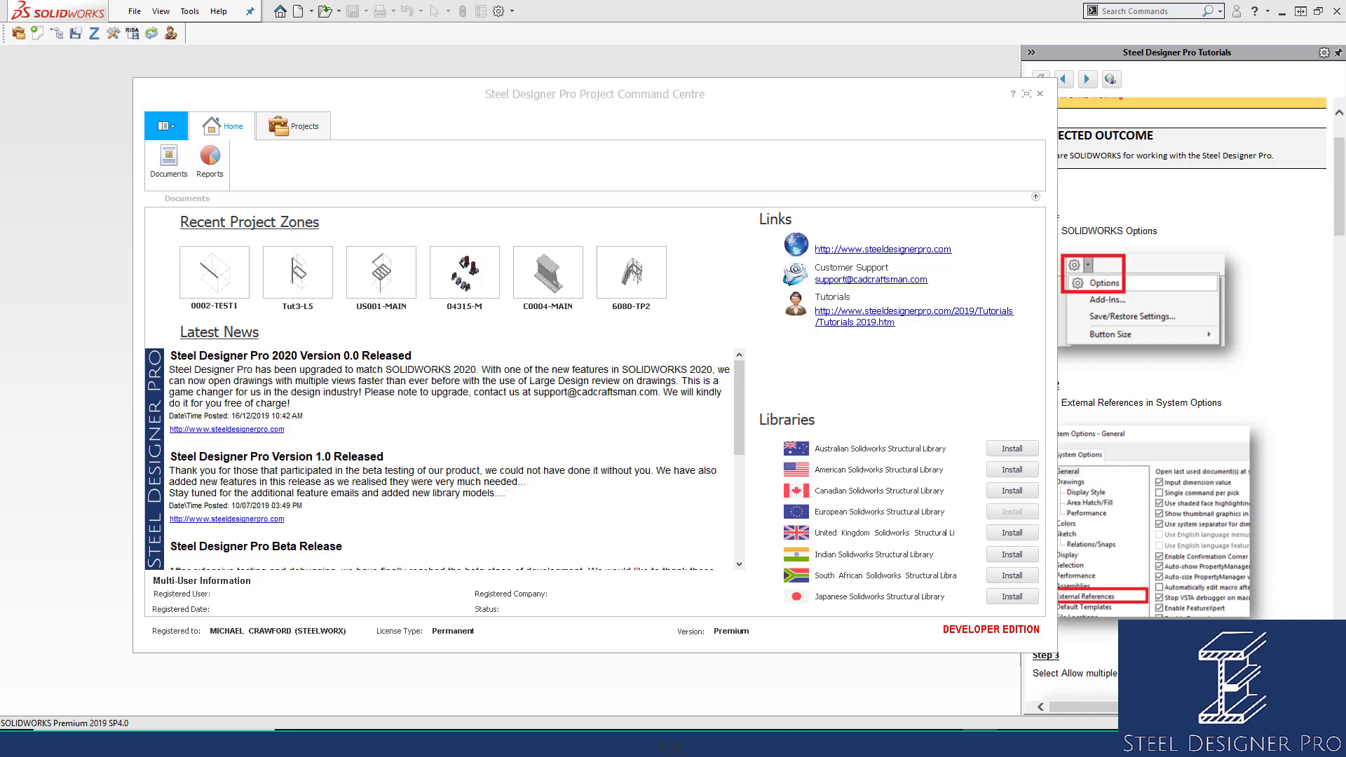
Open the 0002-TEST1 project from Recent Project Zones in its Default, Fully Resolved configuration.
{"action": "left_click", "coordinate": [203, 271]}
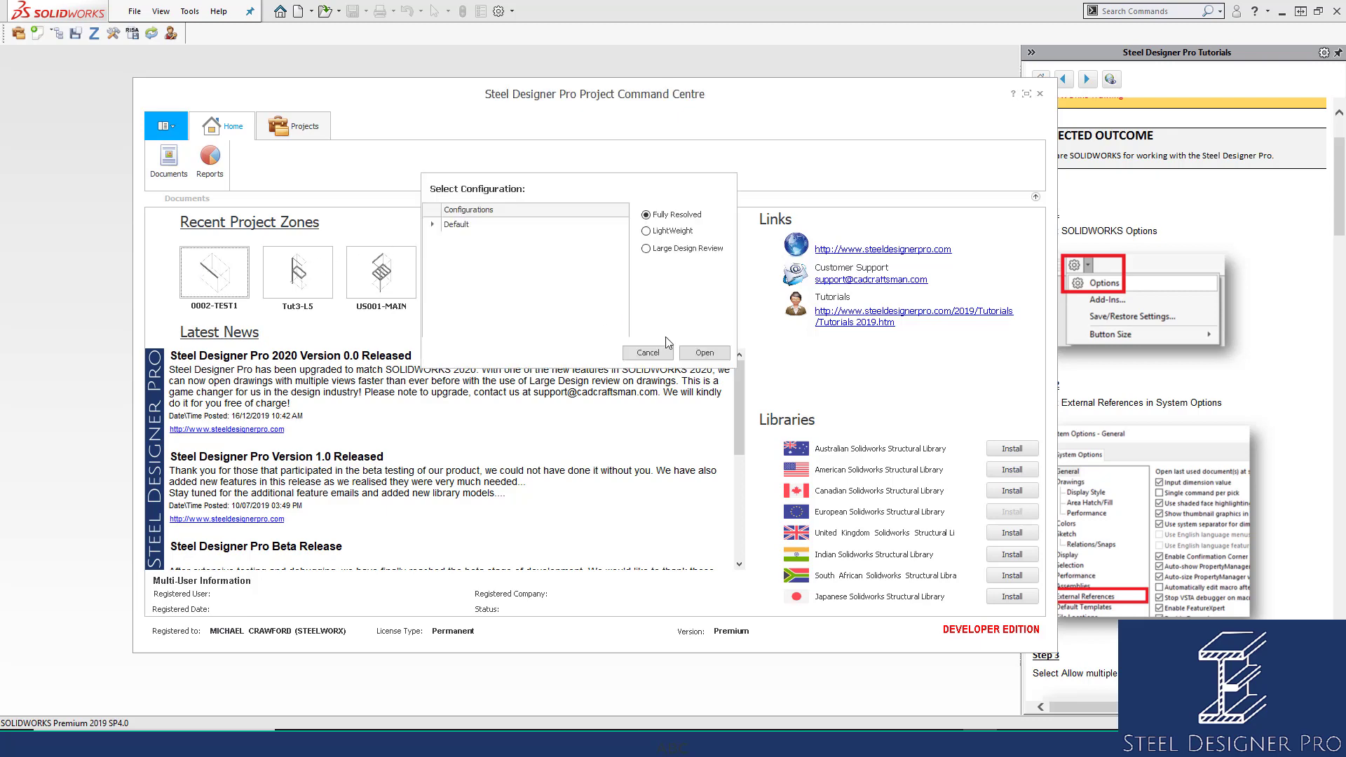
{"action": "left_click", "coordinate": [697, 352]}
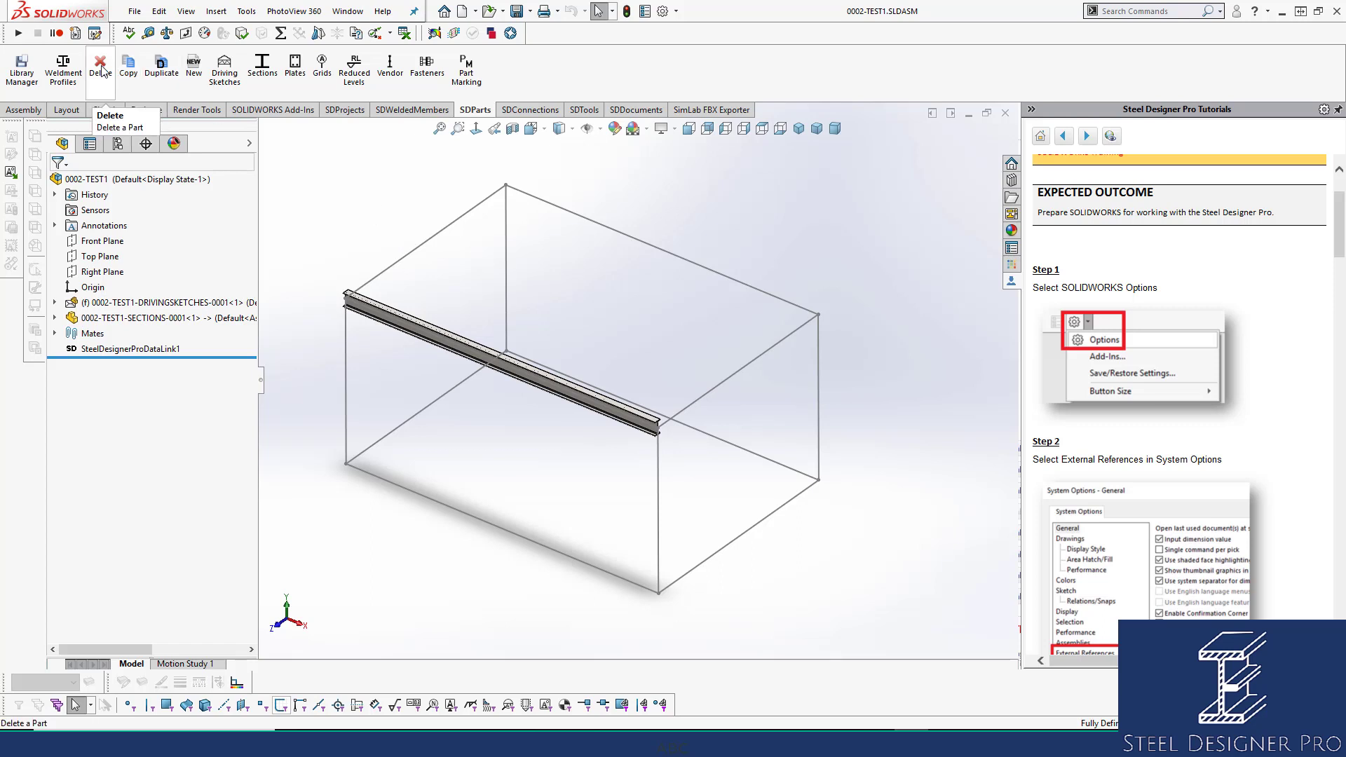
Delete the channel beam from the 0002-TEST1 assembly with the SDParts Delete Part command.
{"action": "left_click", "coordinate": [421, 328]}
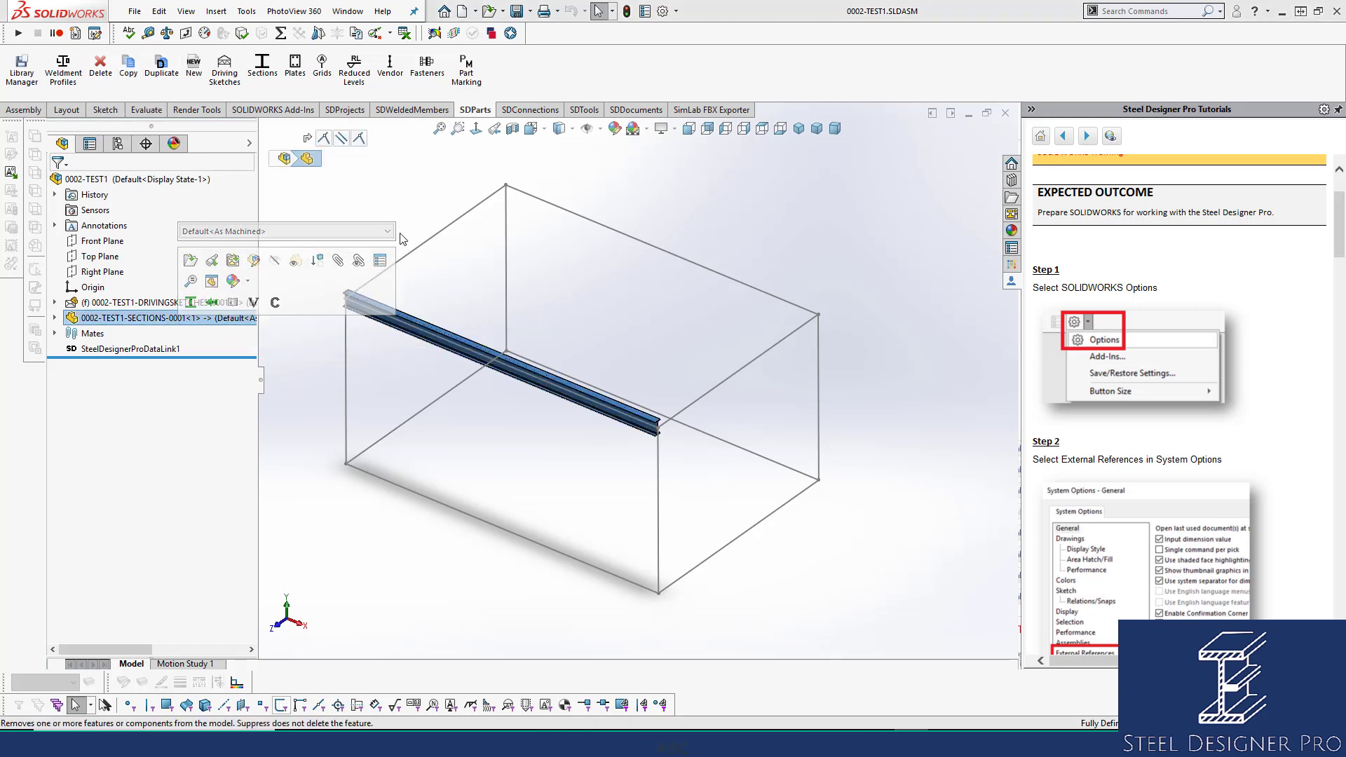
{"action": "left_click", "coordinate": [406, 203]}
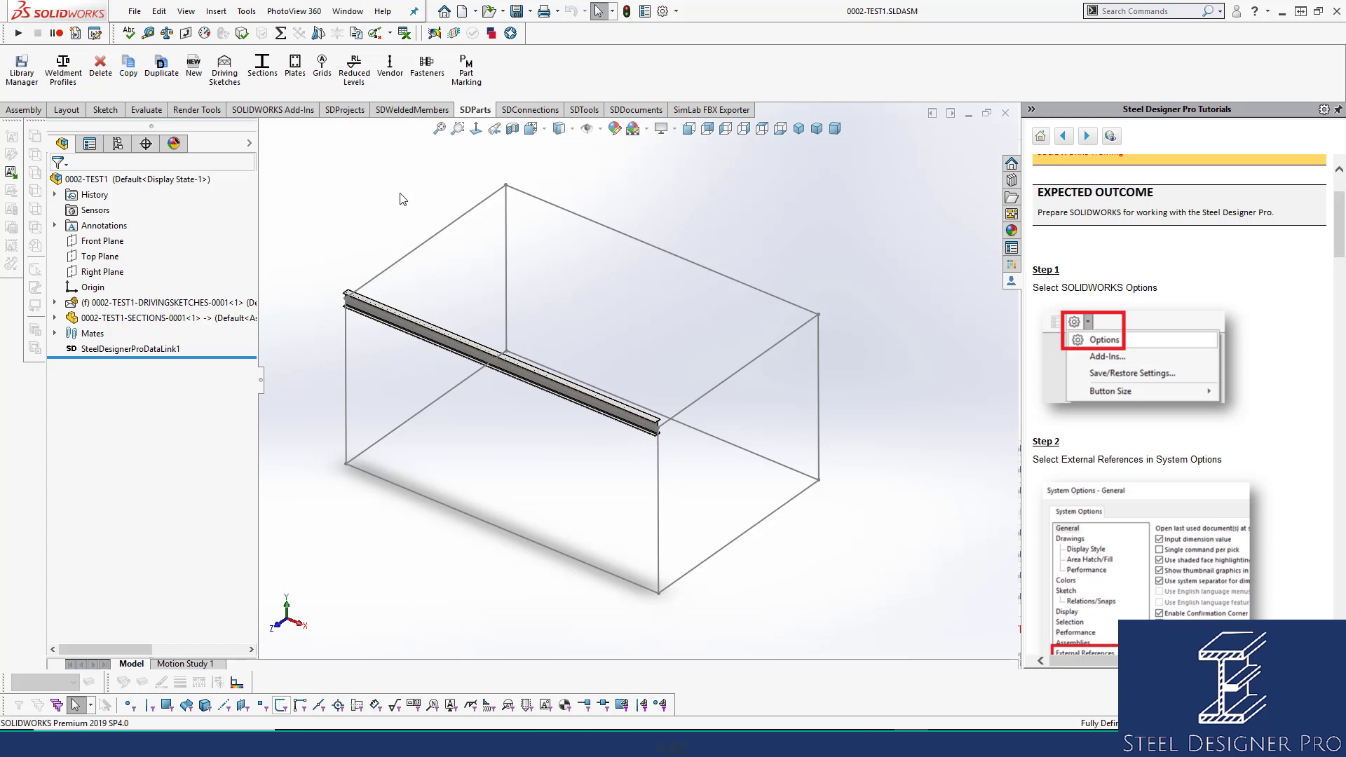
{"action": "left_click", "coordinate": [107, 77]}
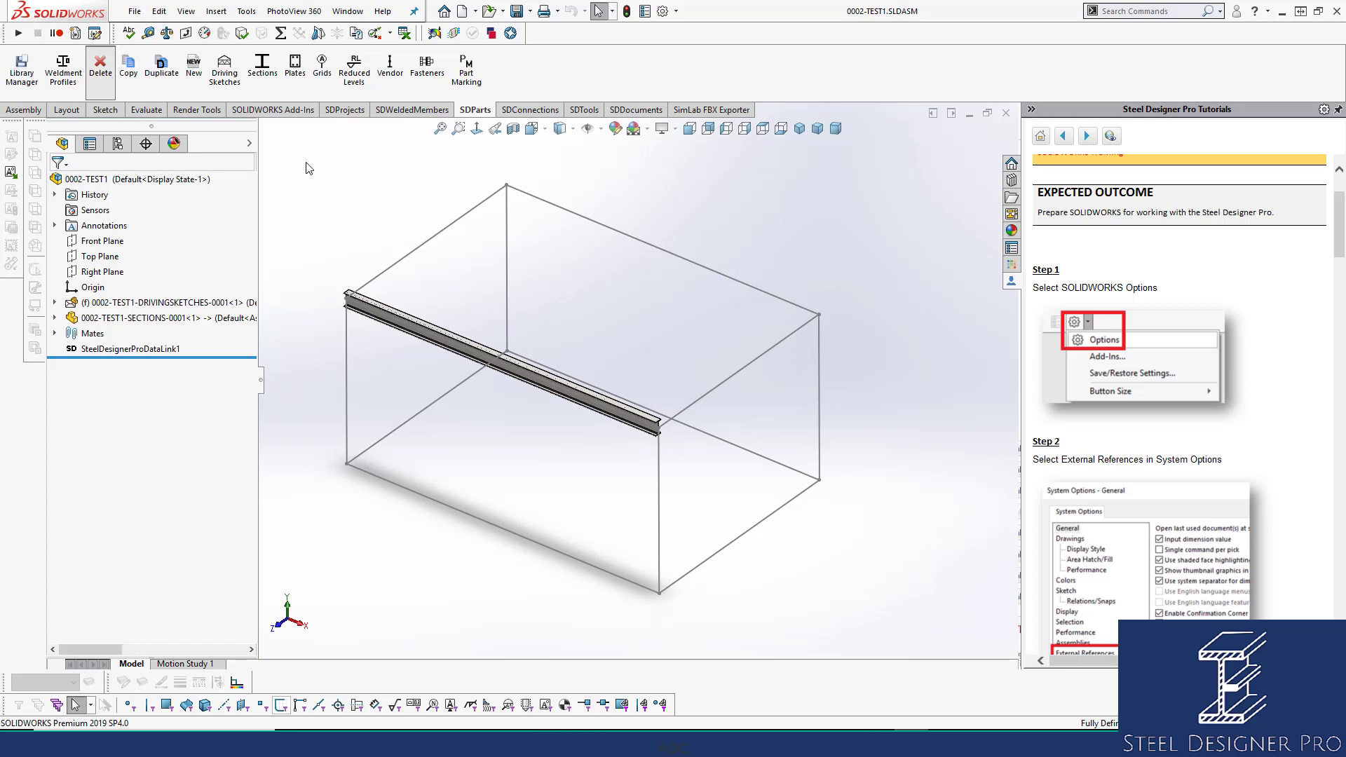
{"action": "left_click", "coordinate": [413, 330]}
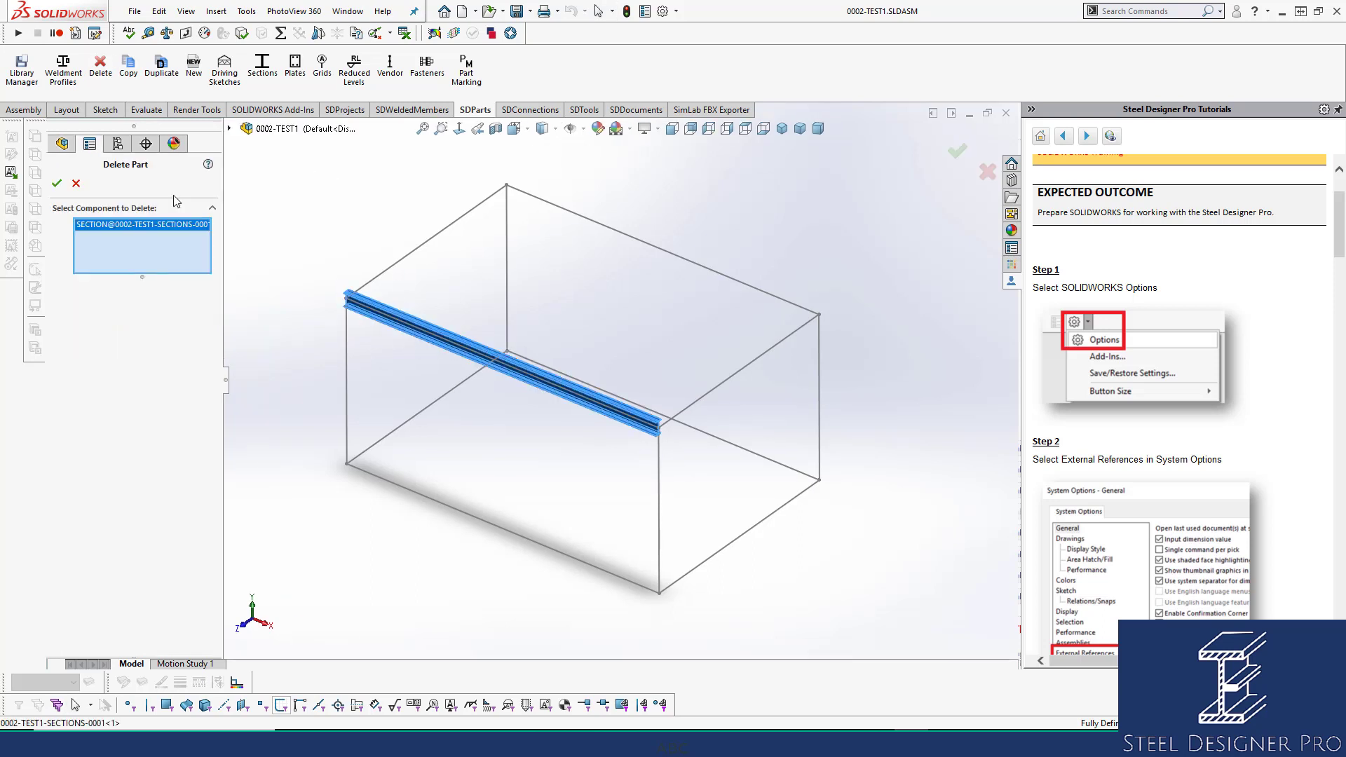
{"action": "left_click", "coordinate": [57, 183]}
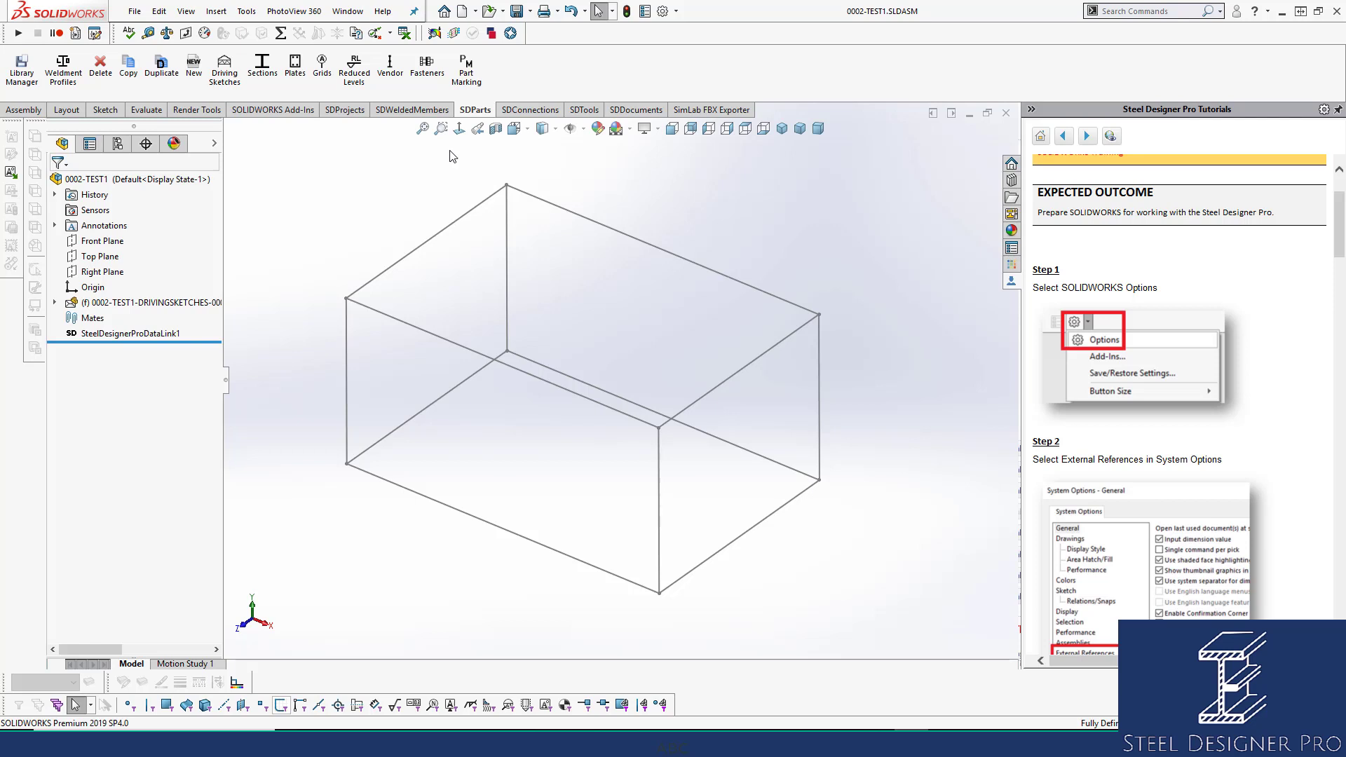
{"action": "left_click", "coordinate": [415, 111]}
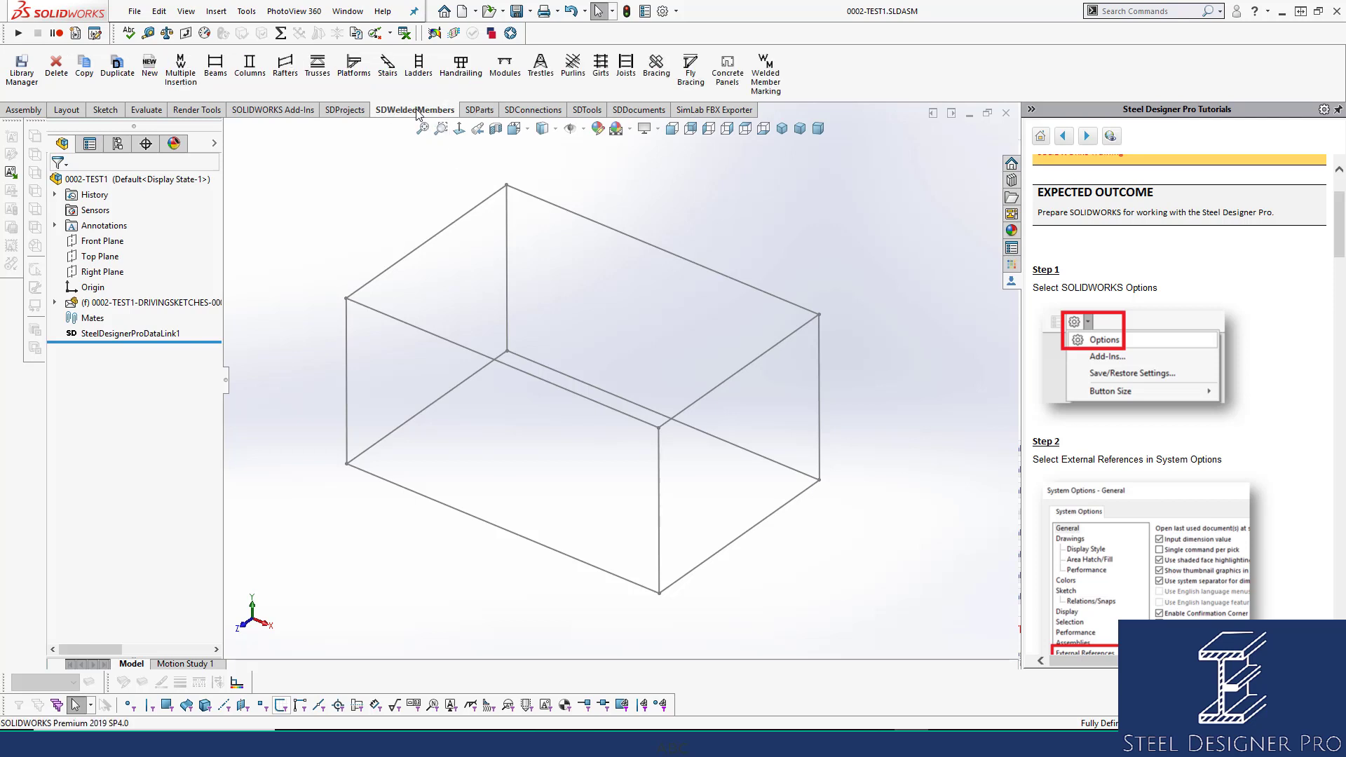
Switch to the SDProjects tools and look over the available toolbars list.
{"action": "left_click", "coordinate": [347, 111]}
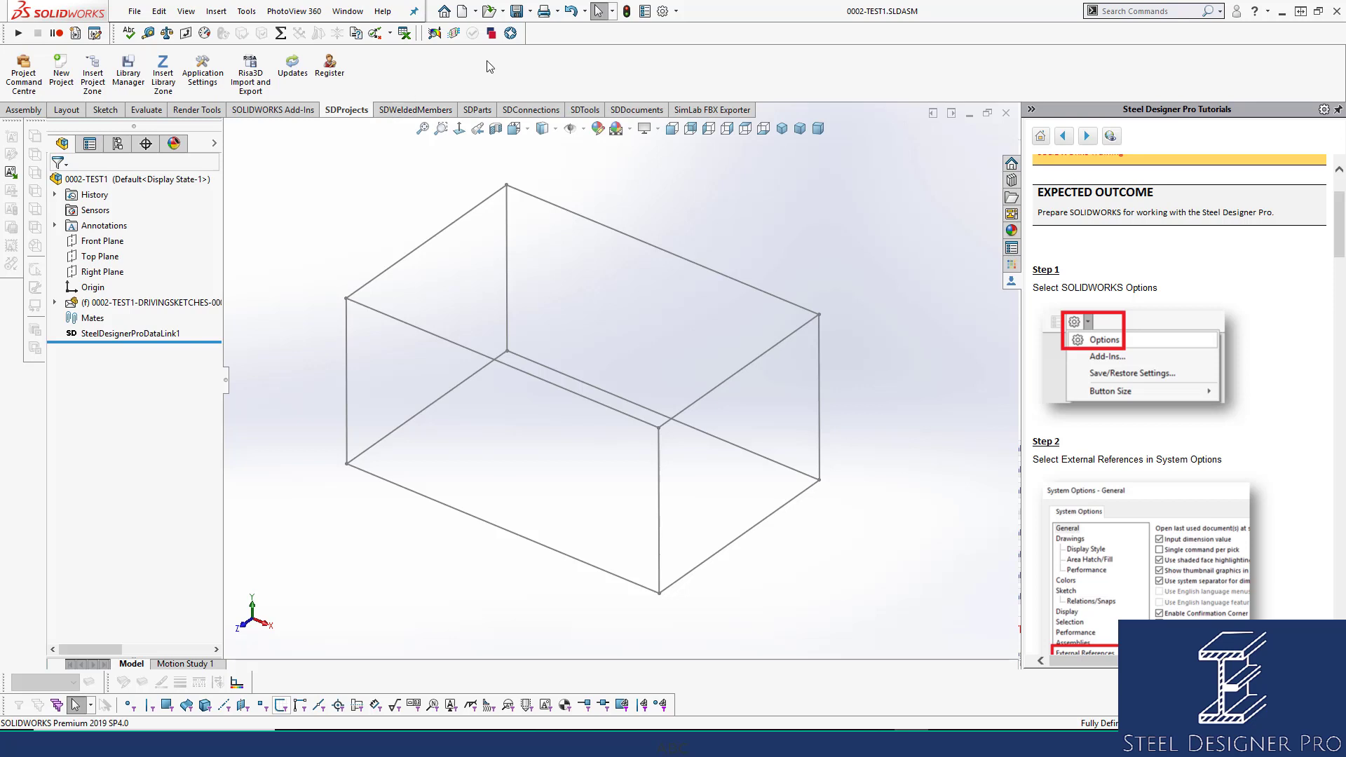
{"action": "right_click", "coordinate": [780, 35]}
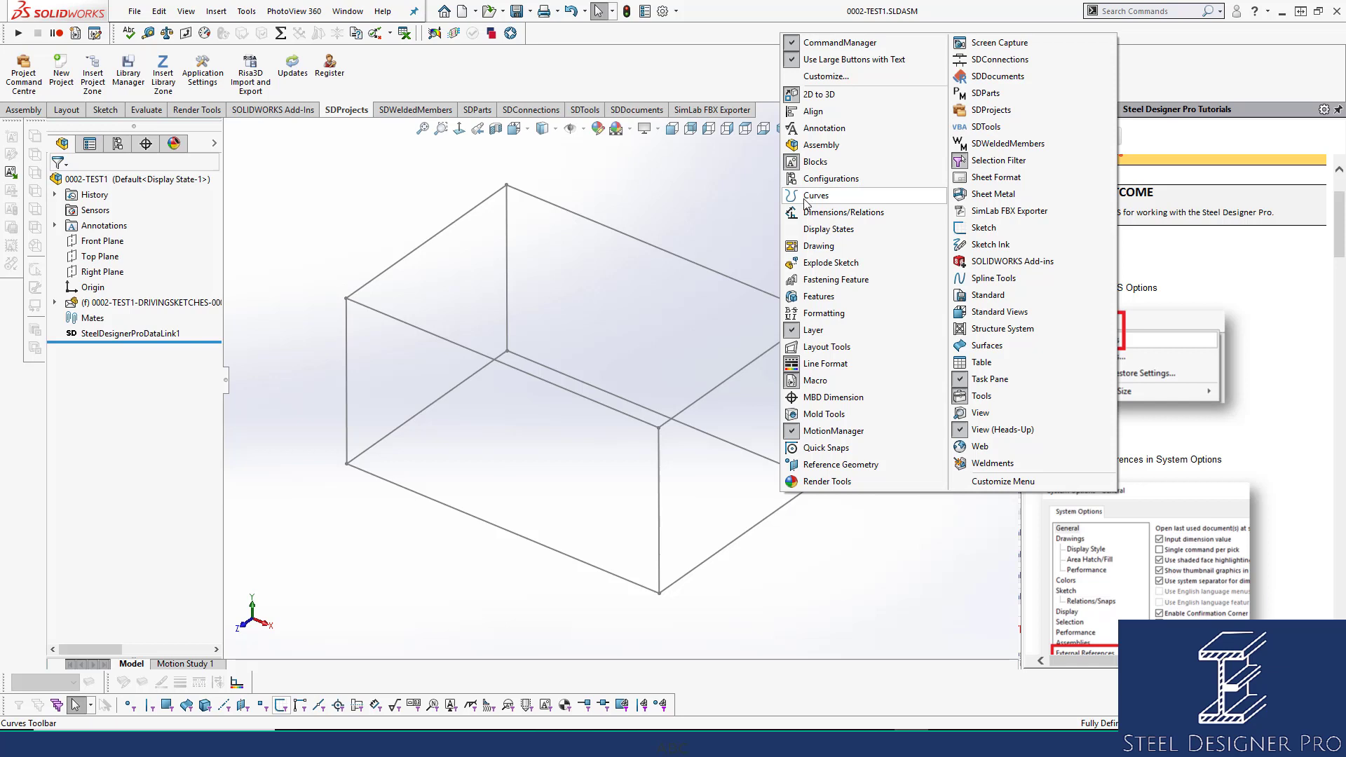
{"action": "left_click", "coordinate": [585, 156]}
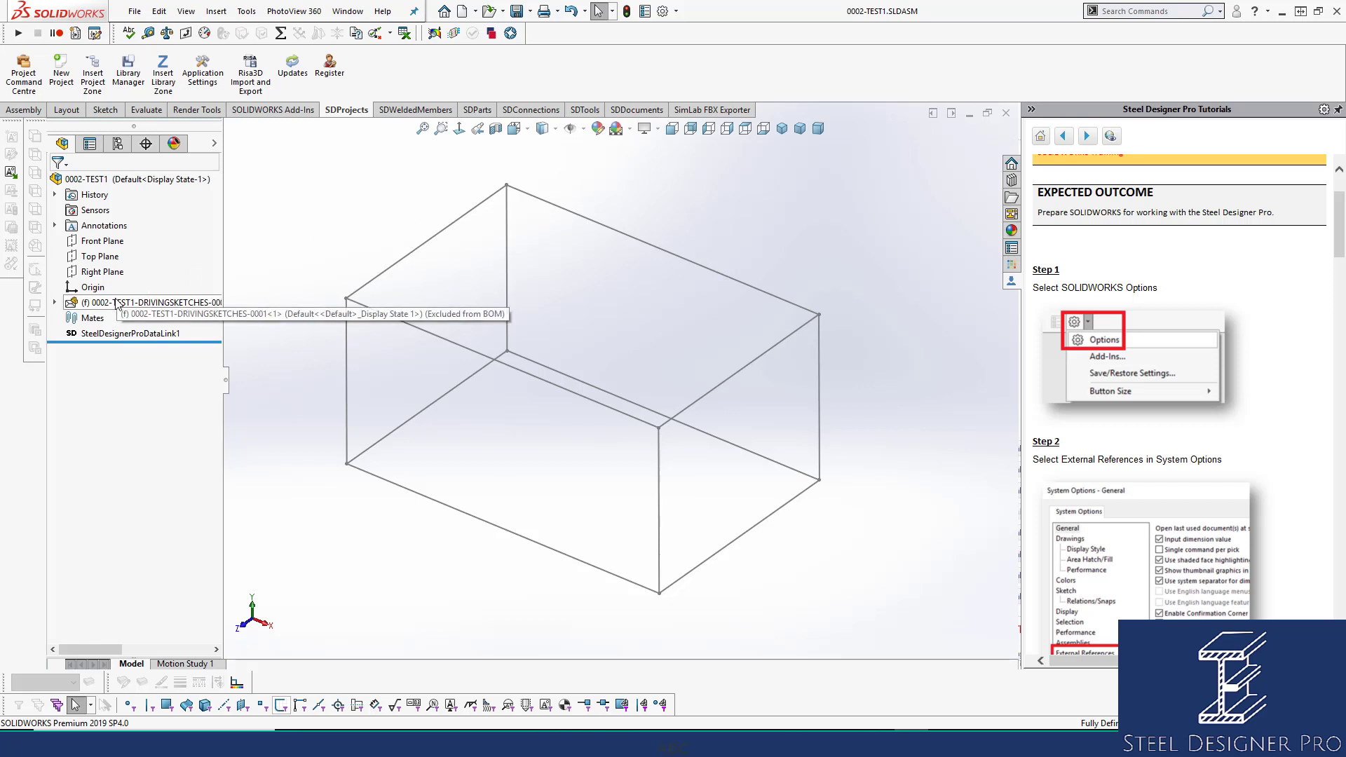
Delete the DRIVINGSKETCHES component from the assembly and save it.
{"action": "left_click", "coordinate": [464, 112]}
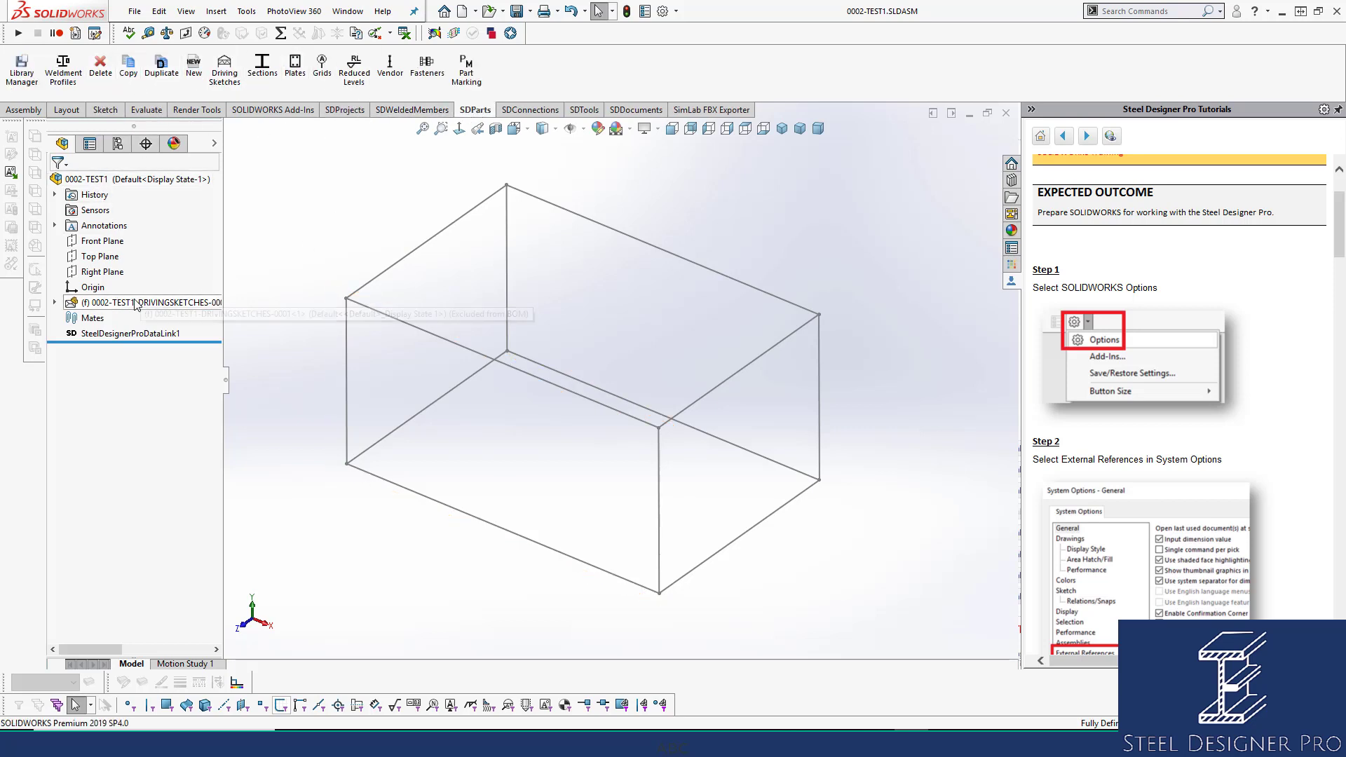
{"action": "left_click", "coordinate": [176, 302]}
{"action": "key", "text": "Delete"}
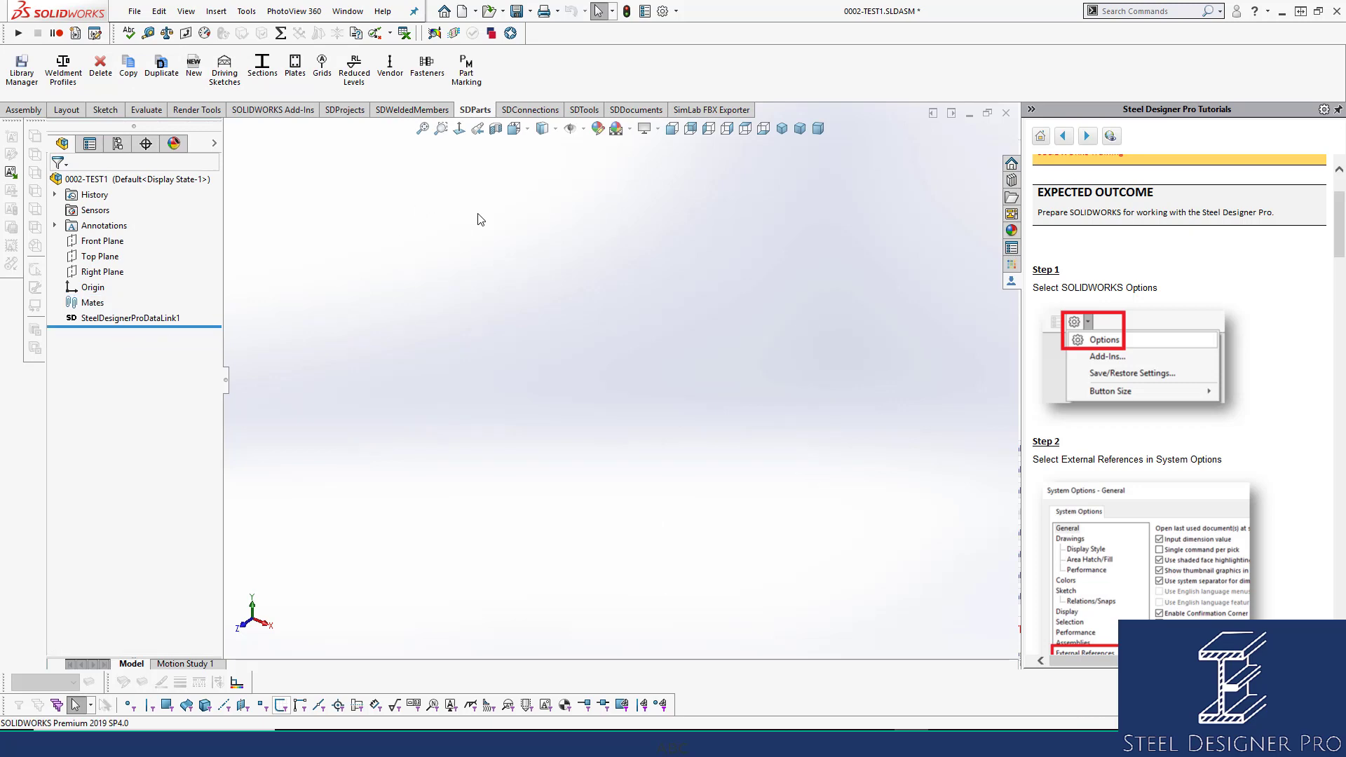
{"action": "key", "text": "ctrl+s"}
Browse to the driving sketches part file in File Open, then close the browser.
{"action": "left_click", "coordinate": [490, 11]}
{"action": "left_click", "coordinate": [726, 246]}
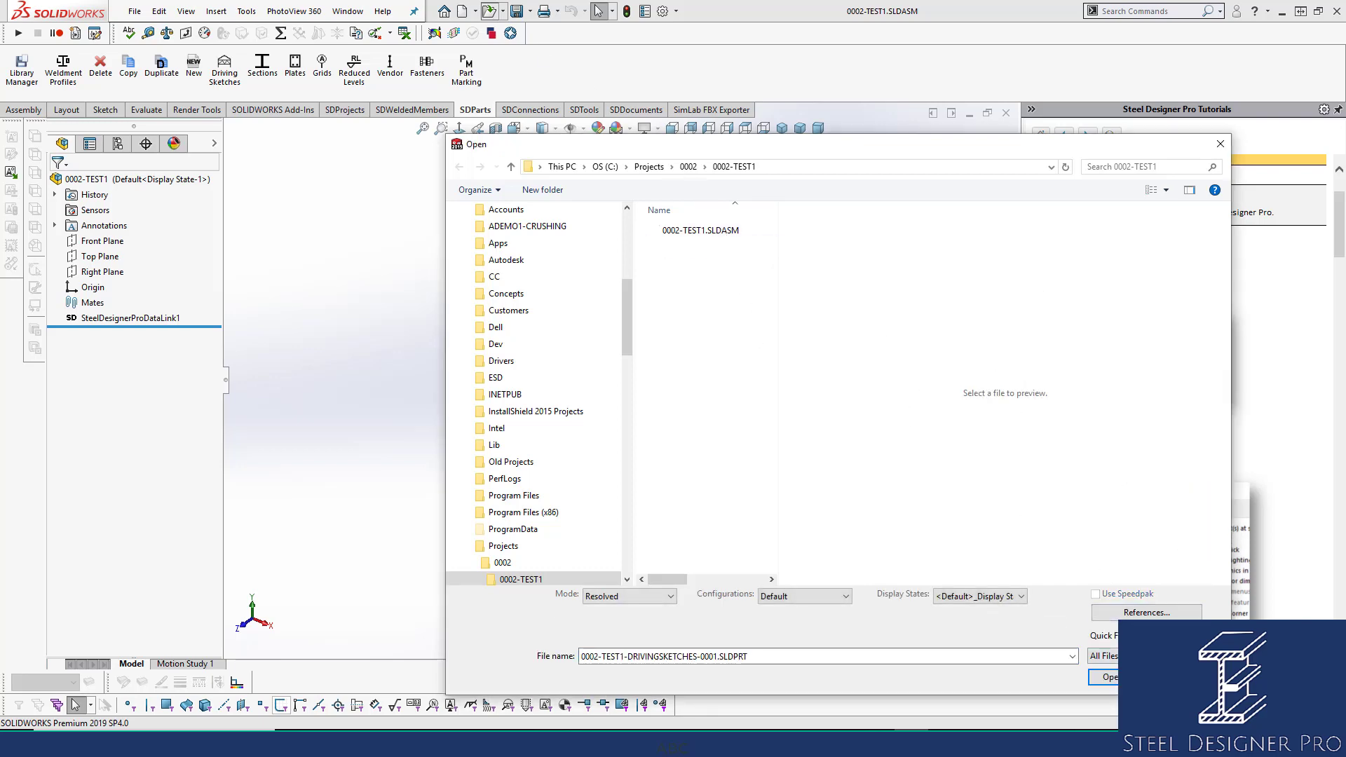
{"action": "left_click", "coordinate": [1105, 677]}
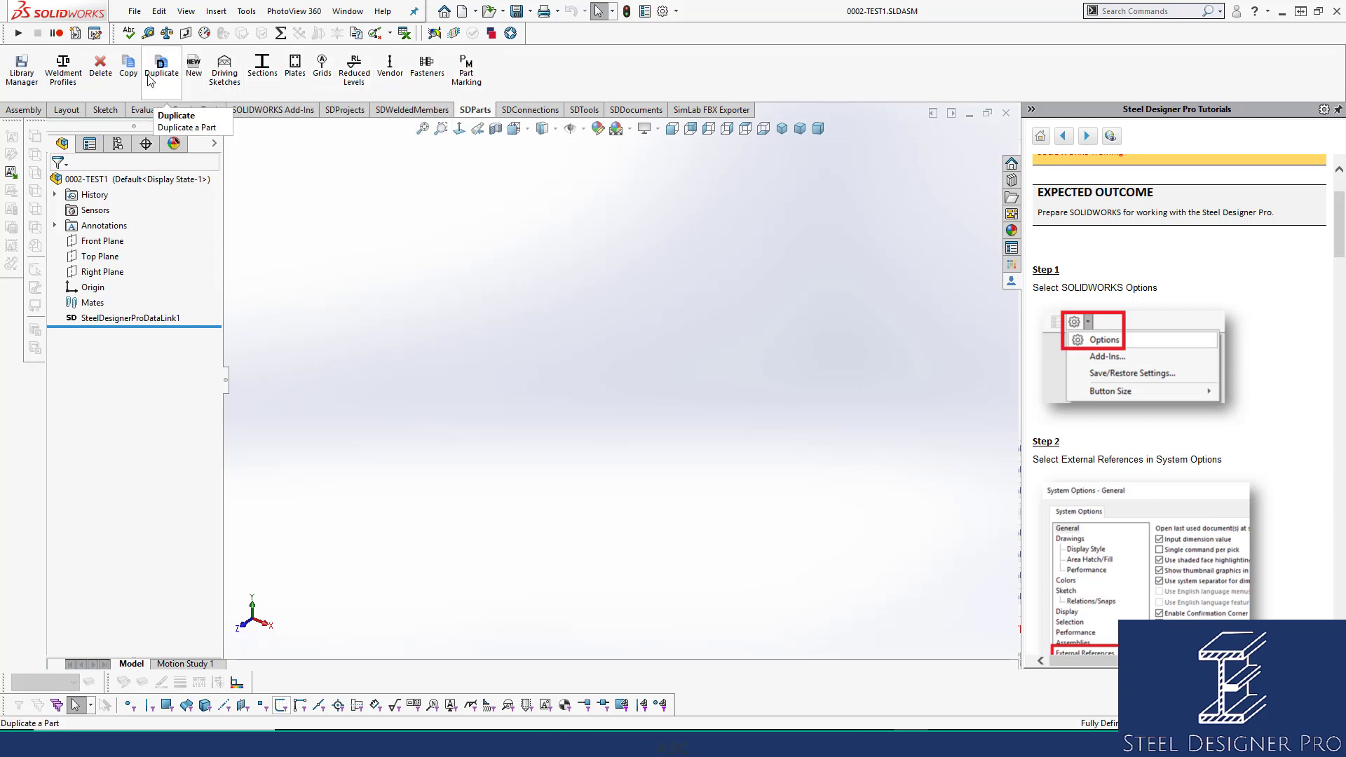
Insert the BLANK part from the DRIVINGSKETCHES library as an envelope at the origin.
{"action": "left_click", "coordinate": [200, 73]}
{"action": "left_click", "coordinate": [150, 242]}
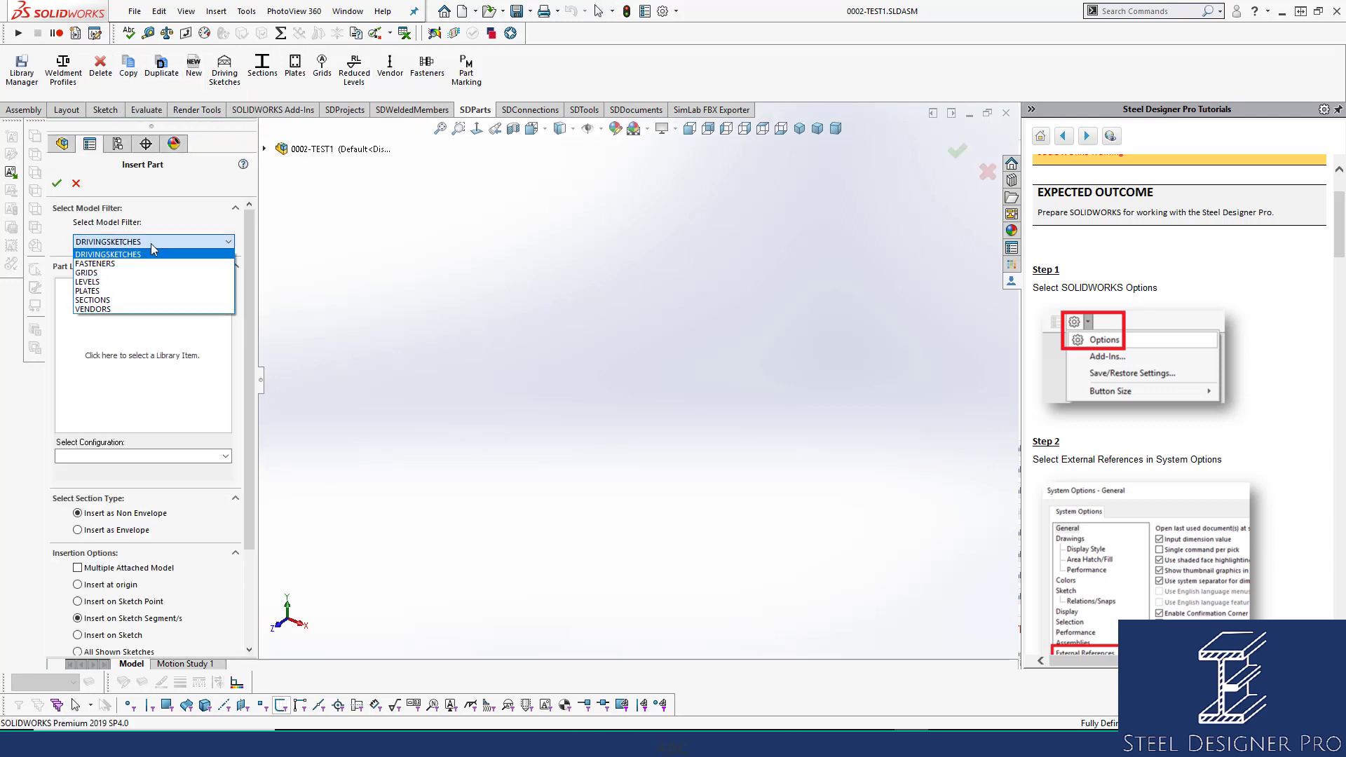
{"action": "left_click", "coordinate": [148, 254]}
{"action": "left_click", "coordinate": [151, 325]}
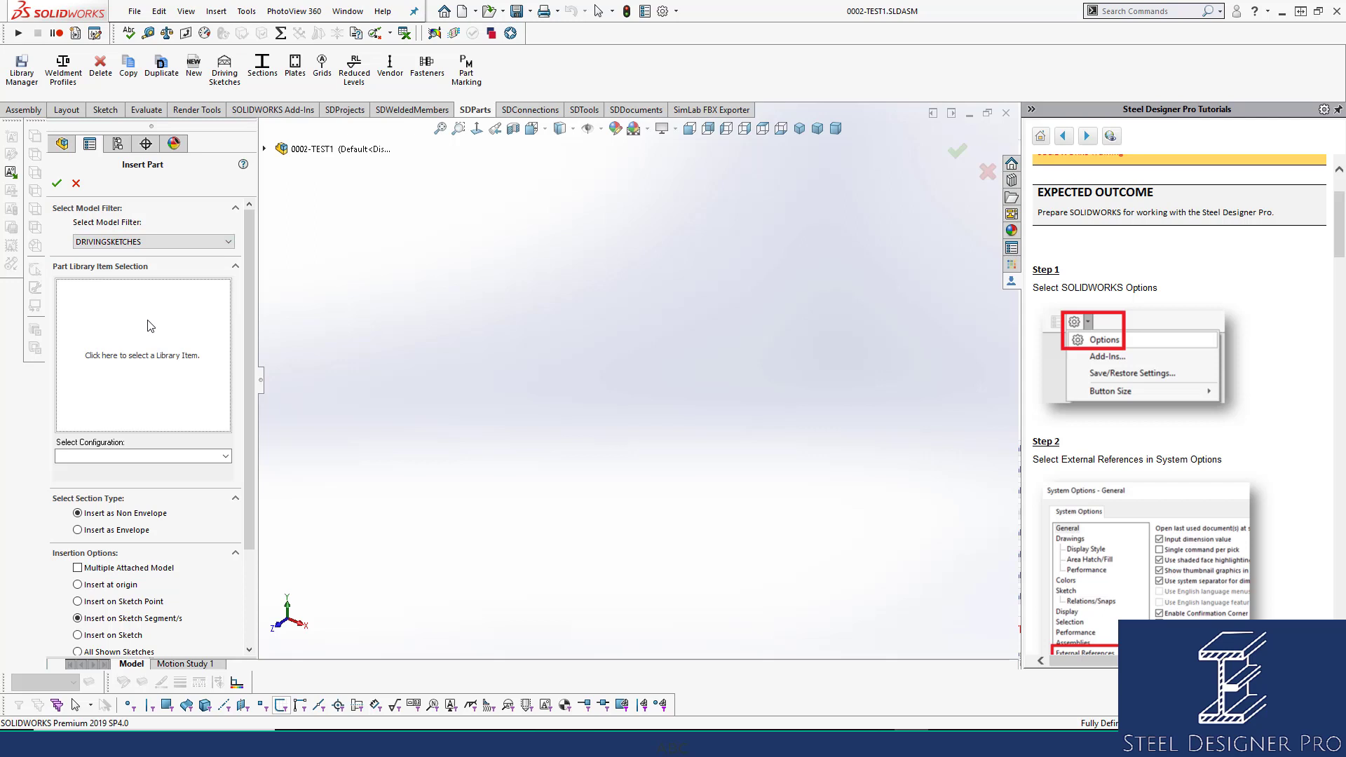
{"action": "left_click", "coordinate": [535, 361]}
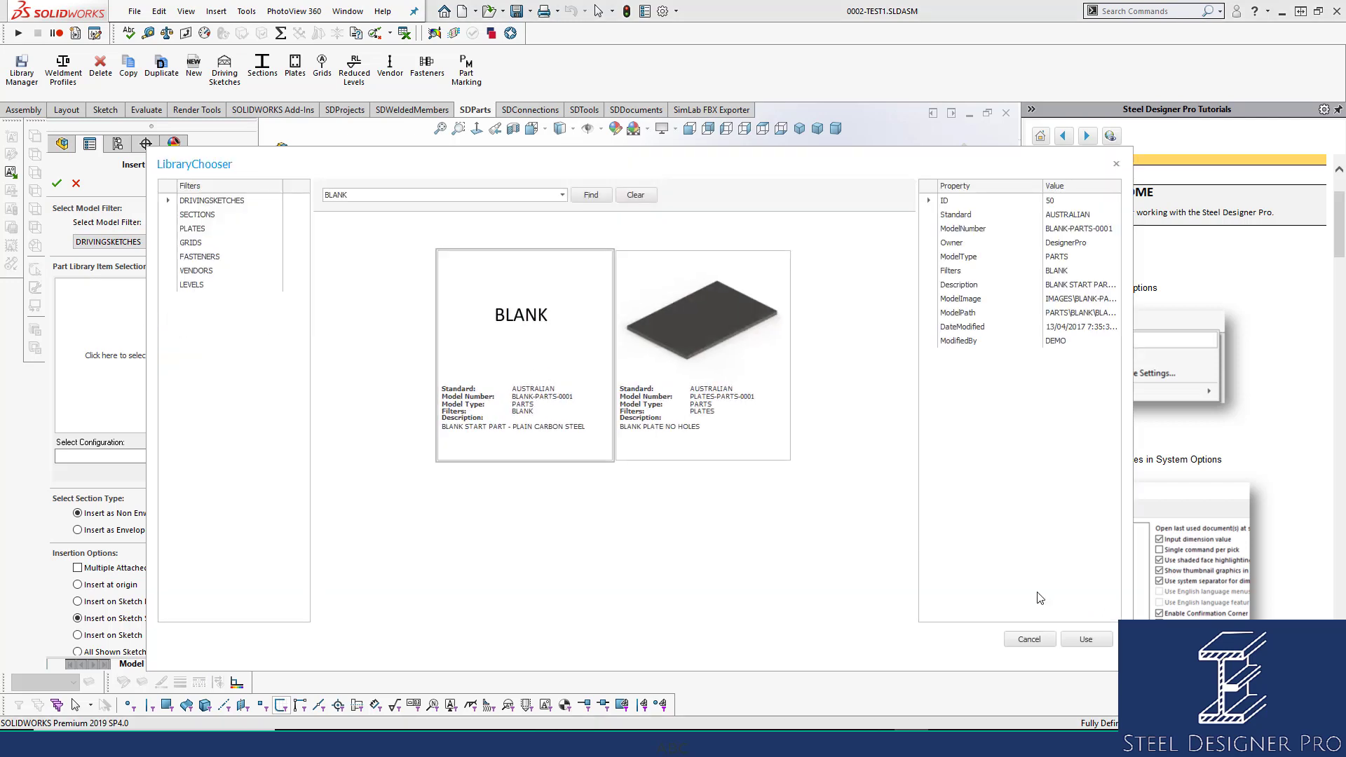
{"action": "left_click", "coordinate": [1086, 641]}
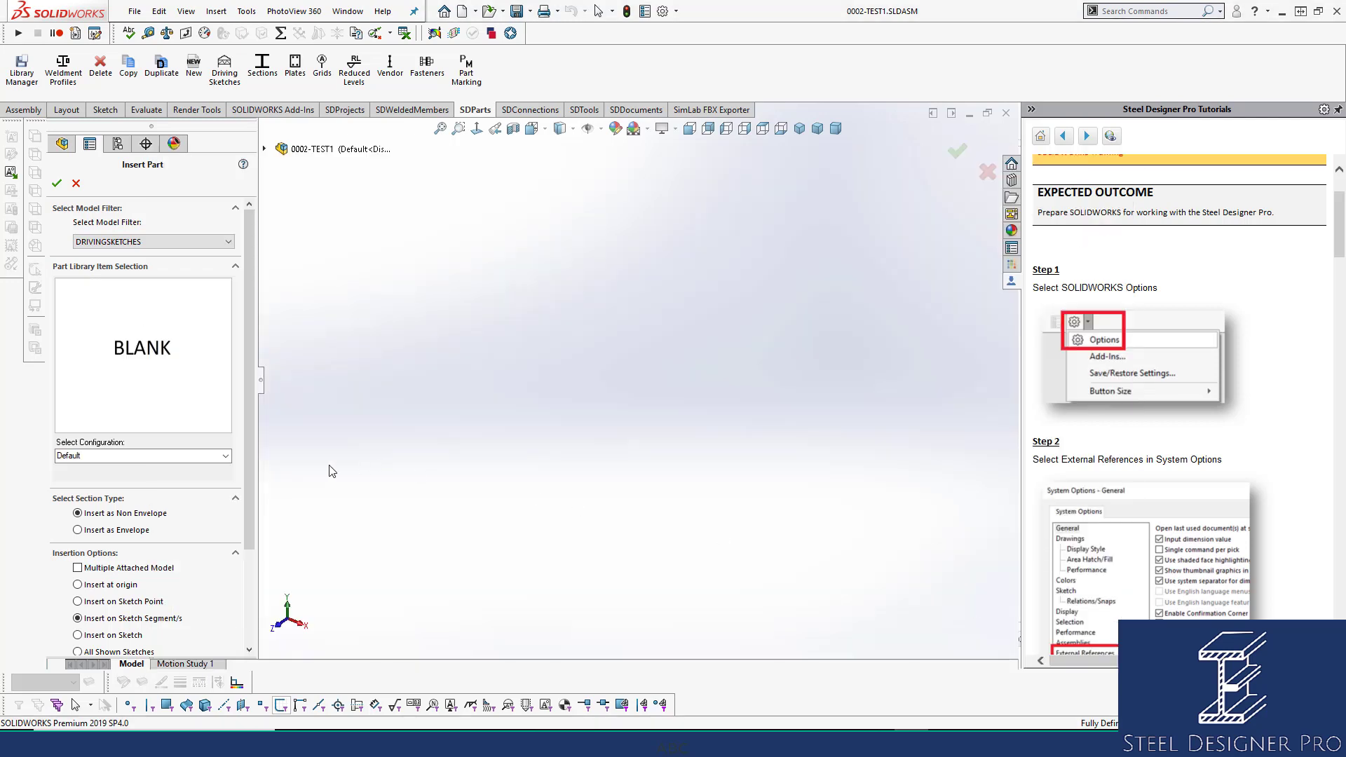
{"action": "mouse_move", "coordinate": [173, 342]}
{"action": "left_click", "coordinate": [129, 535]}
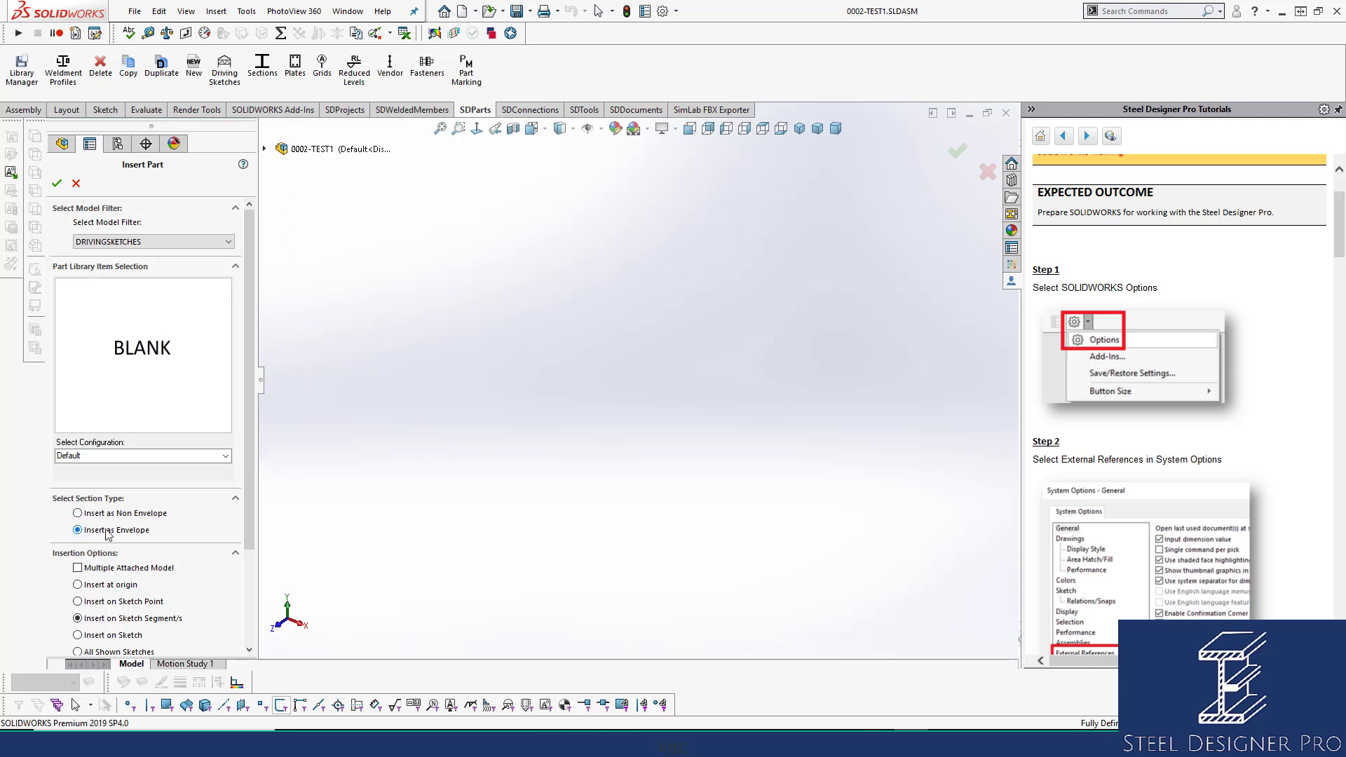
{"action": "left_click", "coordinate": [105, 587]}
{"action": "left_click", "coordinate": [57, 183]}
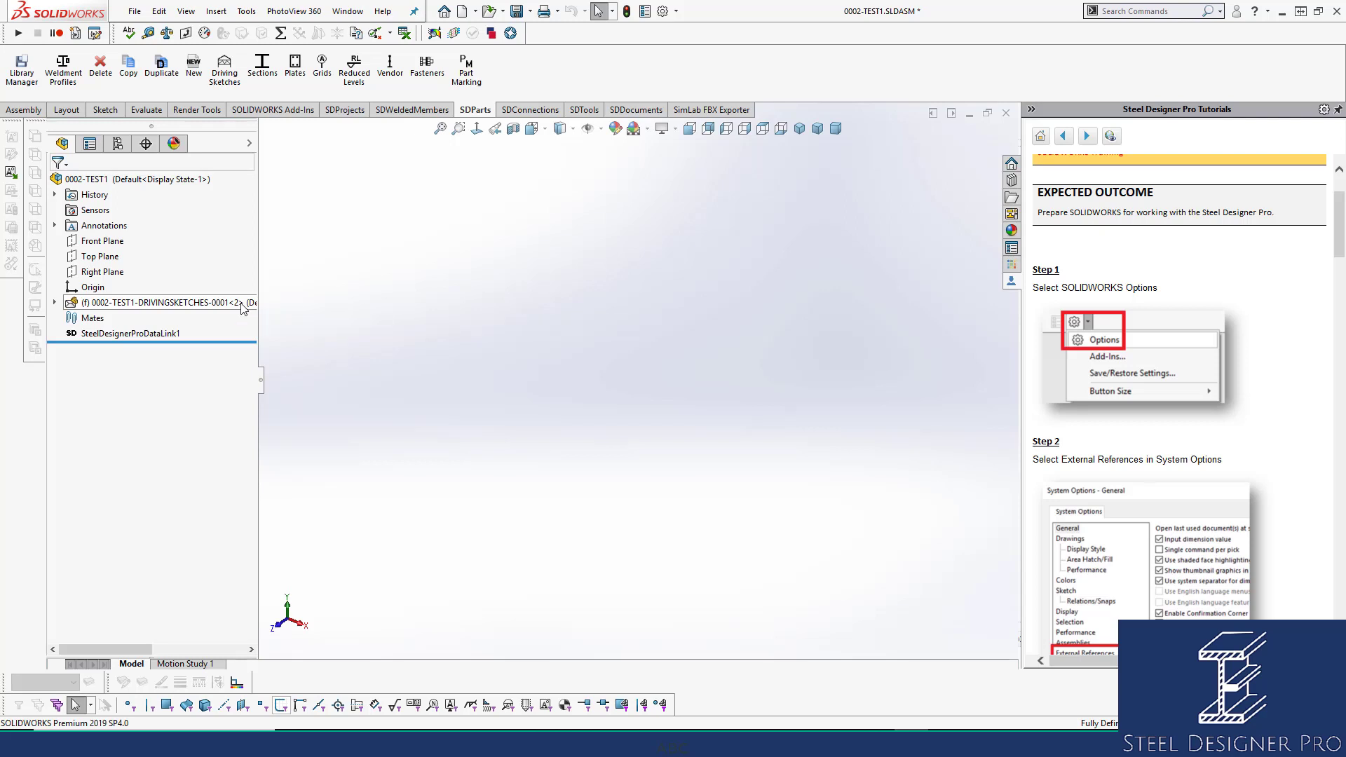
Open the driving sketches part and start Sketch1 on its Top Plane in Top view.
{"action": "left_click", "coordinate": [158, 304]}
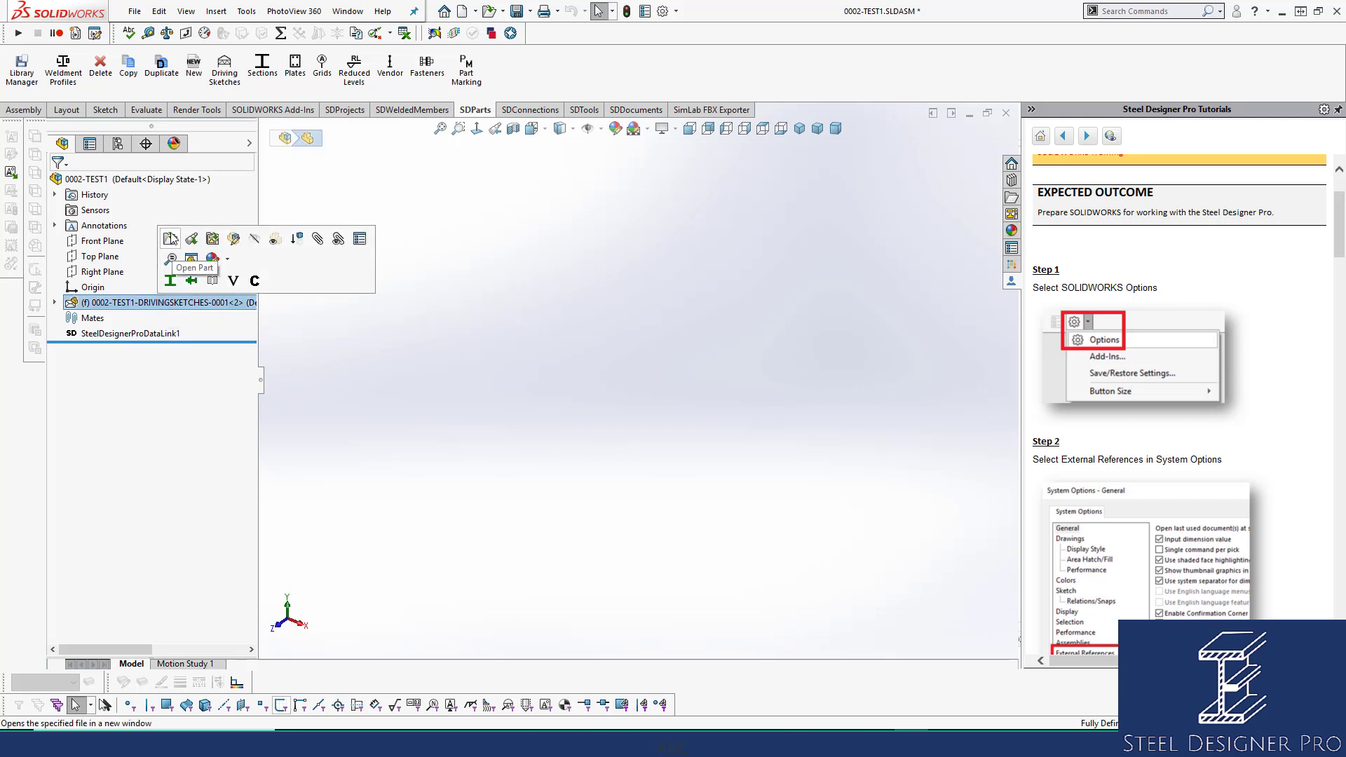
{"action": "left_click", "coordinate": [171, 240]}
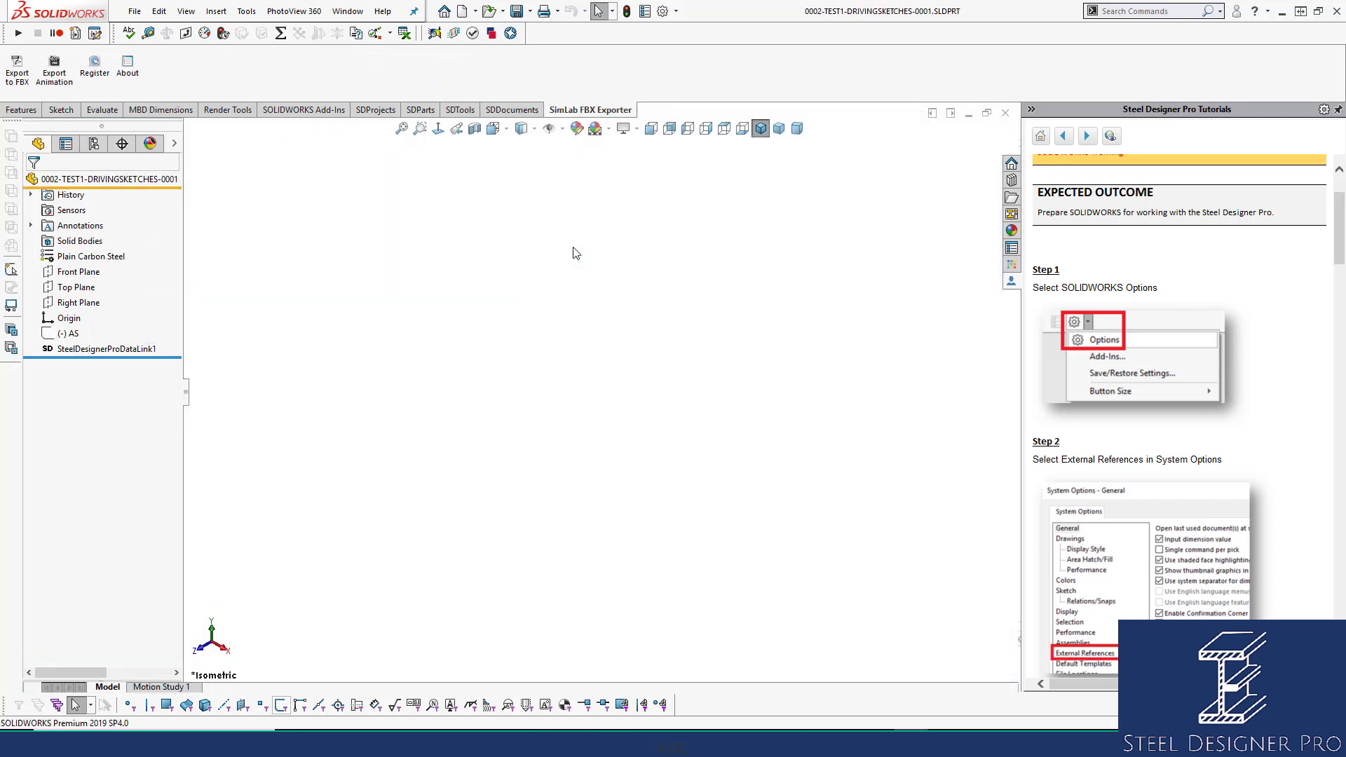
{"action": "left_click", "coordinate": [79, 289]}
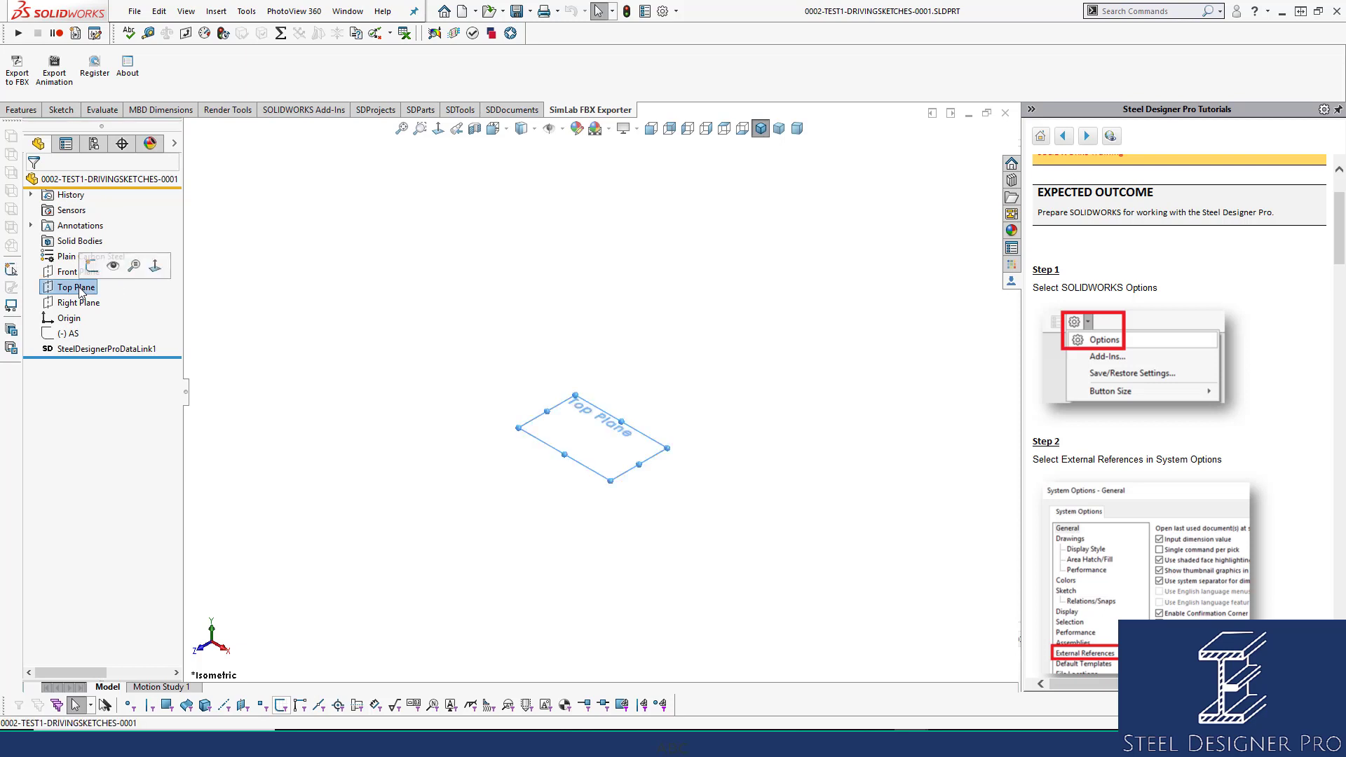
{"action": "left_click", "coordinate": [92, 267]}
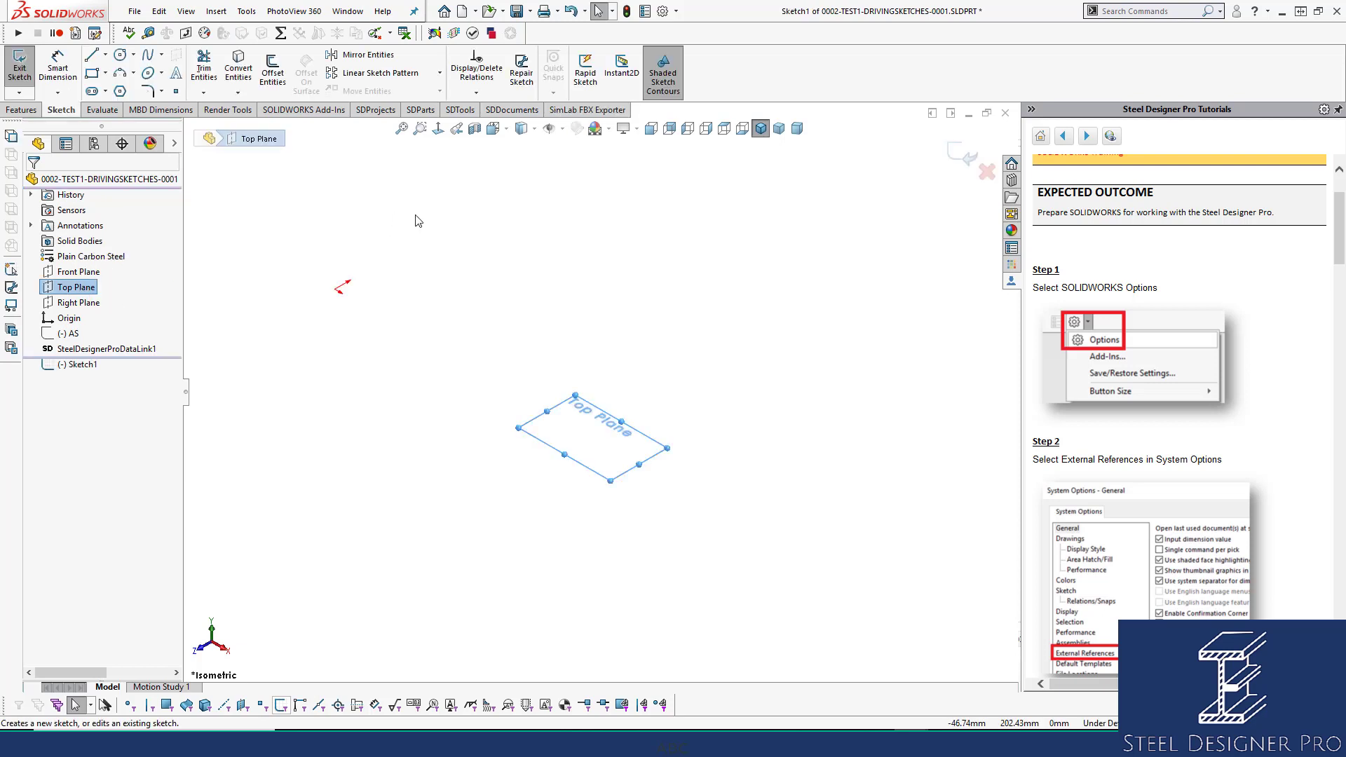
{"action": "left_click", "coordinate": [723, 130]}
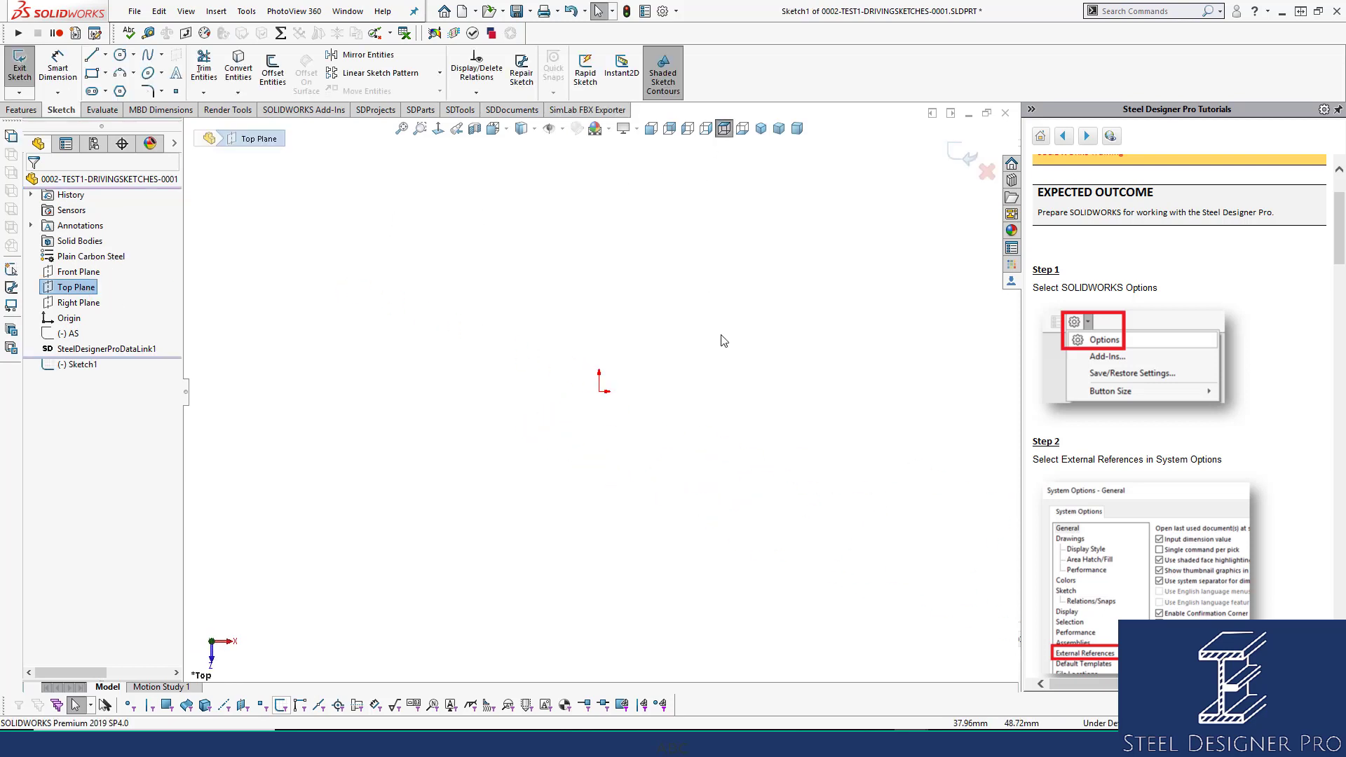
{"action": "left_click", "coordinate": [94, 57]}
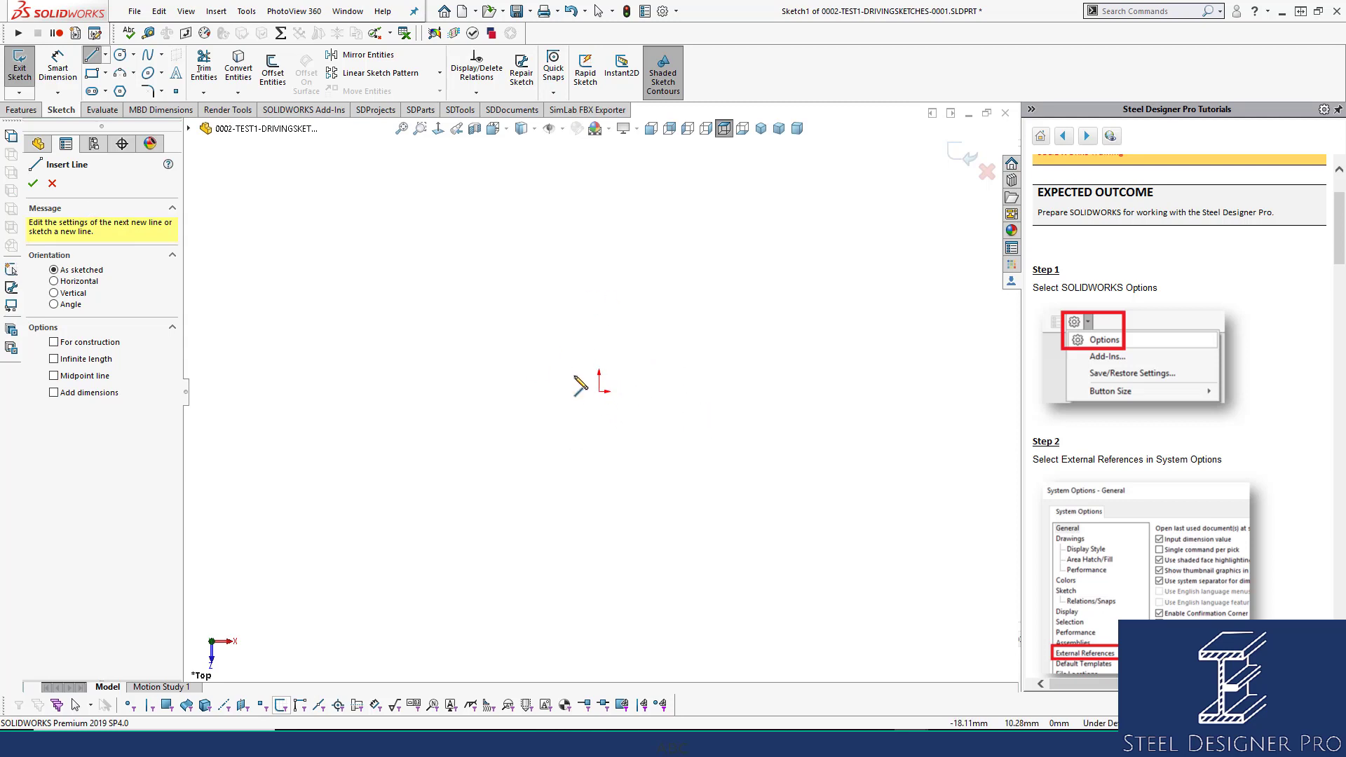
{"action": "left_click", "coordinate": [52, 184]}
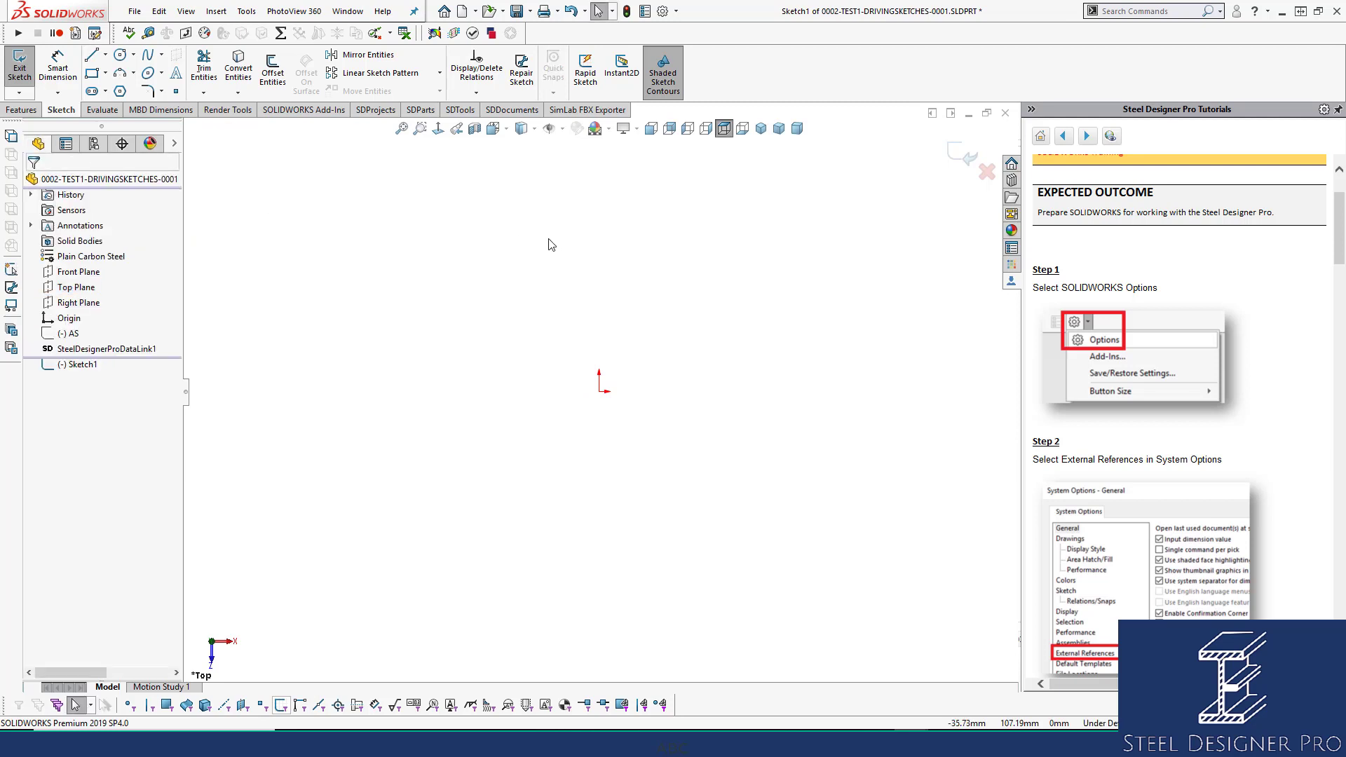
Turn on Enable snapping under System Options > Relations/Snaps.
{"action": "left_click", "coordinate": [664, 12]}
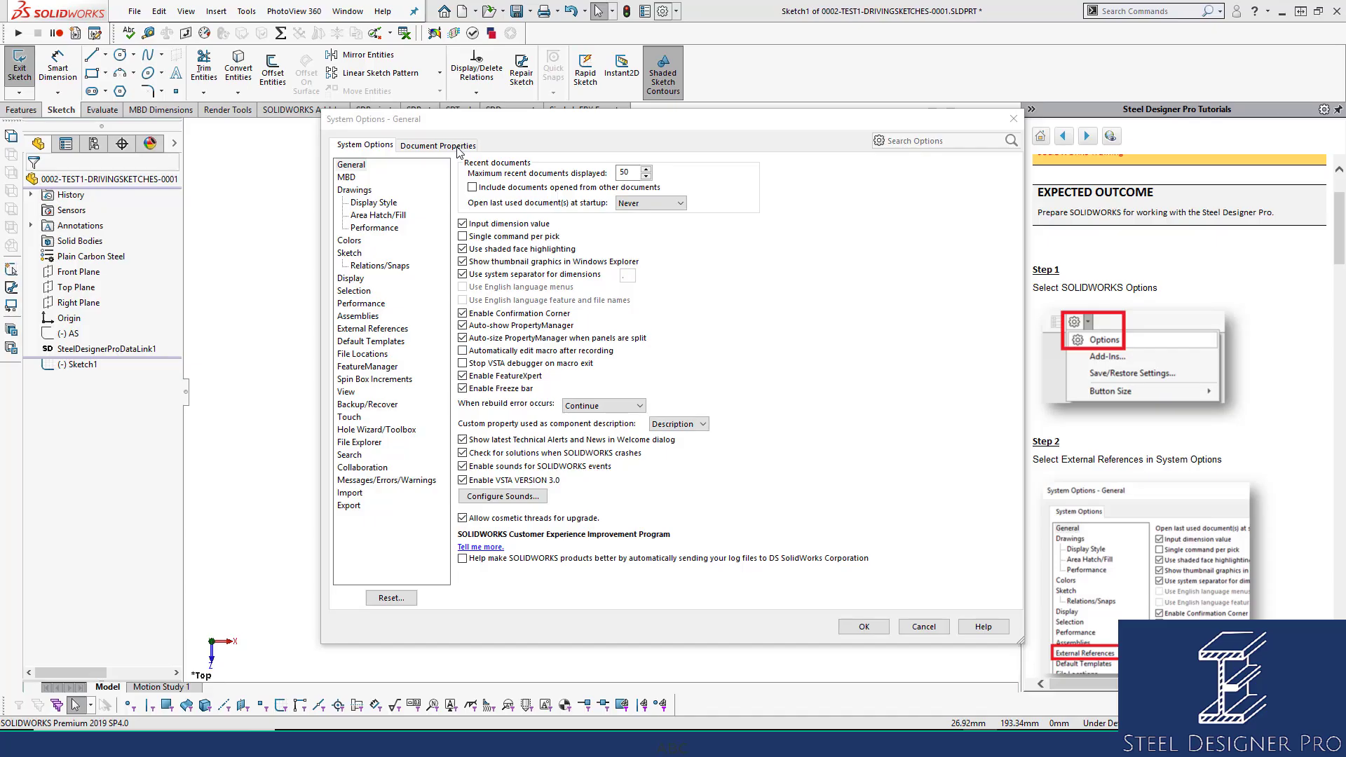
{"action": "left_click", "coordinate": [374, 267]}
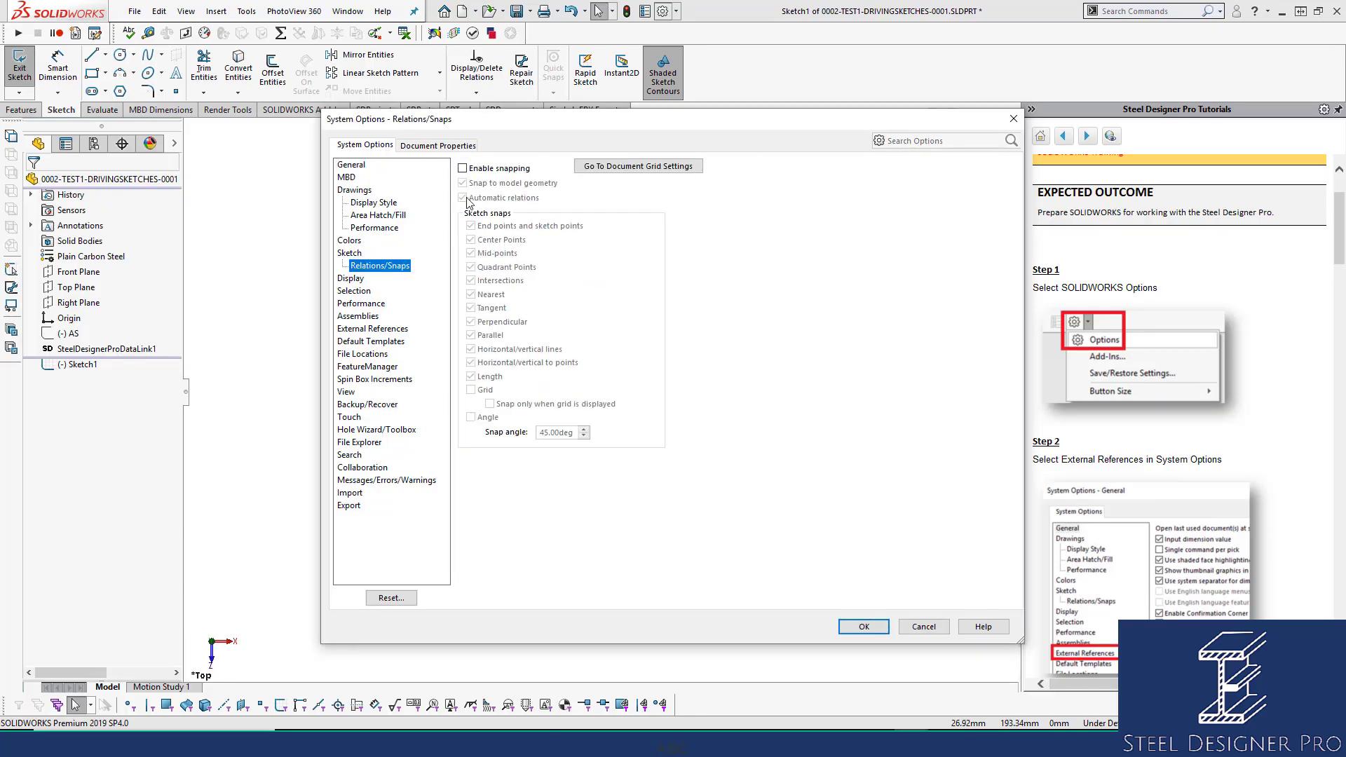
{"action": "left_click", "coordinate": [510, 171]}
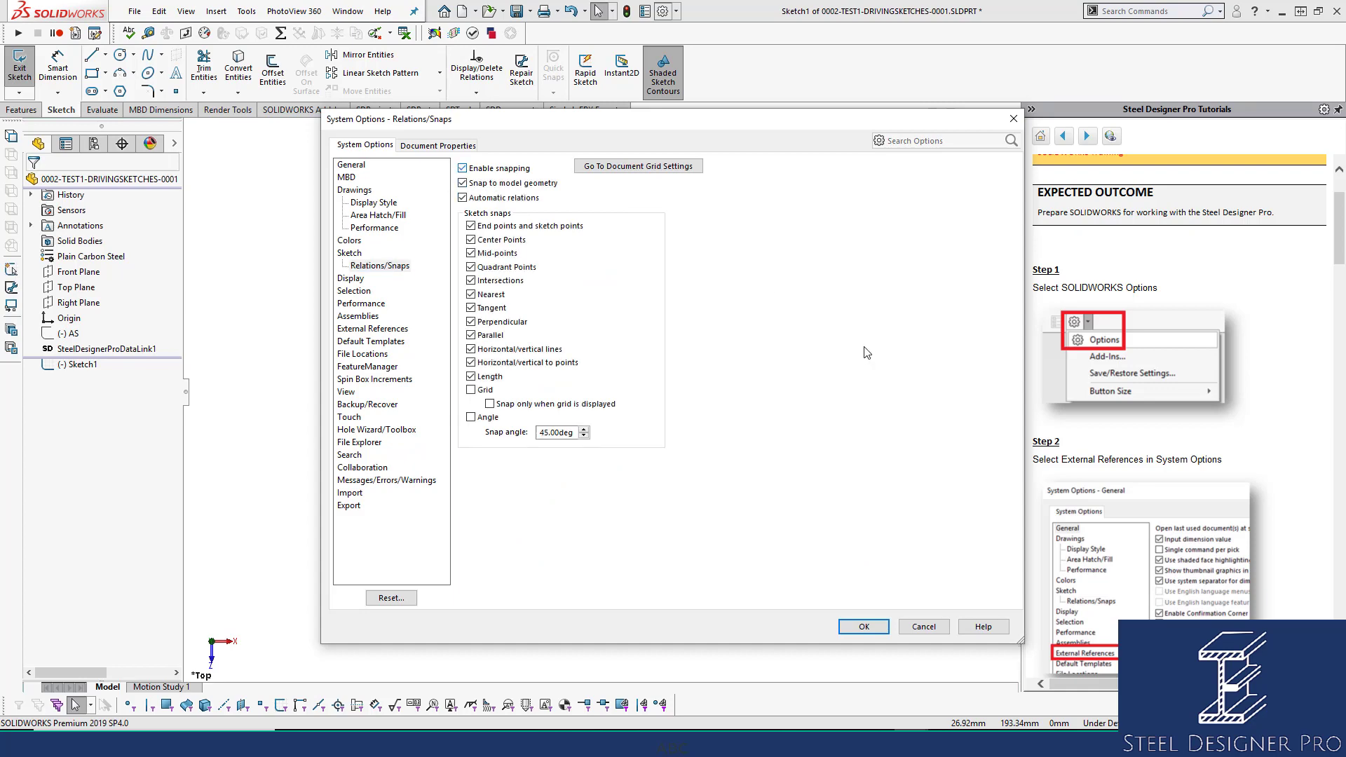
{"action": "left_click", "coordinate": [866, 628]}
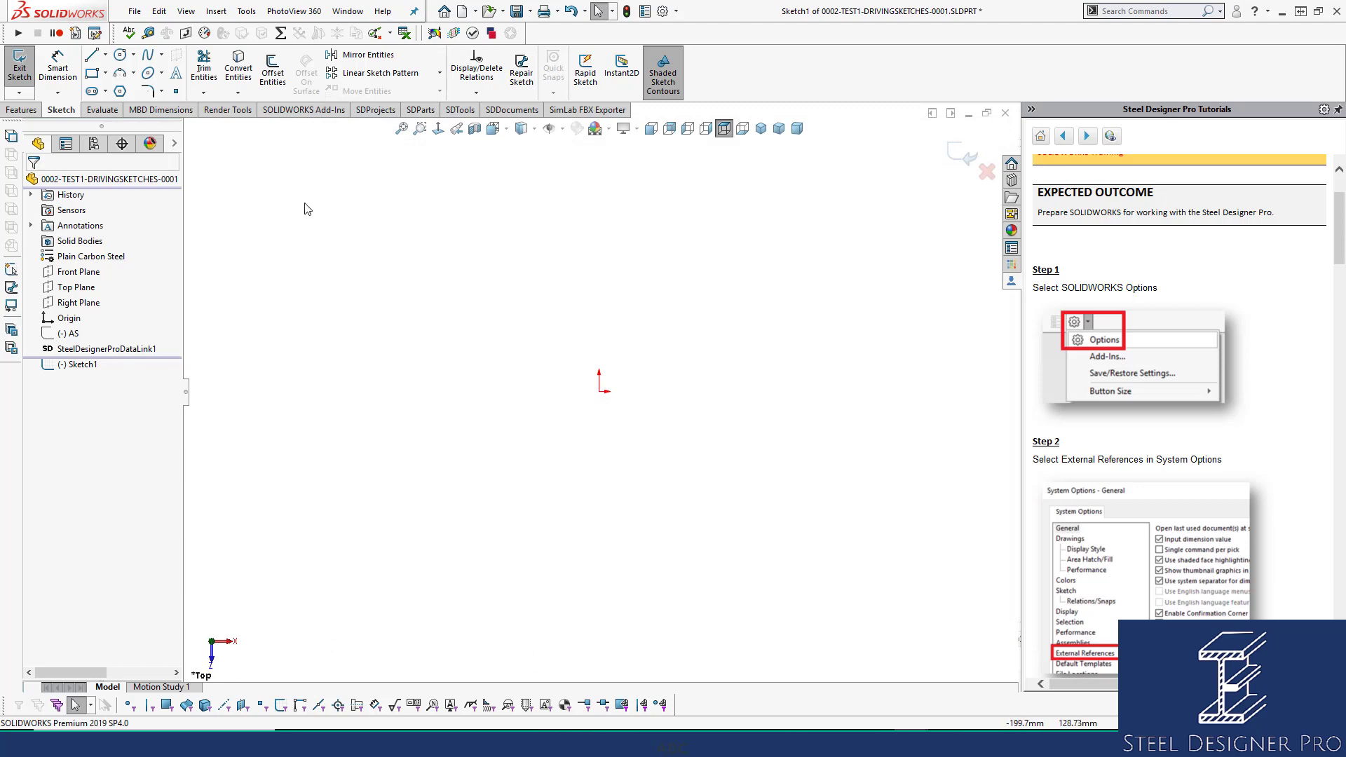
Draw four connected lines from the origin forming a closed rectangle.
{"action": "left_click", "coordinate": [91, 55]}
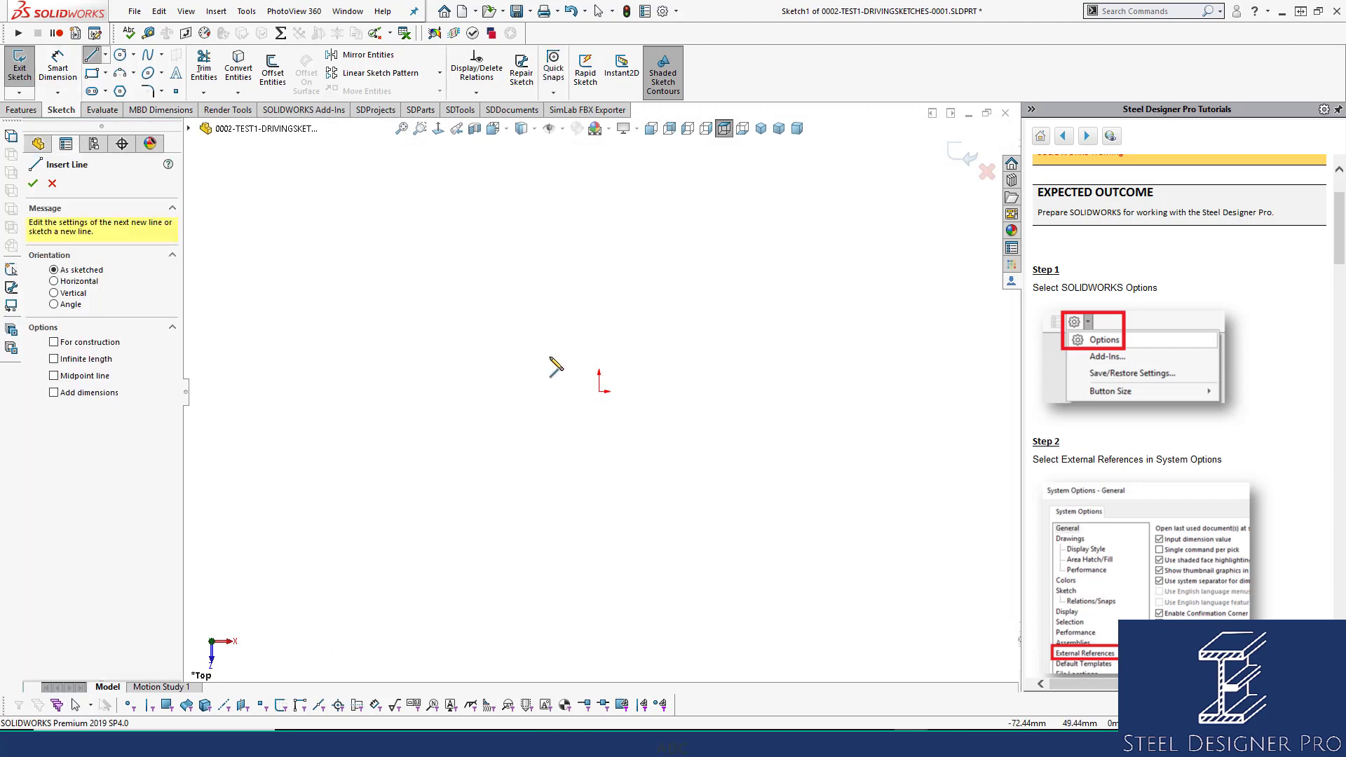
{"action": "left_click", "coordinate": [600, 392]}
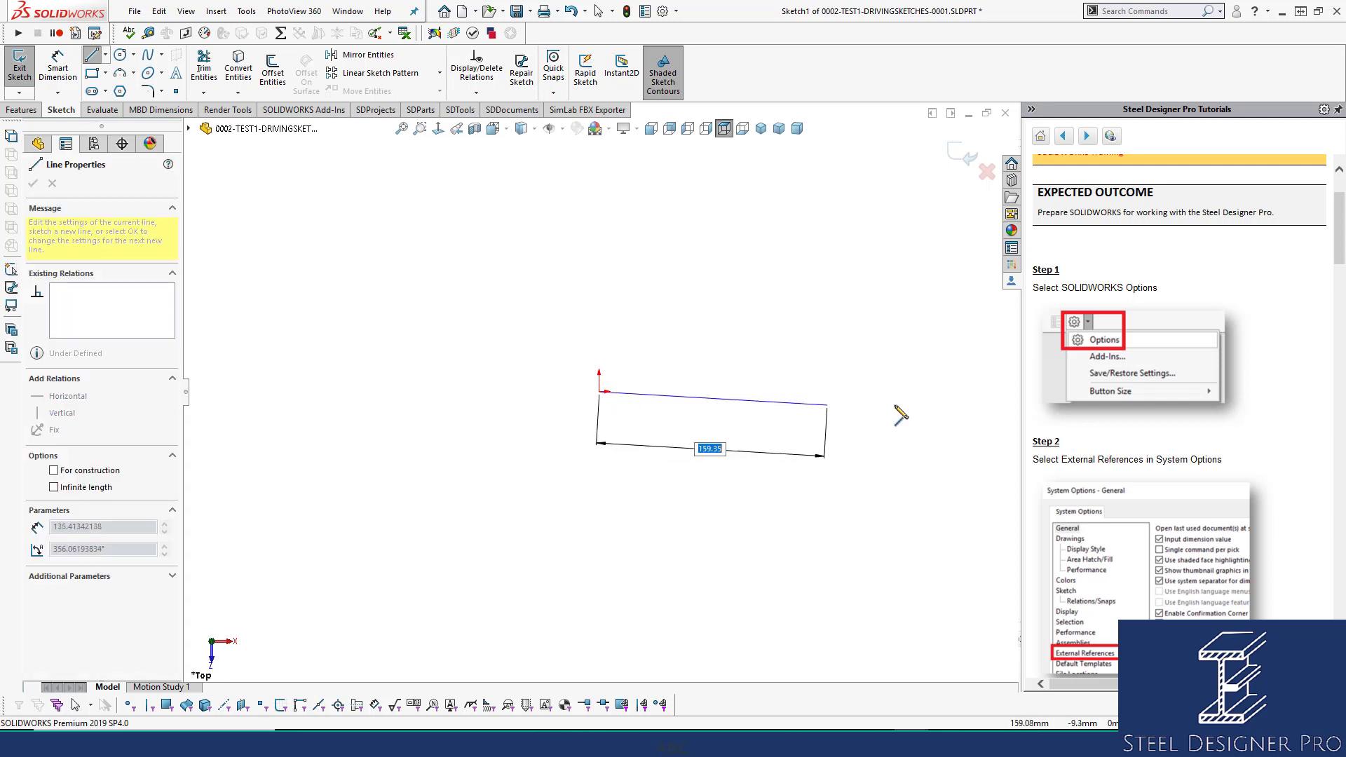
{"action": "left_click", "coordinate": [955, 392]}
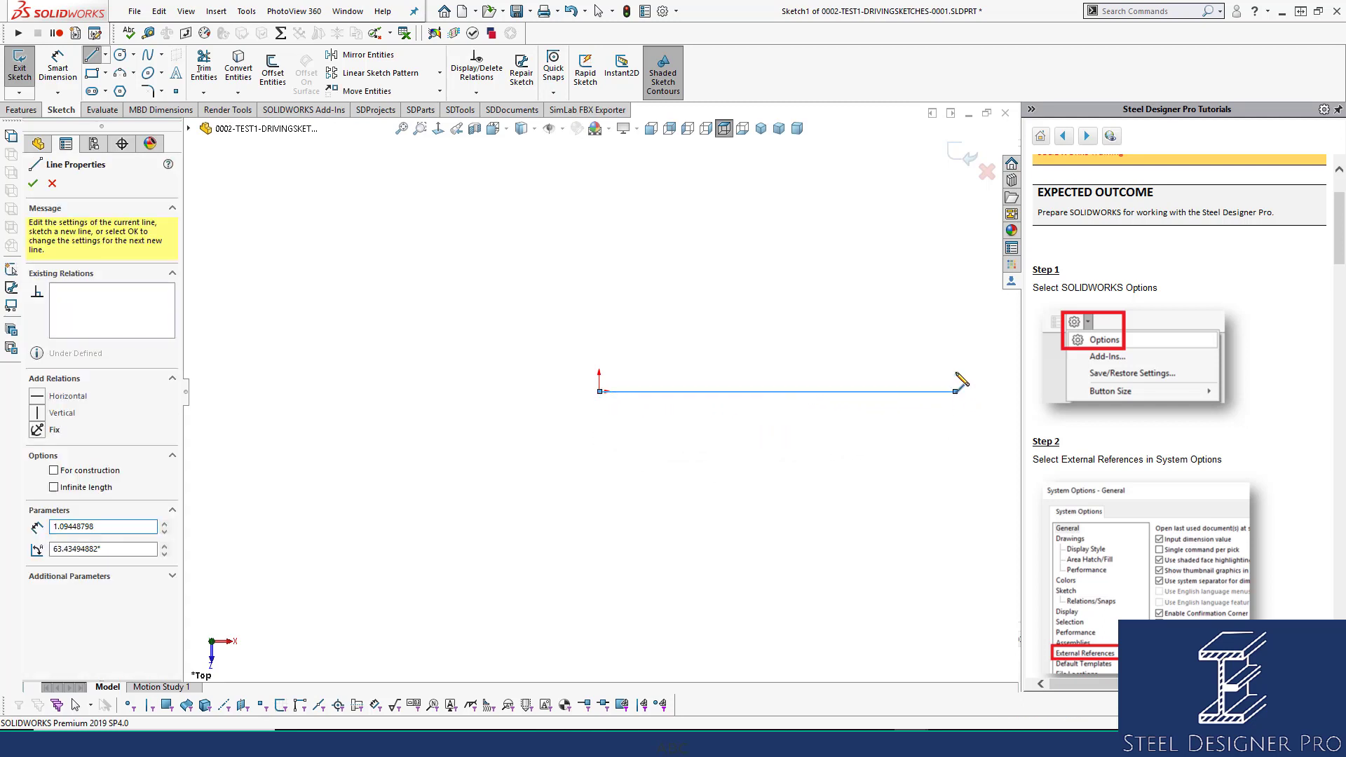
{"action": "left_click", "coordinate": [955, 242]}
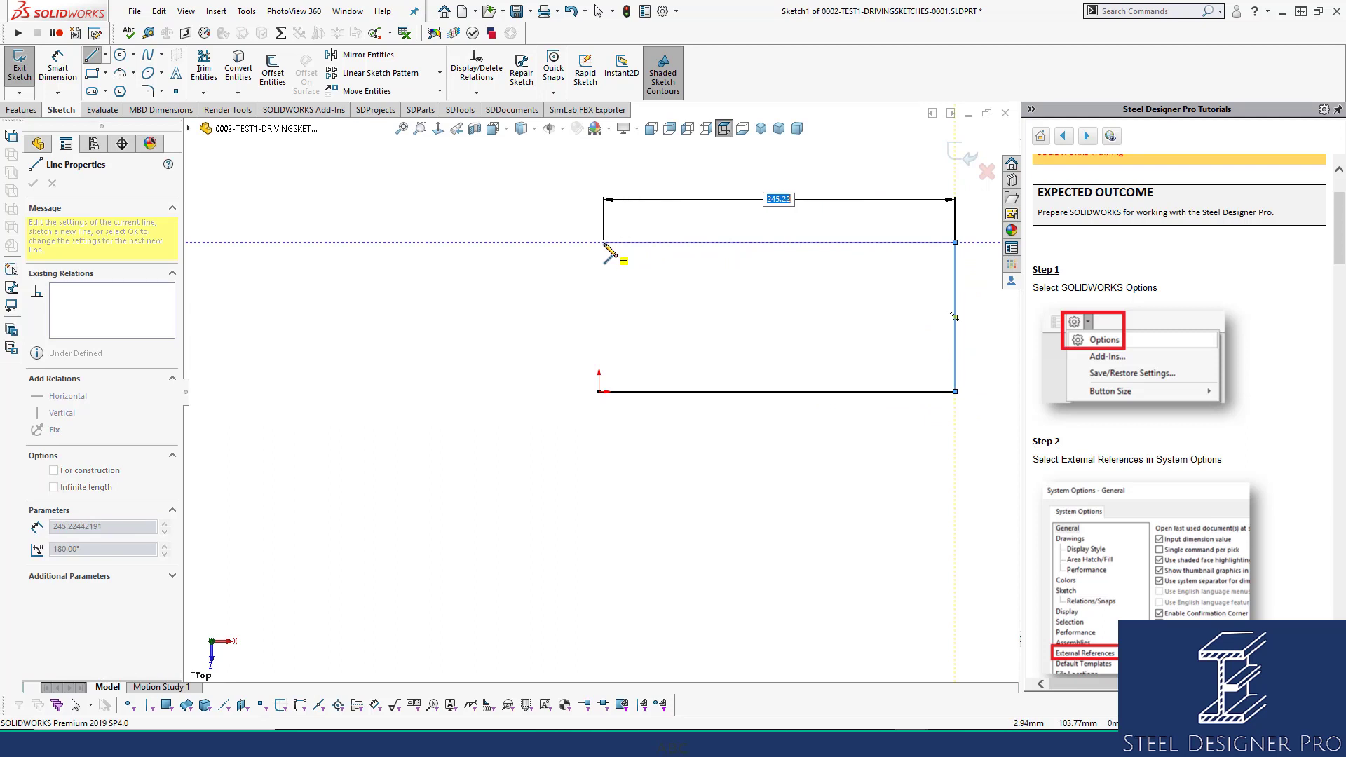
{"action": "left_click", "coordinate": [600, 242]}
{"action": "left_click", "coordinate": [599, 392]}
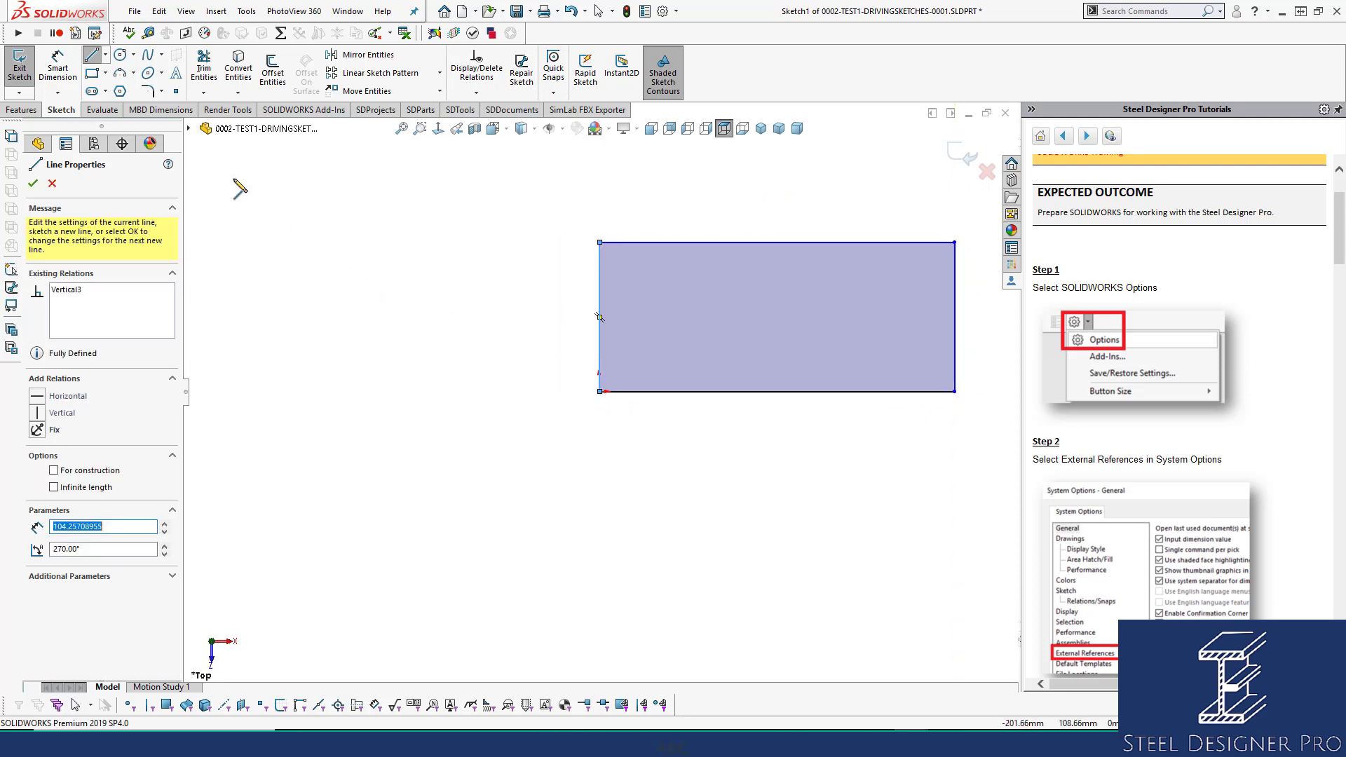
{"action": "left_click", "coordinate": [104, 73]}
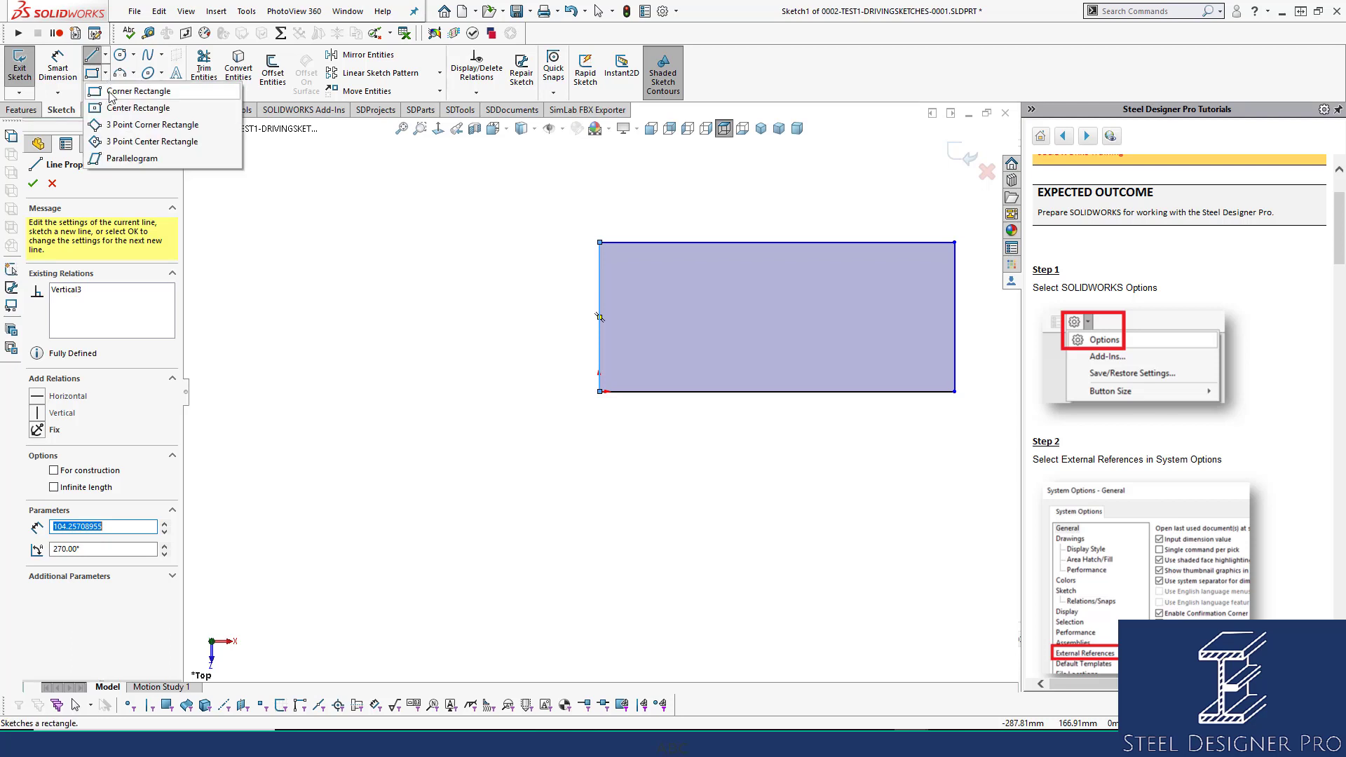
{"action": "key", "text": "Escape"}
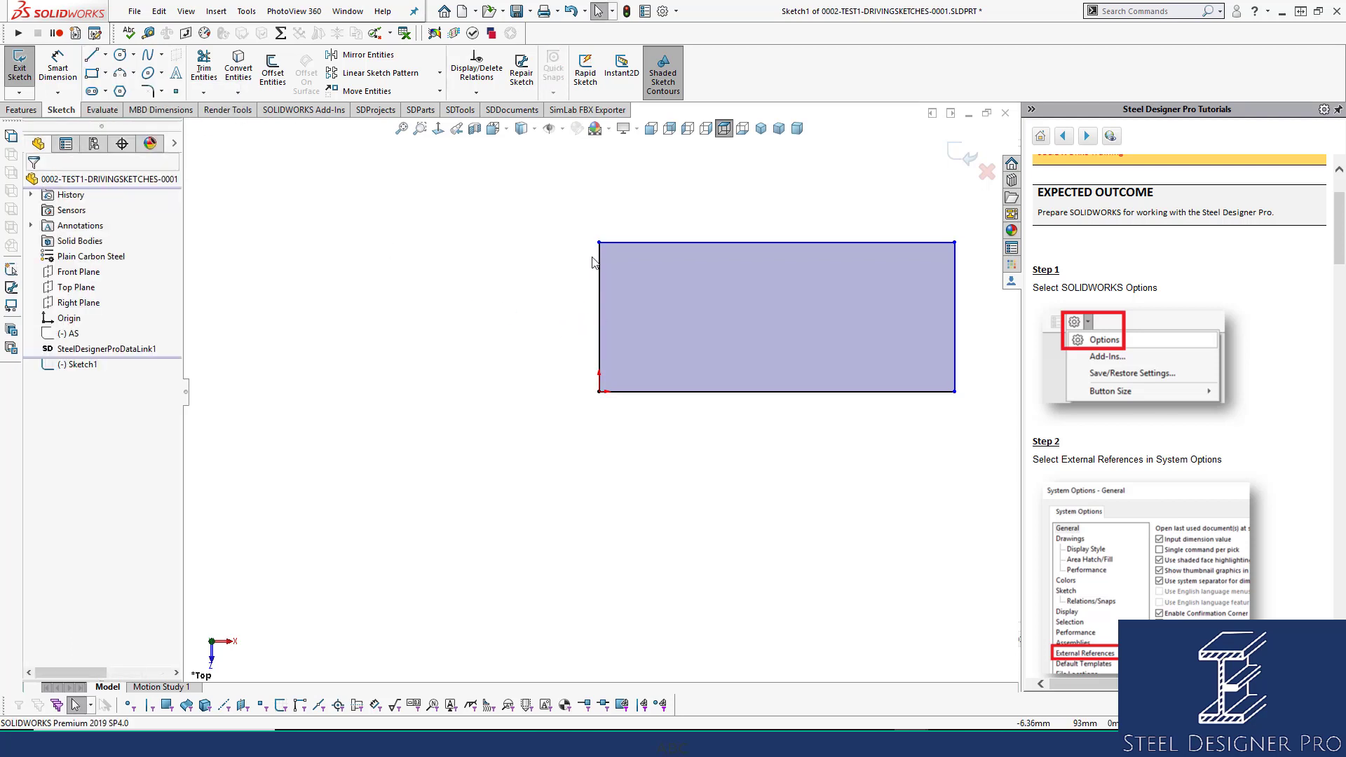
Check the rectangle's four corner points, then switch to the isometric view.
{"action": "left_click", "coordinate": [599, 392]}
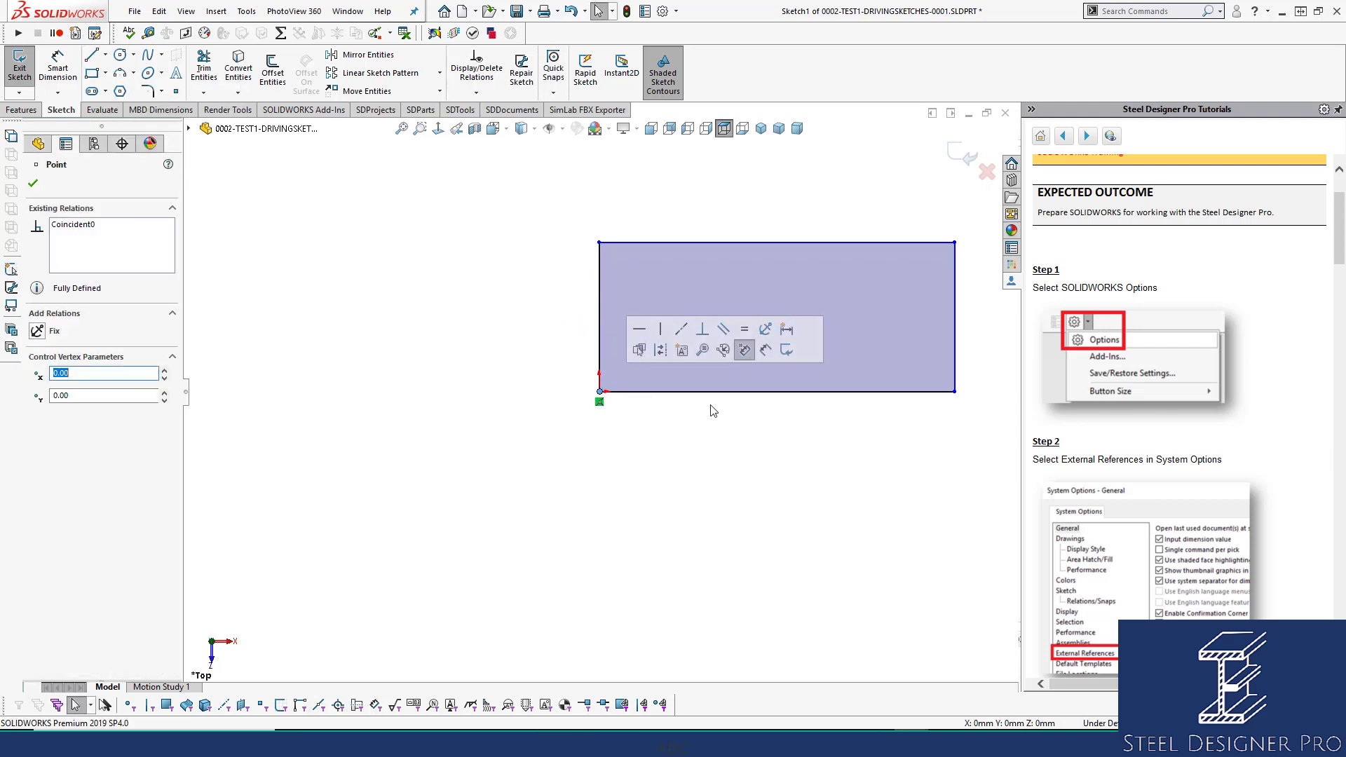
{"action": "left_click", "coordinate": [955, 391]}
{"action": "left_click", "coordinate": [955, 243]}
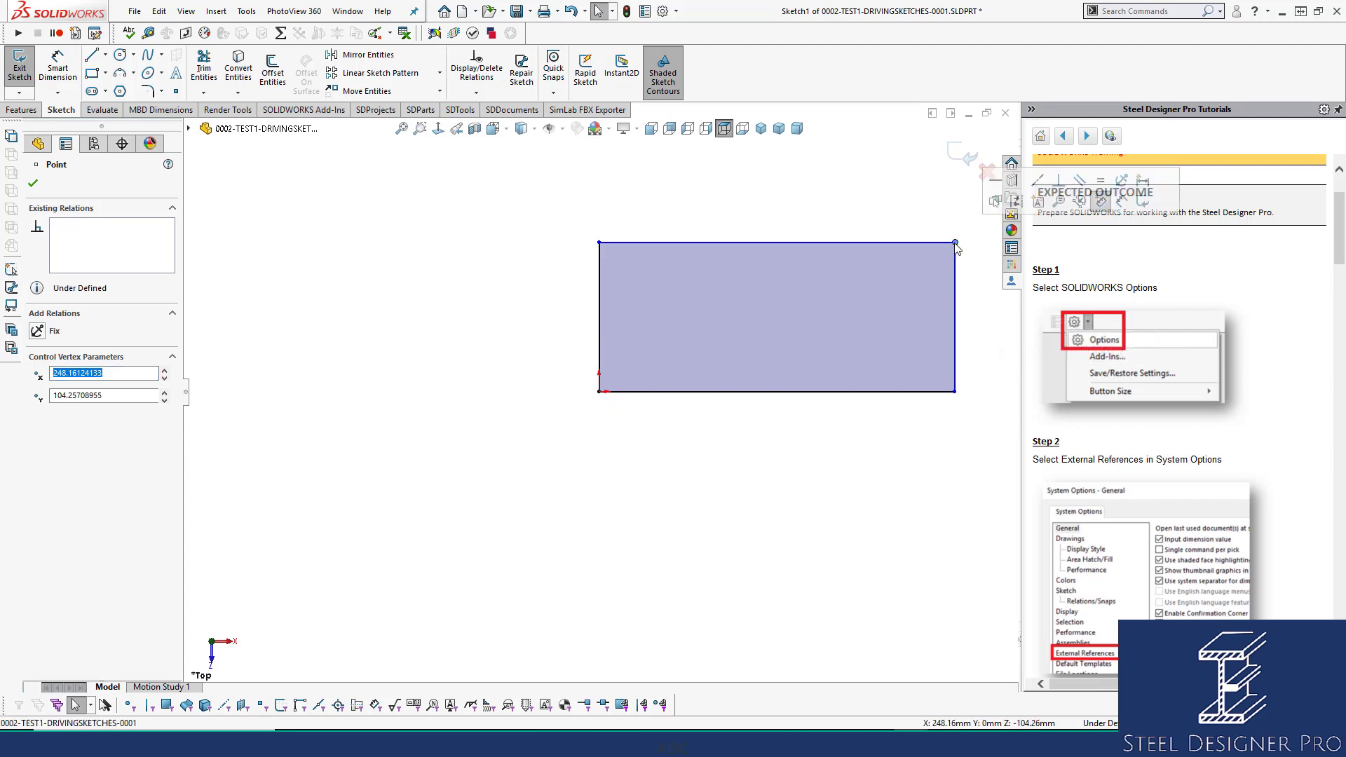
{"action": "left_click", "coordinate": [600, 242]}
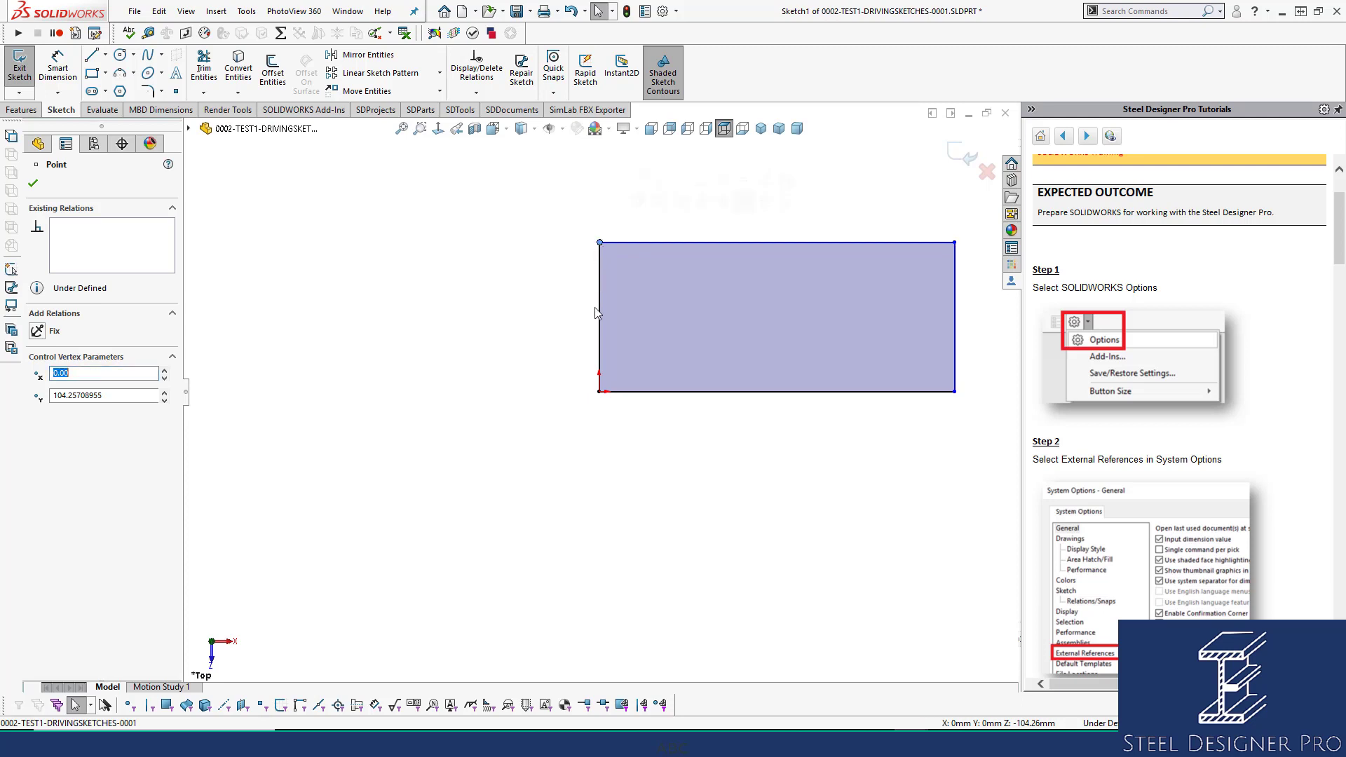
{"action": "left_click", "coordinate": [599, 392]}
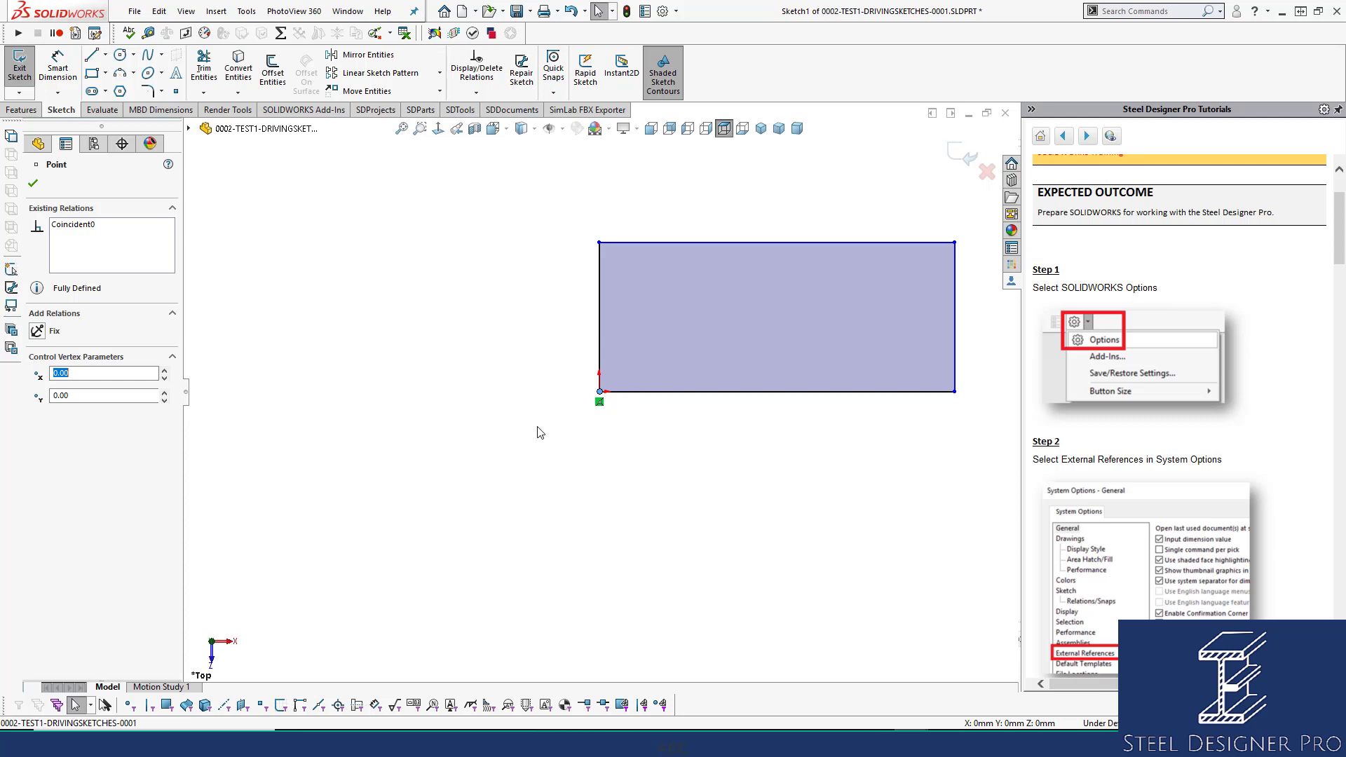
{"action": "left_click", "coordinate": [761, 128]}
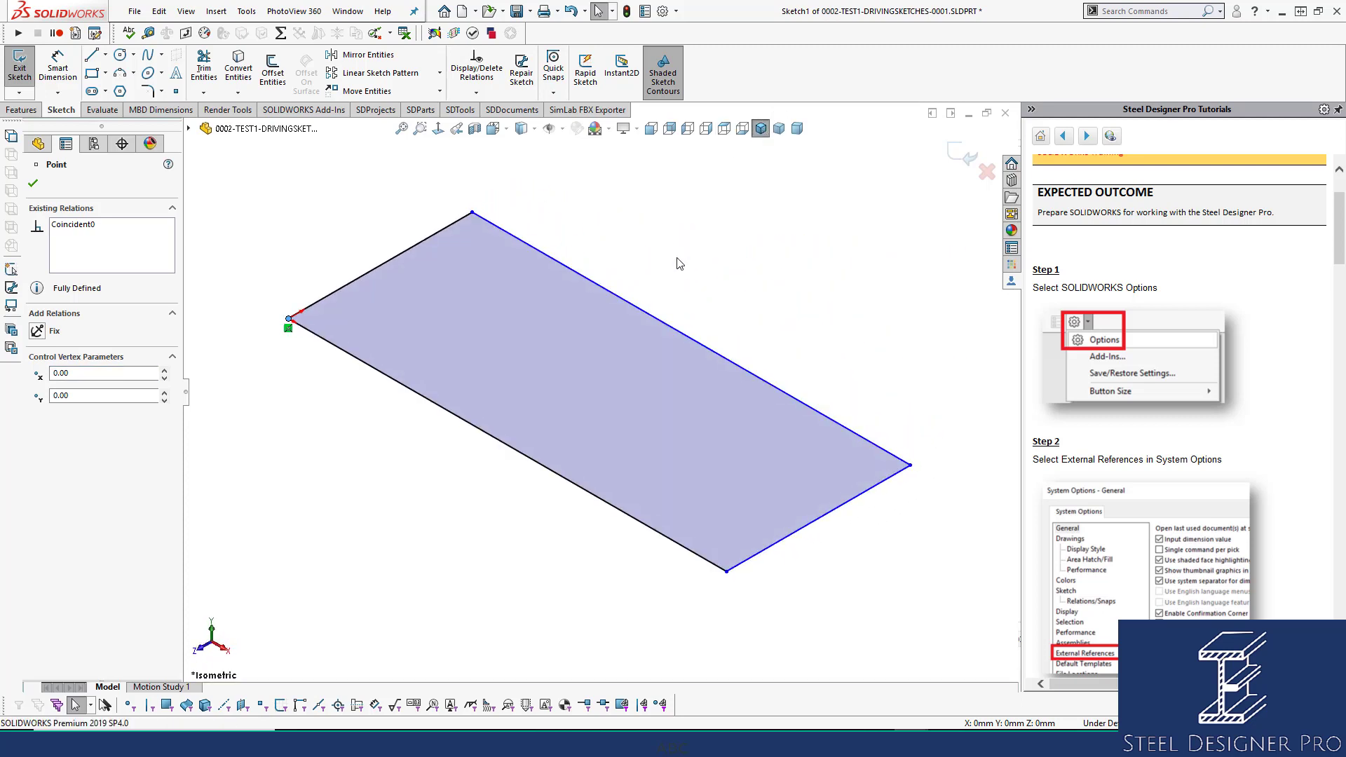
Dimension the rectangle's long edge to 6000.
{"action": "right_click_drag", "start_coordinate": [424, 556], "coordinate": [428, 508]}
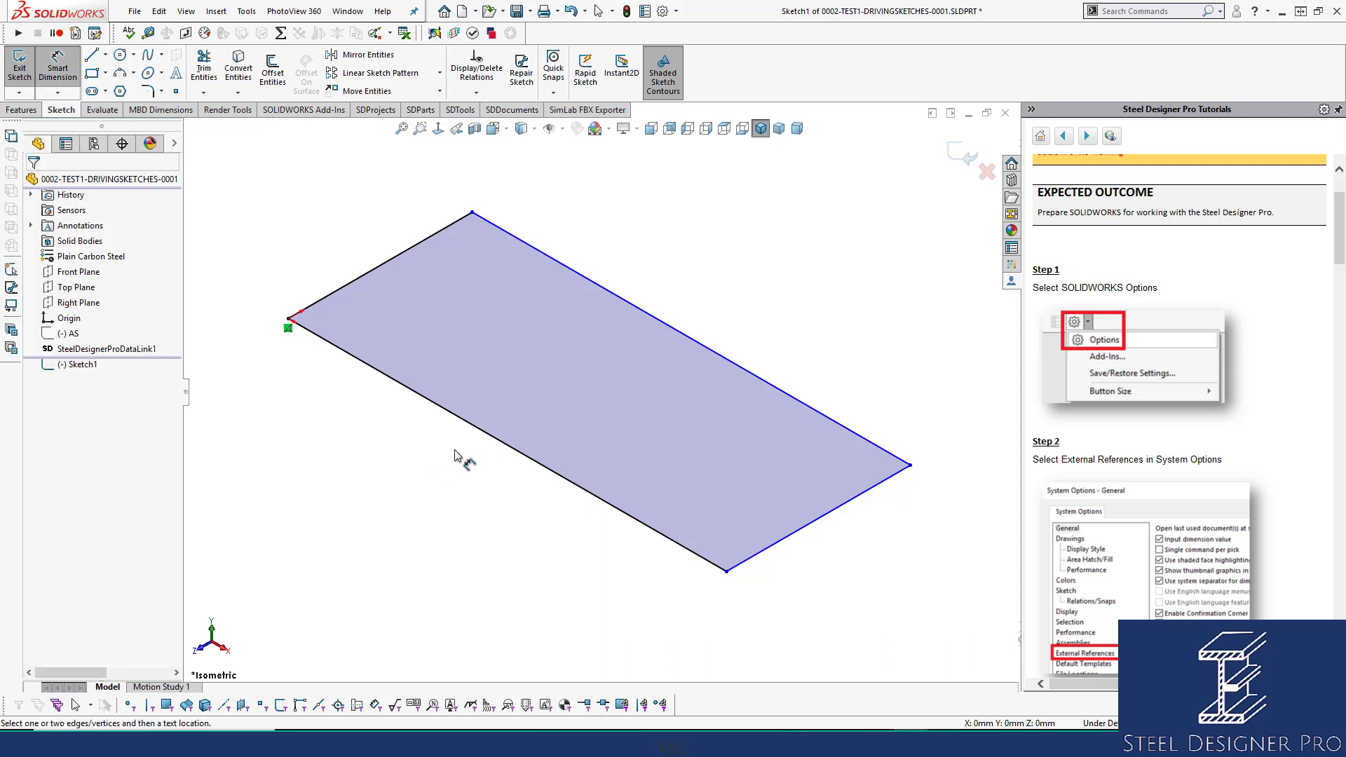
{"action": "left_click", "coordinate": [492, 437]}
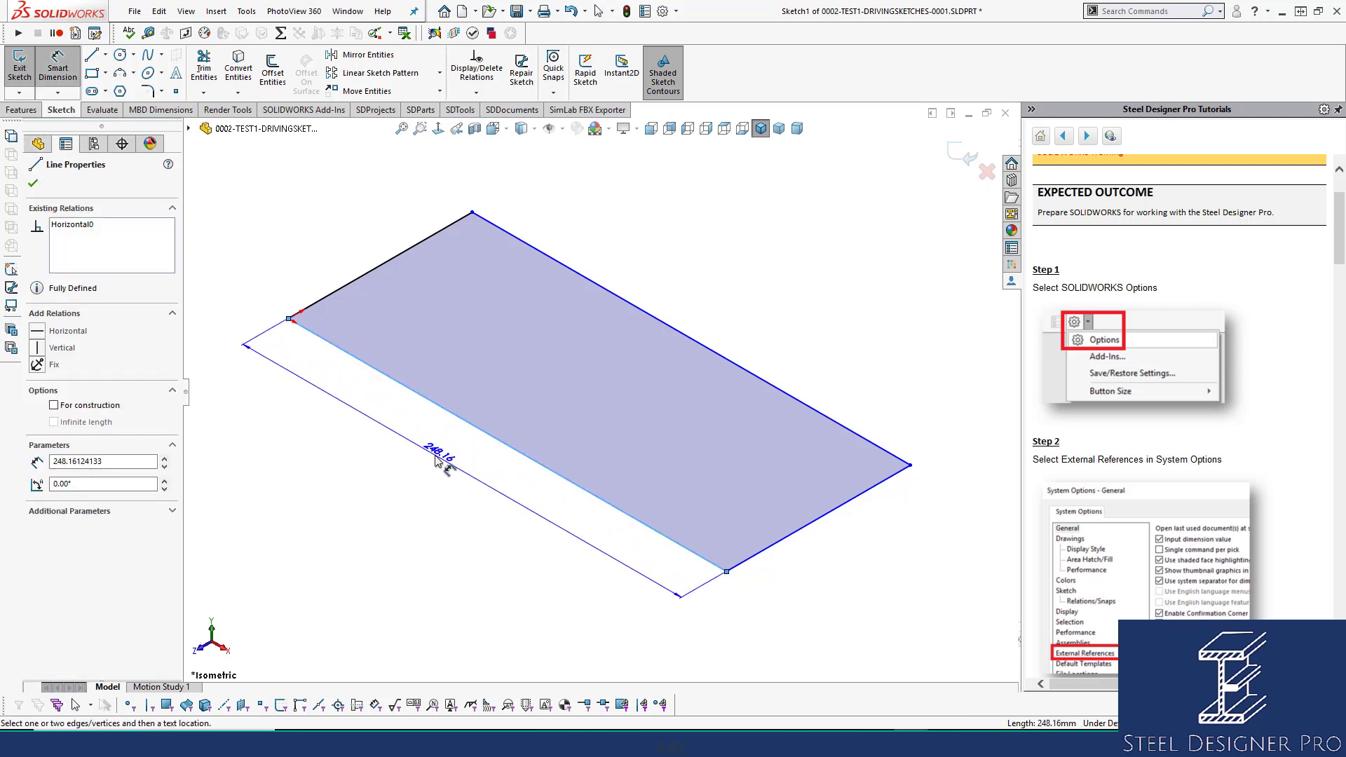
{"action": "left_click", "coordinate": [437, 459]}
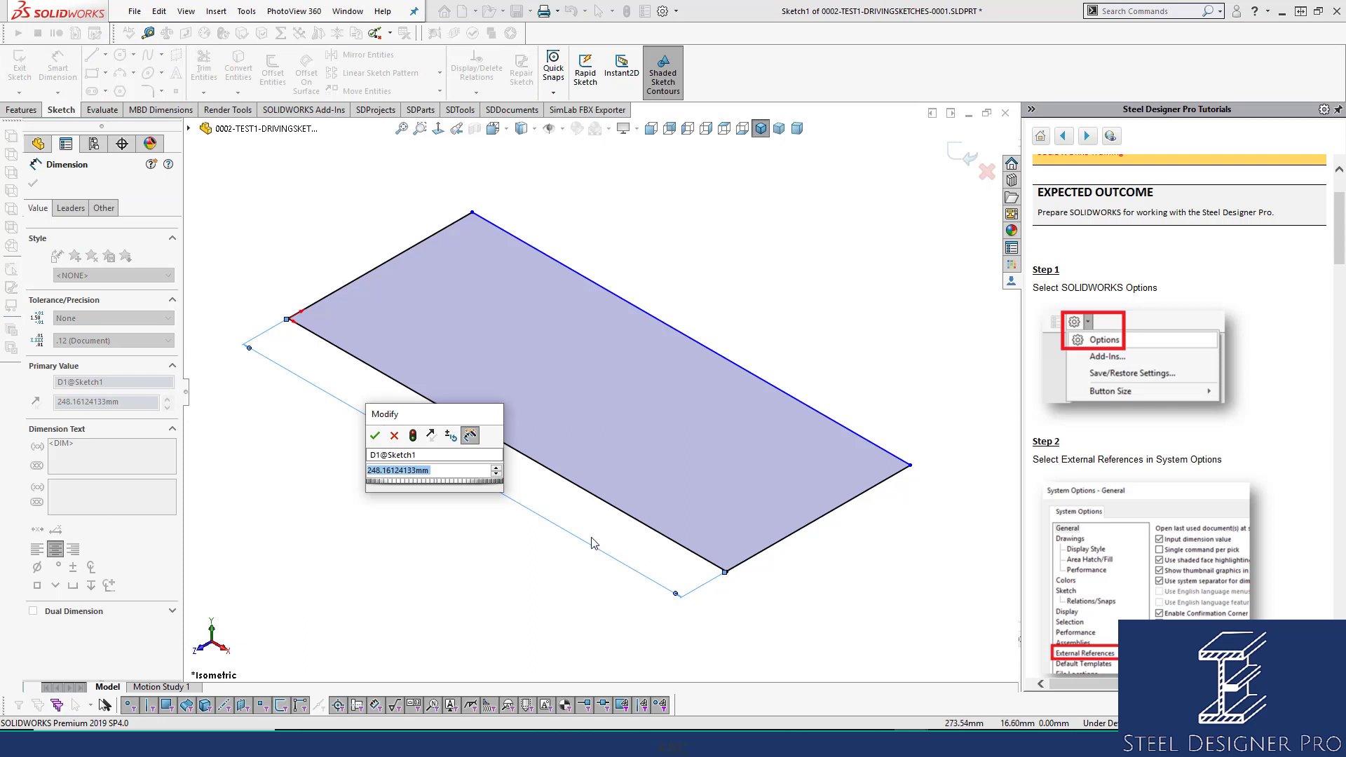
{"action": "left_click", "coordinate": [374, 436]}
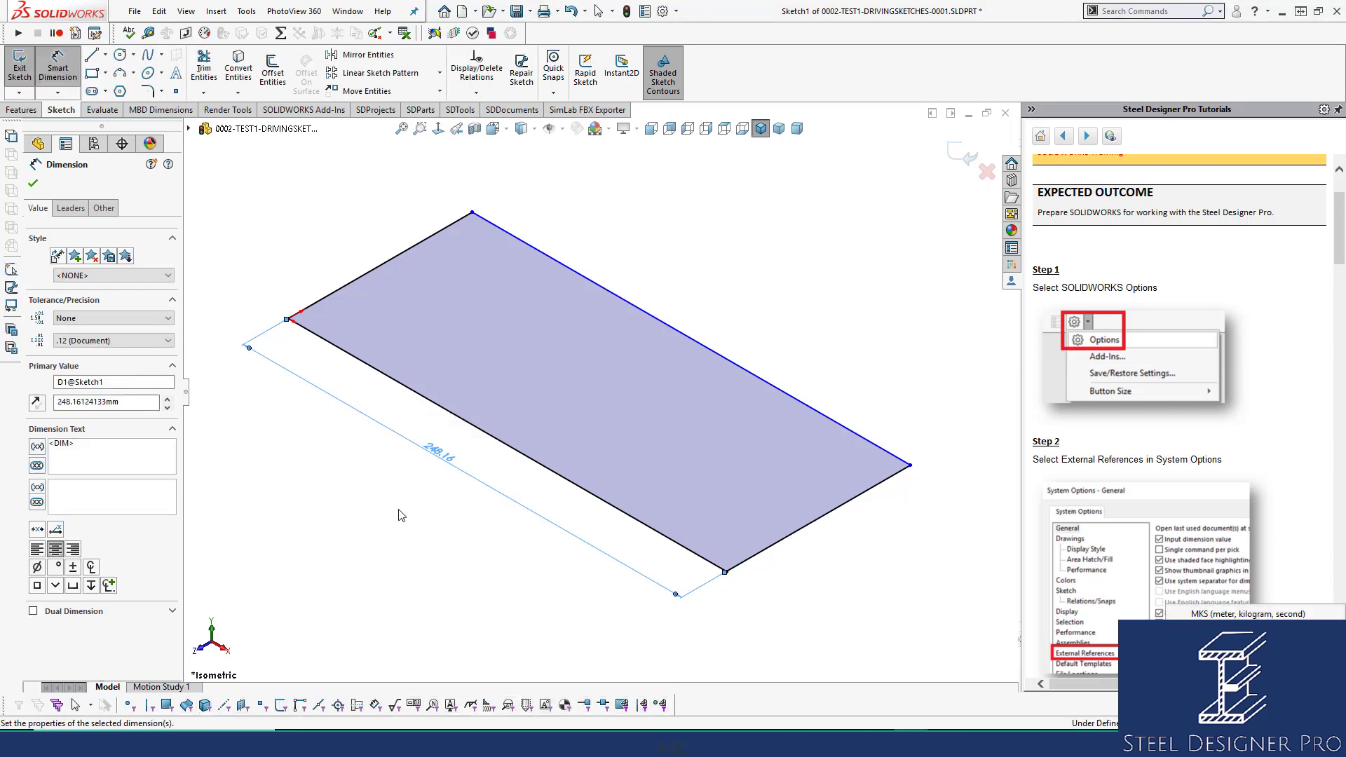
{"action": "double_click", "coordinate": [436, 457]}
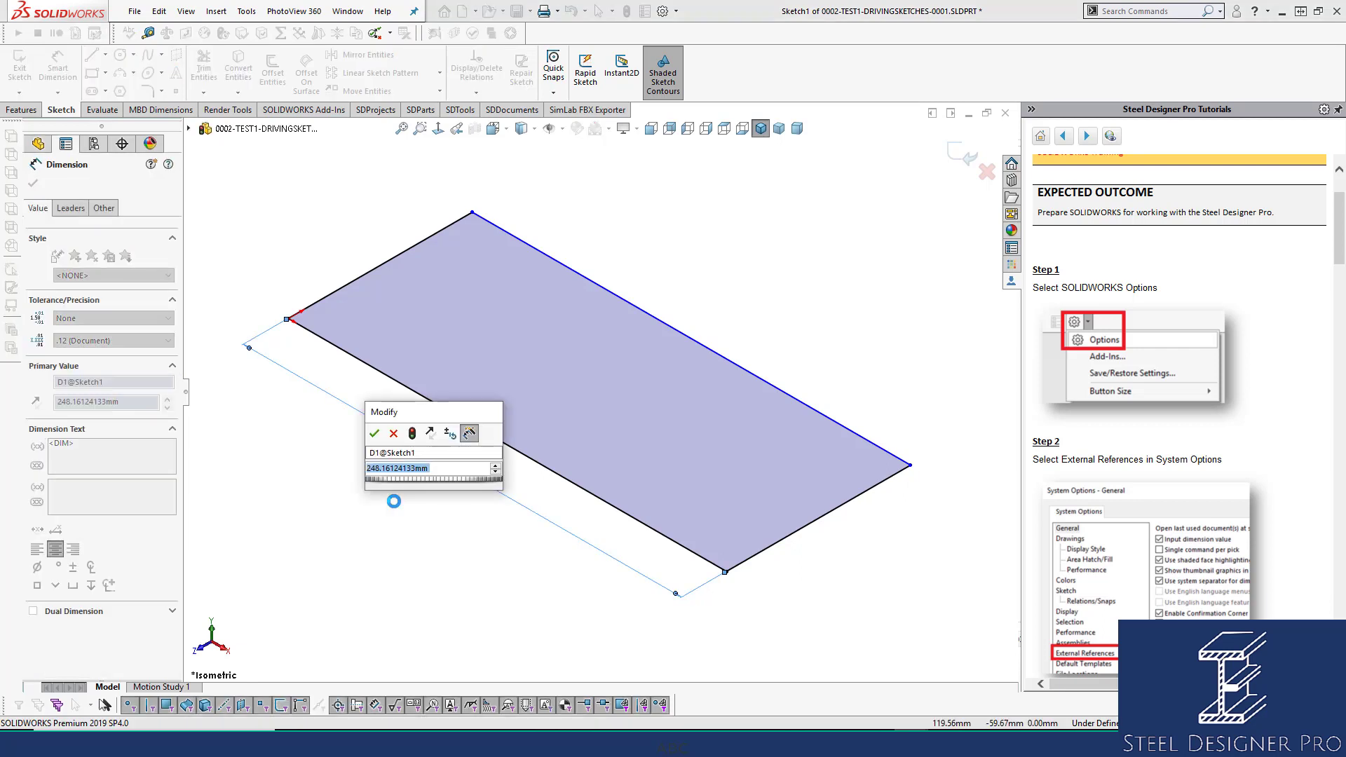
{"action": "type", "text": "6000"}
{"action": "key", "text": "Return"}
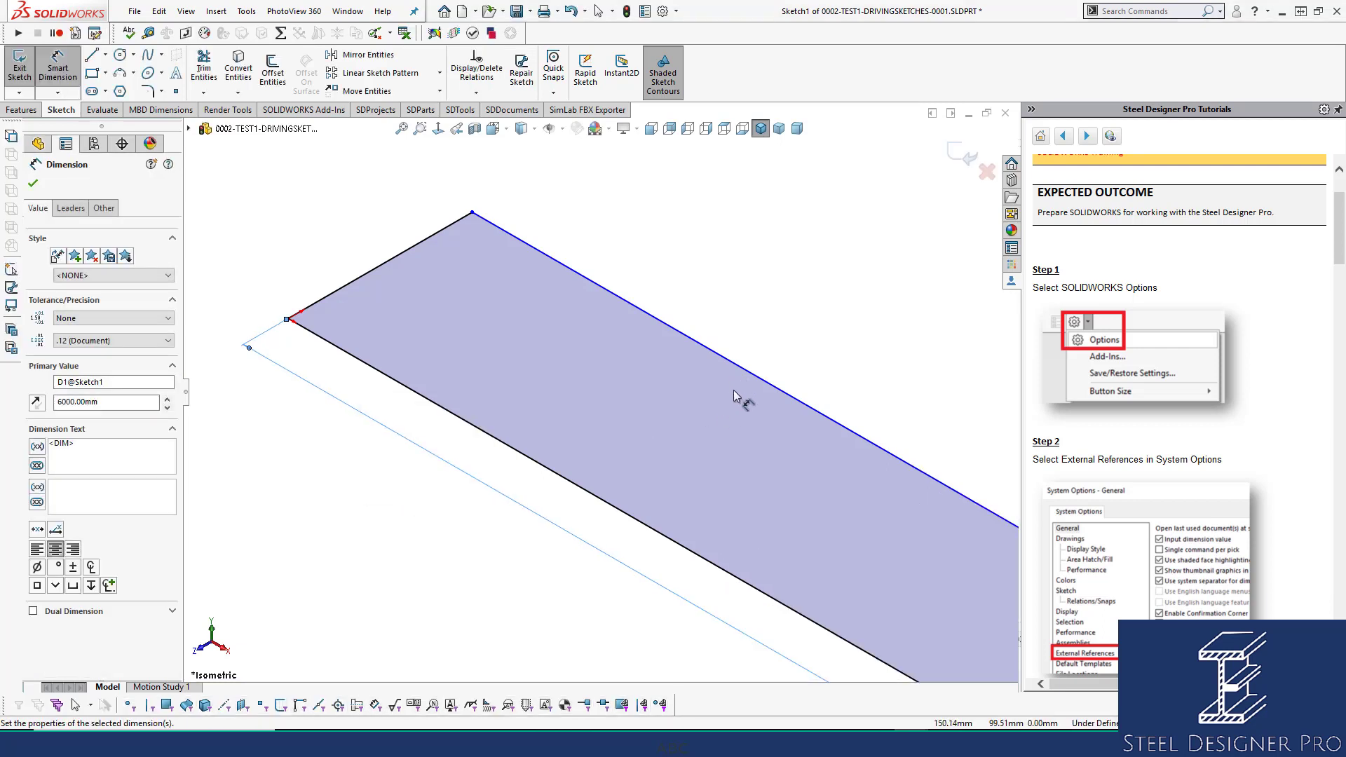
{"action": "scroll", "coordinate": [729, 391], "scroll_direction": "up", "scroll_amount": 5}
{"action": "scroll", "coordinate": [916, 575], "scroll_direction": "up", "scroll_amount": 1}
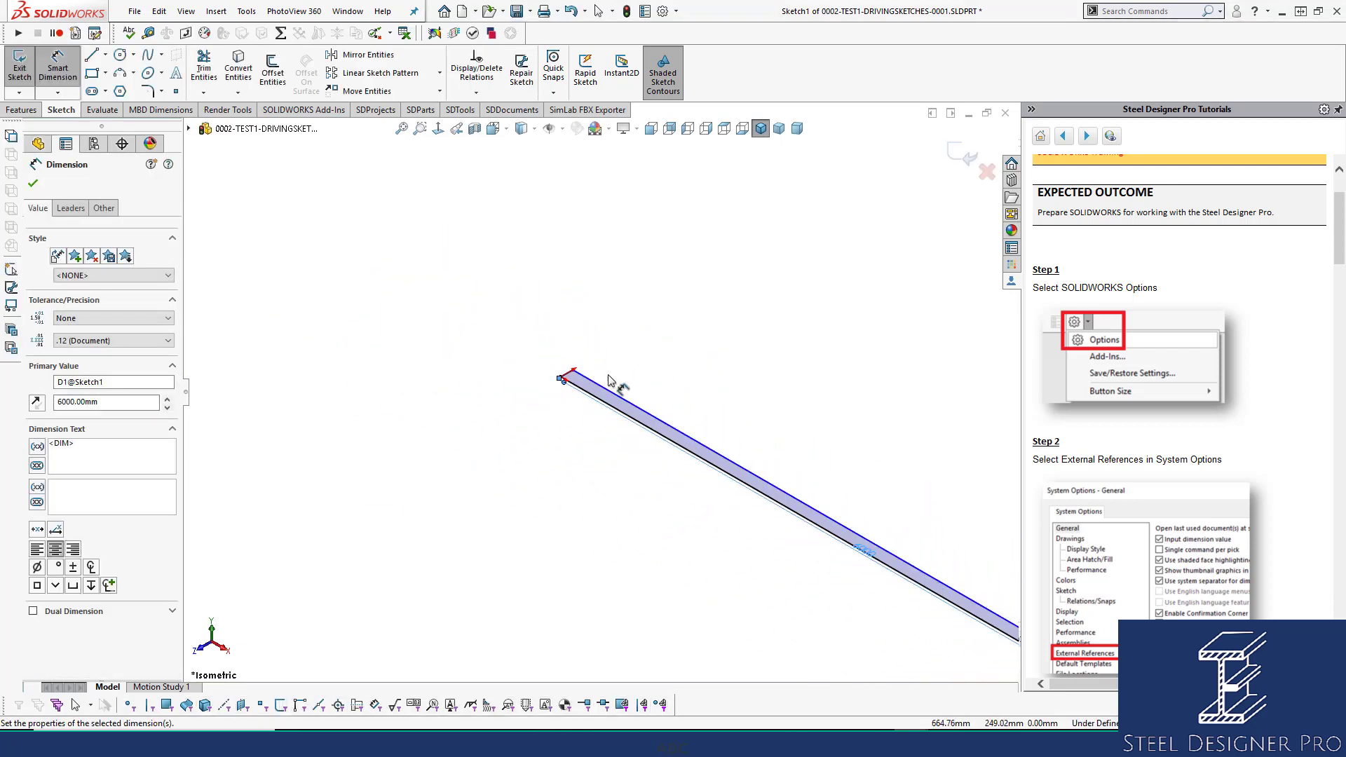
Dimension the short edge at 4000 and exit the sketch.
{"action": "left_click", "coordinate": [567, 374]}
{"action": "left_click", "coordinate": [528, 350]}
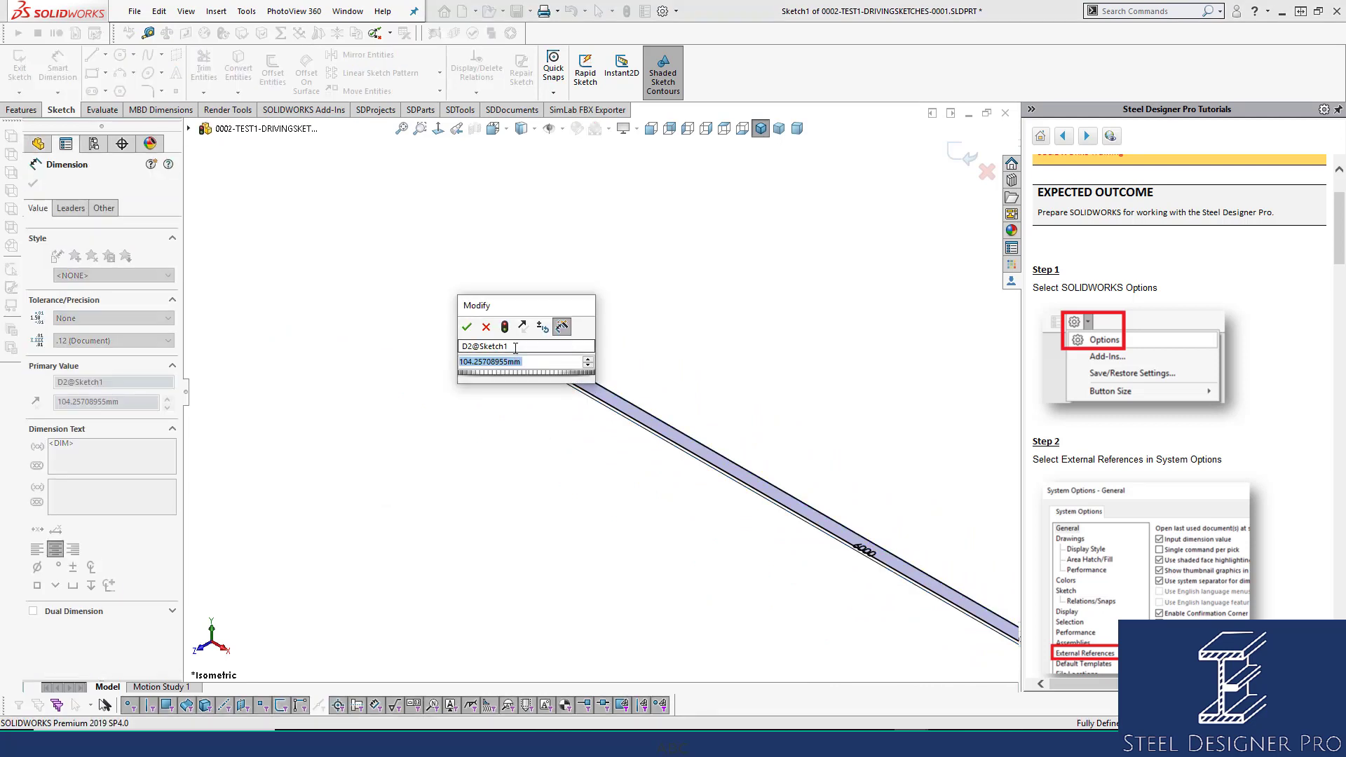
{"action": "left_click", "coordinate": [544, 313]}
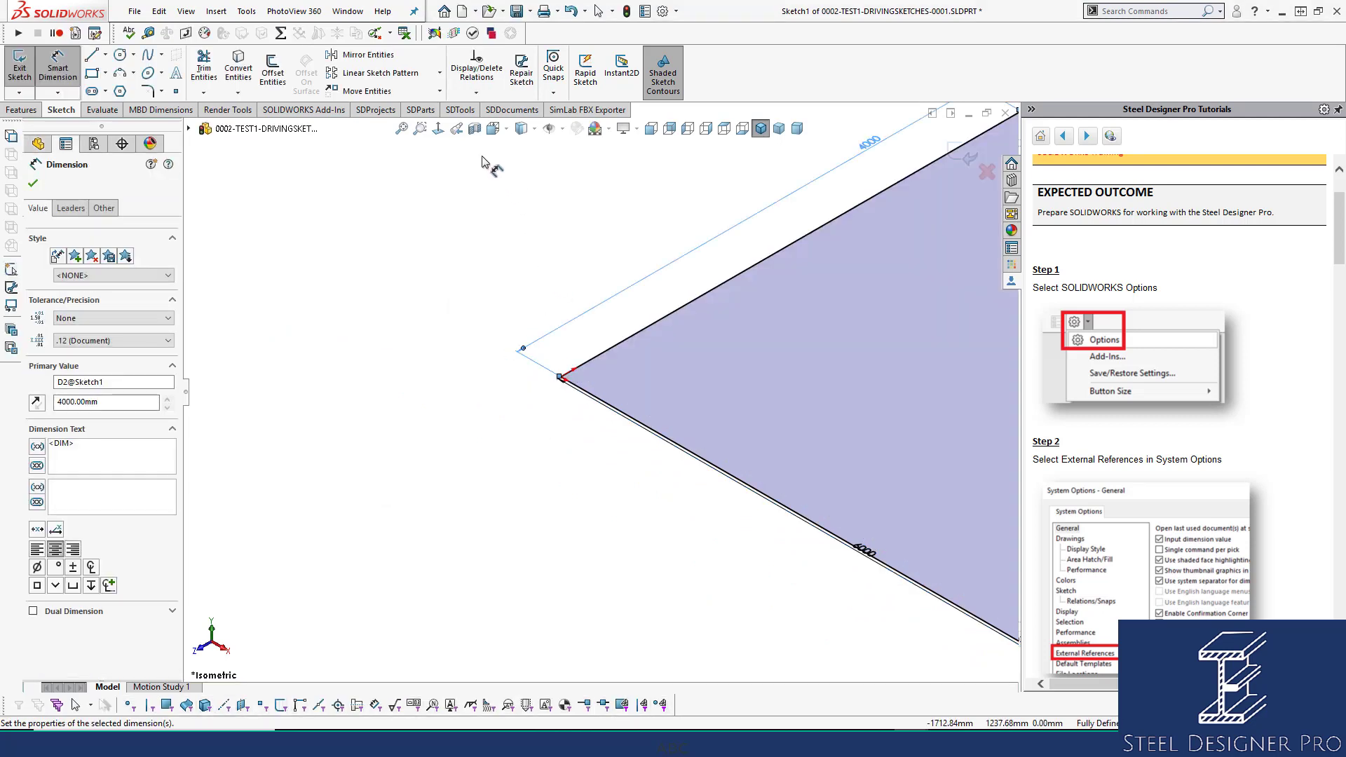
{"action": "left_click", "coordinate": [959, 156]}
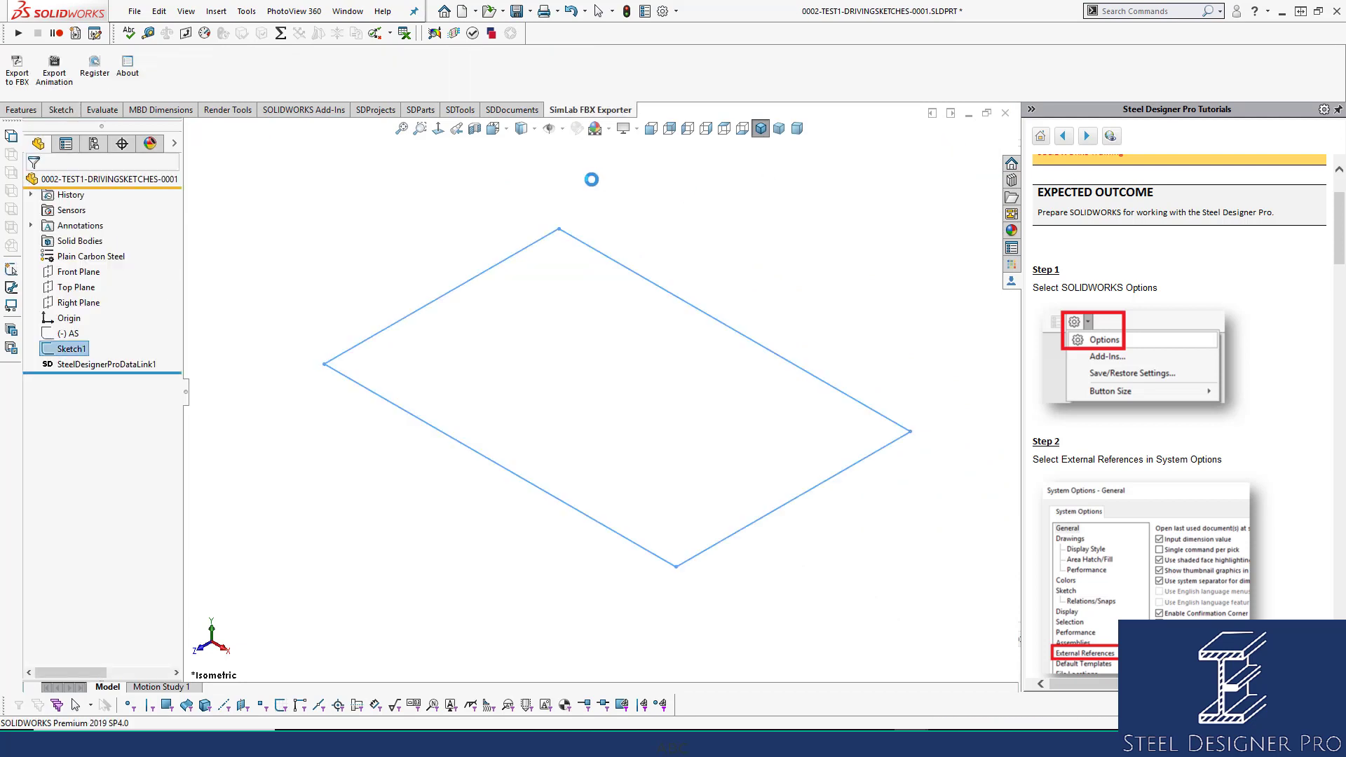
Rename Sketch1 to 'Base Sketch' and save the part.
{"action": "left_click", "coordinate": [70, 349]}
{"action": "left_click", "coordinate": [70, 350]}
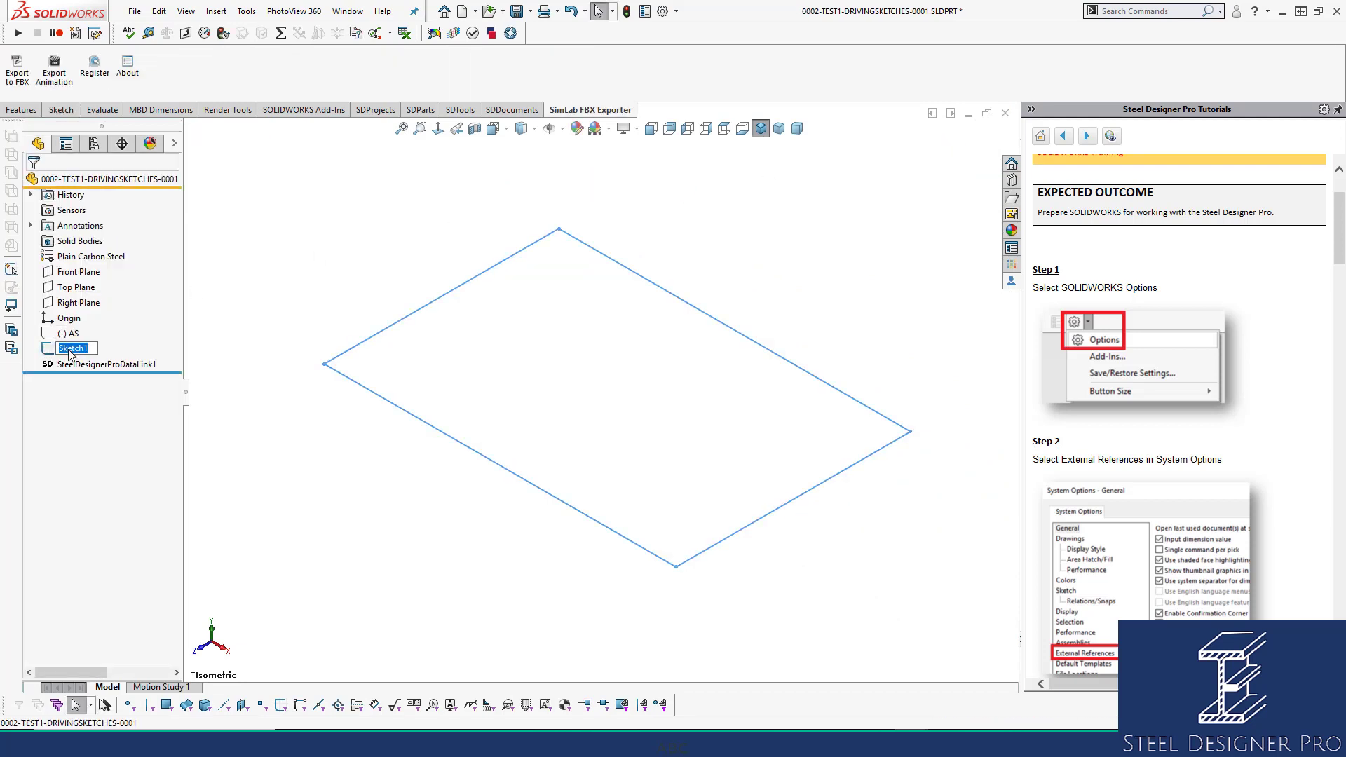
{"action": "type", "text": "Base Sketch"}
{"action": "left_click", "coordinate": [774, 280]}
{"action": "key", "text": "ctrl+s"}
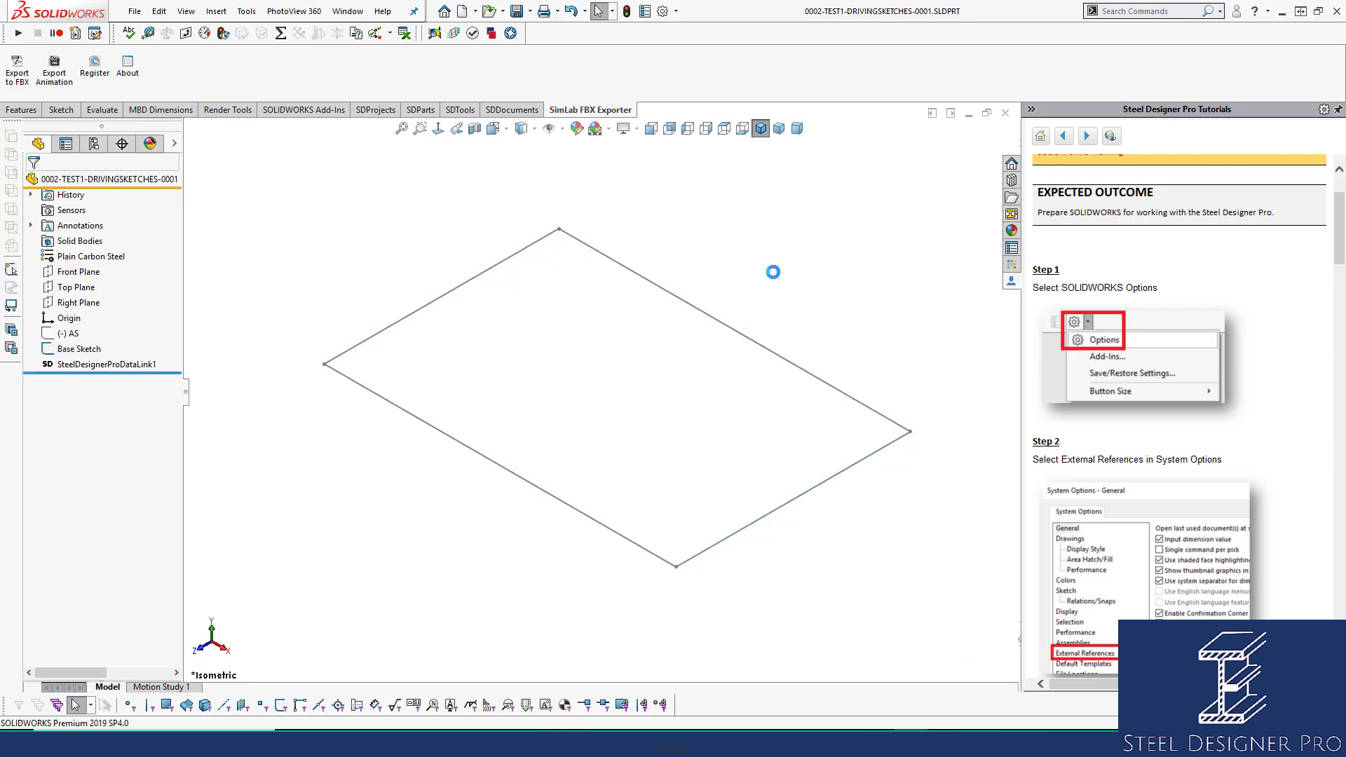
Change the 4000 width dimension to 3m, then close the part.
{"action": "left_click", "coordinate": [77, 349]}
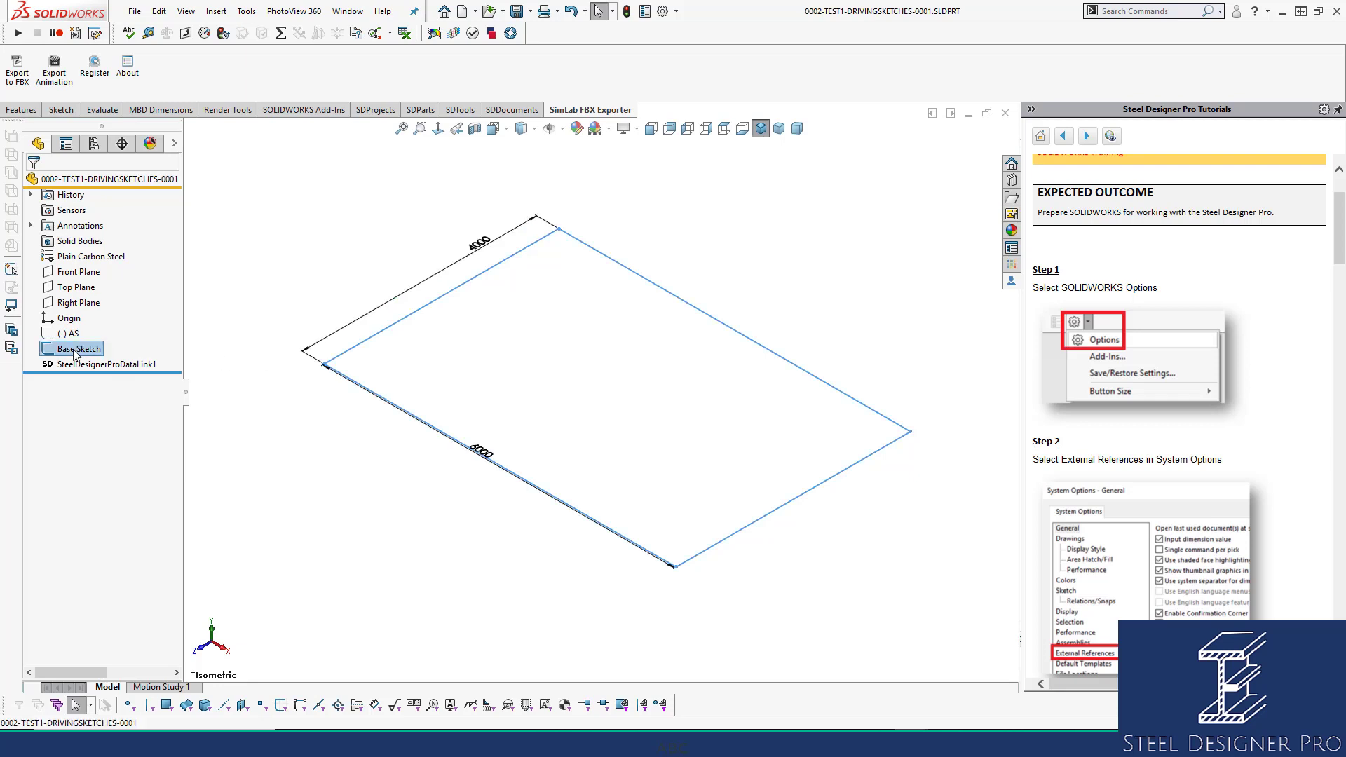
{"action": "double_click", "coordinate": [462, 258]}
{"action": "type", "text": "3m"}
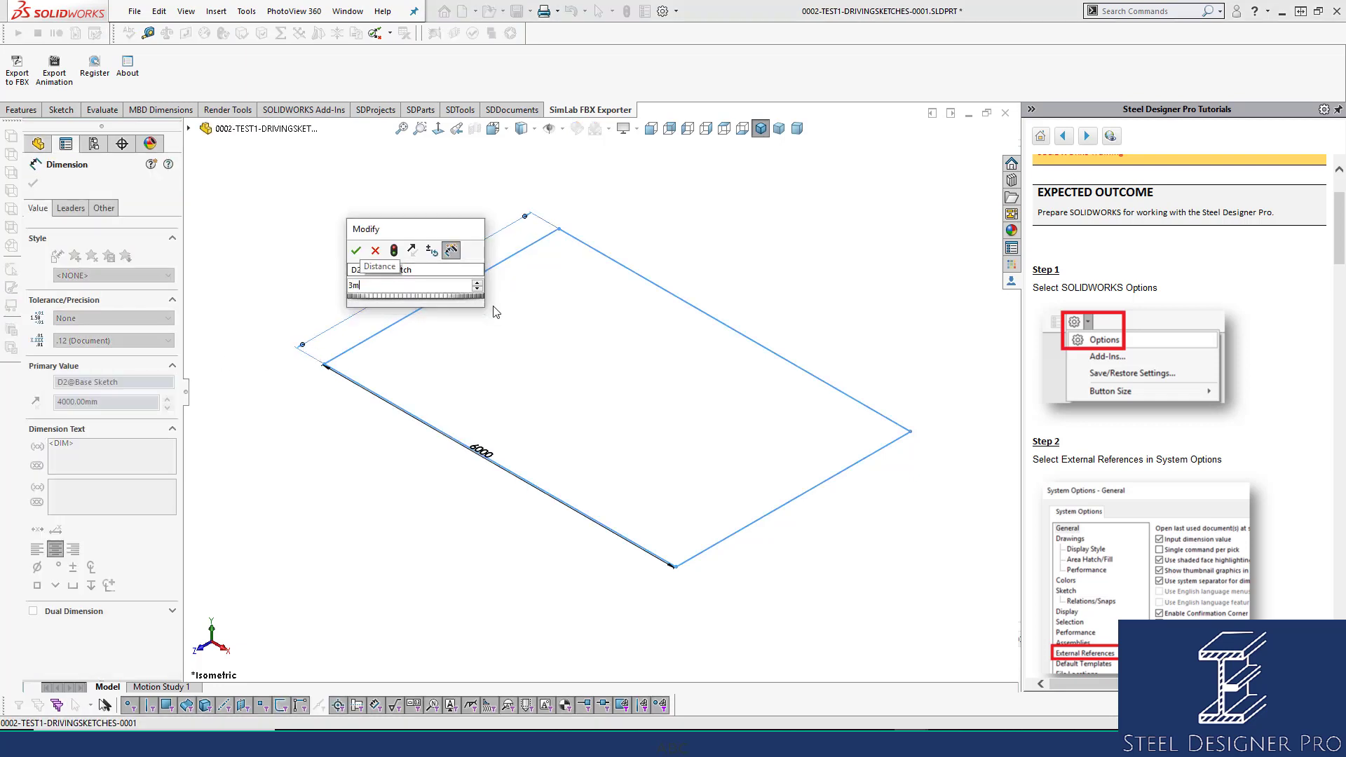
{"action": "key", "text": "Return"}
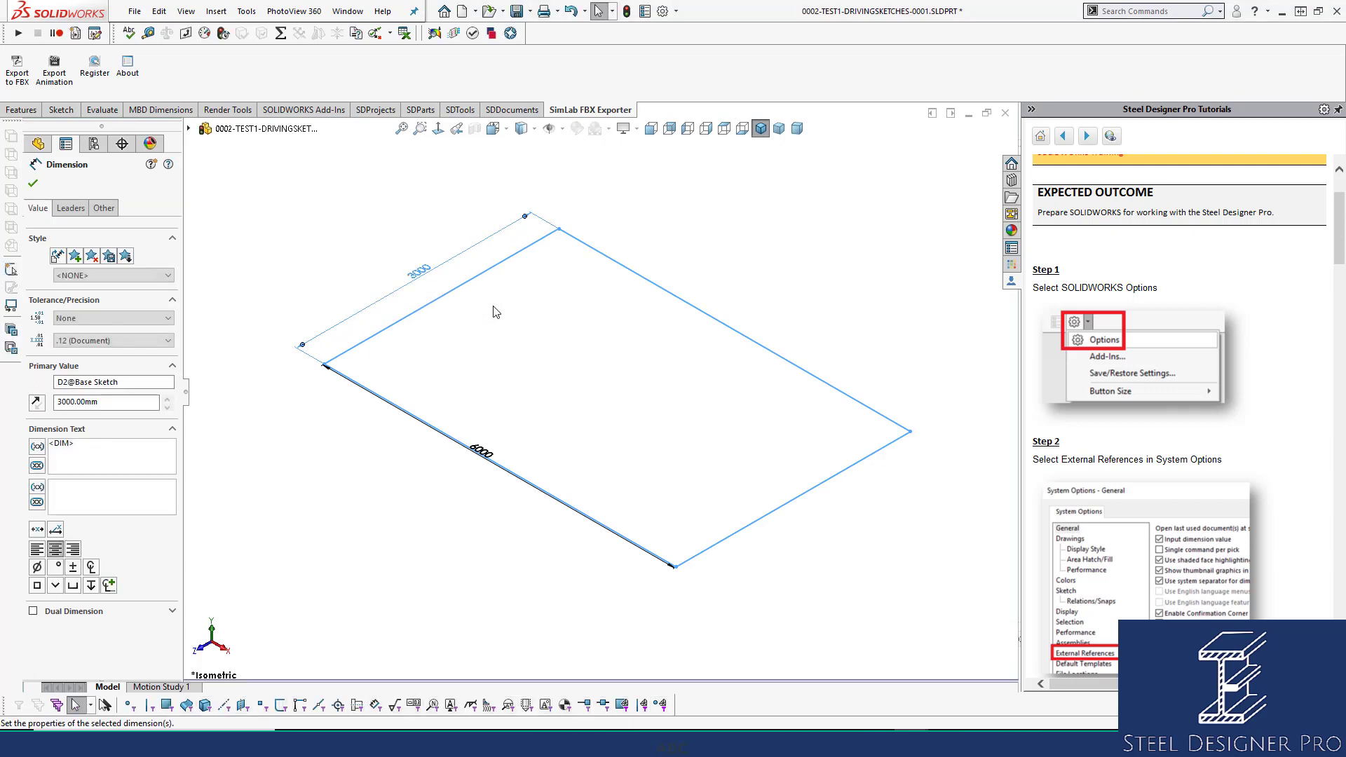
{"action": "key", "text": "Escape"}
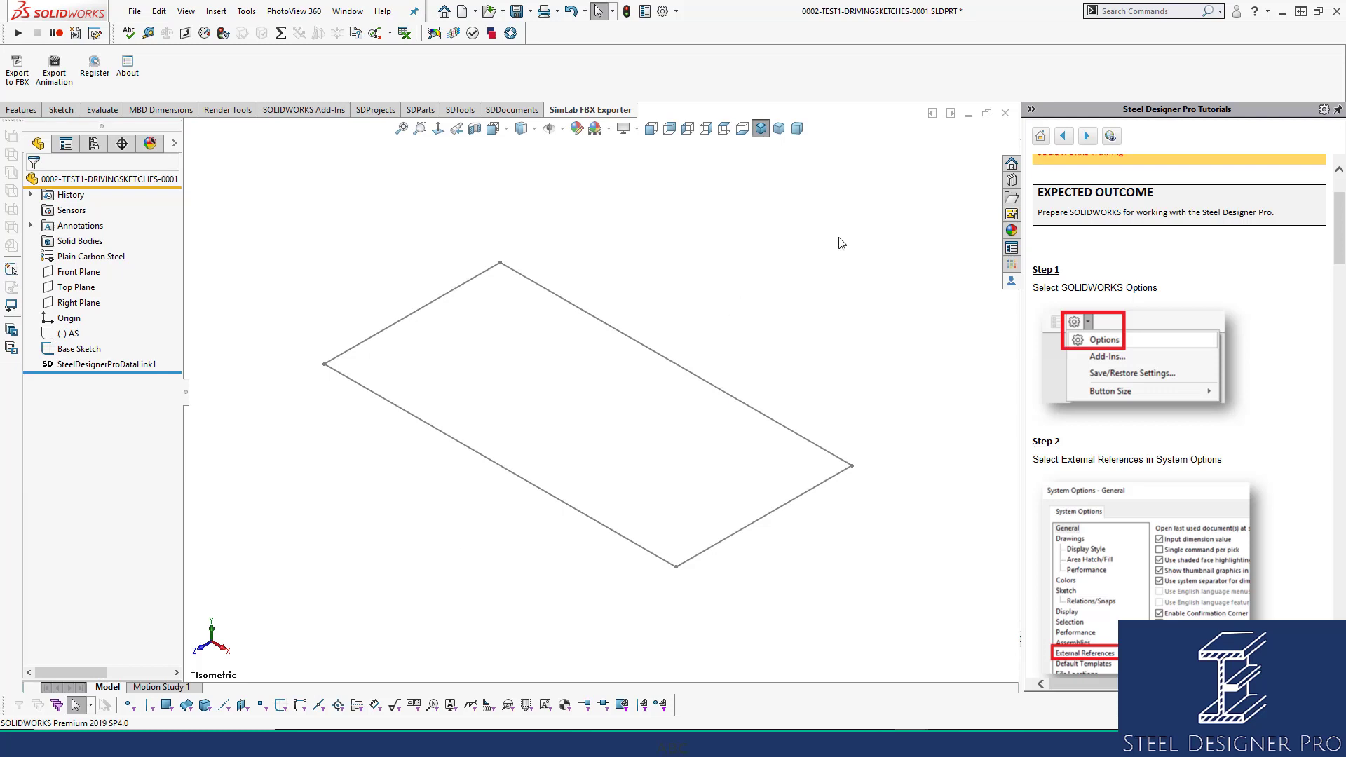
{"action": "left_click", "coordinate": [1006, 114]}
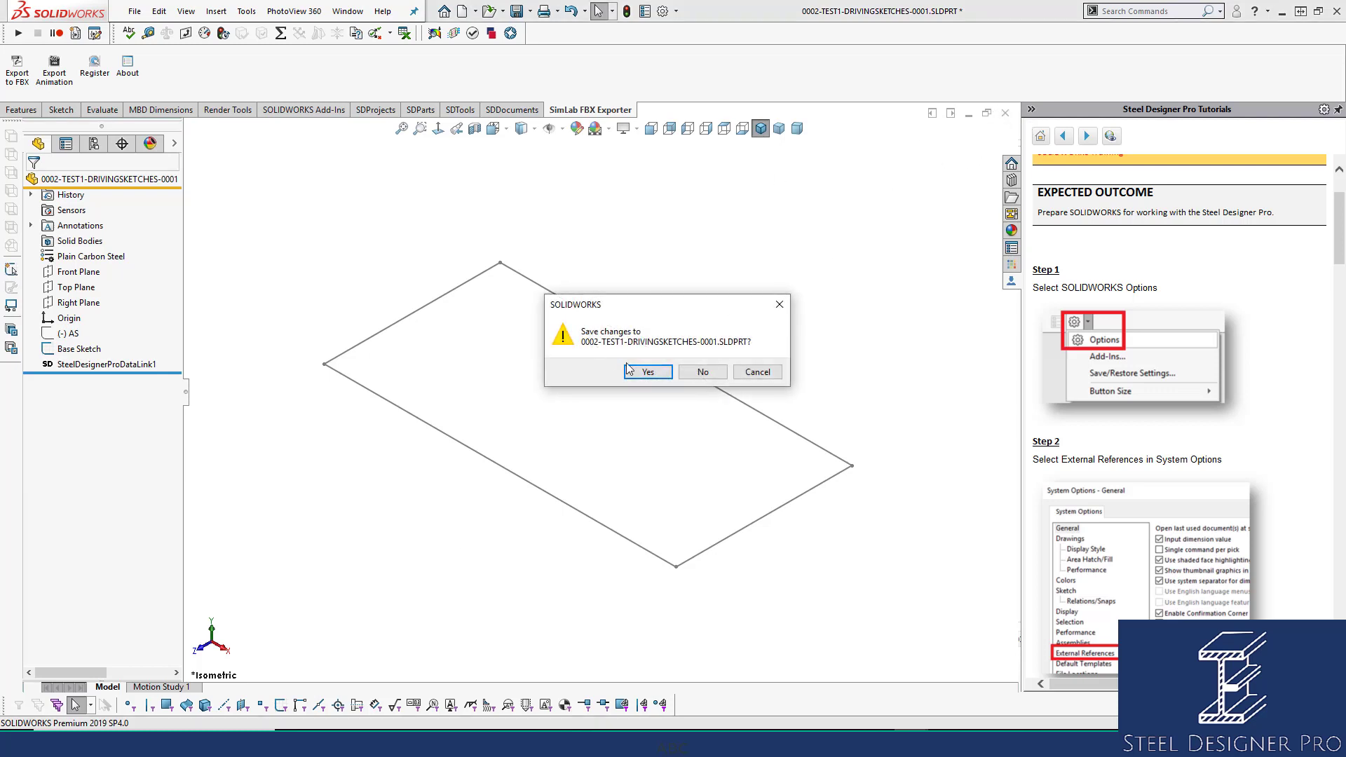
Save the sketch part, turn the 0002-TEST1 assembly to isometric view, and save the assembly.
{"action": "left_click", "coordinate": [635, 370]}
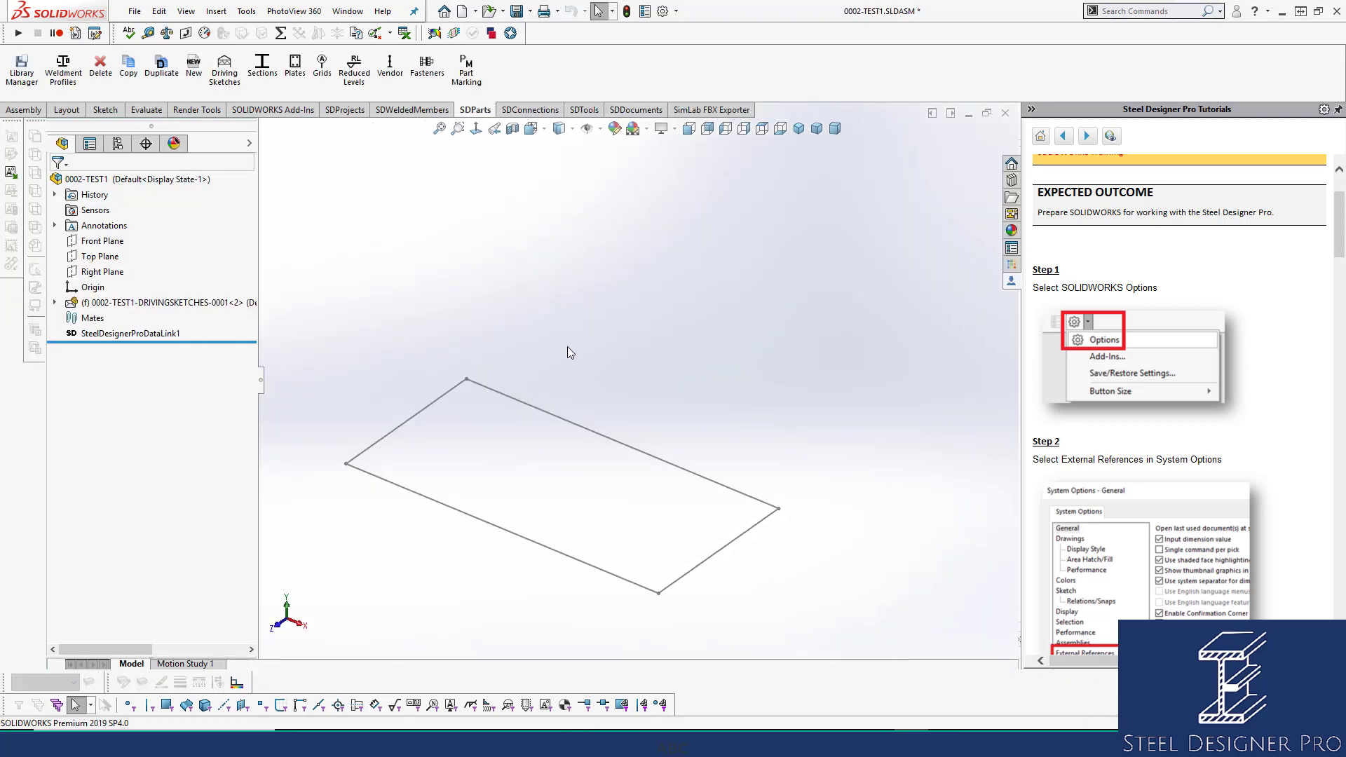
{"action": "left_click", "coordinate": [799, 129]}
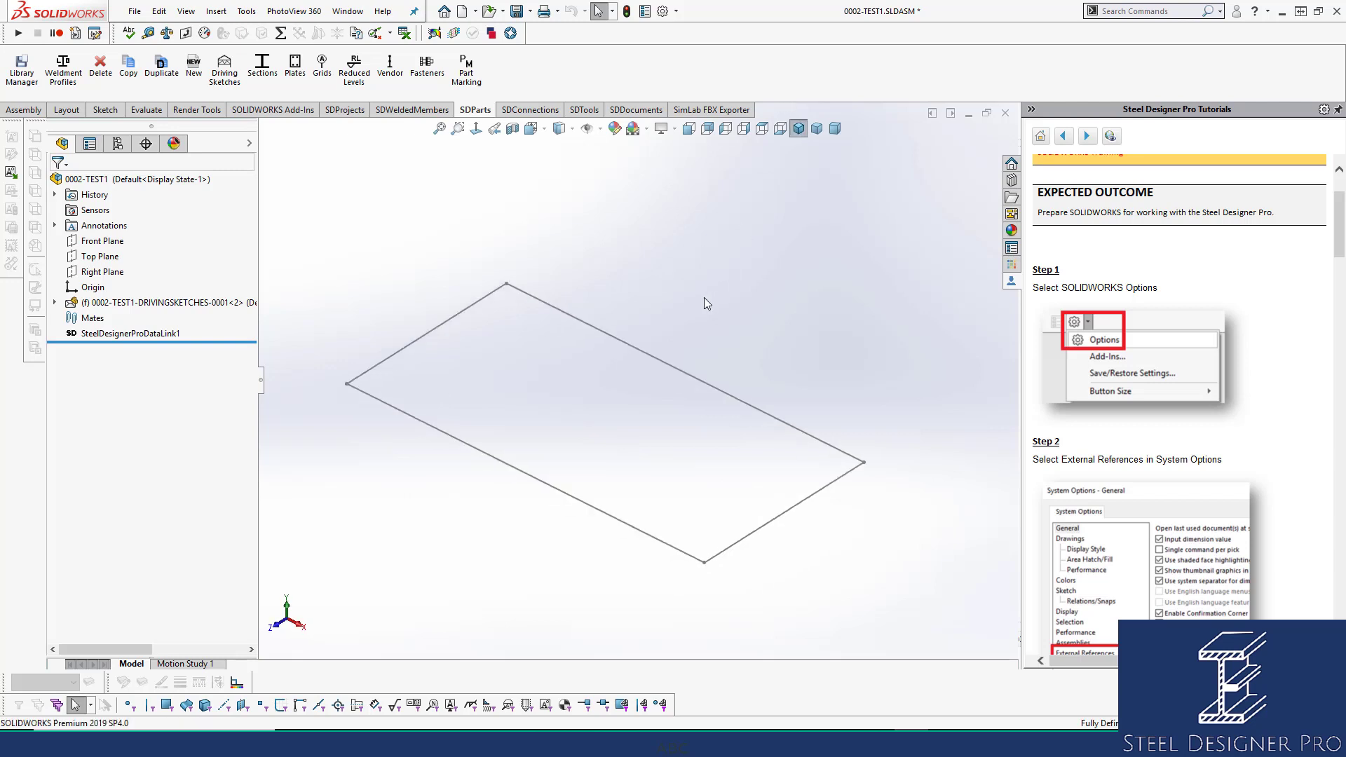
{"action": "scroll", "coordinate": [695, 384], "scroll_direction": "up", "scroll_amount": 2}
{"action": "key", "text": "ctrl+s"}
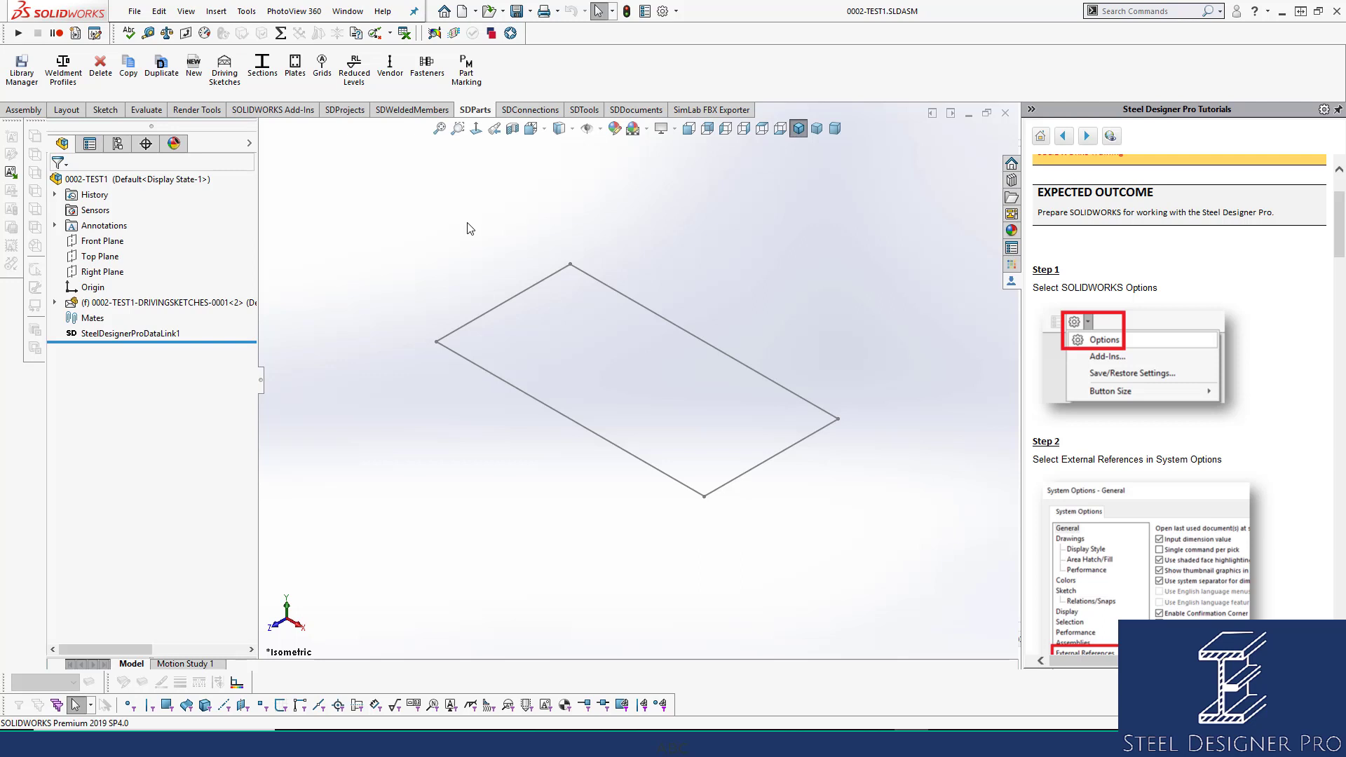
Insert the BEAMS-WELDMENTS-0002 top-flange central starter beam along the lower-left sketch line.
{"action": "left_click", "coordinate": [407, 111]}
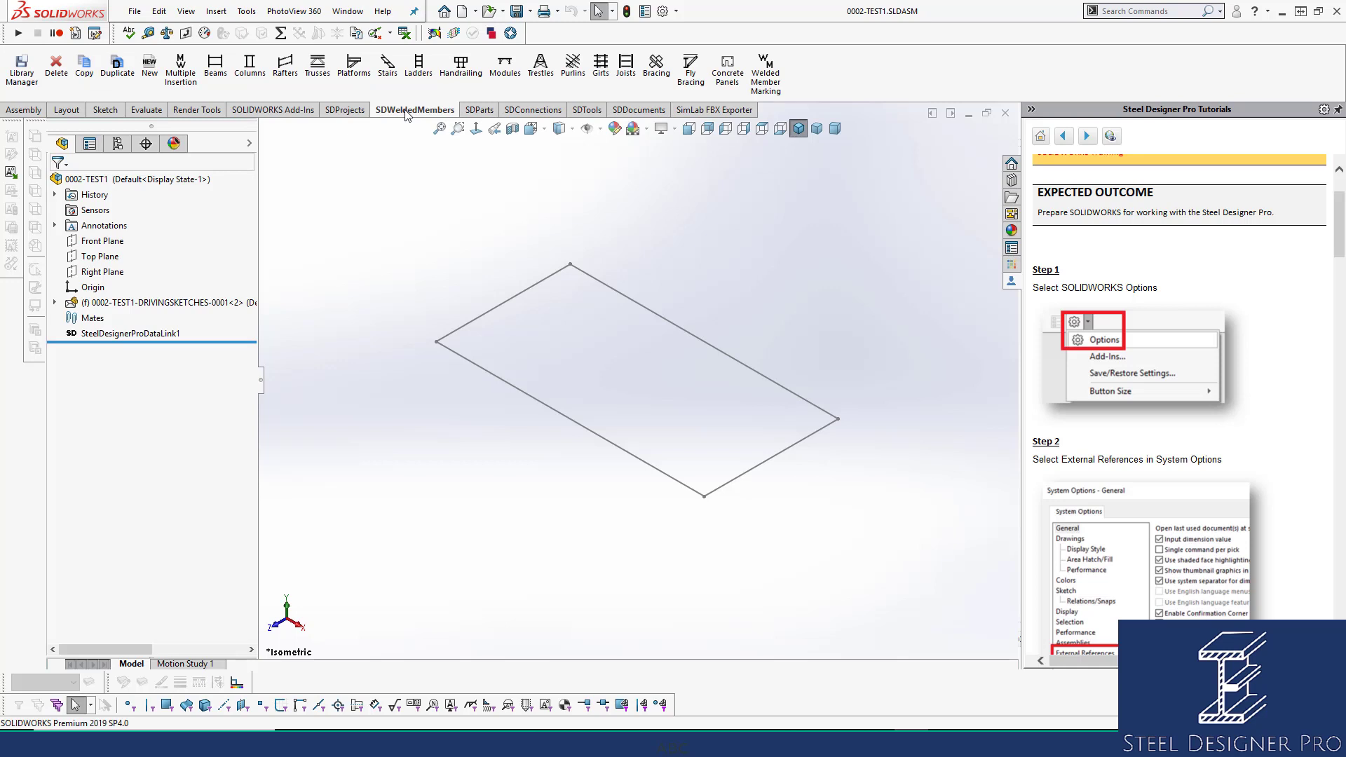
{"action": "left_click", "coordinate": [219, 70]}
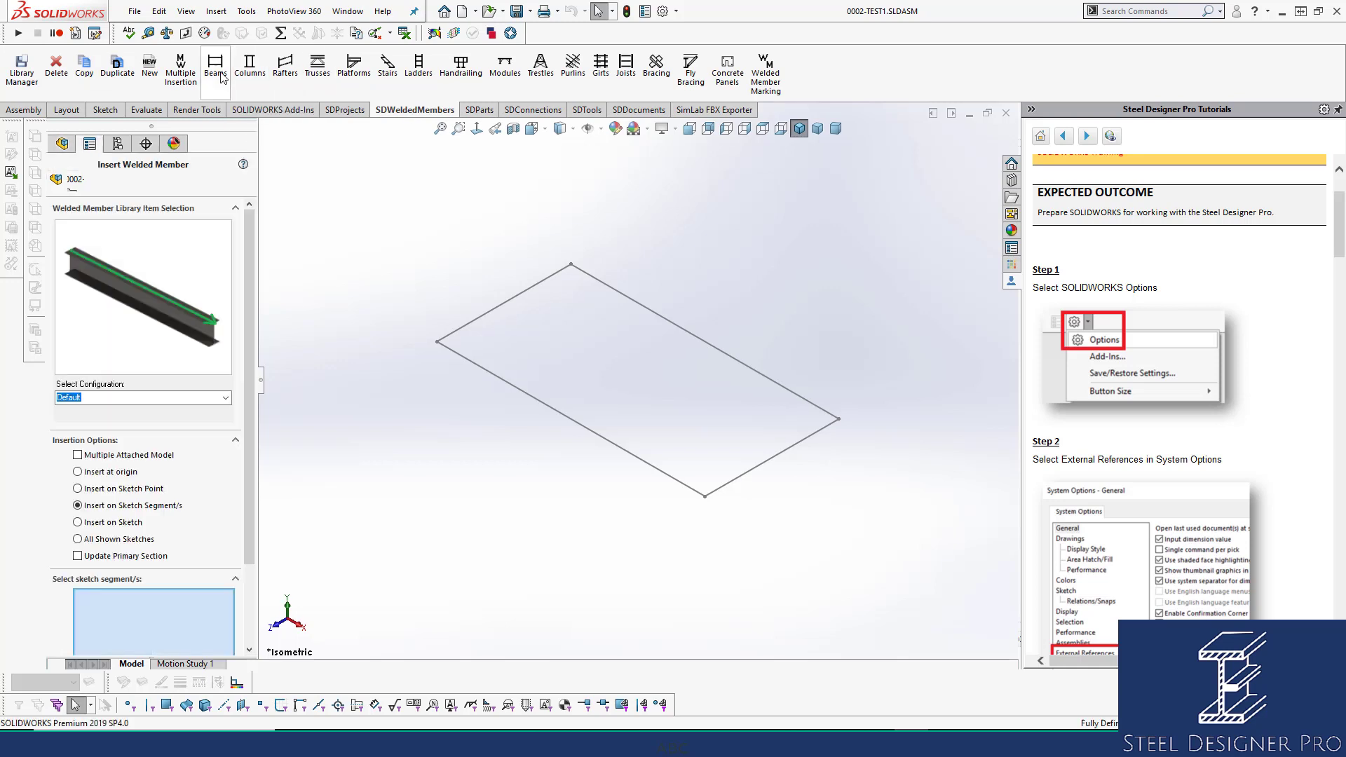
{"action": "left_click", "coordinate": [175, 251]}
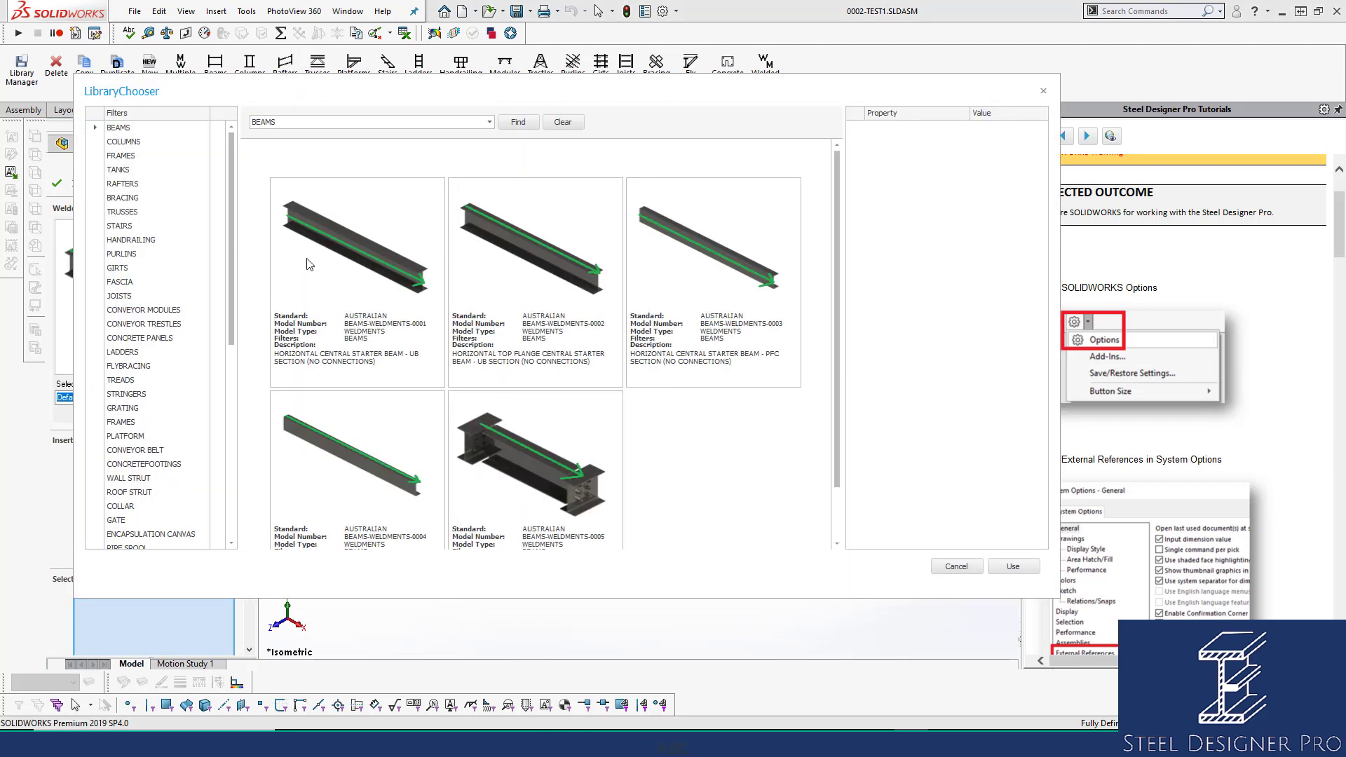
{"action": "left_click", "coordinate": [574, 268]}
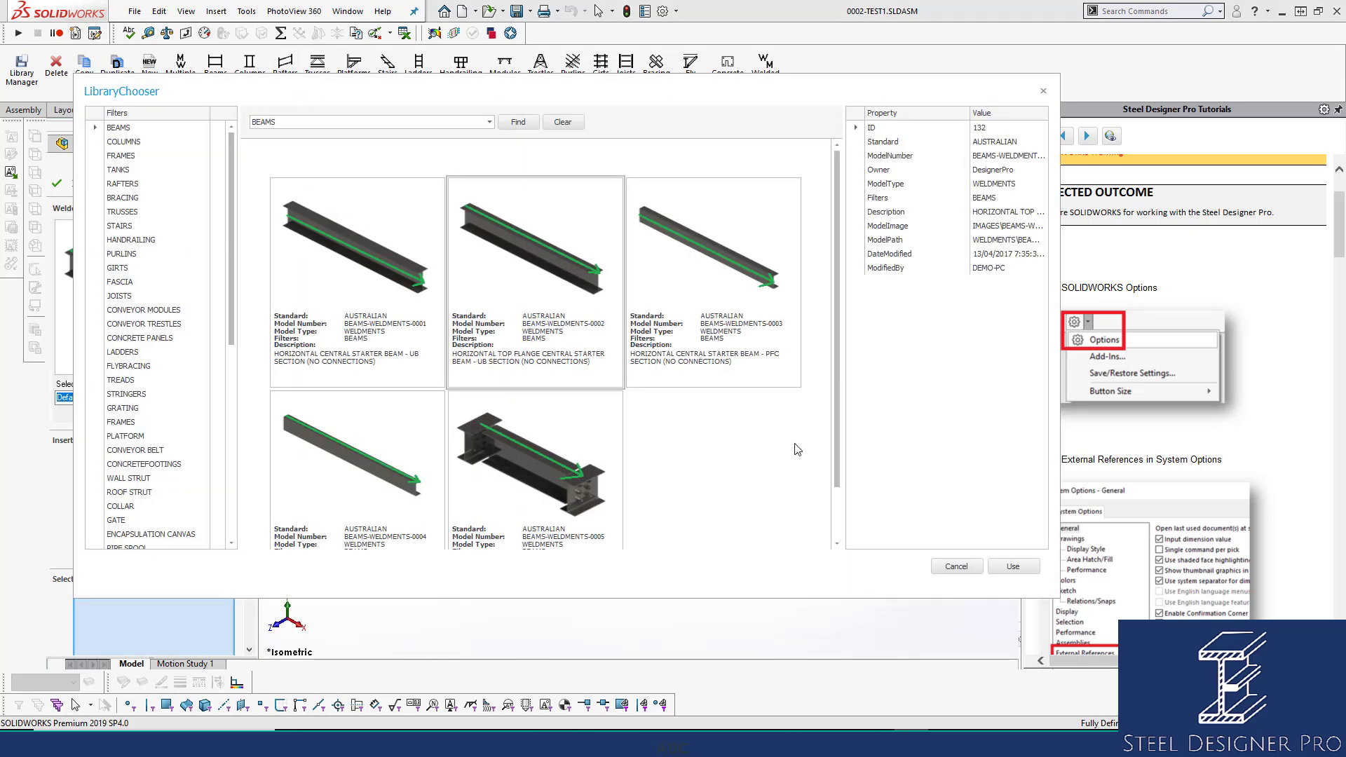
{"action": "left_click", "coordinate": [1012, 567]}
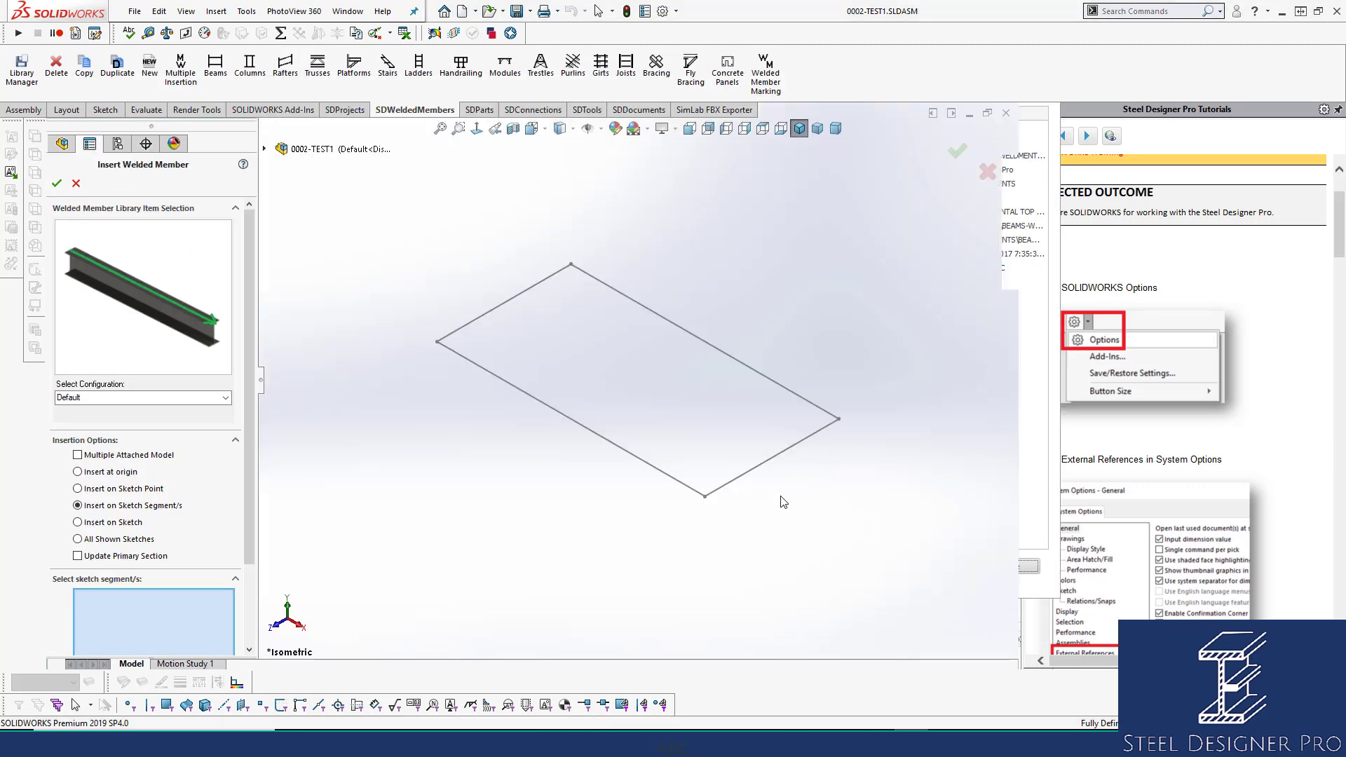
{"action": "left_click", "coordinate": [518, 388]}
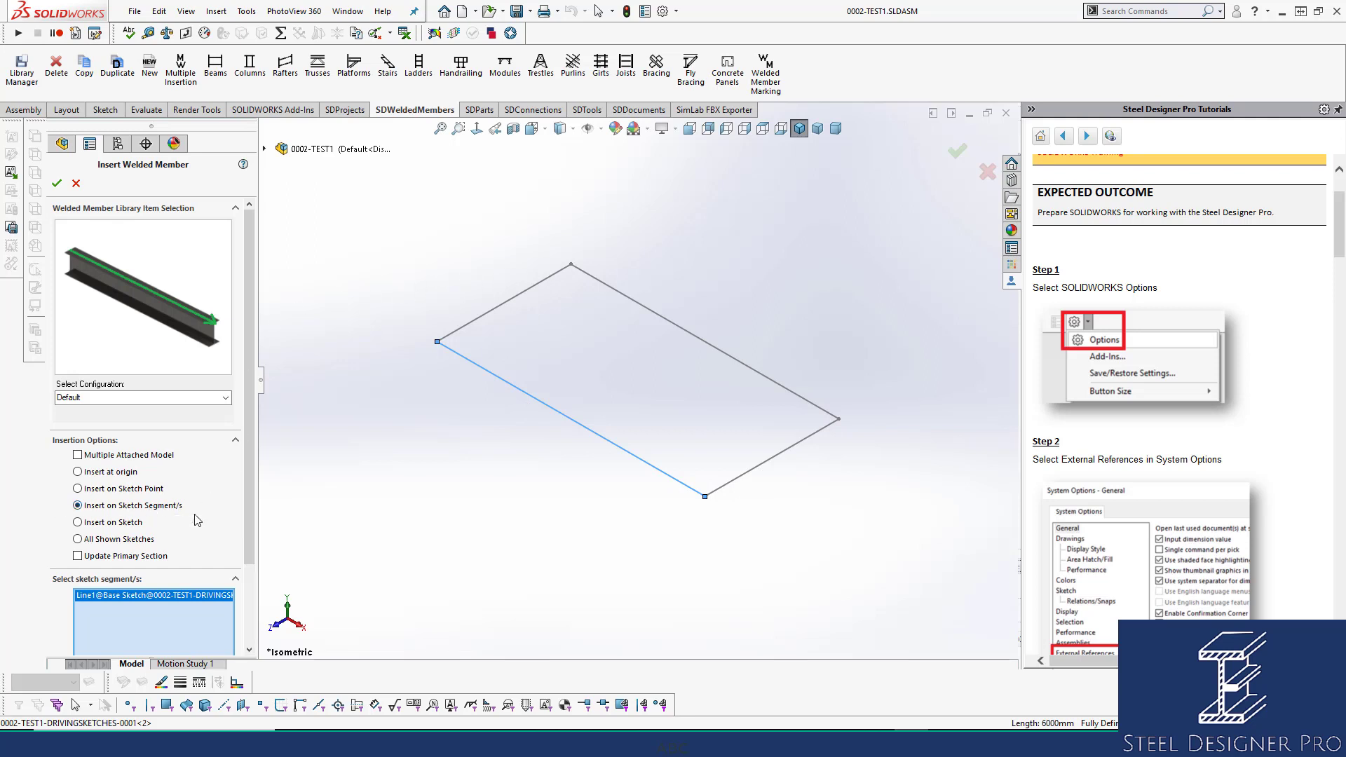
{"action": "left_click", "coordinate": [57, 184]}
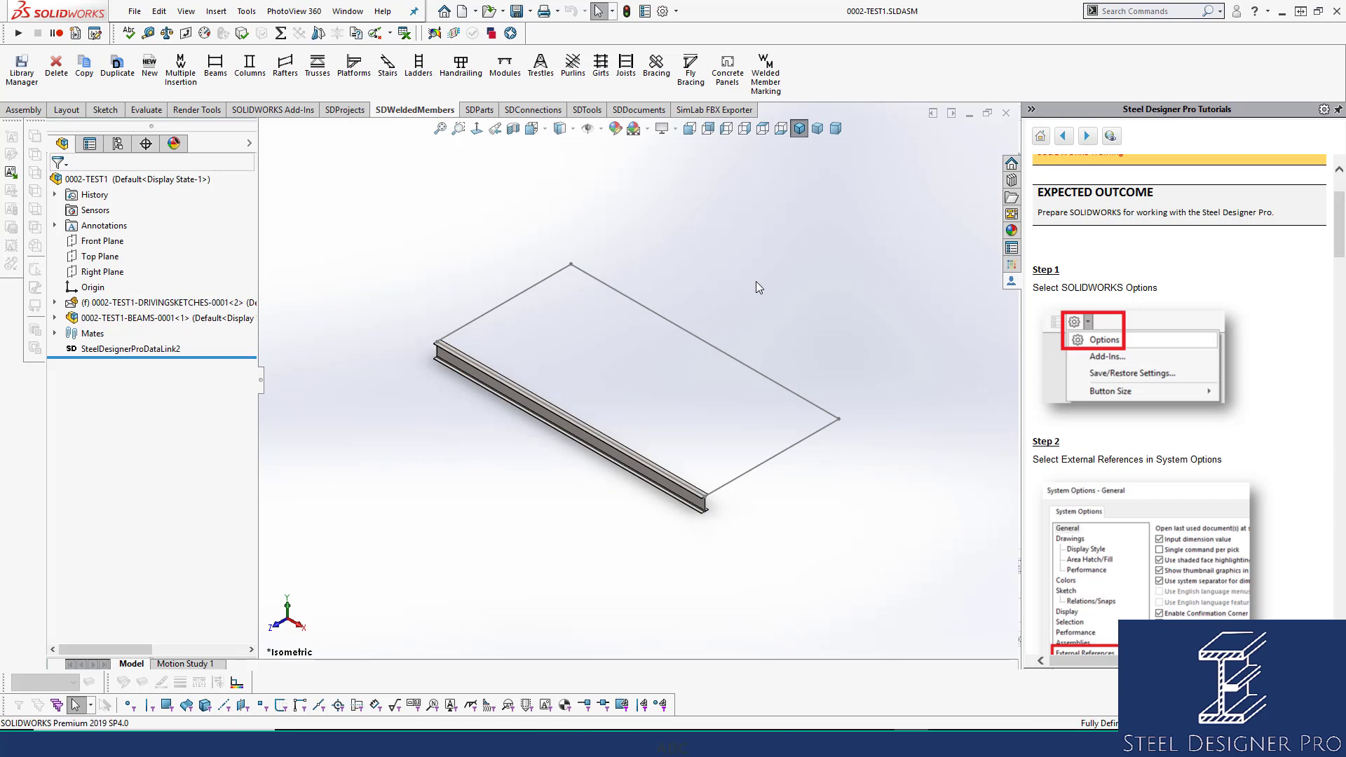
Expand 0002-TEST1-BEAMS-0001 and select its three mates and AS sketch to inspect their references.
{"action": "left_click", "coordinate": [55, 317]}
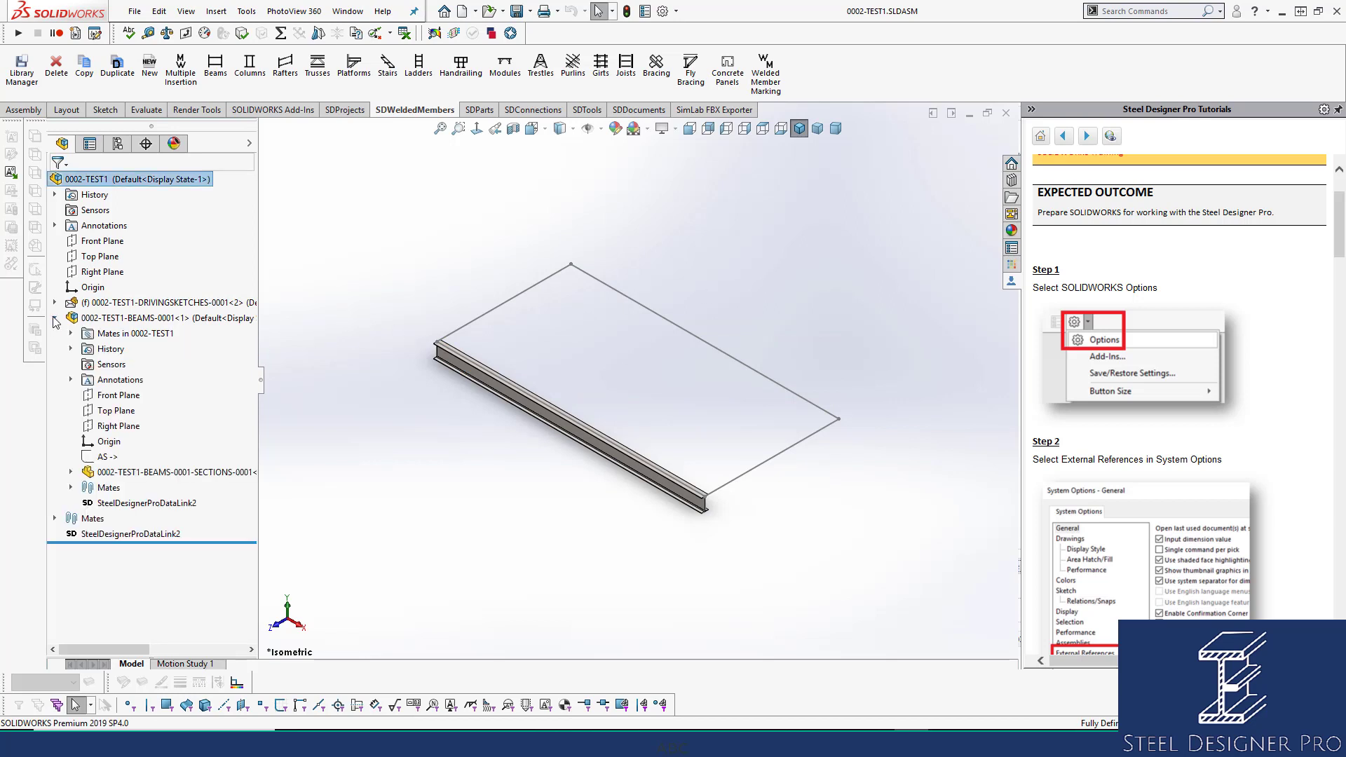
{"action": "left_click", "coordinate": [71, 333]}
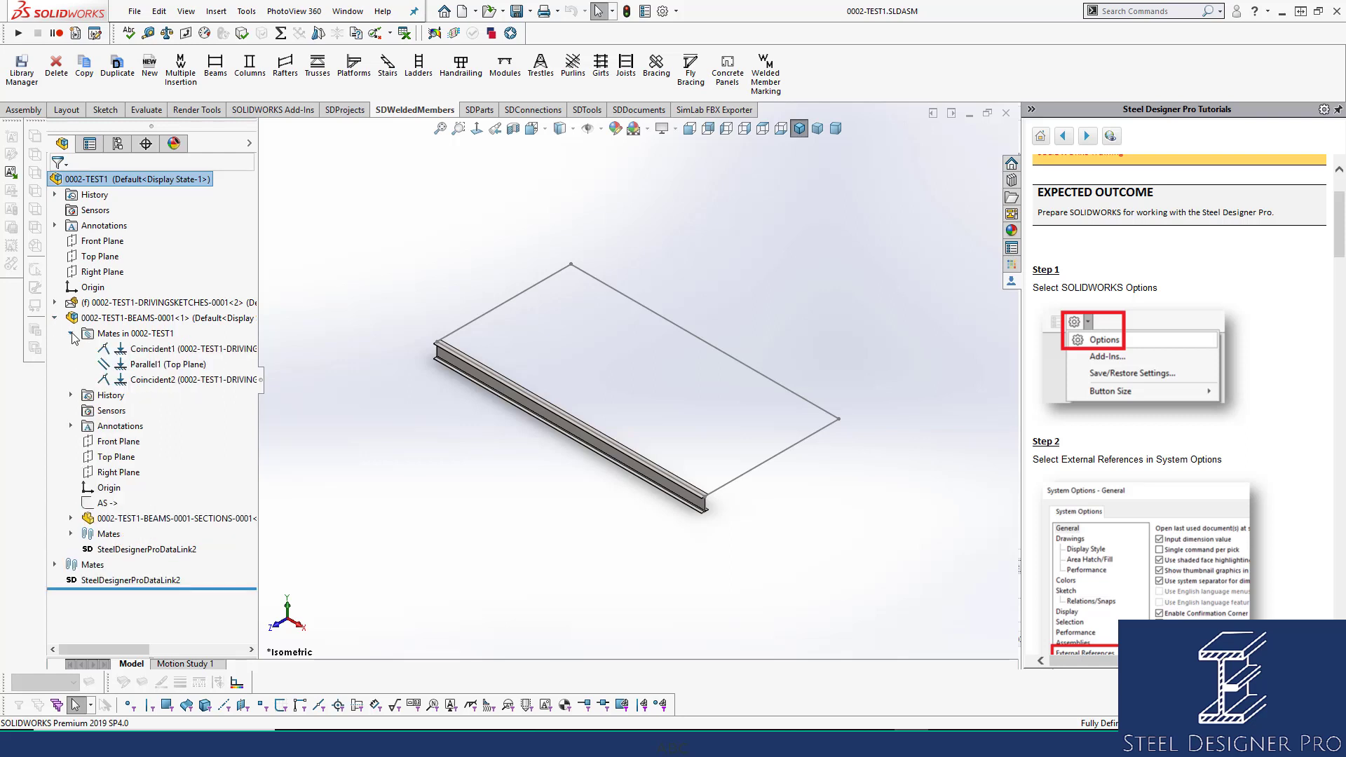
{"action": "left_click", "coordinate": [158, 349]}
{"action": "left_click", "coordinate": [165, 378], "text": "shift"}
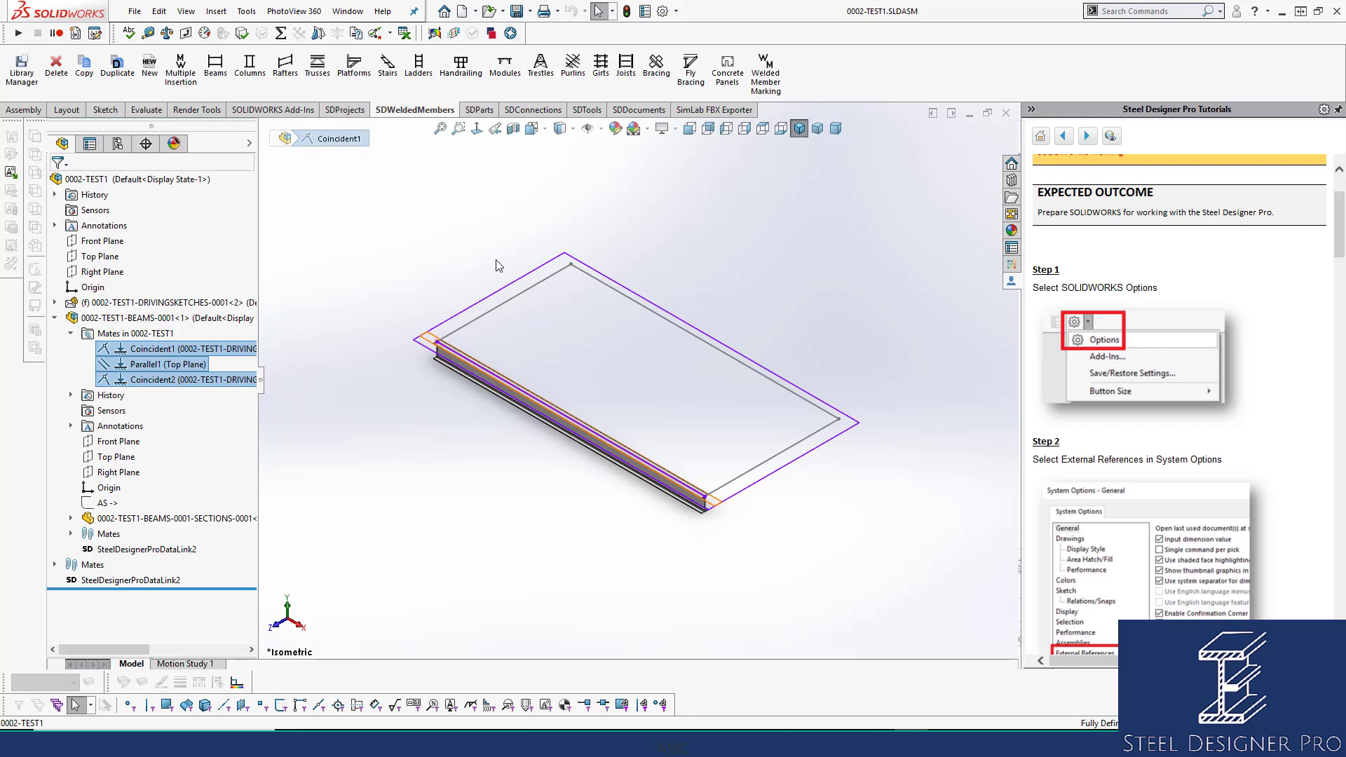
{"action": "left_click", "coordinate": [414, 249]}
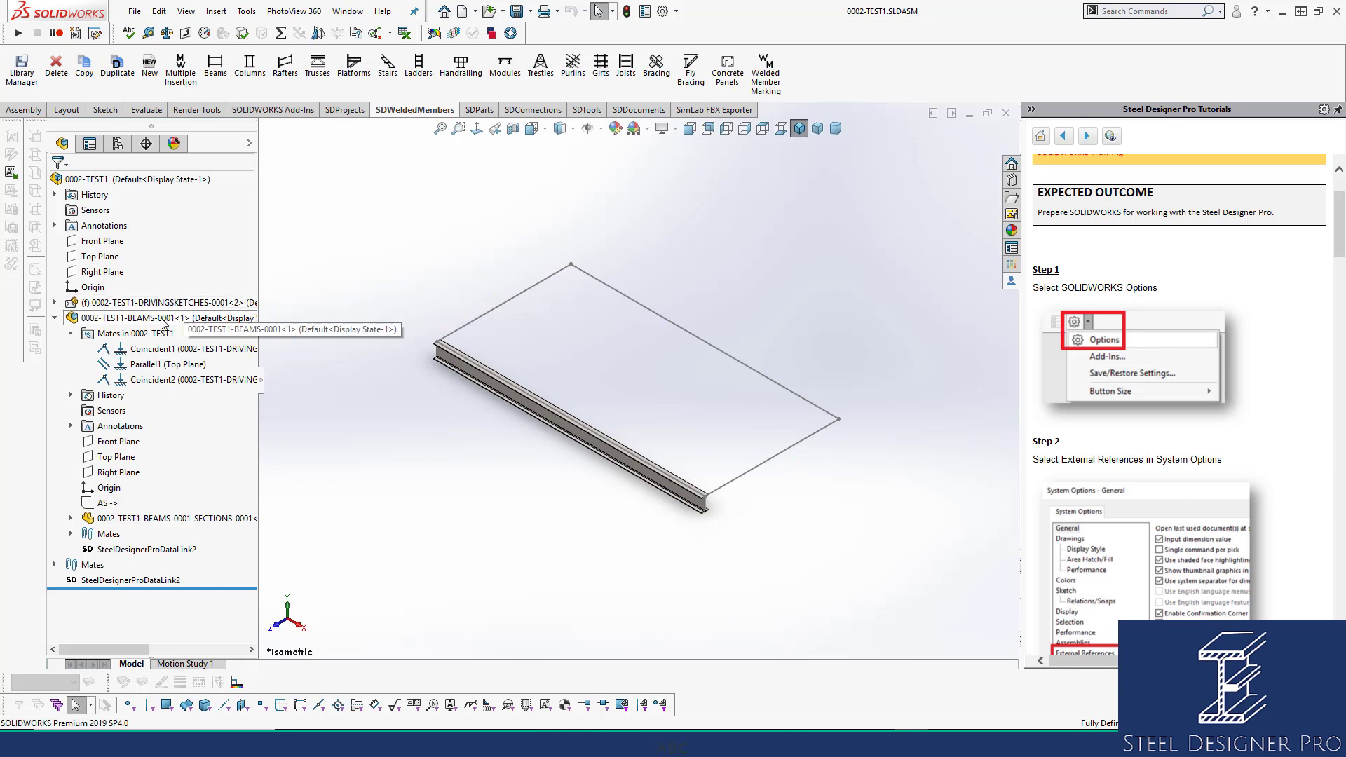
{"action": "left_click", "coordinate": [158, 351]}
{"action": "left_click", "coordinate": [160, 380], "text": "shift"}
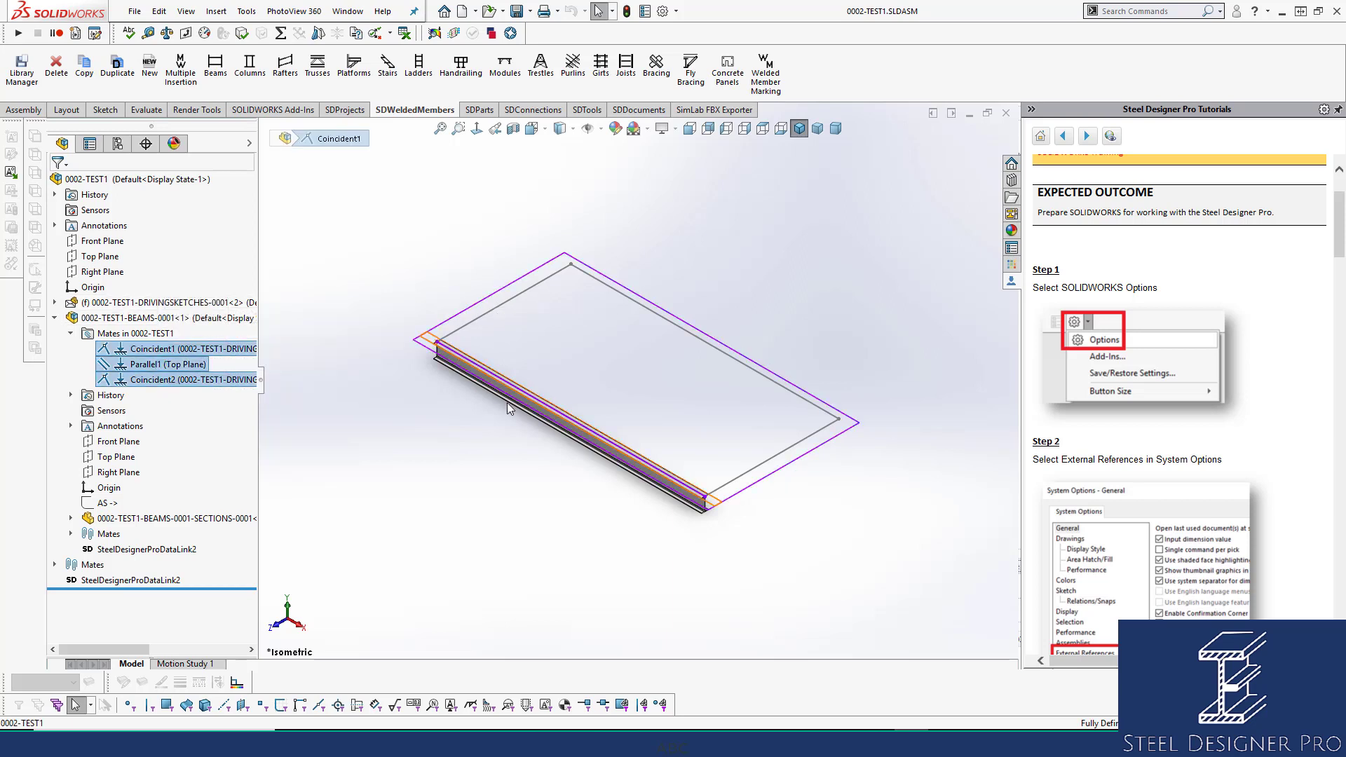
{"action": "left_click", "coordinate": [107, 503]}
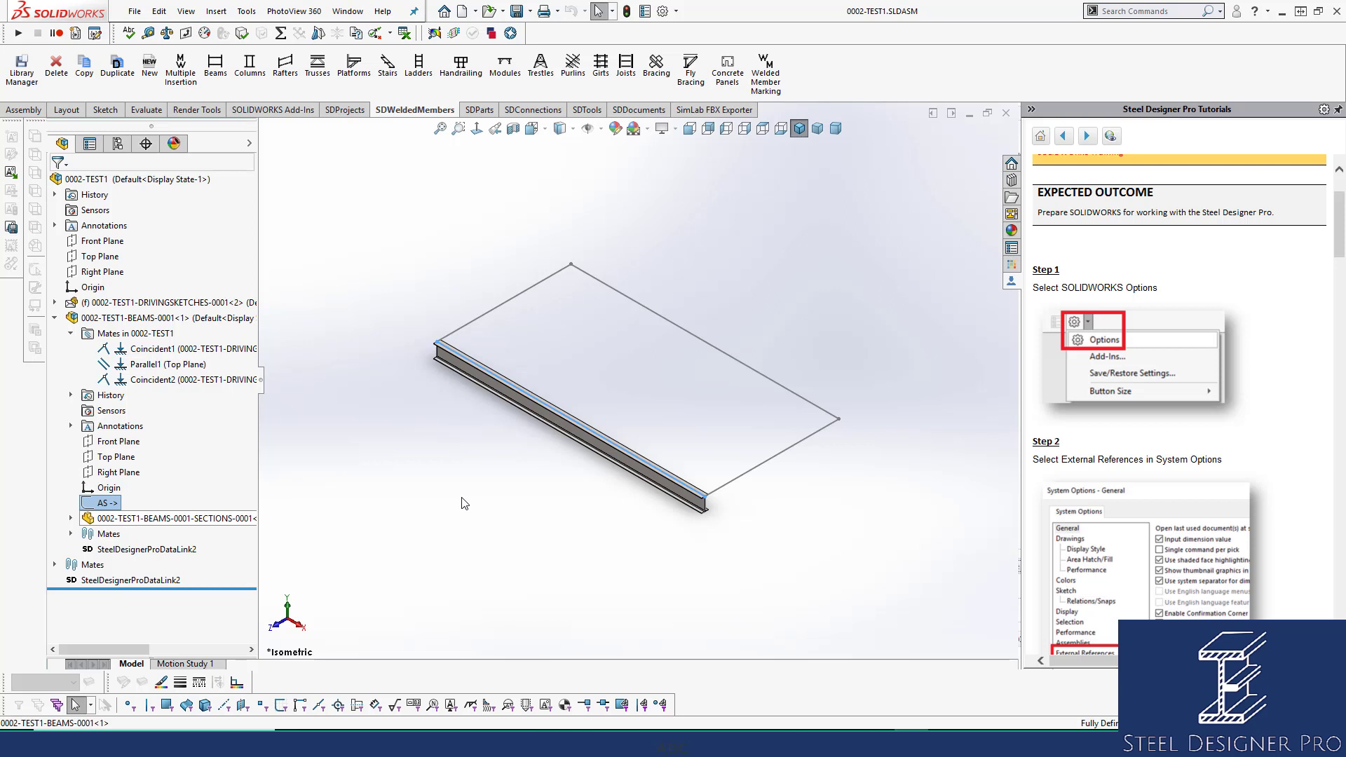
Expand the SECTIONS sub-assembly and select it and its AS sketch.
{"action": "left_click", "coordinate": [70, 519]}
{"action": "scroll", "coordinate": [119, 511], "scroll_direction": "down", "scroll_amount": 1}
{"action": "left_click", "coordinate": [140, 364]}
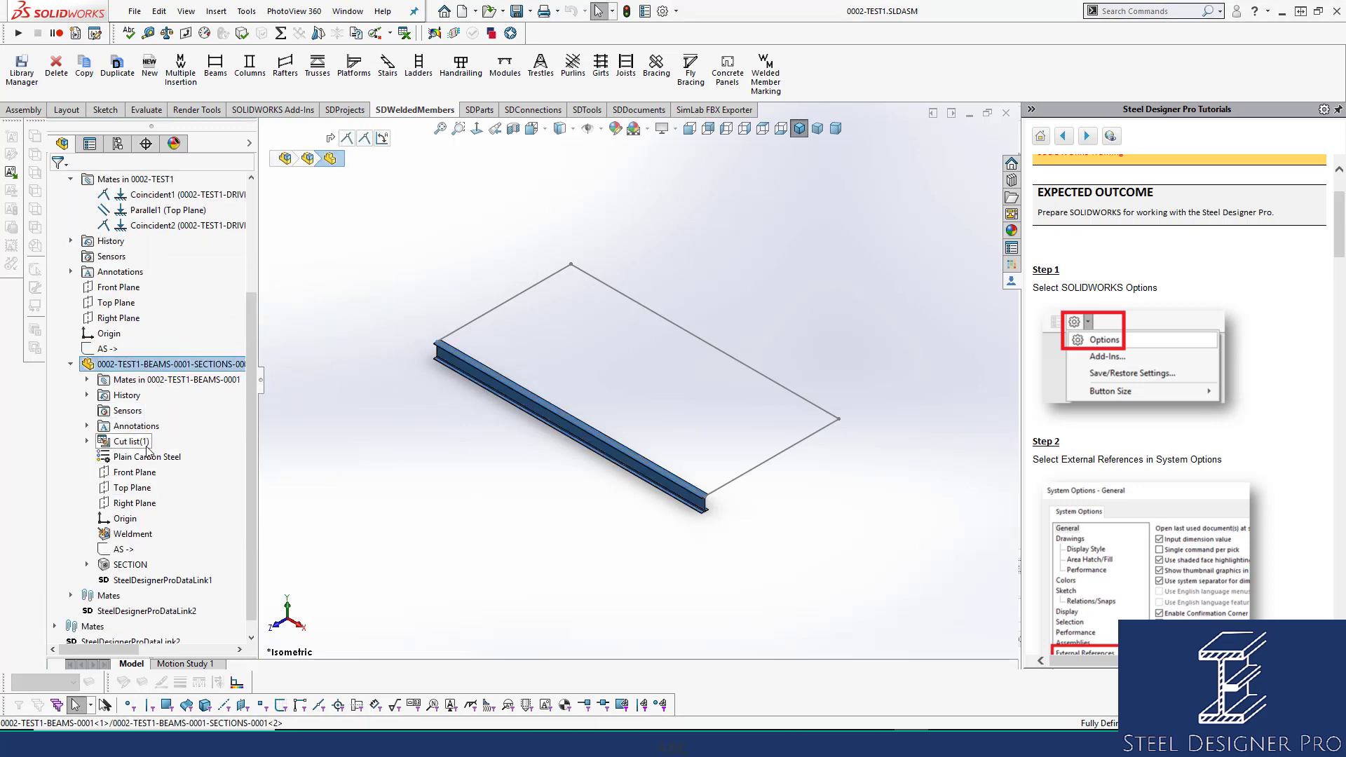
{"action": "left_click", "coordinate": [123, 549]}
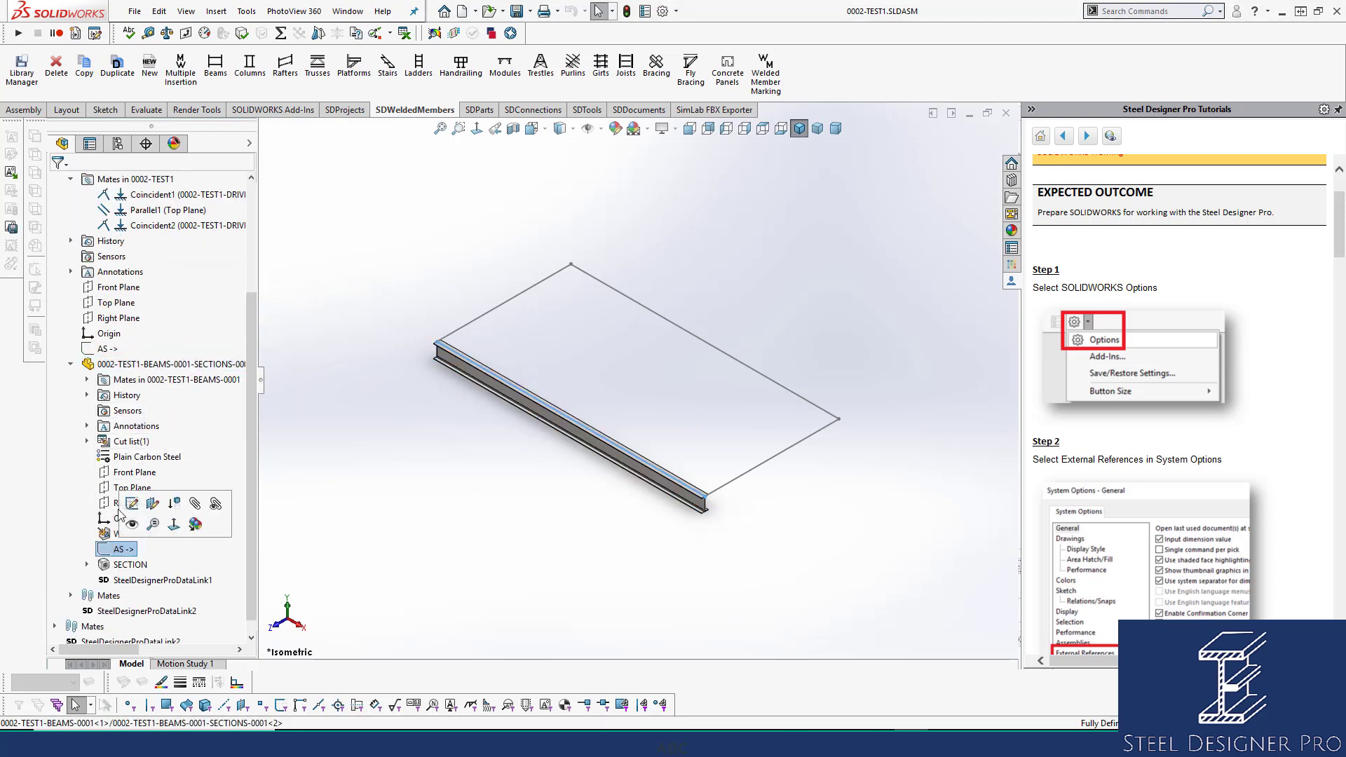
{"action": "scroll", "coordinate": [144, 380], "scroll_direction": "up", "scroll_amount": 1}
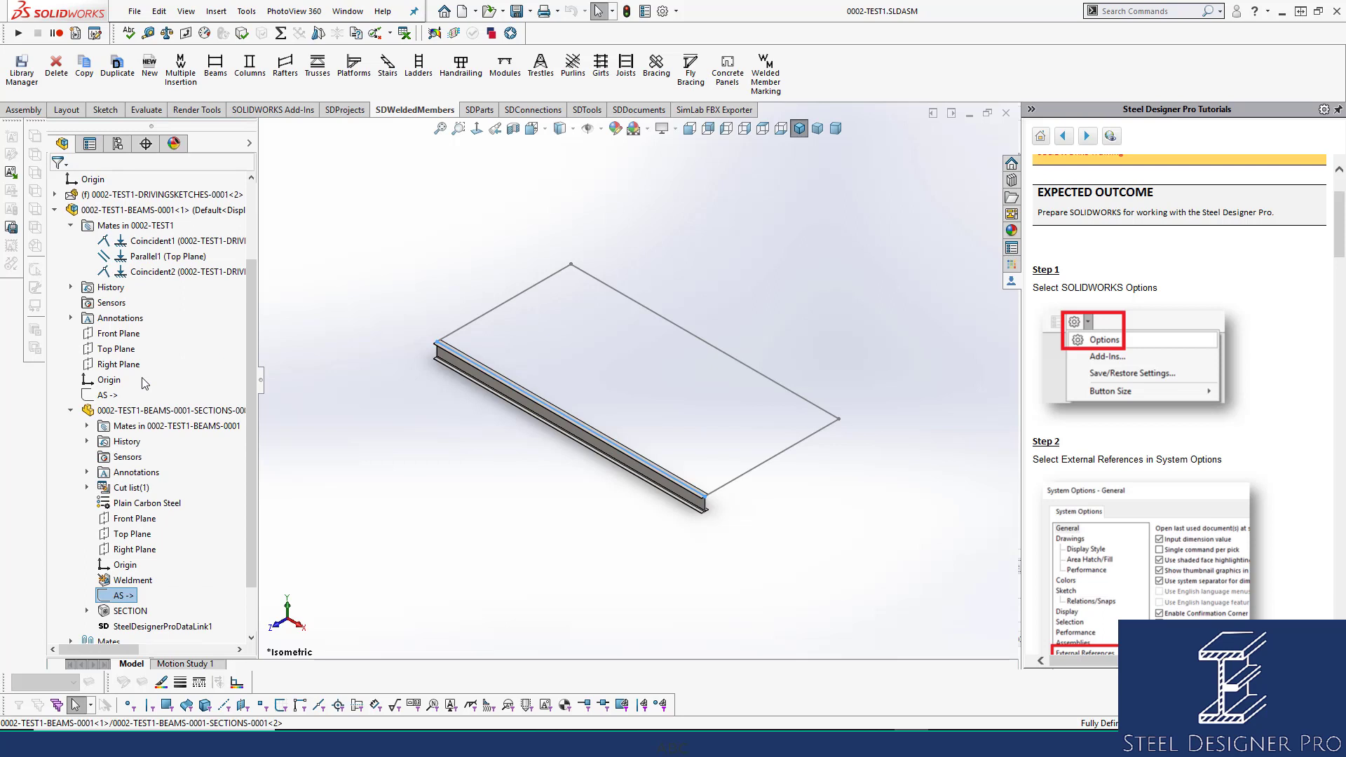
{"action": "scroll", "coordinate": [145, 382], "scroll_direction": "up", "scroll_amount": 3}
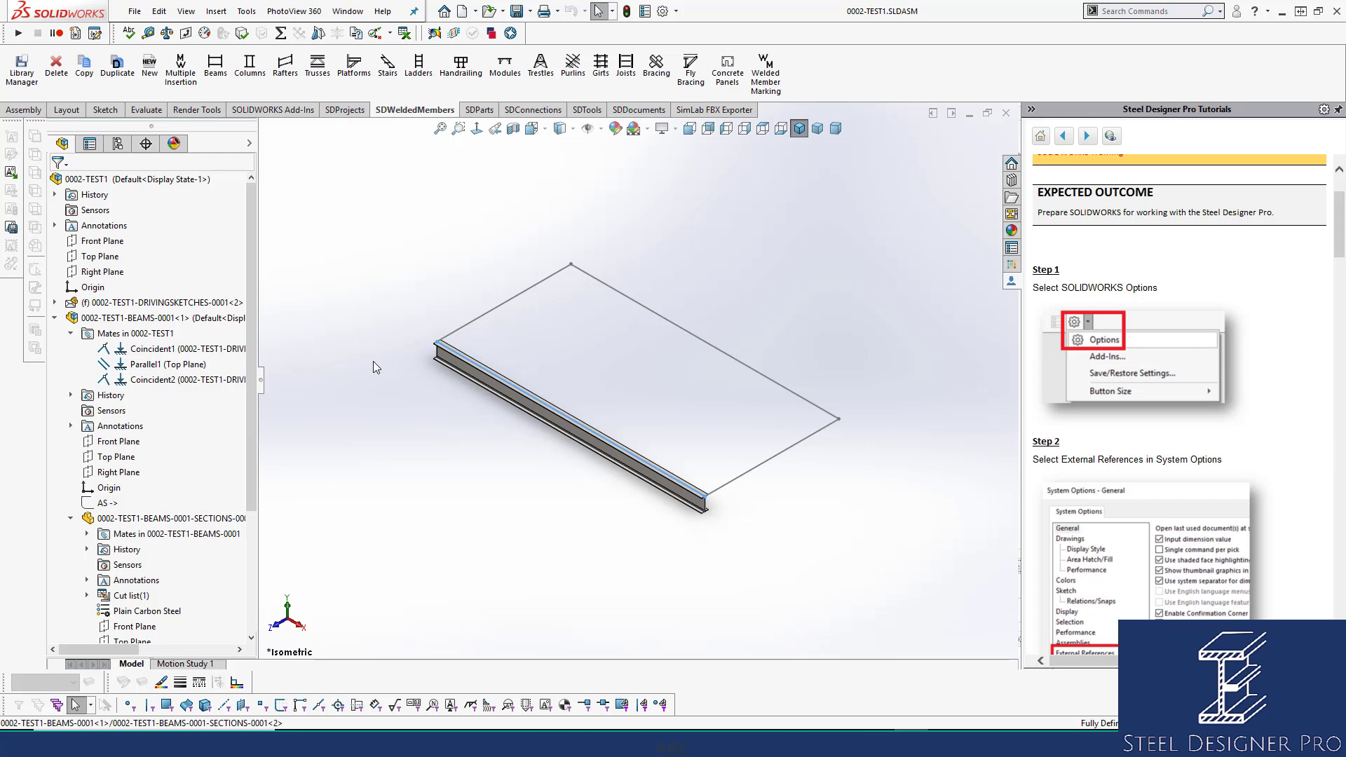
{"action": "left_click", "coordinate": [527, 405]}
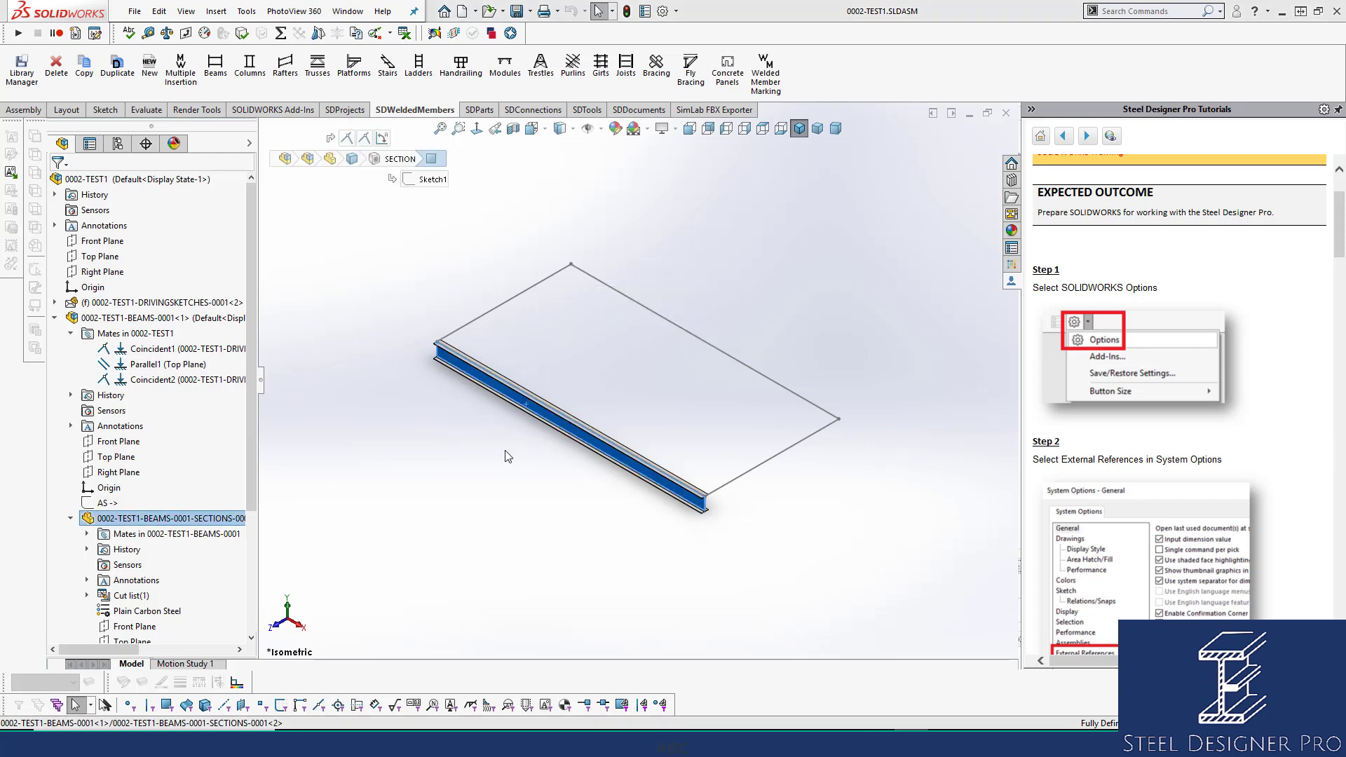
{"action": "left_click", "coordinate": [509, 455]}
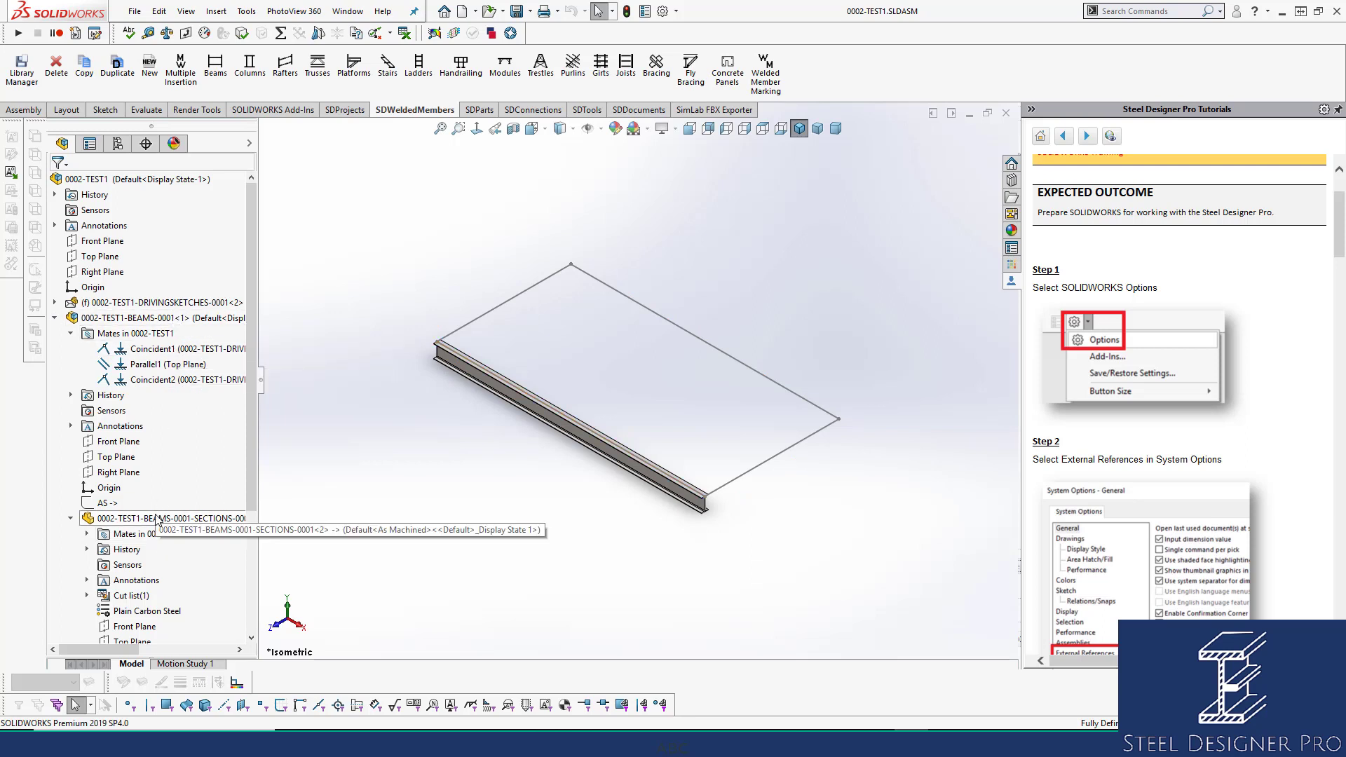
{"action": "left_click", "coordinate": [150, 353]}
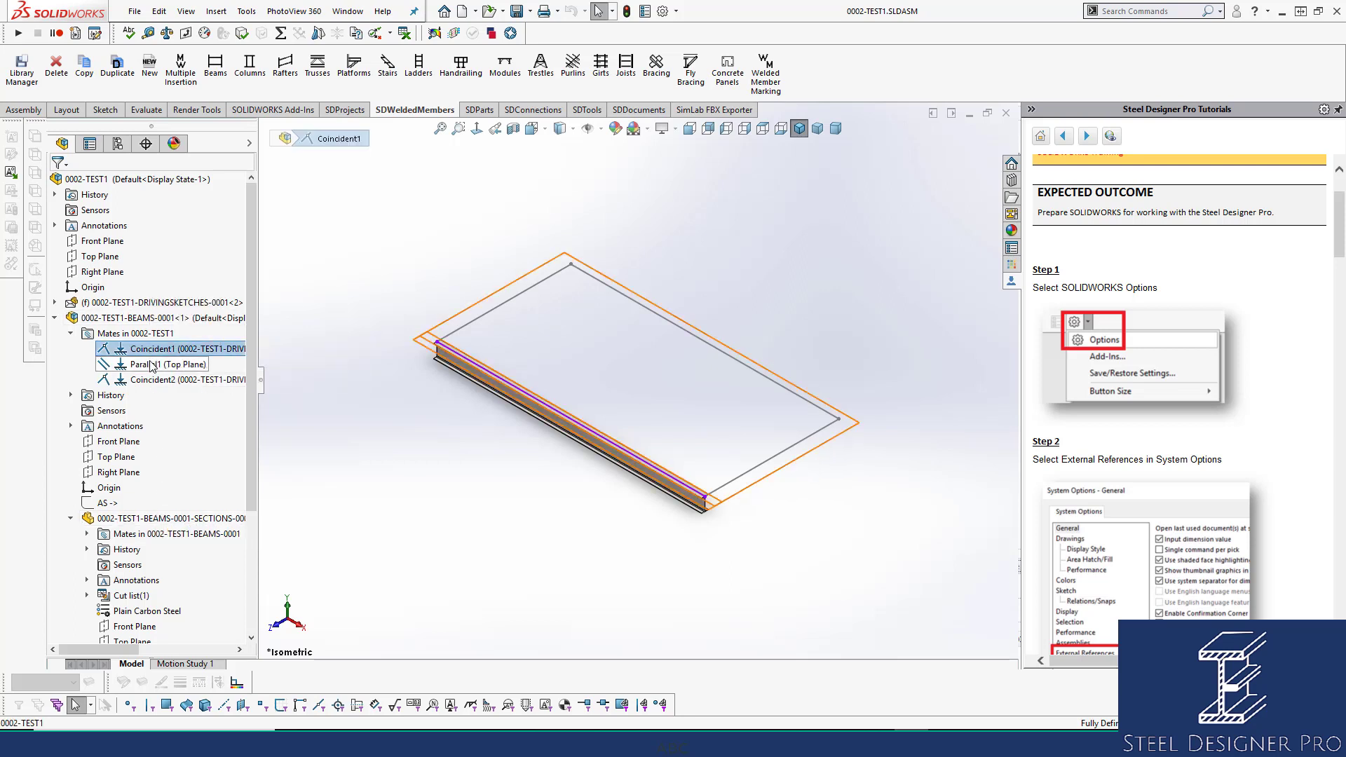
{"action": "left_click", "coordinate": [150, 364], "text": "ctrl"}
{"action": "left_click", "coordinate": [150, 379], "text": "ctrl"}
{"action": "left_click", "coordinate": [106, 503], "text": "ctrl"}
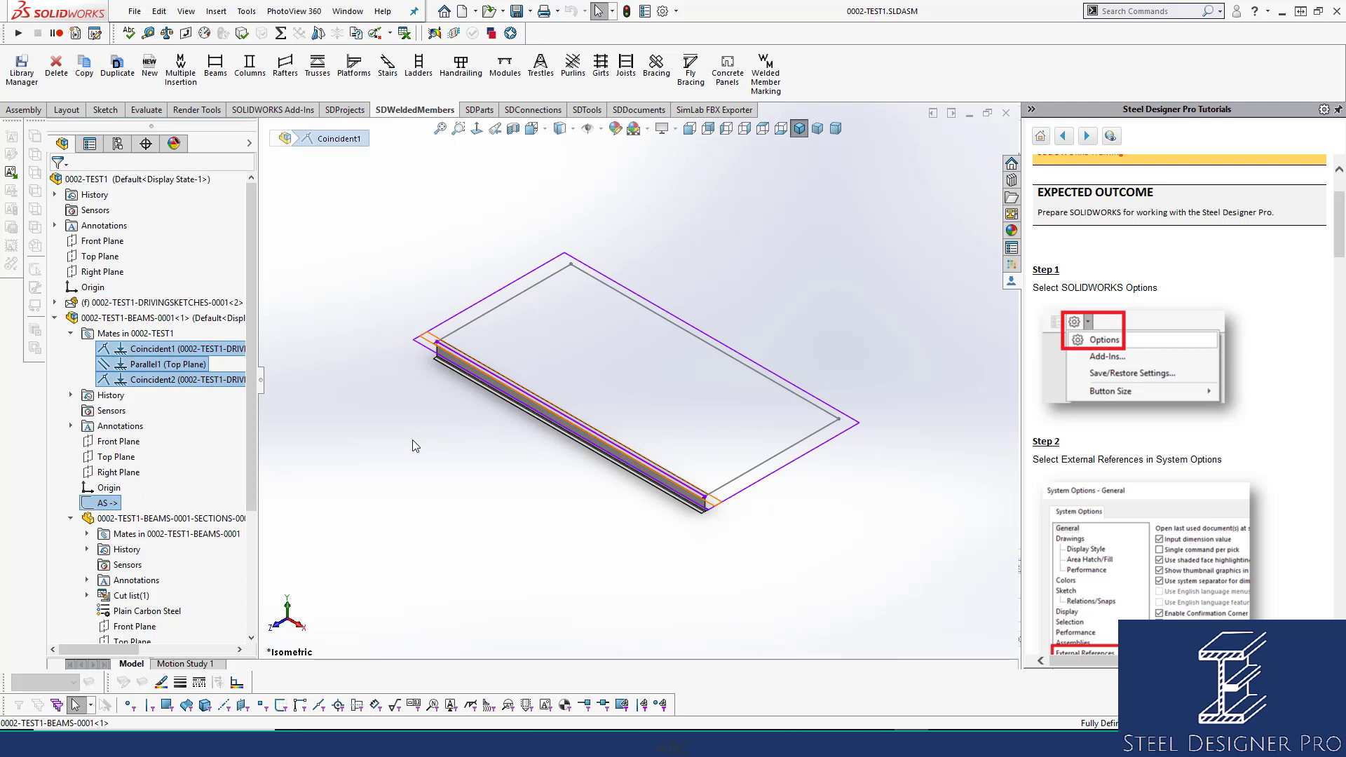
{"action": "scroll", "coordinate": [211, 365], "scroll_direction": "down", "scroll_amount": 1}
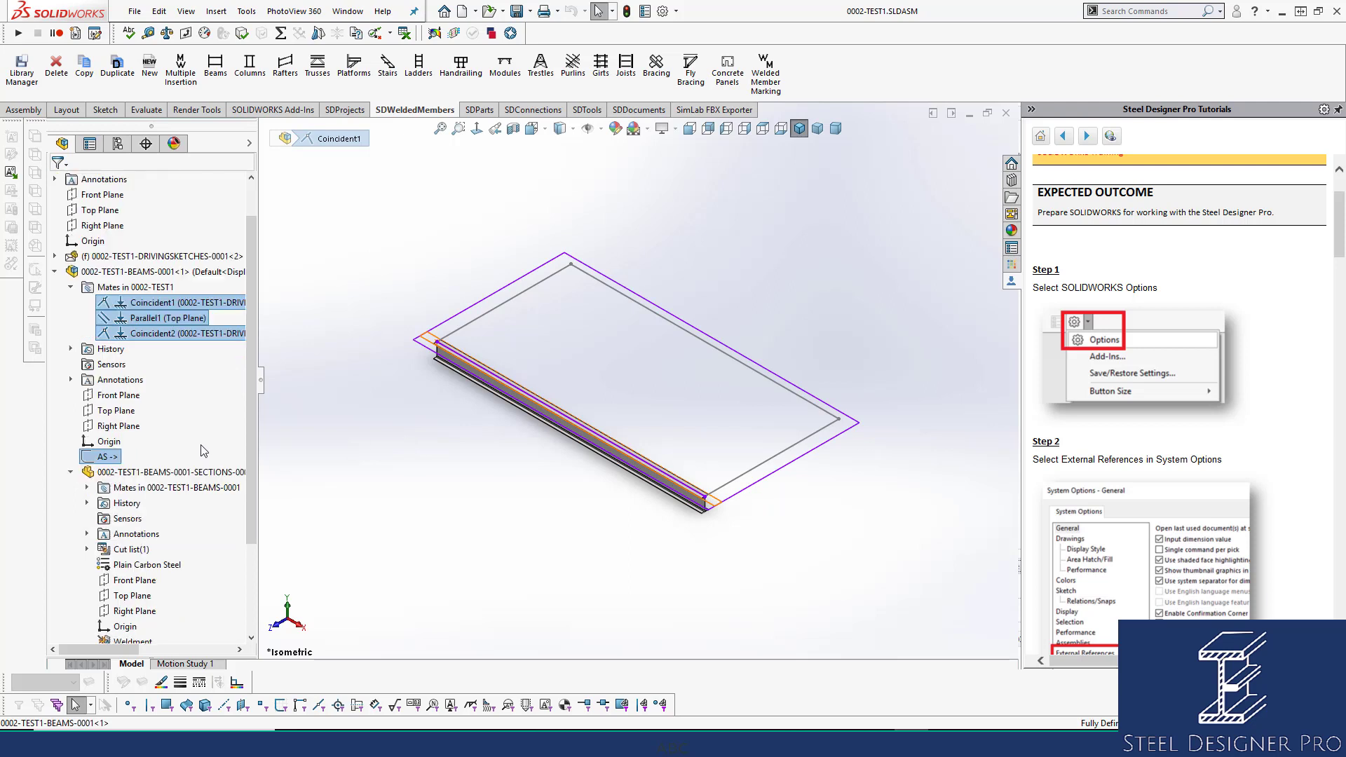
{"action": "left_click", "coordinate": [161, 276]}
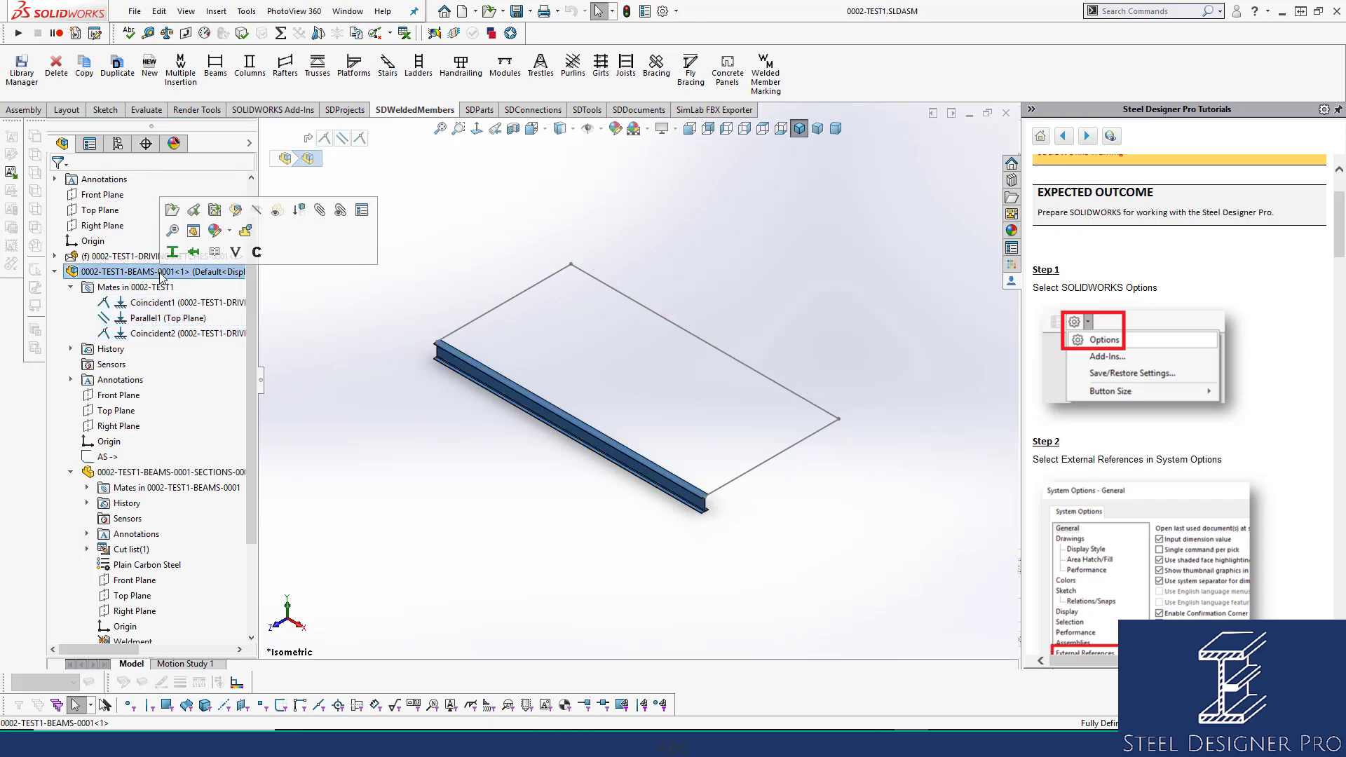
Open the BEAMS subassembly in its own window, fit the view, and select its three mates.
{"action": "left_click", "coordinate": [173, 210]}
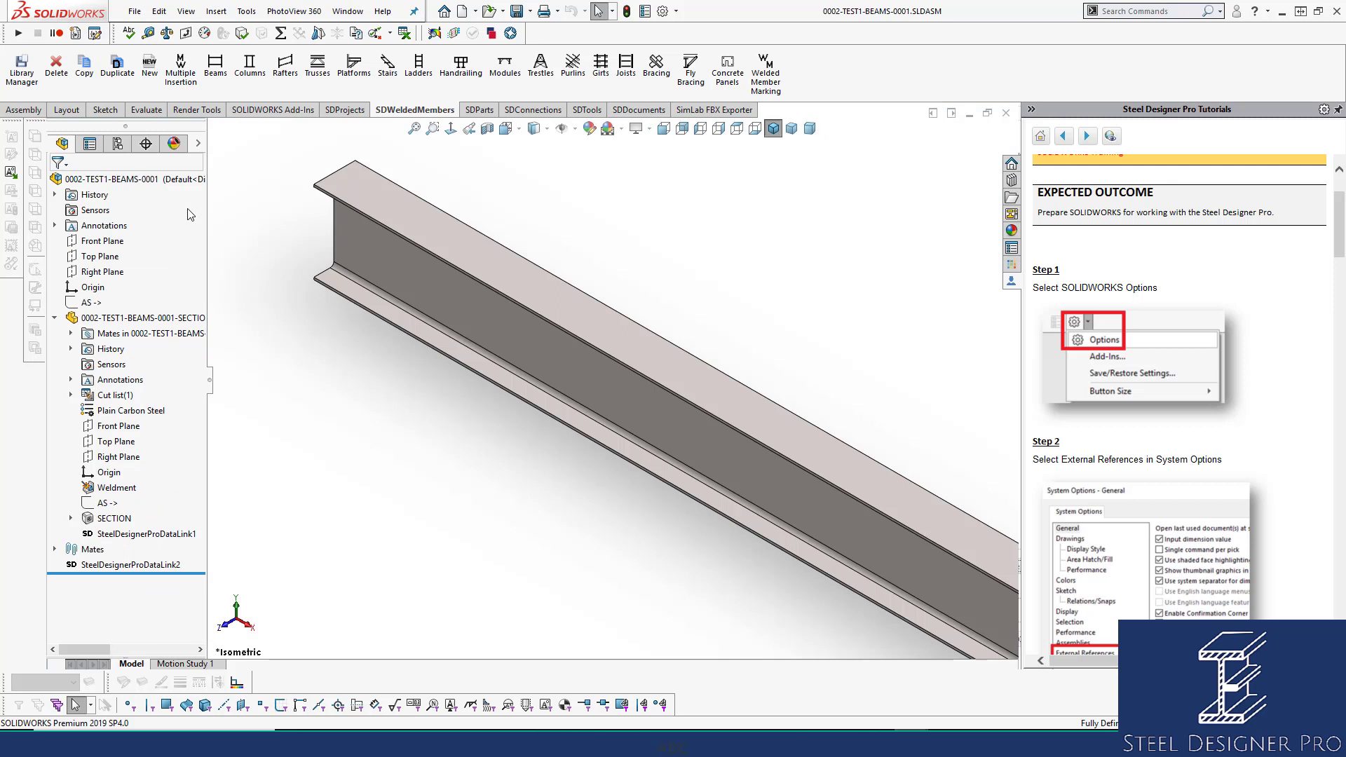
{"action": "left_click", "coordinate": [415, 129]}
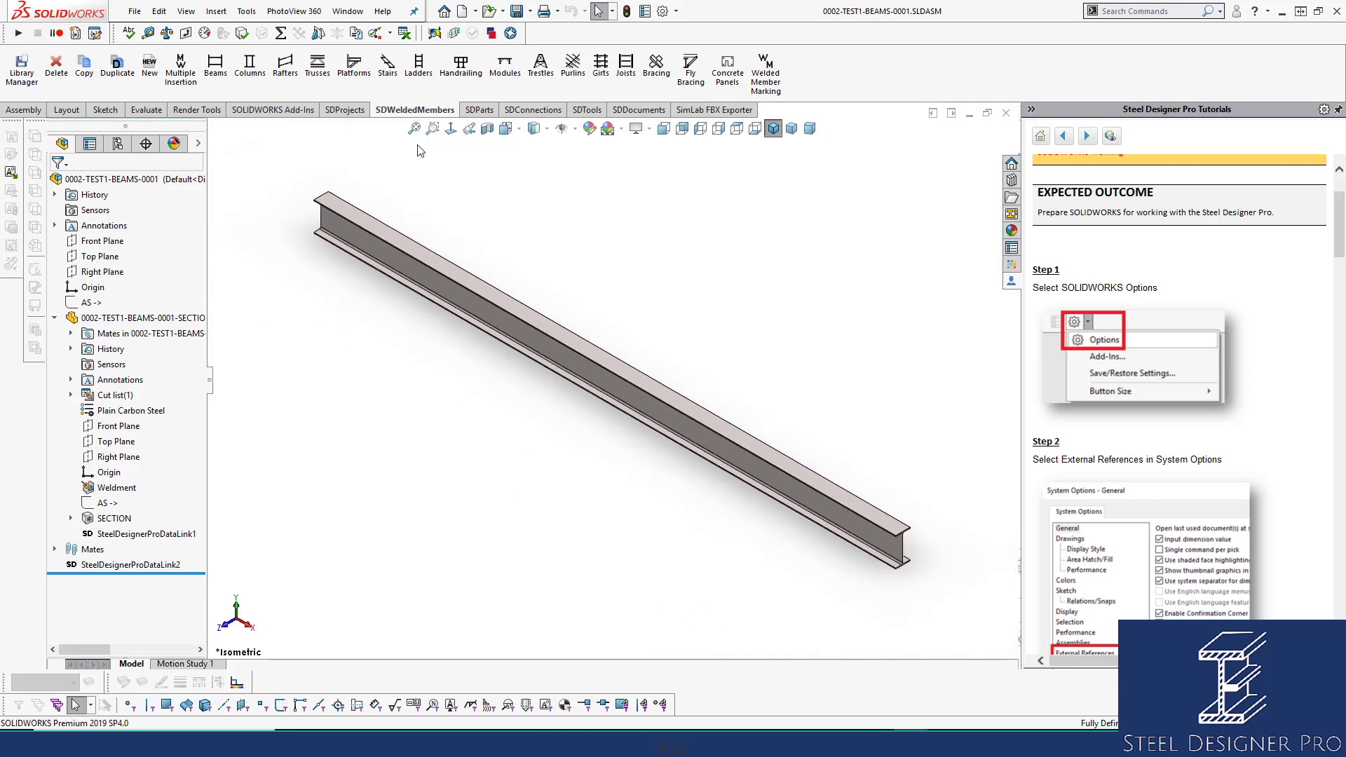
{"action": "left_click", "coordinate": [71, 333]}
{"action": "left_click", "coordinate": [153, 349]}
{"action": "left_click", "coordinate": [150, 379], "text": "shift"}
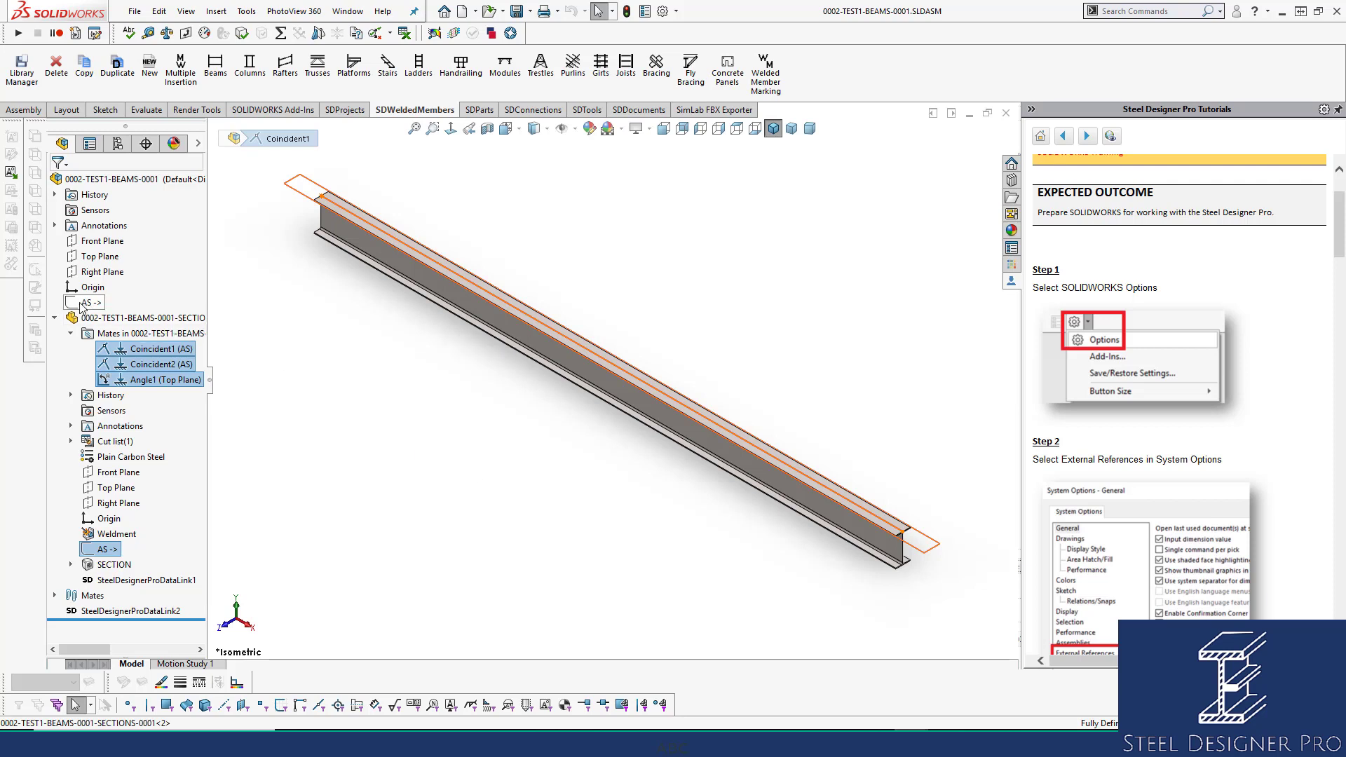
Select the top-level AS sketch, clear the selection, and close the BEAMS subassembly.
{"action": "left_click", "coordinate": [84, 302]}
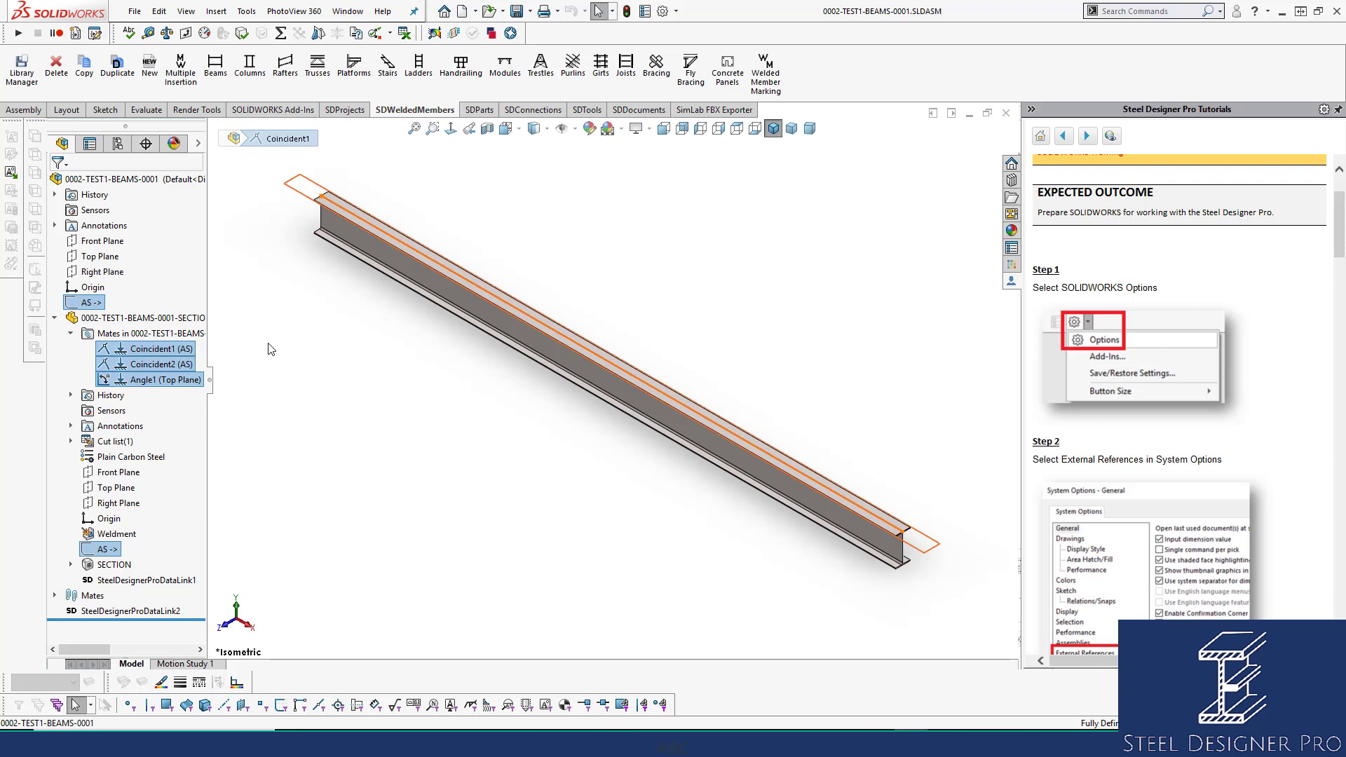
{"action": "left_click", "coordinate": [415, 355]}
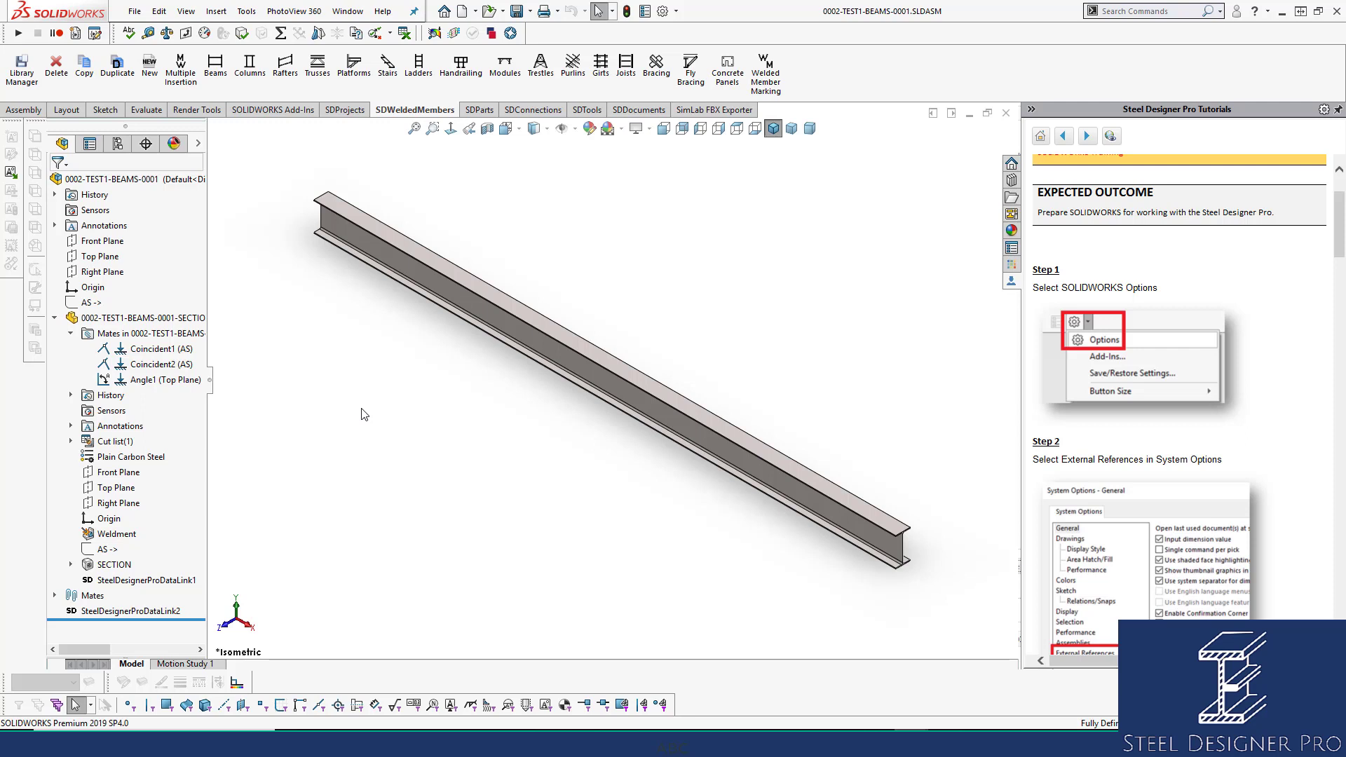
{"action": "left_click", "coordinate": [1006, 112]}
{"action": "left_click", "coordinate": [54, 271]}
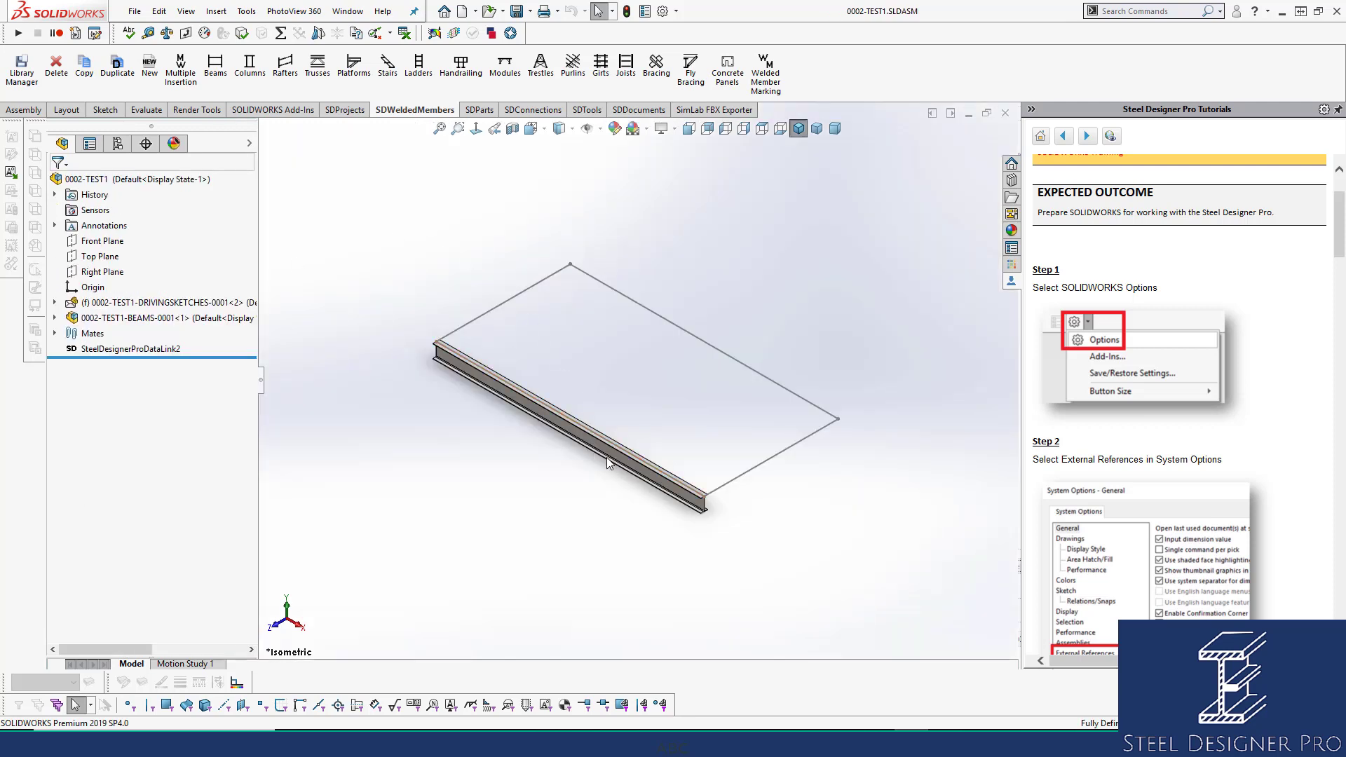
{"action": "scroll", "coordinate": [611, 420], "scroll_direction": "down", "scroll_amount": 3}
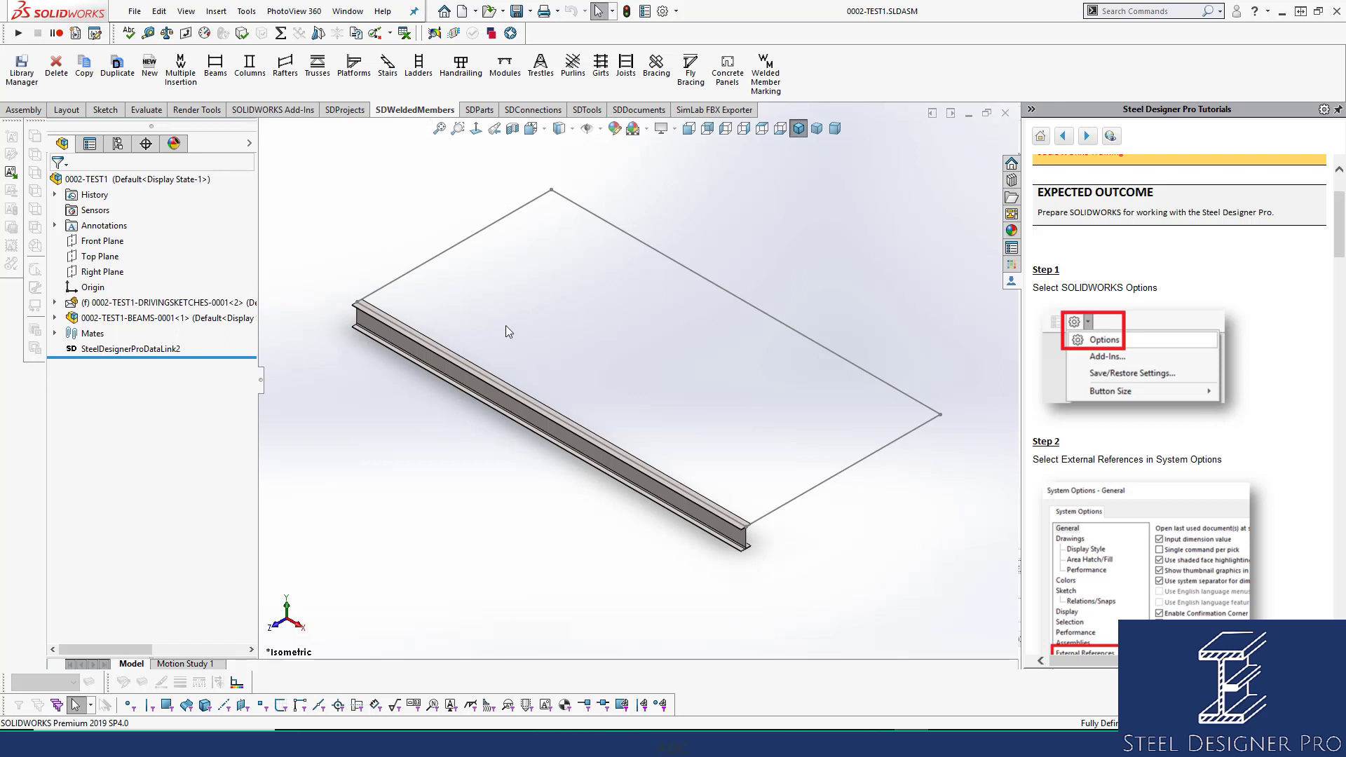
Use the SDWeldedMembers Delete command on the beam, leaving the bare rectangular sketch.
{"action": "left_click", "coordinate": [56, 69]}
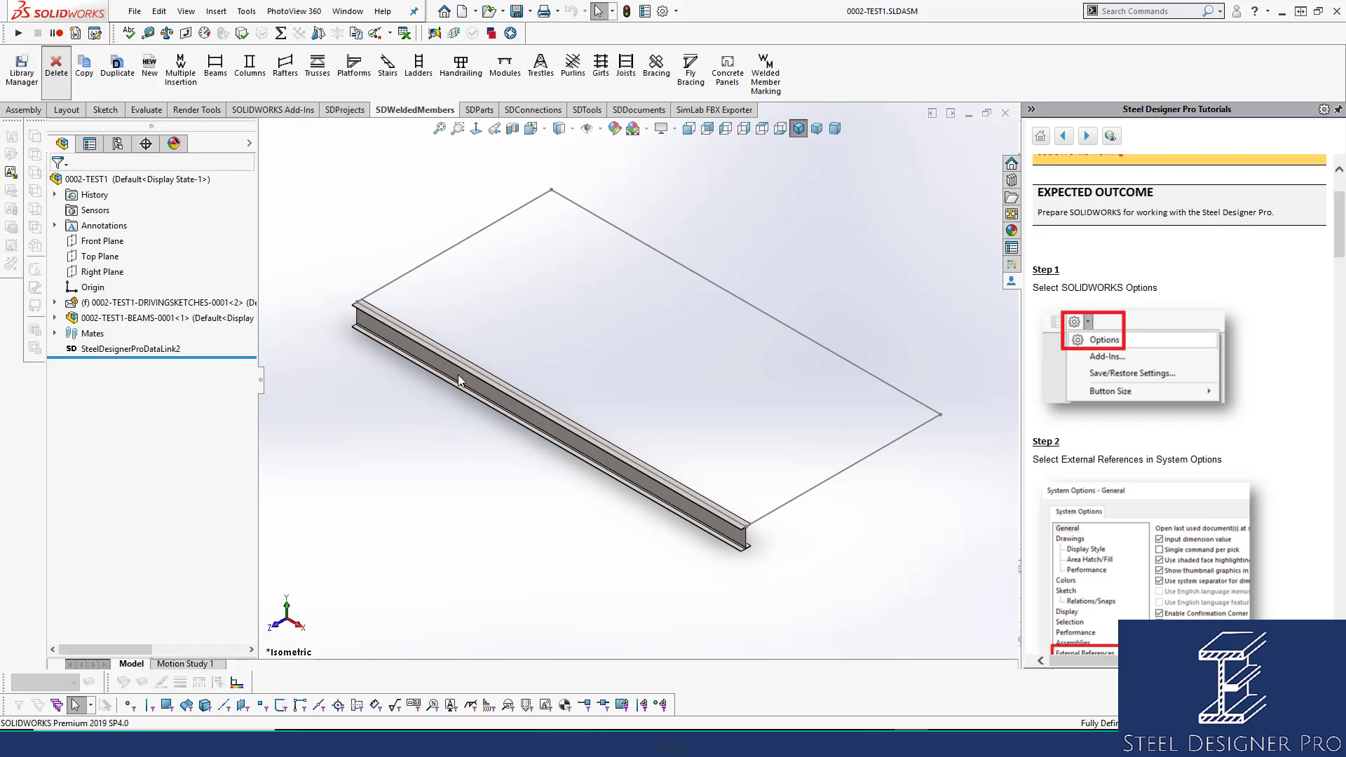
{"action": "left_click", "coordinate": [485, 404]}
{"action": "left_click", "coordinate": [56, 184]}
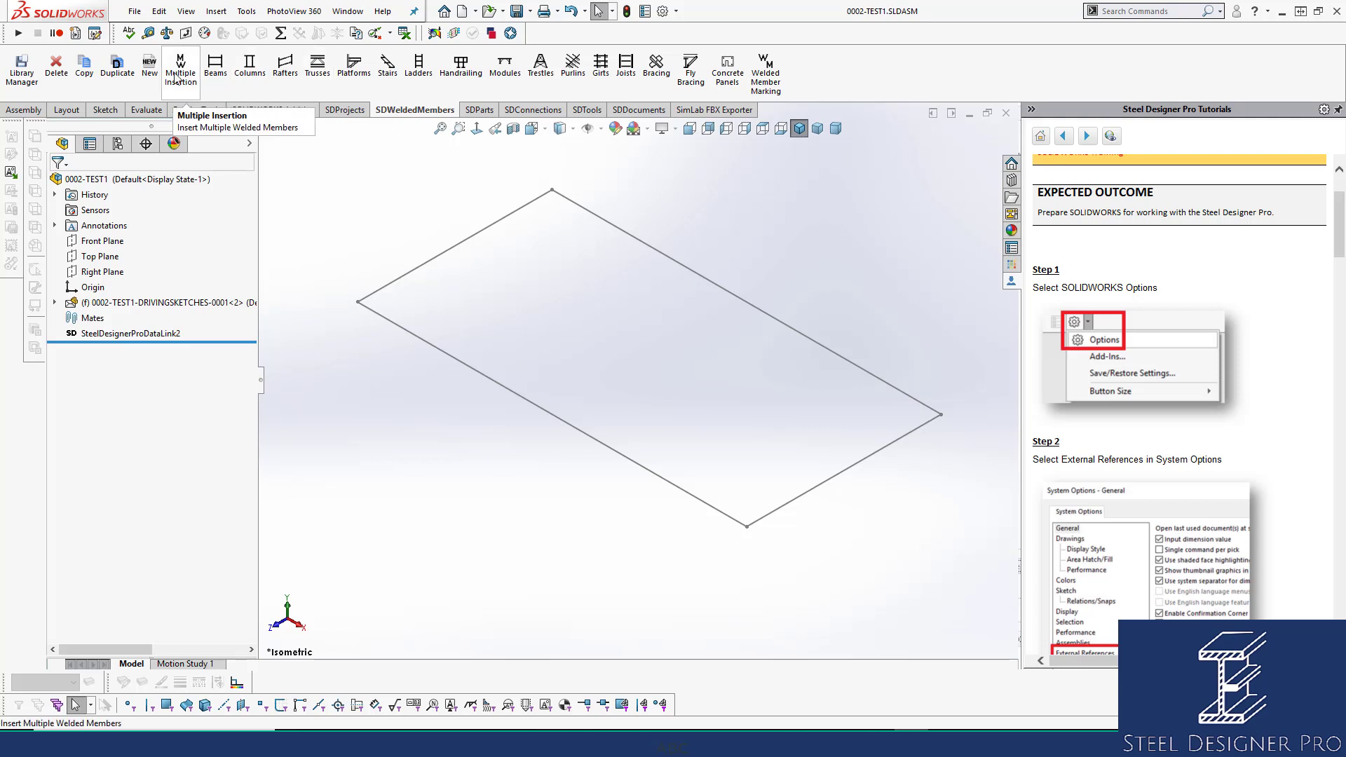
Insert a BLANK member from the BEAMS-filtered library, placed at the assembly origin.
{"action": "left_click", "coordinate": [155, 75]}
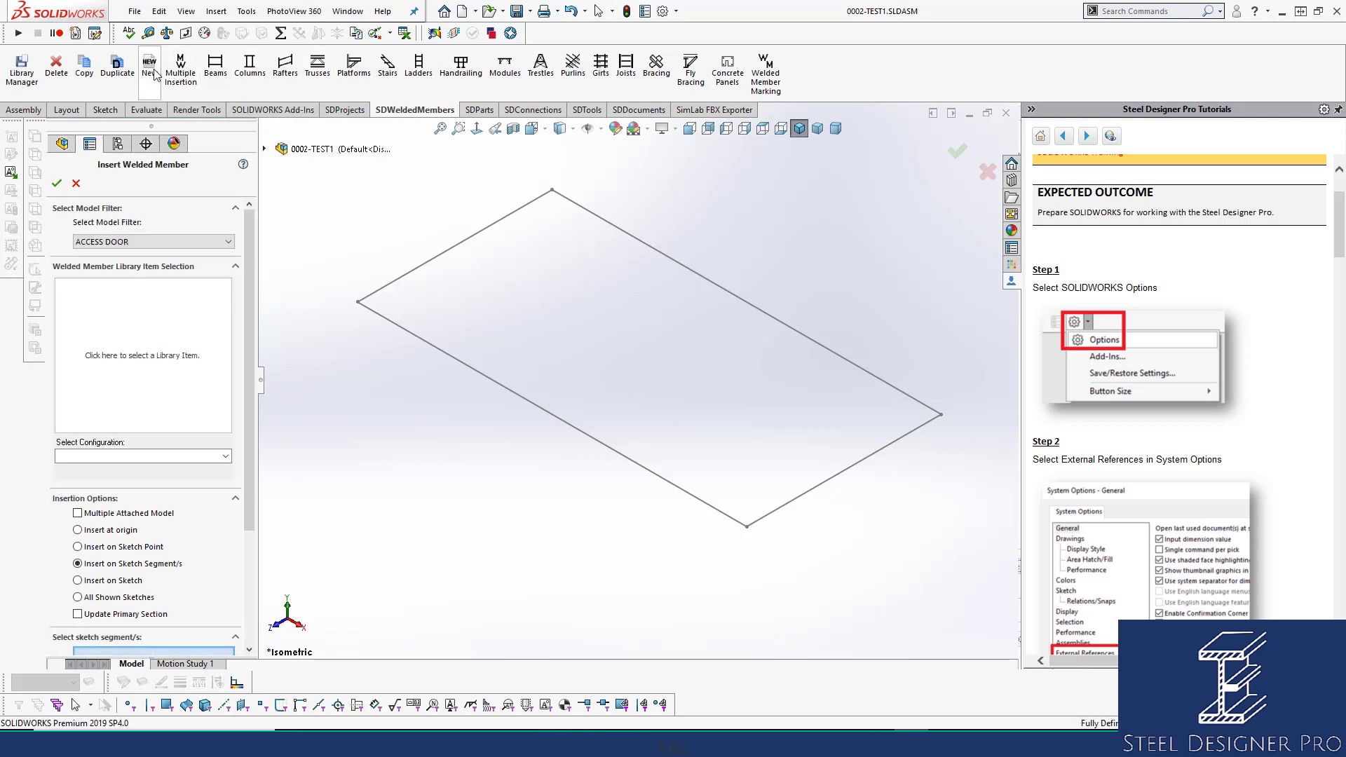
{"action": "left_click", "coordinate": [150, 241]}
{"action": "left_click", "coordinate": [141, 263]}
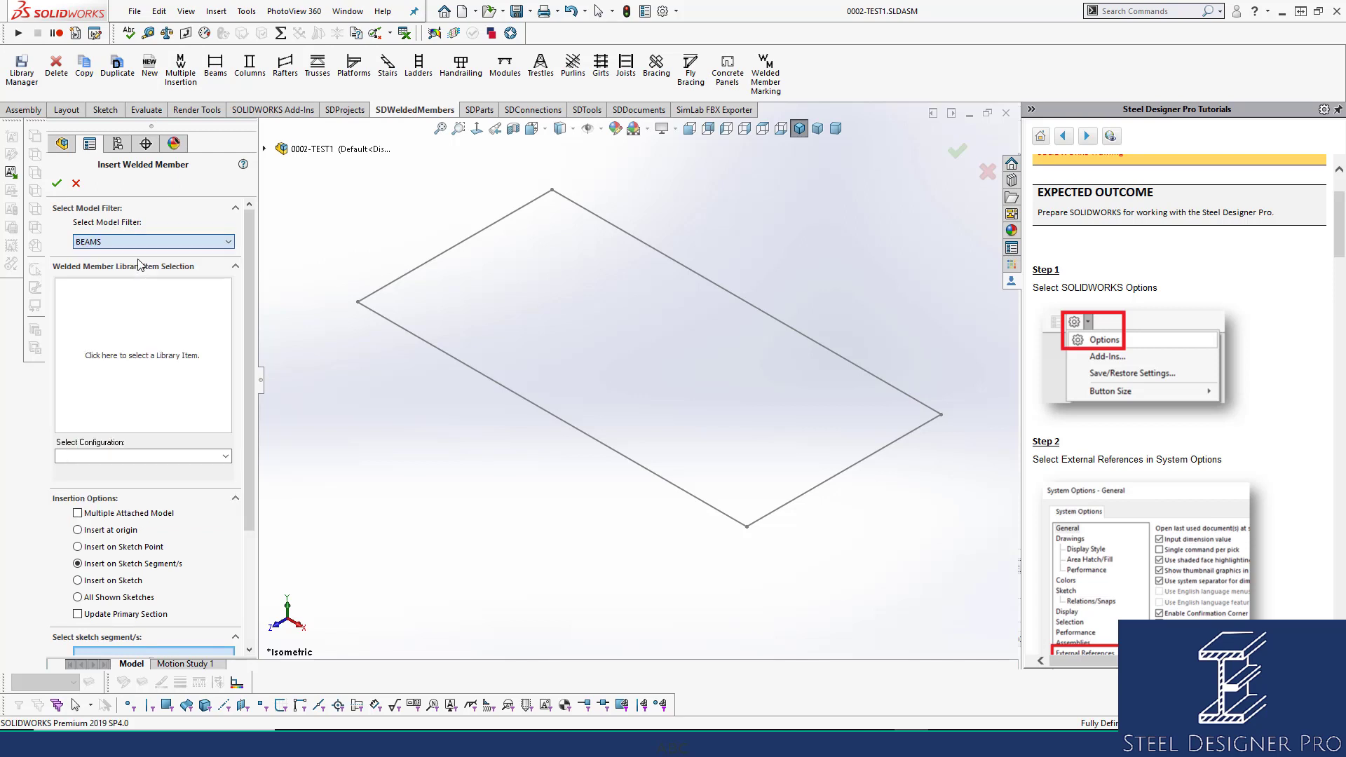
{"action": "left_click", "coordinate": [137, 358]}
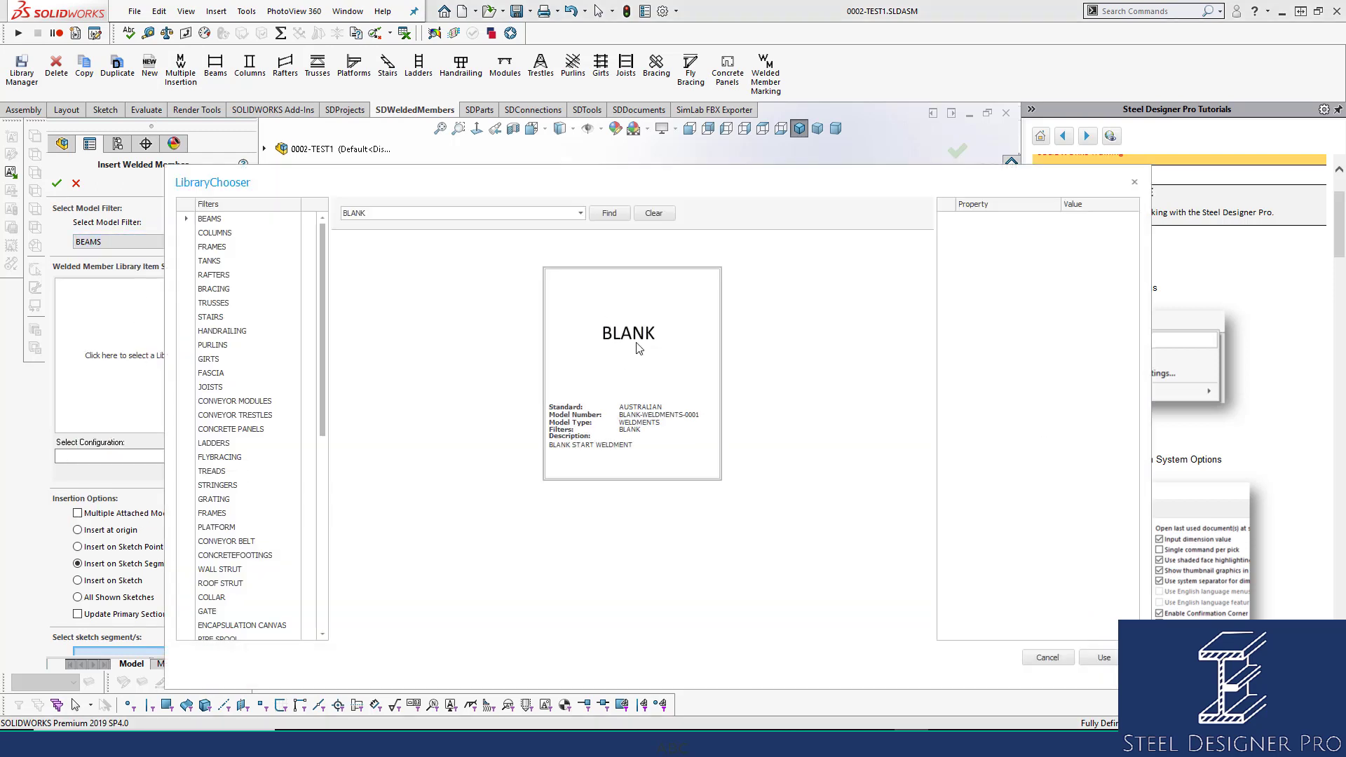
{"action": "left_click", "coordinate": [1106, 659]}
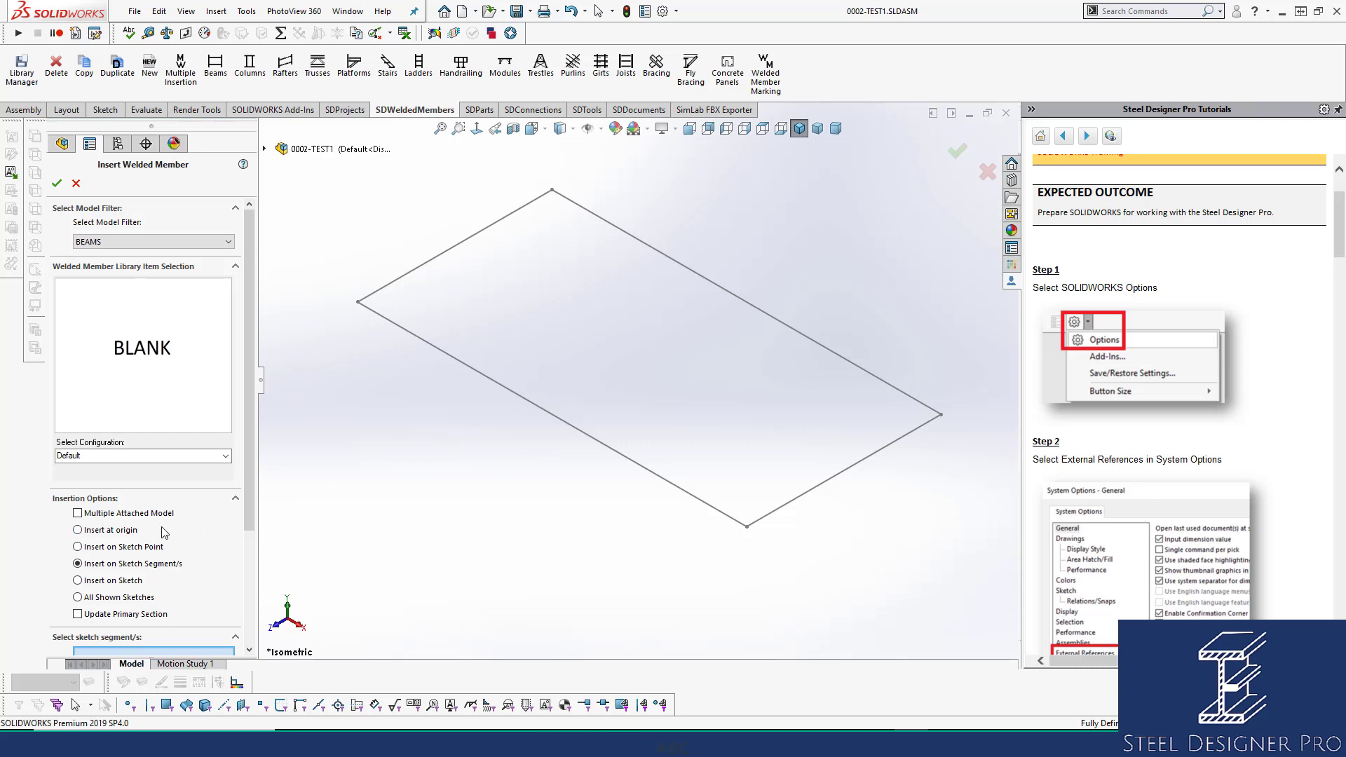
{"action": "left_click", "coordinate": [129, 536]}
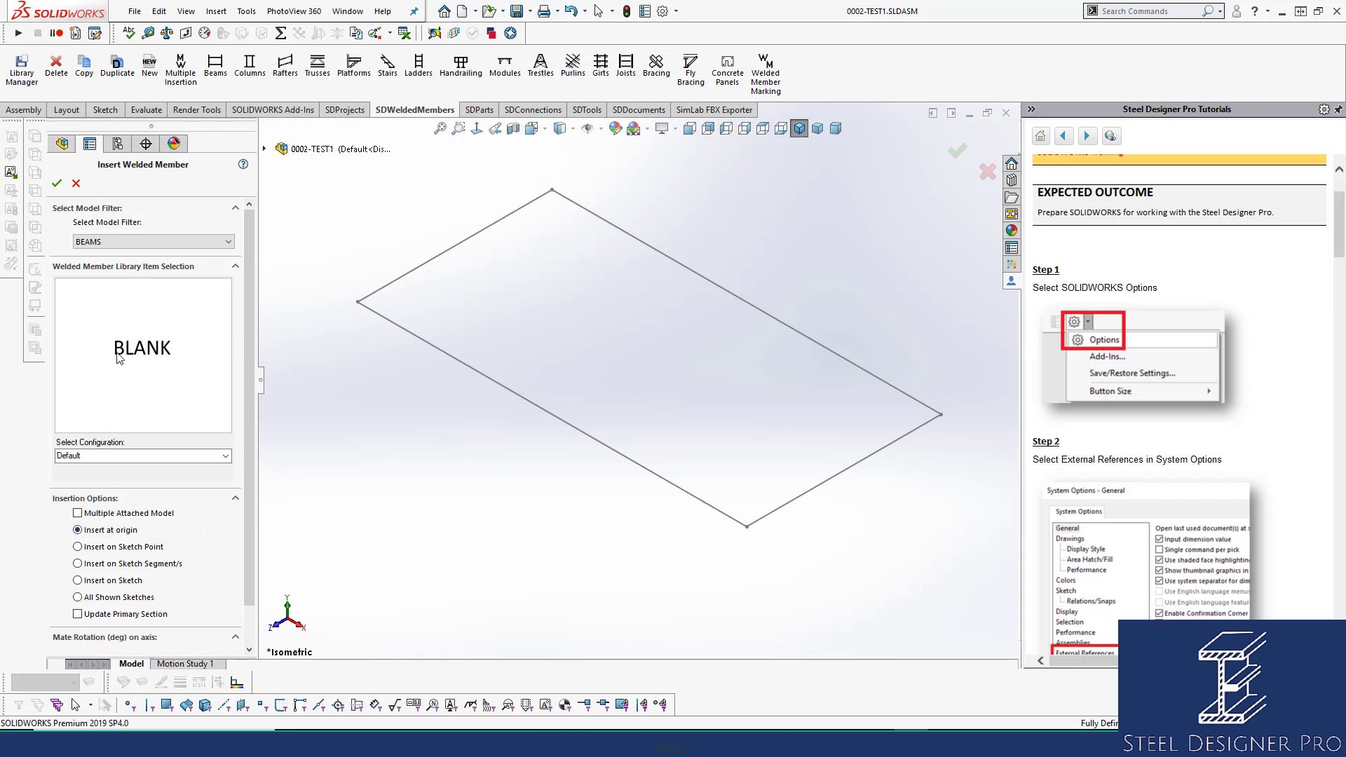
{"action": "left_click", "coordinate": [56, 185]}
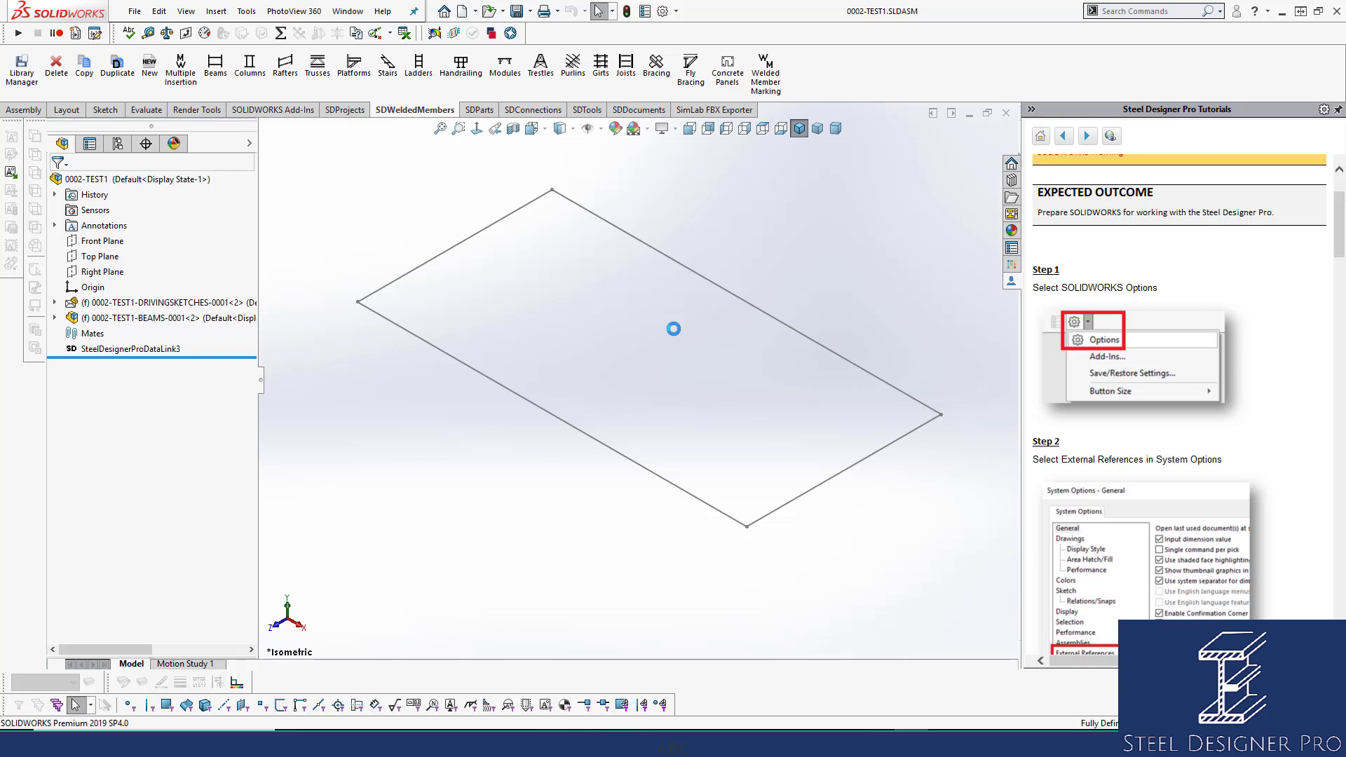
{"action": "left_click", "coordinate": [489, 12]}
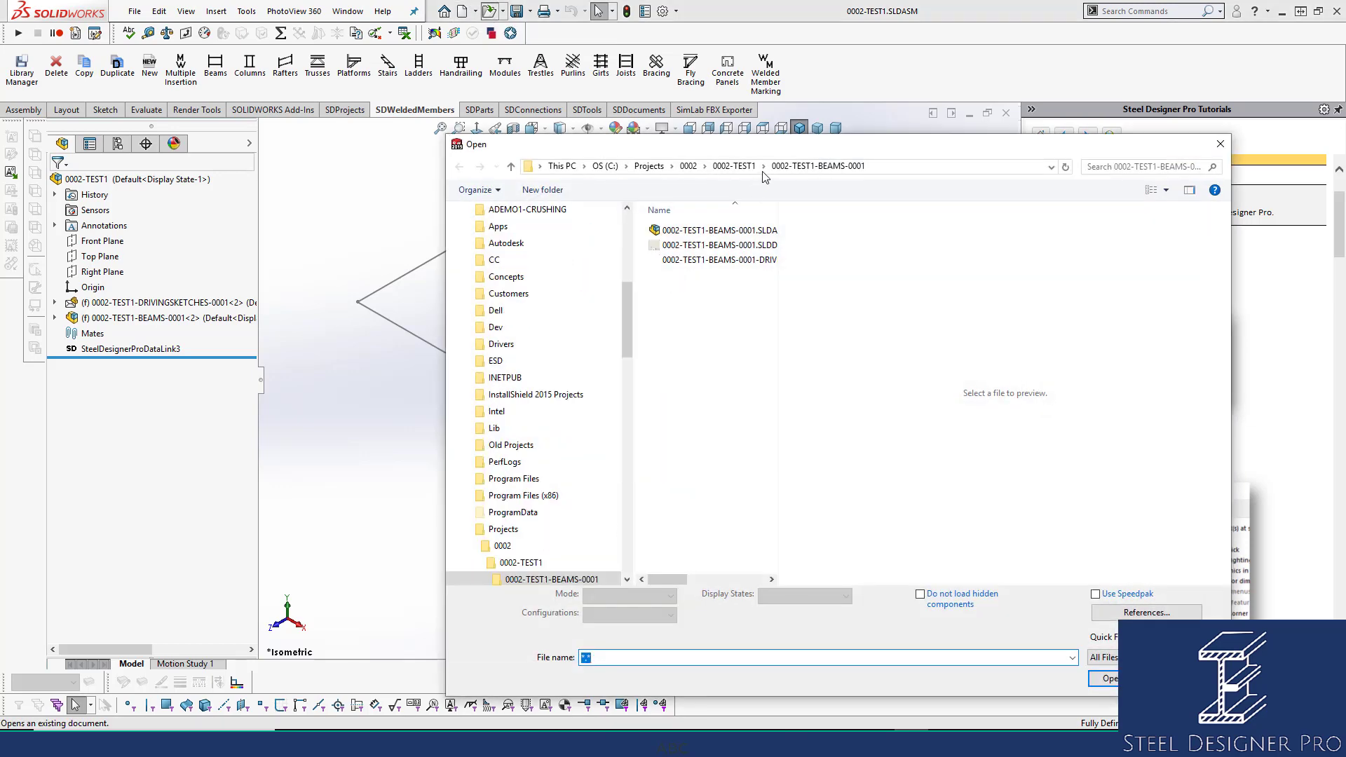
{"action": "left_click", "coordinate": [745, 167]}
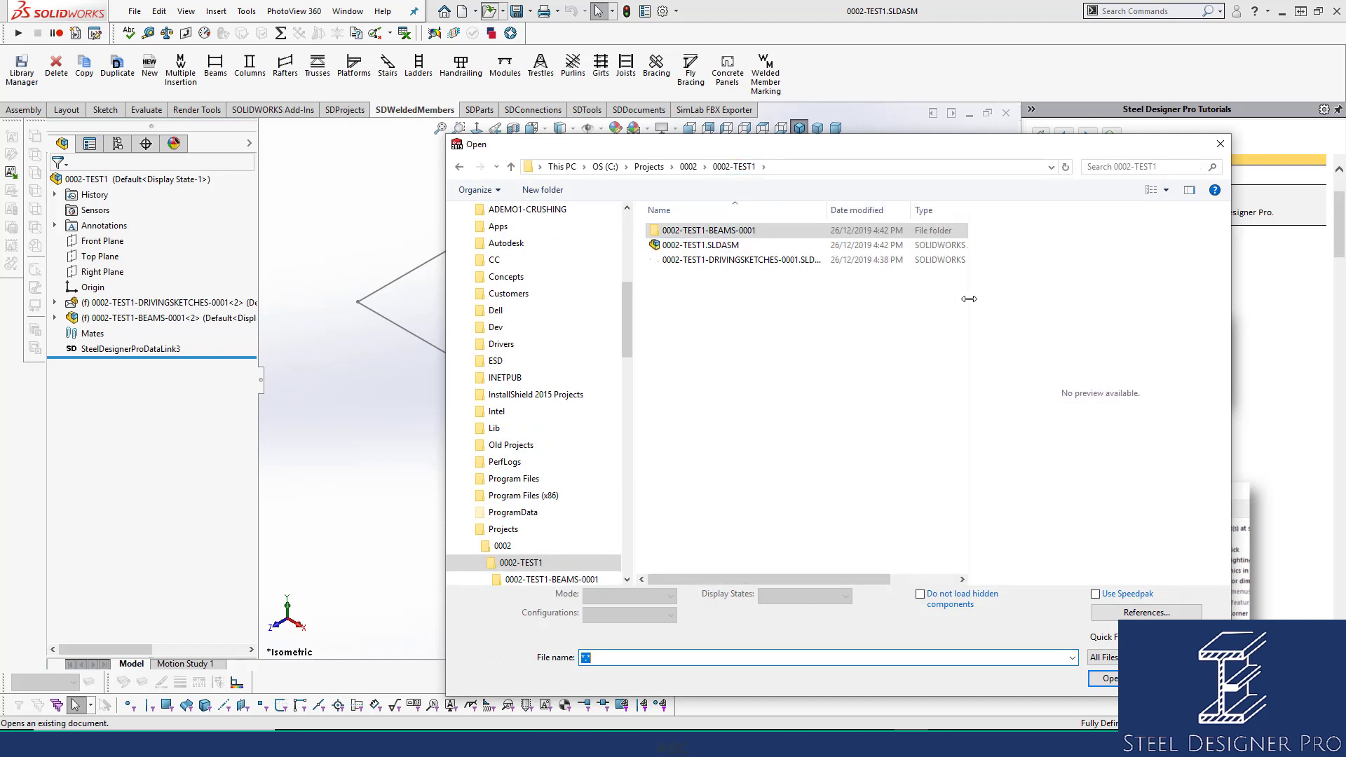
{"action": "double_click", "coordinate": [726, 233]}
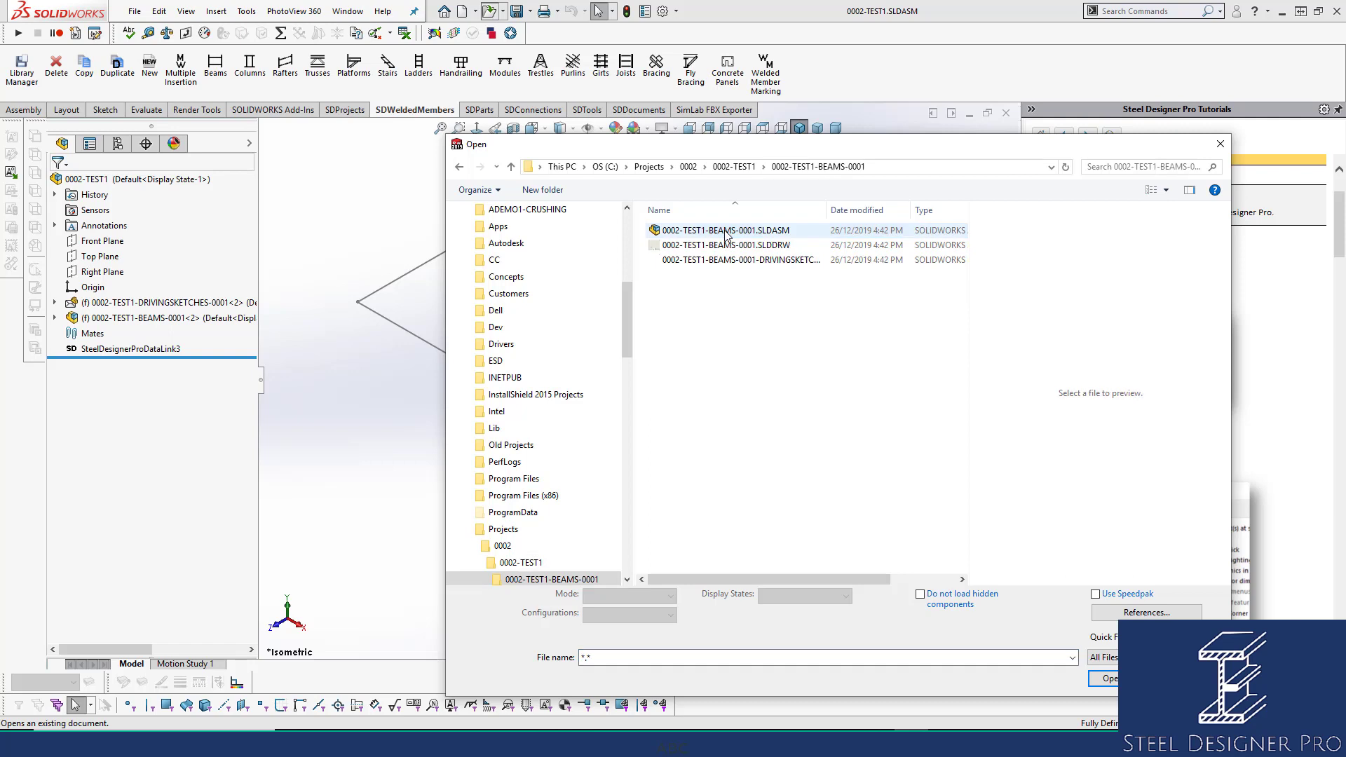
{"action": "left_click", "coordinate": [725, 232]}
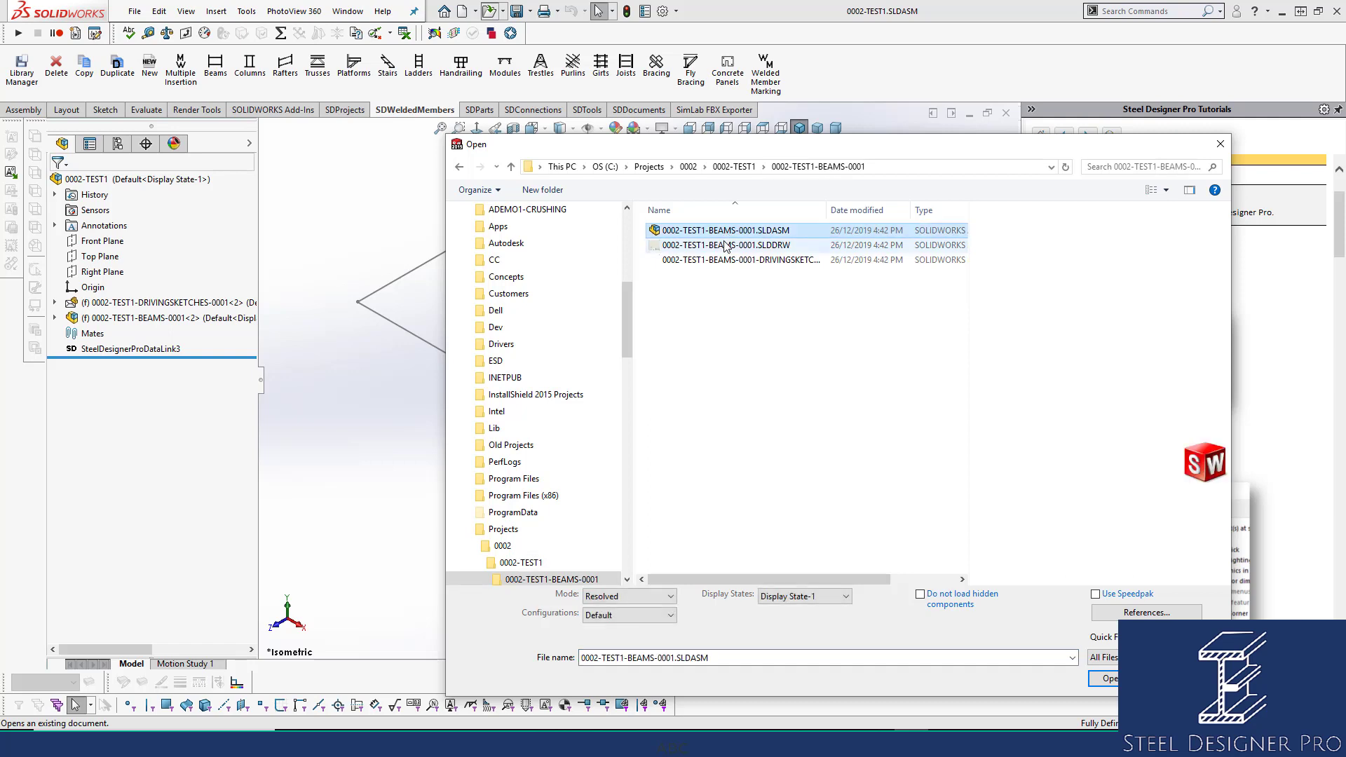
{"action": "left_click", "coordinate": [727, 245]}
{"action": "left_click", "coordinate": [727, 262]}
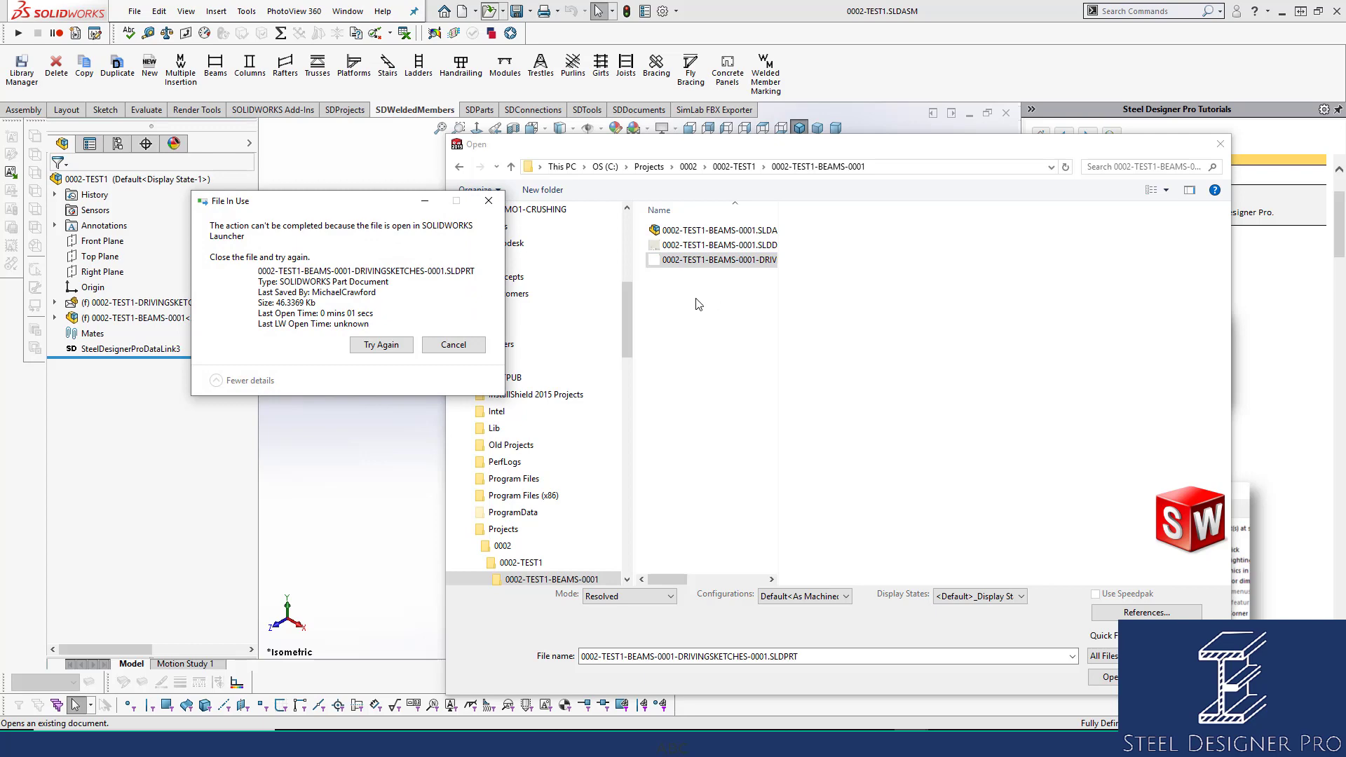
{"action": "left_click", "coordinate": [461, 343]}
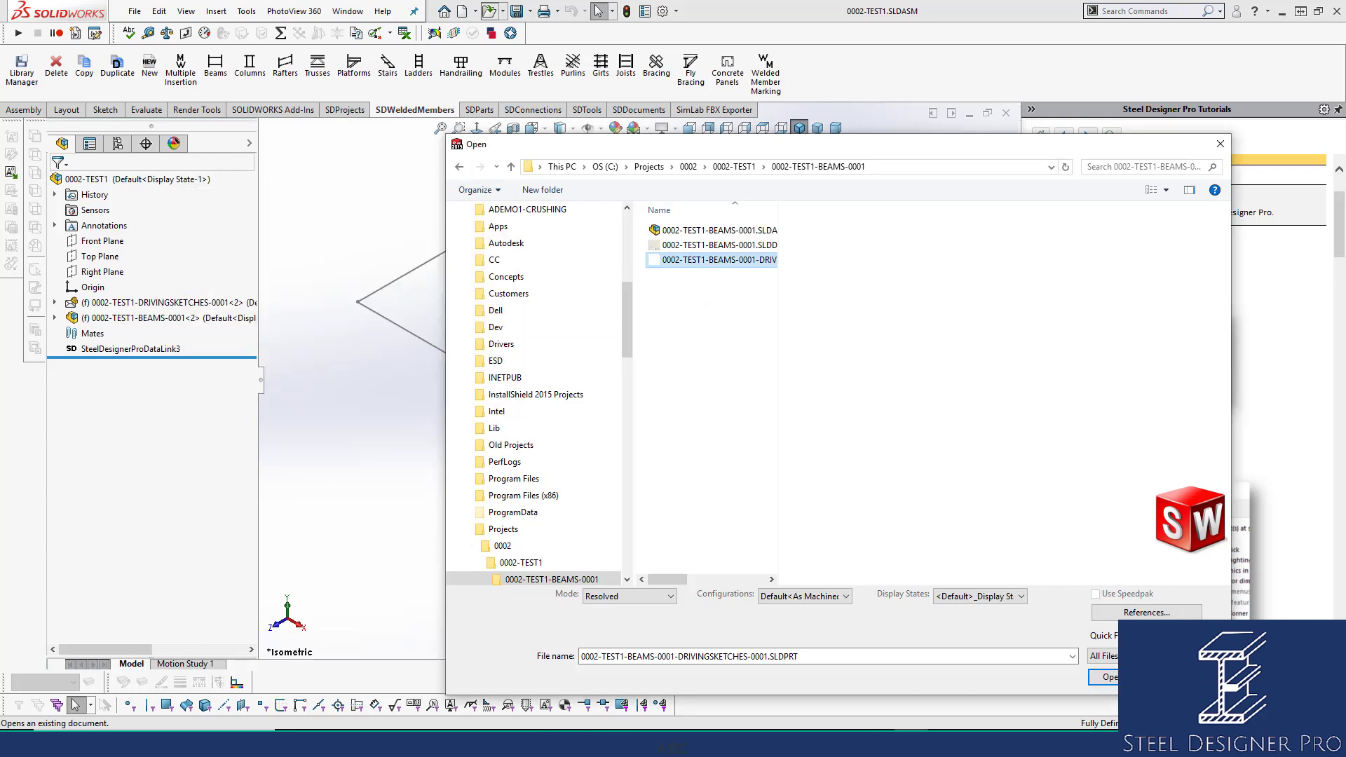
{"action": "key", "text": "Escape"}
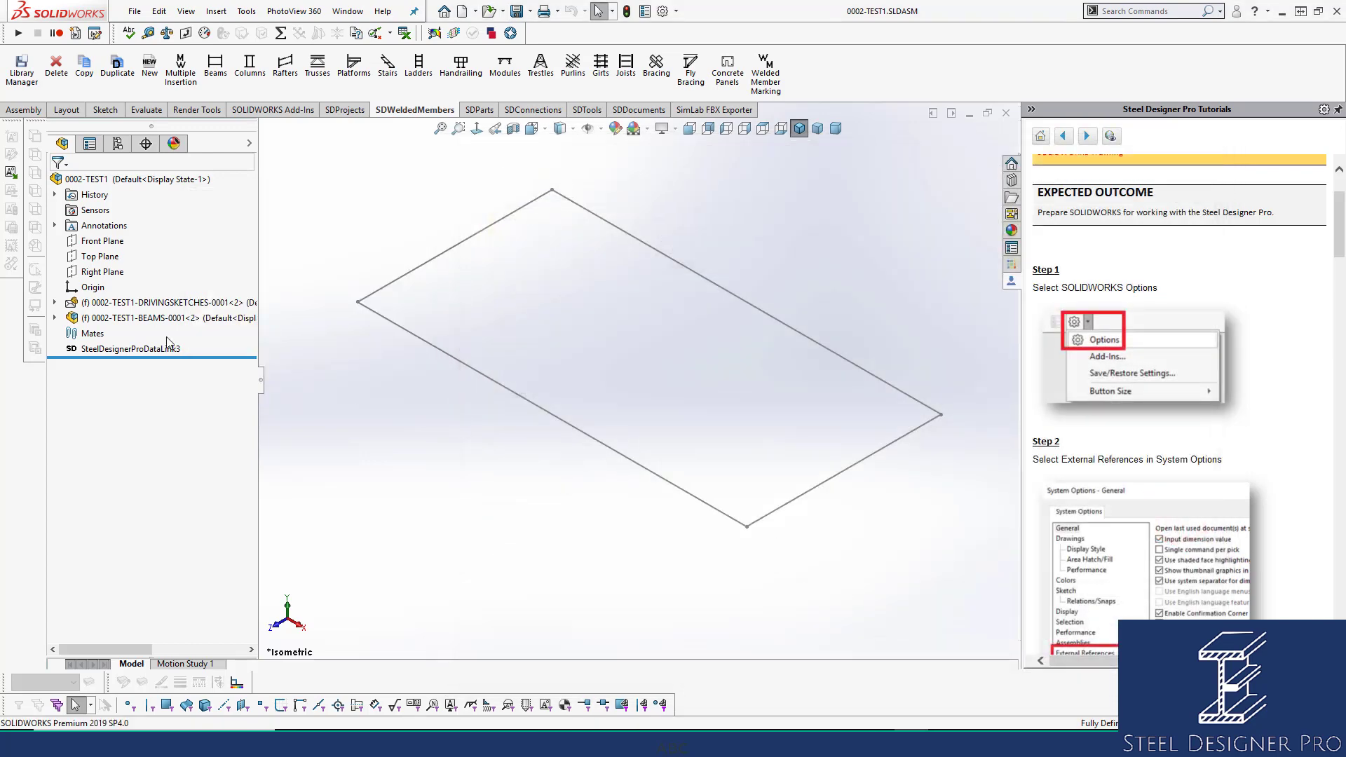
Delete only the DRIVINGSKETCHES component from BEAMS-0001 and save the assembly.
{"action": "left_click", "coordinate": [55, 318]}
{"action": "left_click", "coordinate": [149, 457]}
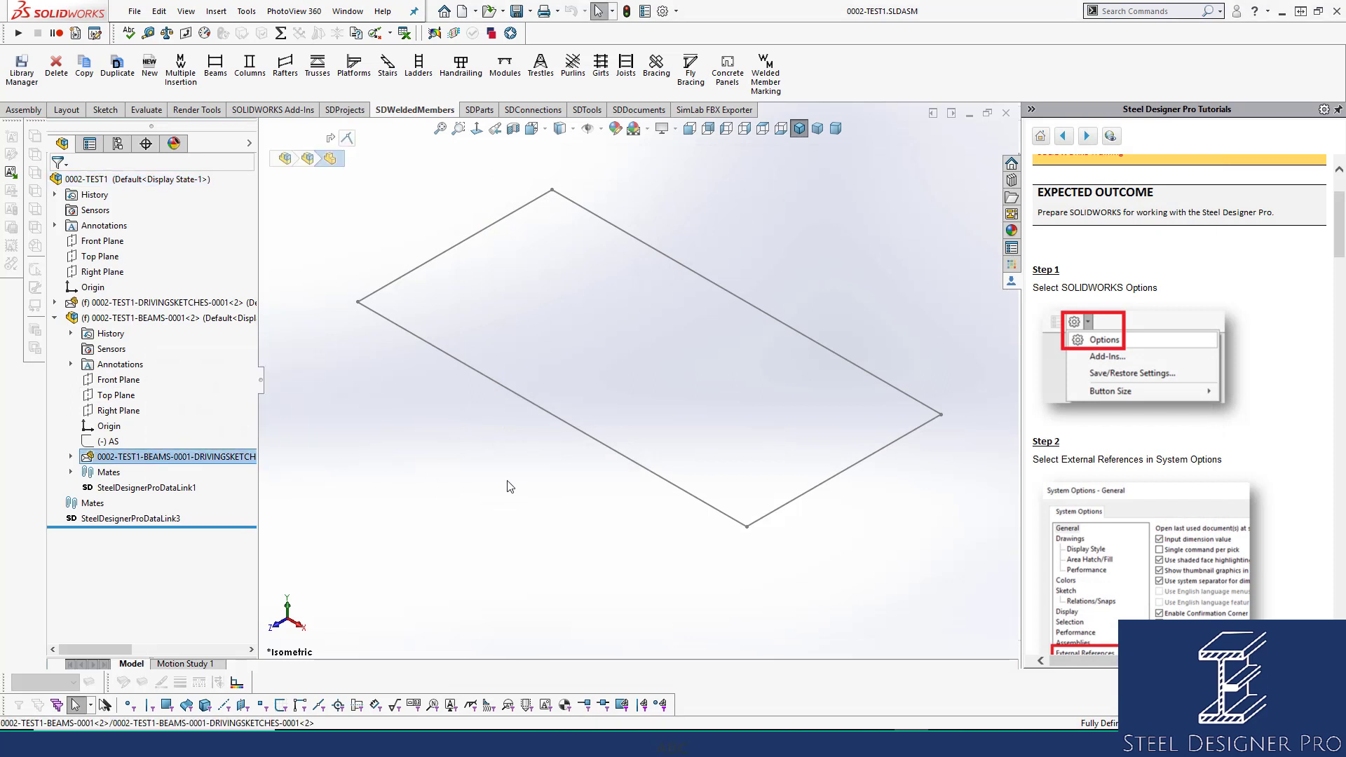
{"action": "key", "text": "Delete"}
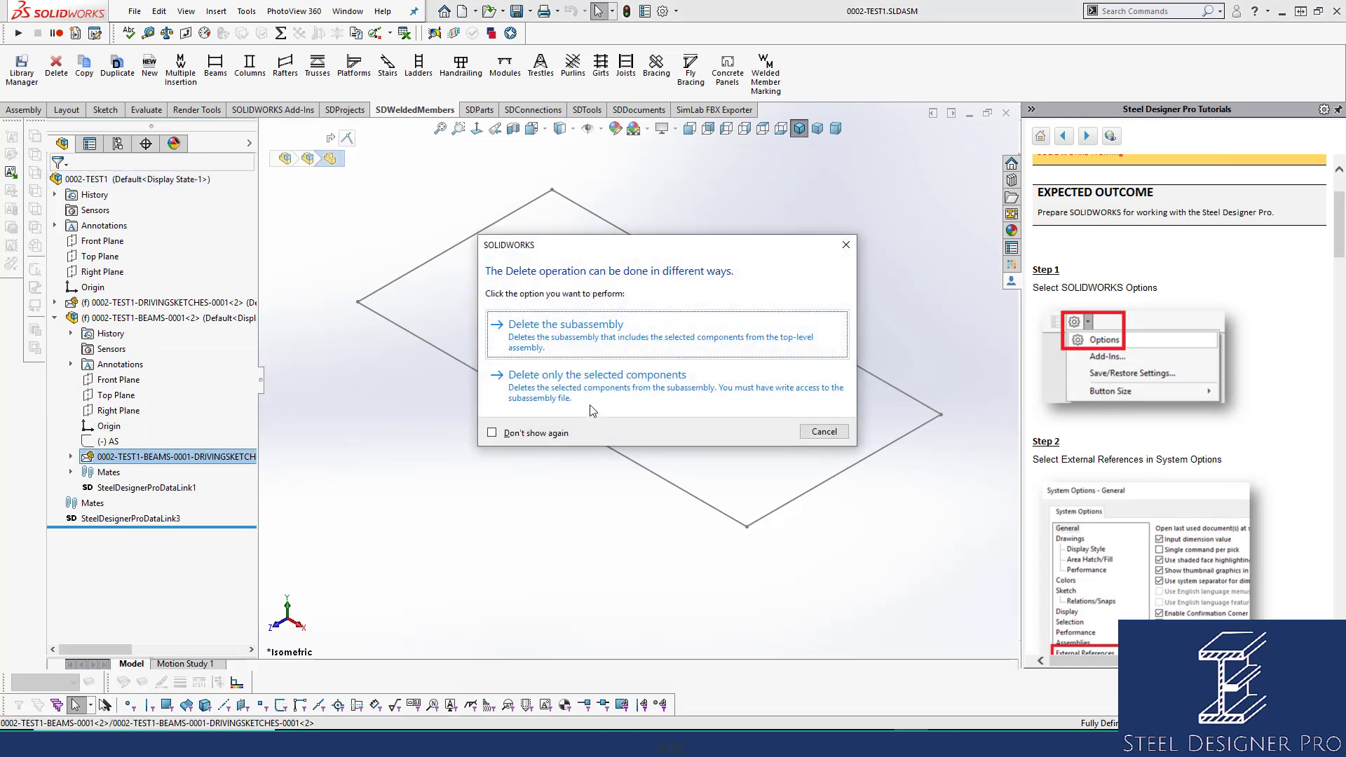
{"action": "left_click", "coordinate": [602, 388]}
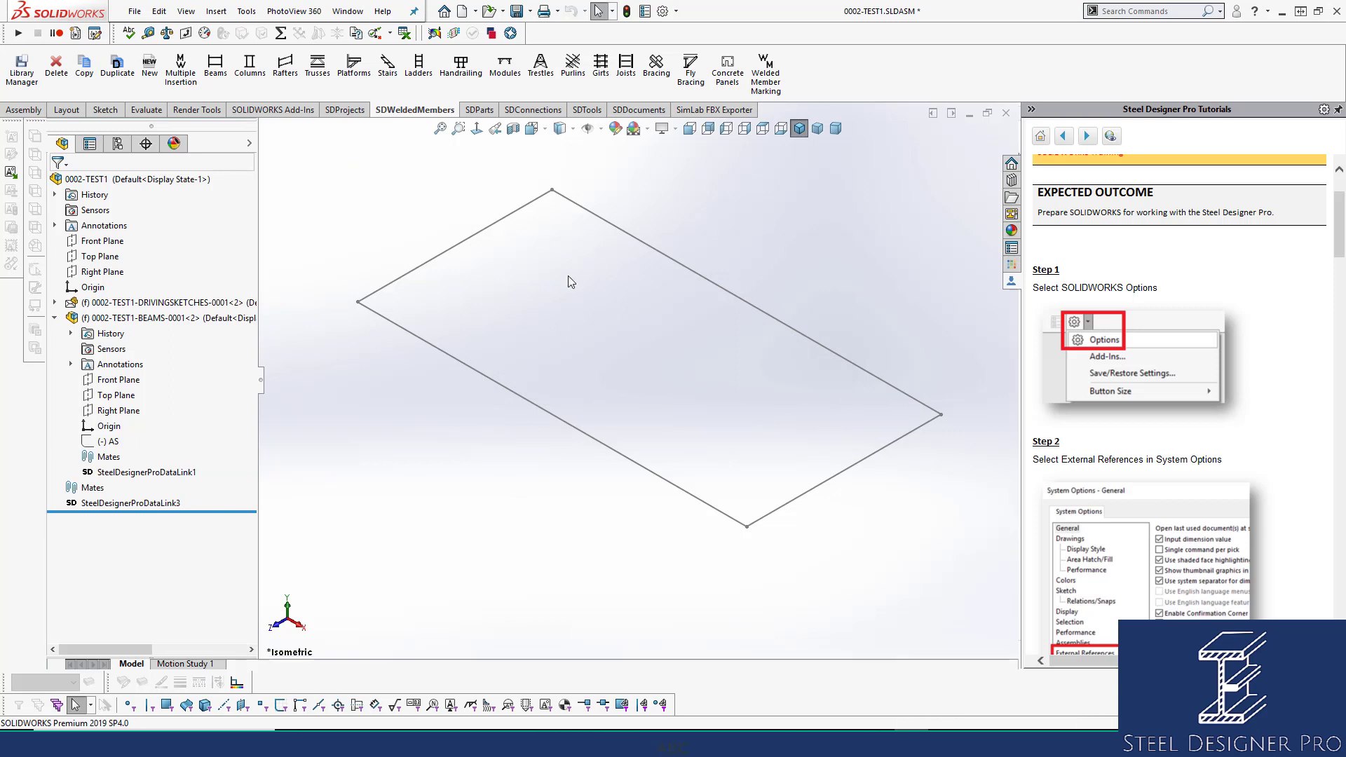
{"action": "key", "text": "ctrl+s"}
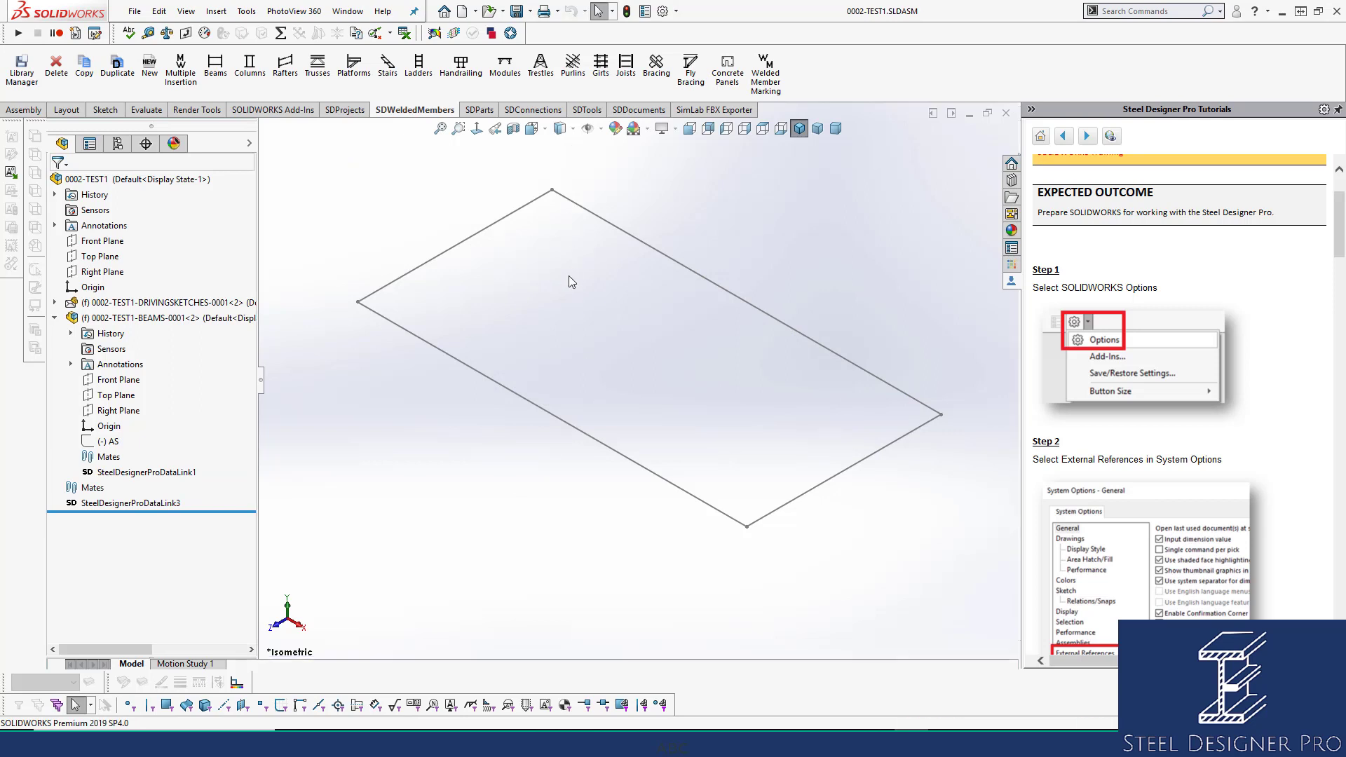
Delete the leftover driving-sketches part file from the Open dialog.
{"action": "left_click", "coordinate": [489, 11]}
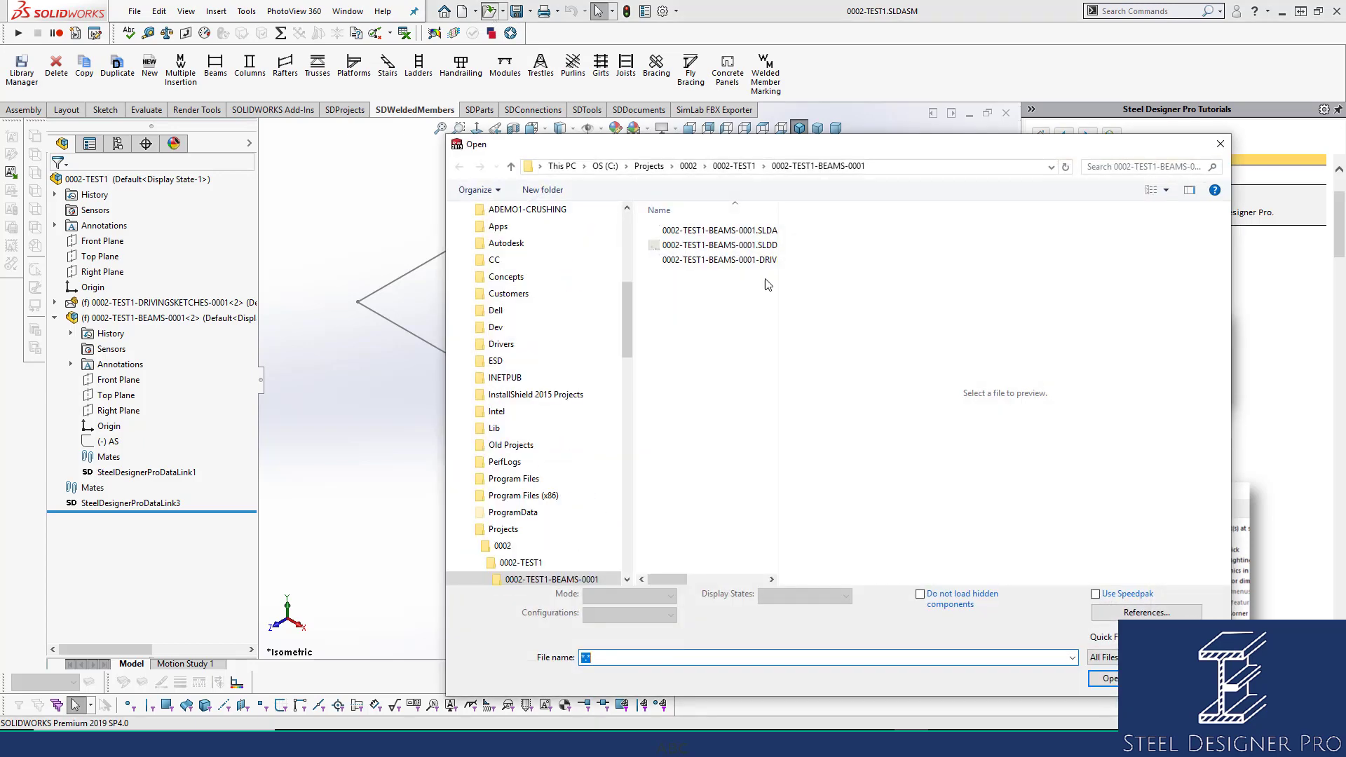
{"action": "left_click", "coordinate": [729, 260]}
{"action": "key", "text": "Delete"}
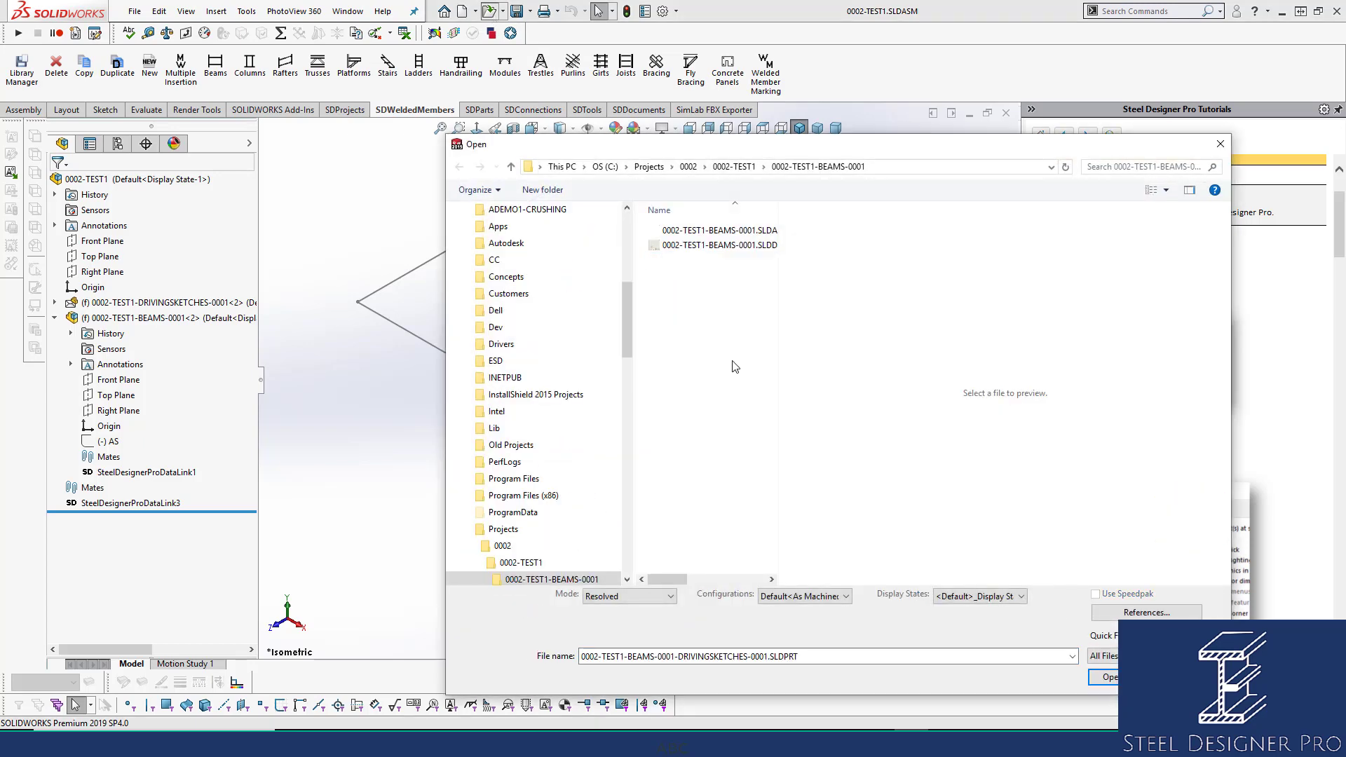
{"action": "key", "text": "Escape"}
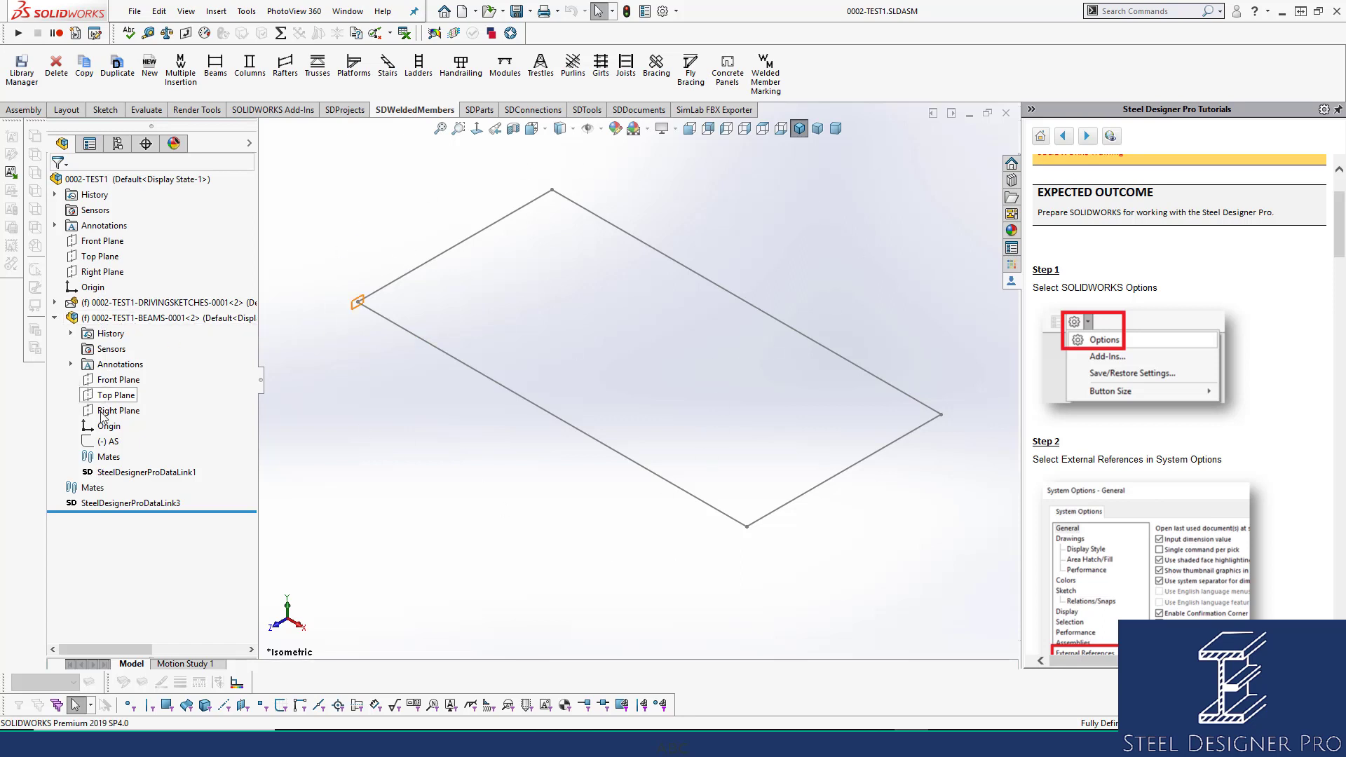
Float the BEAMS-0001 component and shift it slightly with Move Component.
{"action": "left_click", "coordinate": [359, 302]}
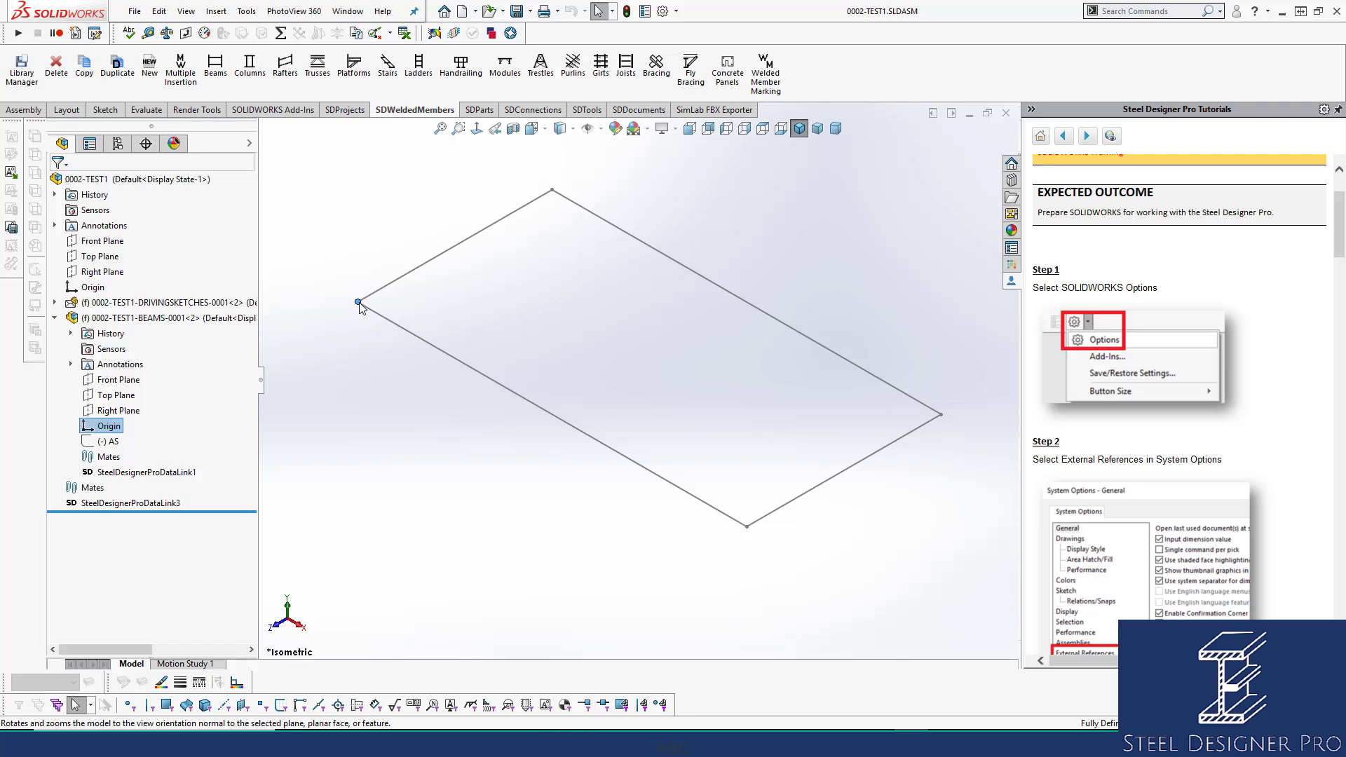
{"action": "left_click", "coordinate": [340, 383]}
{"action": "right_click", "coordinate": [163, 320]}
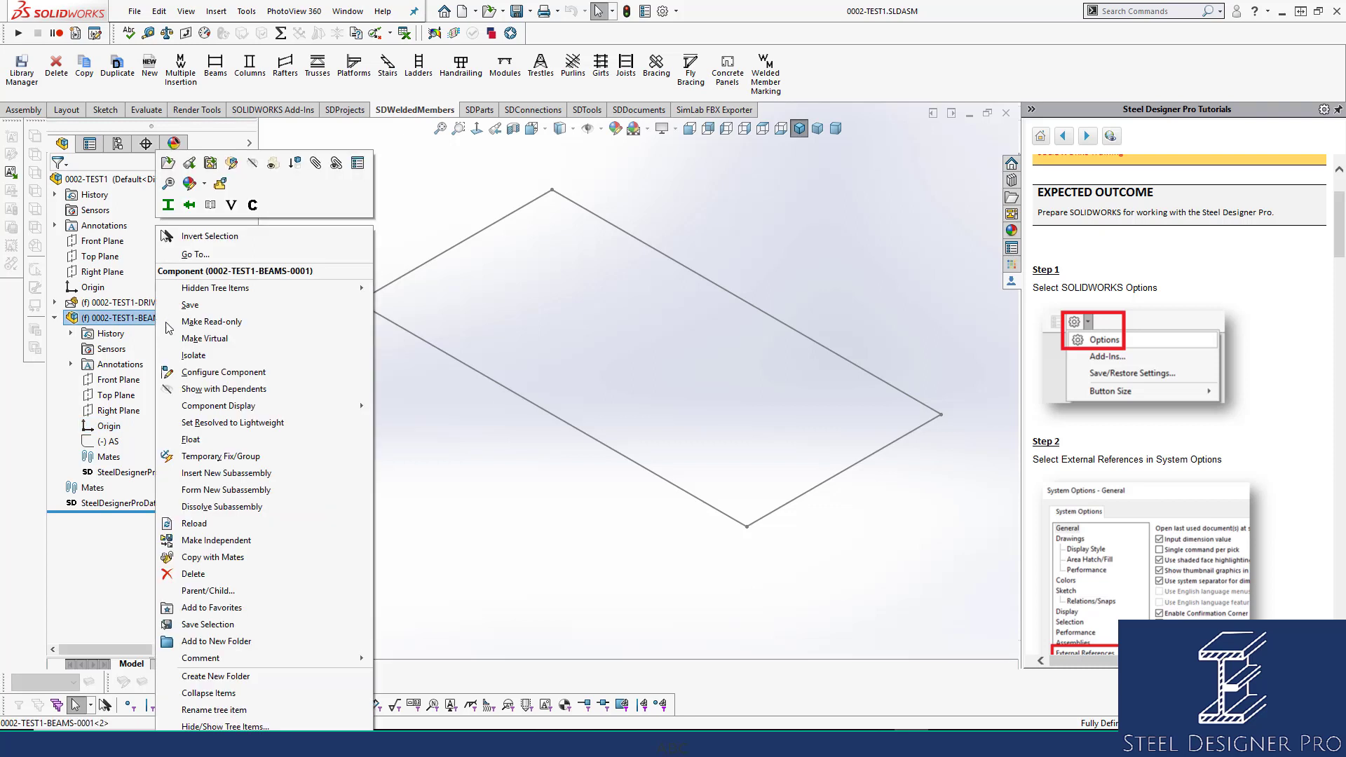
{"action": "left_click", "coordinate": [204, 439]}
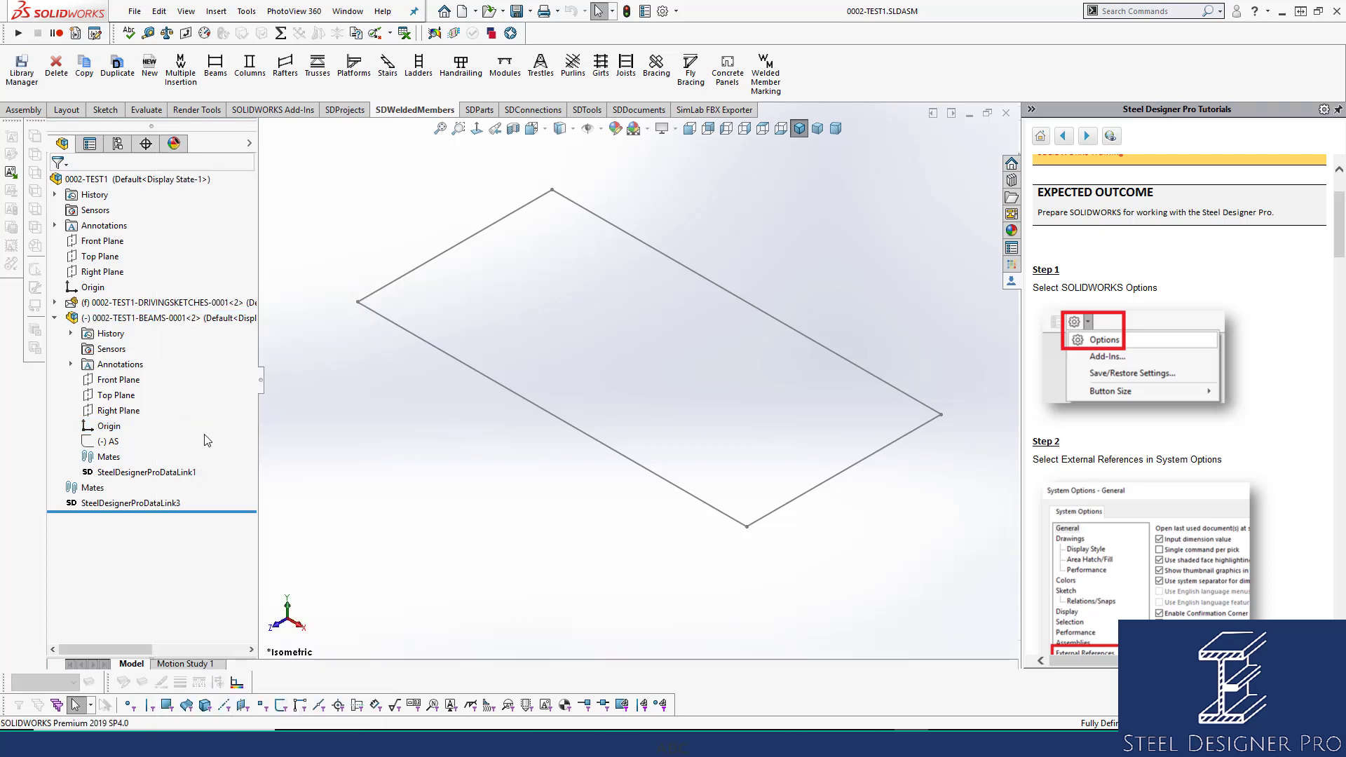
{"action": "left_click", "coordinate": [160, 319]}
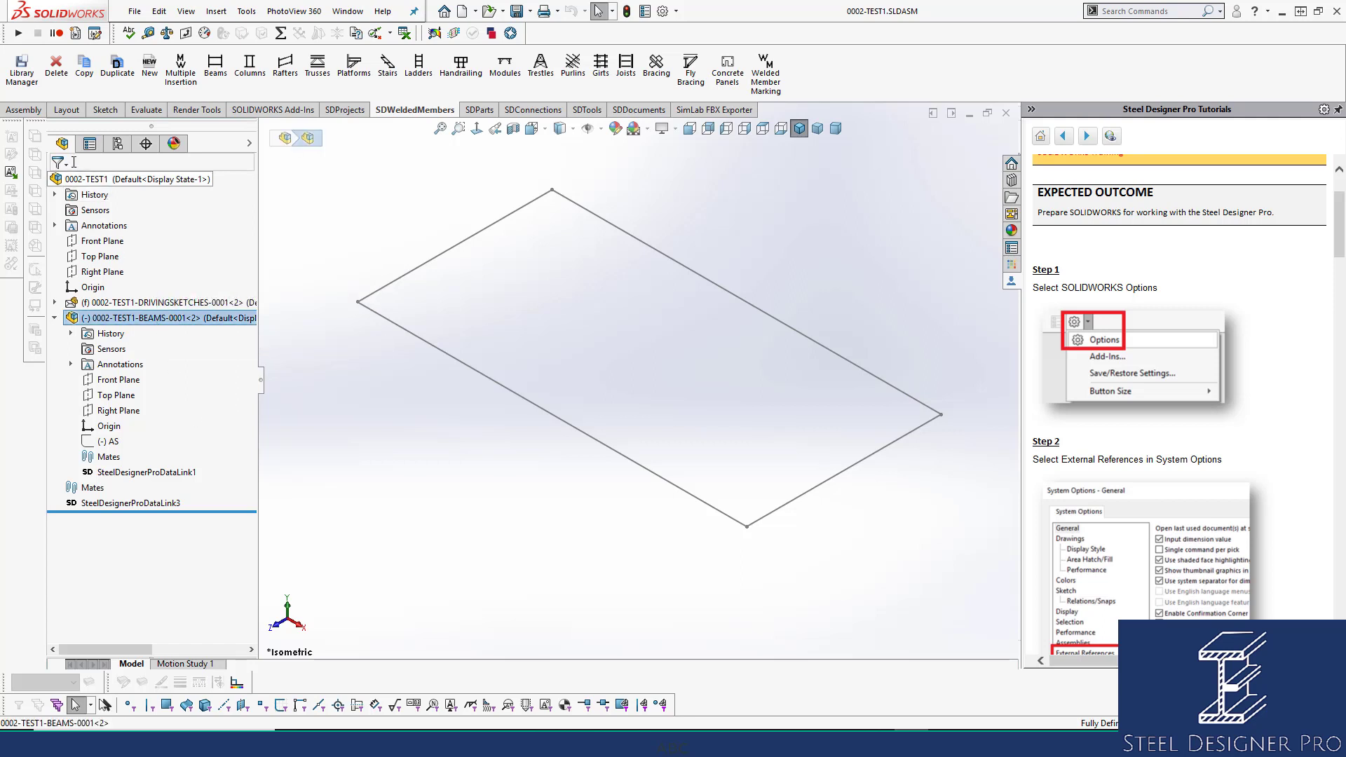
{"action": "left_click", "coordinate": [28, 112]}
{"action": "left_click", "coordinate": [320, 70]}
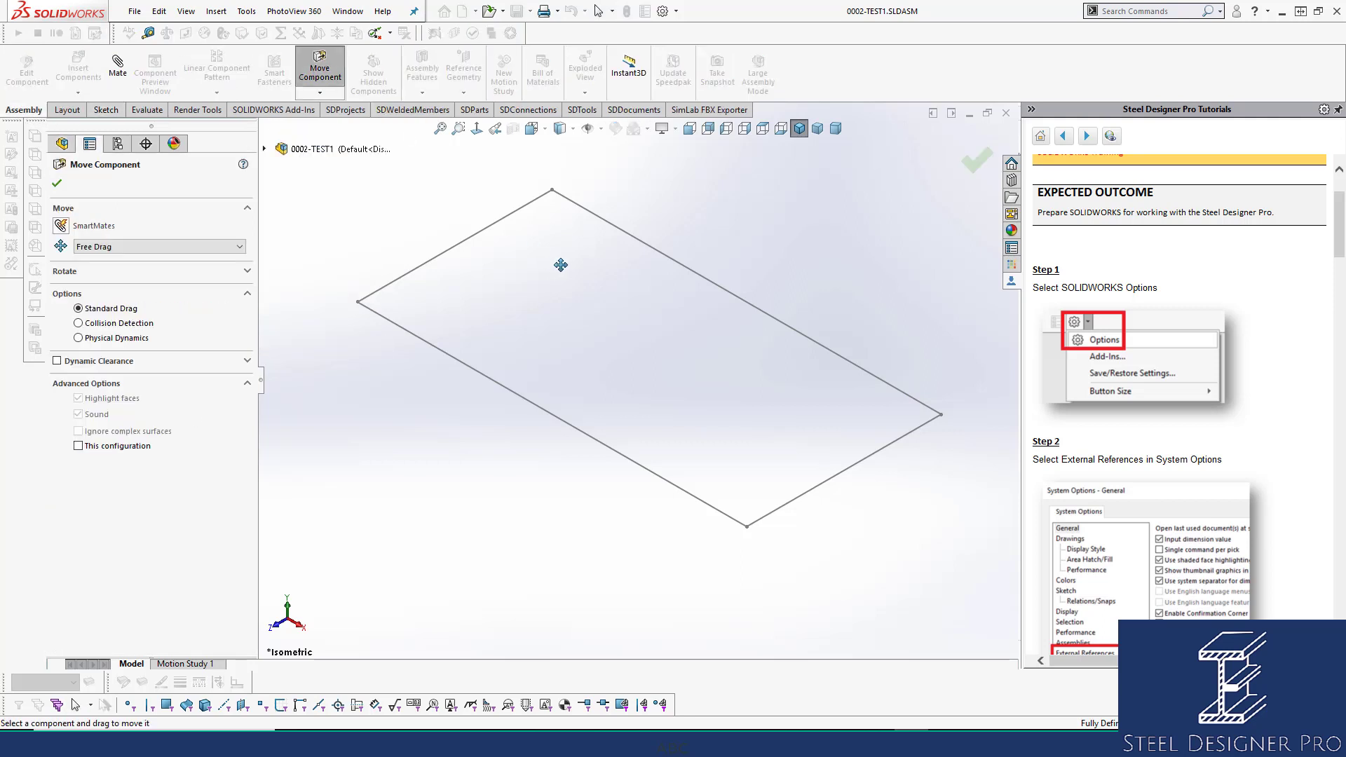
{"action": "left_click_drag", "start_coordinate": [574, 265], "coordinate": [526, 297]}
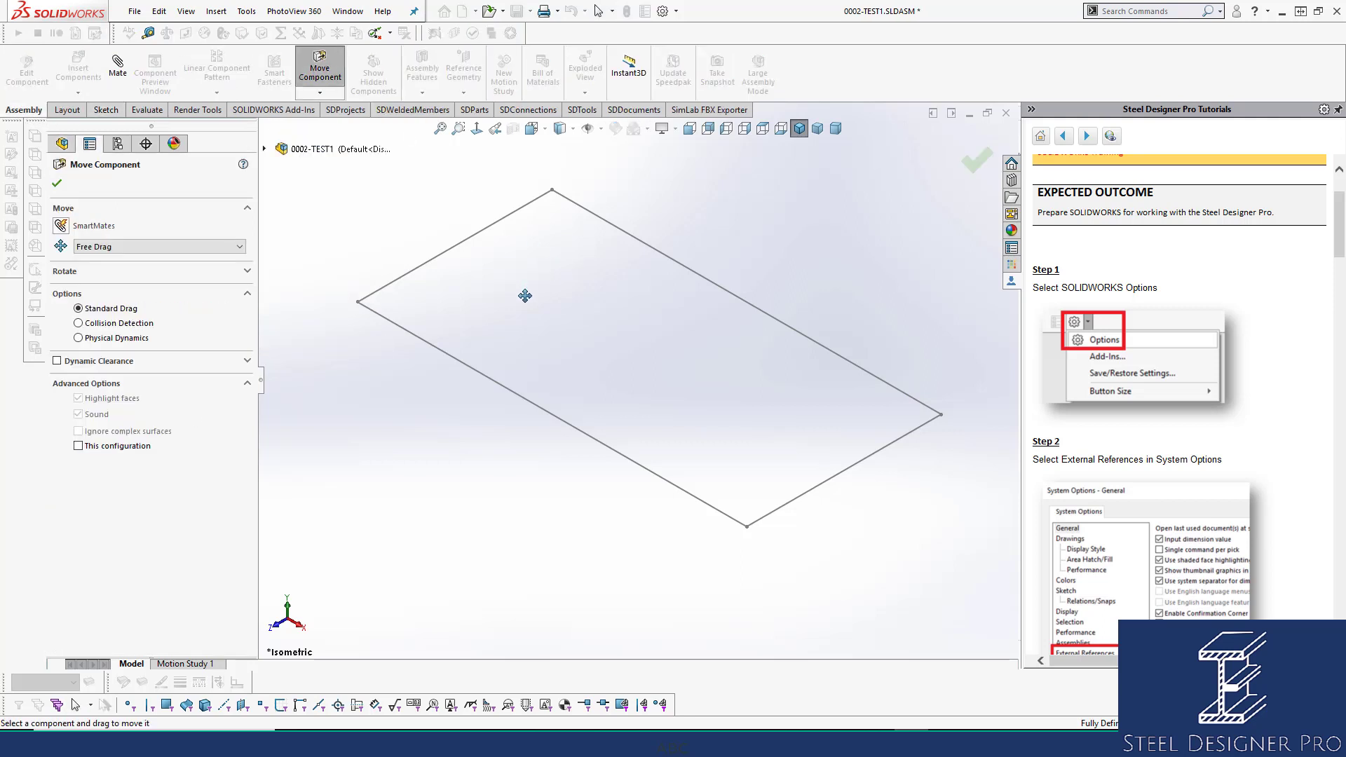
{"action": "left_click", "coordinate": [58, 184]}
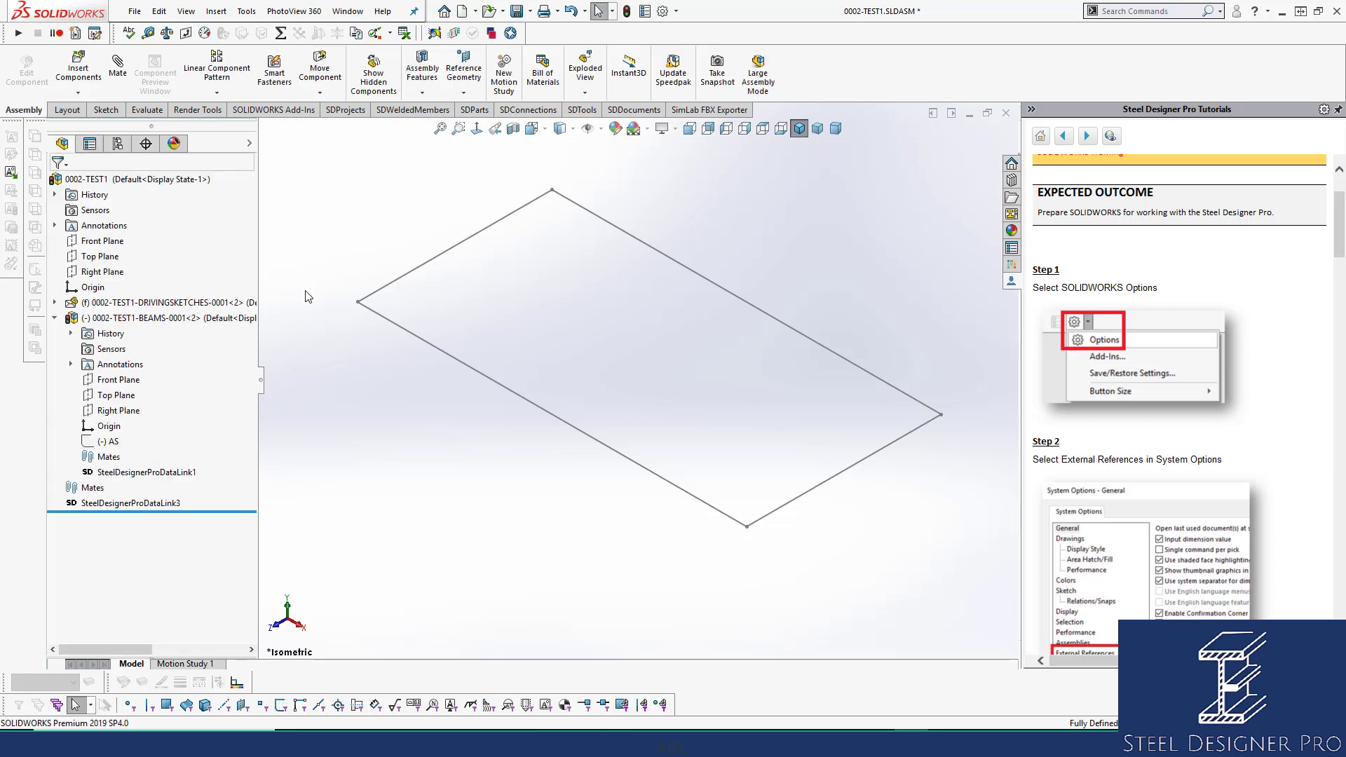
Delete the AS sketch under the BEAMS-0001 subassembly in the tree.
{"action": "left_click", "coordinate": [154, 318]}
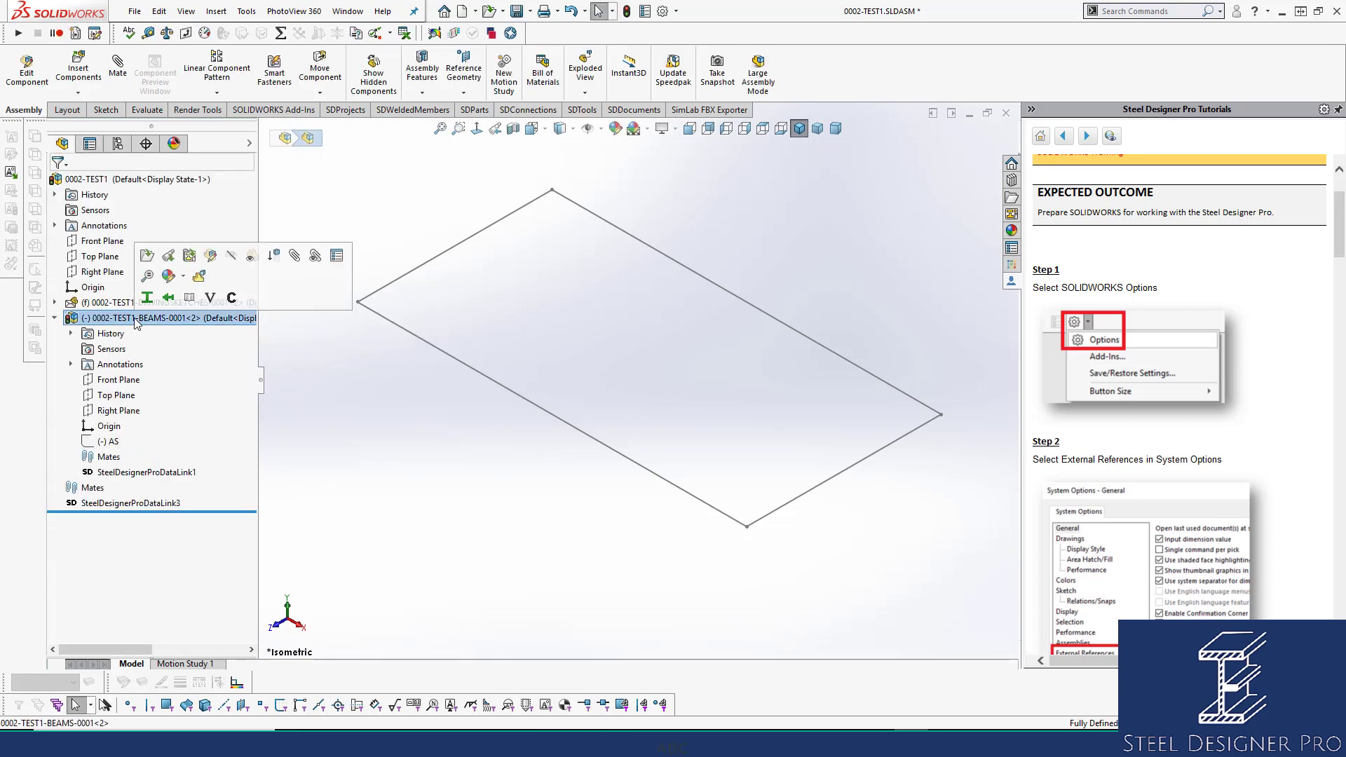
{"action": "left_click", "coordinate": [110, 442]}
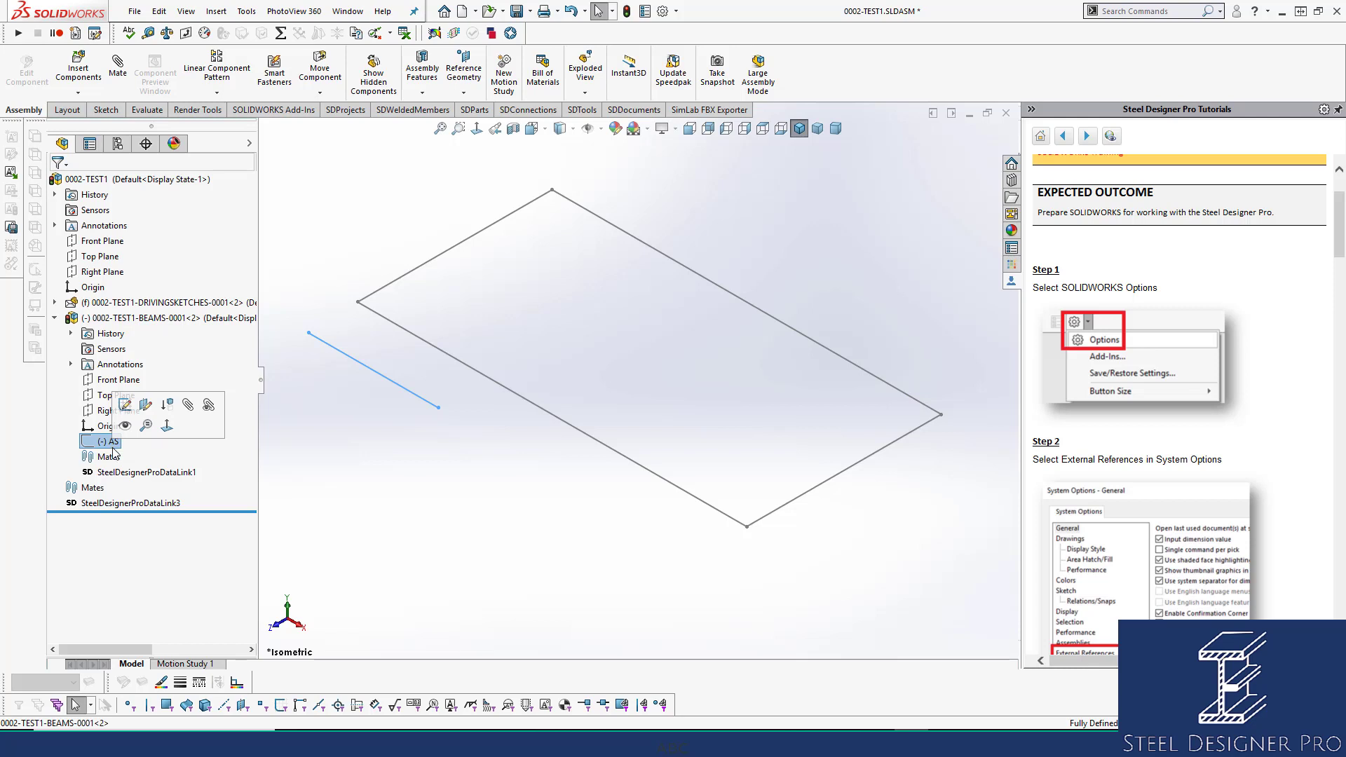
{"action": "key", "text": "Delete"}
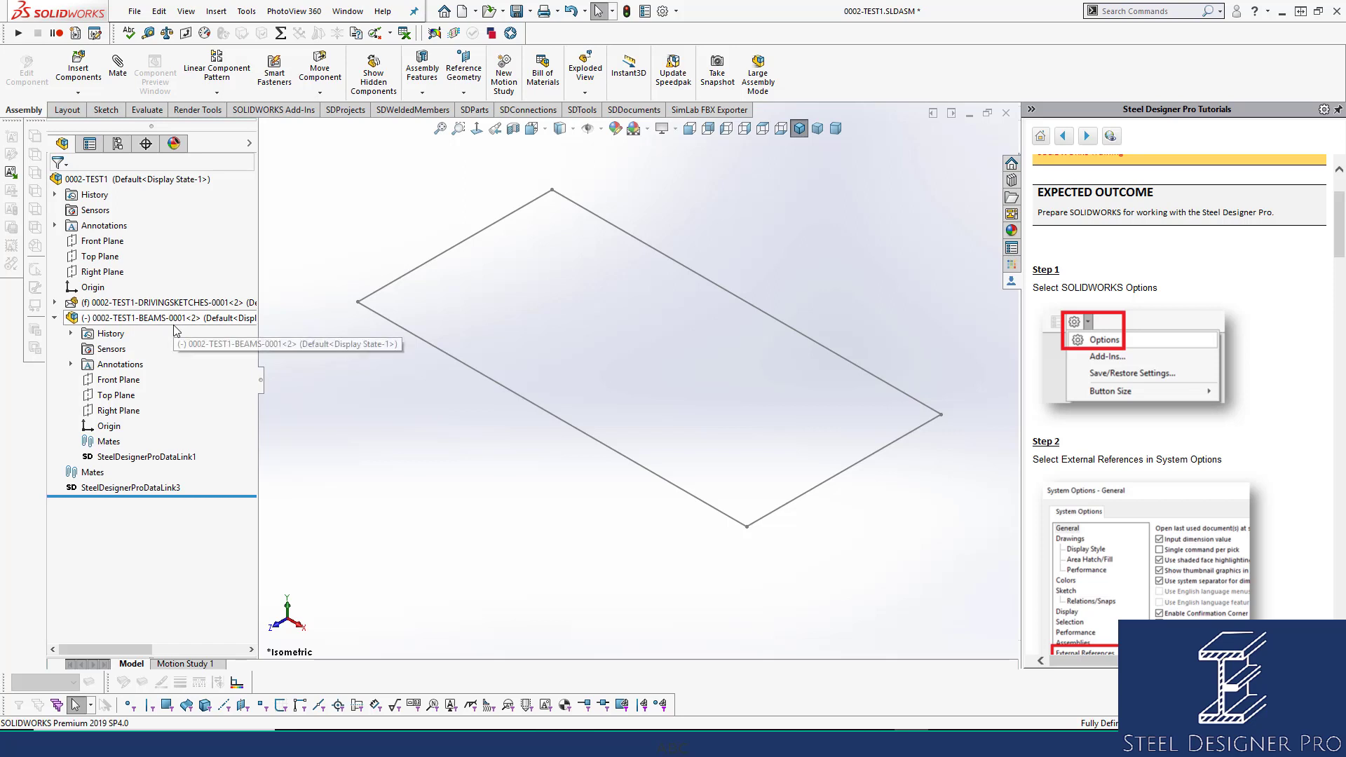
{"action": "left_click", "coordinate": [176, 322]}
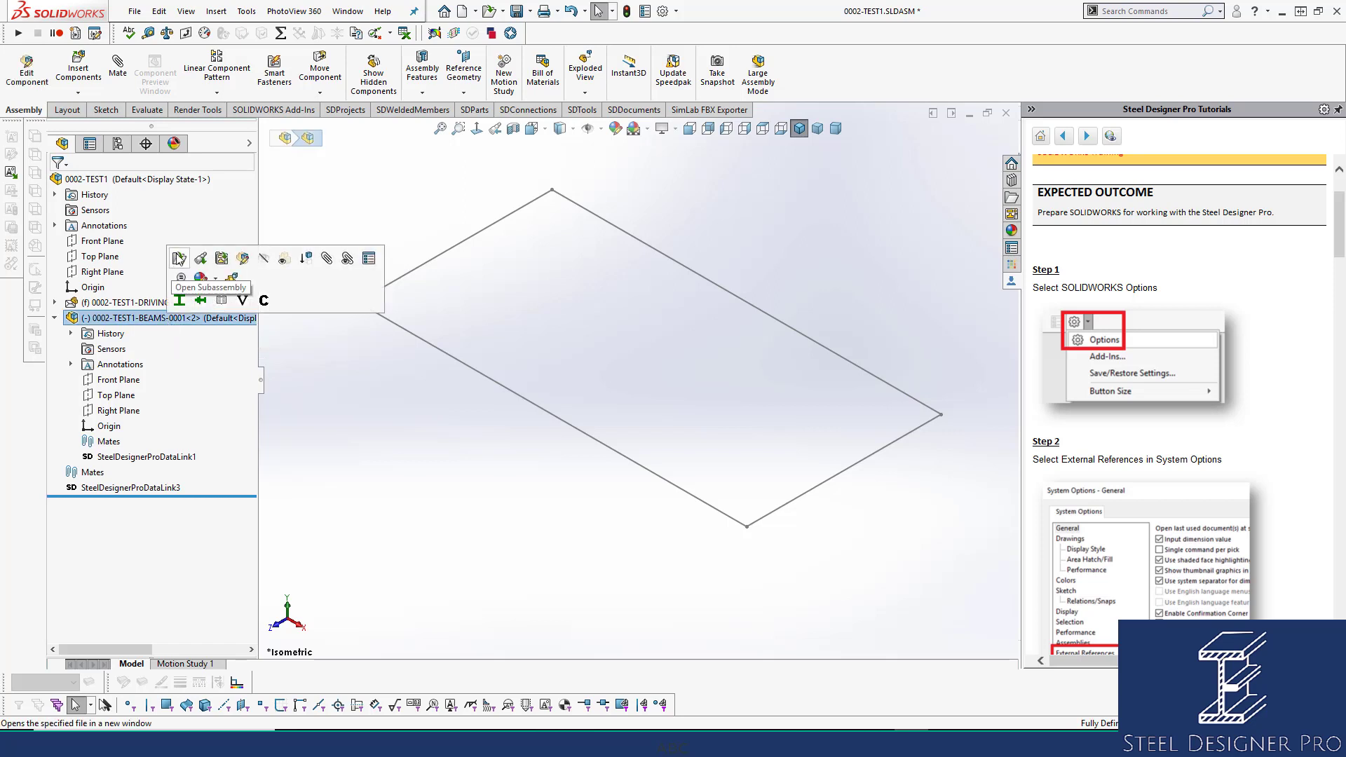
Open 0002-TEST1-BEAMS-0001 in its own window, save it, and select Top Plane.
{"action": "left_click", "coordinate": [179, 258]}
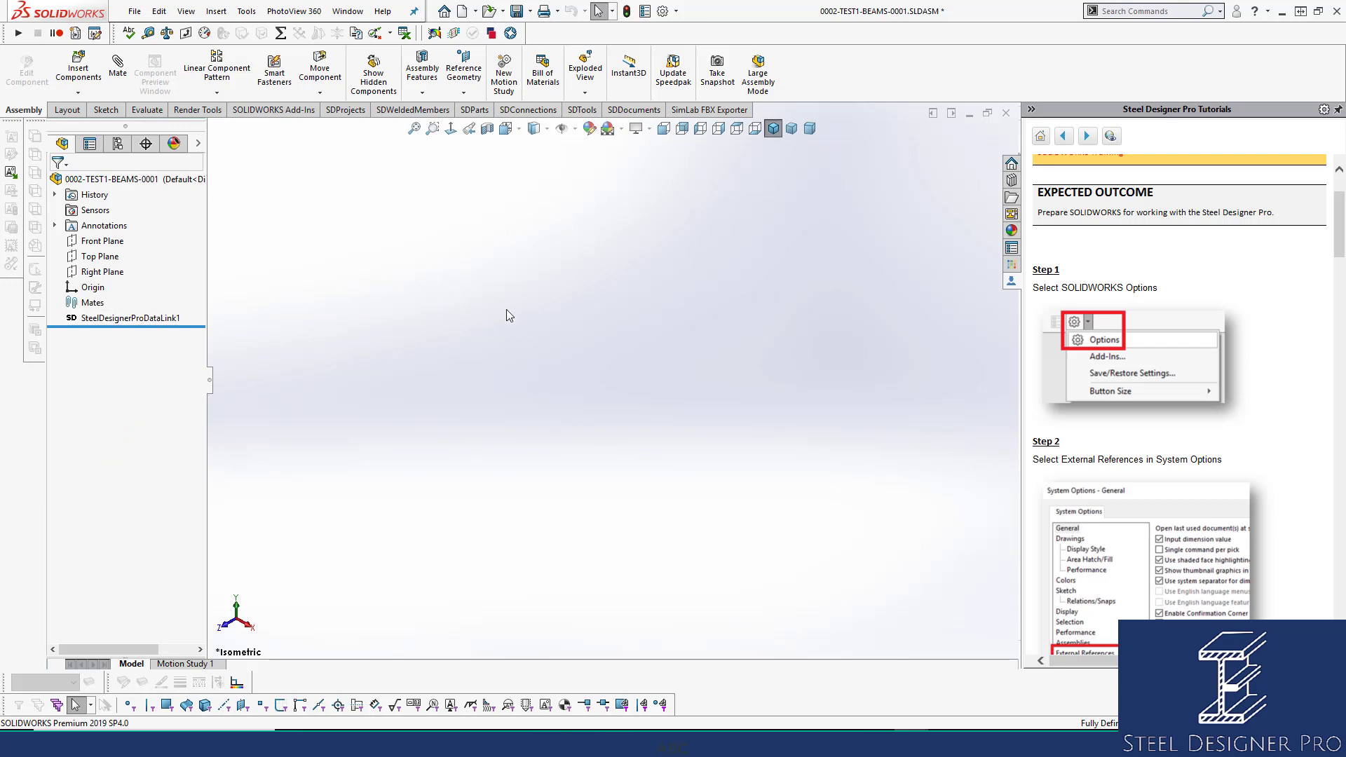
{"action": "key", "text": "ctrl+s"}
{"action": "left_click", "coordinate": [102, 259]}
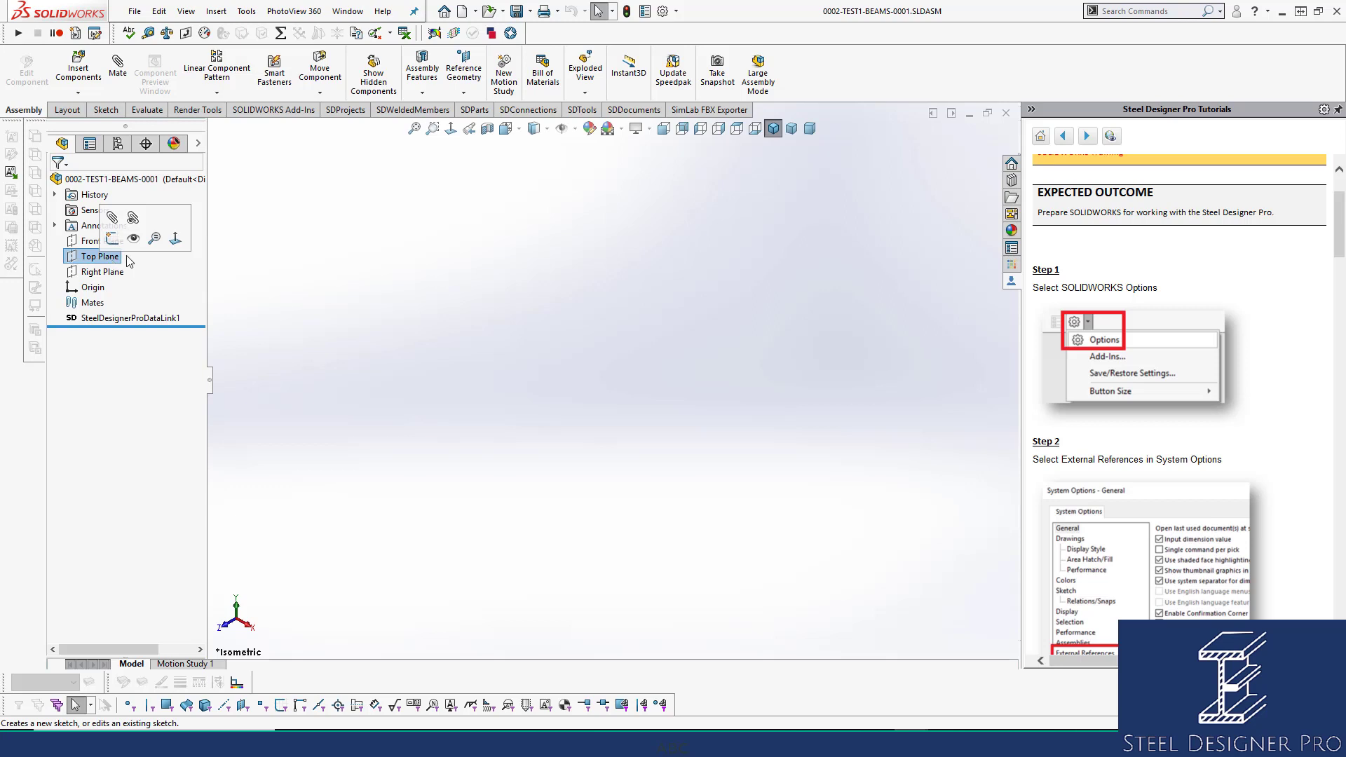
Sketch a horizontal line on the Top Plane from the origin, about 154.92 mm long.
{"action": "key", "text": "ctrl+8"}
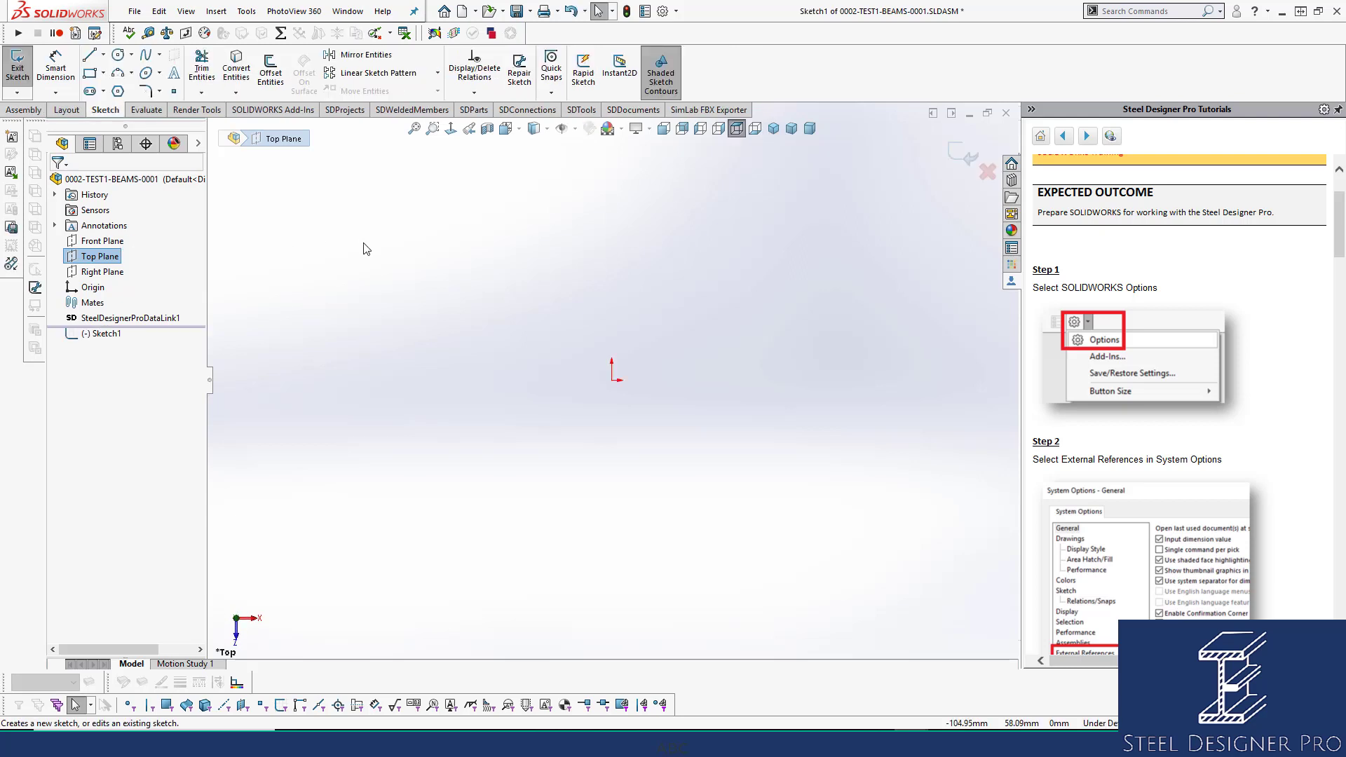
{"action": "key", "text": "l"}
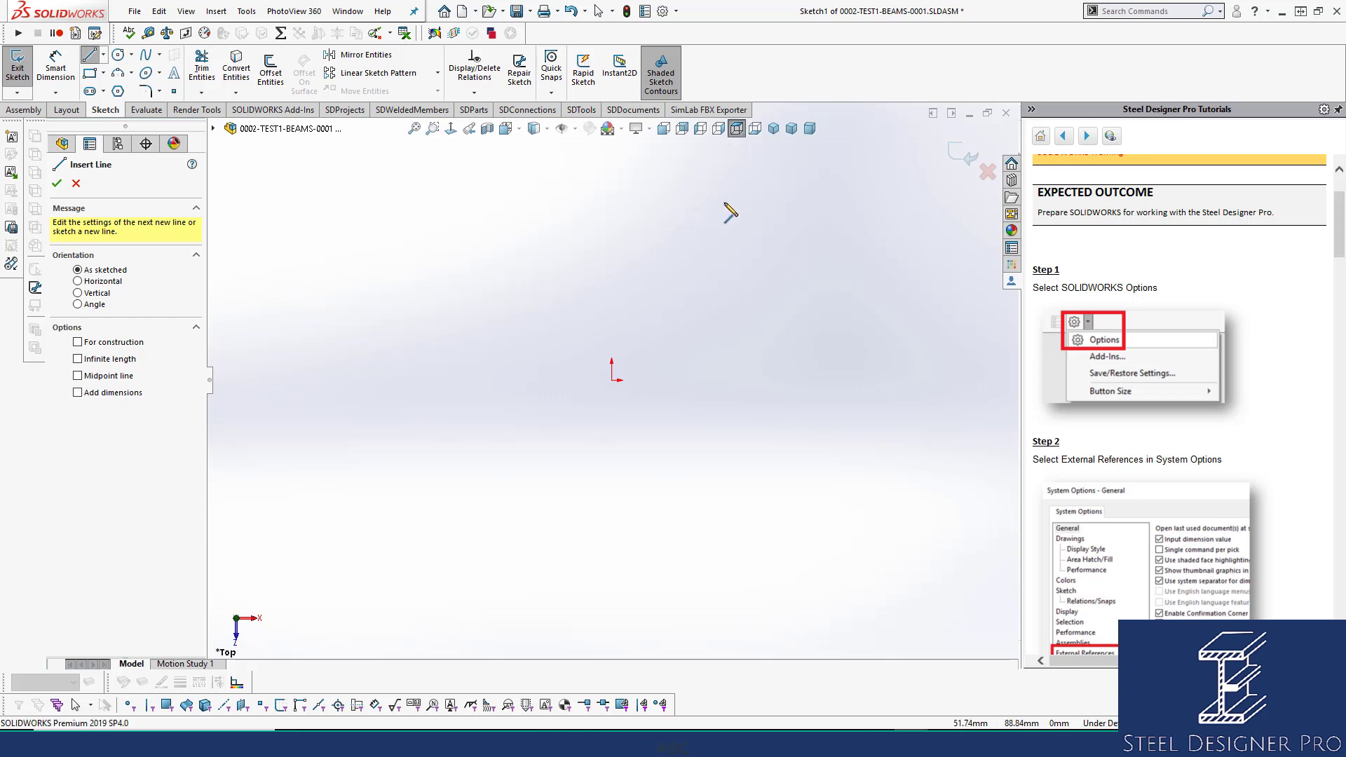
{"action": "left_click", "coordinate": [612, 381]}
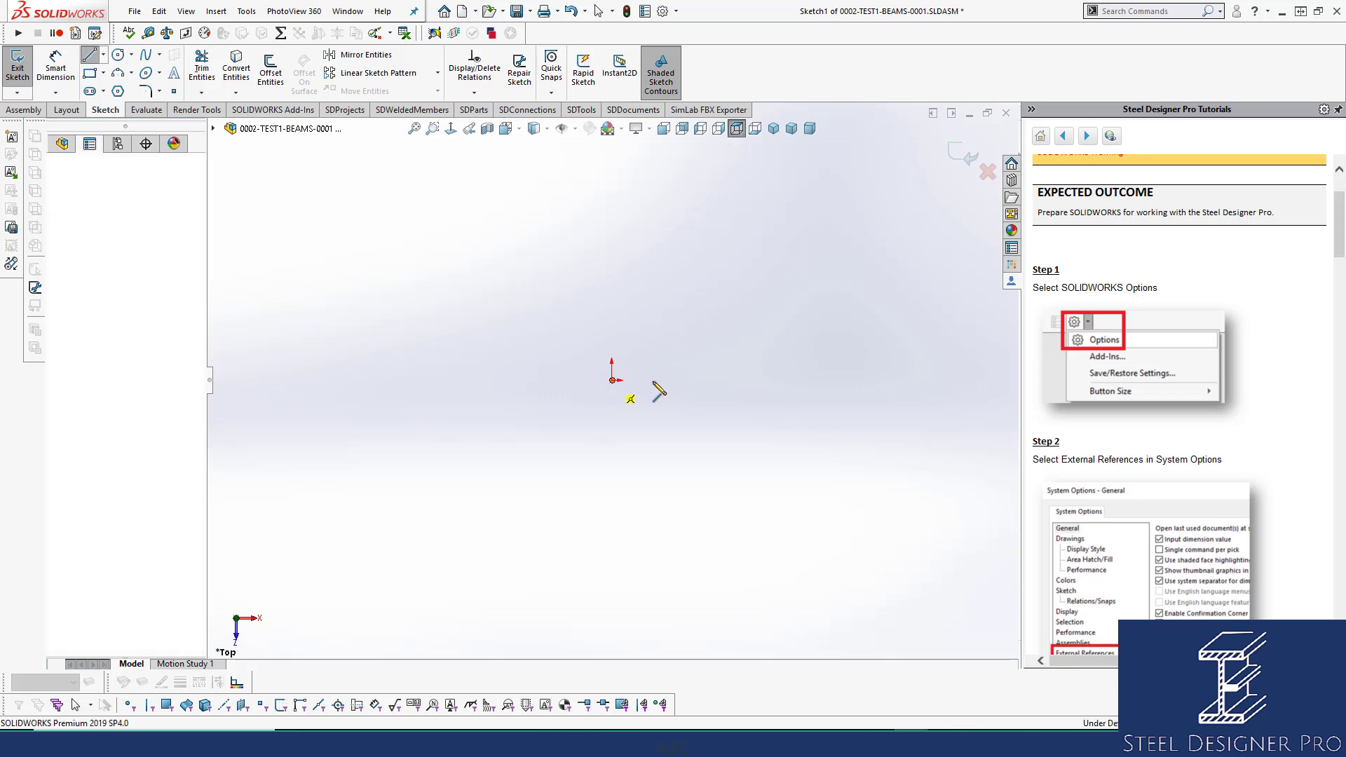
{"action": "left_click", "coordinate": [826, 380]}
{"action": "left_click", "coordinate": [979, 381]}
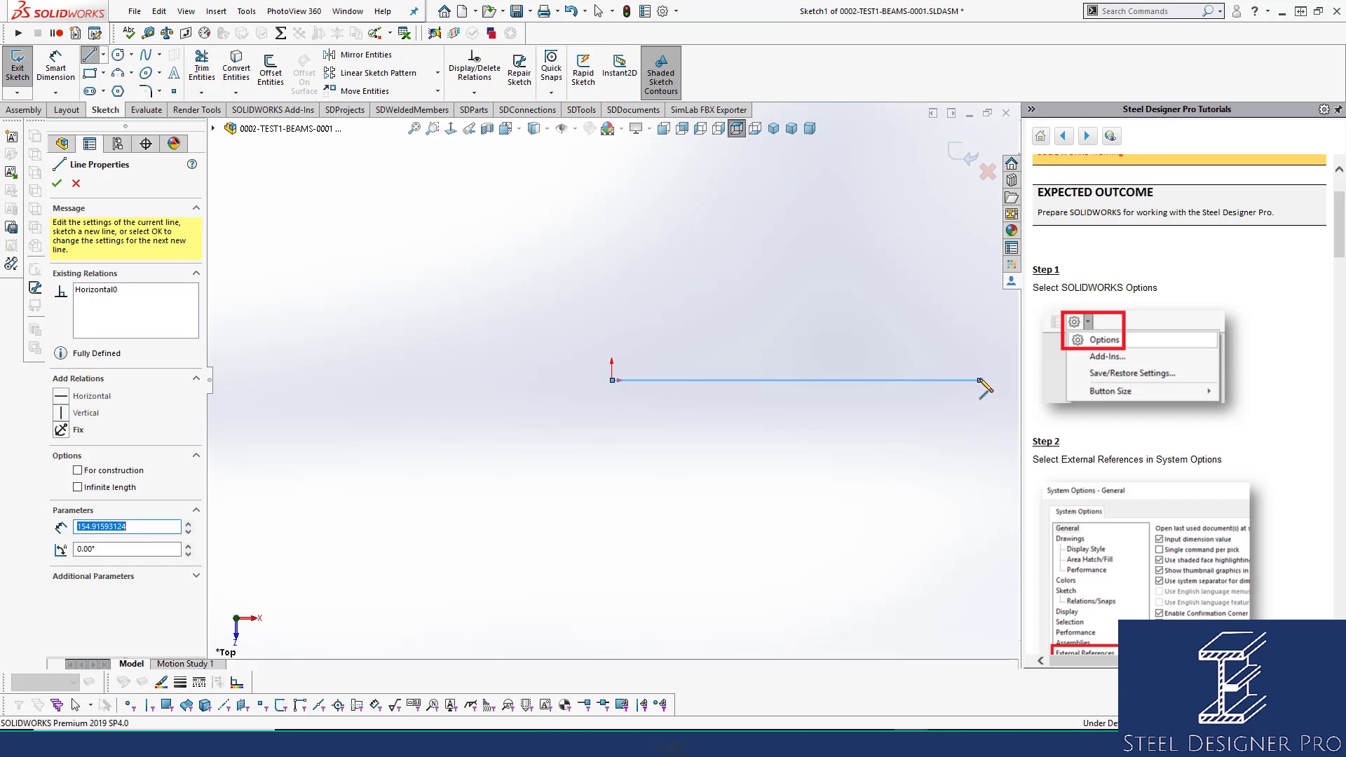
{"action": "key", "text": "Escape"}
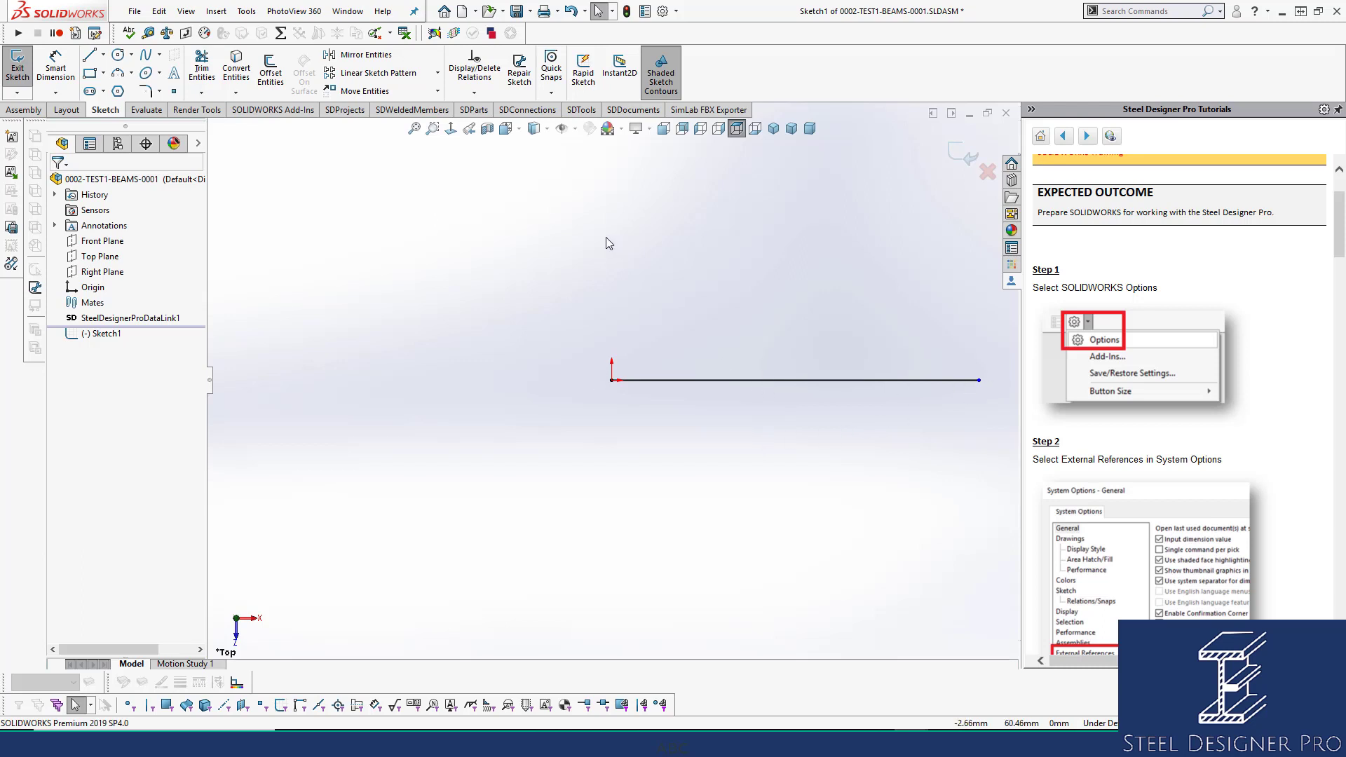
Check the line in Line Properties, then deselect it.
{"action": "left_click", "coordinate": [764, 381]}
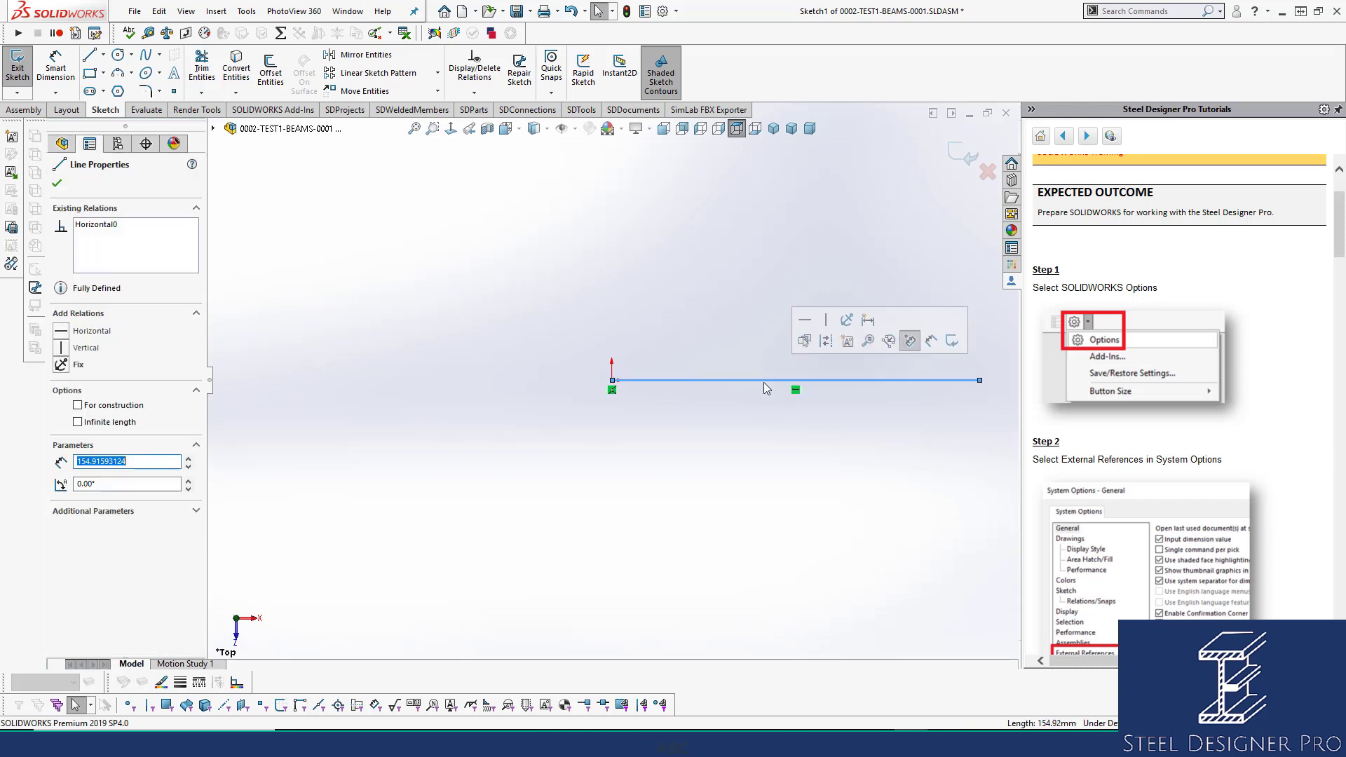
{"action": "left_click", "coordinate": [533, 196]}
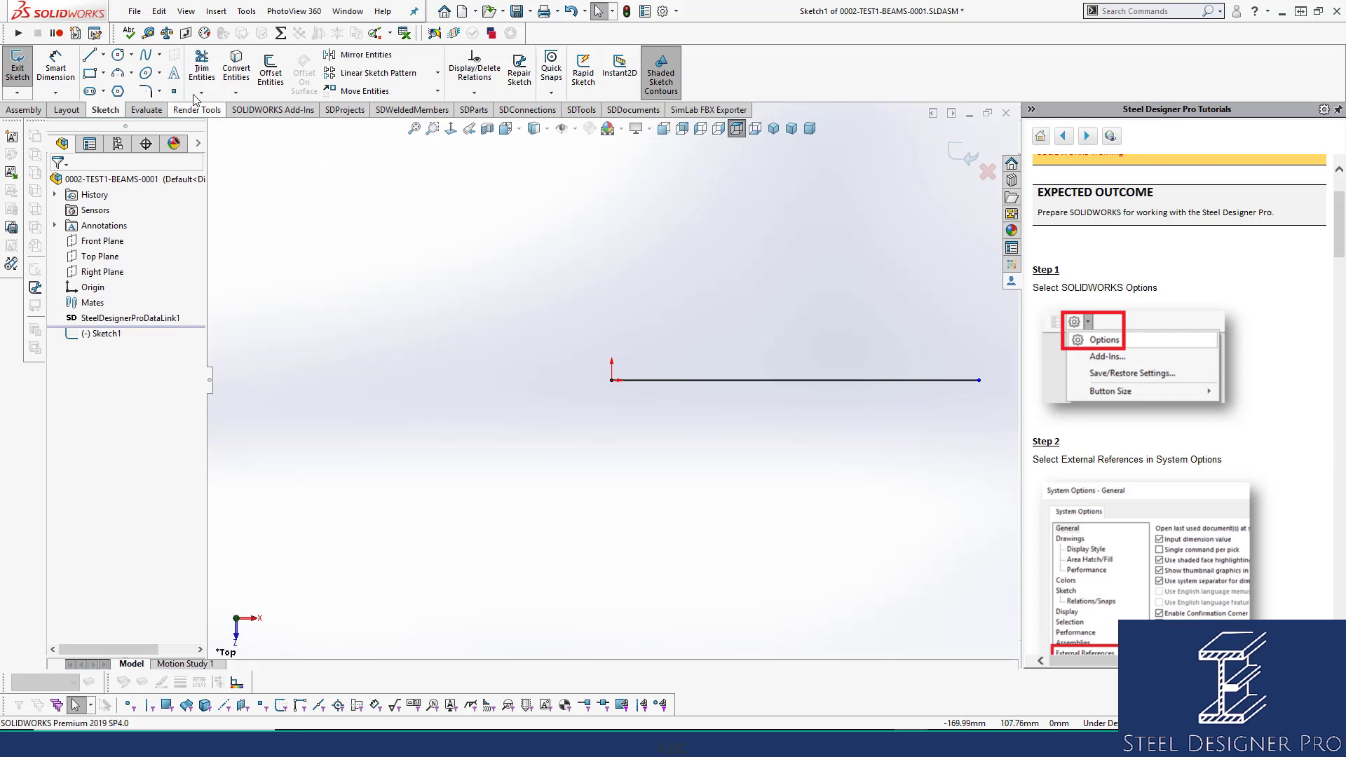
{"action": "right_click", "coordinate": [714, 33]}
{"action": "left_click", "coordinate": [914, 394]}
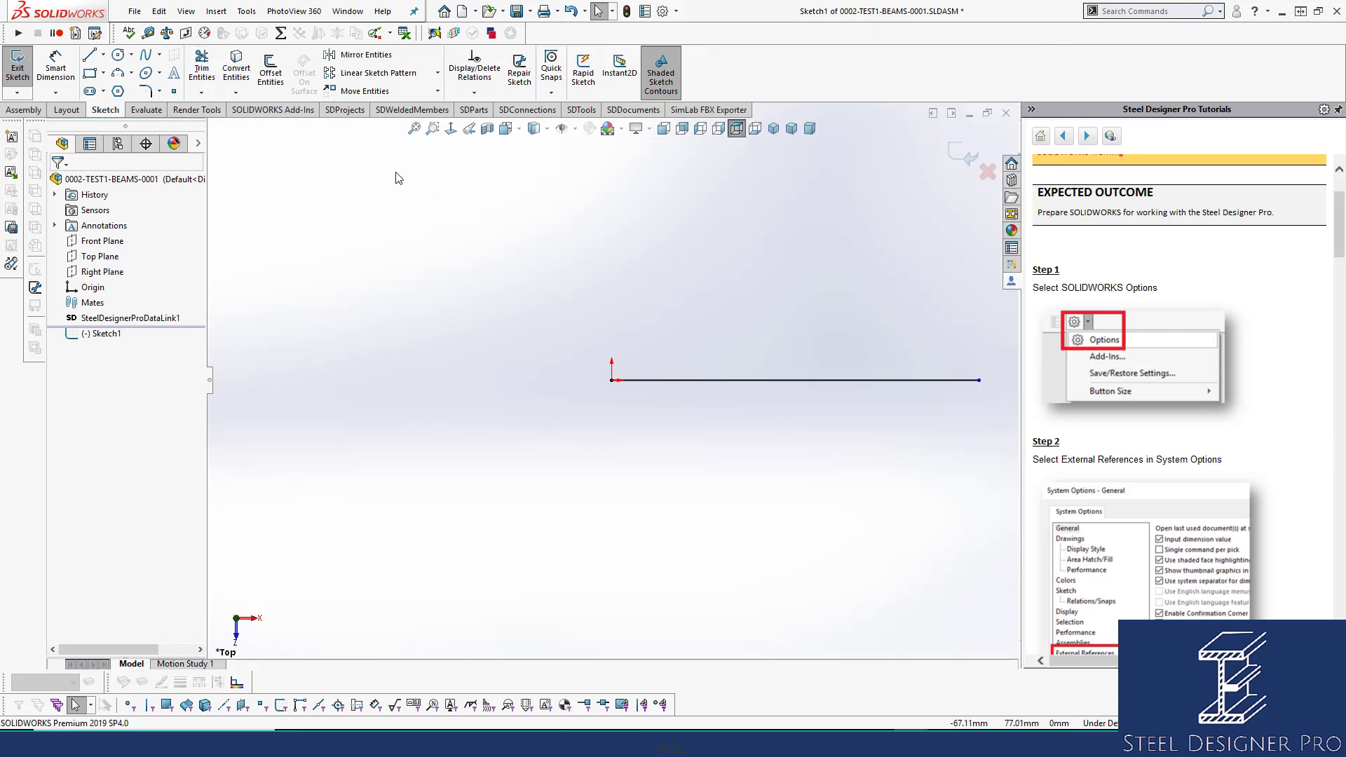
Exit Sketch1 and measure Line1@Sketch1, which reads 154.92 mm long.
{"action": "left_click", "coordinate": [147, 33]}
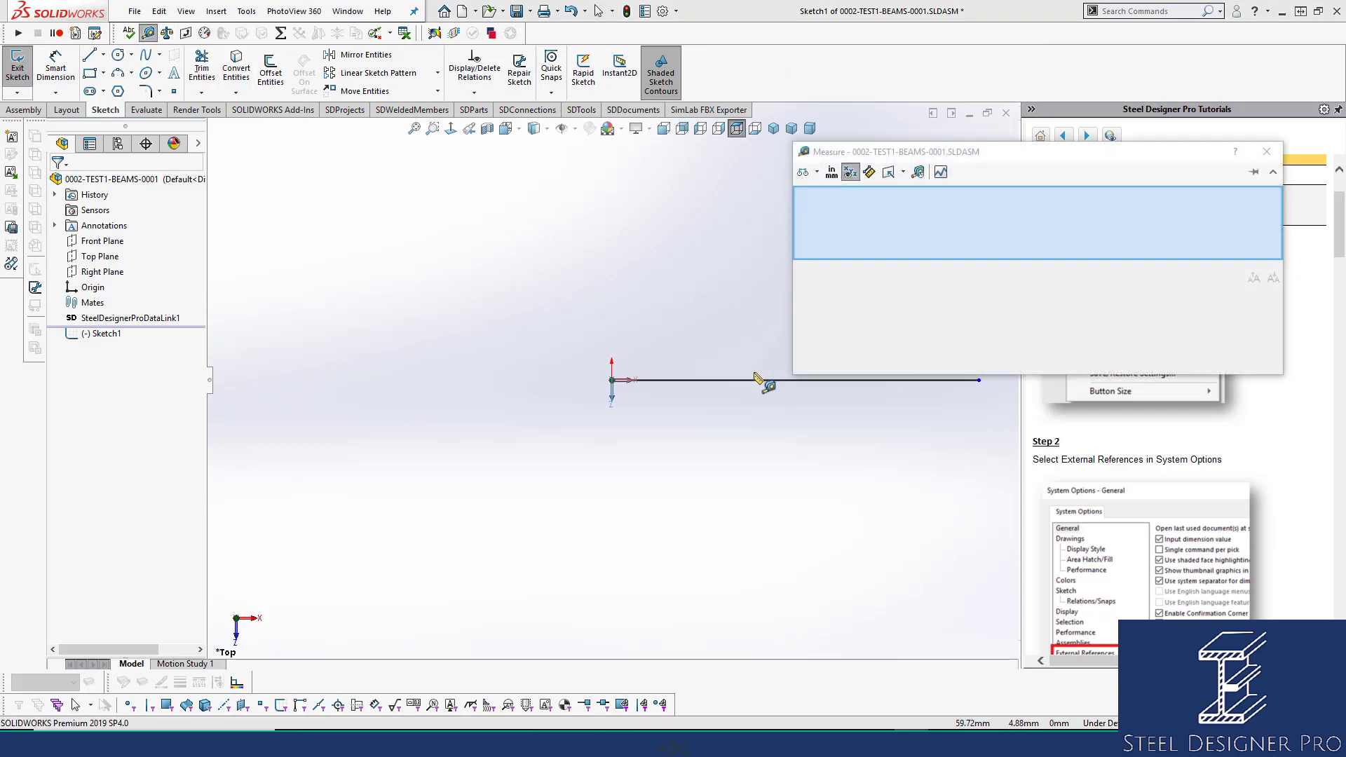
{"action": "left_click", "coordinate": [1266, 152]}
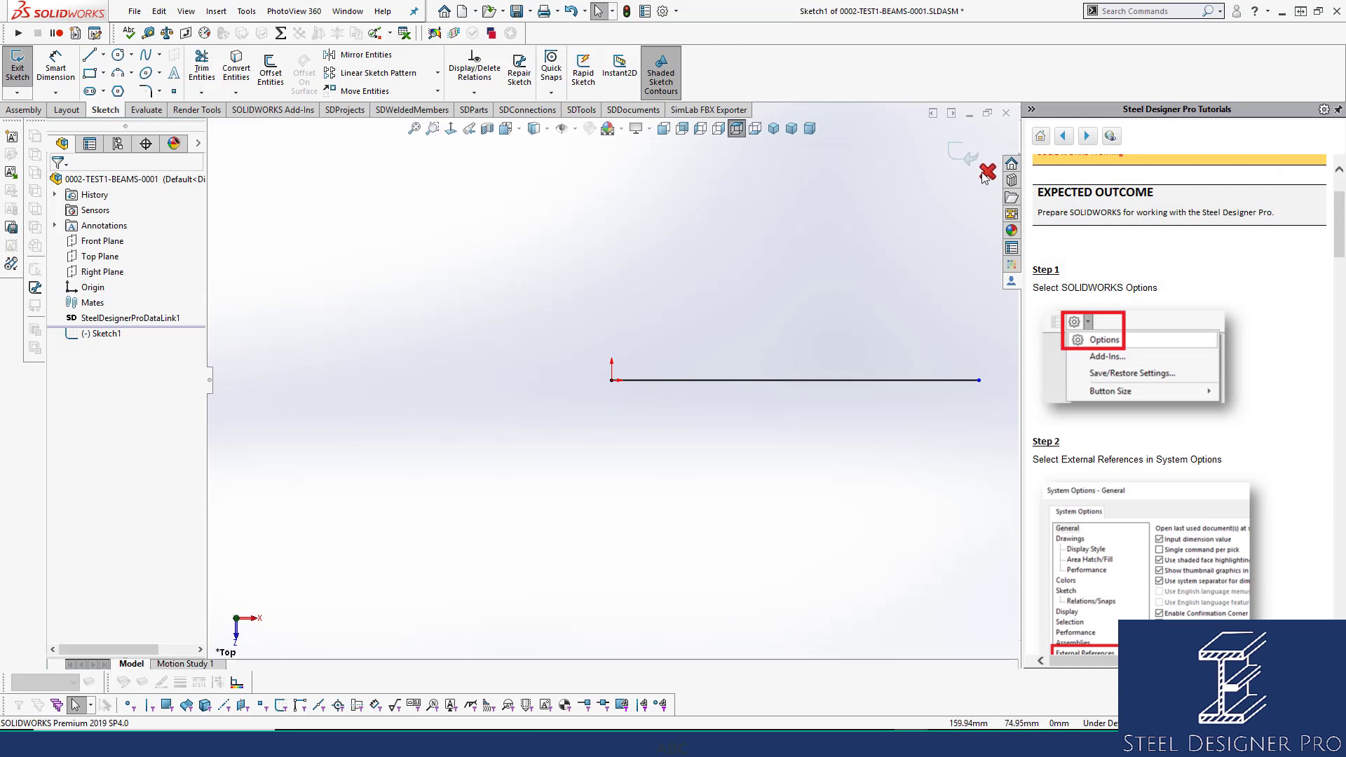
{"action": "left_click", "coordinate": [701, 380]}
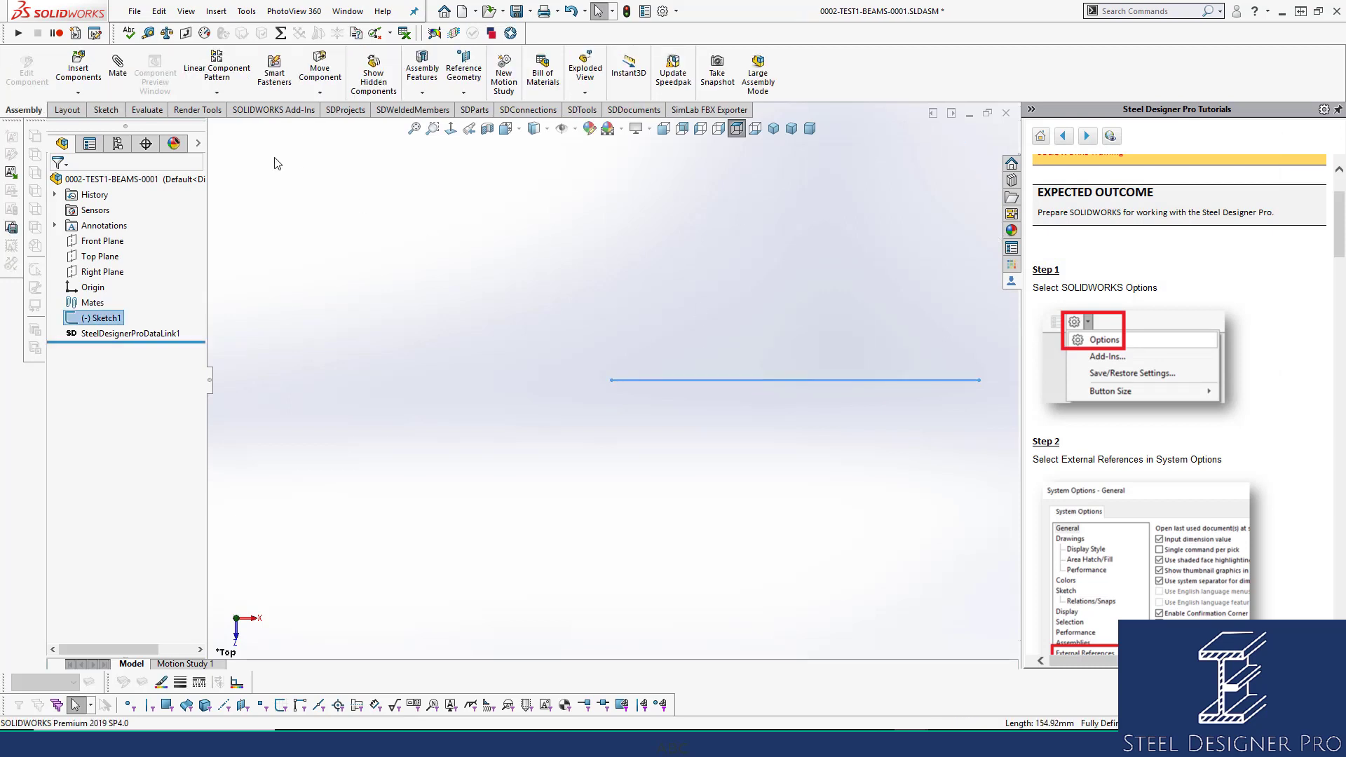
{"action": "left_click", "coordinate": [148, 33]}
{"action": "left_click", "coordinate": [817, 196]}
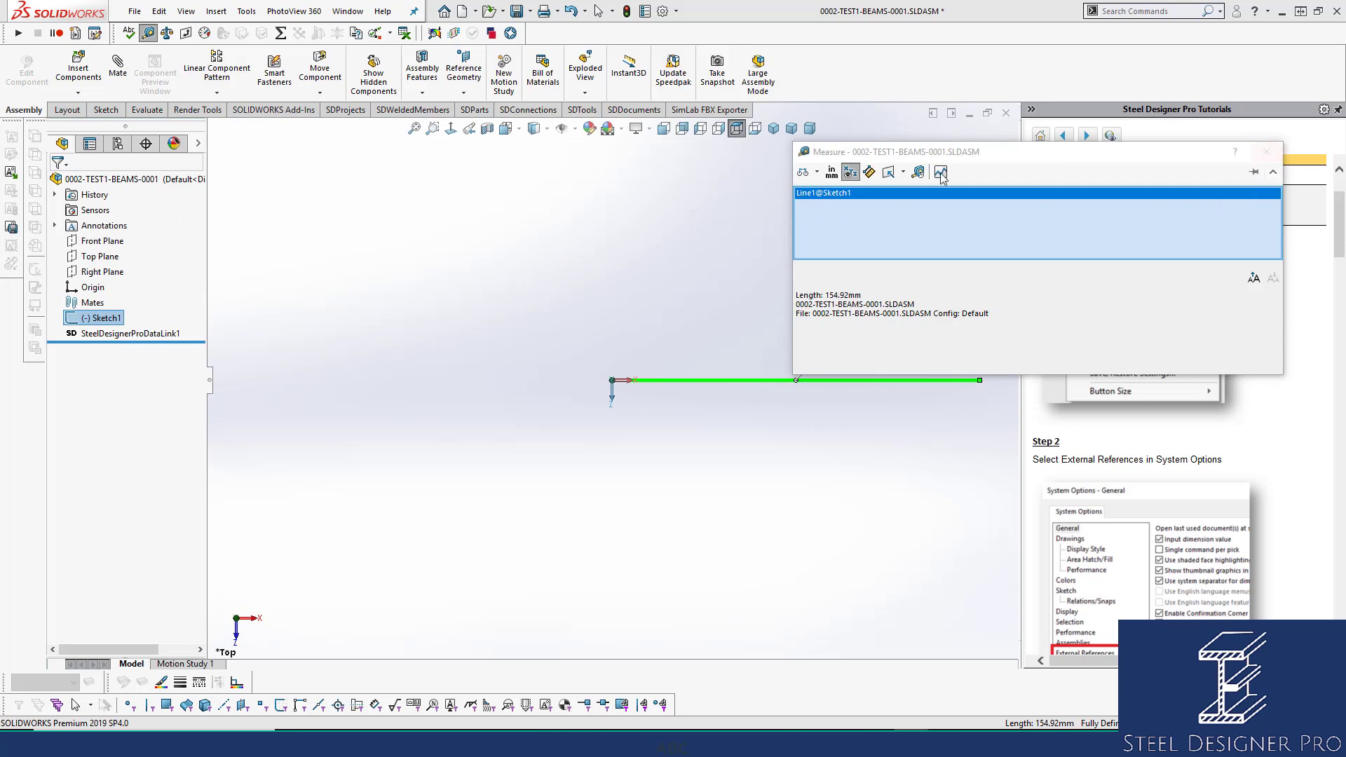
Reopen Sketch1 and set its line length to 3000 mm.
{"action": "left_click", "coordinate": [1279, 156]}
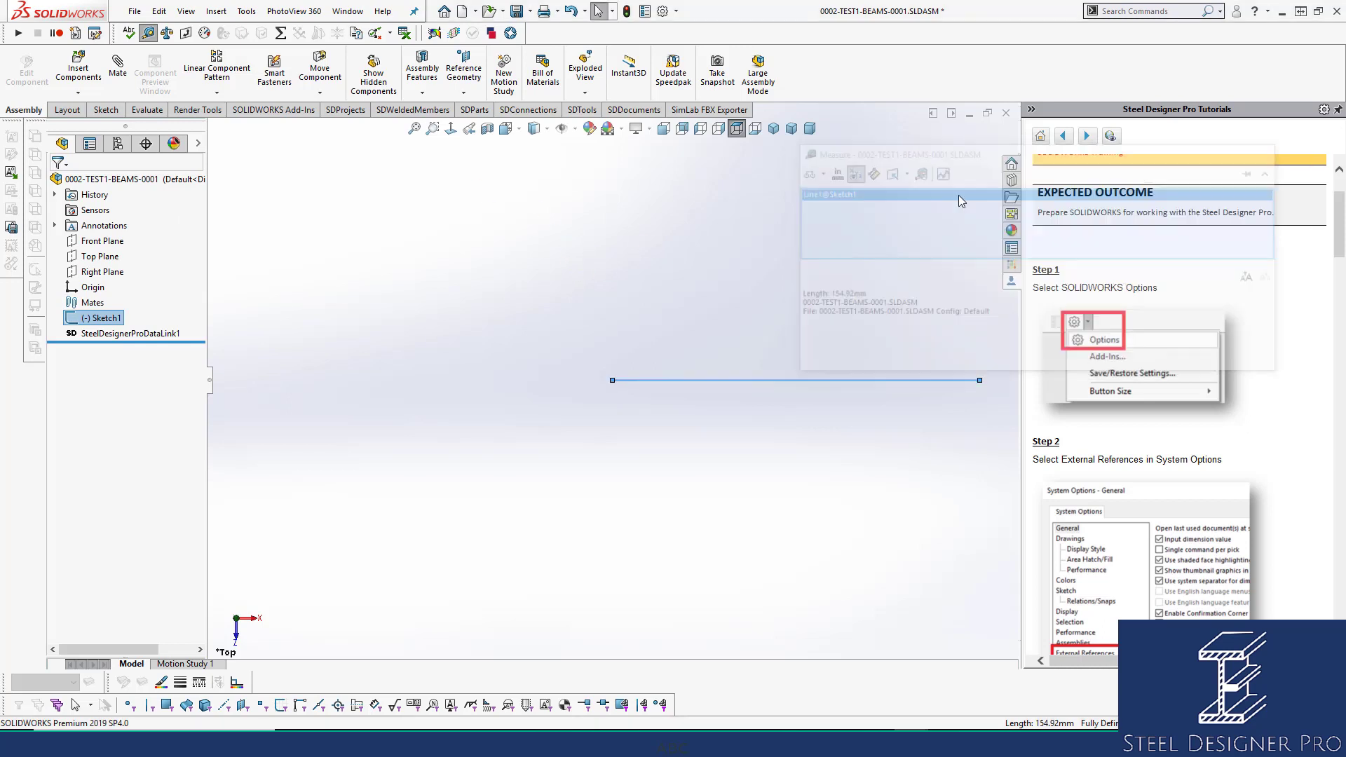
{"action": "left_click", "coordinate": [105, 318]}
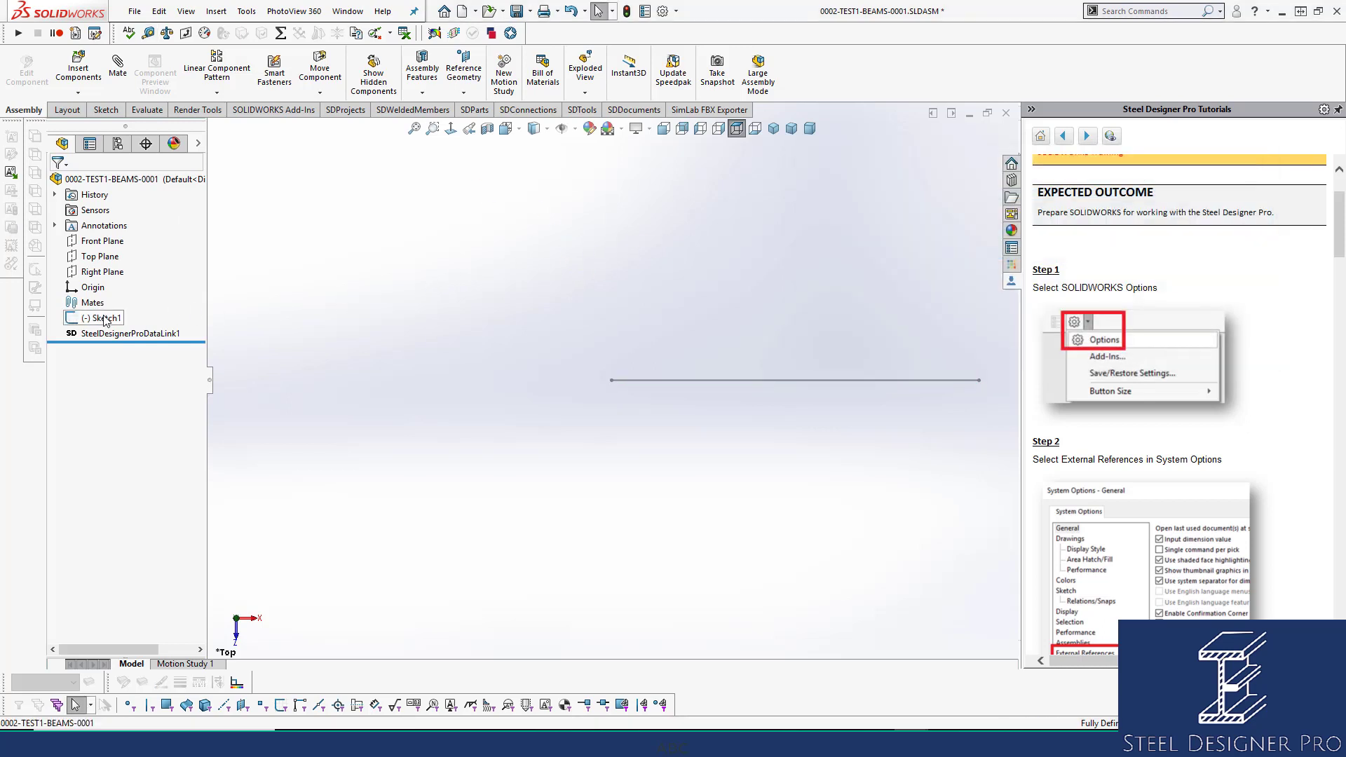
{"action": "left_click", "coordinate": [116, 275]}
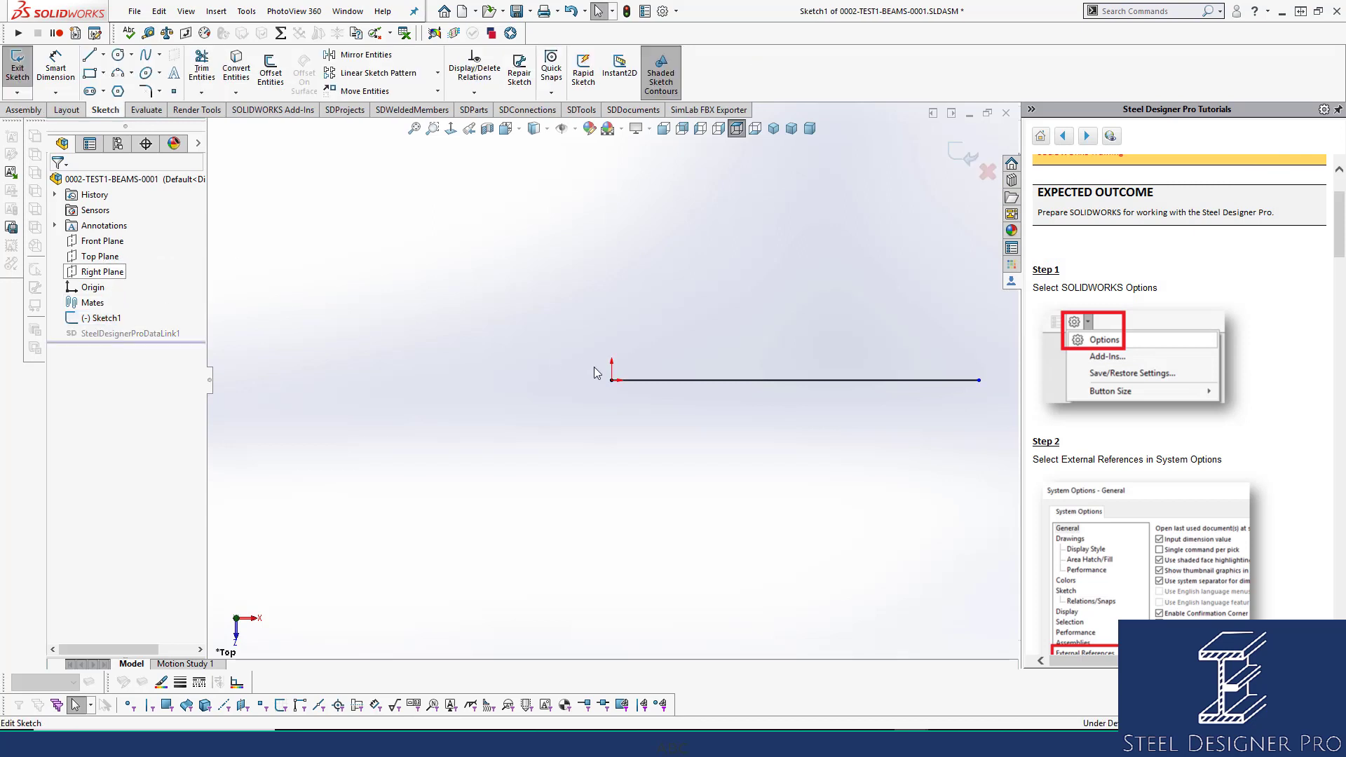
{"action": "left_click", "coordinate": [634, 380]}
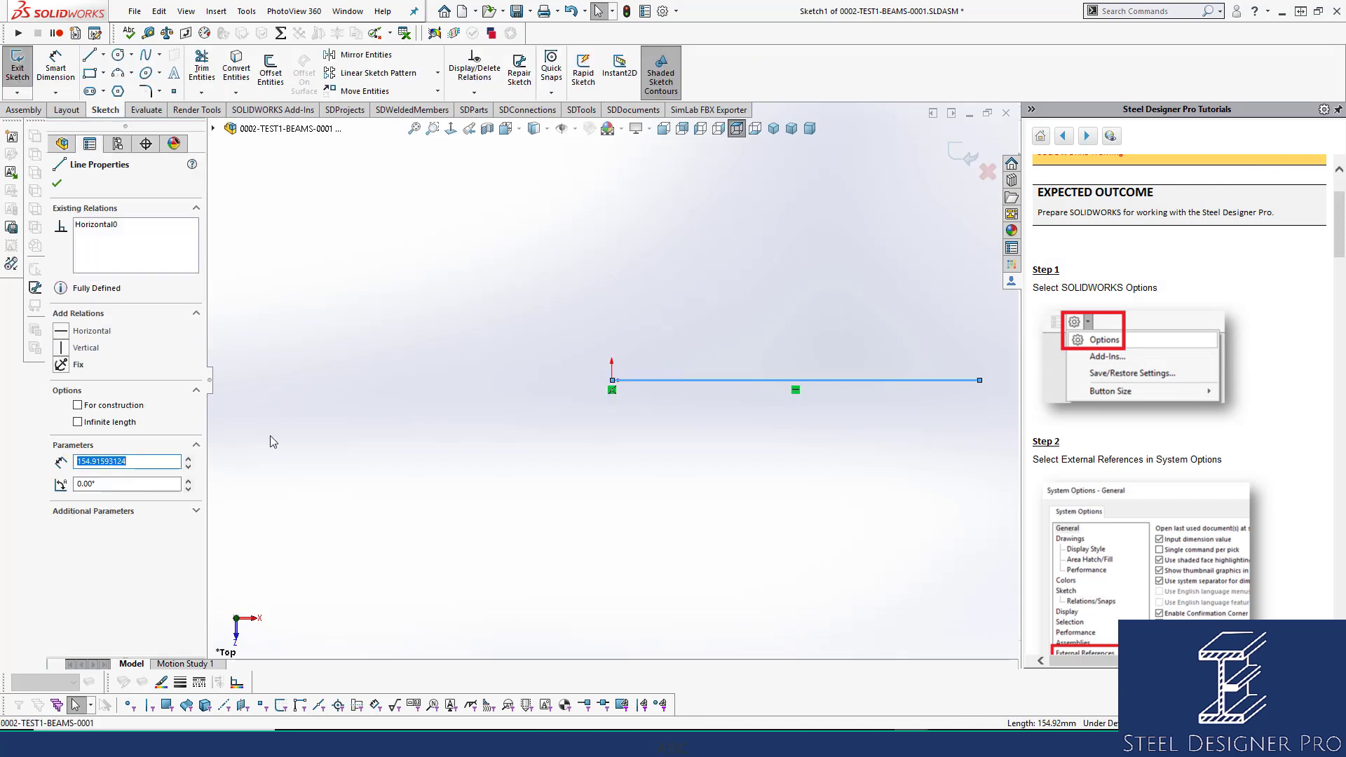
{"action": "type", "text": "3000"}
{"action": "key", "text": "Return"}
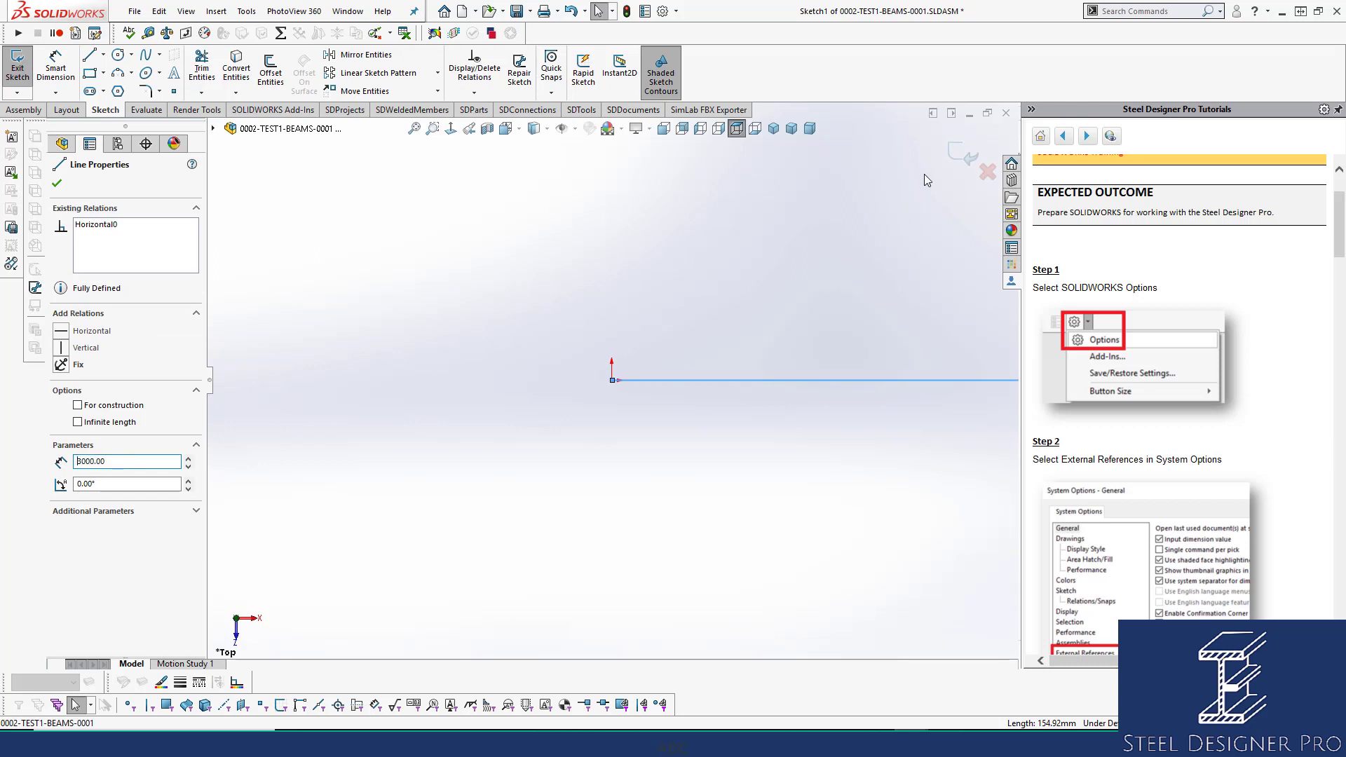
Check the line's Horizontal relation, exit the sketch and select Sketch1 for renaming.
{"action": "left_click", "coordinate": [688, 241]}
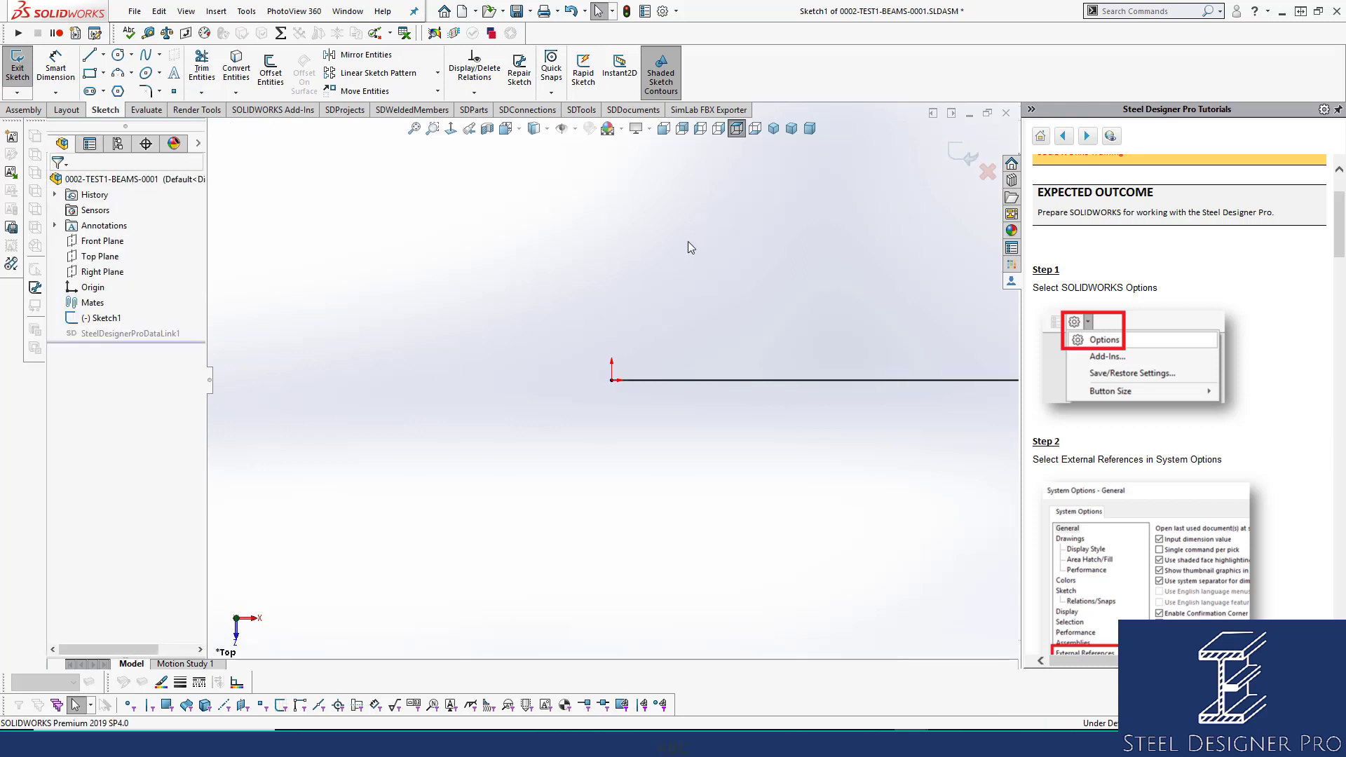
{"action": "left_click", "coordinate": [712, 381]}
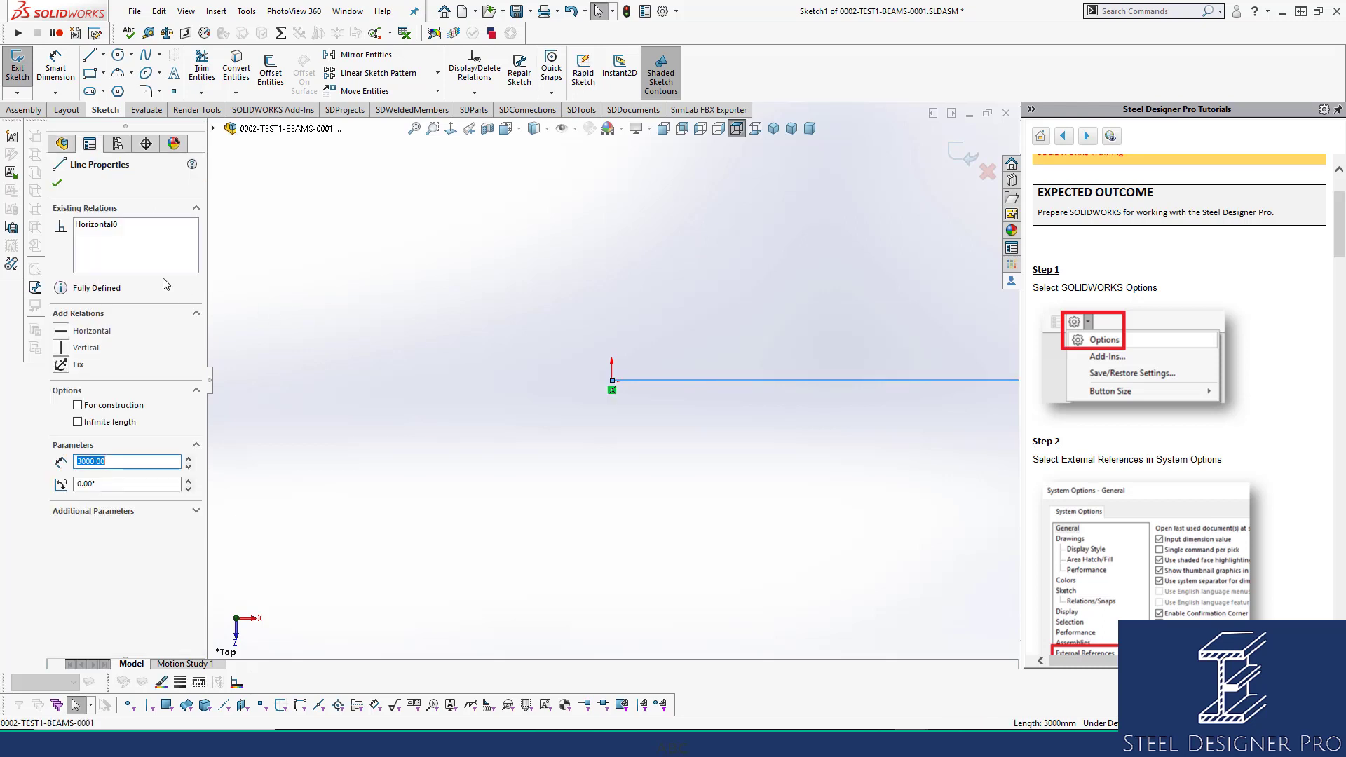
{"action": "left_click", "coordinate": [113, 228]}
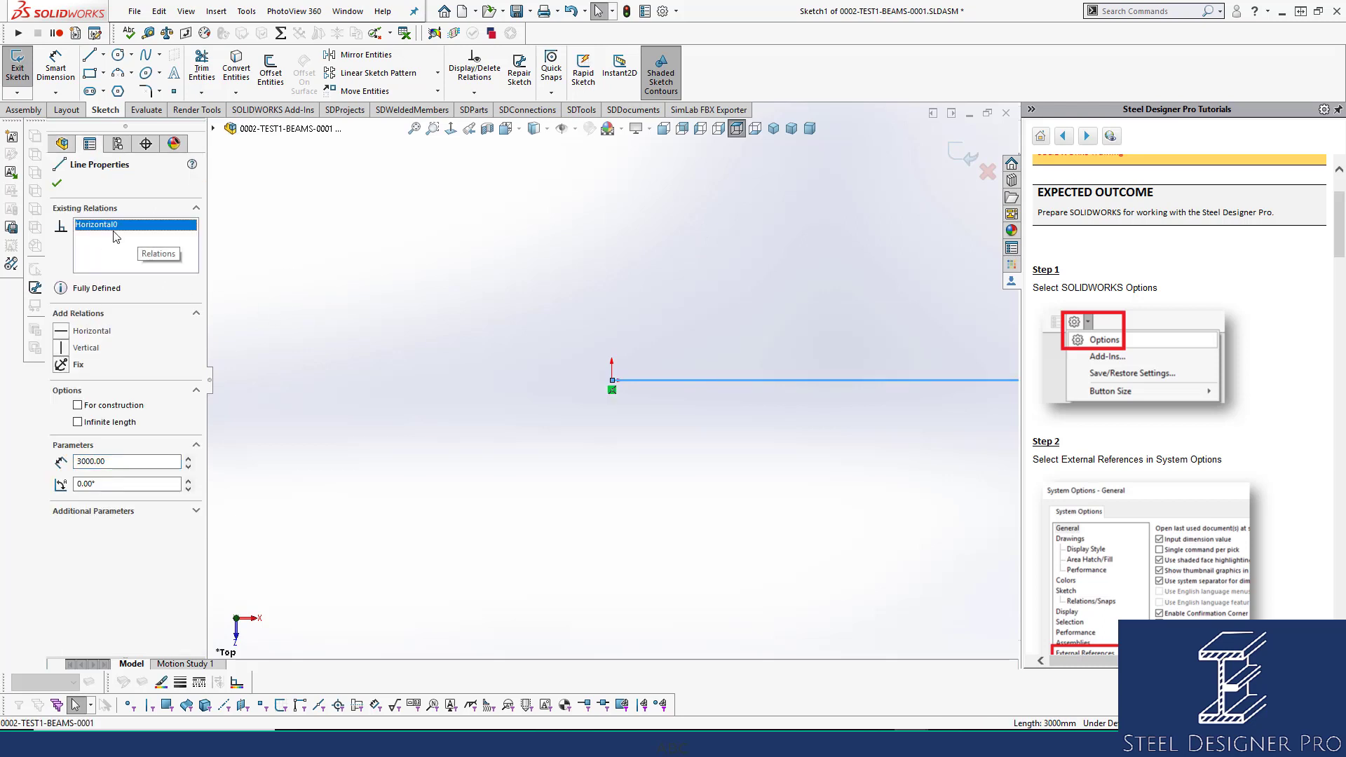
{"action": "left_click", "coordinate": [57, 184]}
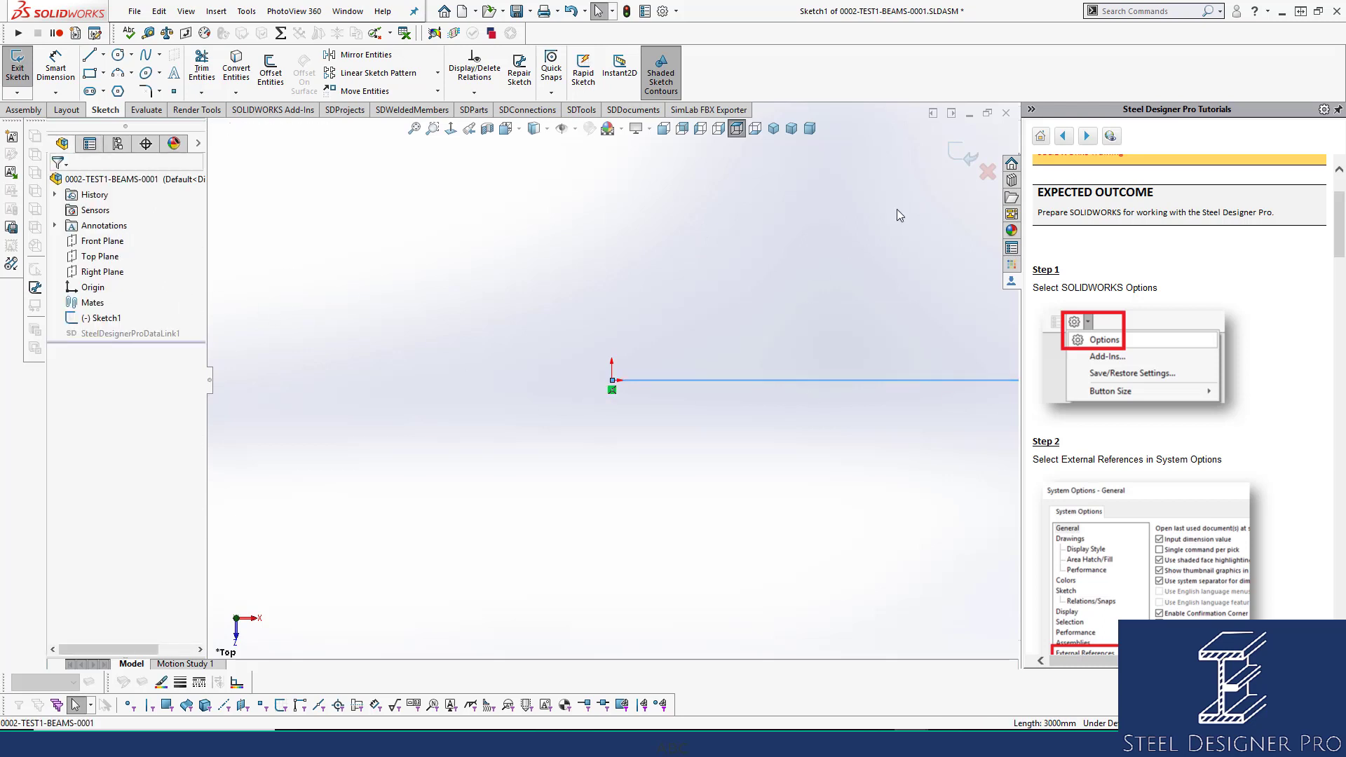
{"action": "left_click", "coordinate": [954, 151]}
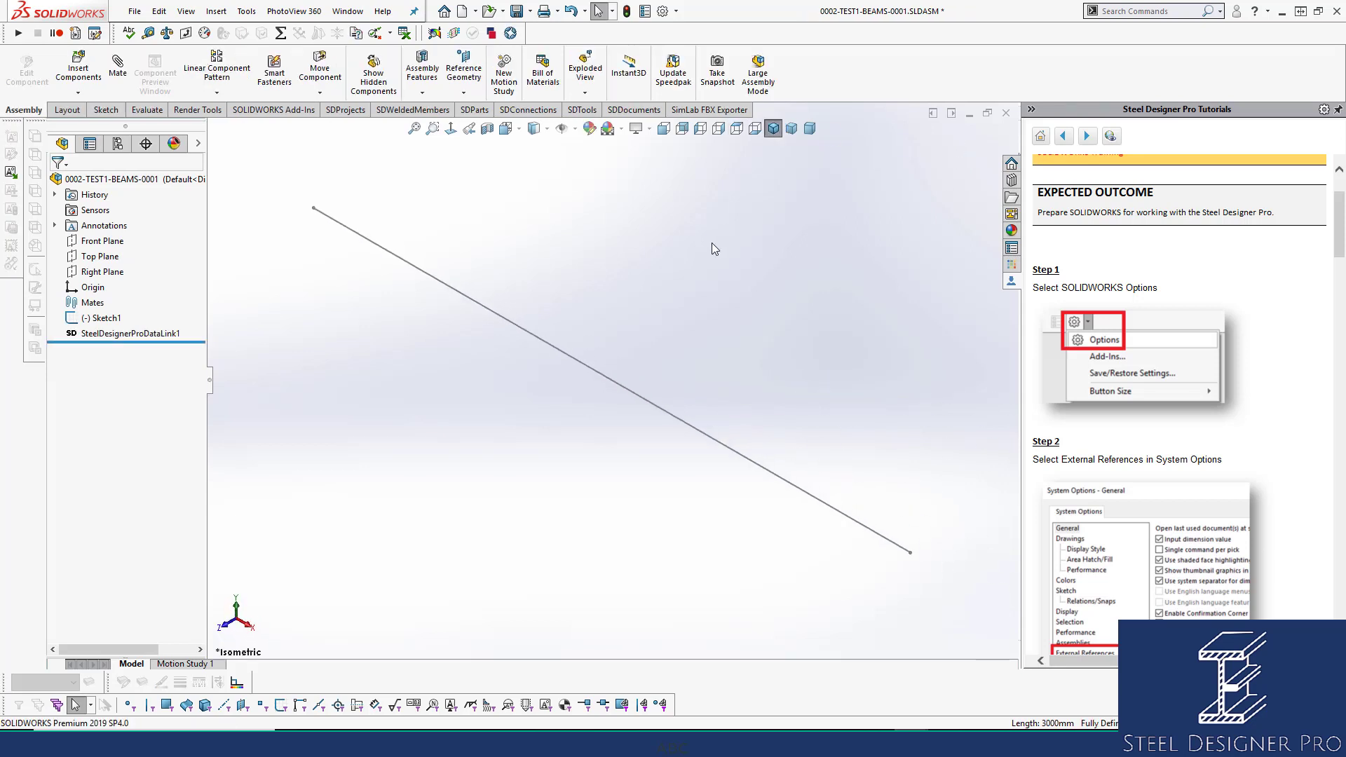
{"action": "left_click", "coordinate": [95, 319]}
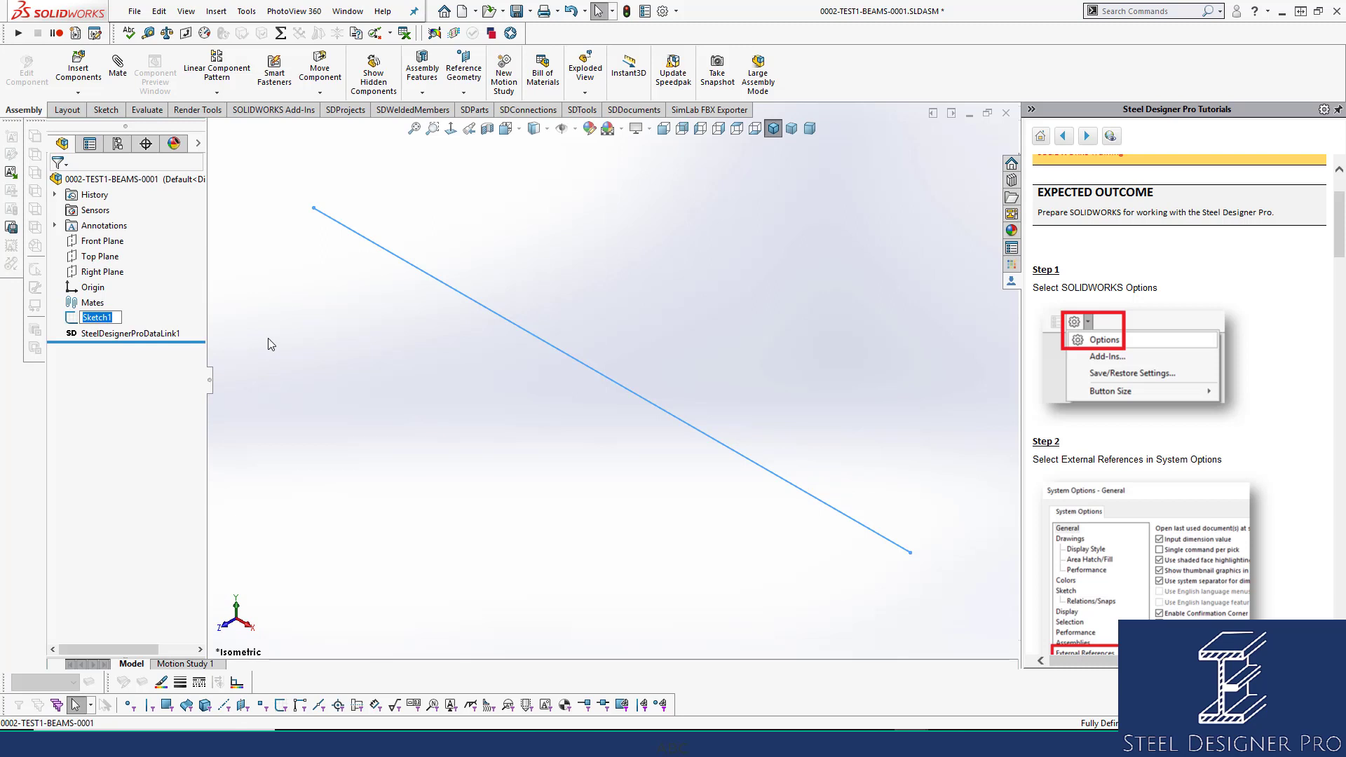
Rename Sketch1 to 'AS'.
{"action": "key", "text": "F2"}
{"action": "type", "text": "AS"}
{"action": "left_click", "coordinate": [316, 340]}
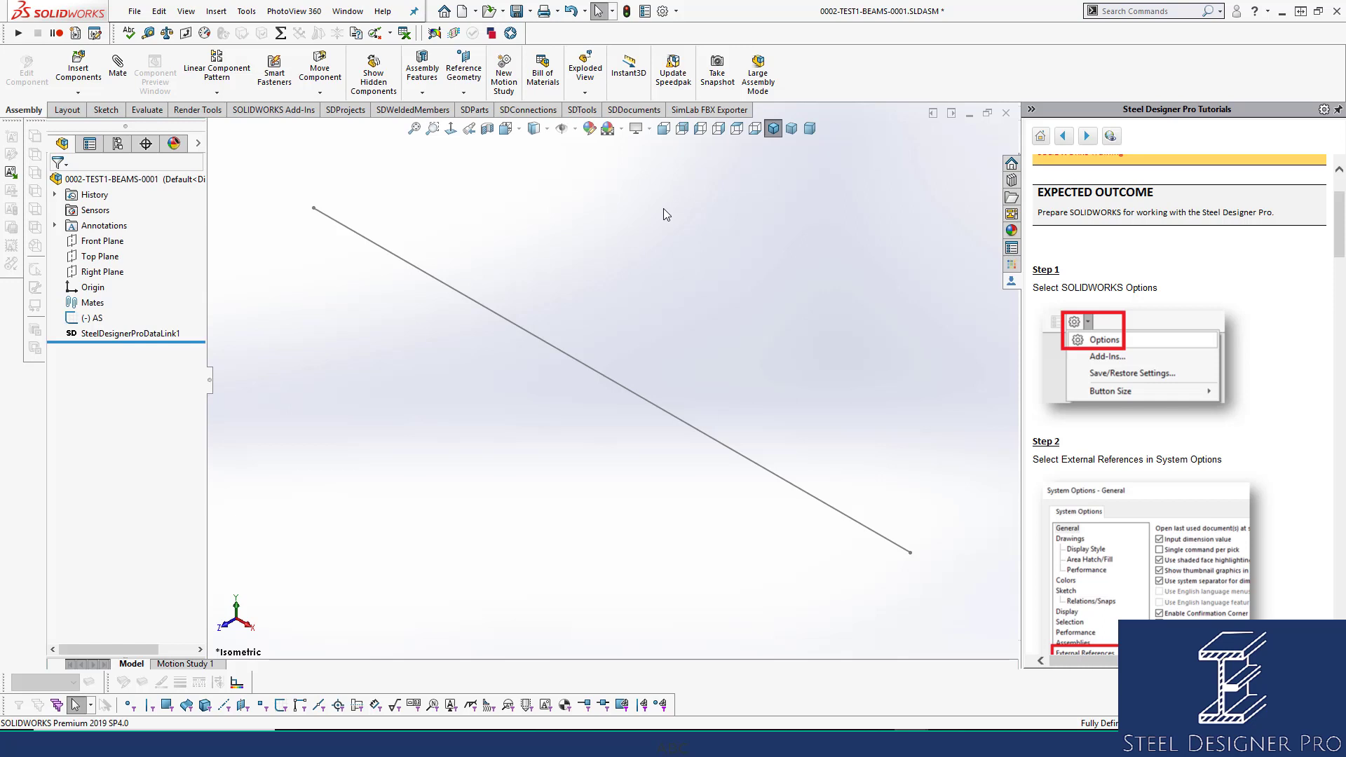
Save the assembly, zoom out and select the Top Plane.
{"action": "key", "text": "ctrl+s"}
{"action": "scroll", "coordinate": [589, 431], "scroll_direction": "up", "scroll_amount": 2}
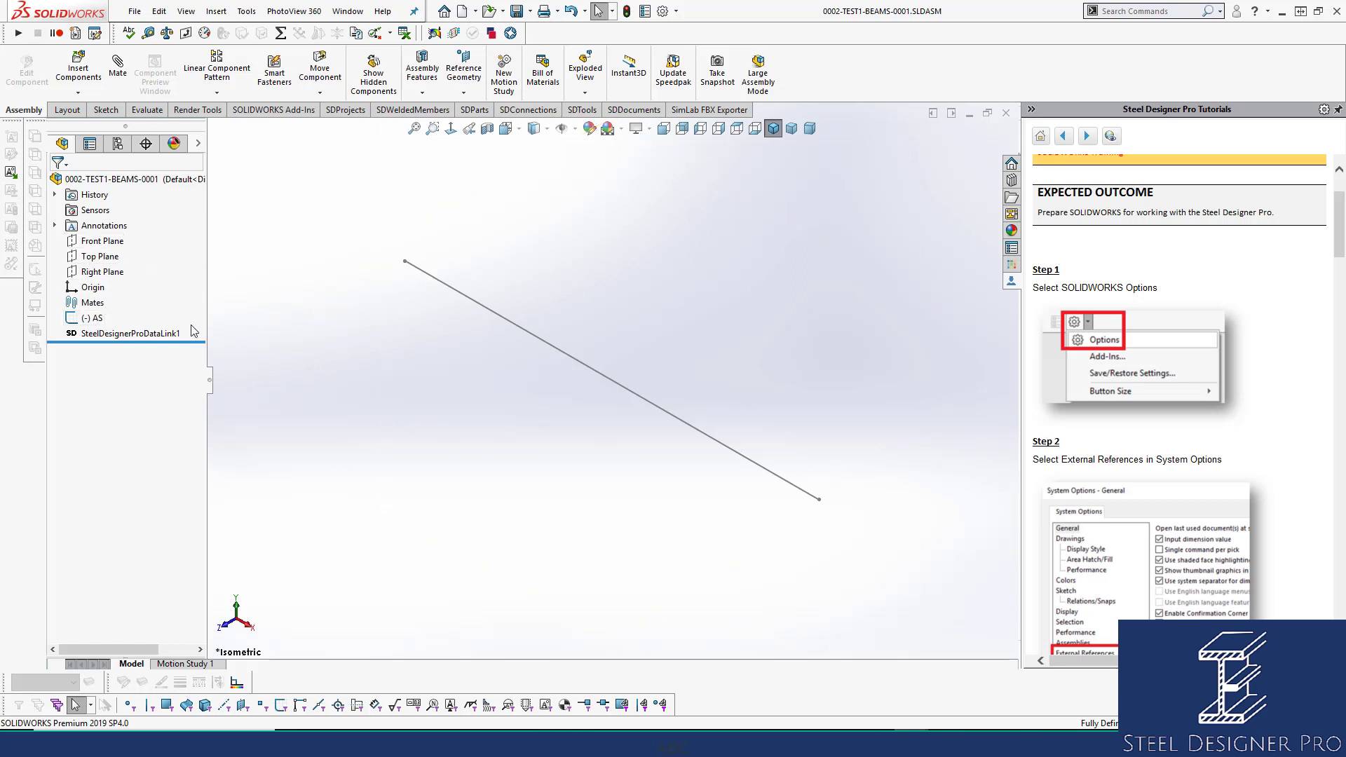
{"action": "left_click", "coordinate": [104, 257]}
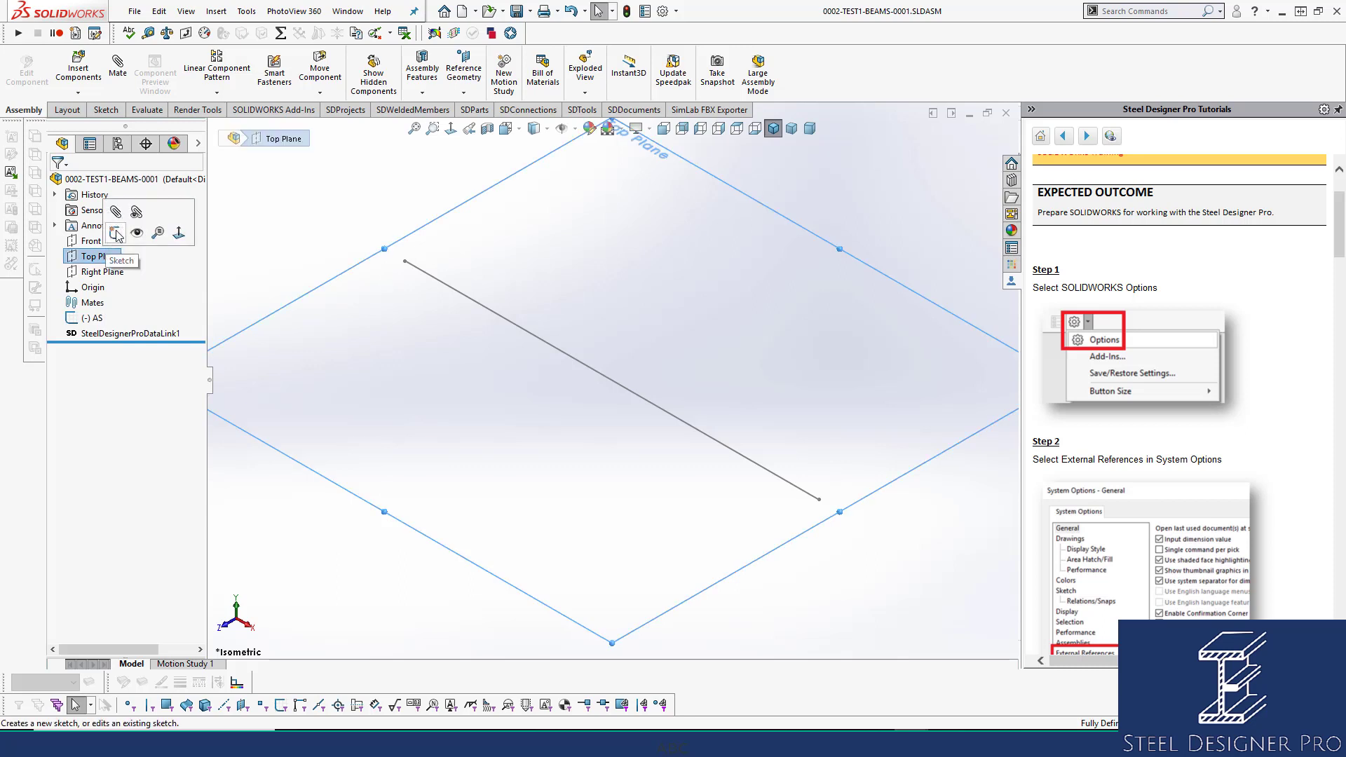
On the Top Plane, sketch three lines forming the rectangle's other sides off the AS line.
{"action": "left_click", "coordinate": [117, 237]}
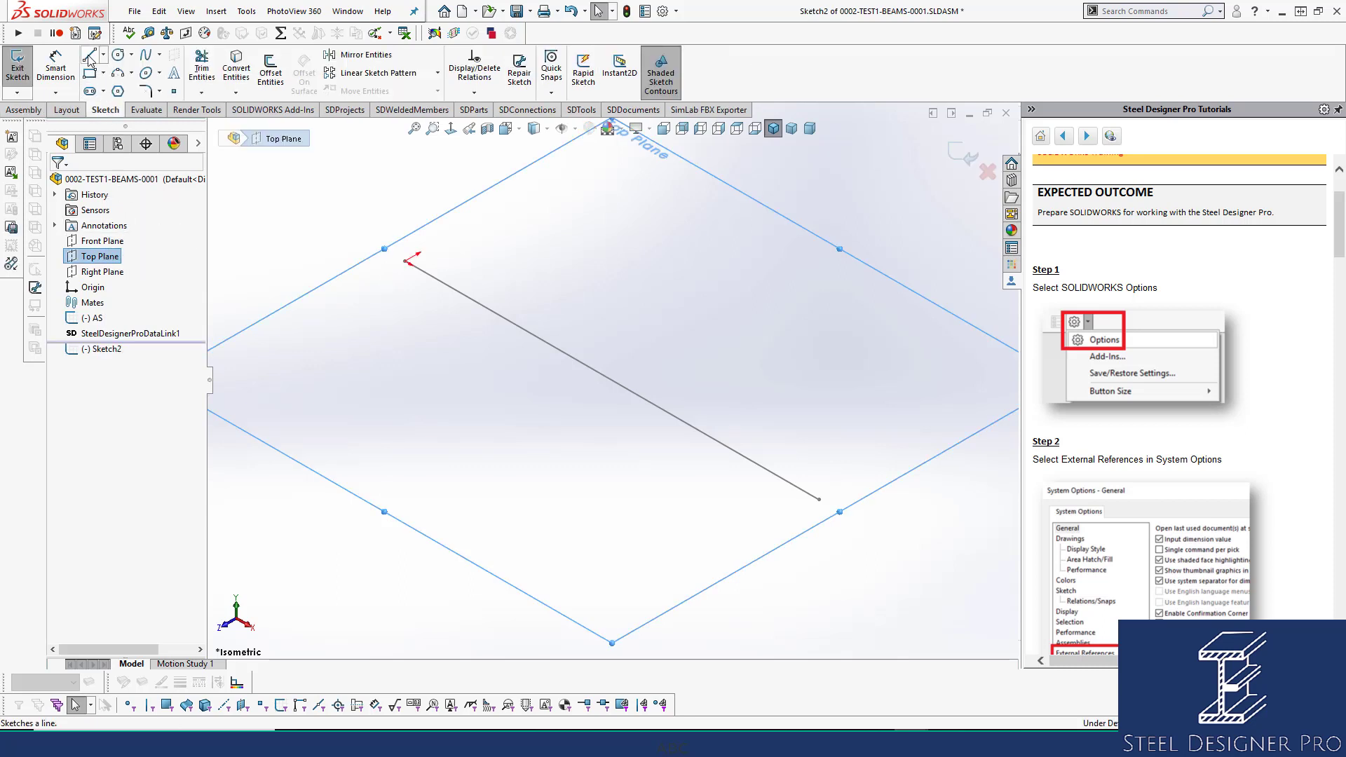
{"action": "left_click", "coordinate": [89, 59]}
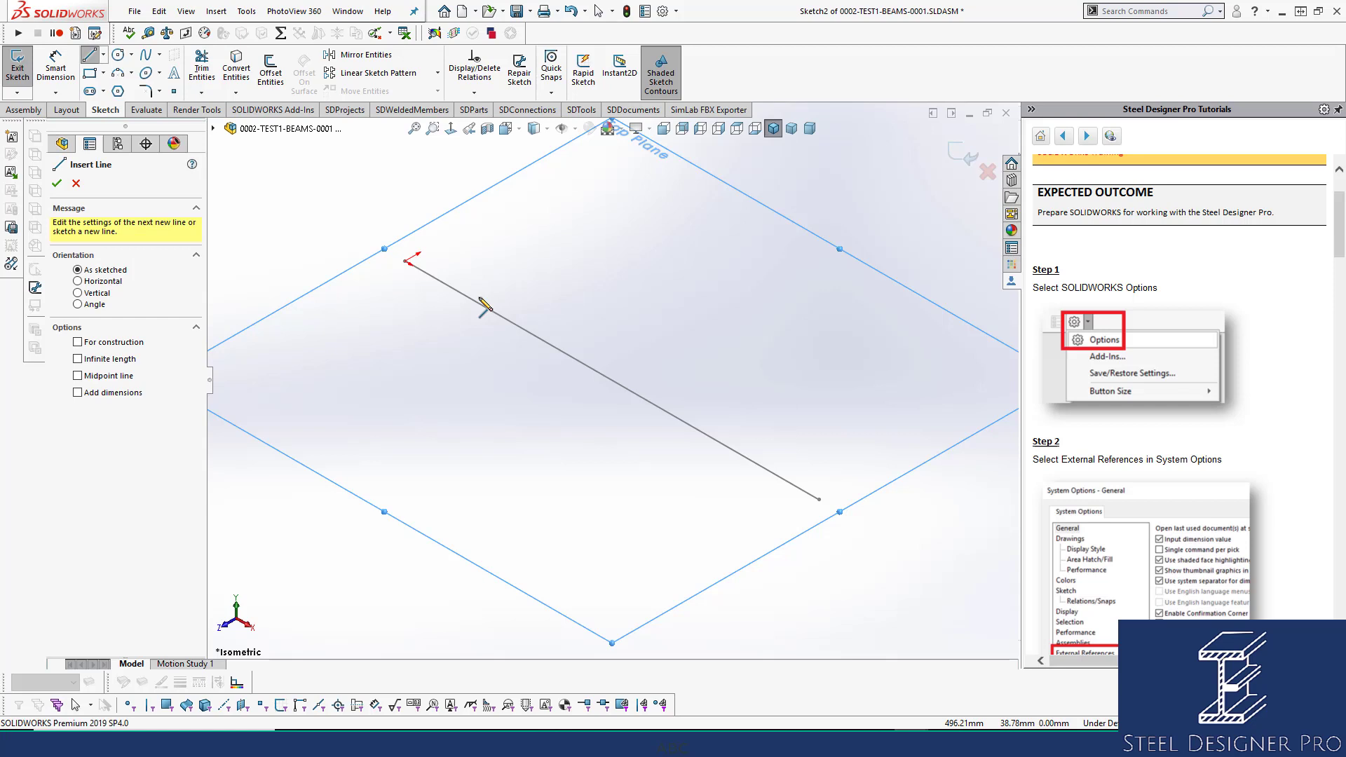
{"action": "left_click", "coordinate": [409, 261]}
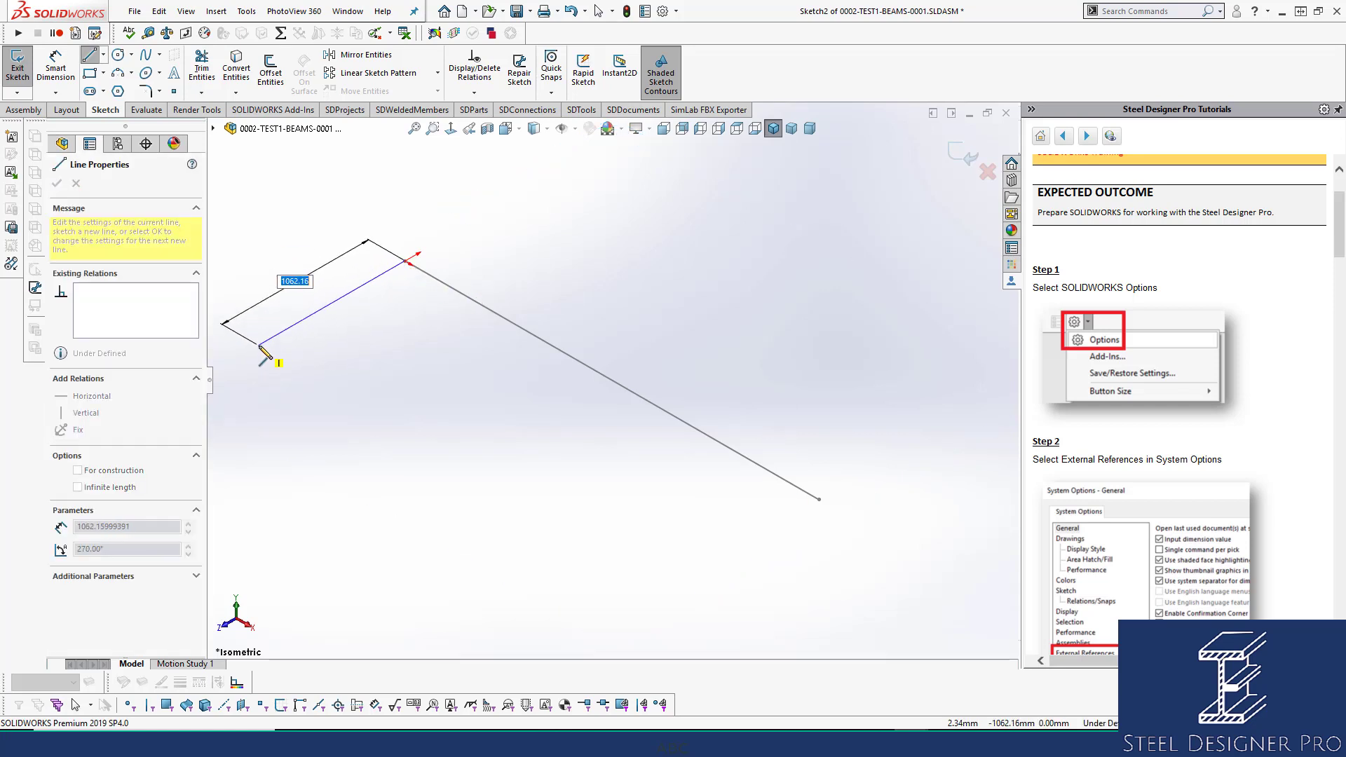
{"action": "left_click", "coordinate": [260, 345]}
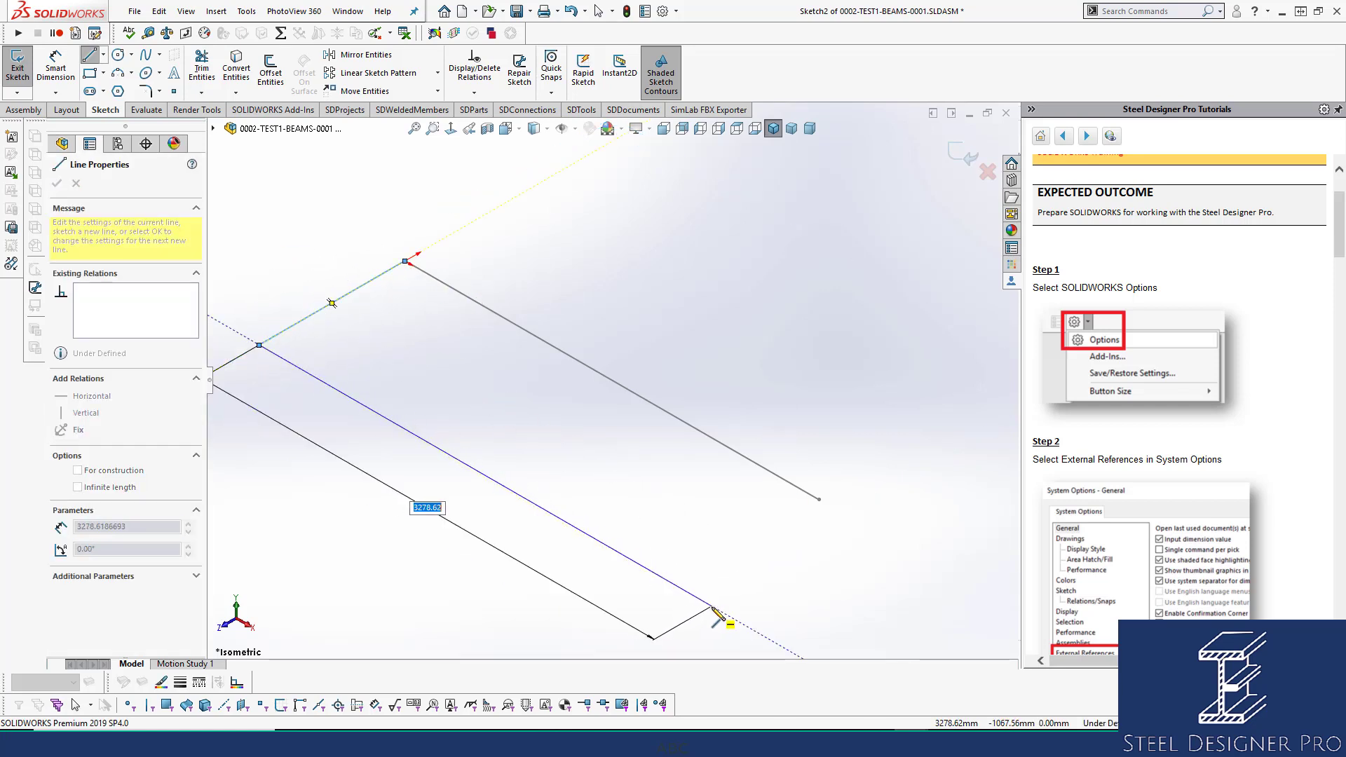
{"action": "left_click", "coordinate": [685, 591]}
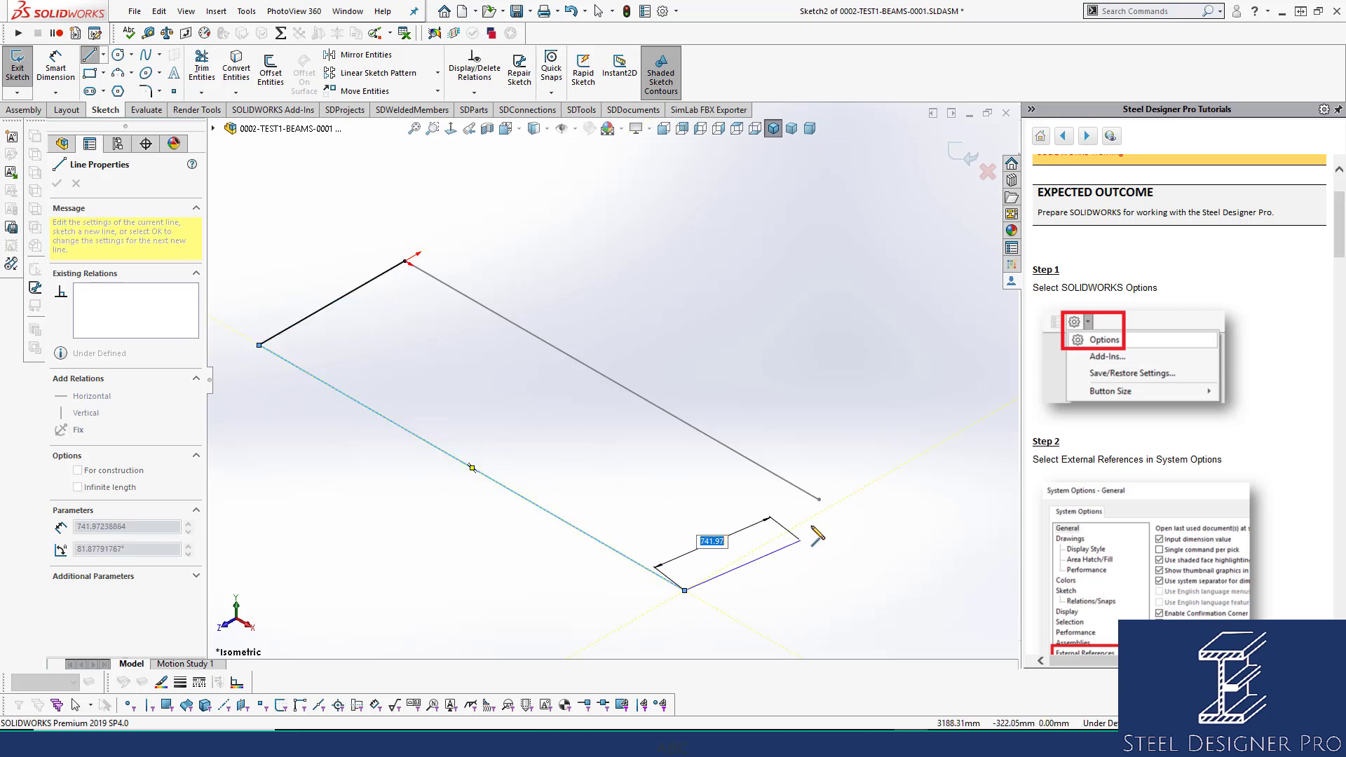
{"action": "left_click", "coordinate": [814, 516]}
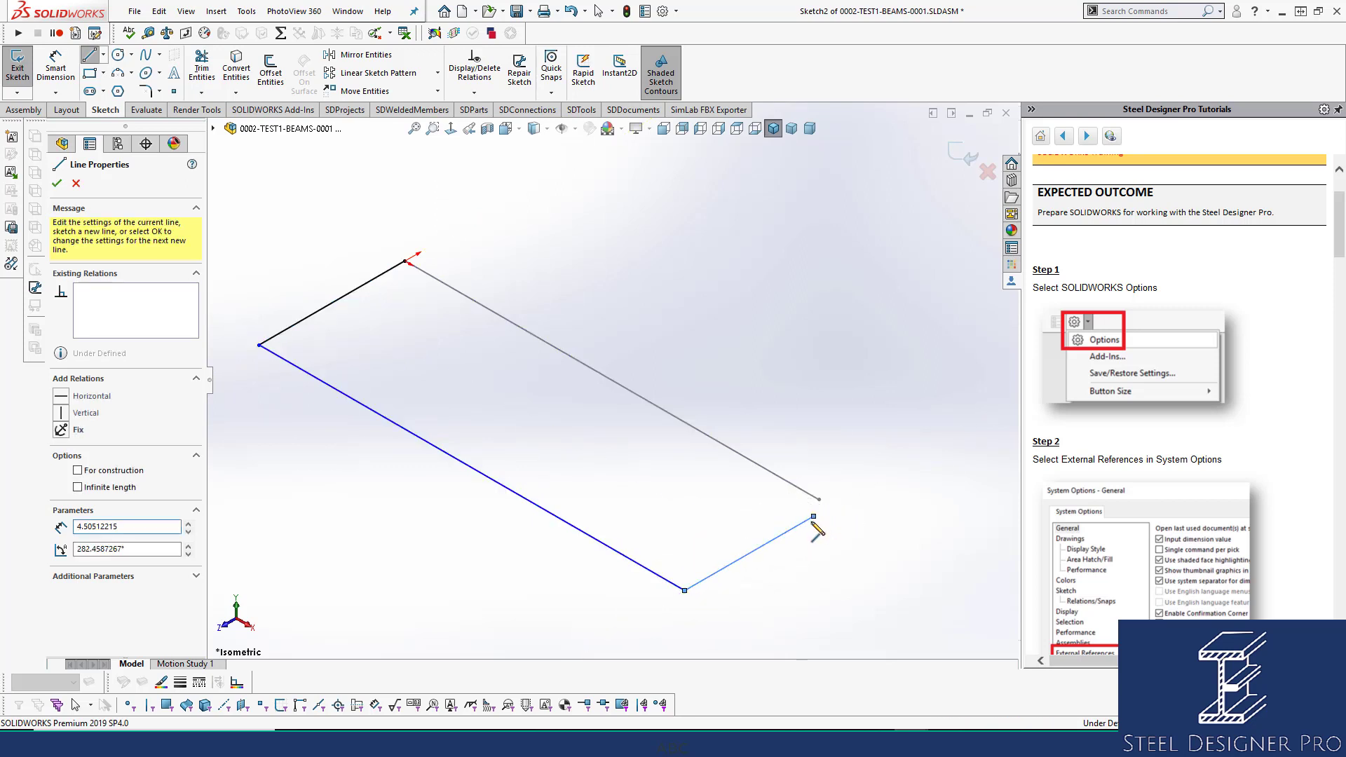
{"action": "key", "text": "Escape"}
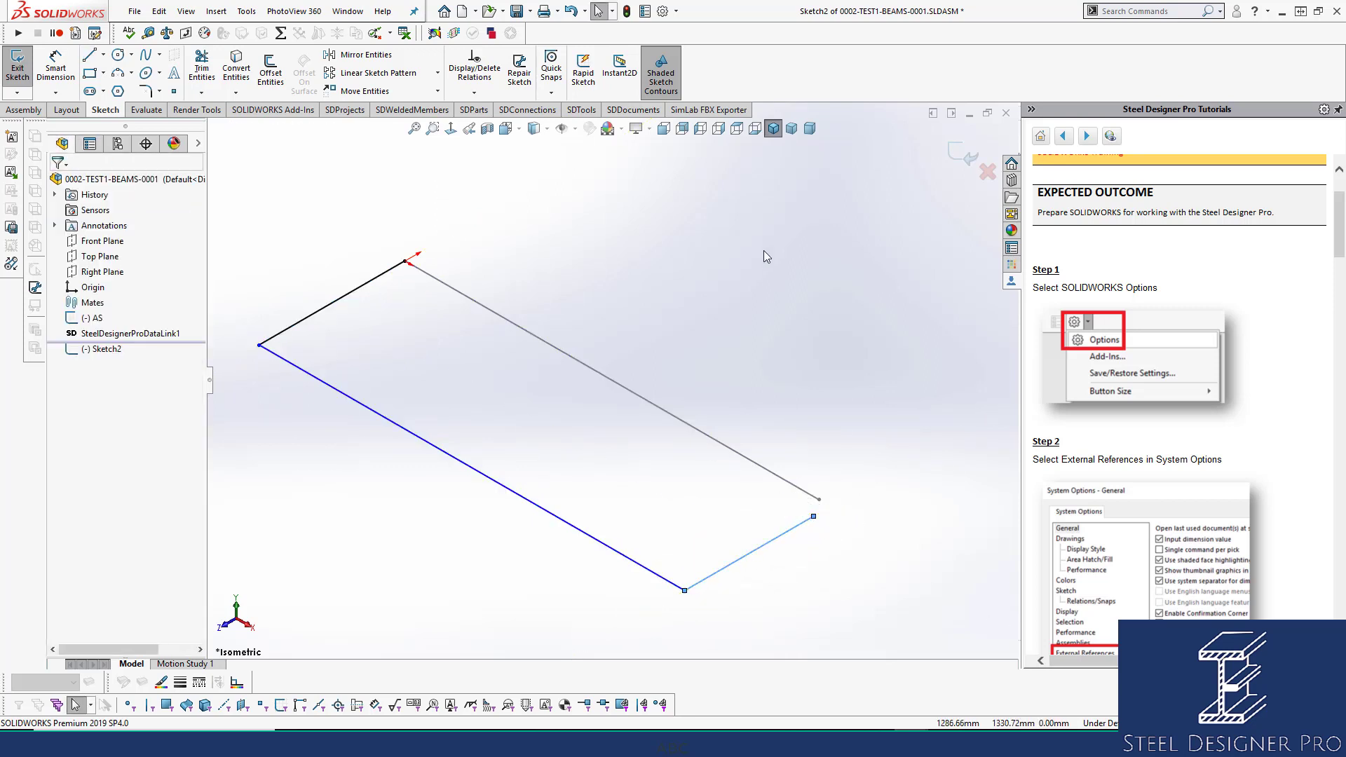
In Top view, join the right line's top endpoint to the AS line.
{"action": "left_click", "coordinate": [737, 128]}
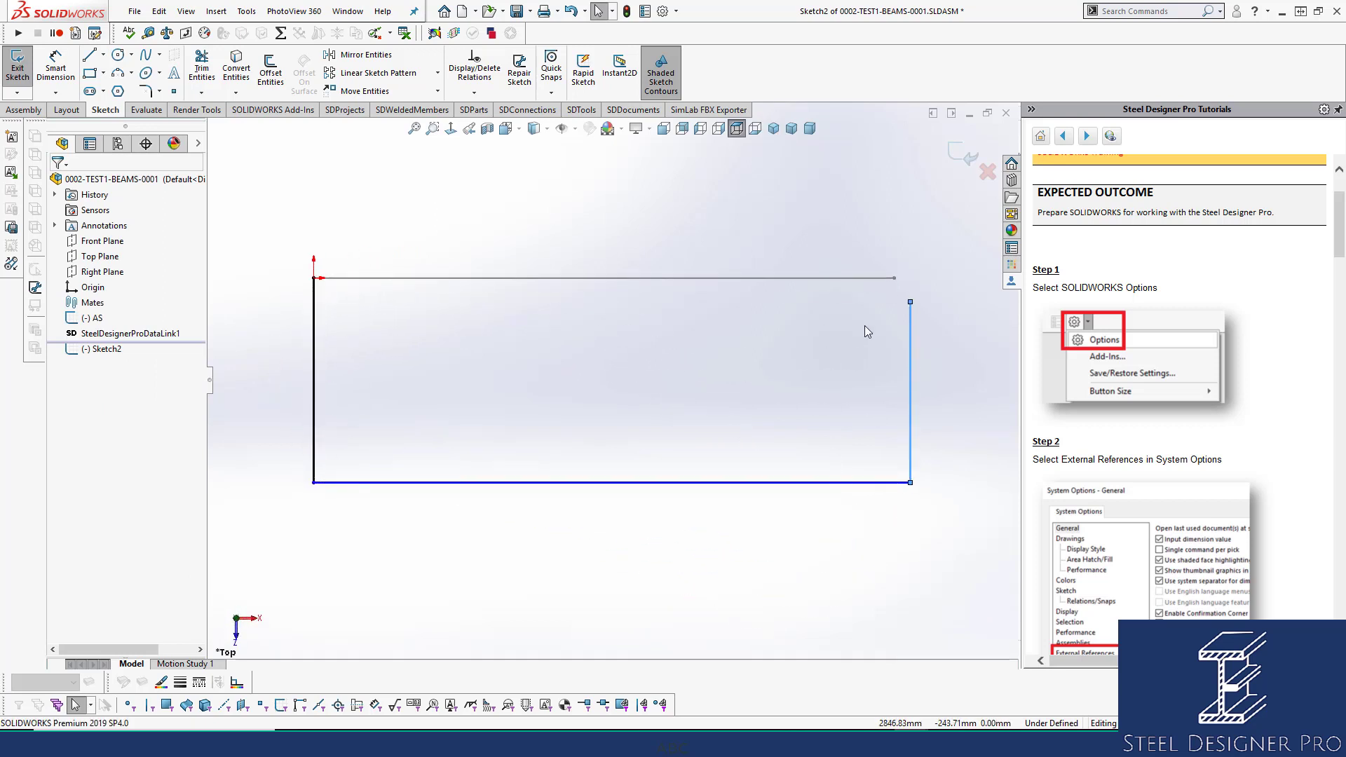
{"action": "left_click", "coordinate": [898, 216]}
{"action": "mouse_move", "coordinate": [910, 302]}
{"action": "left_mouse_down"}
{"action": "mouse_move", "coordinate": [890, 278]}
{"action": "mouse_move", "coordinate": [925, 280]}
{"action": "mouse_move", "coordinate": [895, 279]}
{"action": "left_mouse_up"}
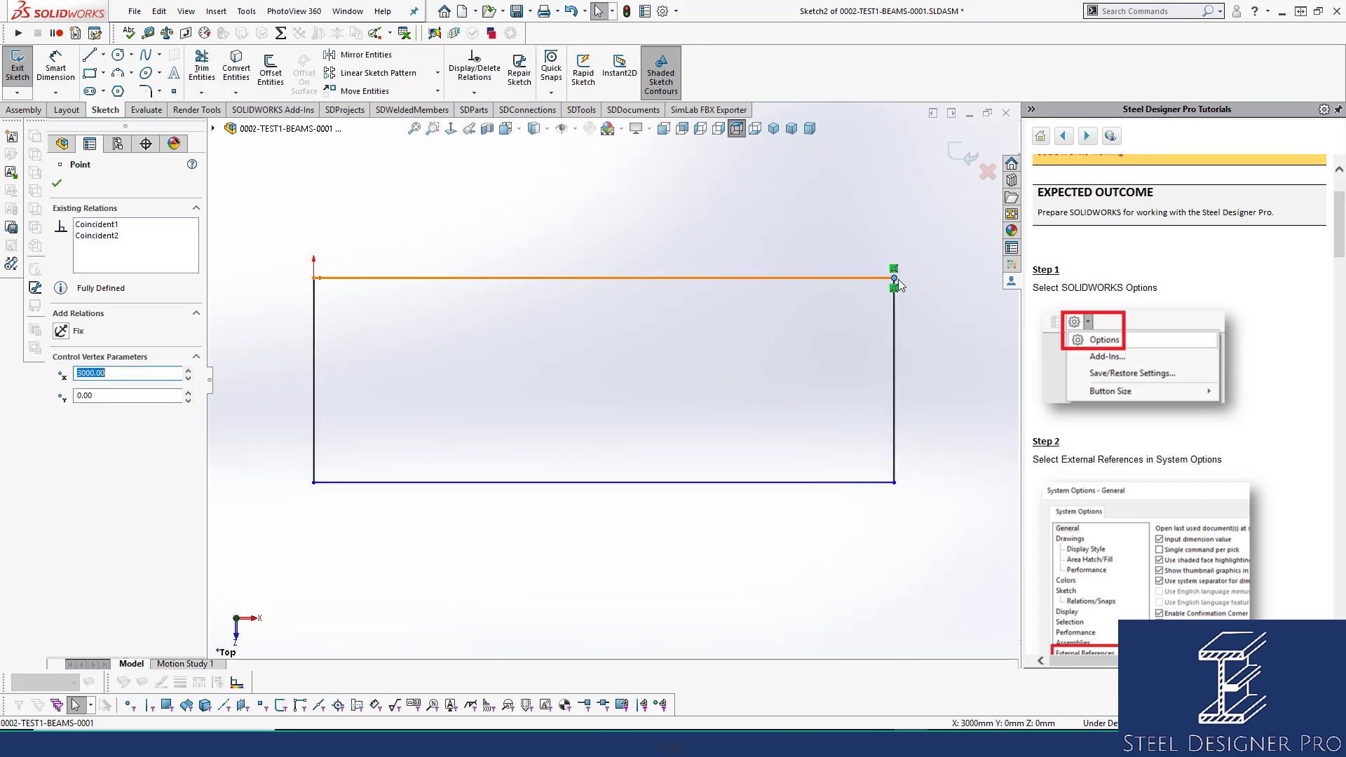
{"action": "left_click", "coordinate": [847, 324]}
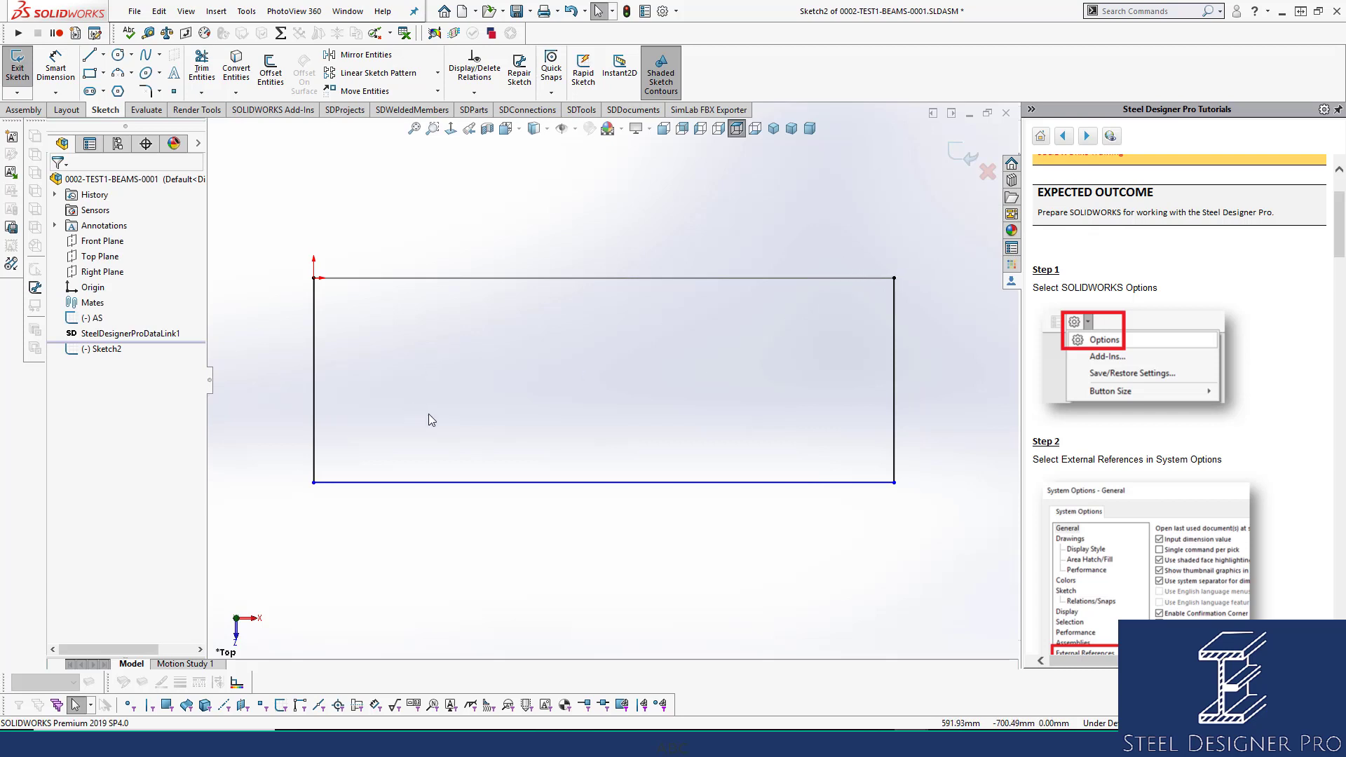
Dimension the left side to 1200 mm, exit the sketch and return to isometric view.
{"action": "right_click_drag", "start_coordinate": [428, 414], "coordinate": [436, 253]}
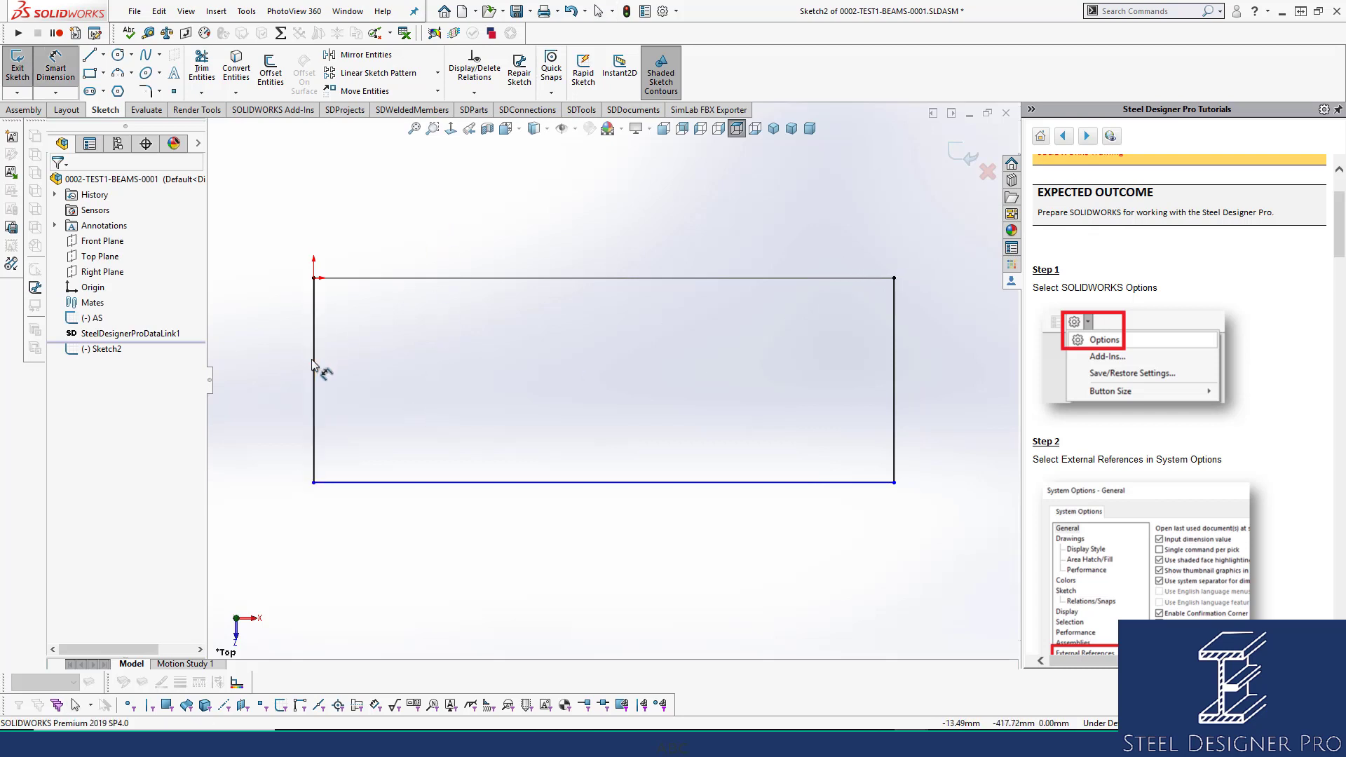
{"action": "left_click", "coordinate": [315, 373]}
{"action": "left_click", "coordinate": [275, 394]}
{"action": "type", "text": "1200"}
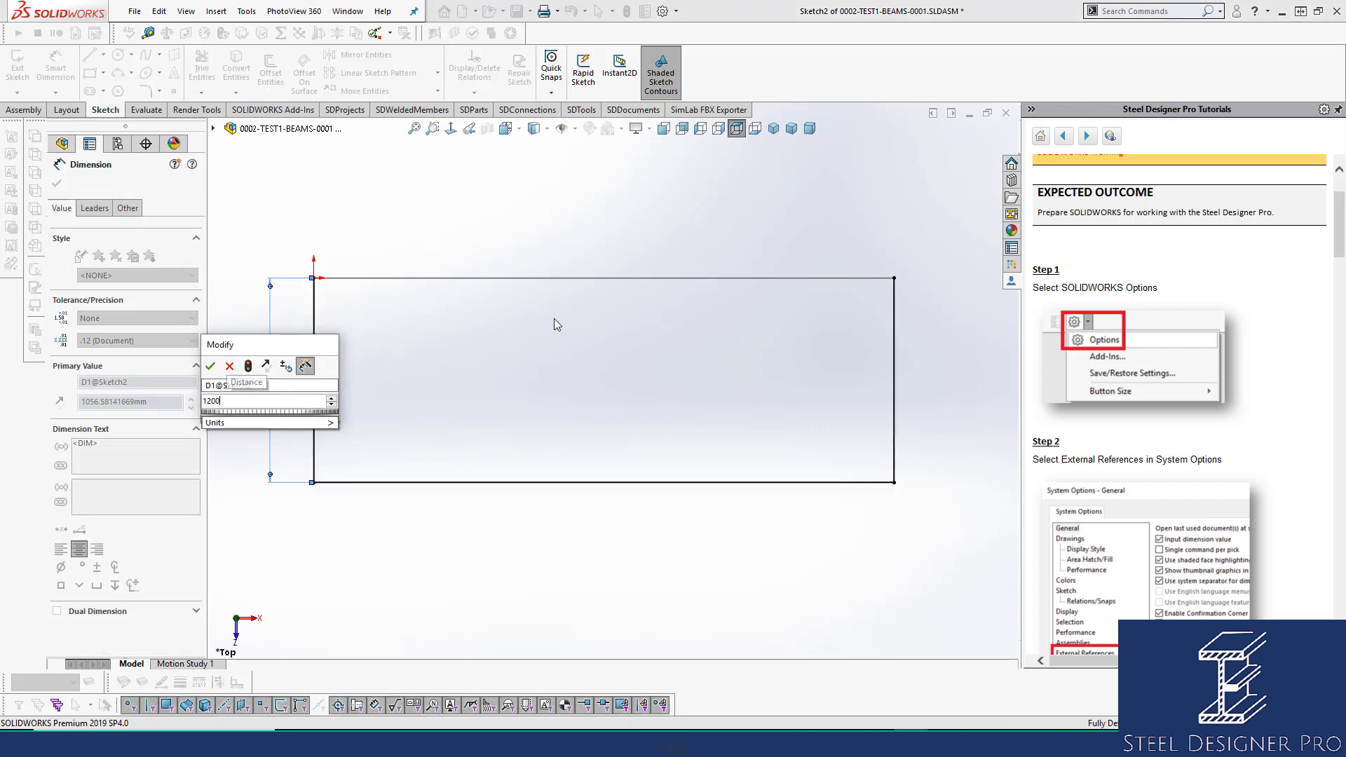
{"action": "key", "text": "Return"}
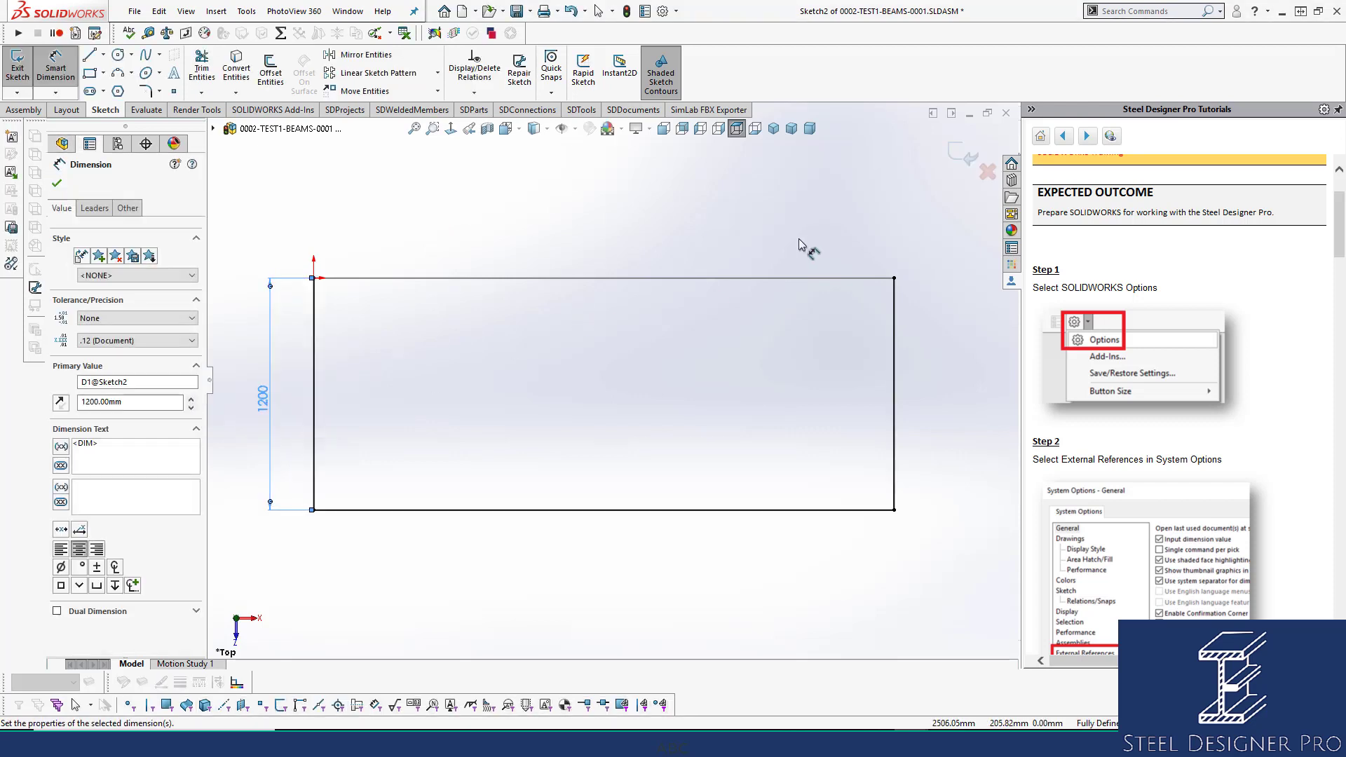
{"action": "left_click", "coordinate": [957, 151]}
{"action": "left_click", "coordinate": [774, 129]}
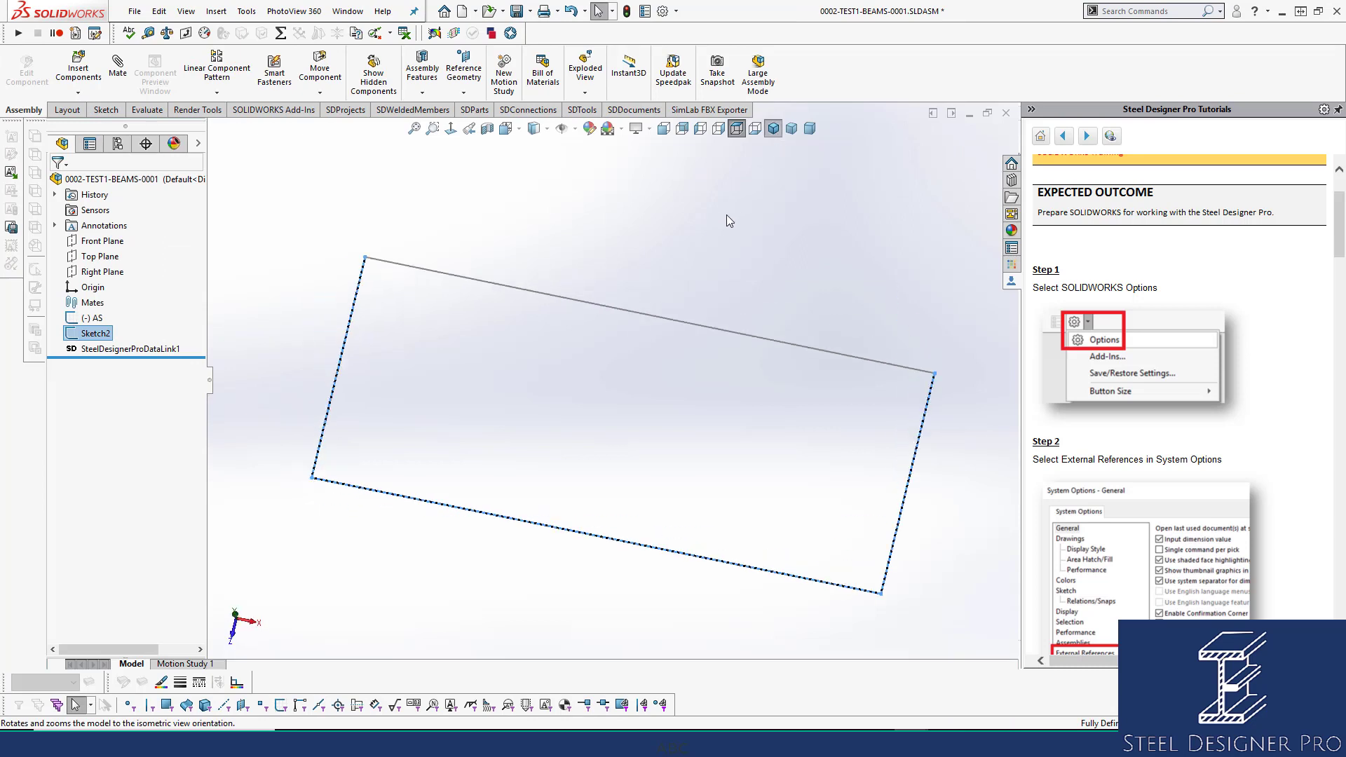
Save the assembly and rename the rectangle sketch Sketch2 to 'Master Sketch'.
{"action": "key", "text": "ctrl+s"}
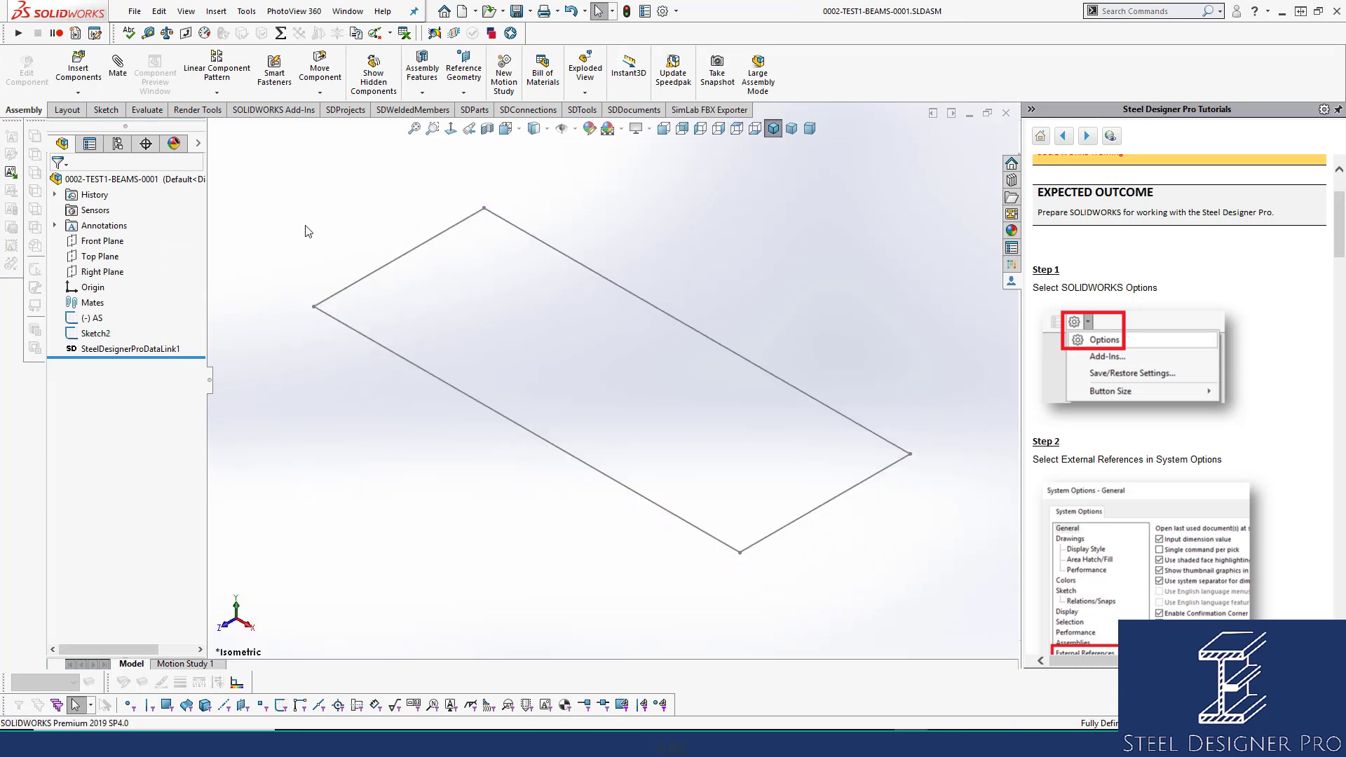
{"action": "left_click", "coordinate": [87, 336]}
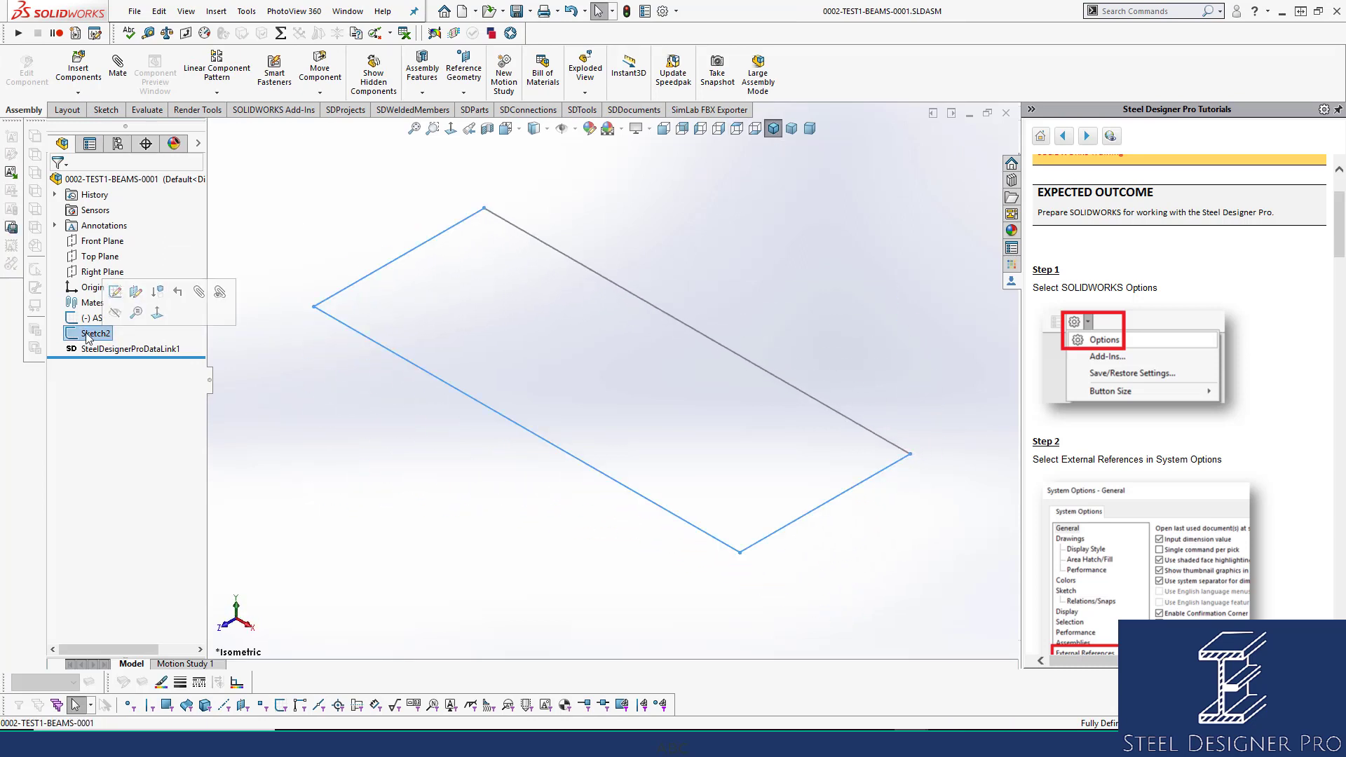
{"action": "left_click", "coordinate": [87, 336]}
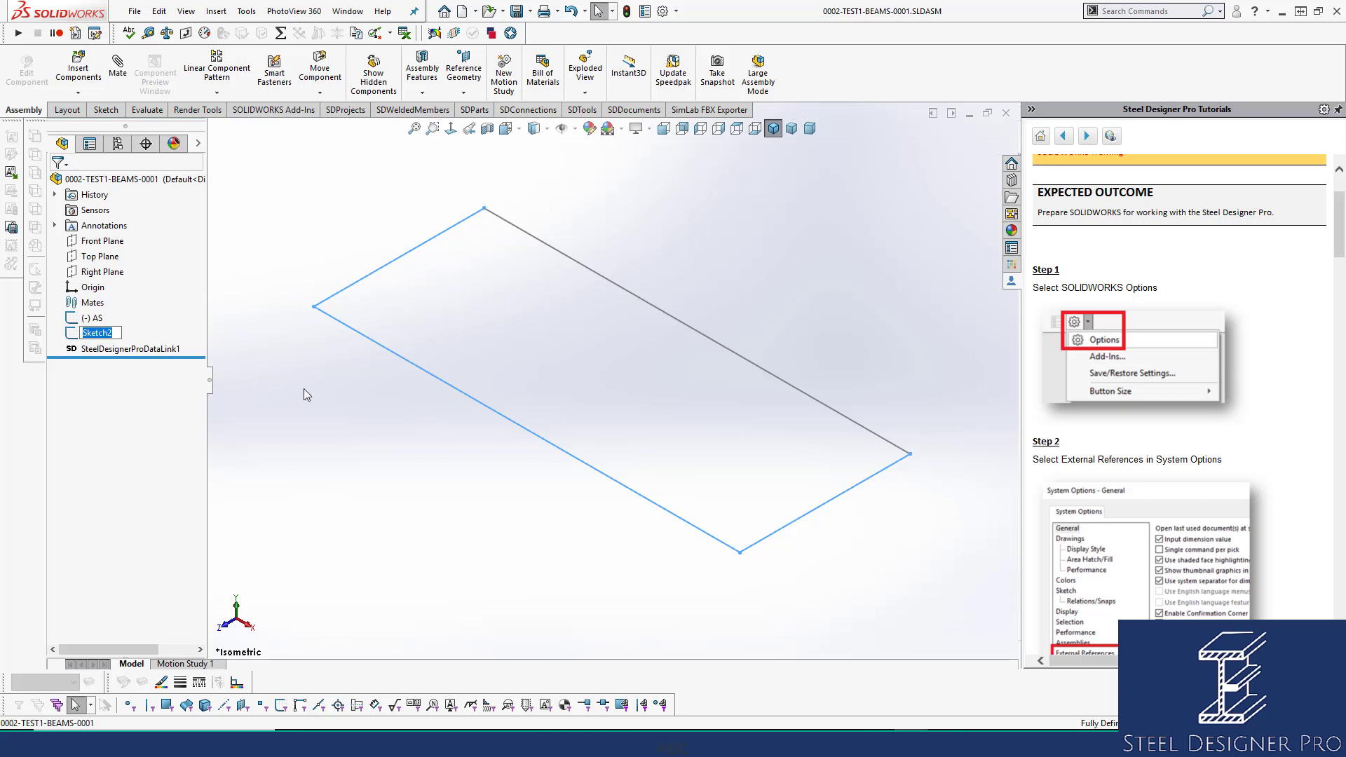
{"action": "type", "text": "mASTER"}
{"action": "key", "text": "BackSpace"}
{"action": "key", "text": "BackSpace"}
{"action": "key", "text": "BackSpace"}
{"action": "key", "text": "BackSpace"}
{"action": "key", "text": "BackSpace"}
{"action": "key", "text": "BackSpace"}
{"action": "type", "text": "Master Skertch"}
{"action": "left_click", "coordinate": [745, 266]}
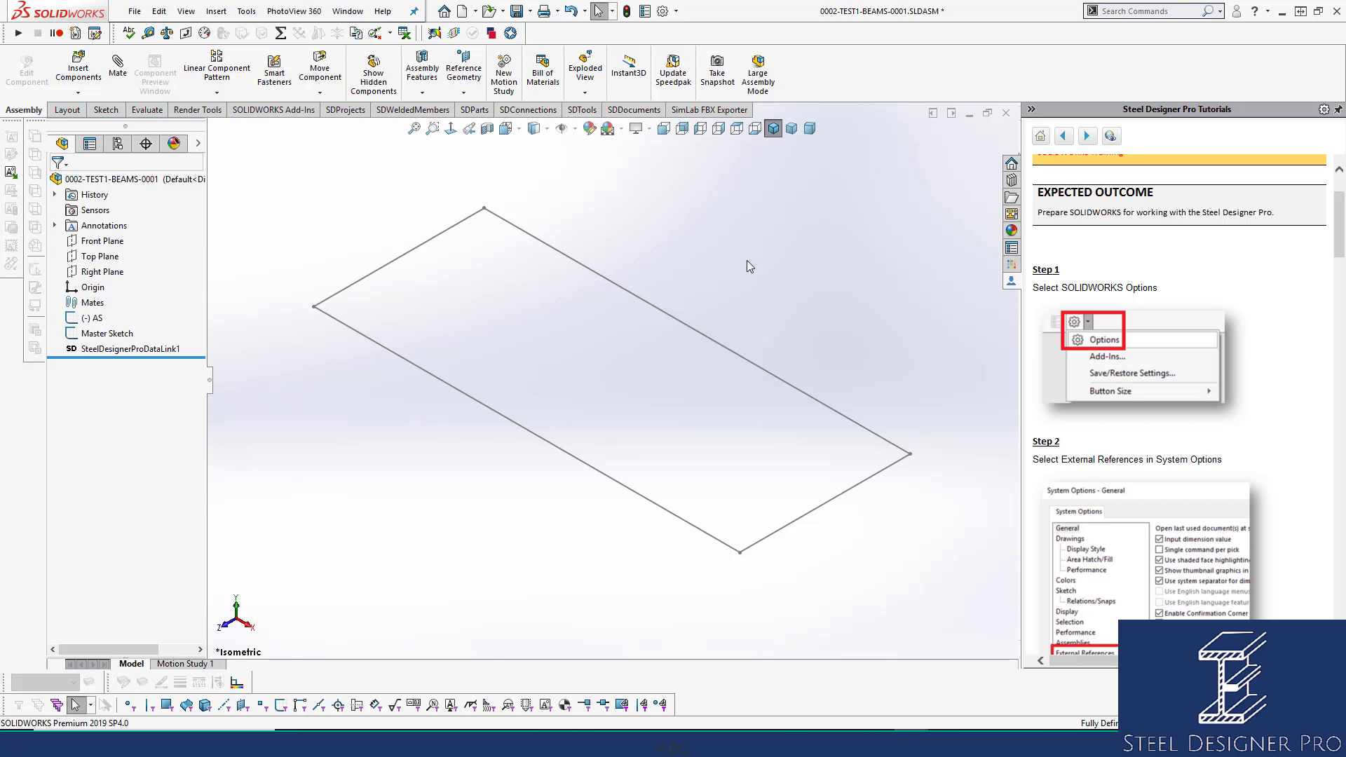
Hide the AS sketch line.
{"action": "left_click", "coordinate": [90, 319]}
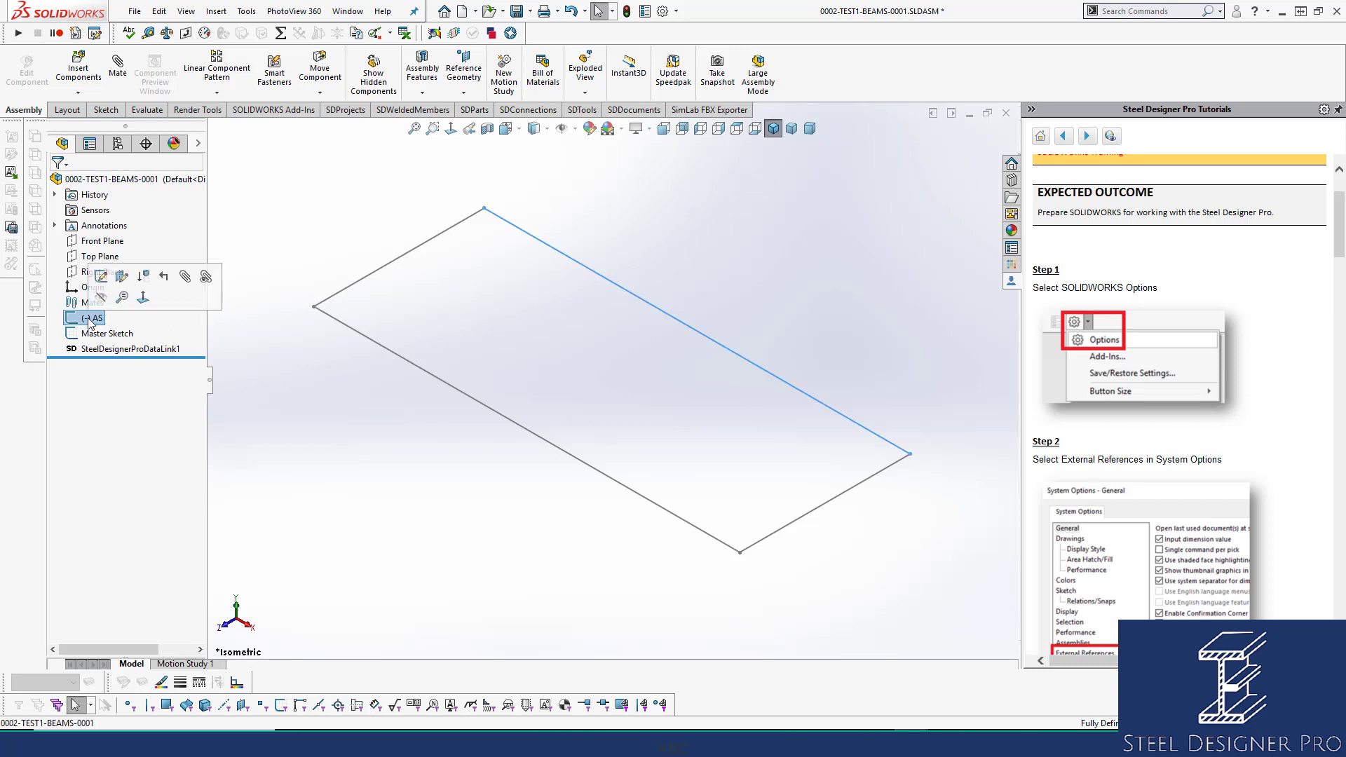
{"action": "left_click", "coordinate": [426, 300]}
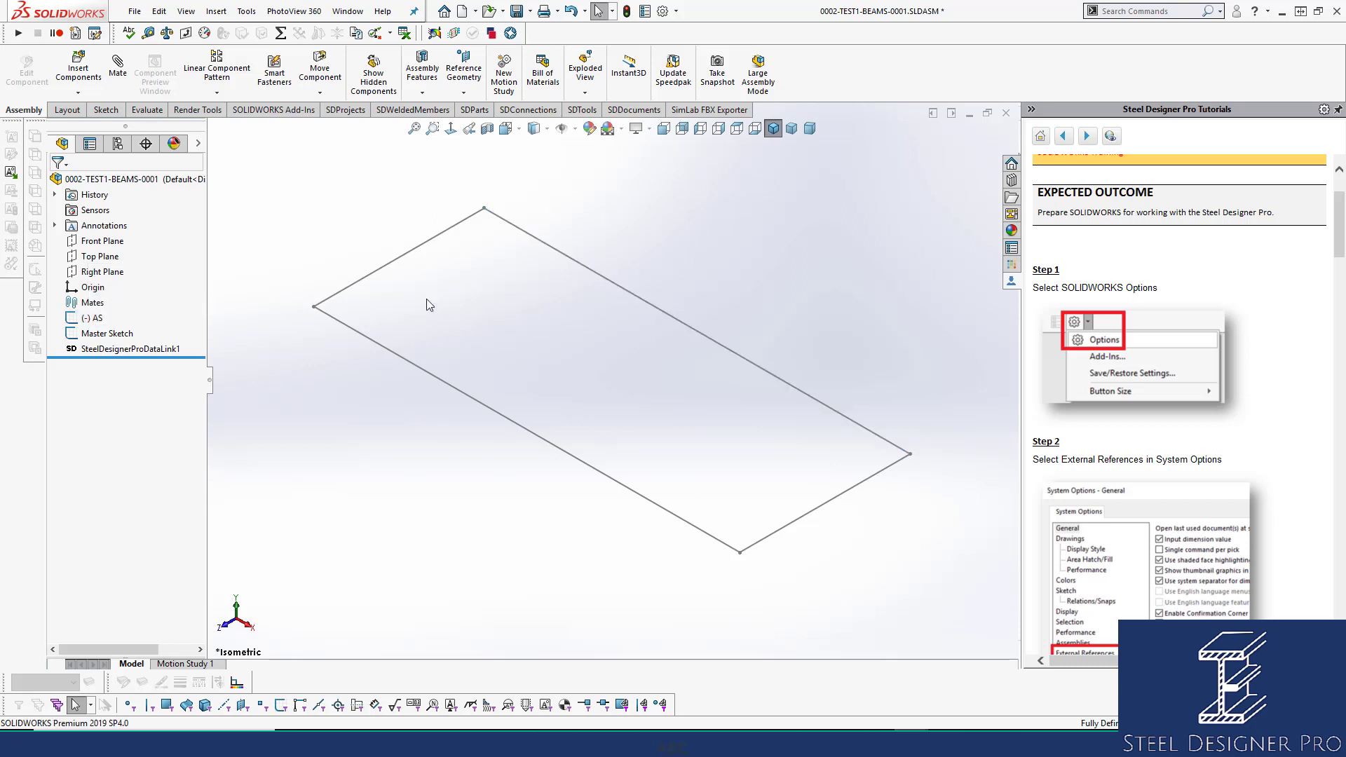
{"action": "left_click", "coordinate": [96, 319]}
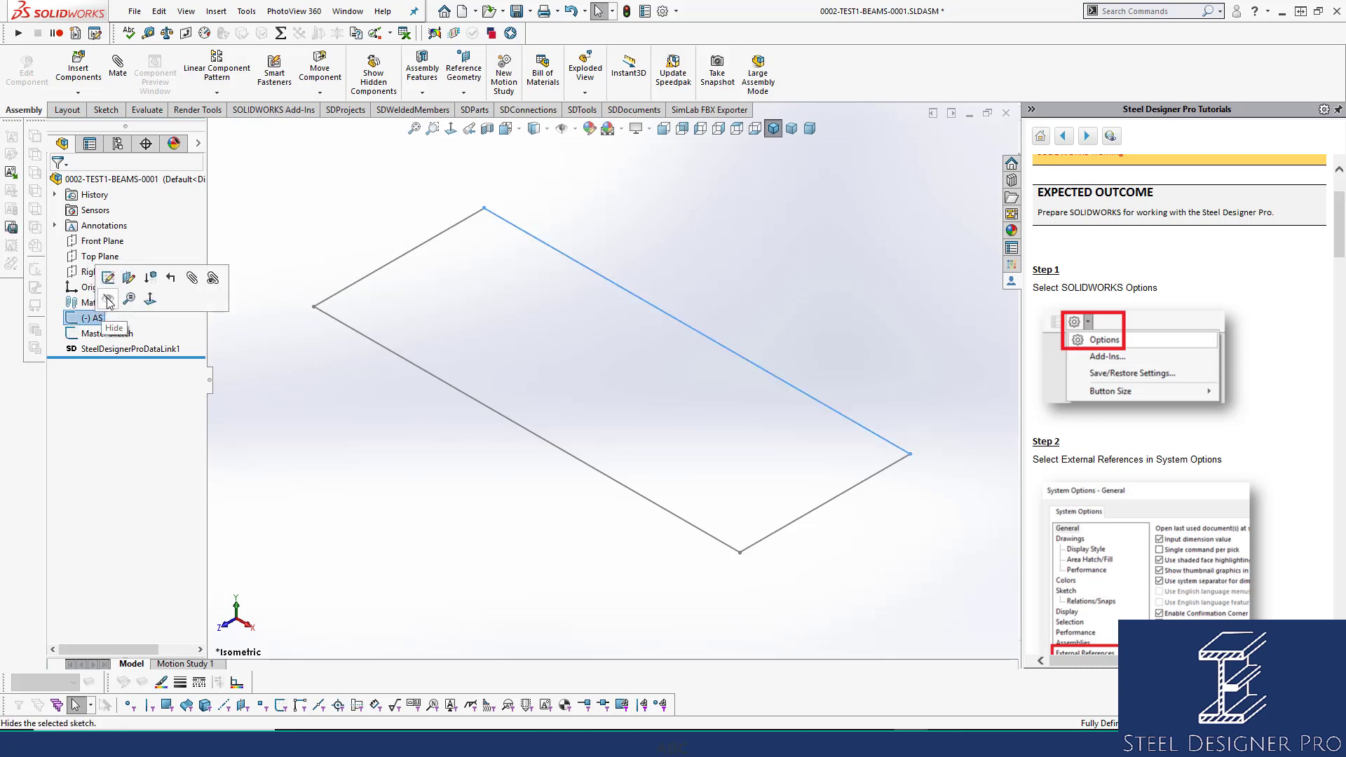
{"action": "left_click", "coordinate": [110, 300]}
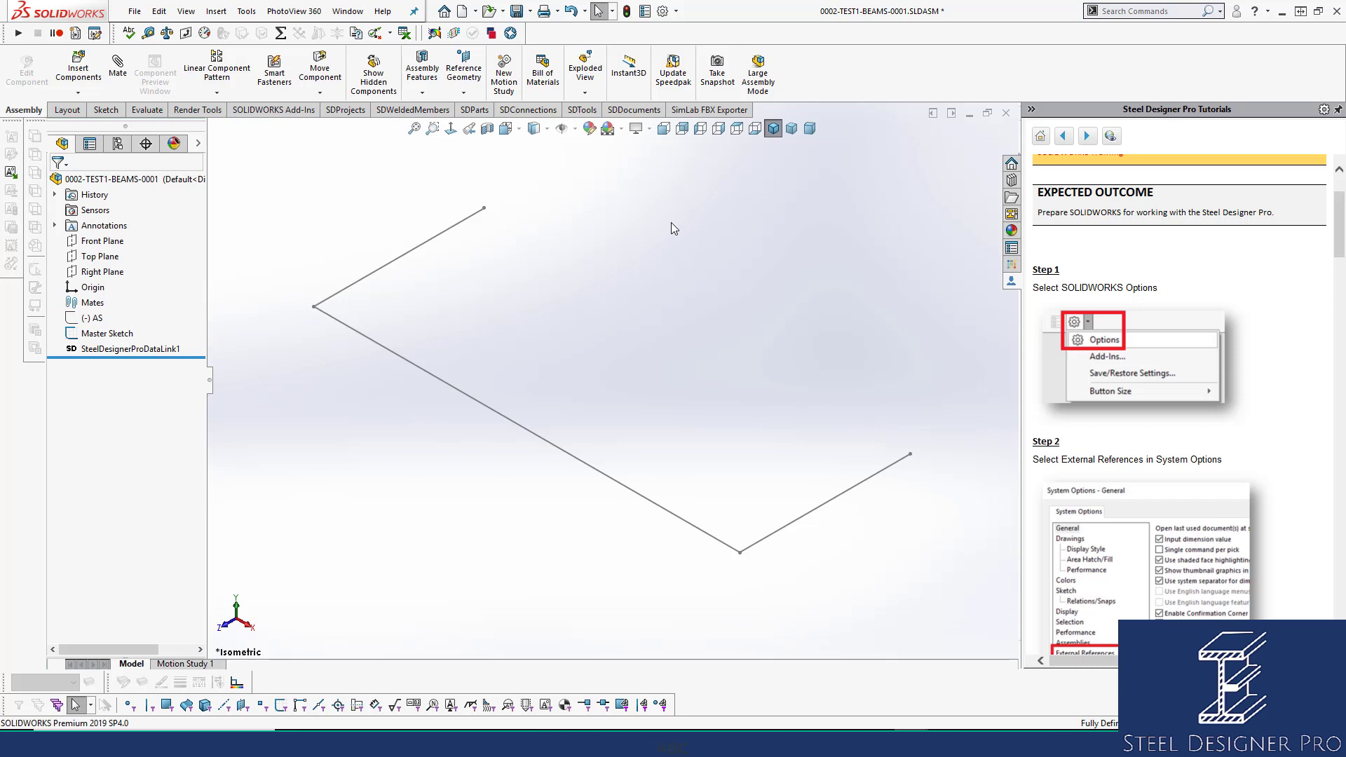
Close the Master Sketch rectangle with a 3000 mm top line and exit to isometric view.
{"action": "left_click", "coordinate": [105, 333]}
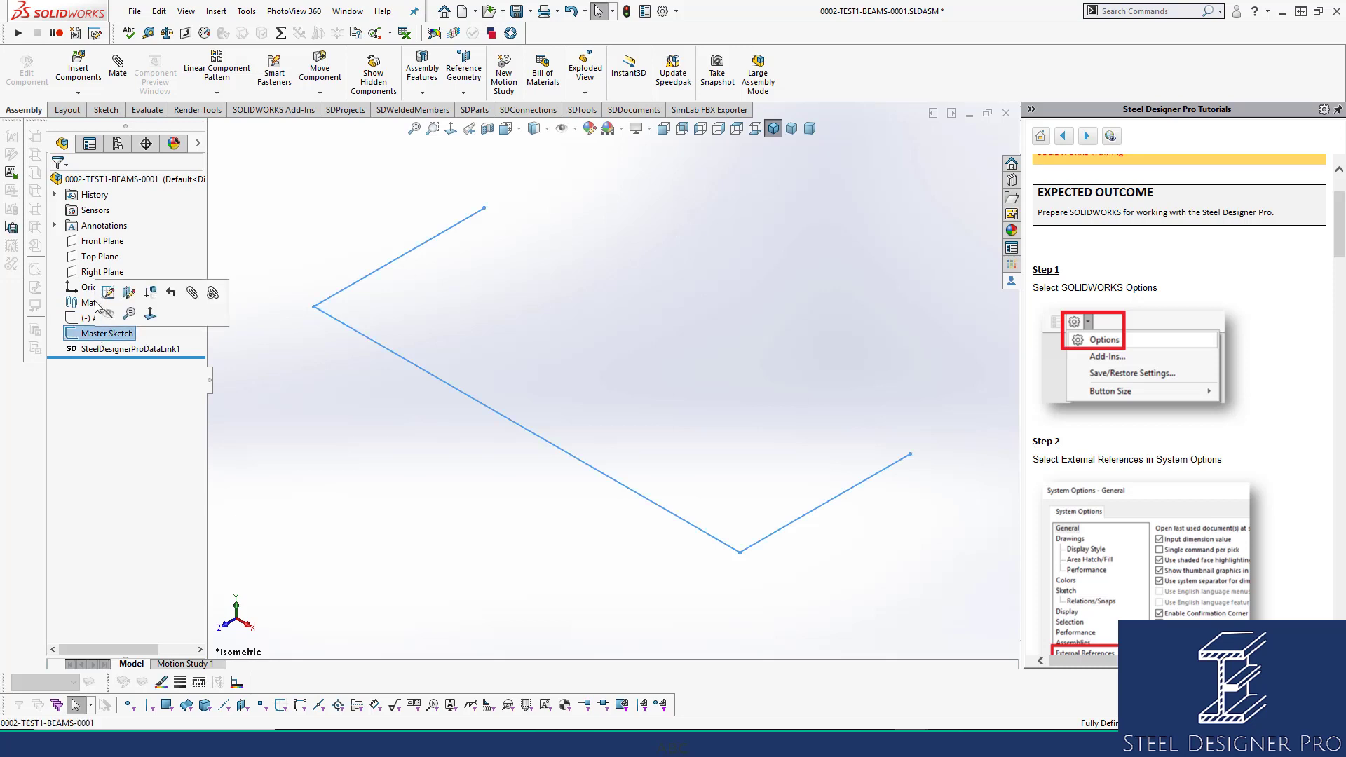
{"action": "left_click", "coordinate": [107, 293]}
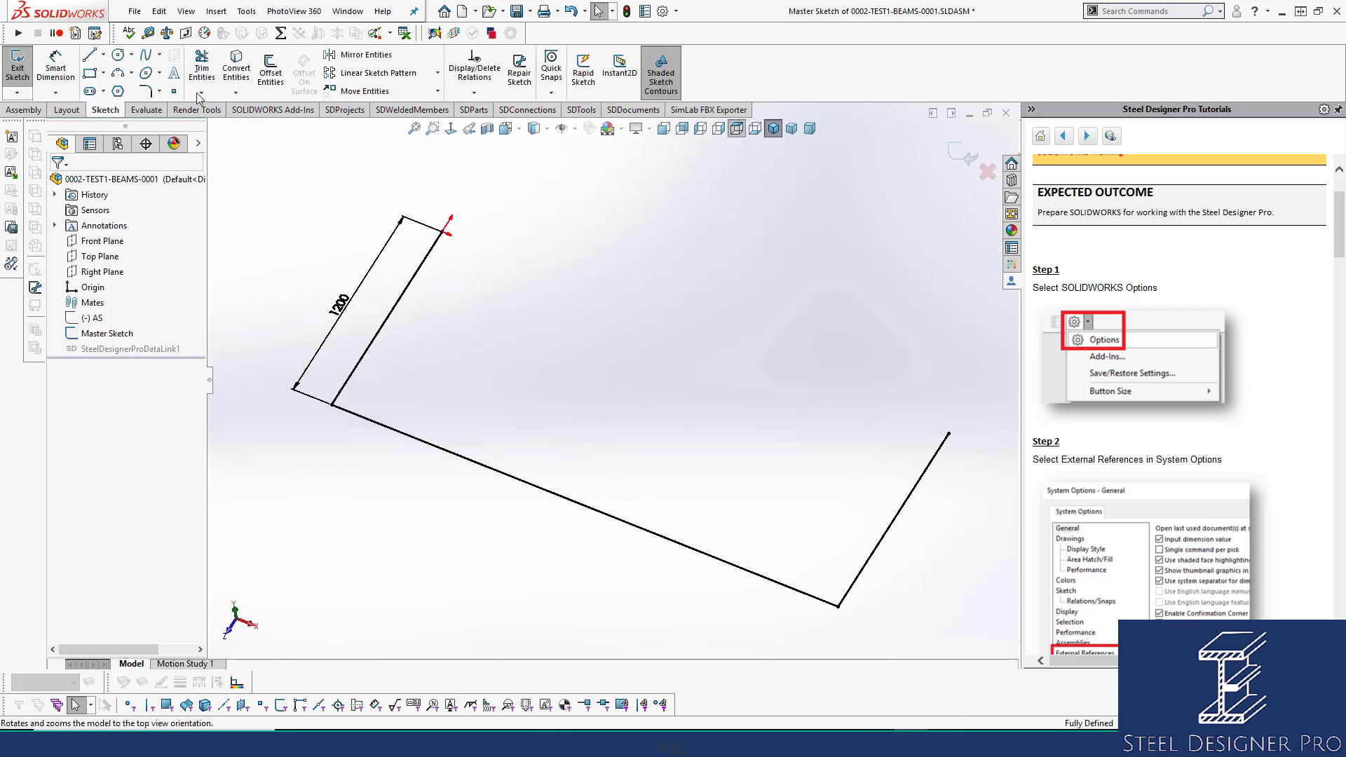
{"action": "left_click", "coordinate": [89, 56]}
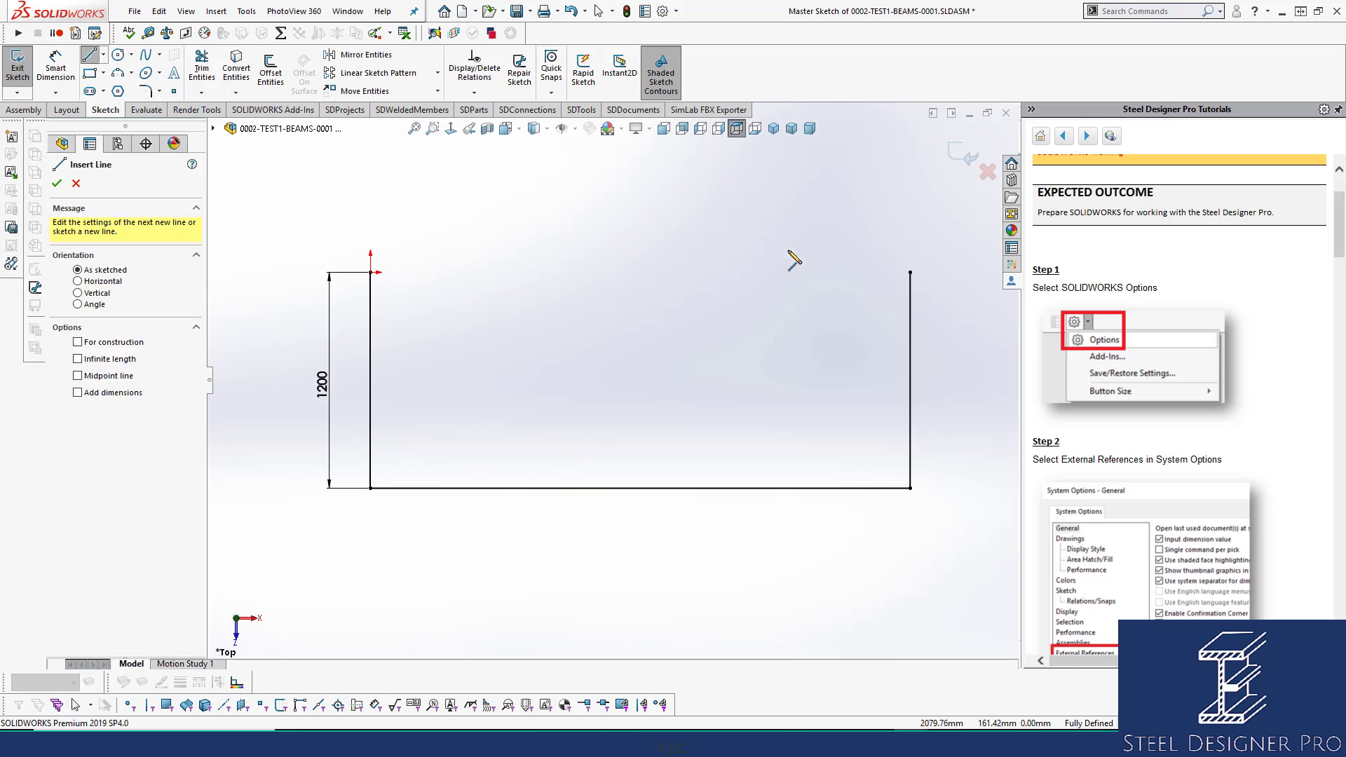
{"action": "left_click", "coordinate": [910, 272]}
{"action": "left_click", "coordinate": [371, 272]}
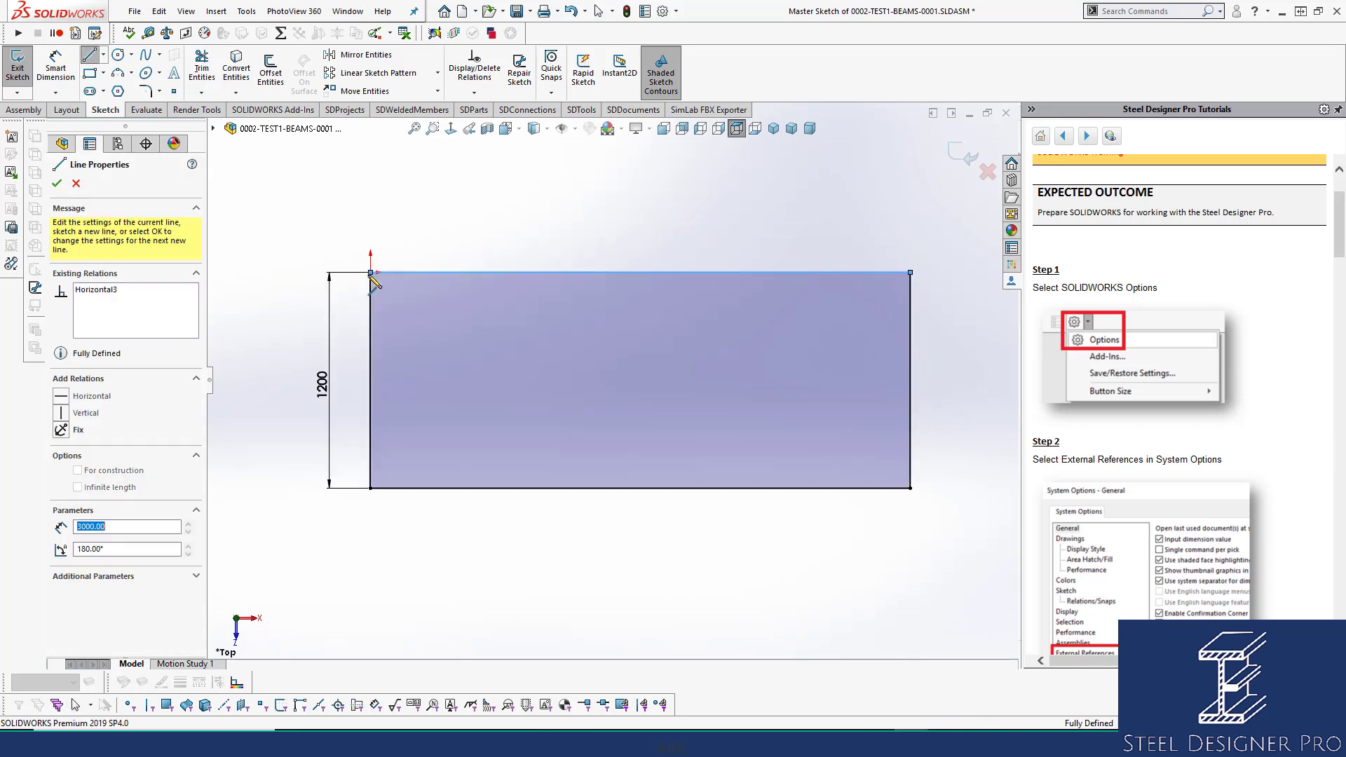
{"action": "left_click", "coordinate": [954, 148]}
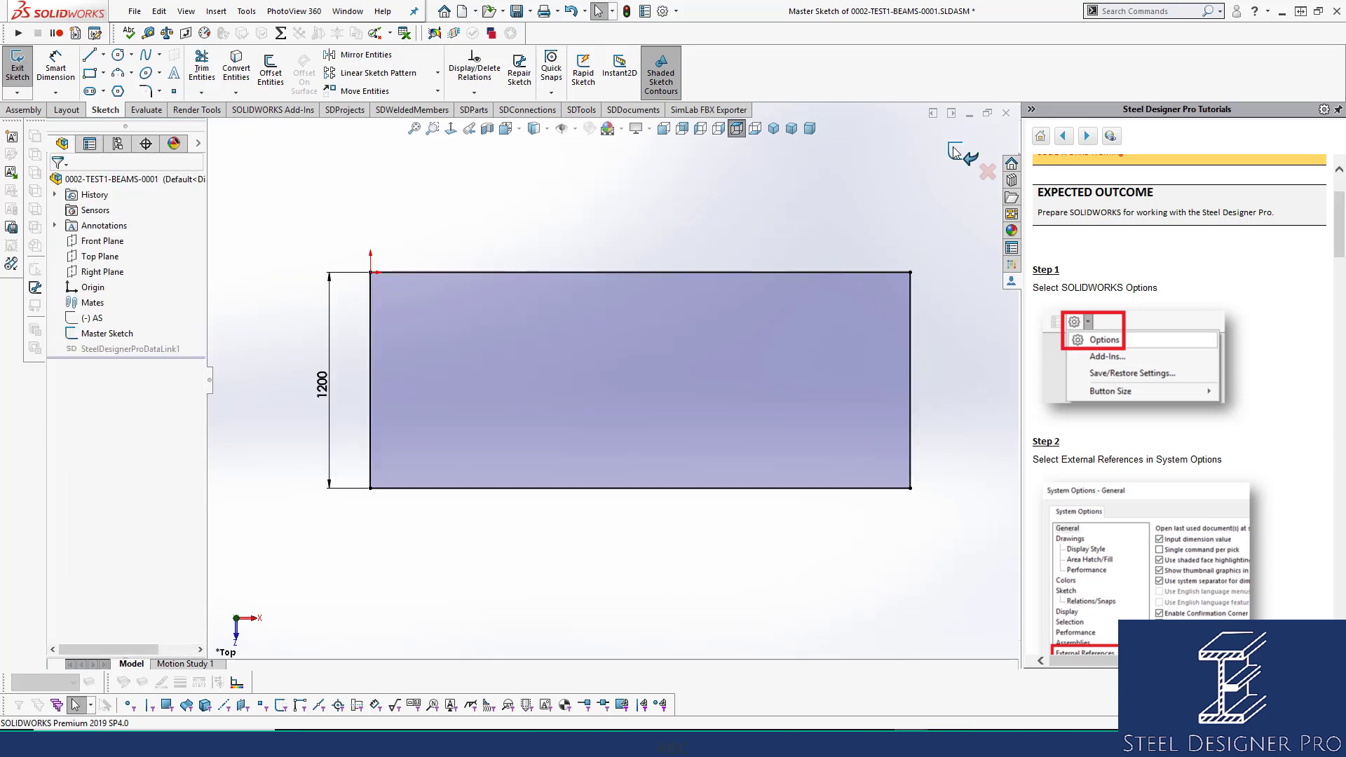
{"action": "left_click", "coordinate": [773, 129]}
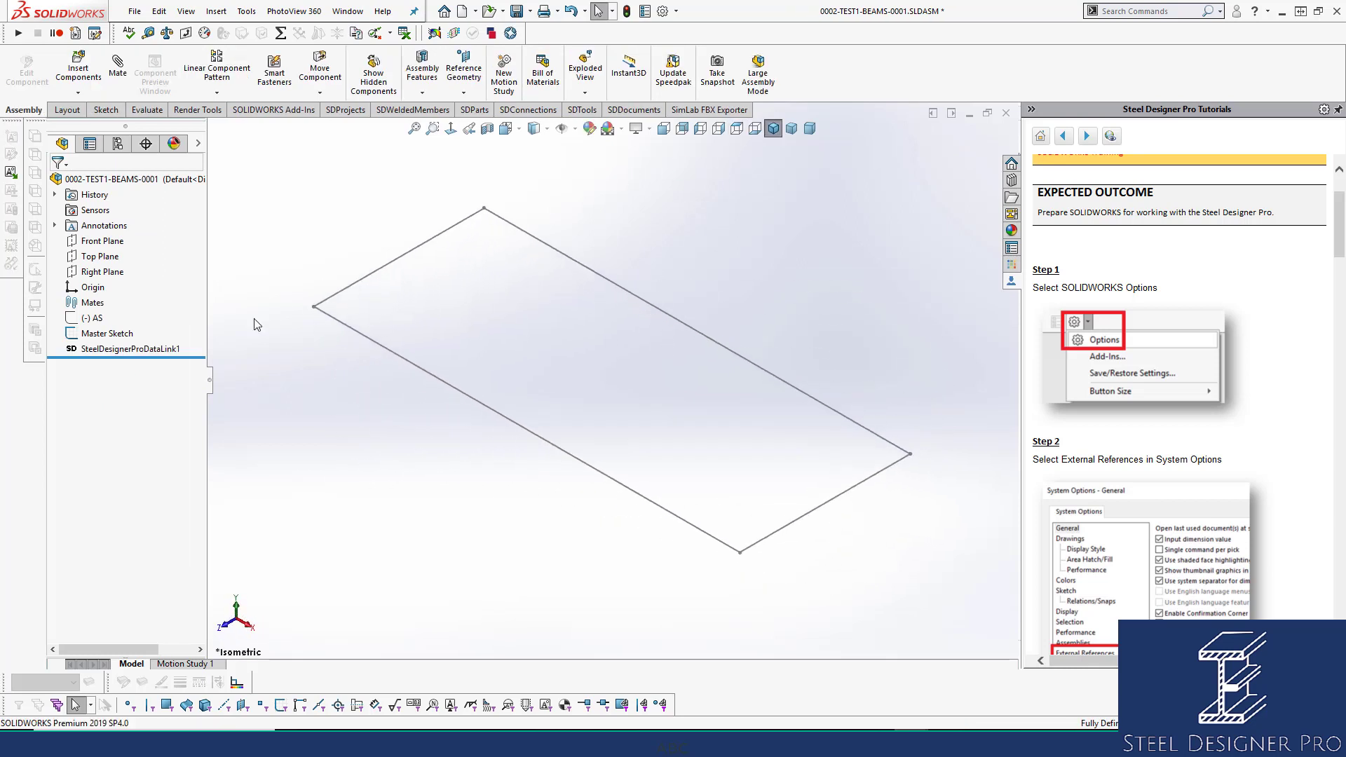
Deselect the Master Sketch and bring up the Steel Designer SDParts tools.
{"action": "left_click", "coordinate": [102, 337]}
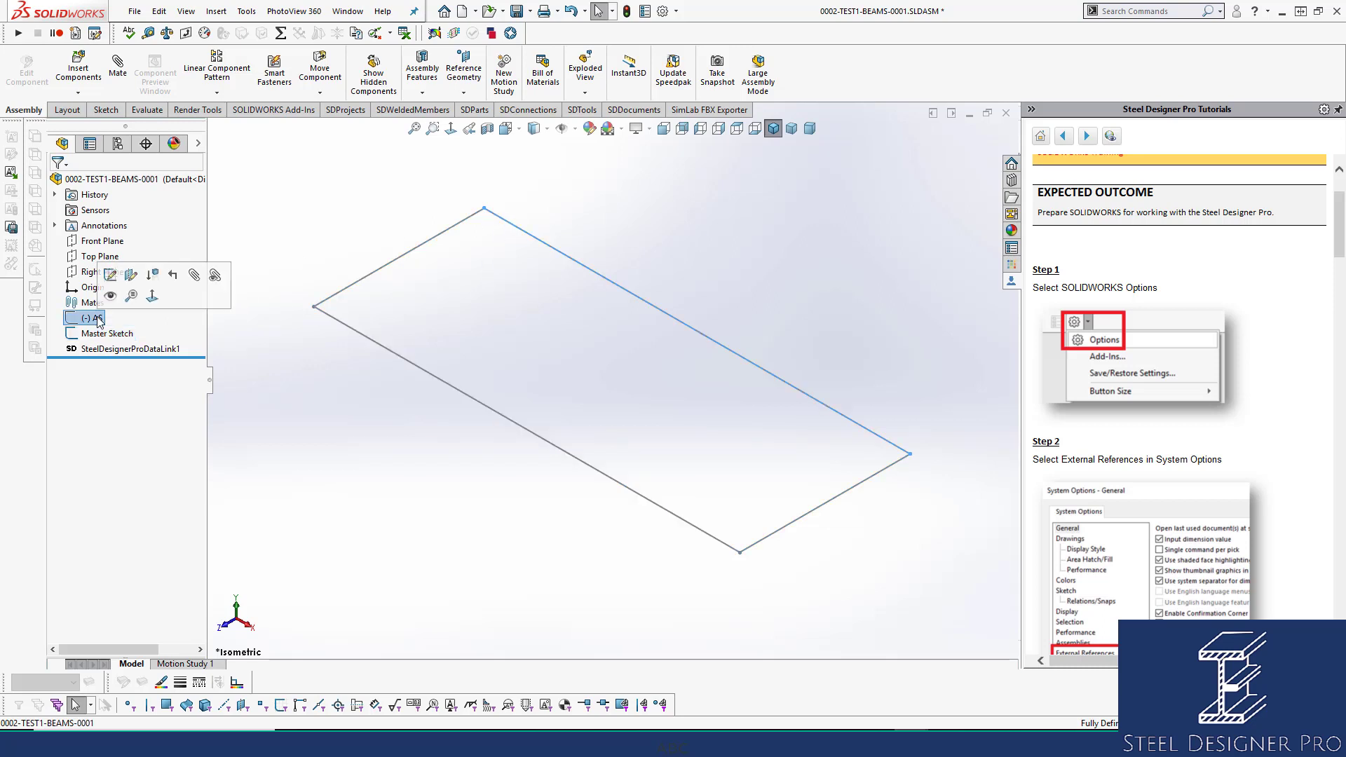
{"action": "left_click", "coordinate": [412, 425]}
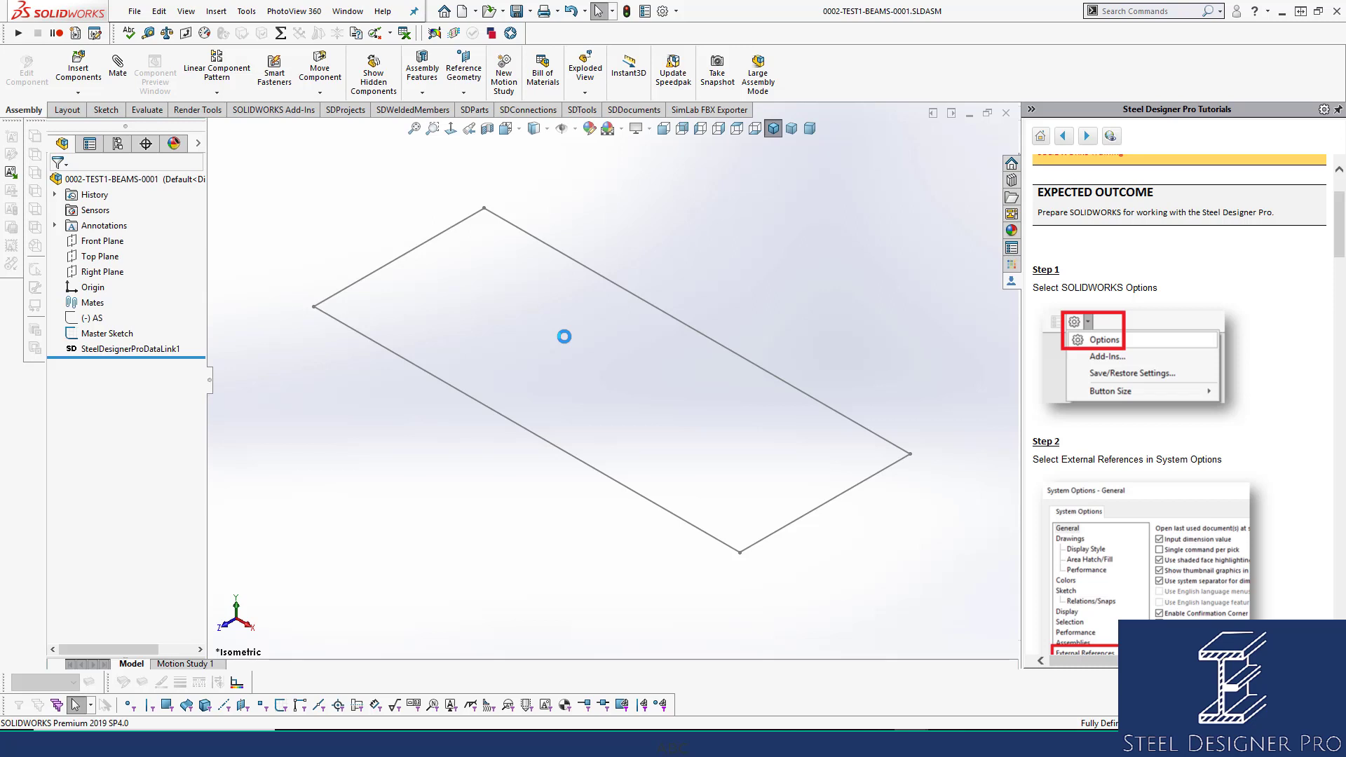
{"action": "left_click", "coordinate": [467, 113]}
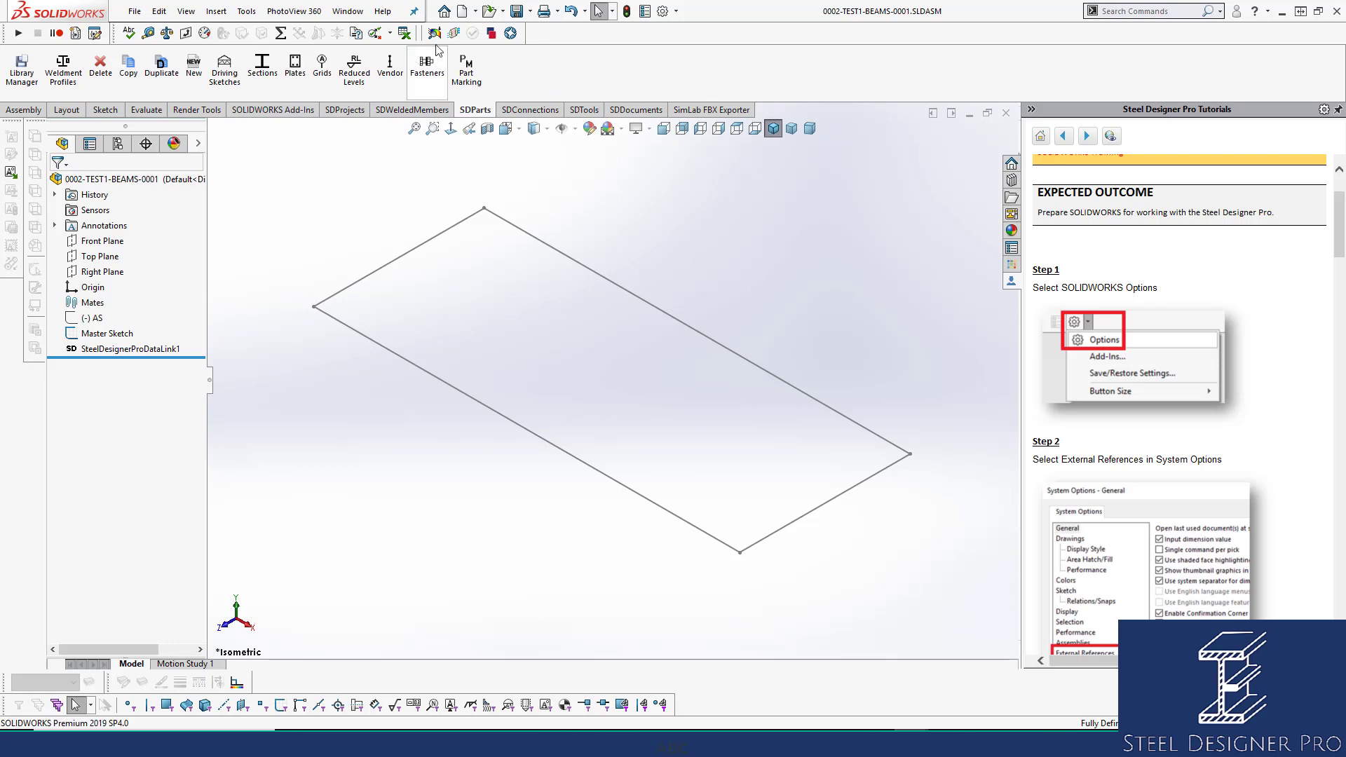
{"action": "left_click", "coordinate": [489, 11]}
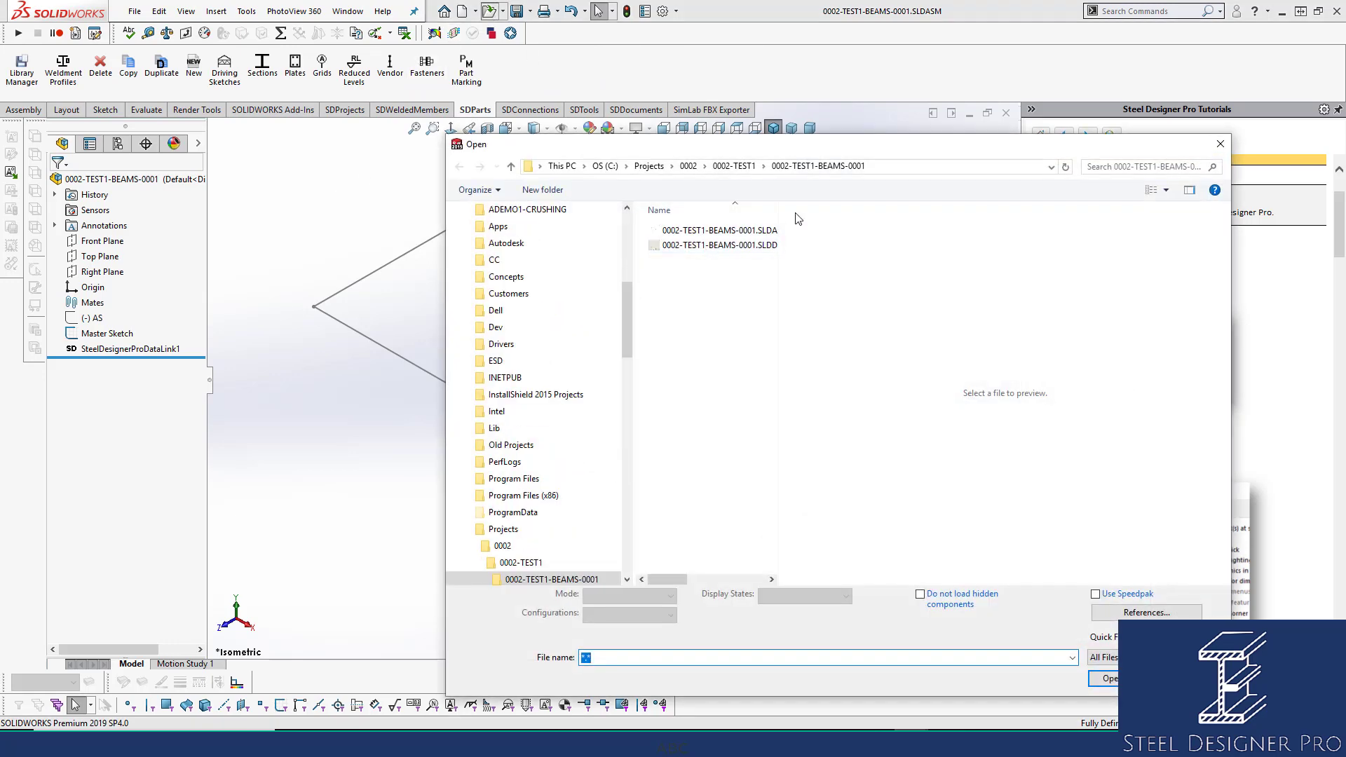
{"action": "left_click", "coordinate": [712, 281]}
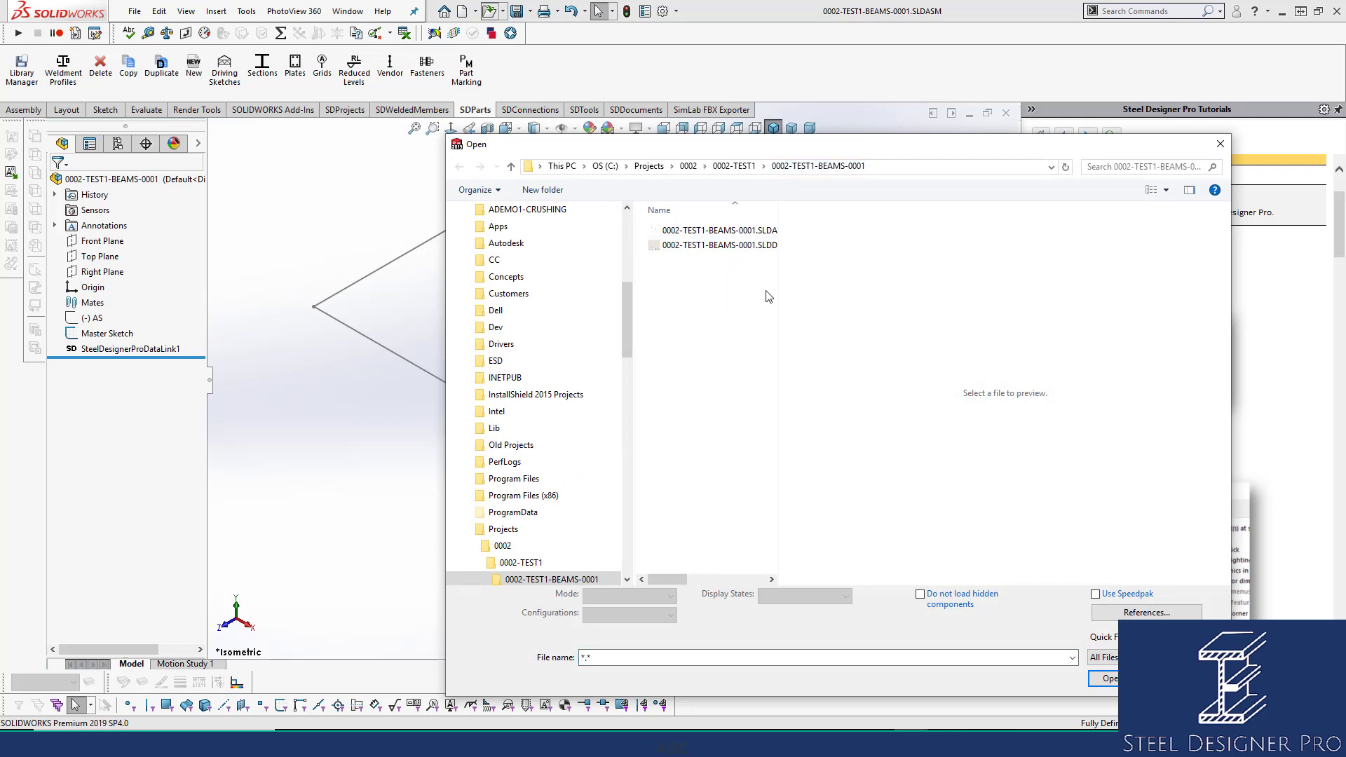
{"action": "left_click_drag", "start_coordinate": [778, 284], "coordinate": [863, 282]}
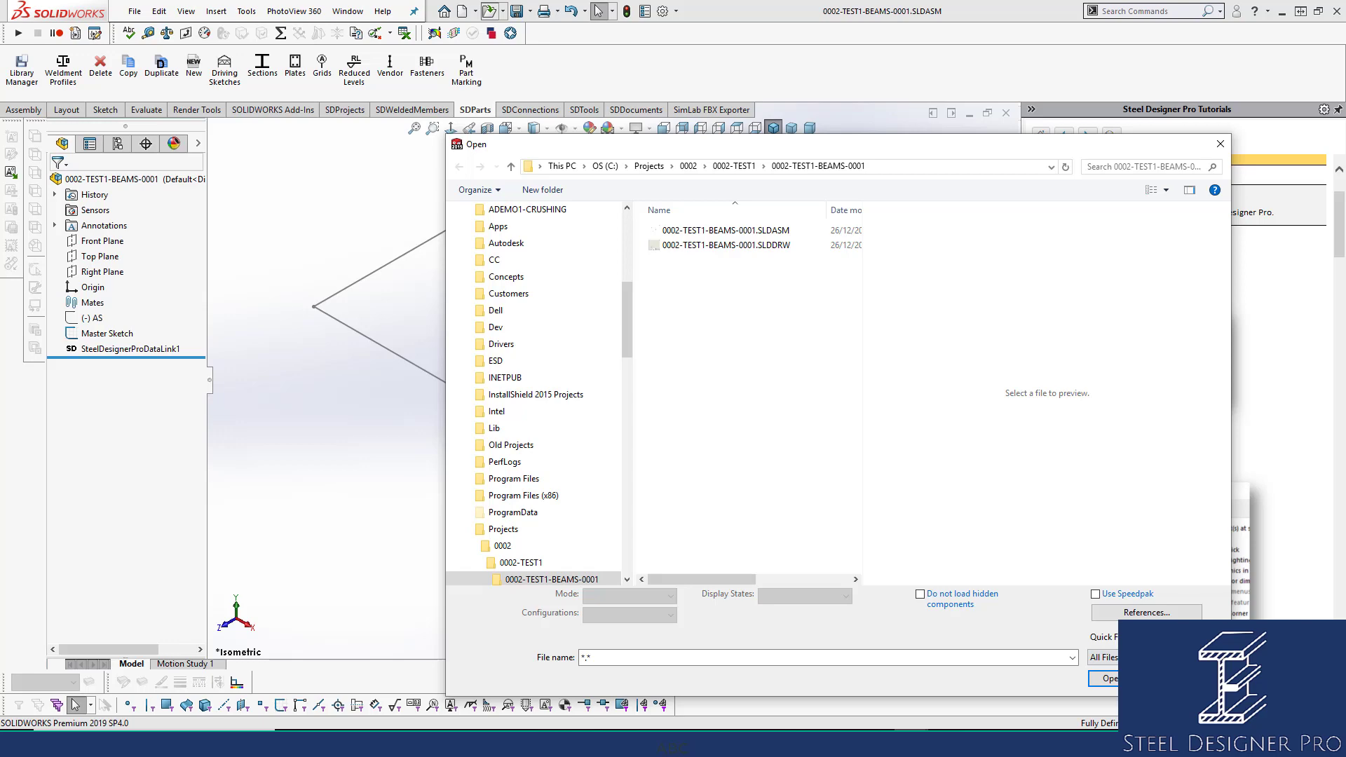
{"action": "left_click", "coordinate": [1191, 679]}
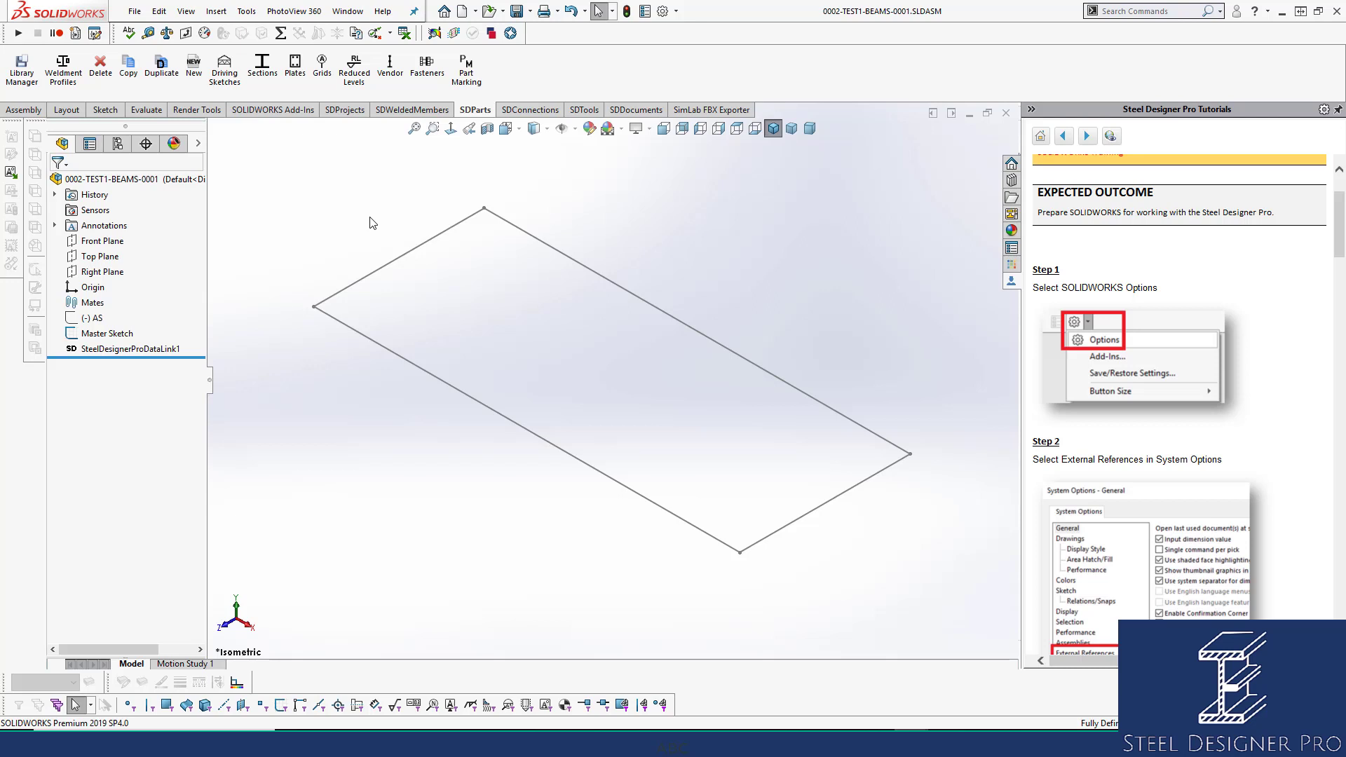
Insert a new BLANK part from the SECTIONS library filter at the assembly origin.
{"action": "left_click", "coordinate": [202, 73]}
{"action": "left_click", "coordinate": [155, 242]}
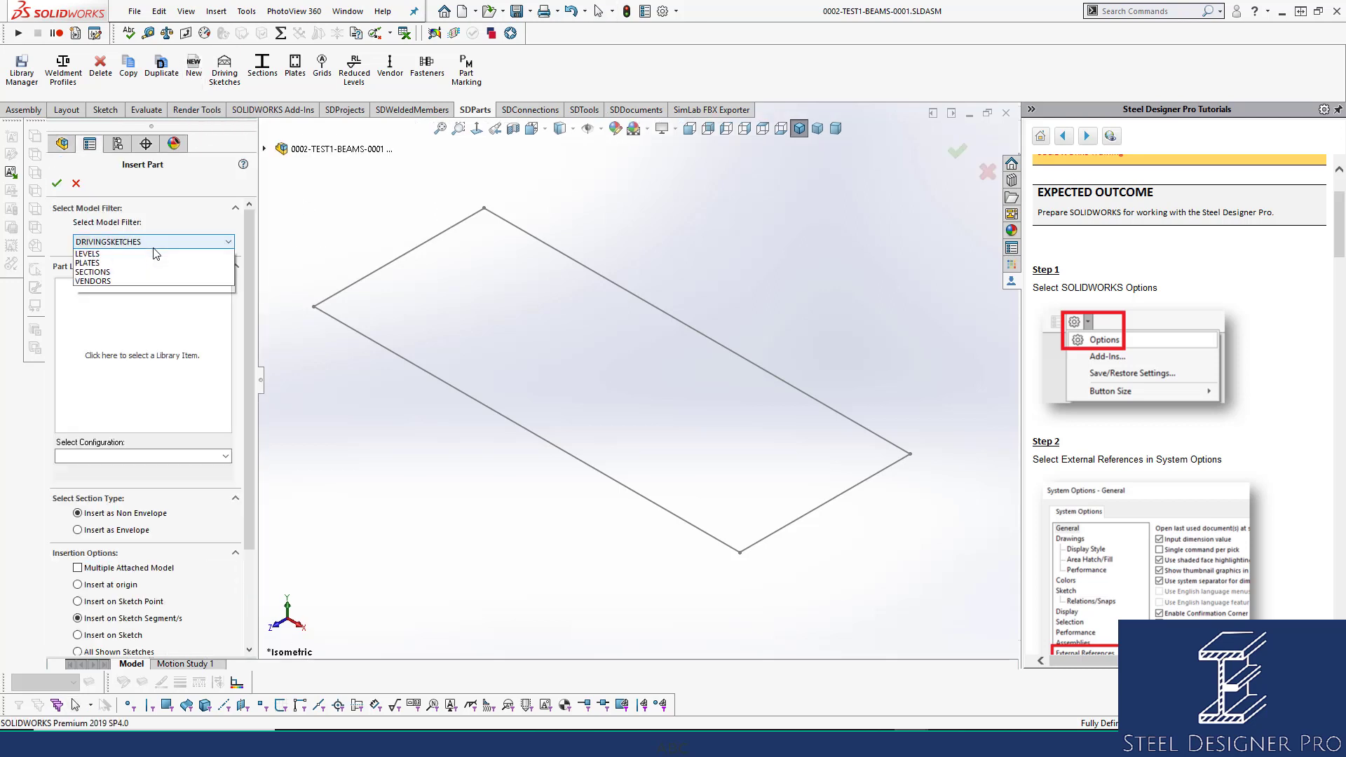
{"action": "left_click", "coordinate": [147, 291]}
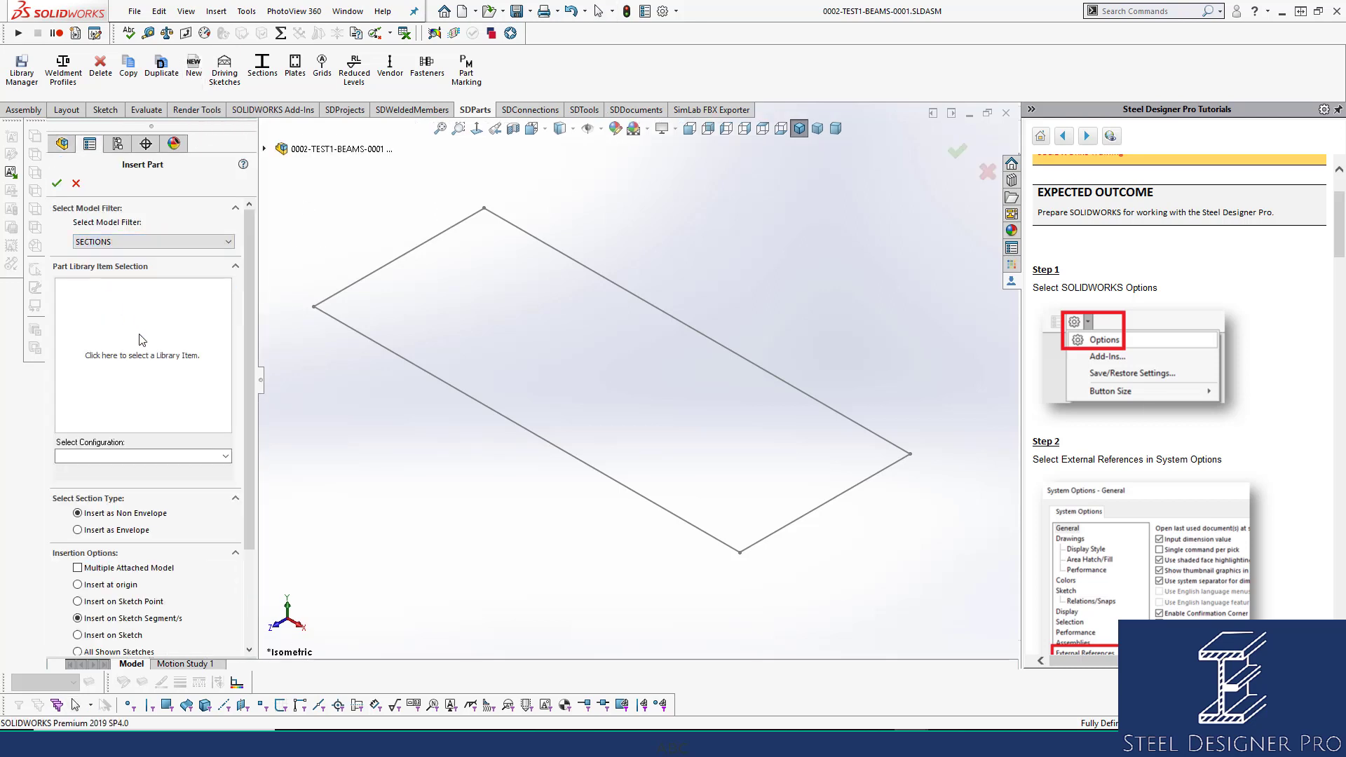
{"action": "left_click", "coordinate": [142, 340]}
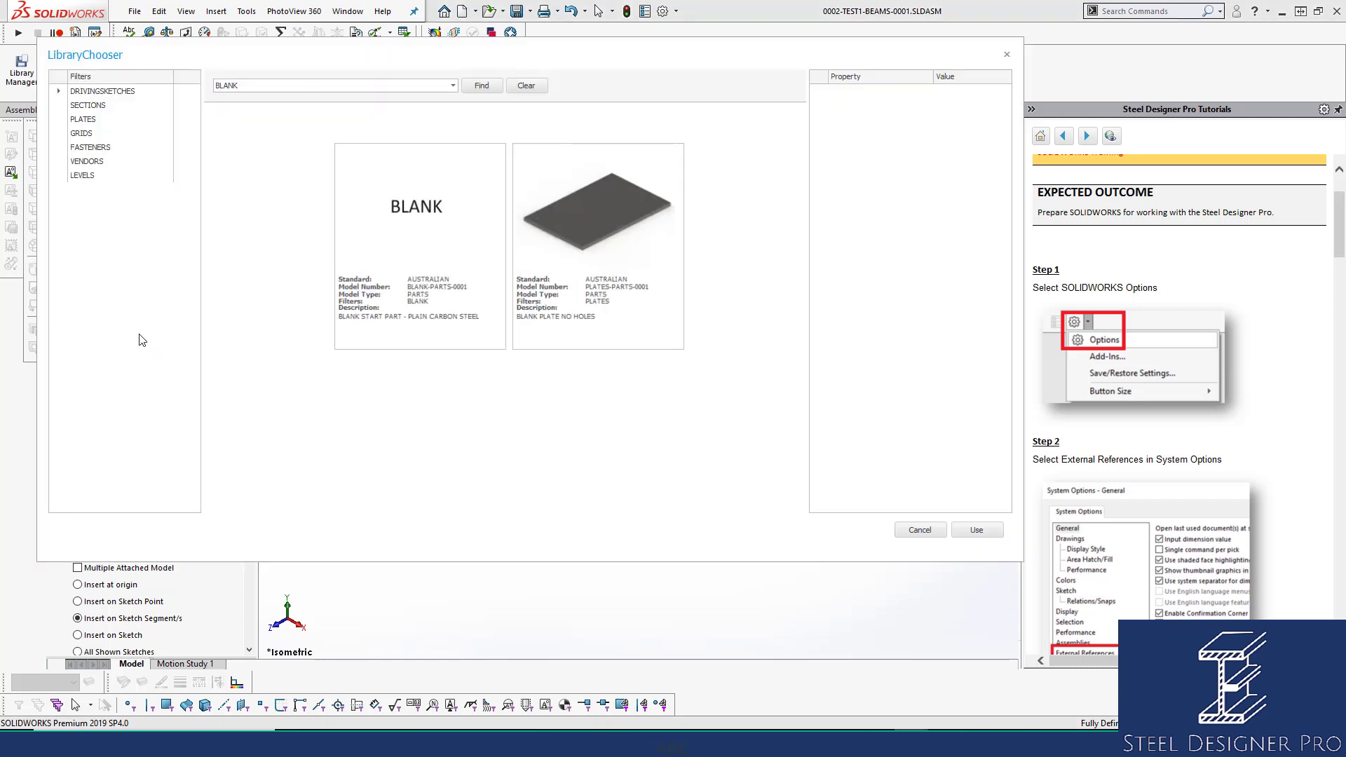
{"action": "left_click", "coordinate": [392, 225]}
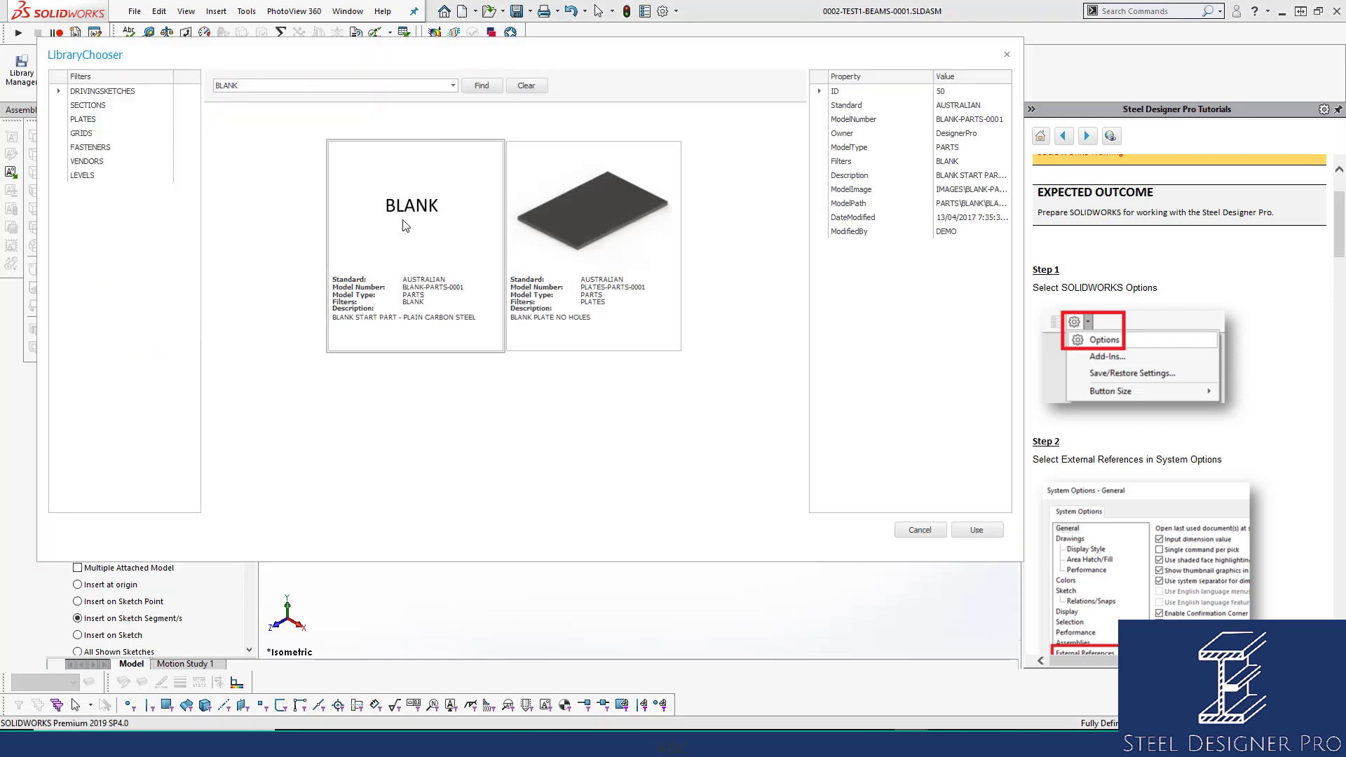
{"action": "left_click", "coordinate": [979, 531]}
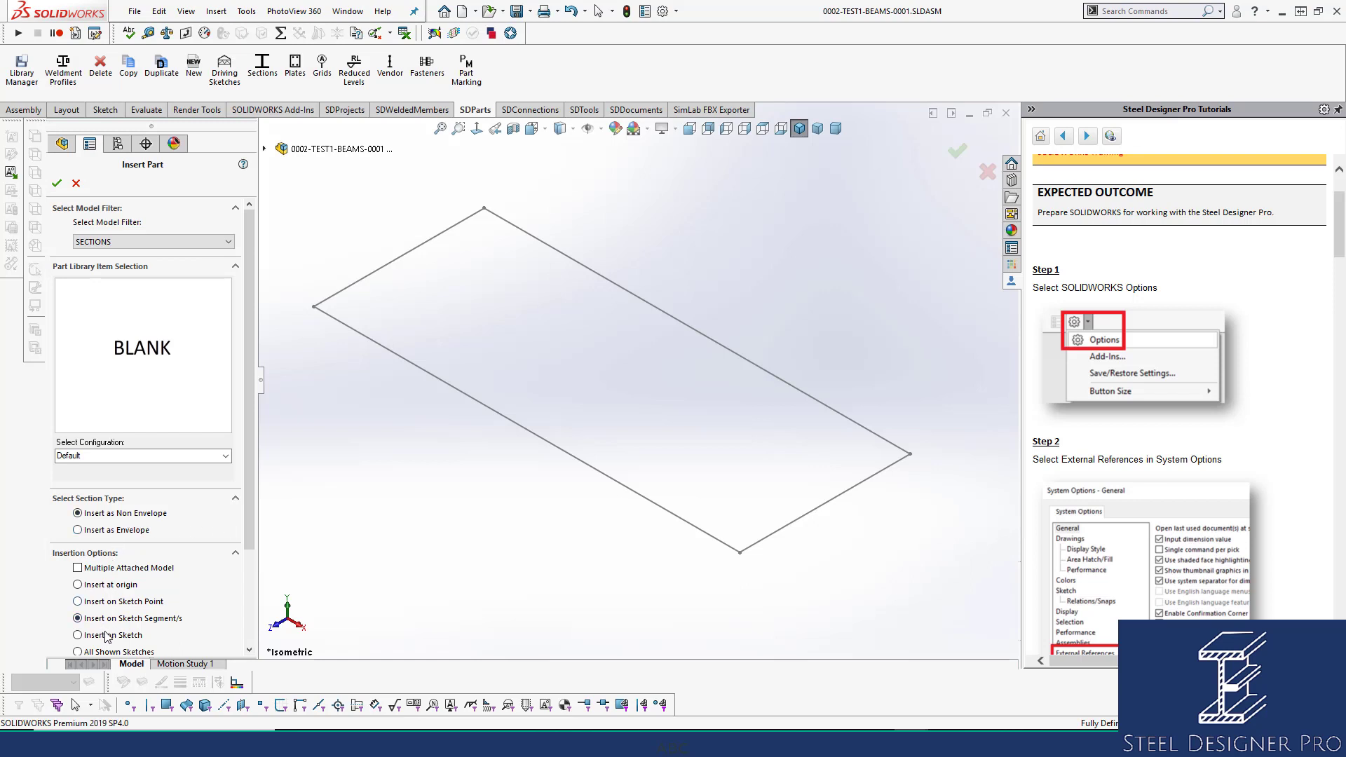
{"action": "left_click", "coordinate": [107, 587]}
{"action": "left_click", "coordinate": [57, 185]}
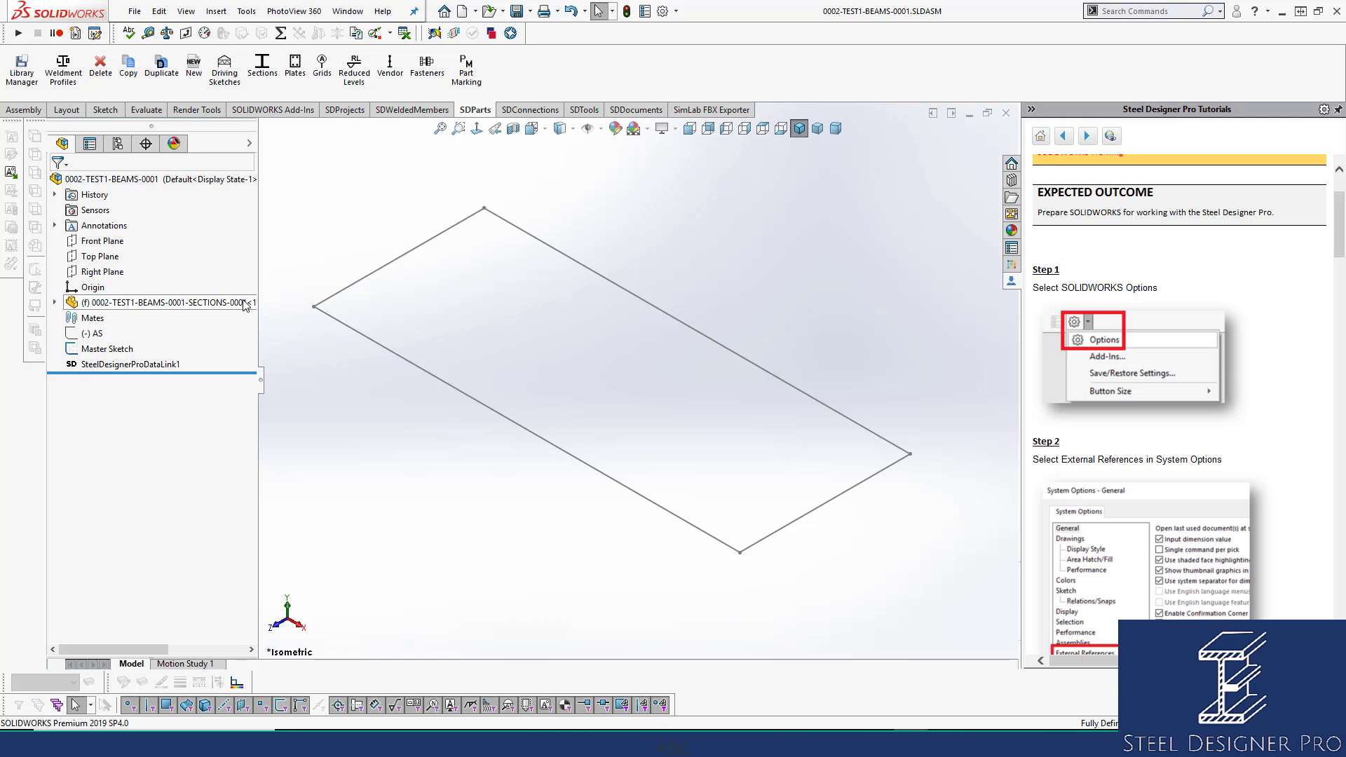
Open the SECTIONS-0001 component as its own part, cancelling the stray drawing open.
{"action": "left_click", "coordinate": [185, 304]}
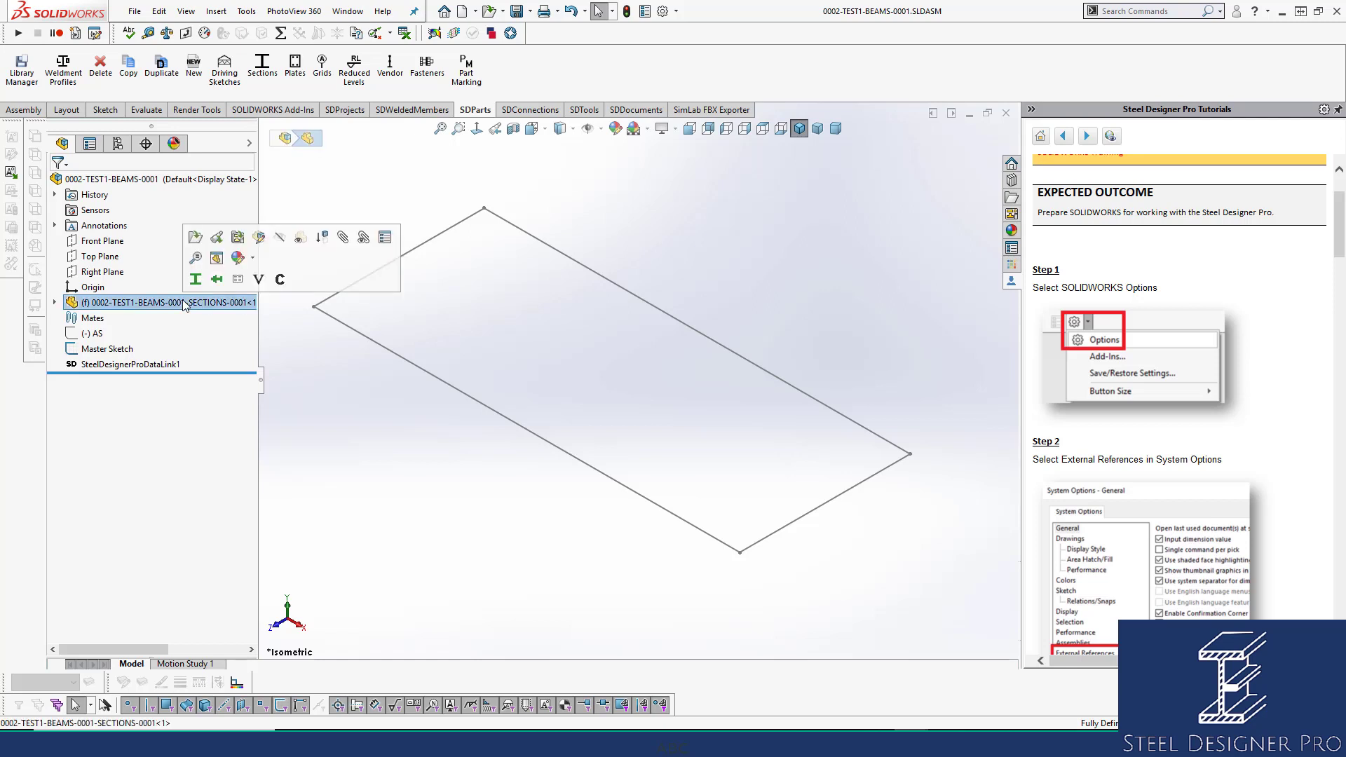
{"action": "left_click", "coordinate": [216, 258]}
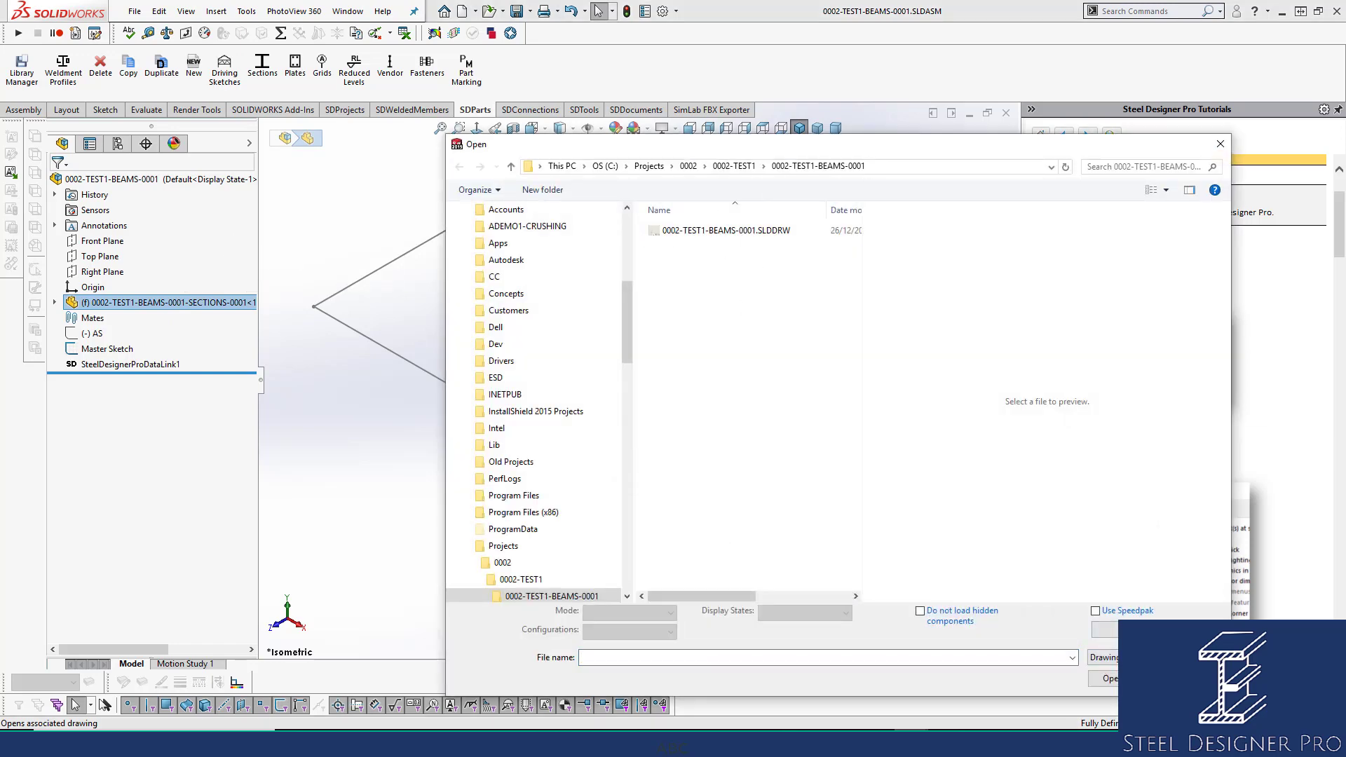
{"action": "left_click", "coordinate": [1190, 679]}
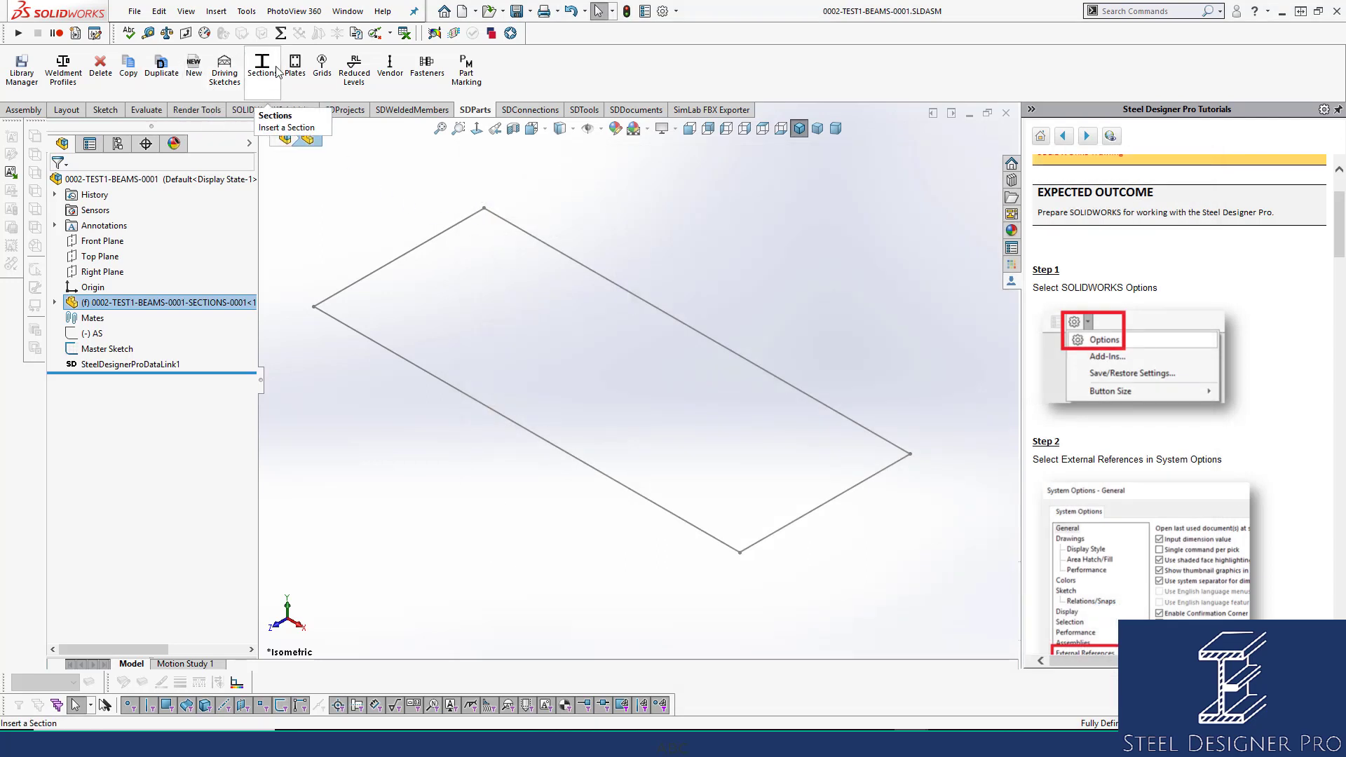
{"action": "left_click", "coordinate": [421, 245]}
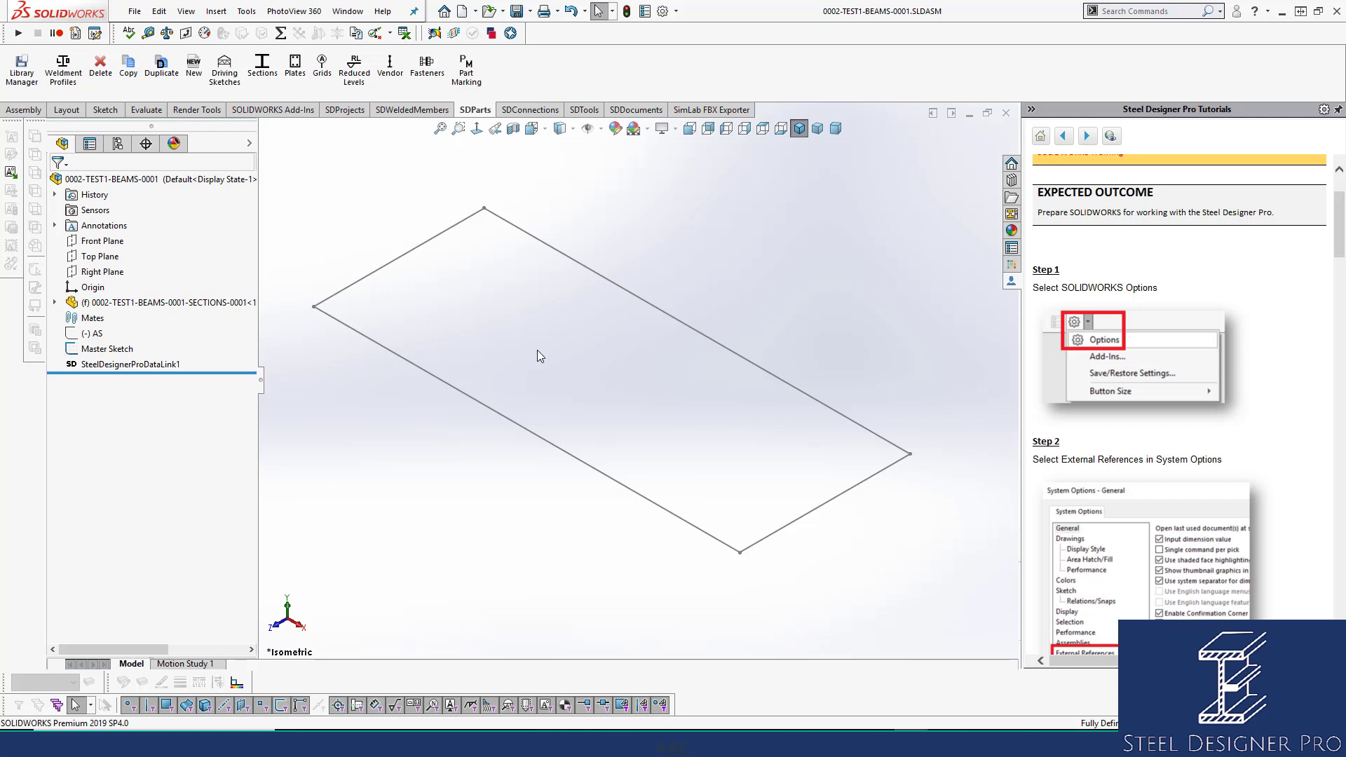
{"action": "scroll", "coordinate": [547, 354], "scroll_direction": "up", "scroll_amount": 1}
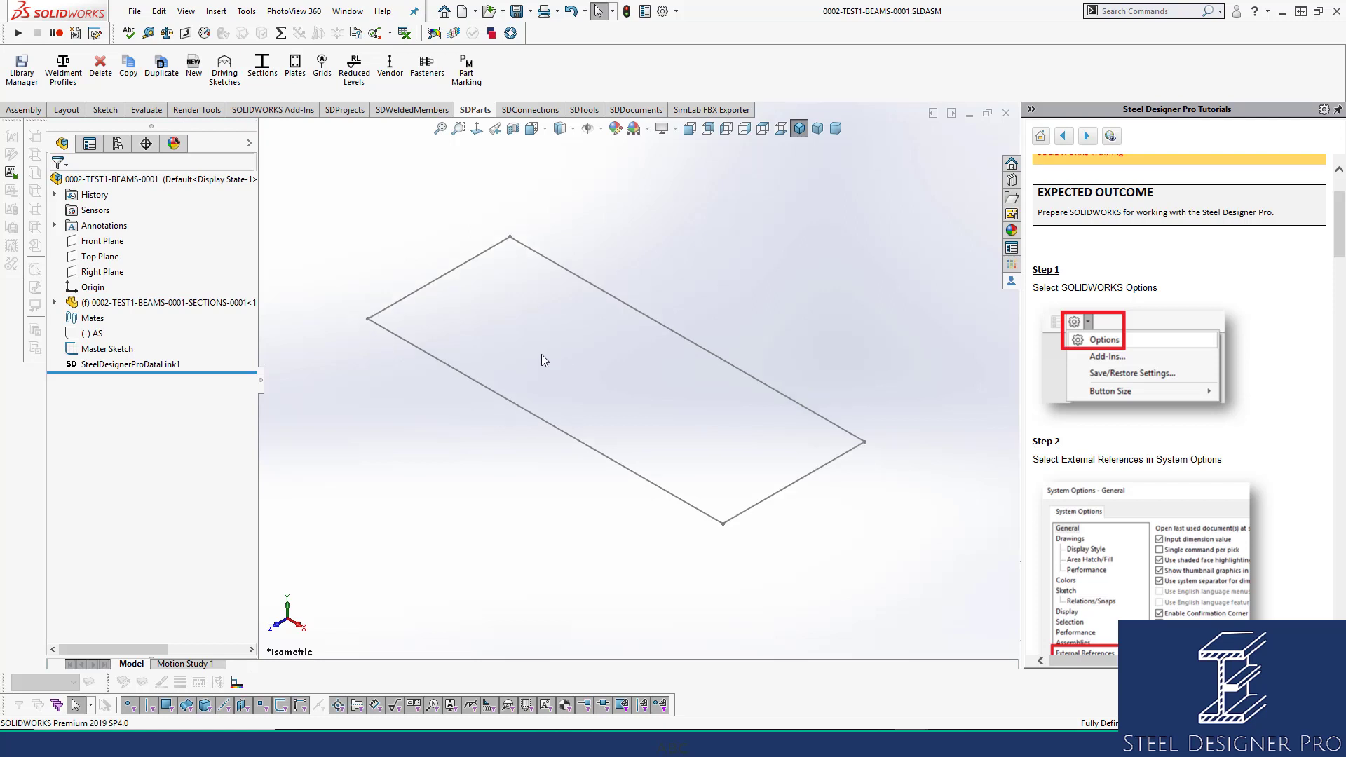
{"action": "left_click", "coordinate": [118, 304]}
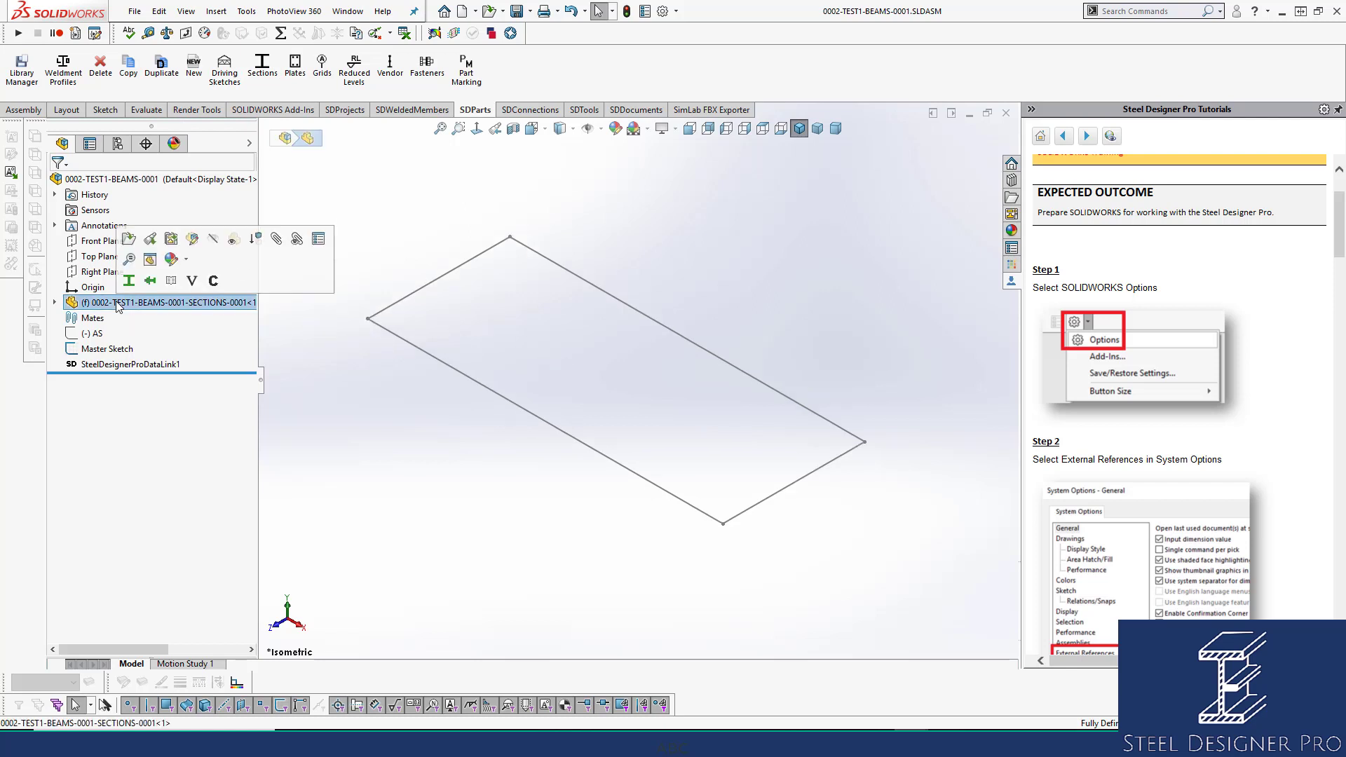
{"action": "left_click", "coordinate": [130, 239]}
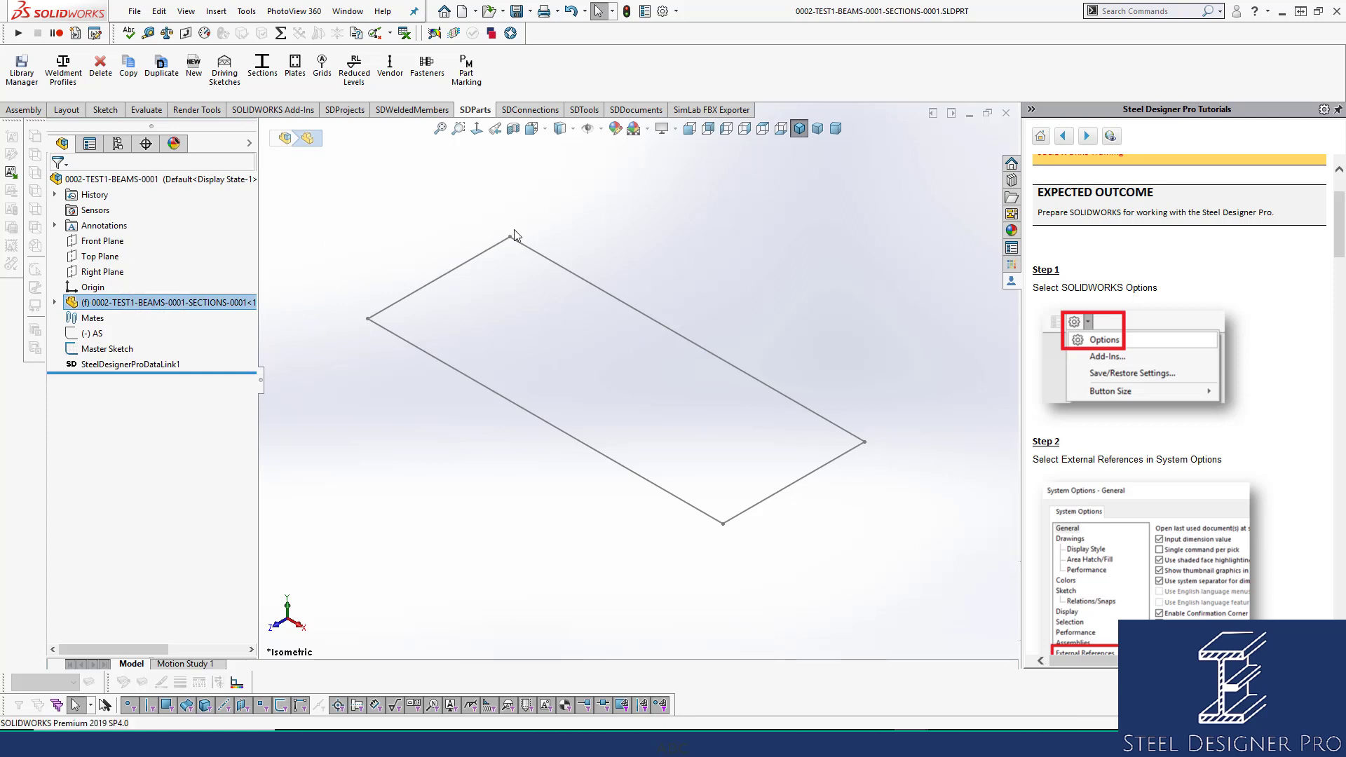
Show the hidden AS sketch line in the SECTIONS part.
{"action": "left_click", "coordinate": [70, 335]}
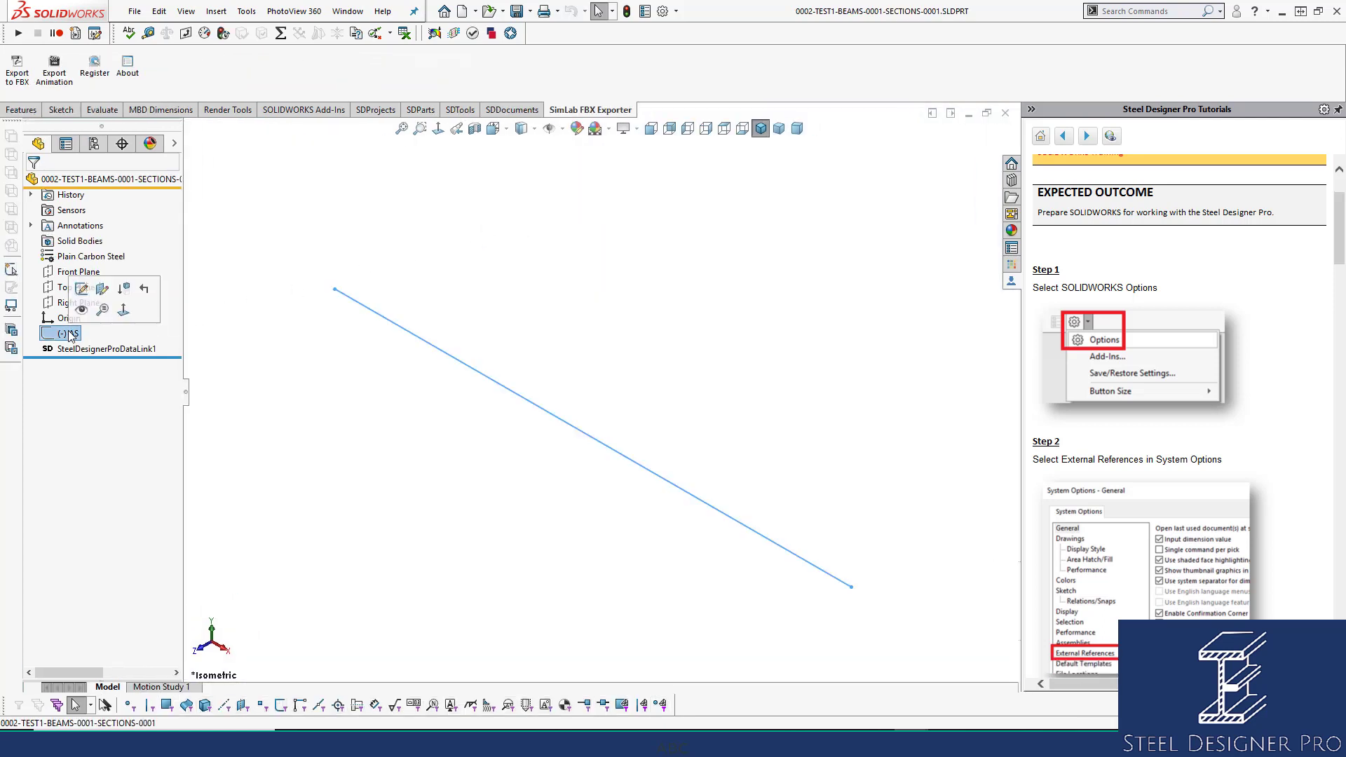
{"action": "left_click", "coordinate": [81, 288]}
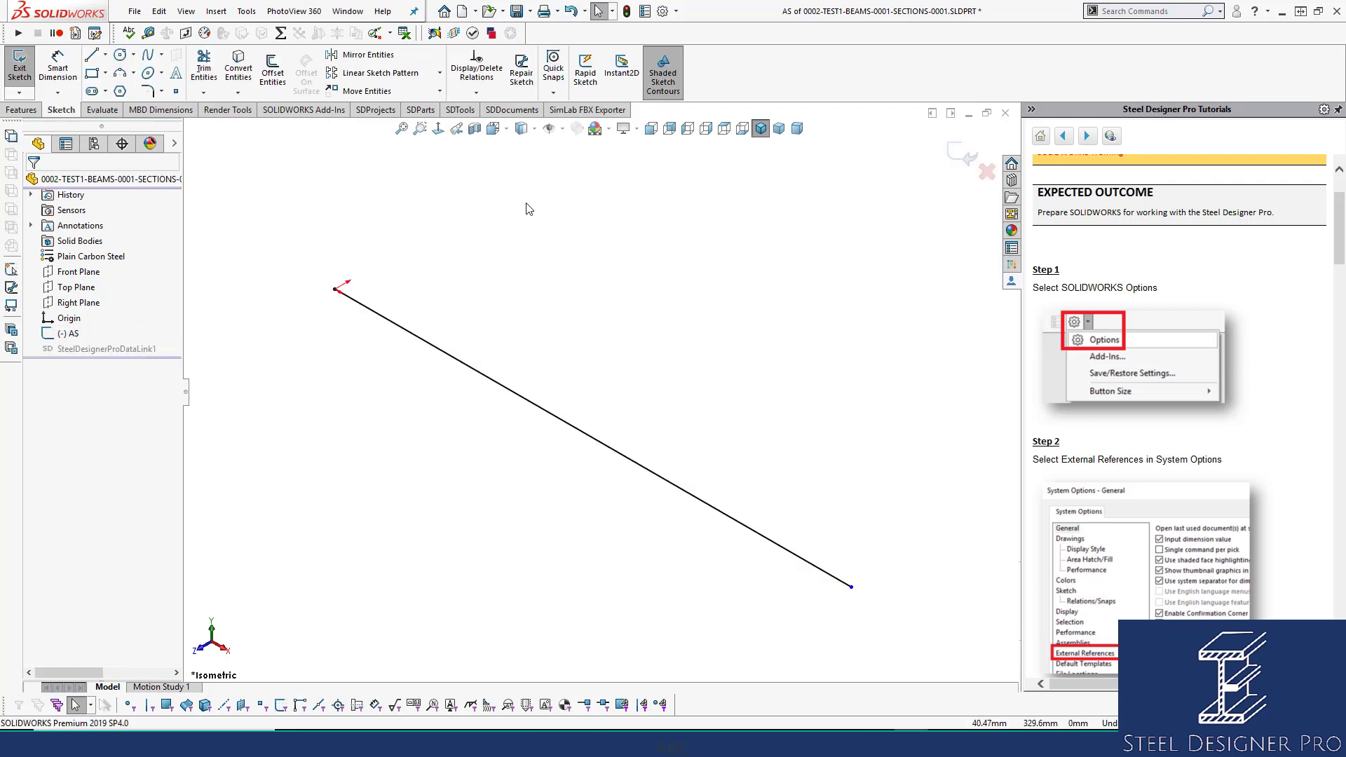
{"action": "left_click", "coordinate": [960, 155]}
{"action": "left_click", "coordinate": [62, 334]}
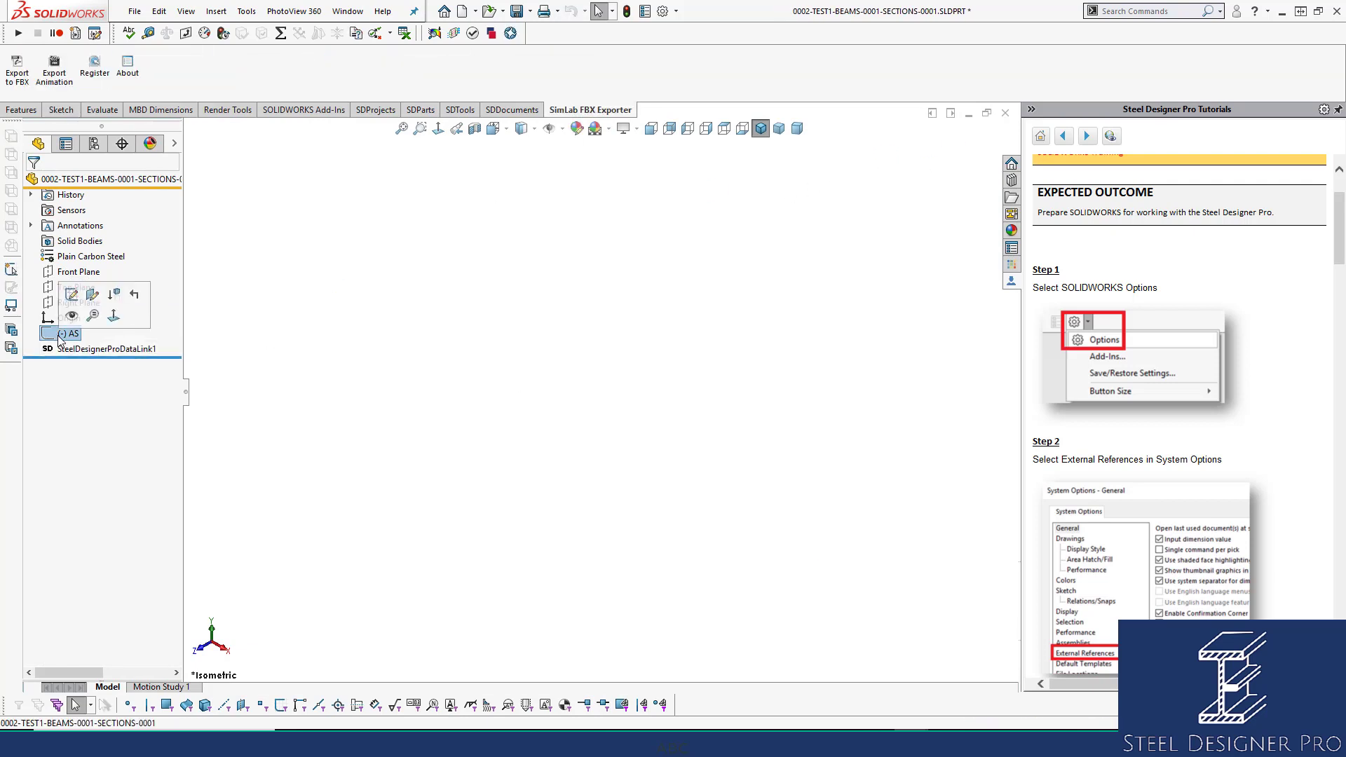
{"action": "left_click", "coordinate": [71, 315]}
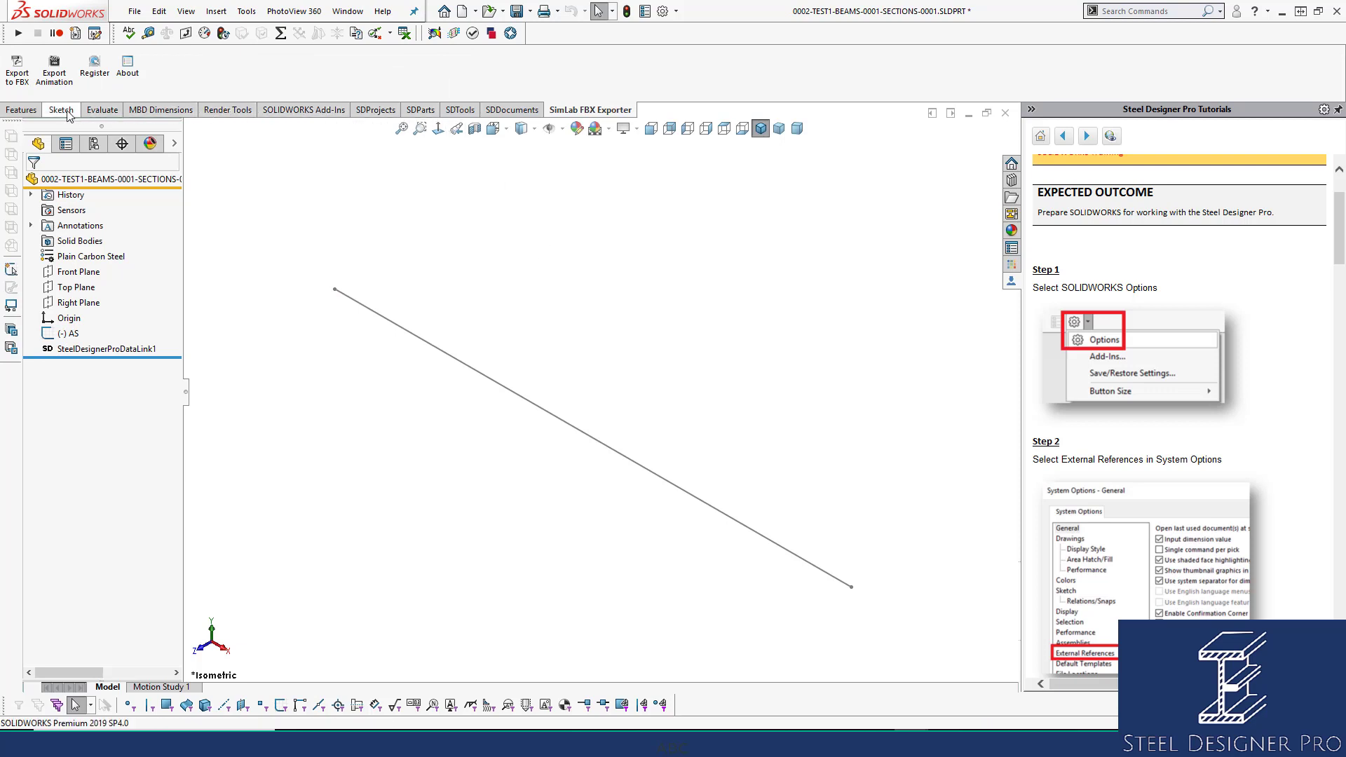
Enable the Weldments tool set and switch to it.
{"action": "right_click", "coordinate": [167, 121]}
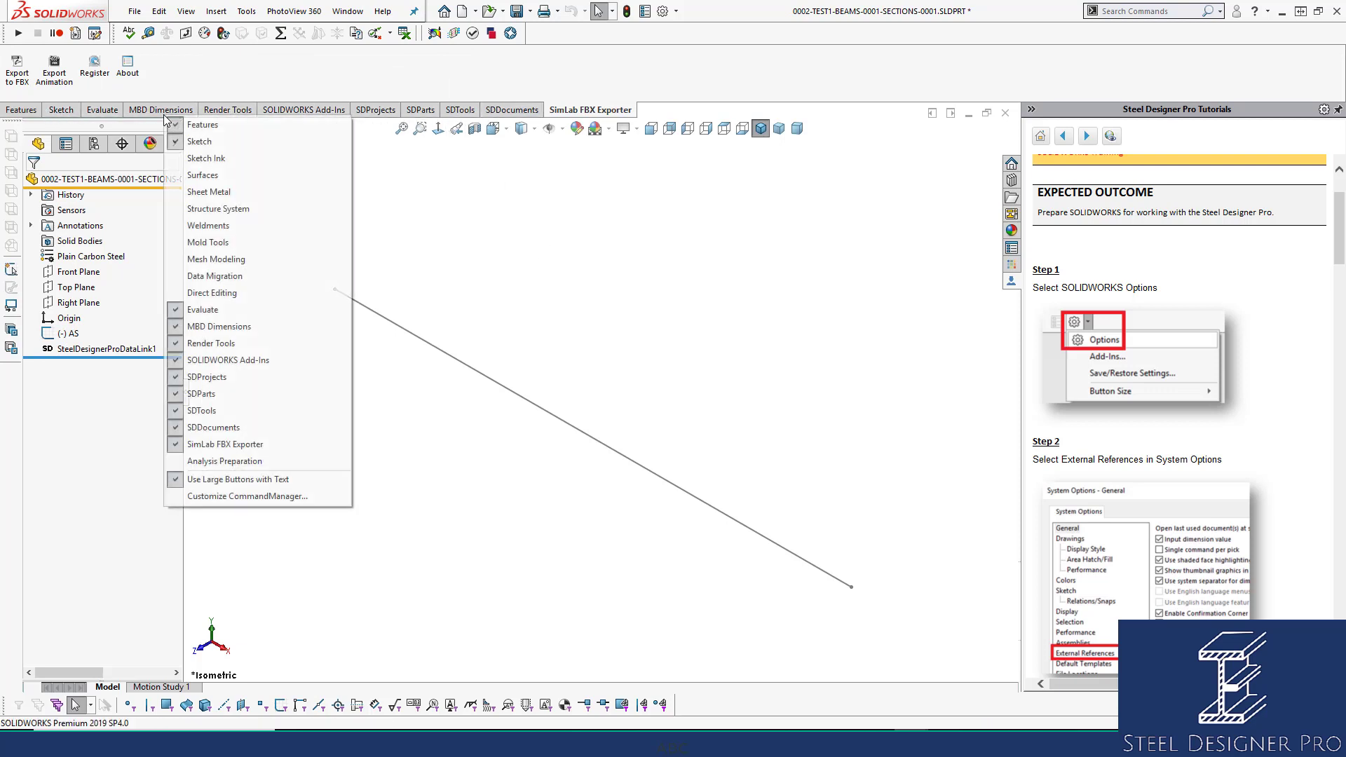
{"action": "left_click", "coordinate": [197, 228]}
{"action": "left_click", "coordinate": [123, 116]}
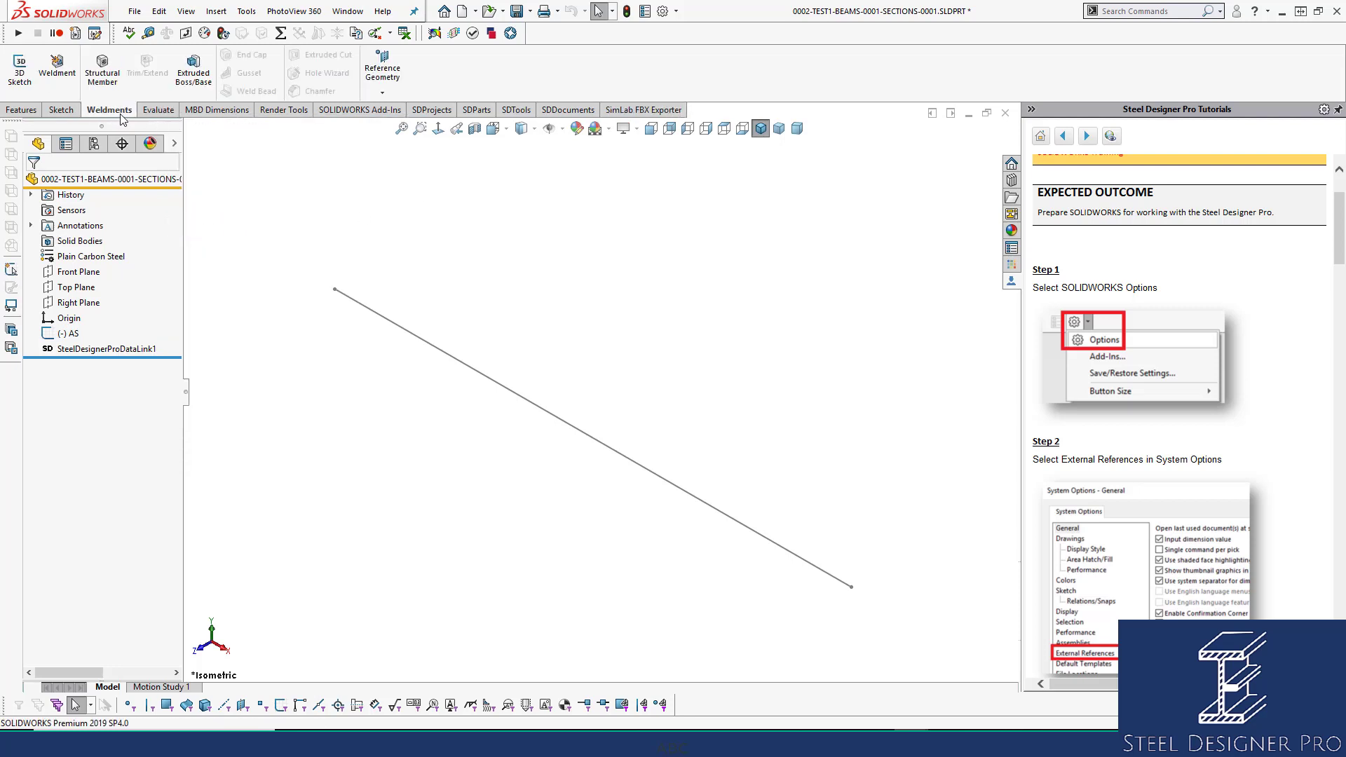
Start a PFC - Configured, 200PFC structural member along the AS sketch line.
{"action": "left_click", "coordinate": [102, 68]}
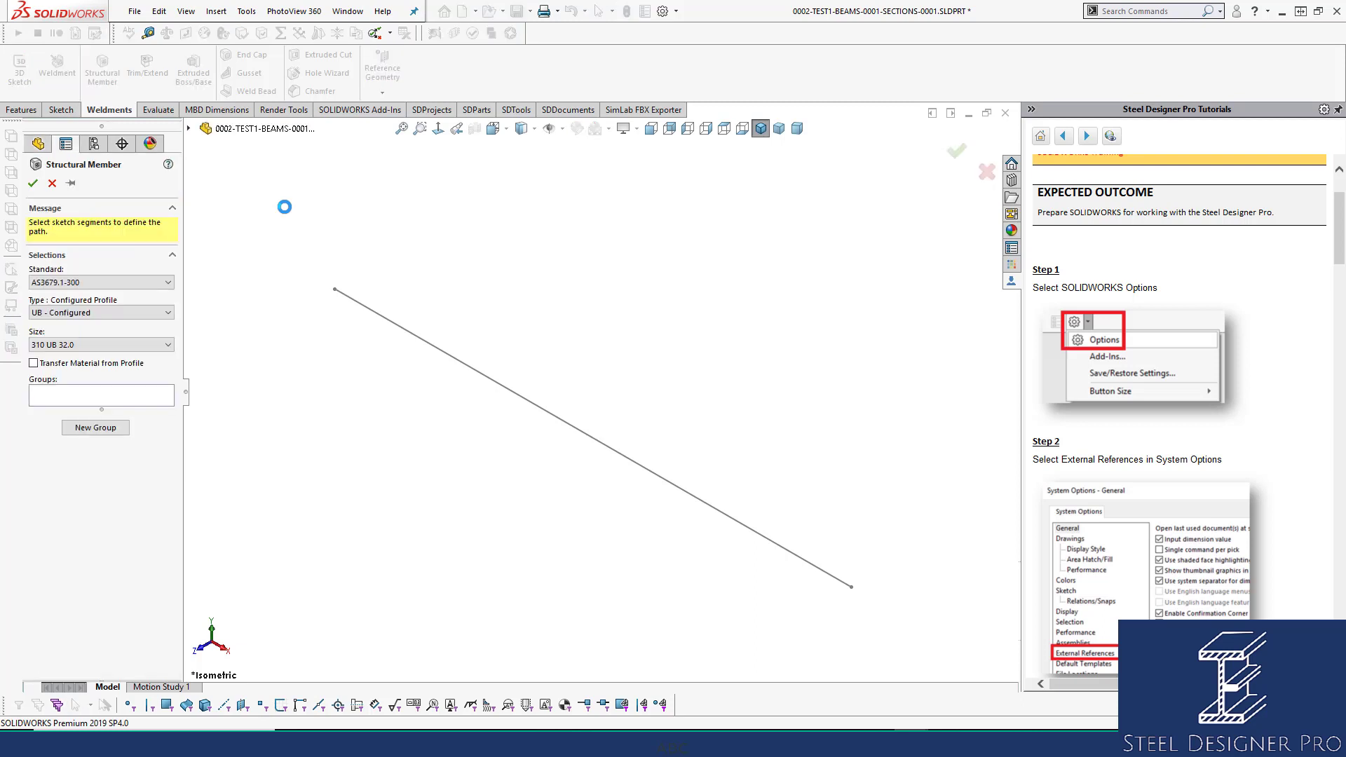
{"action": "left_click", "coordinate": [111, 314]}
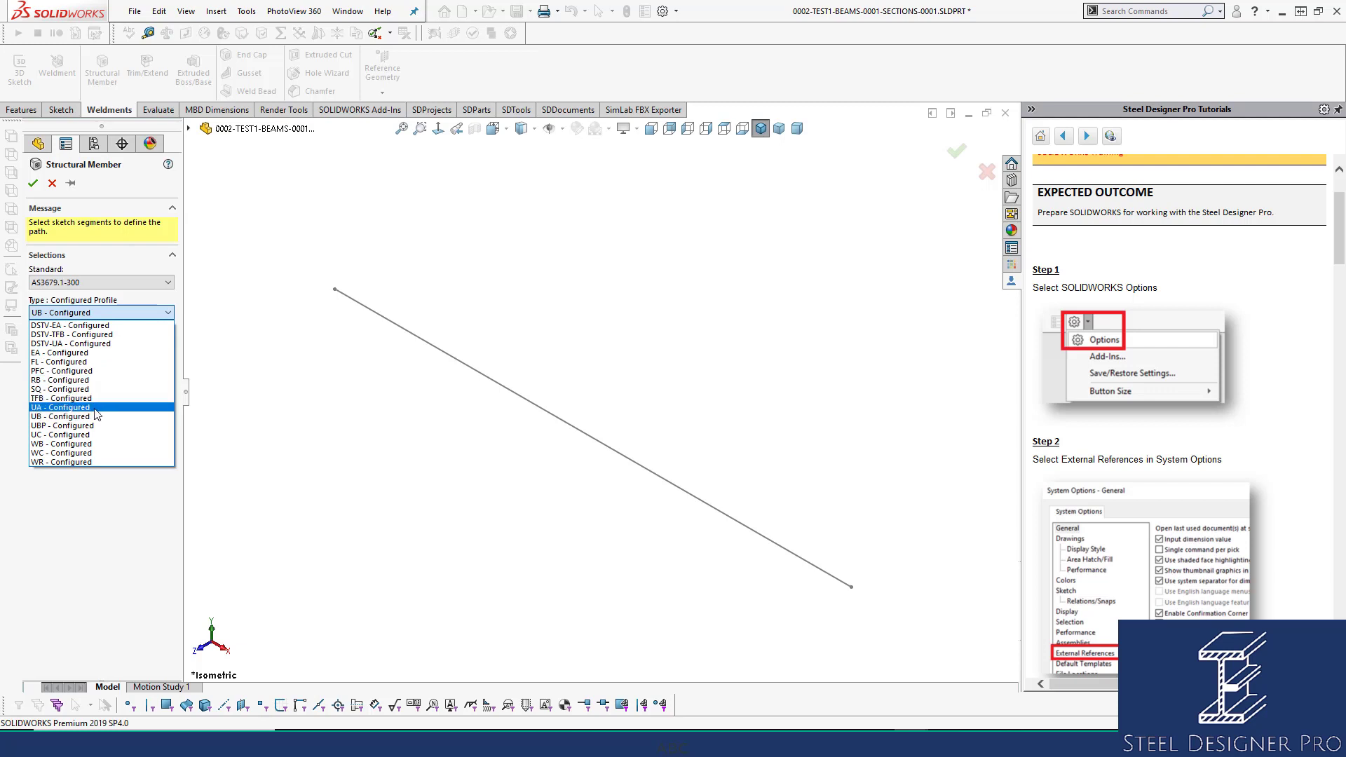
{"action": "left_click", "coordinate": [98, 371]}
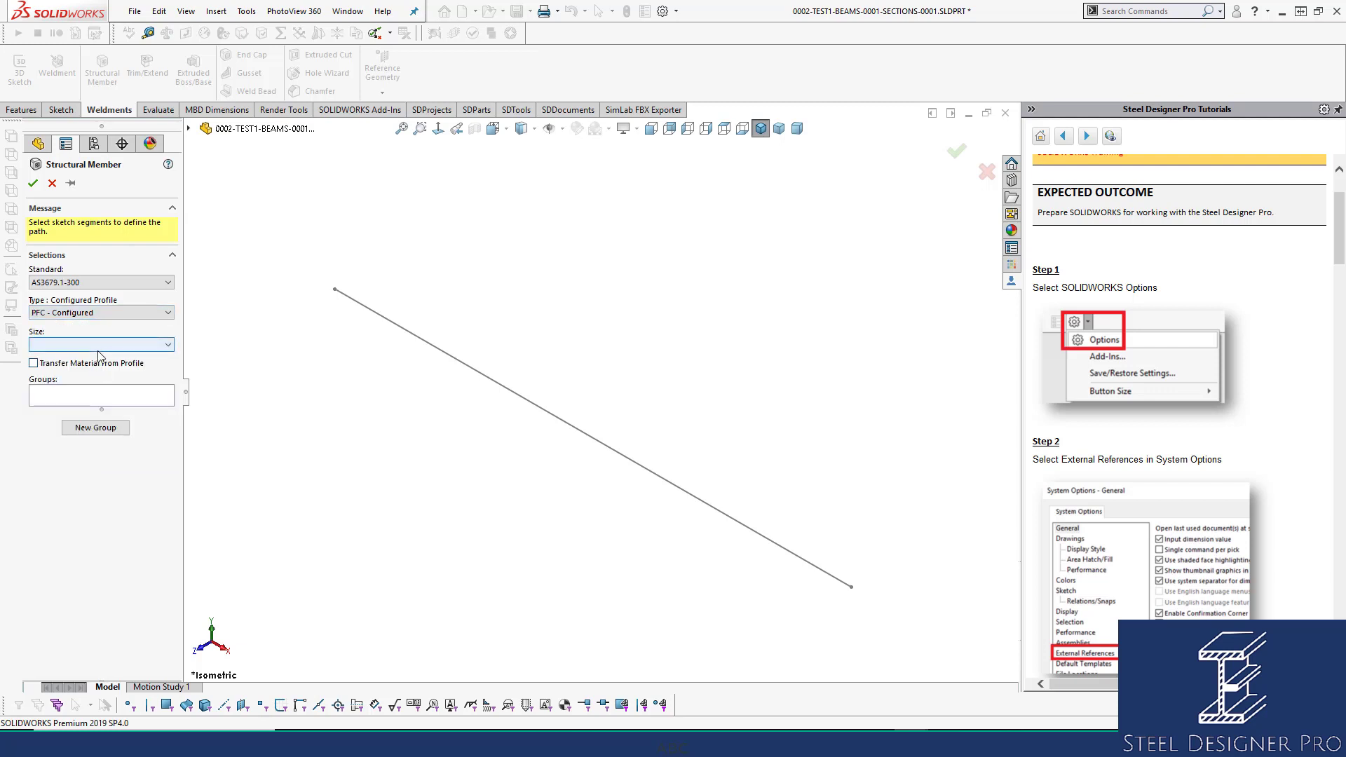
{"action": "left_click", "coordinate": [100, 345]}
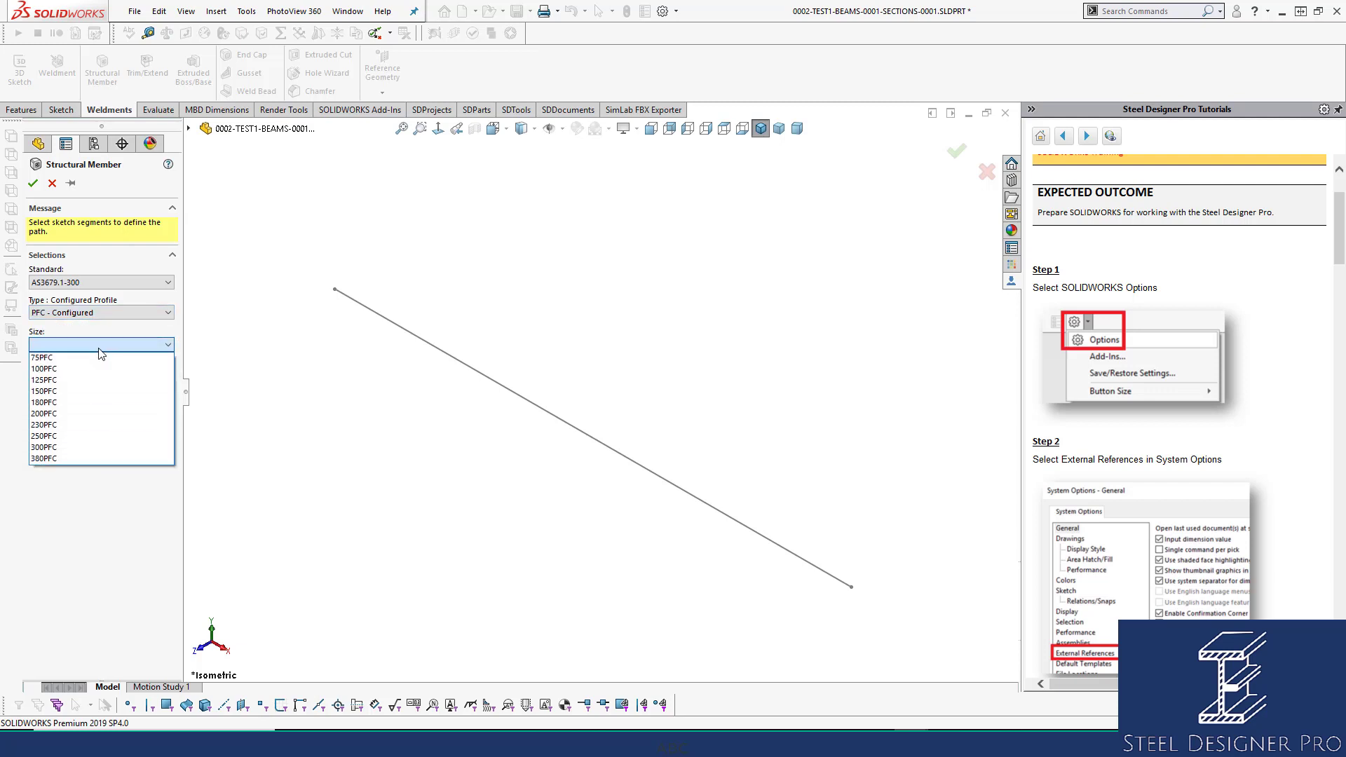
{"action": "left_click", "coordinate": [84, 413]}
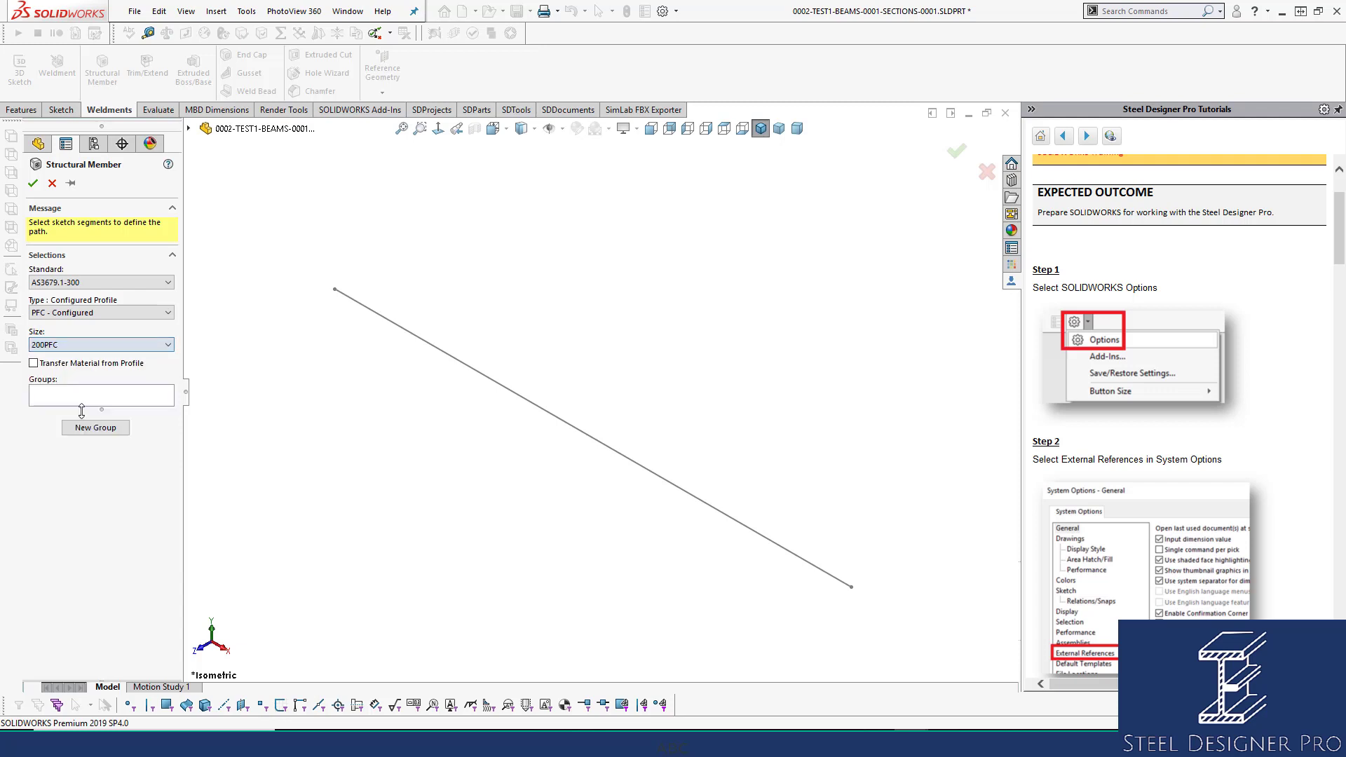
{"action": "left_click", "coordinate": [452, 363]}
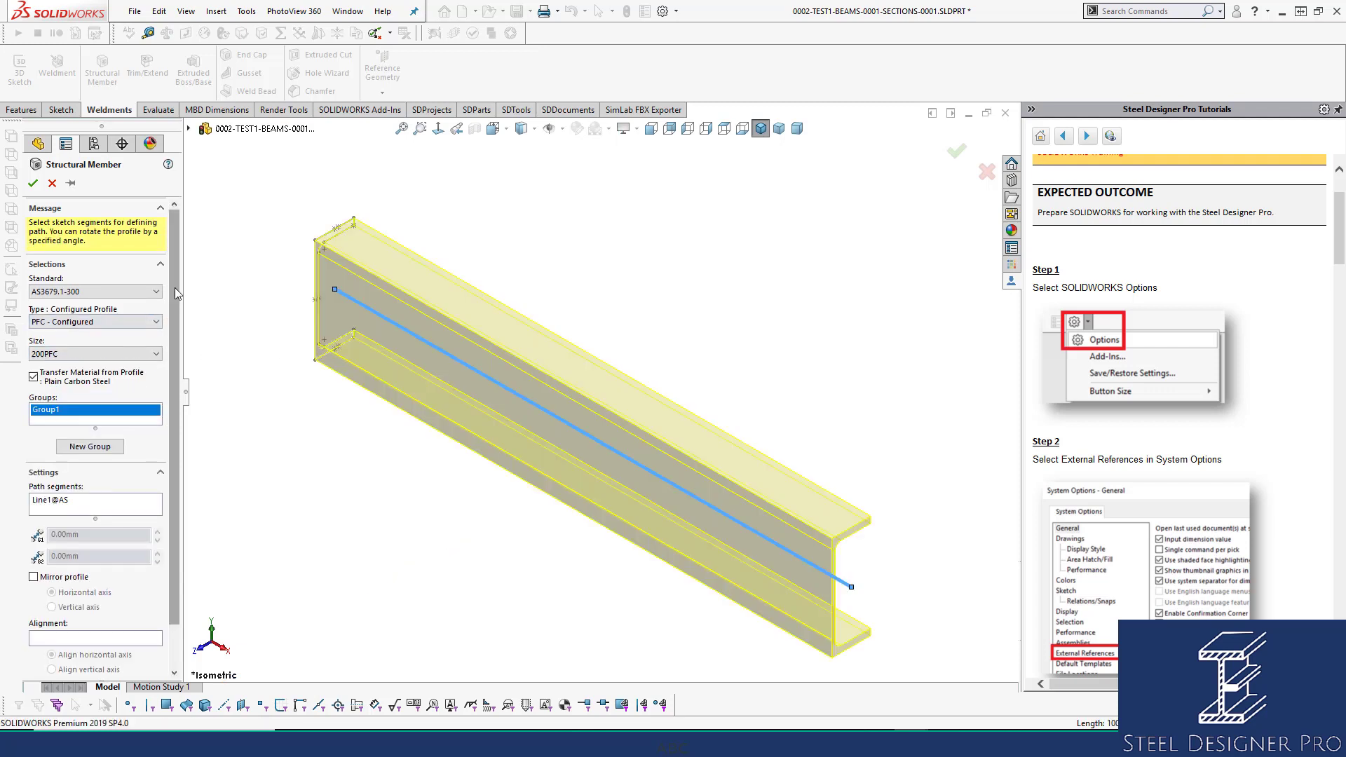
Locate the channel profile from a corner point, confirm the member, and zoom to fit.
{"action": "scroll", "coordinate": [174, 287], "scroll_direction": "down", "scroll_amount": 2}
{"action": "left_click", "coordinate": [96, 664]}
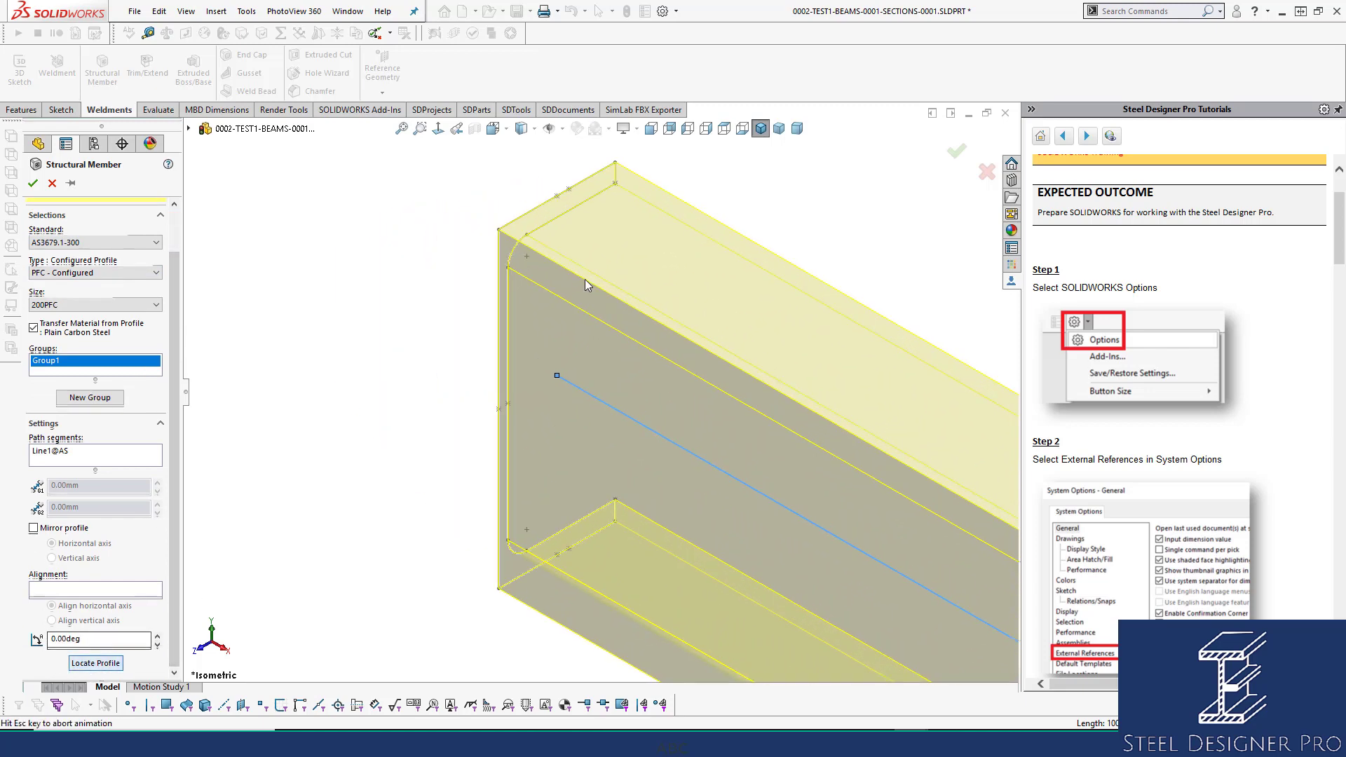
{"action": "left_click", "coordinate": [533, 231]}
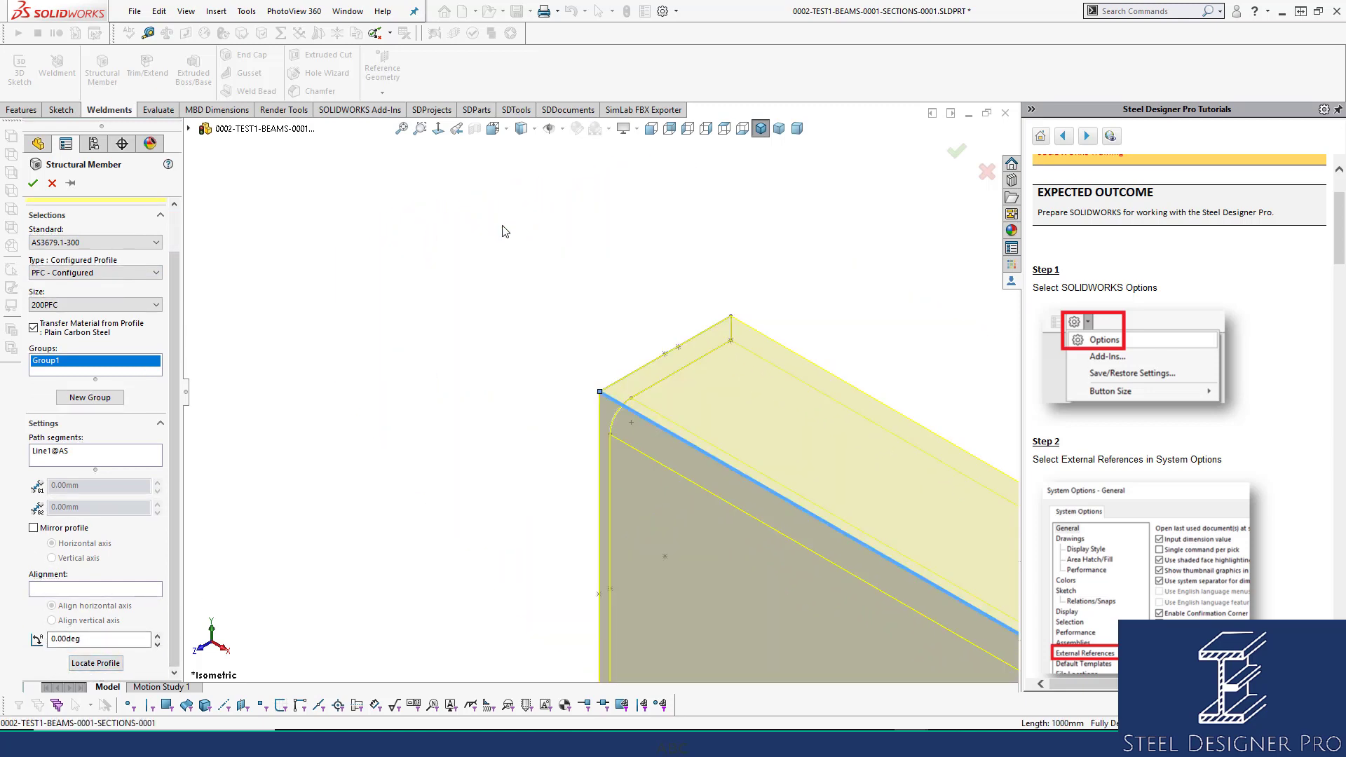
{"action": "left_click", "coordinate": [33, 183]}
{"action": "left_click", "coordinate": [399, 129]}
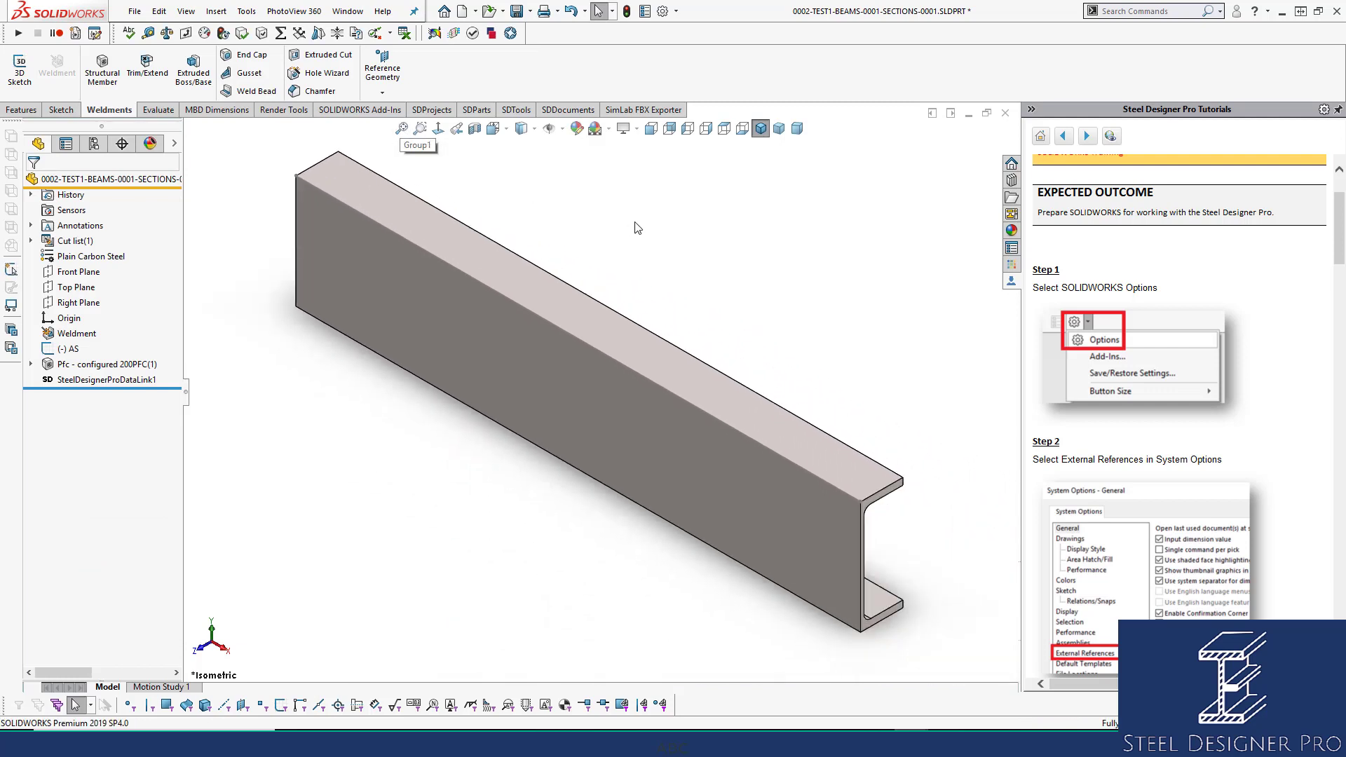
Clear the SteelDesignerProDataLink1 selection and save the channel part.
{"action": "left_click", "coordinate": [95, 380]}
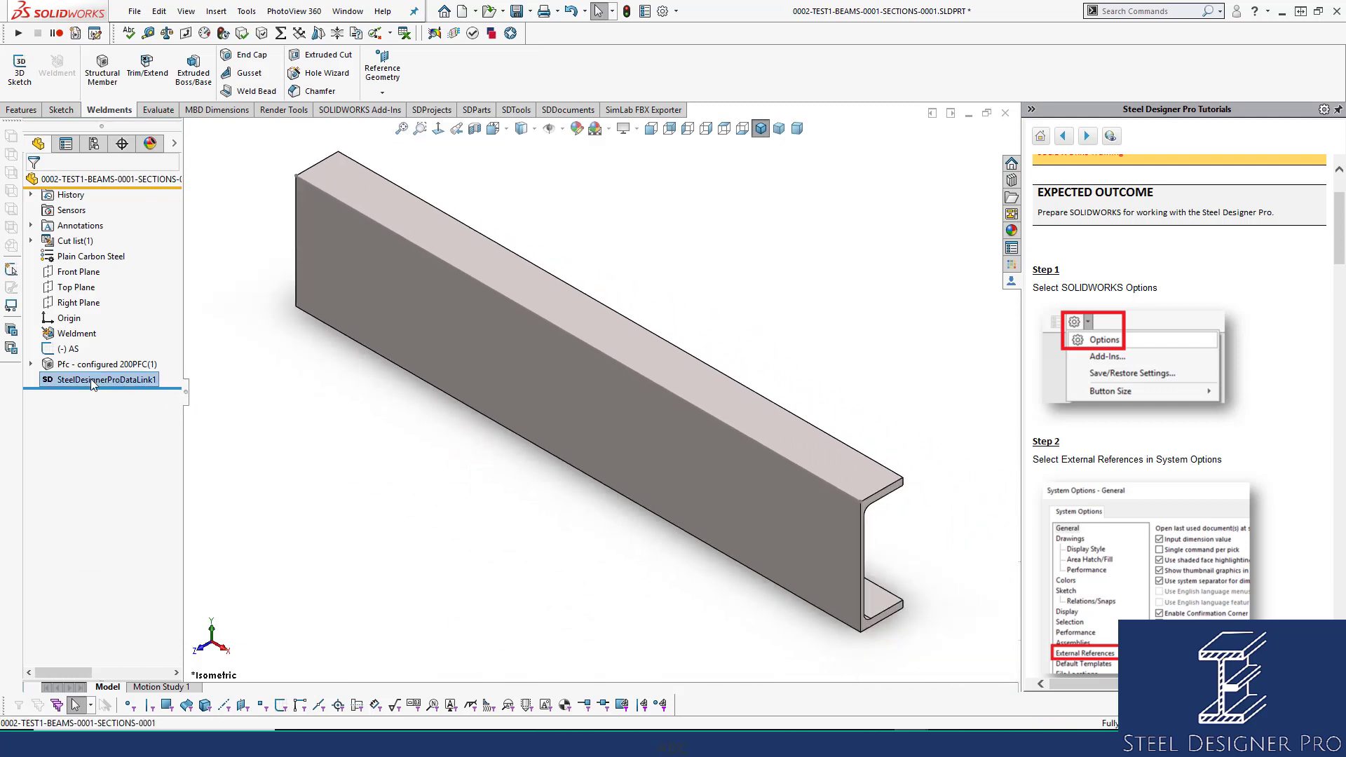
{"action": "left_click", "coordinate": [732, 244]}
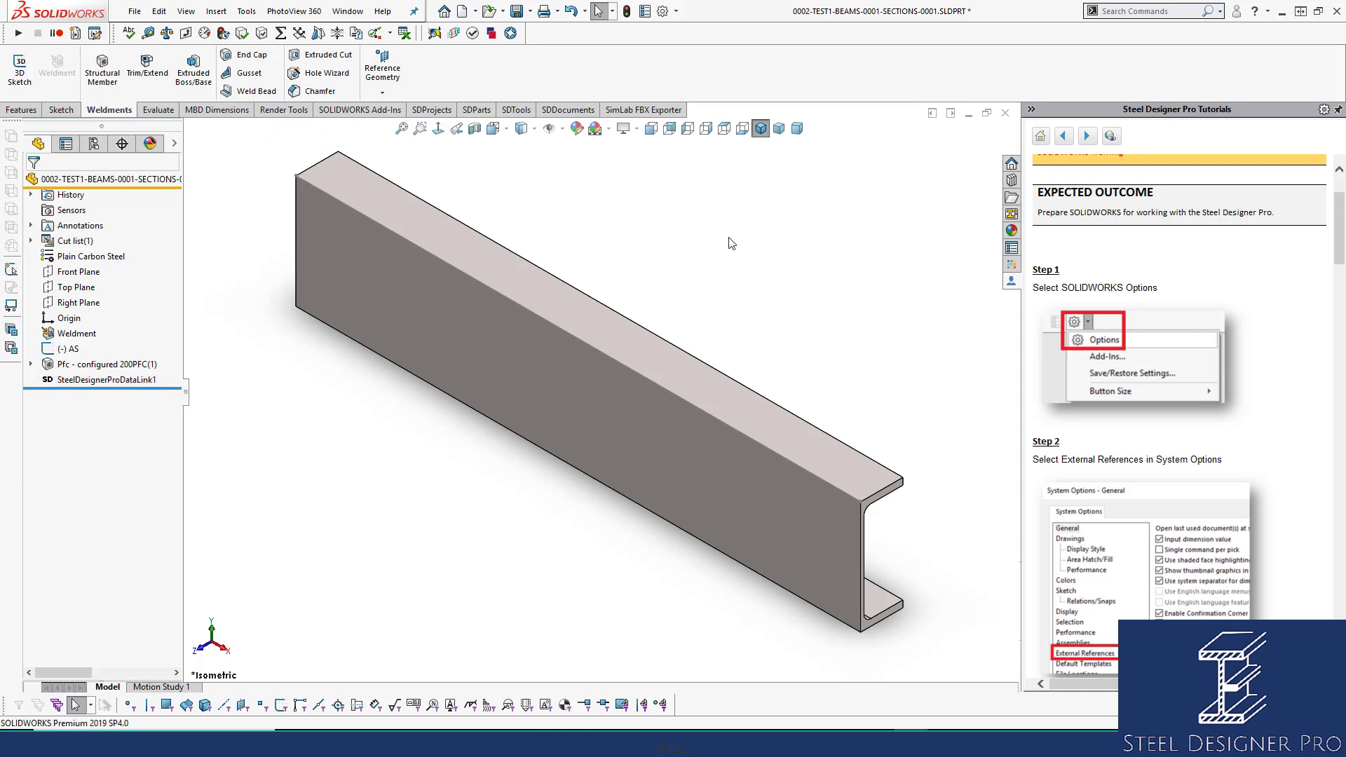
{"action": "key", "text": "ctrl+s"}
Check for an existing drawing of the part, then start a new document.
{"action": "right_click", "coordinate": [670, 226]}
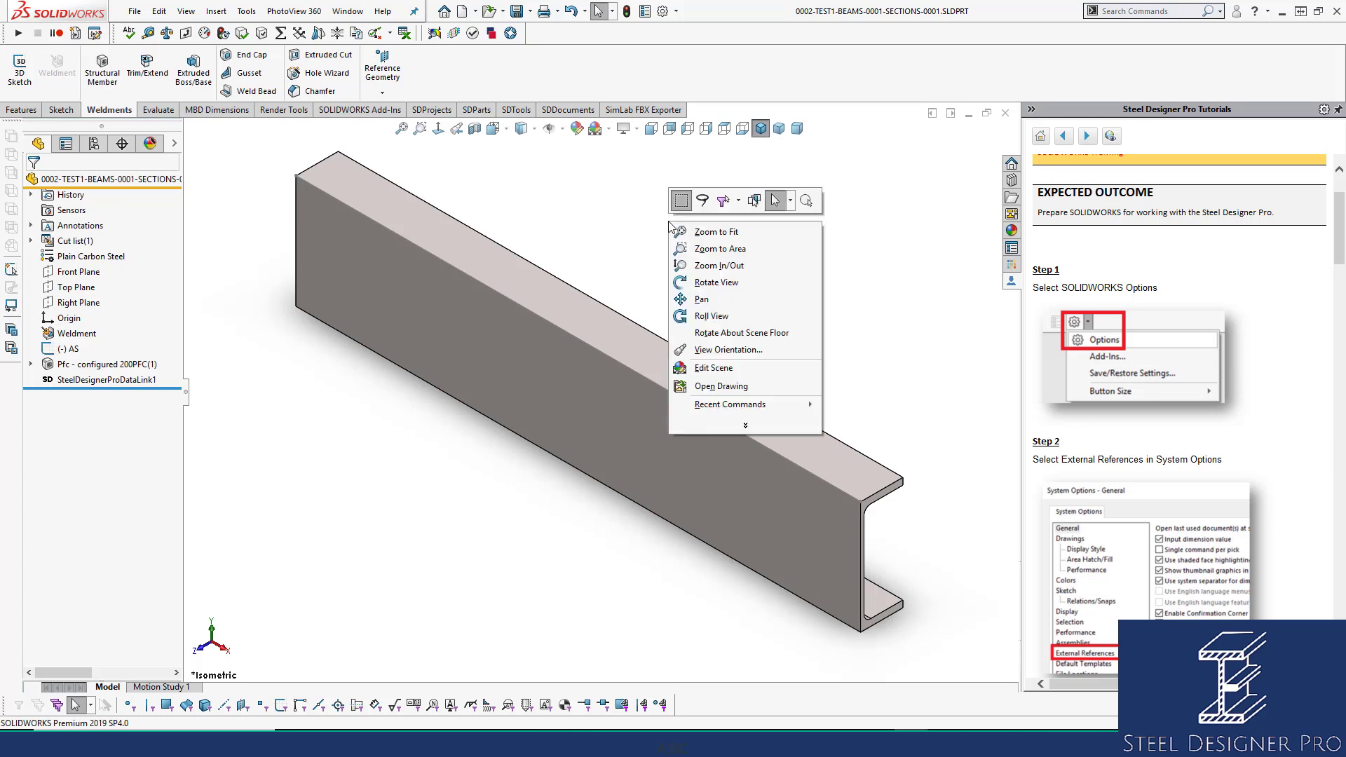
{"action": "left_click", "coordinate": [722, 386]}
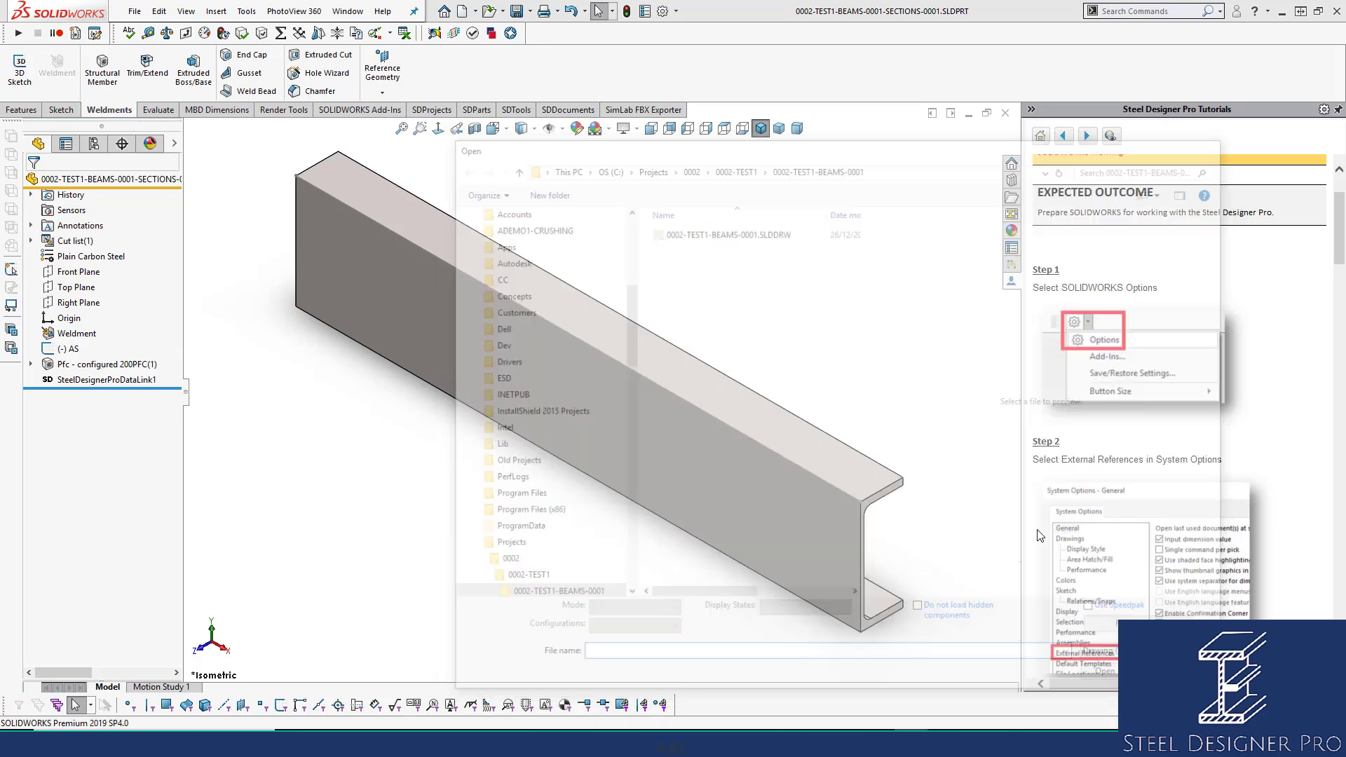
{"action": "left_click", "coordinate": [463, 12]}
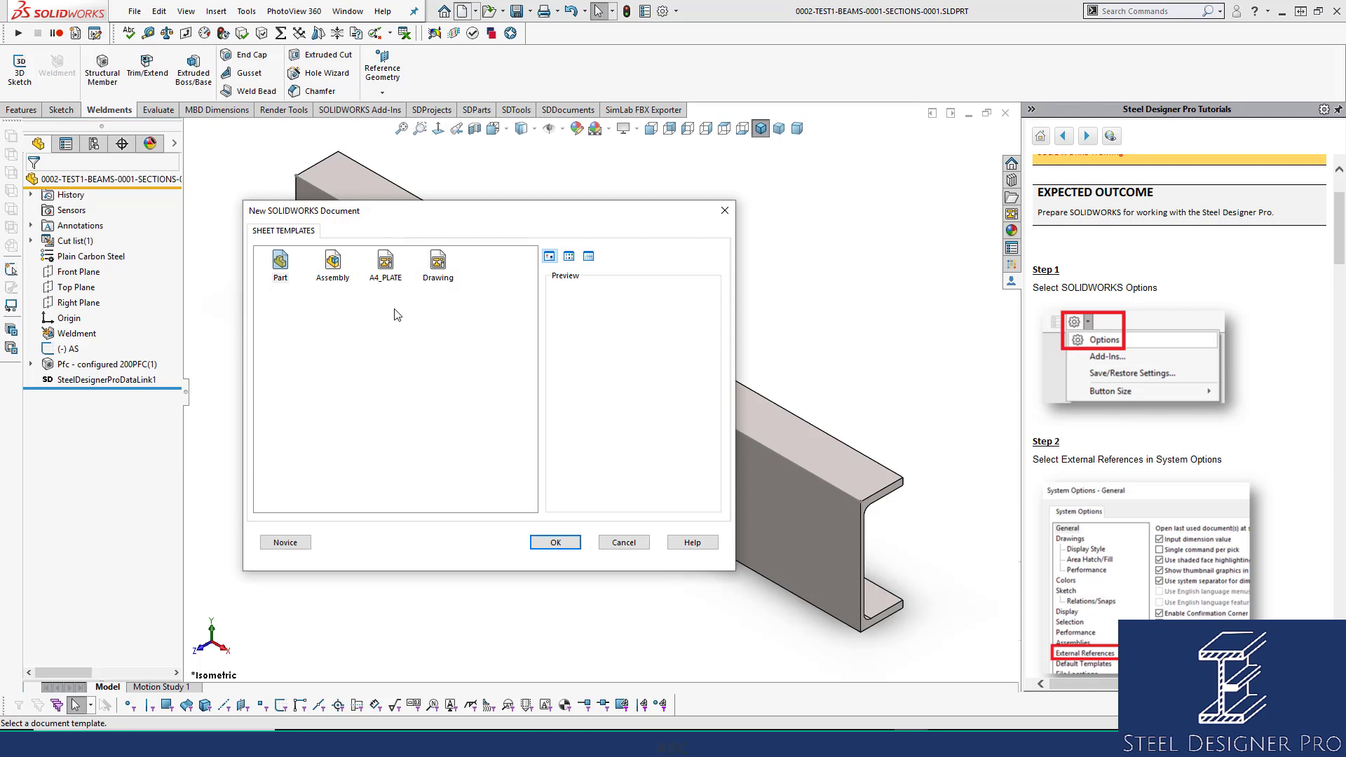
Create a new drawing using C:\Projects\0002\Sheet Templates\SectionSheetTemplate.slddrt as the sheet format.
{"action": "left_click", "coordinate": [439, 264]}
{"action": "left_click", "coordinate": [565, 547]}
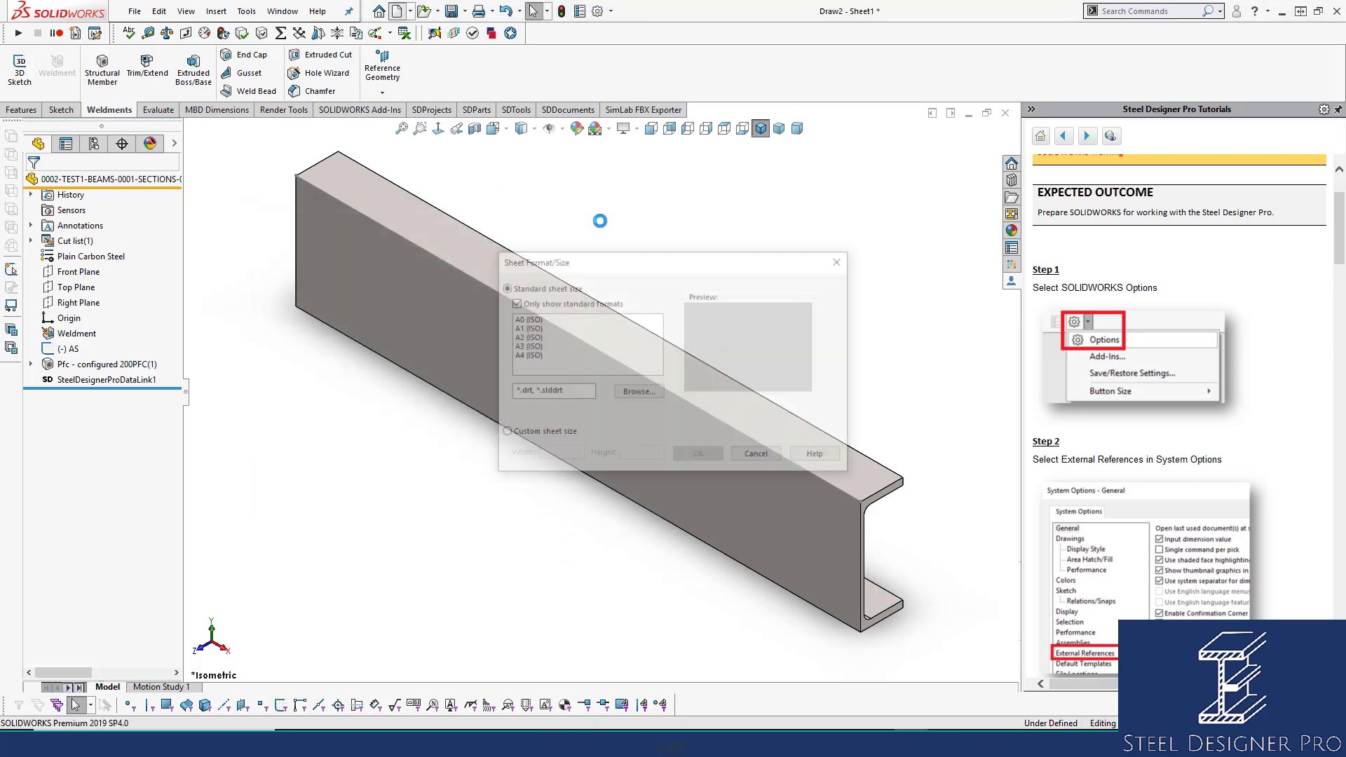
{"action": "left_click", "coordinate": [639, 393]}
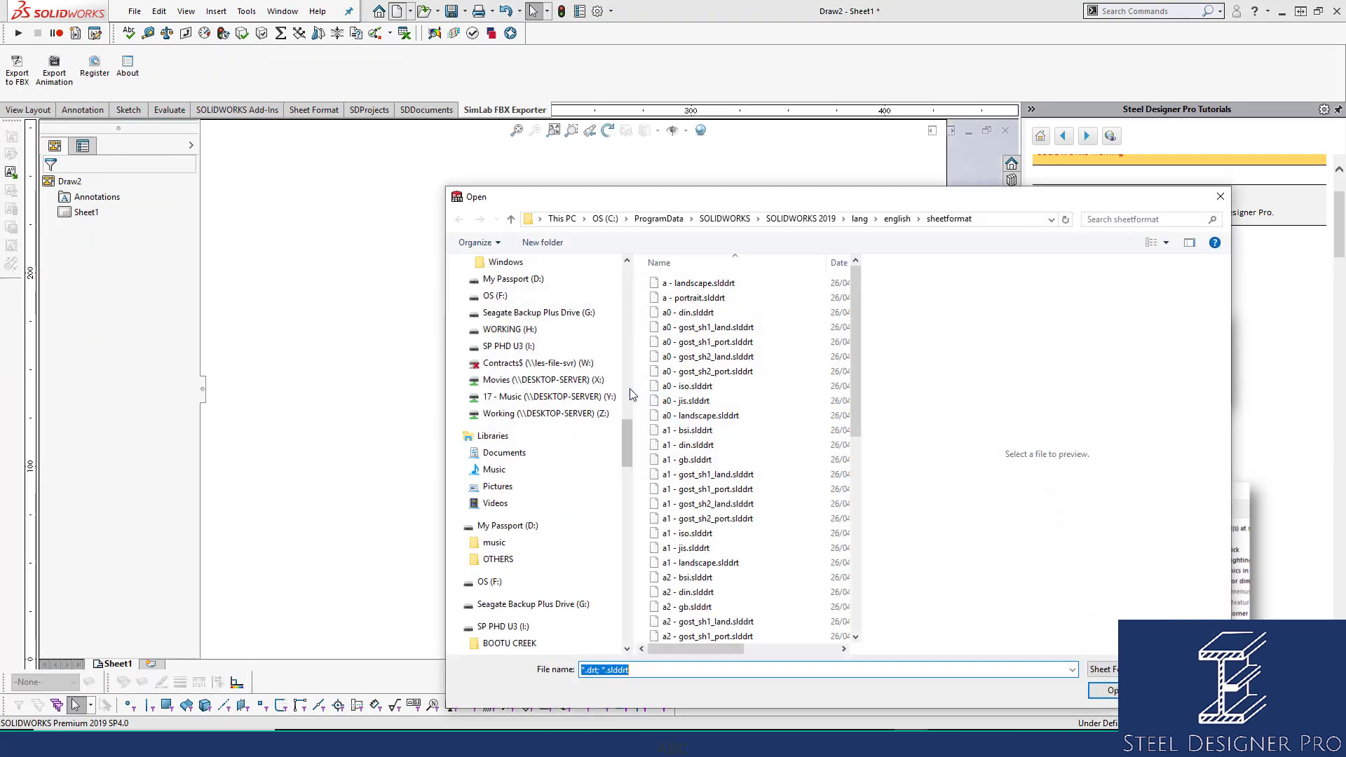
{"action": "left_click", "coordinate": [605, 219]}
{"action": "scroll", "coordinate": [746, 593], "scroll_direction": "down", "scroll_amount": 3}
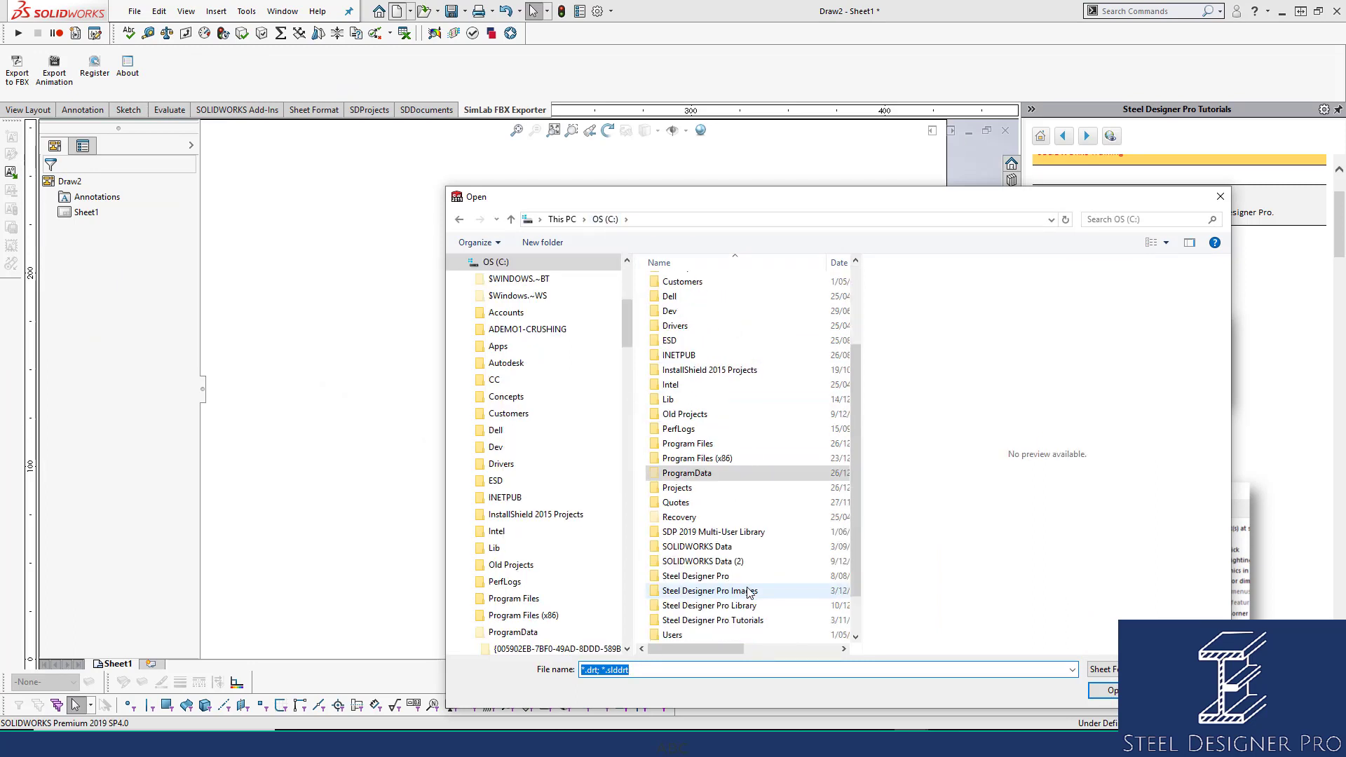
{"action": "double_click", "coordinate": [677, 488]}
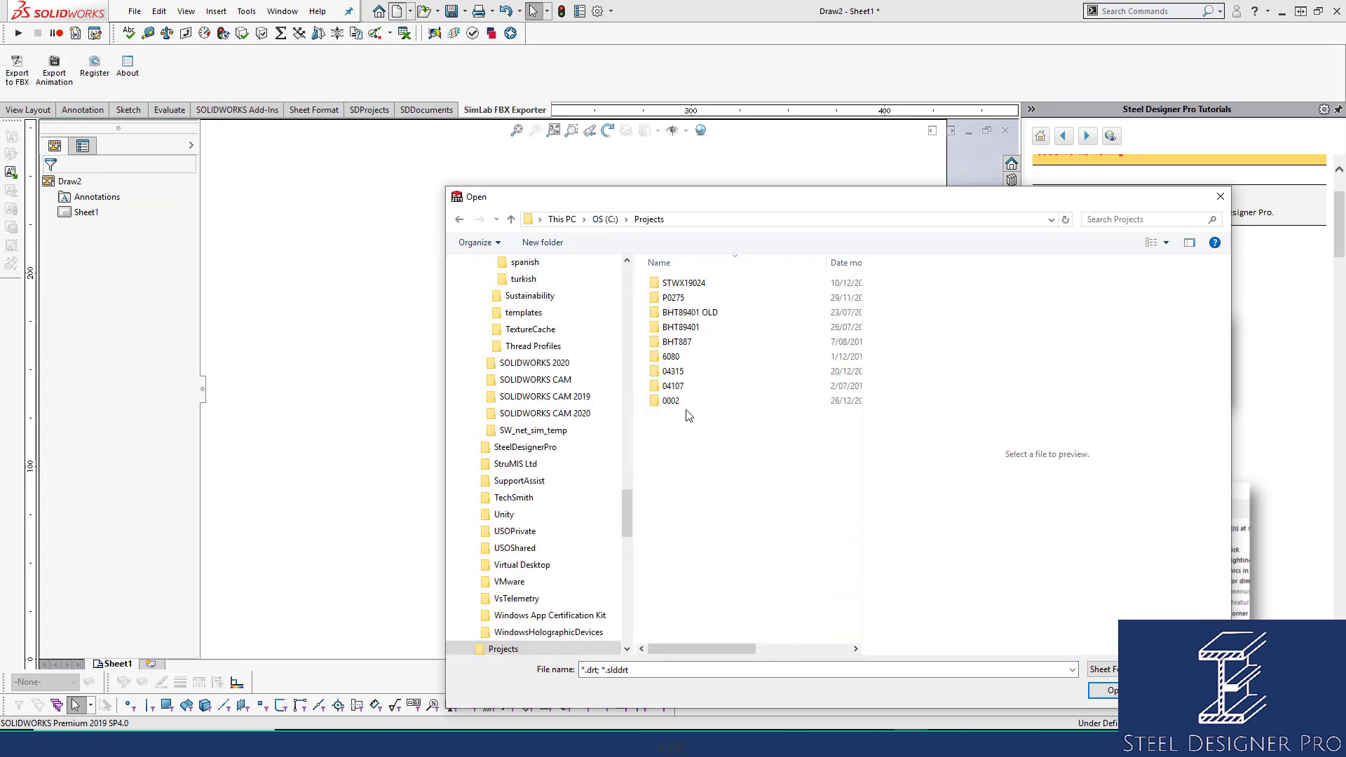
{"action": "double_click", "coordinate": [687, 410]}
{"action": "left_click", "coordinate": [685, 333]}
{"action": "double_click", "coordinate": [685, 334]}
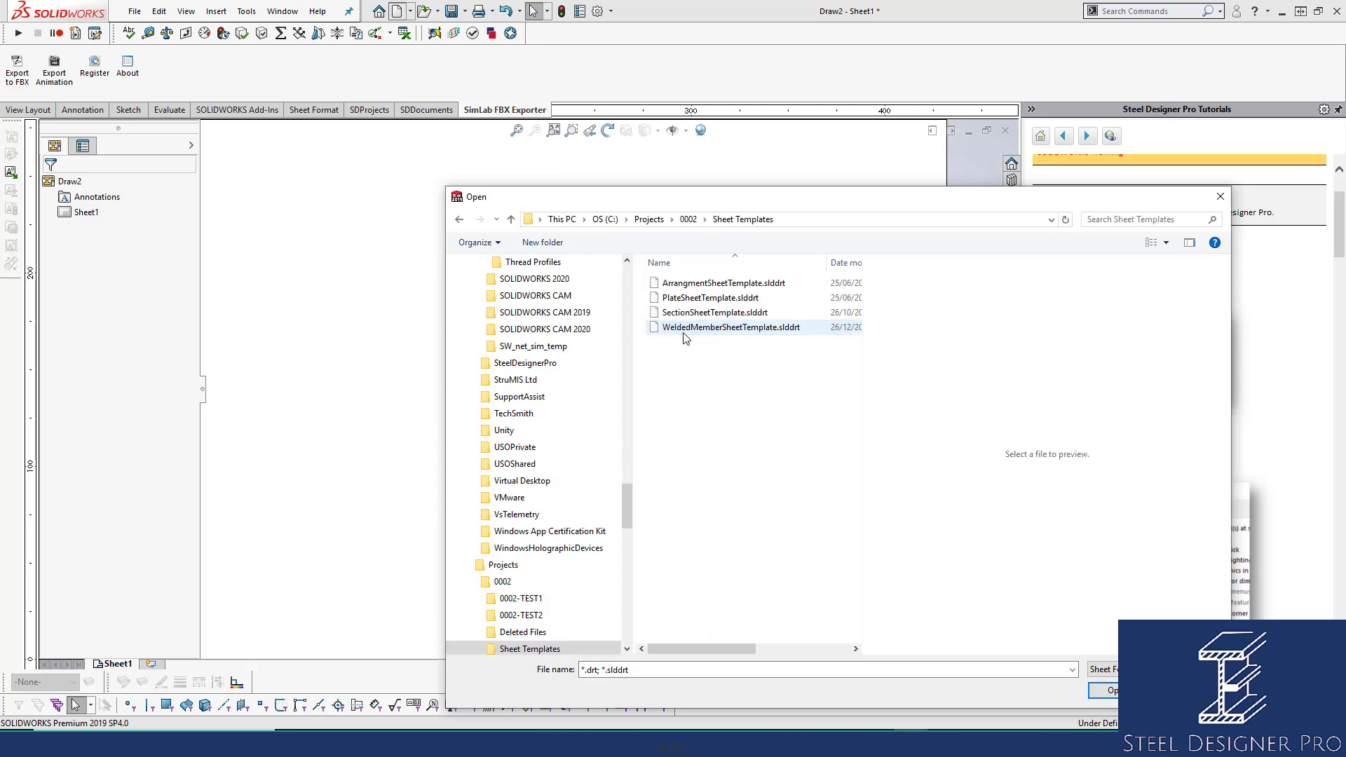
{"action": "left_click", "coordinate": [771, 316]}
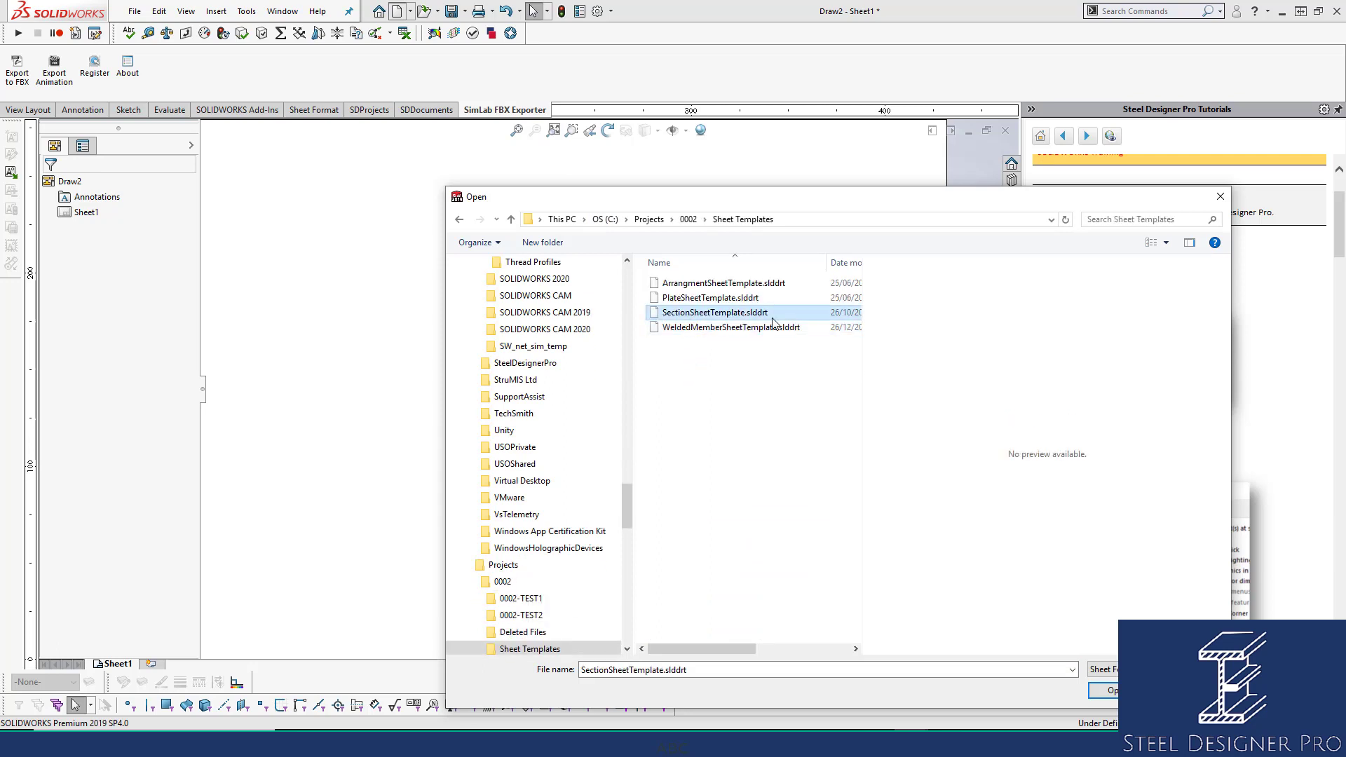
{"action": "left_click", "coordinate": [1106, 693]}
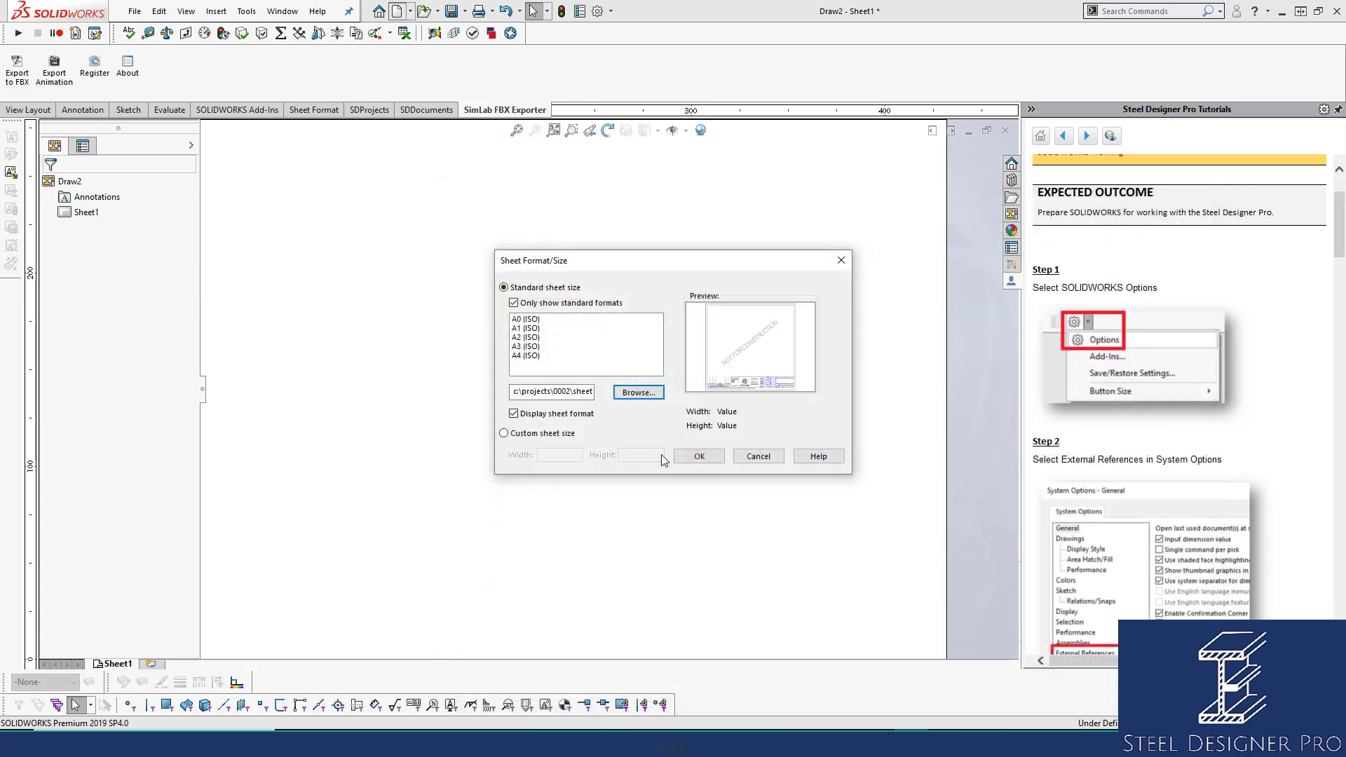
{"action": "left_click", "coordinate": [698, 456]}
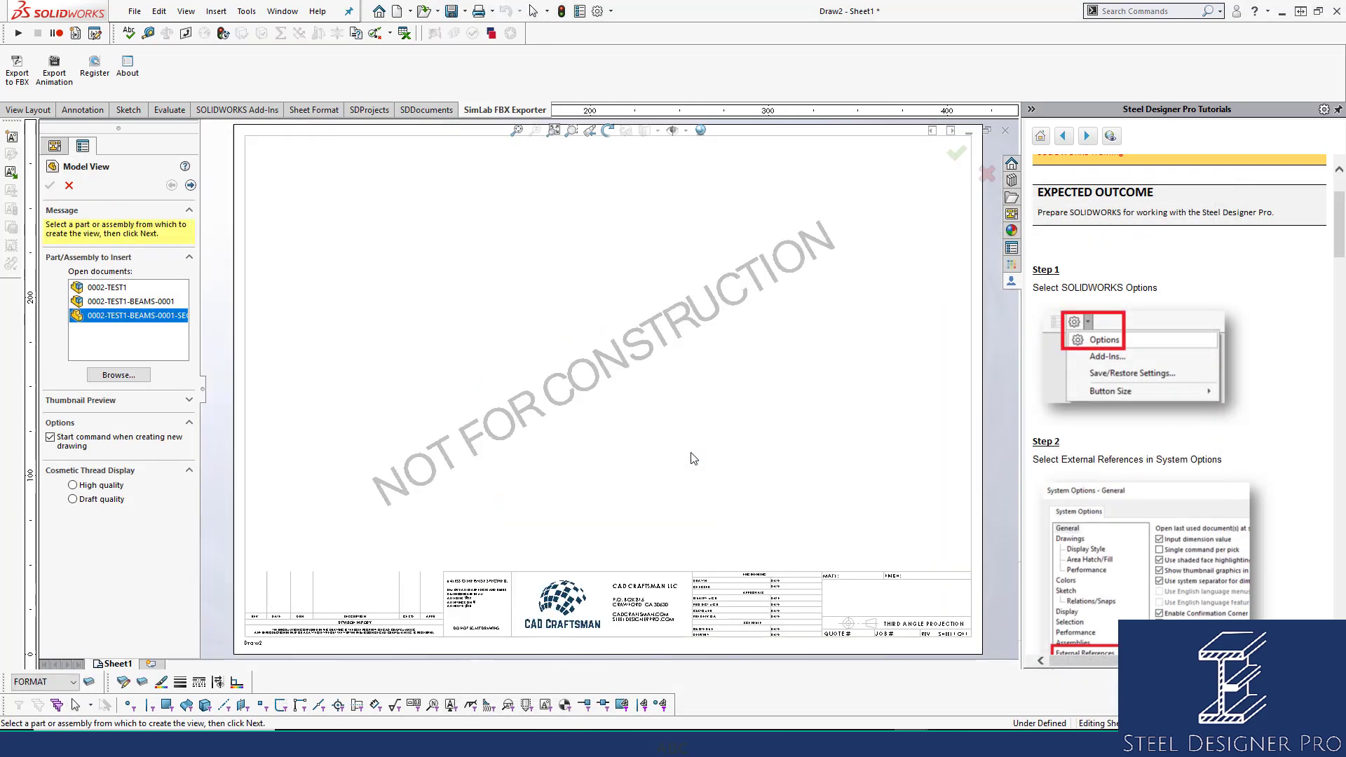
Place an isometric view of the SECTIONS 200PFC channel part on the sheet.
{"action": "left_click", "coordinate": [190, 185]}
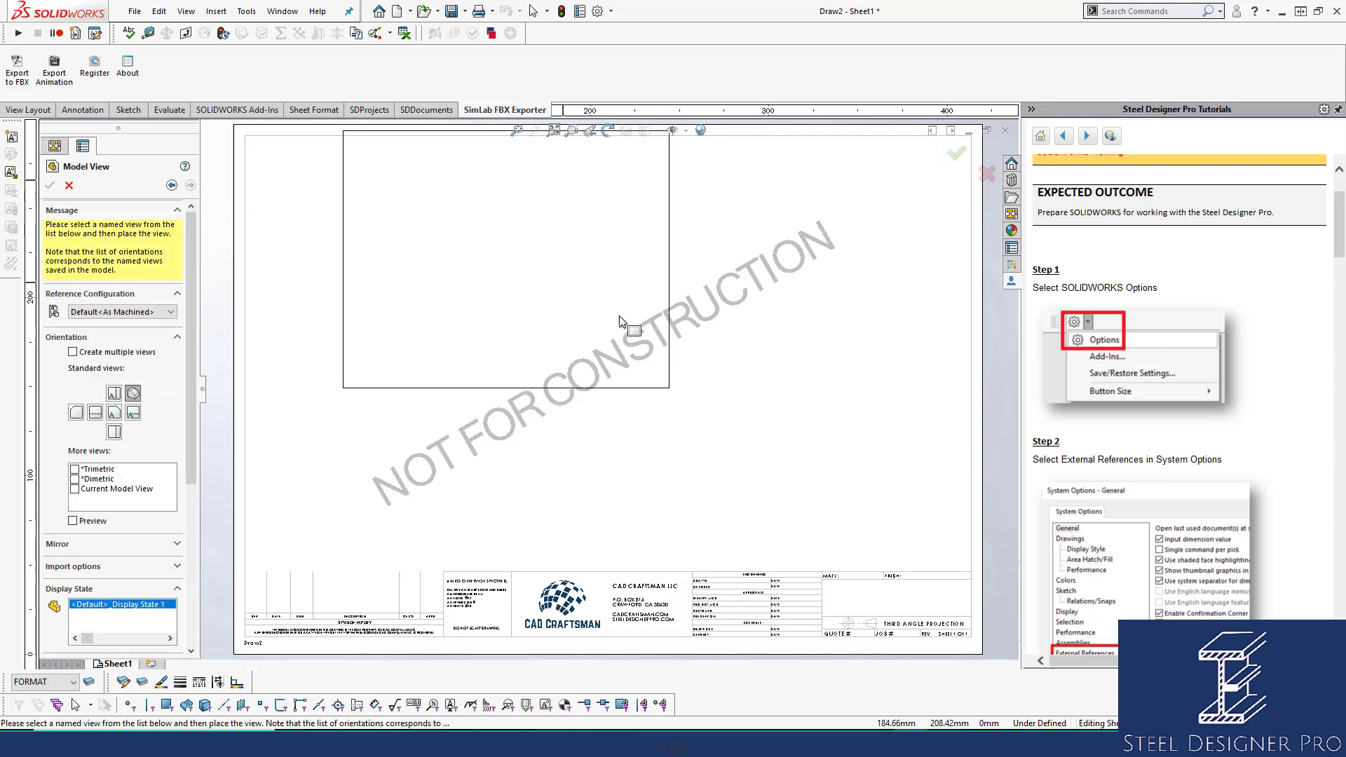
{"action": "left_click", "coordinate": [549, 350]}
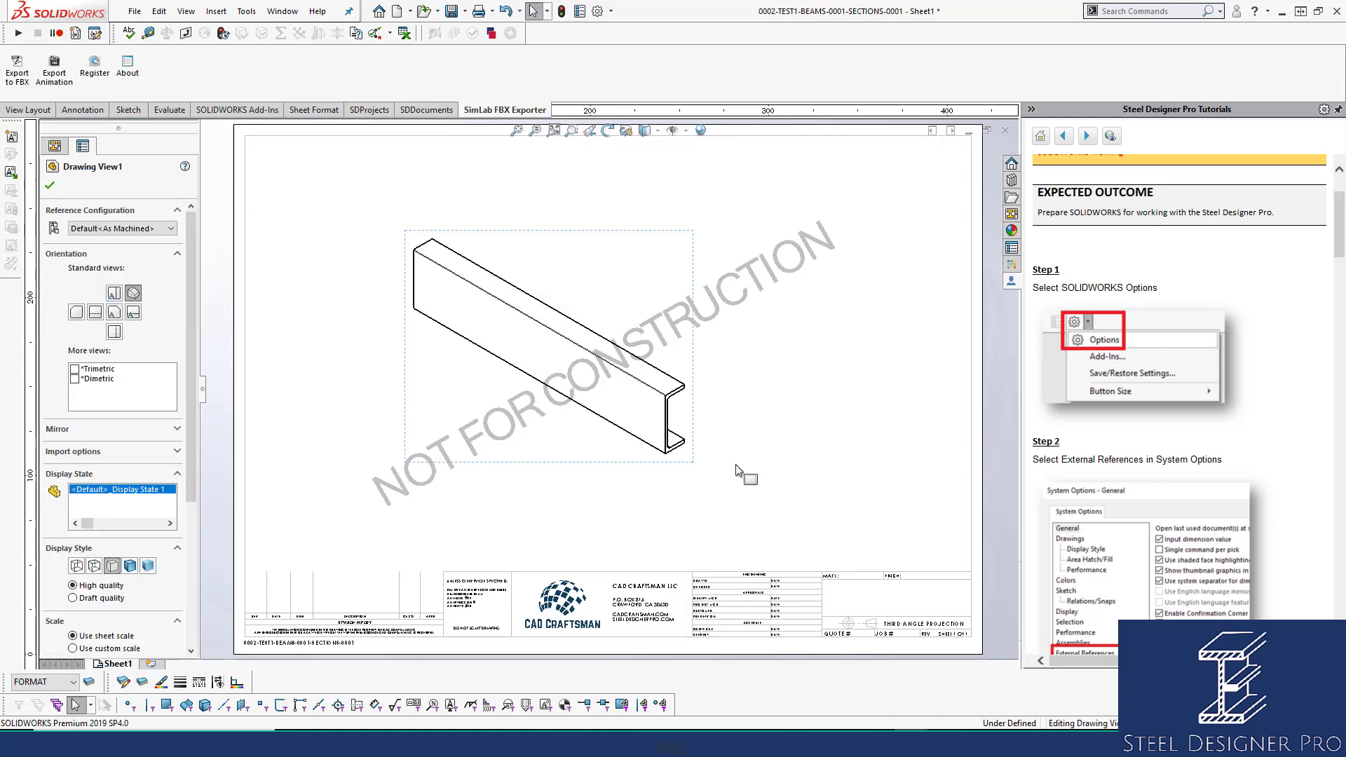
{"action": "left_click", "coordinate": [49, 185]}
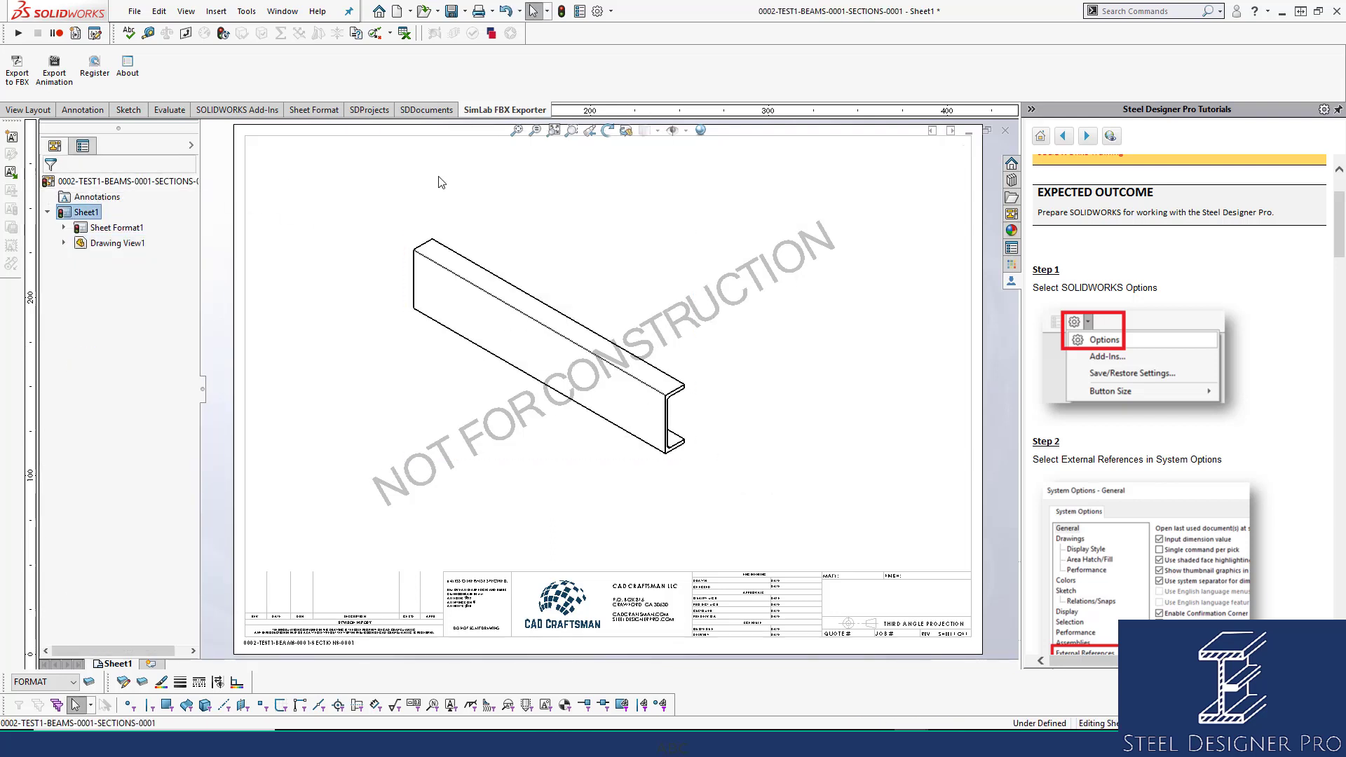
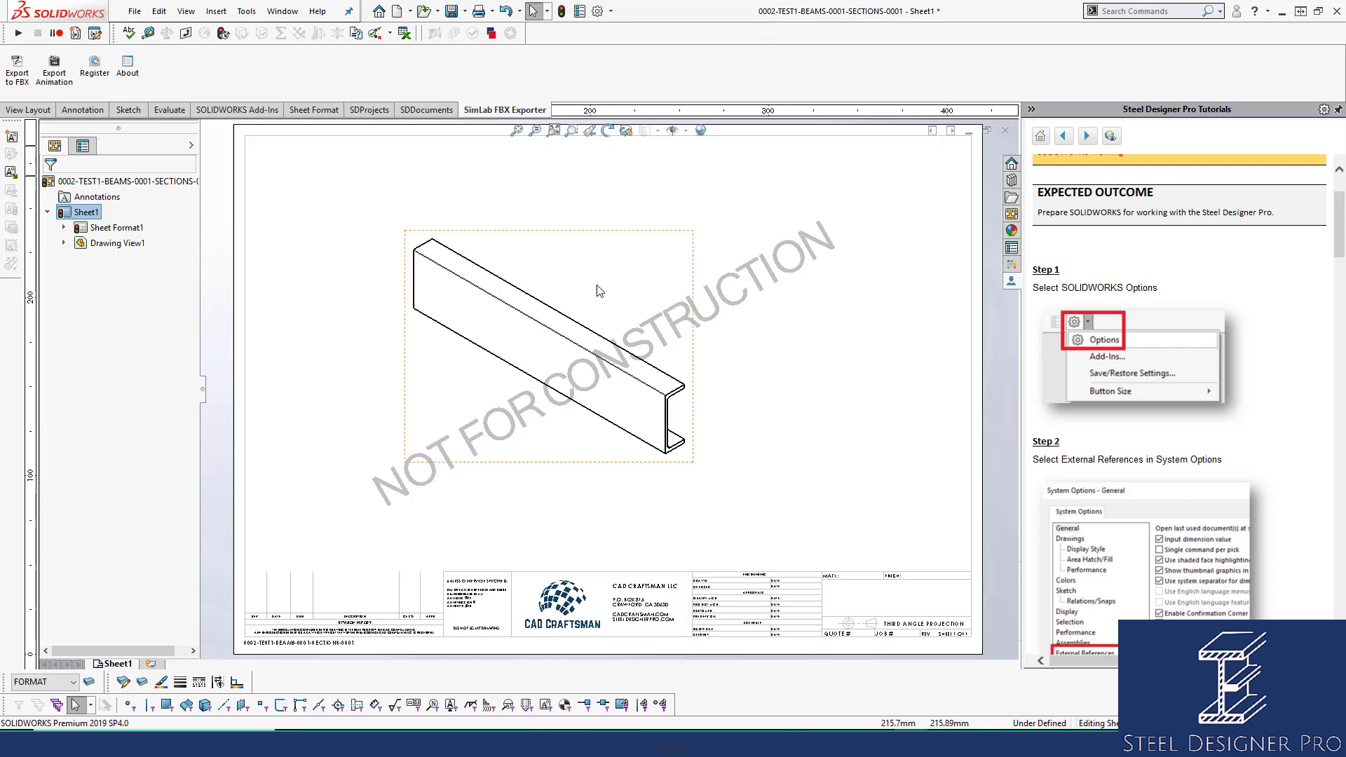
Reorient Drawing View1 of the beam to Front and move it lower on the sheet.
{"action": "left_click", "coordinate": [559, 242]}
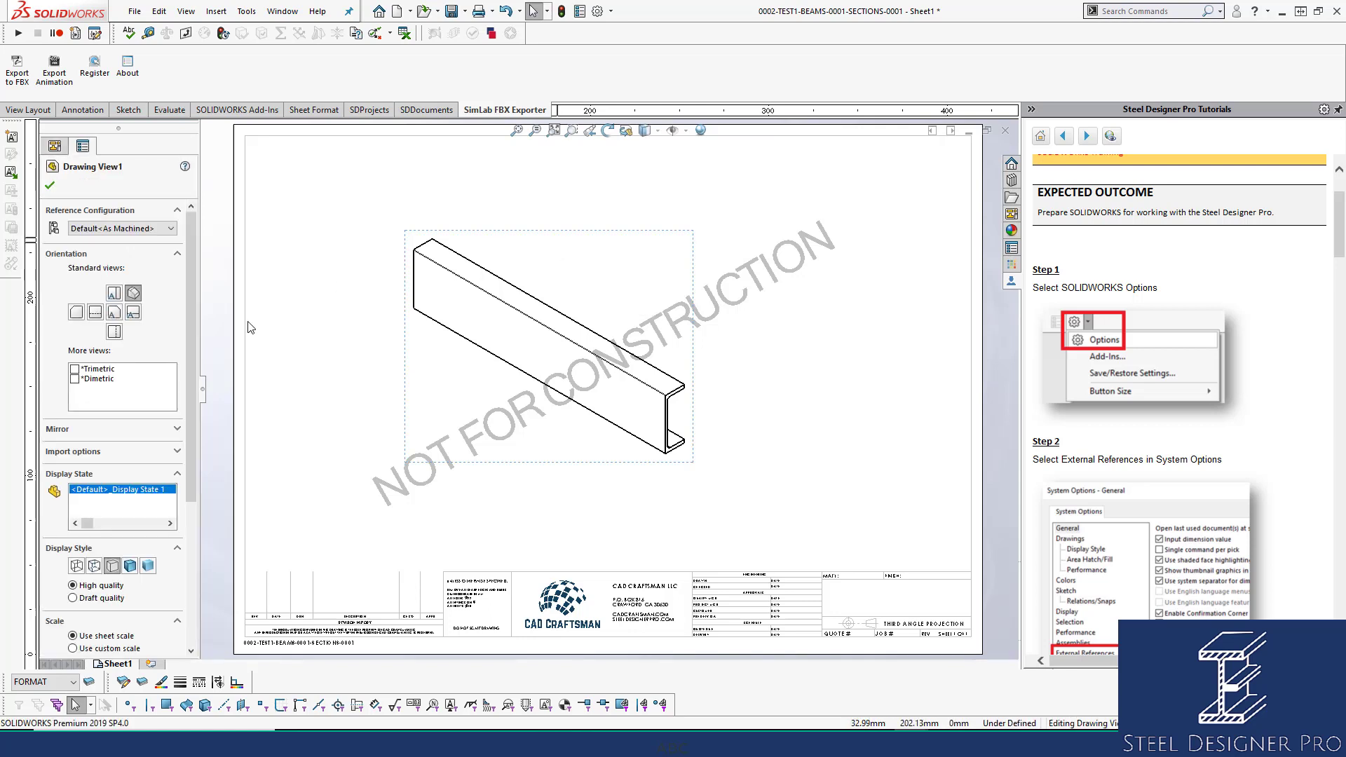
{"action": "left_click", "coordinate": [115, 314]}
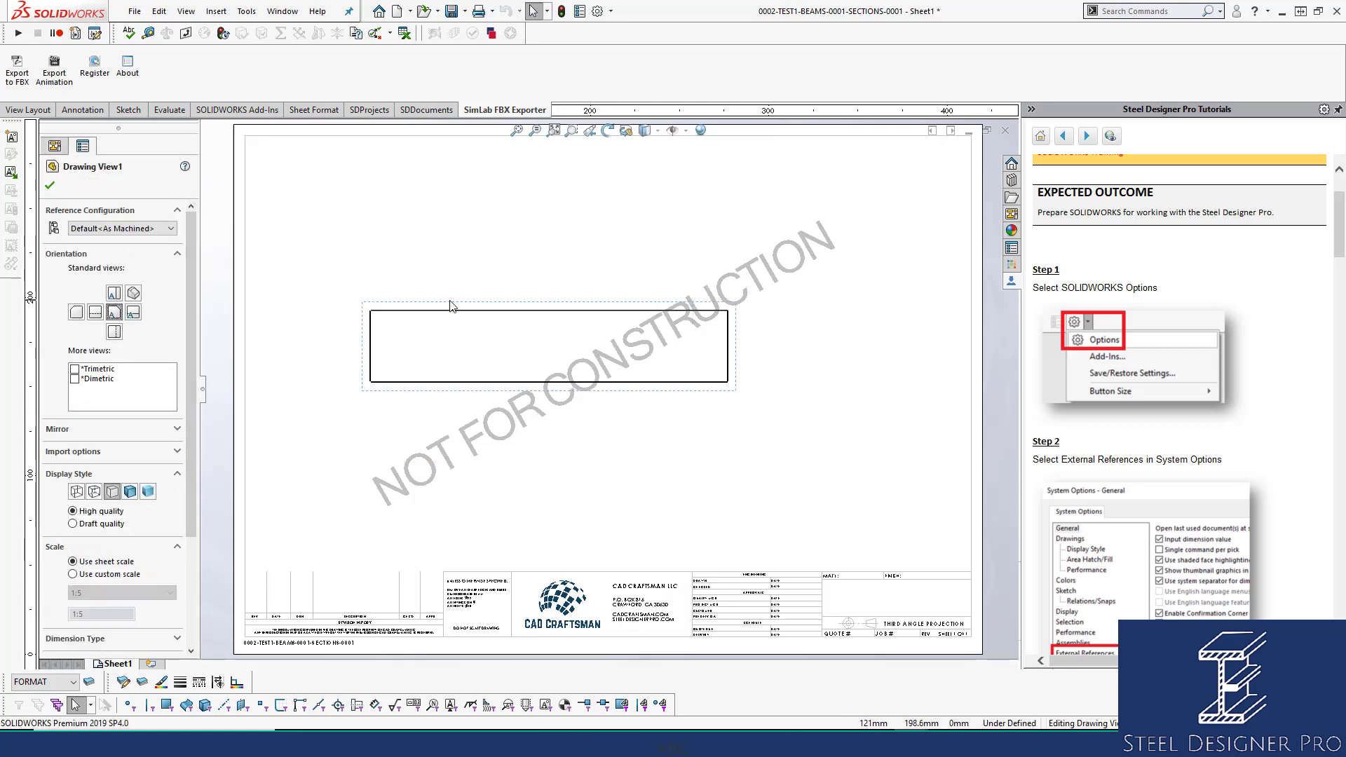
{"action": "left_click_drag", "start_coordinate": [451, 304], "coordinate": [427, 390]}
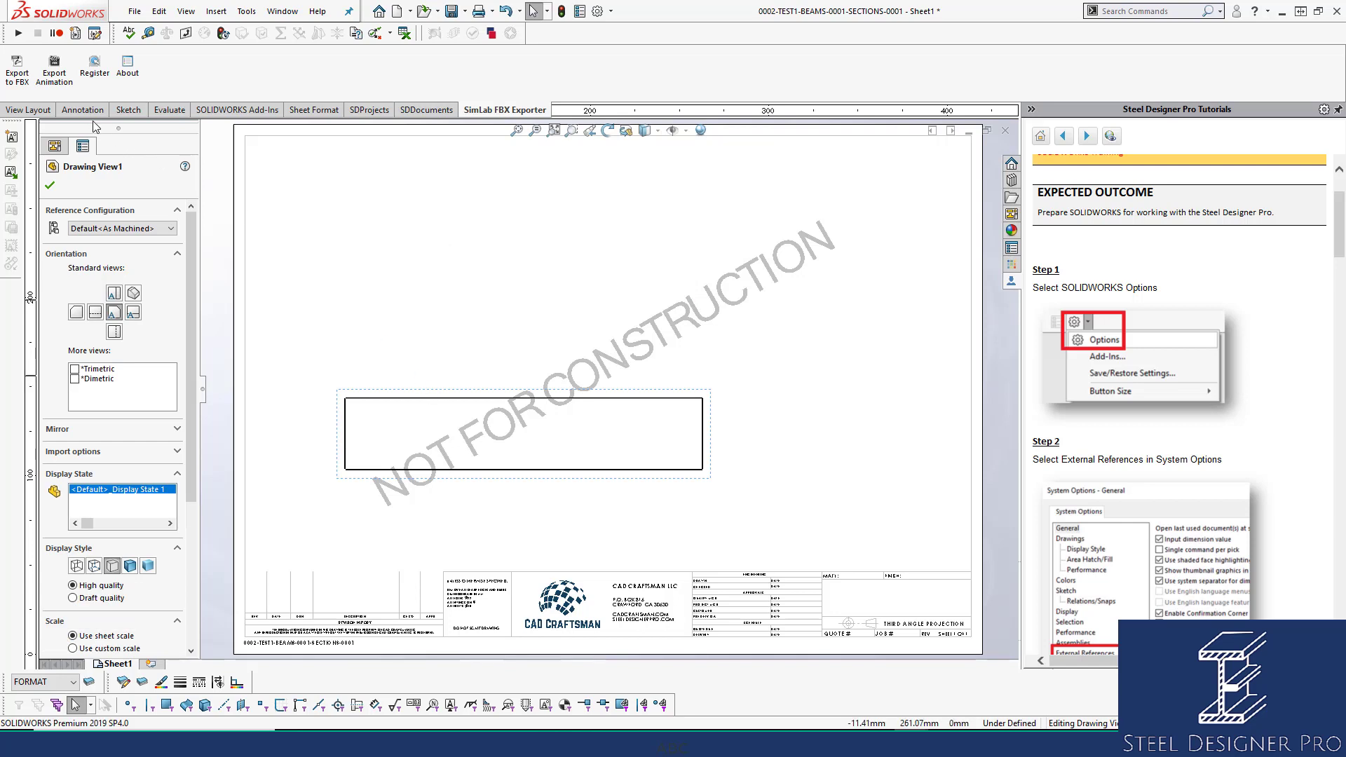
Add projected top and right end views, then show hidden lines as dashes.
{"action": "left_click", "coordinate": [37, 111]}
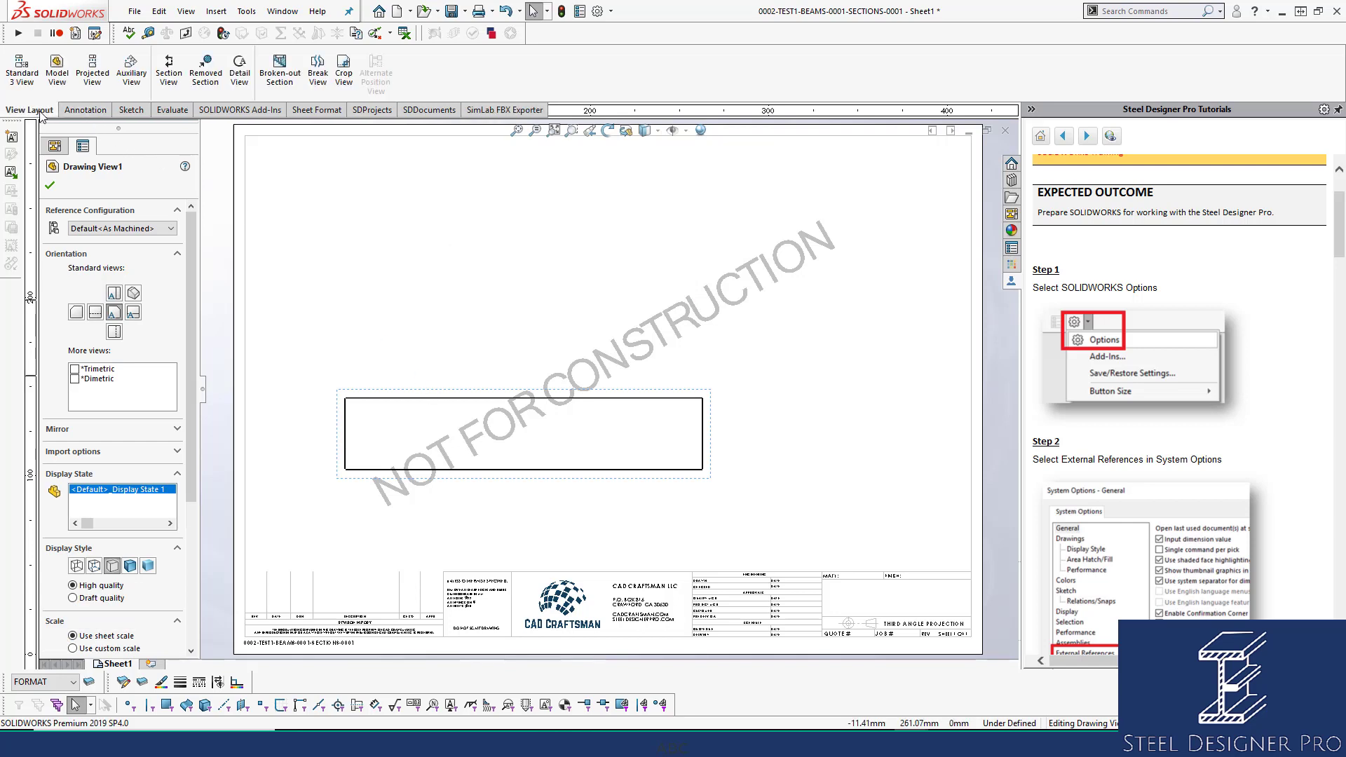
{"action": "left_click", "coordinate": [92, 70]}
{"action": "left_click", "coordinate": [453, 265]}
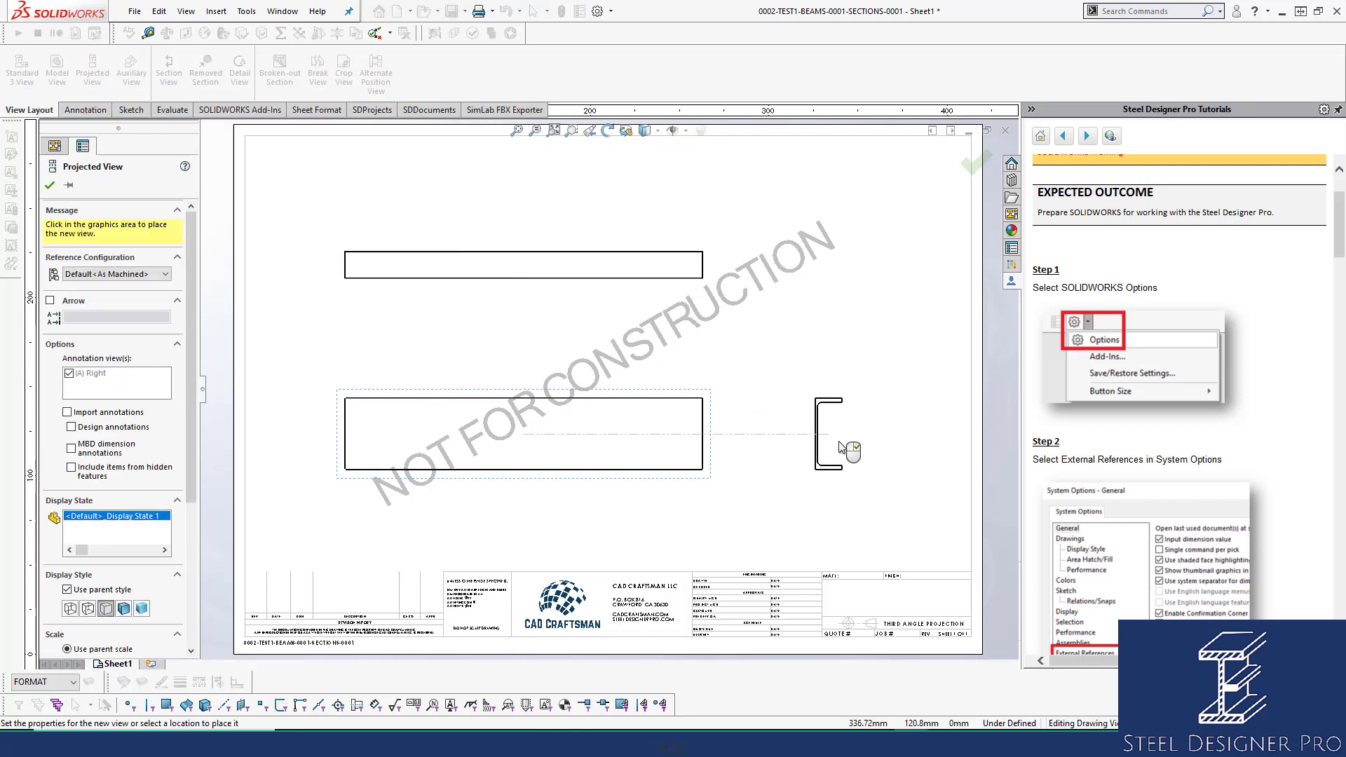
{"action": "left_click", "coordinate": [876, 446]}
{"action": "key", "text": "Escape"}
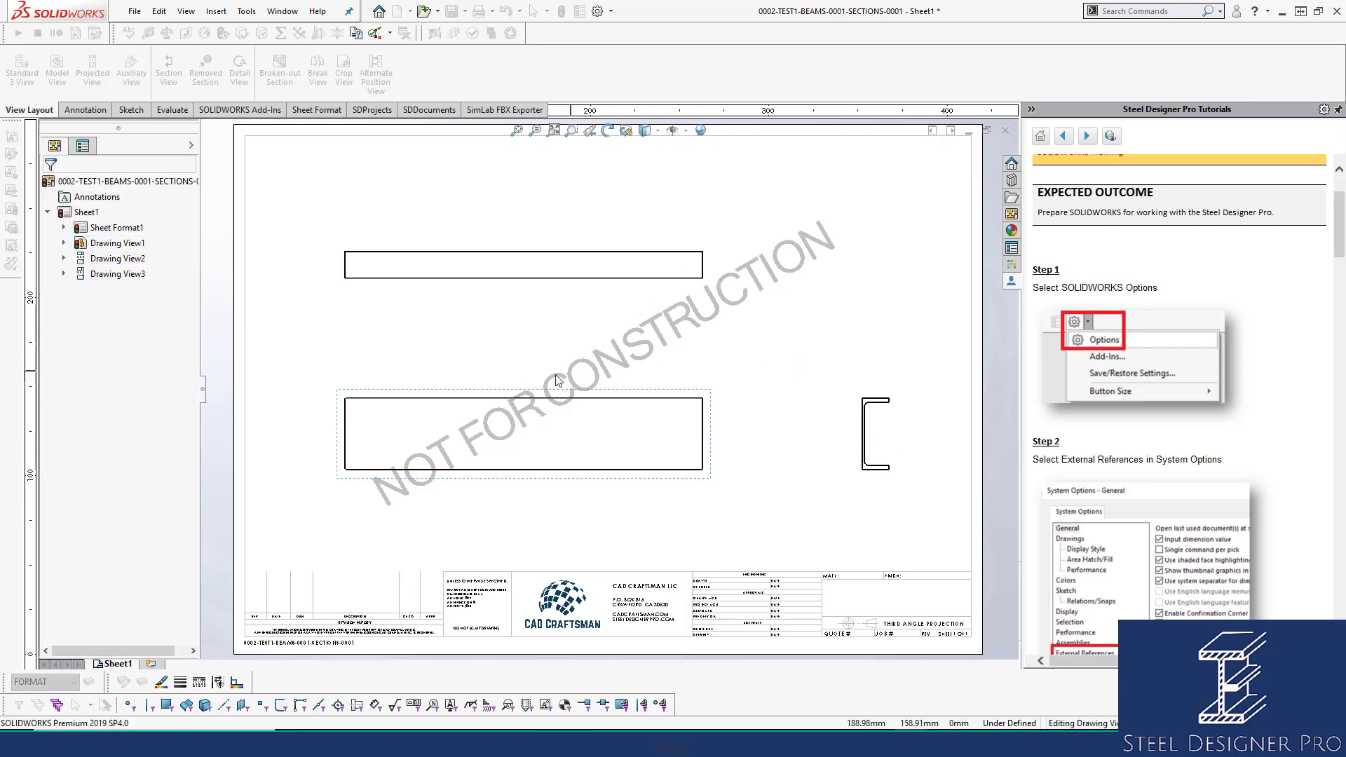
{"action": "left_click", "coordinate": [94, 566]}
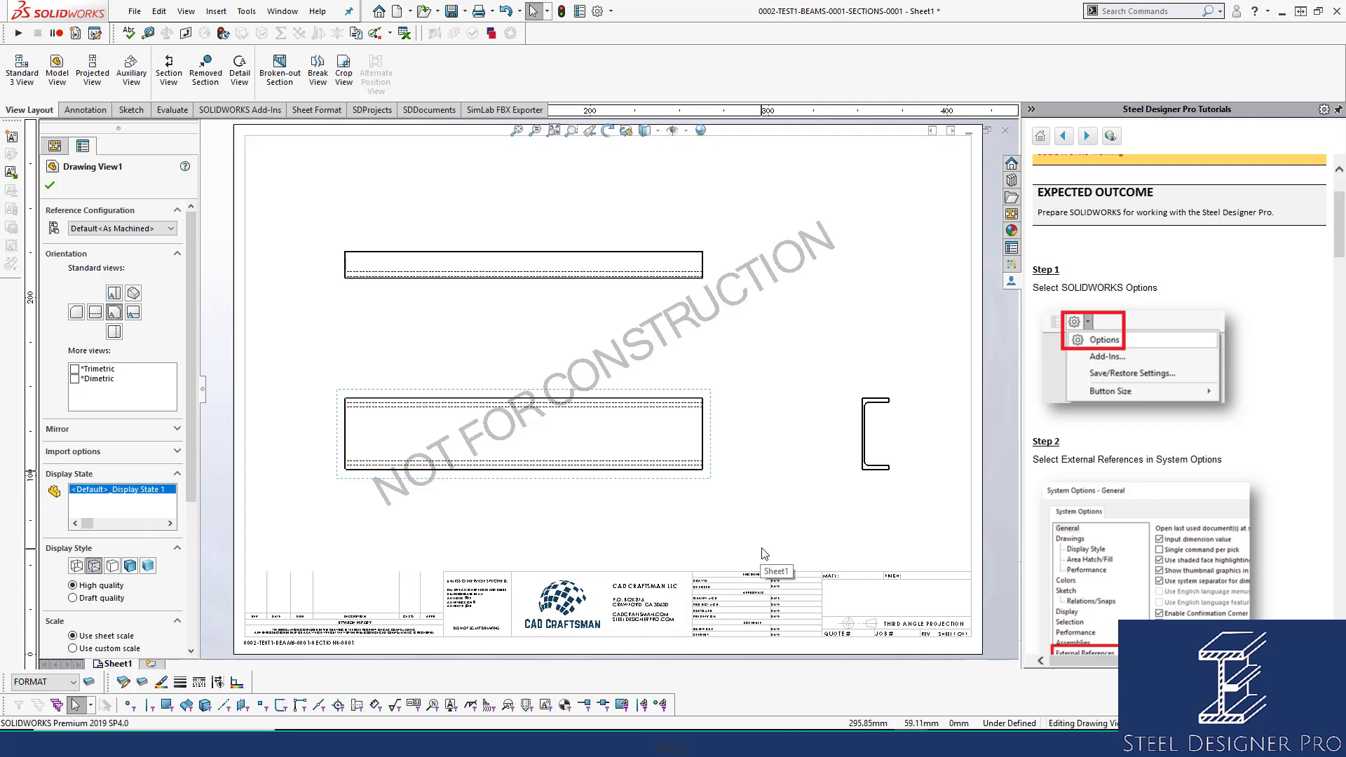
Remove tangent edges on the front view and set the top and side views' tangent-edge display.
{"action": "right_click", "coordinate": [674, 405]}
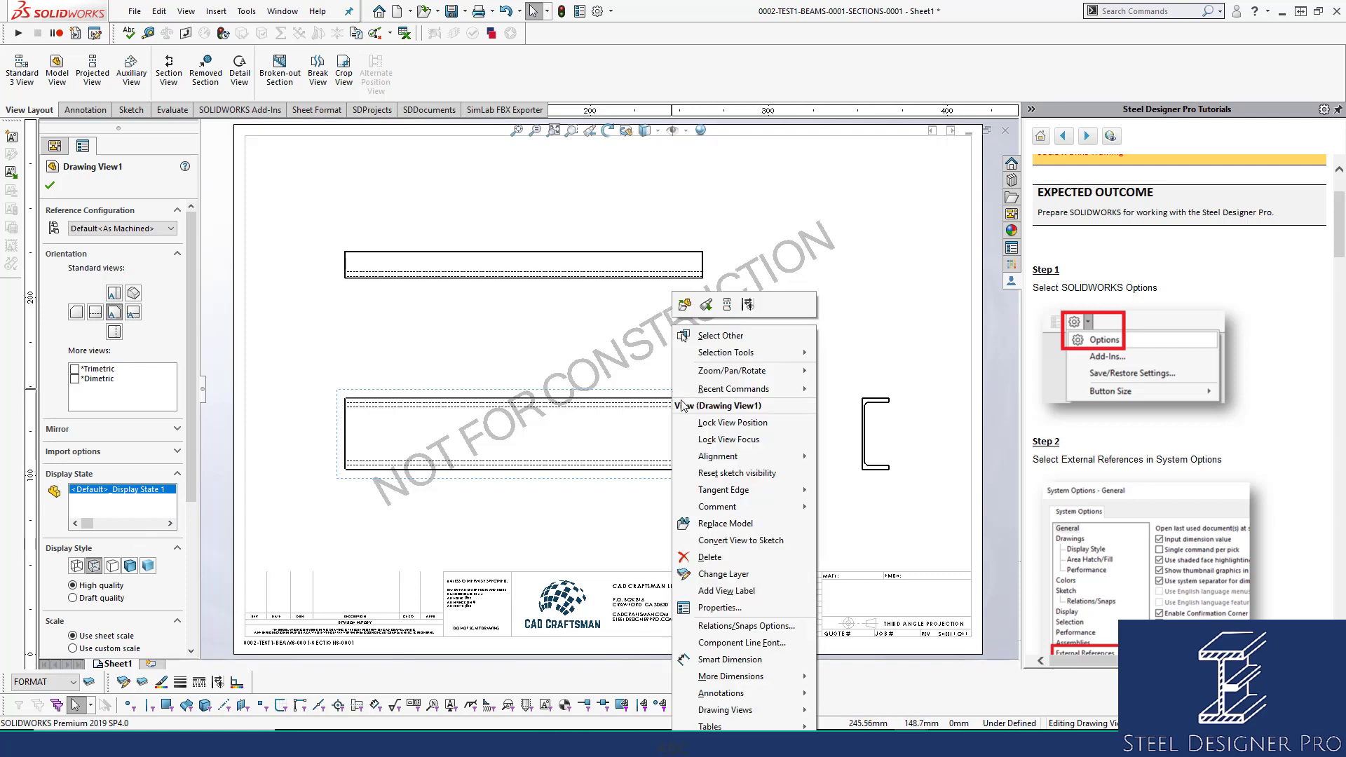
{"action": "mouse_move", "coordinate": [779, 494]}
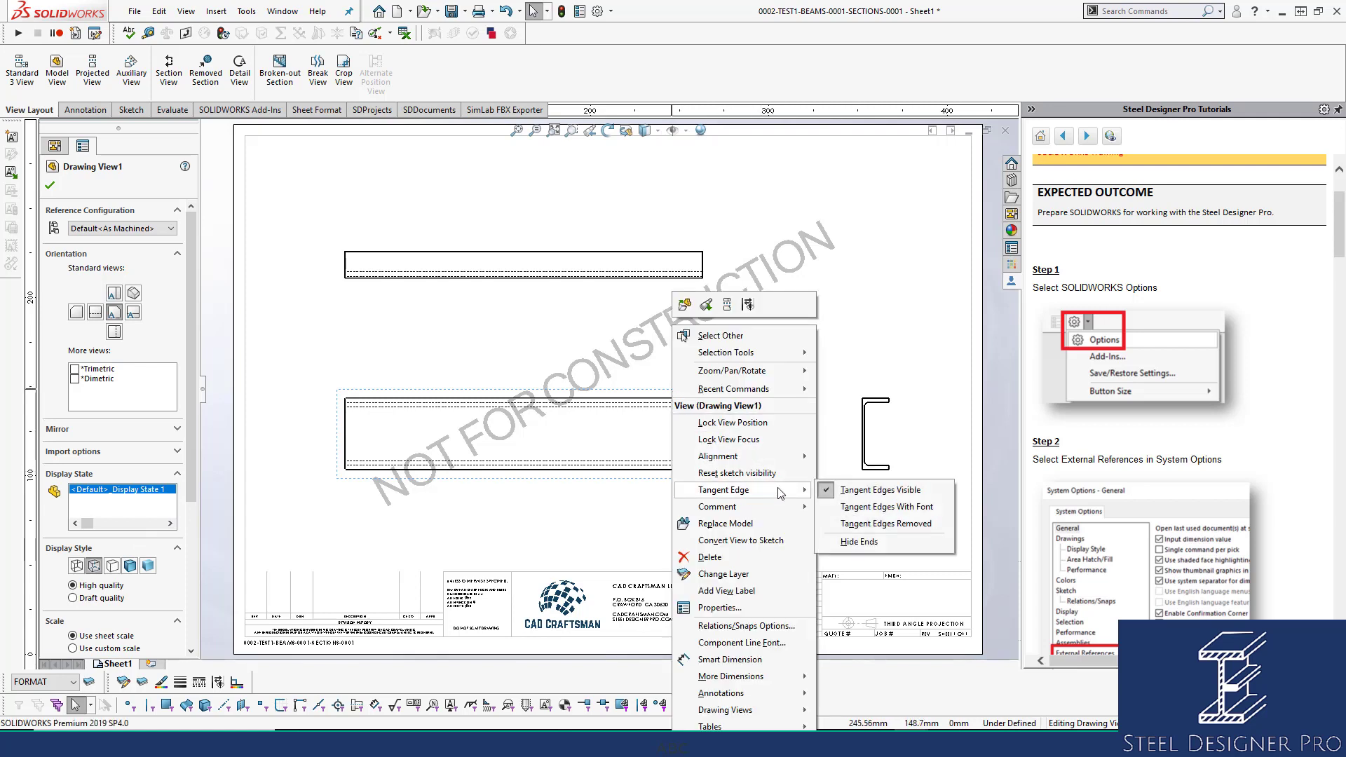
{"action": "left_click", "coordinate": [878, 524]}
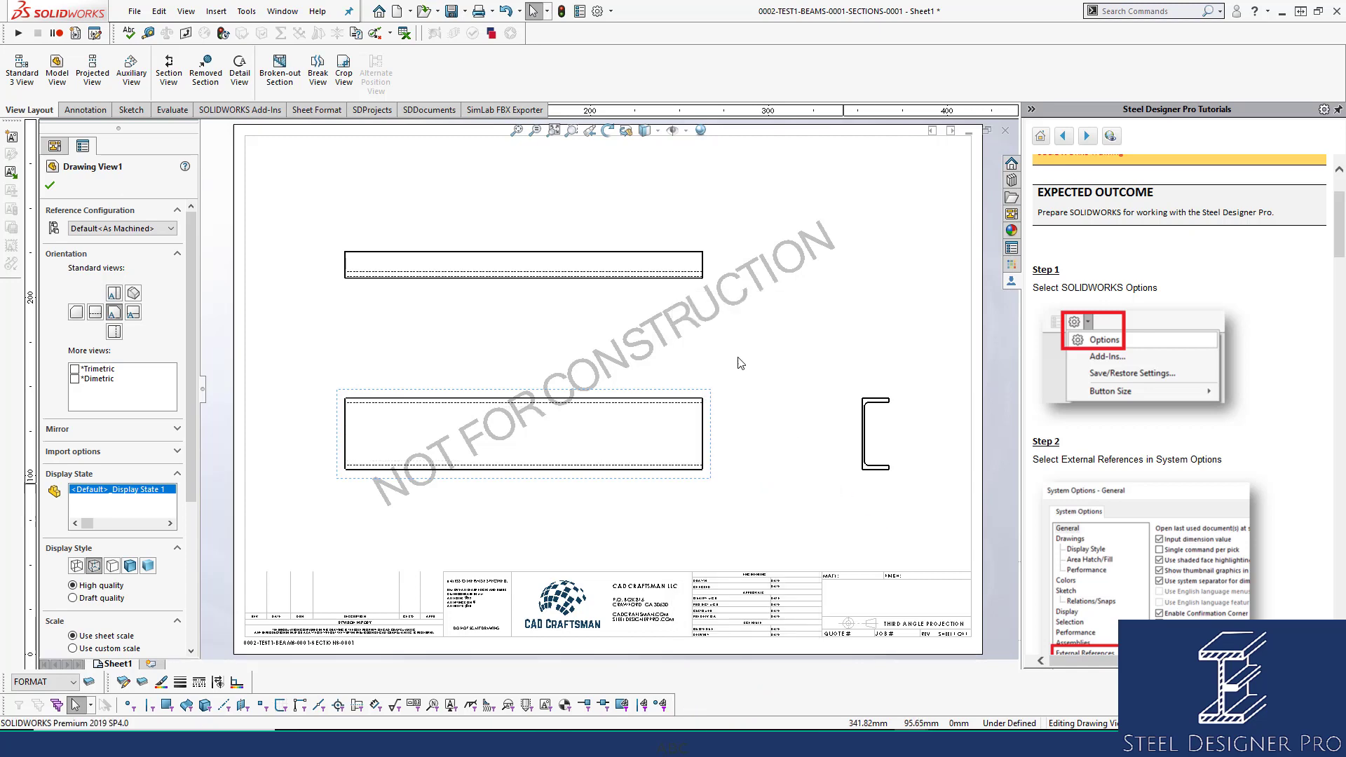
{"action": "right_click", "coordinate": [646, 246]}
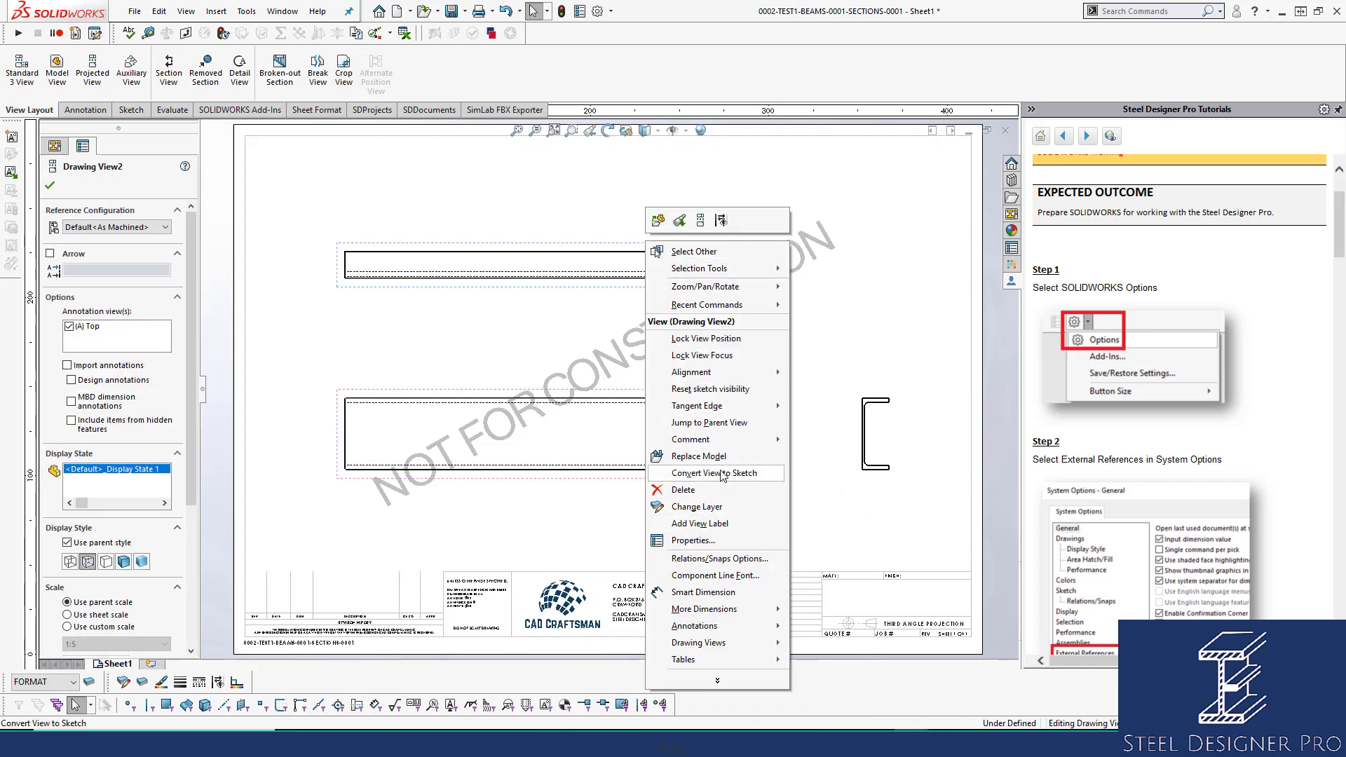
{"action": "mouse_move", "coordinate": [771, 406]}
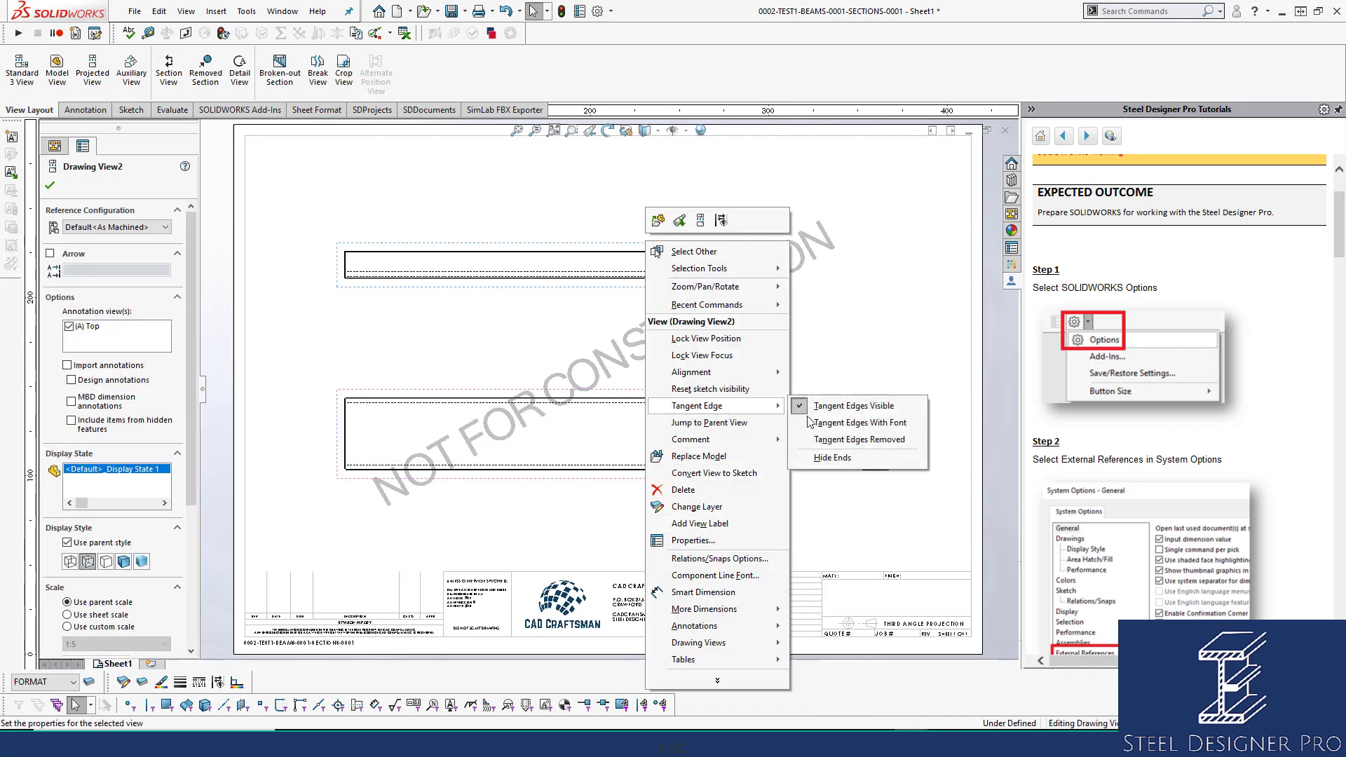
{"action": "left_click", "coordinate": [859, 440]}
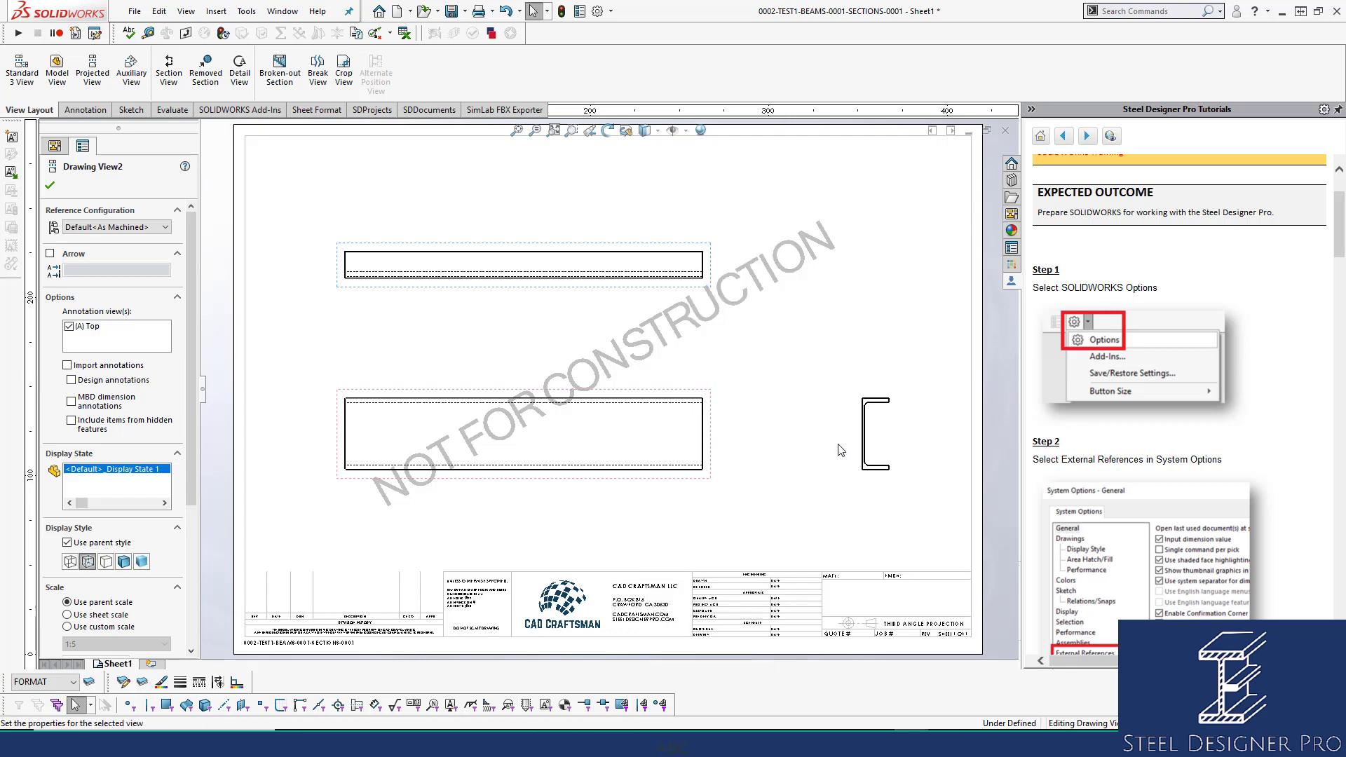
{"action": "right_click", "coordinate": [877, 418]}
{"action": "mouse_move", "coordinate": [933, 473]}
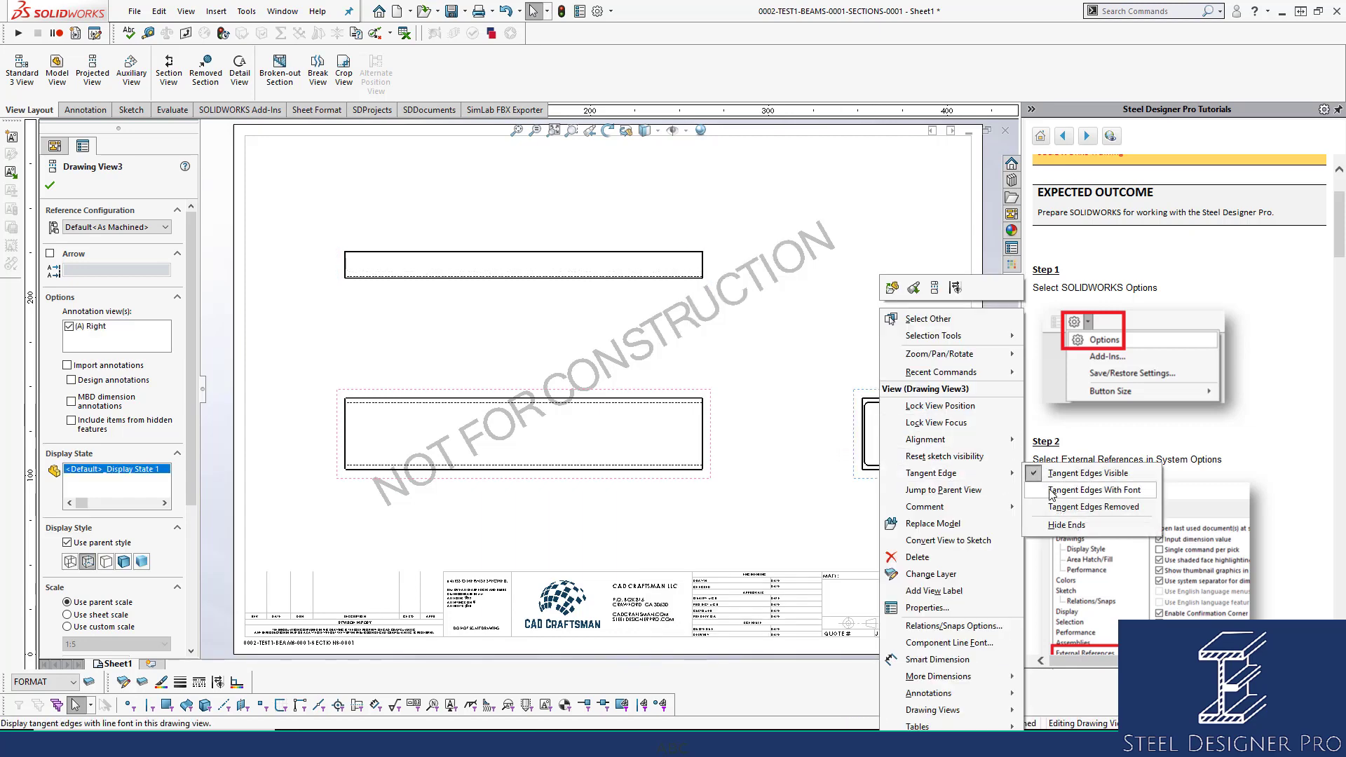
{"action": "left_click", "coordinate": [1052, 491]}
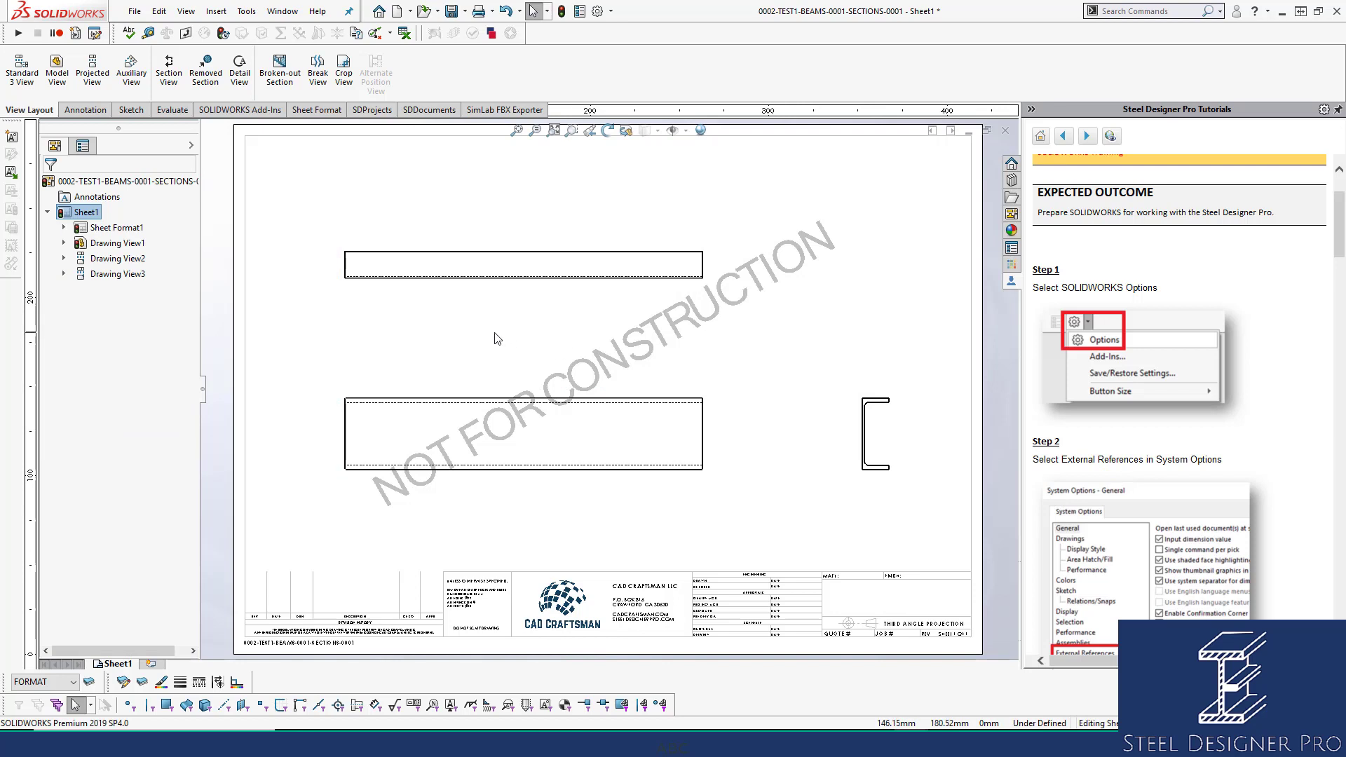
Dimension the lower beam's top edge with a 1000.00 length placed above the front view.
{"action": "right_click_drag", "start_coordinate": [794, 448], "coordinate": [794, 355]}
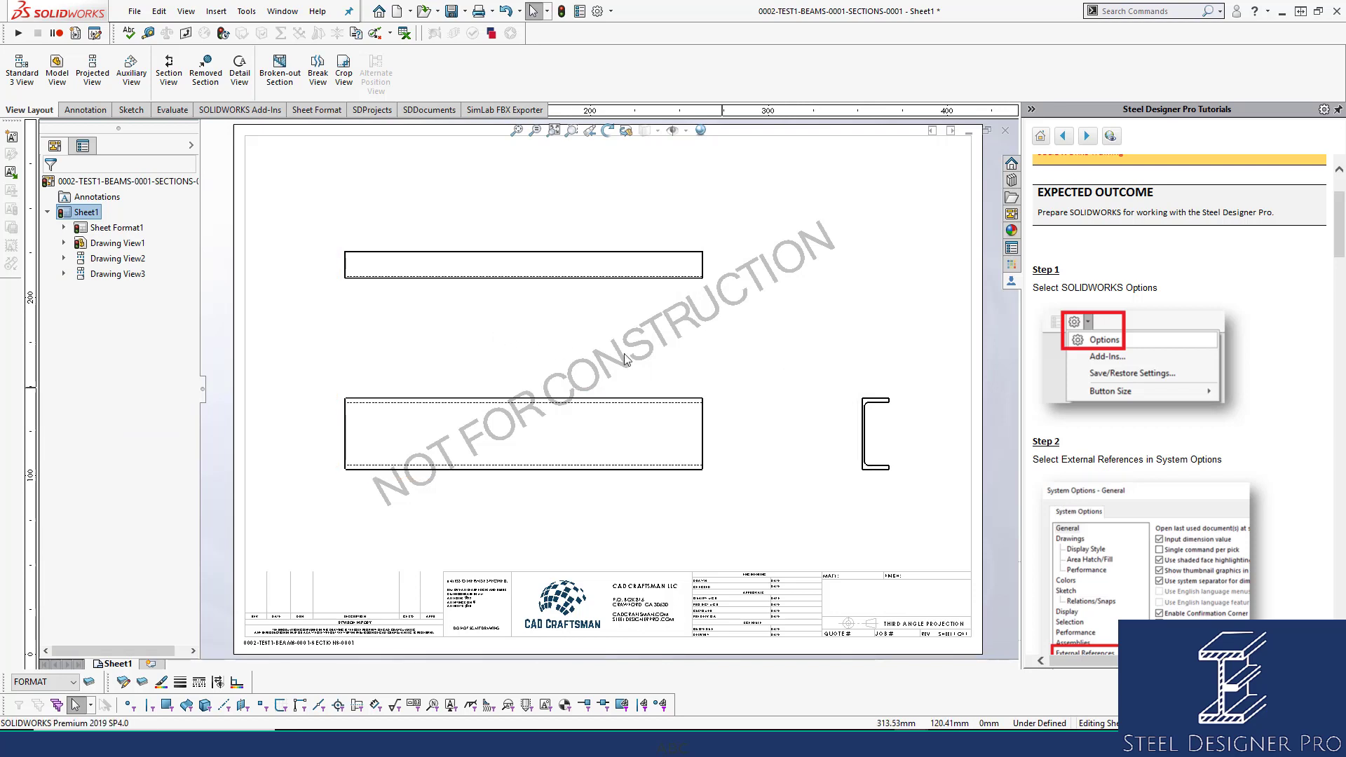
{"action": "left_click", "coordinate": [523, 399]}
{"action": "left_click", "coordinate": [525, 366]}
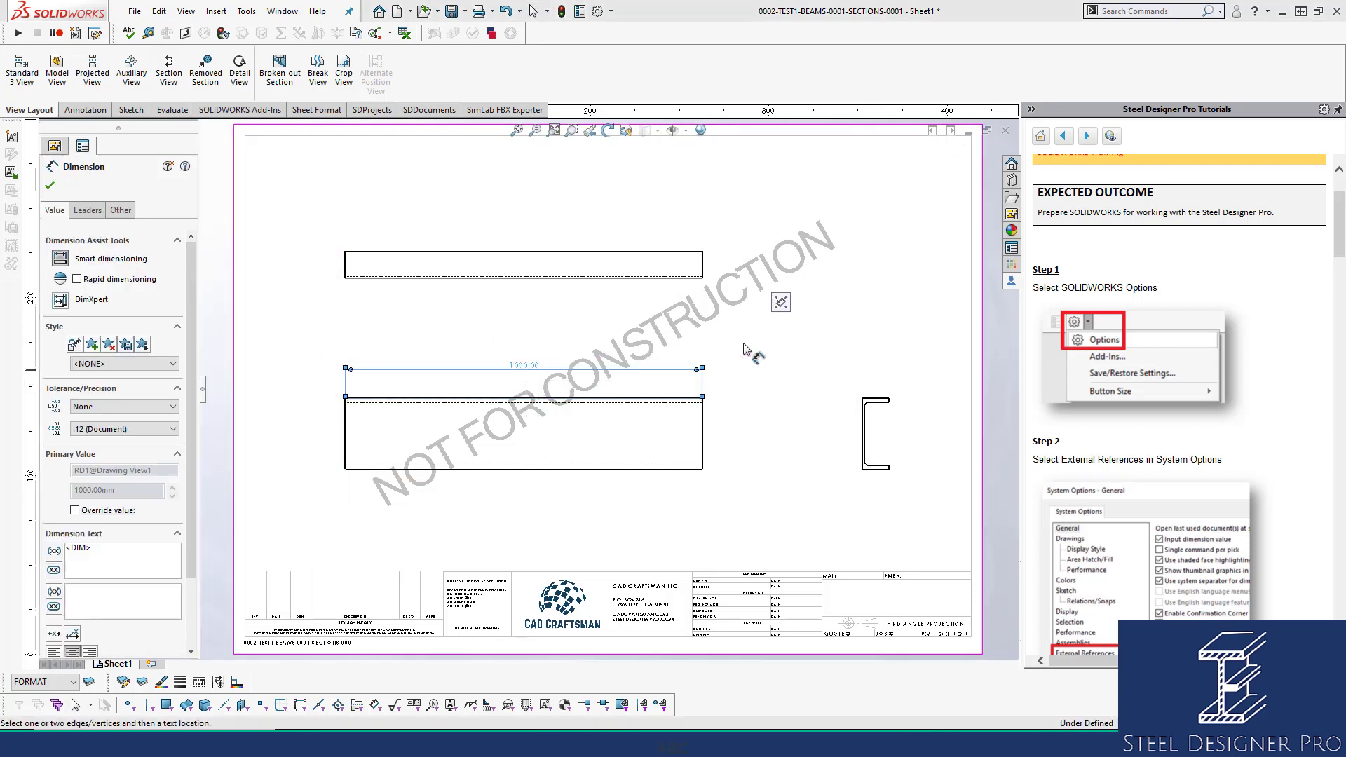
{"action": "key", "text": "Escape"}
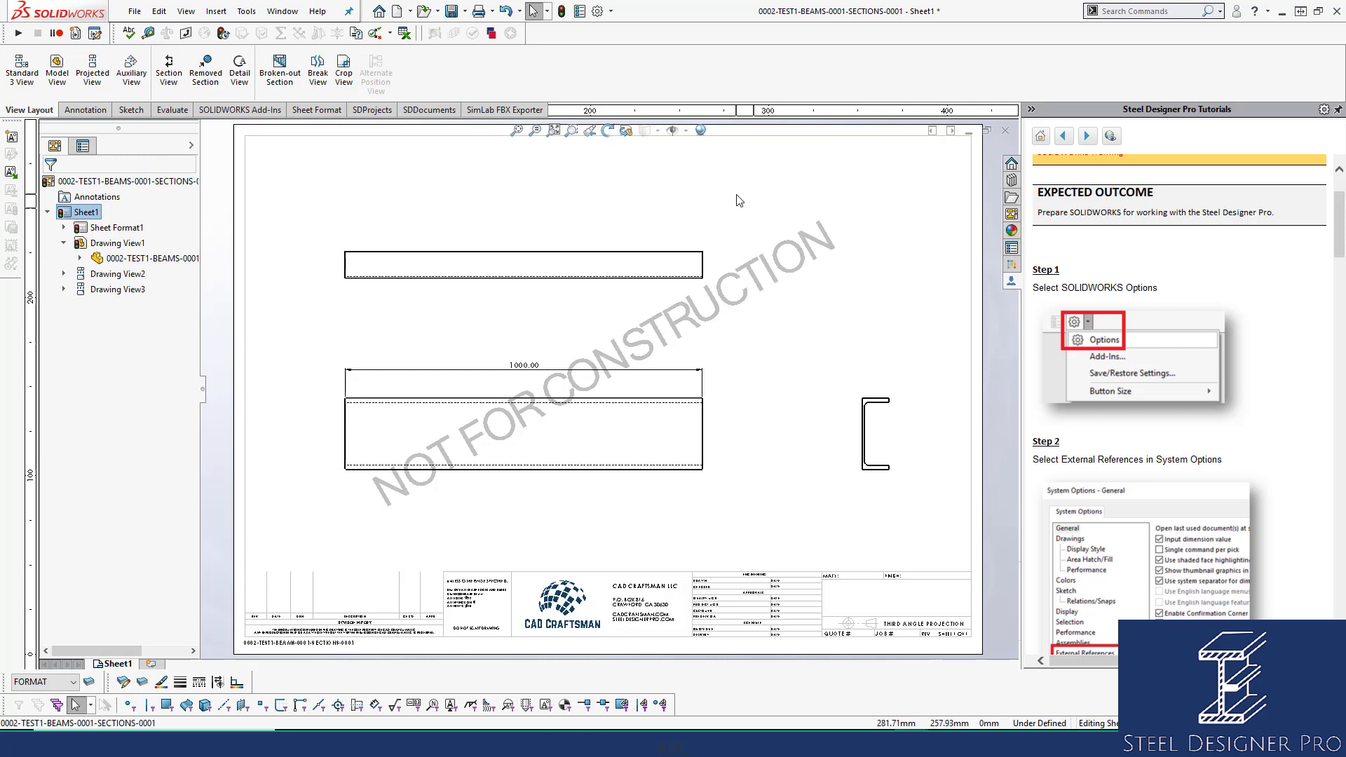
In Document Properties, start loading the drafting standard from an external file.
{"action": "left_click", "coordinate": [598, 12]}
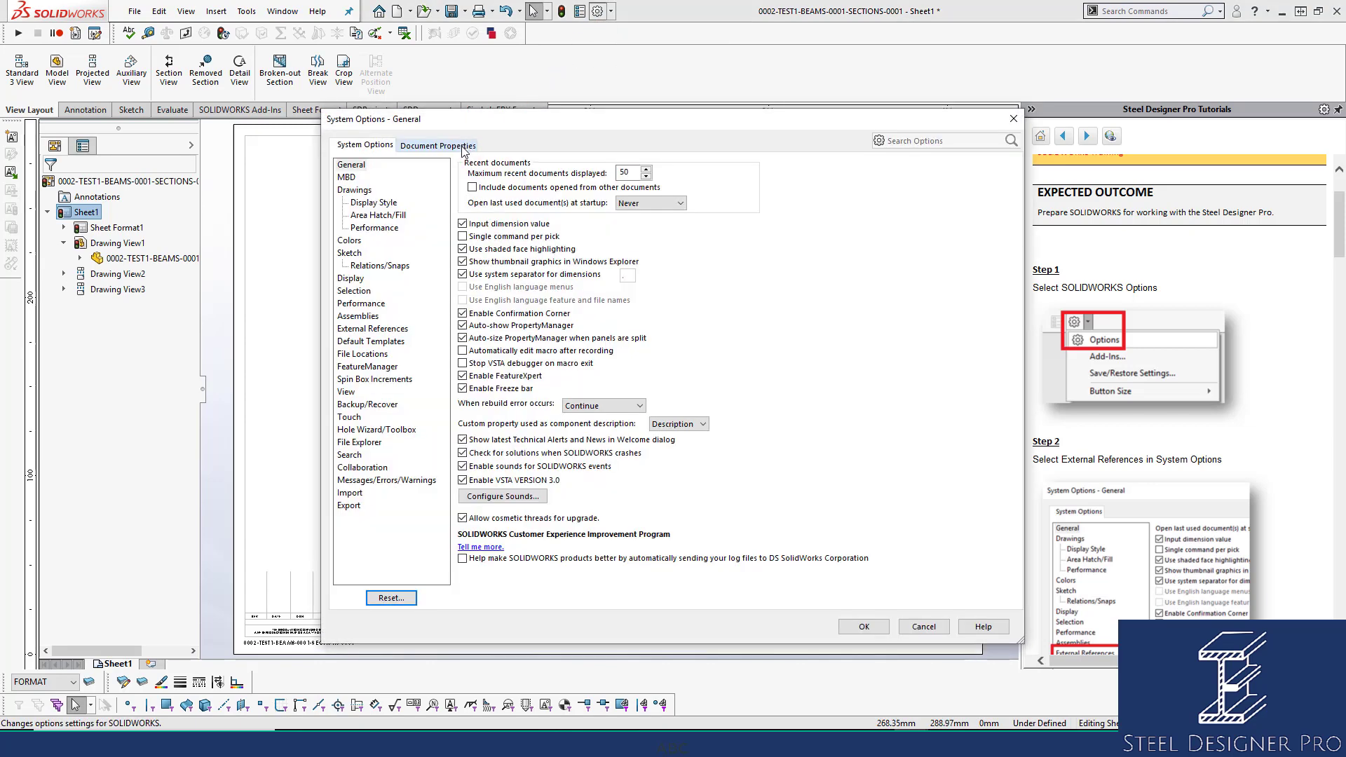
{"action": "left_click", "coordinate": [455, 147]}
{"action": "left_click", "coordinate": [820, 201]}
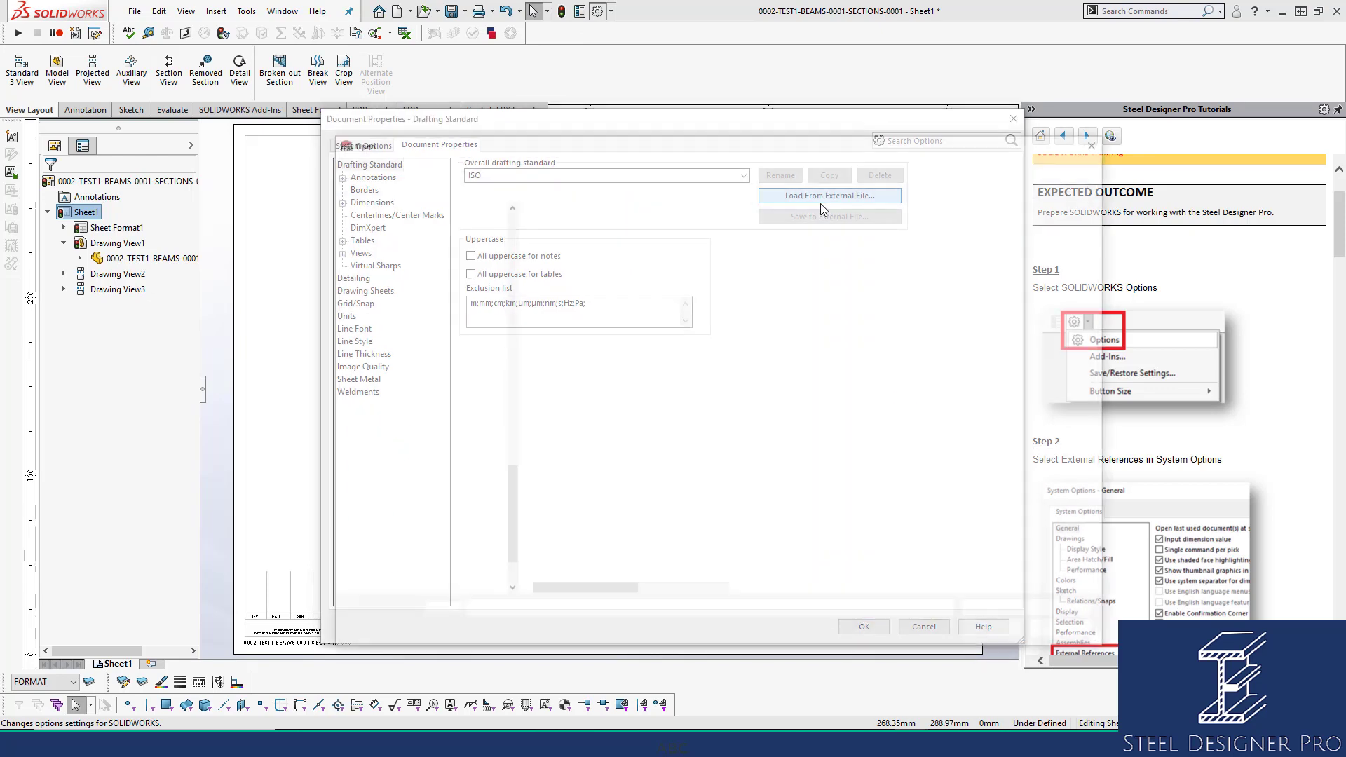
Load SDP Weldment Drafting Standard from Steel Designer Pro Library\AUSTRALIAN\DRAFTING STANDARDS and apply it.
{"action": "left_click", "coordinate": [487, 163]}
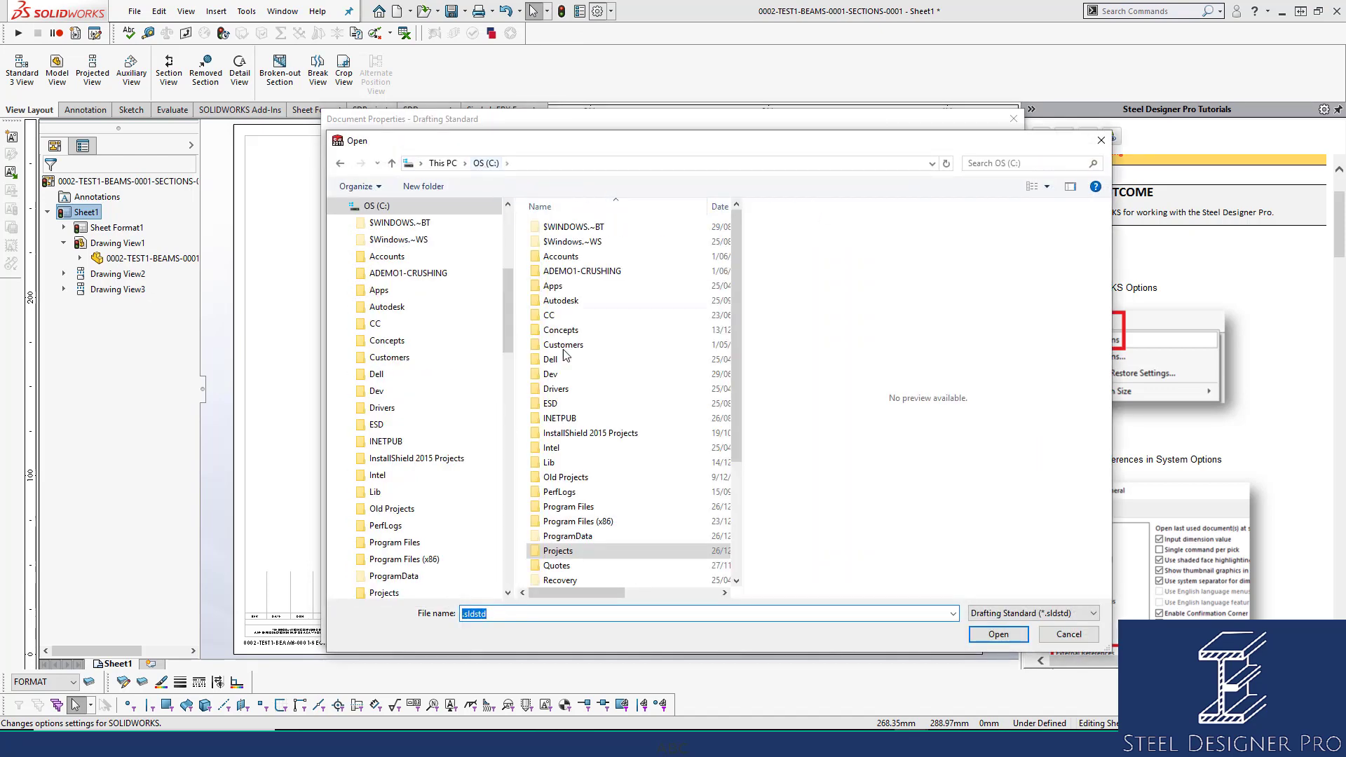
{"action": "scroll", "coordinate": [611, 455], "scroll_direction": "down", "scroll_amount": 4}
{"action": "double_click", "coordinate": [612, 507]}
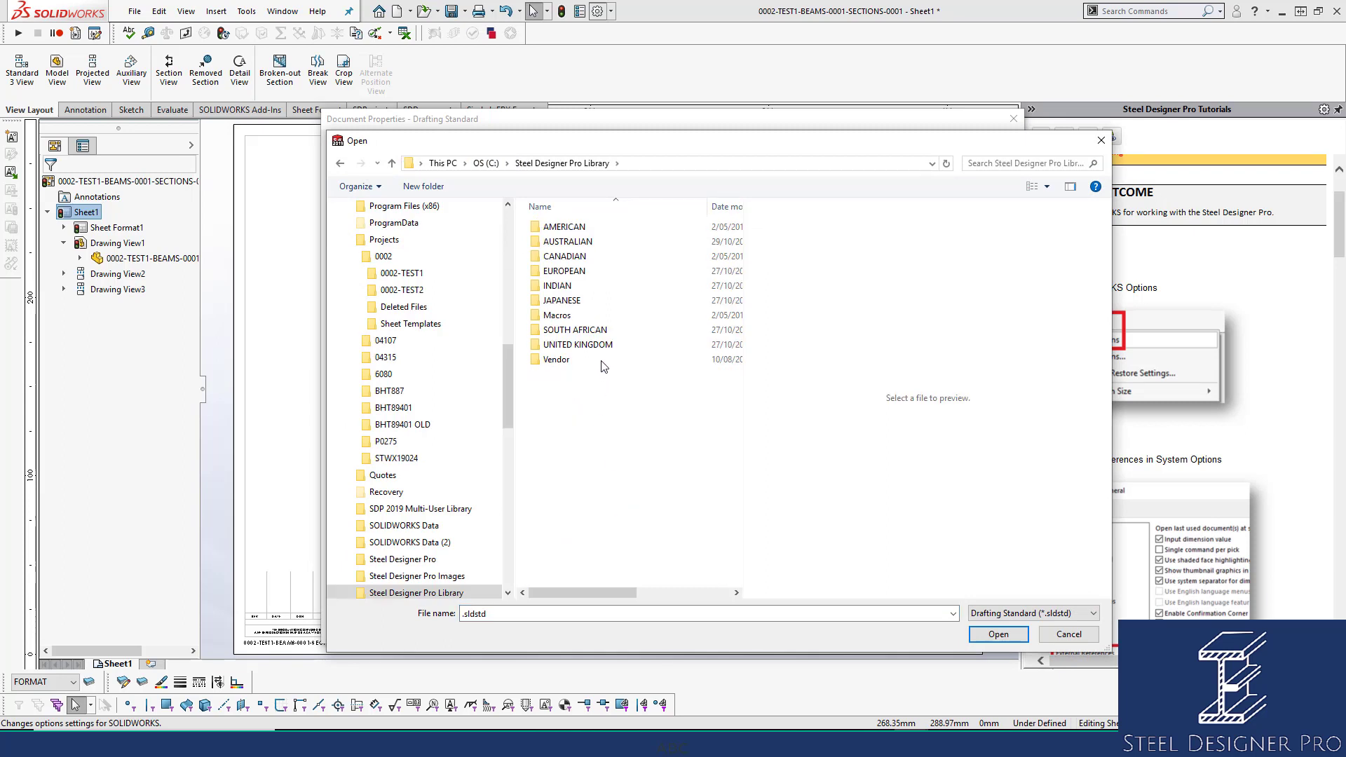
{"action": "left_click", "coordinate": [585, 244]}
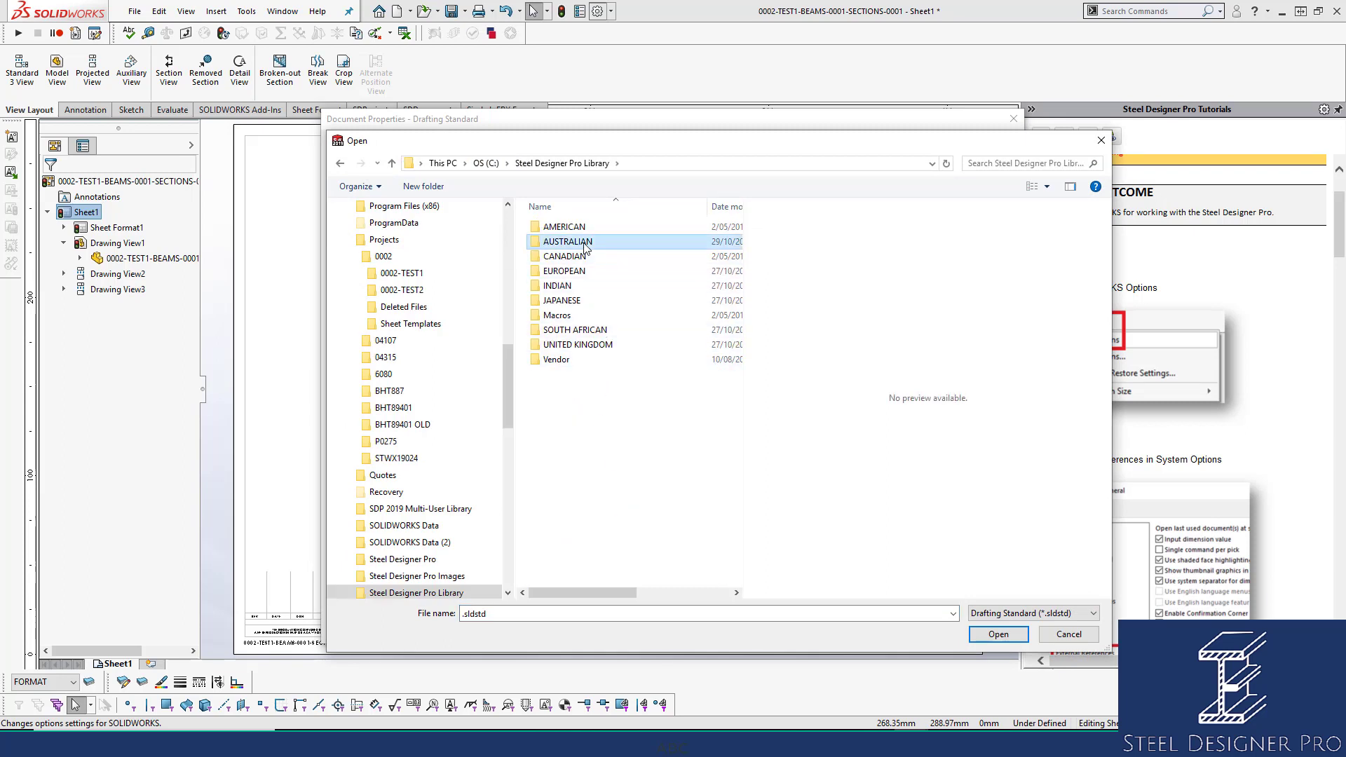
{"action": "double_click", "coordinate": [585, 244]}
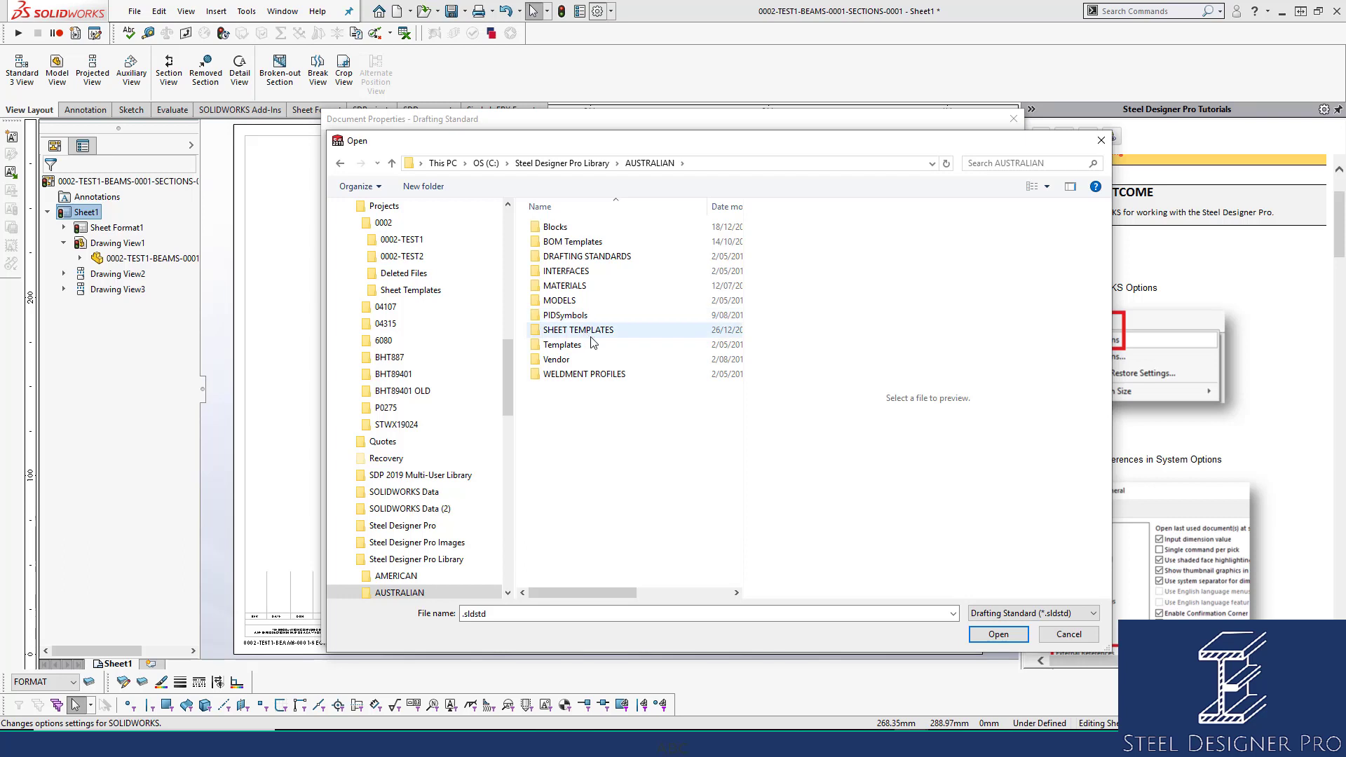
{"action": "double_click", "coordinate": [592, 257]}
{"action": "left_click", "coordinate": [592, 244]}
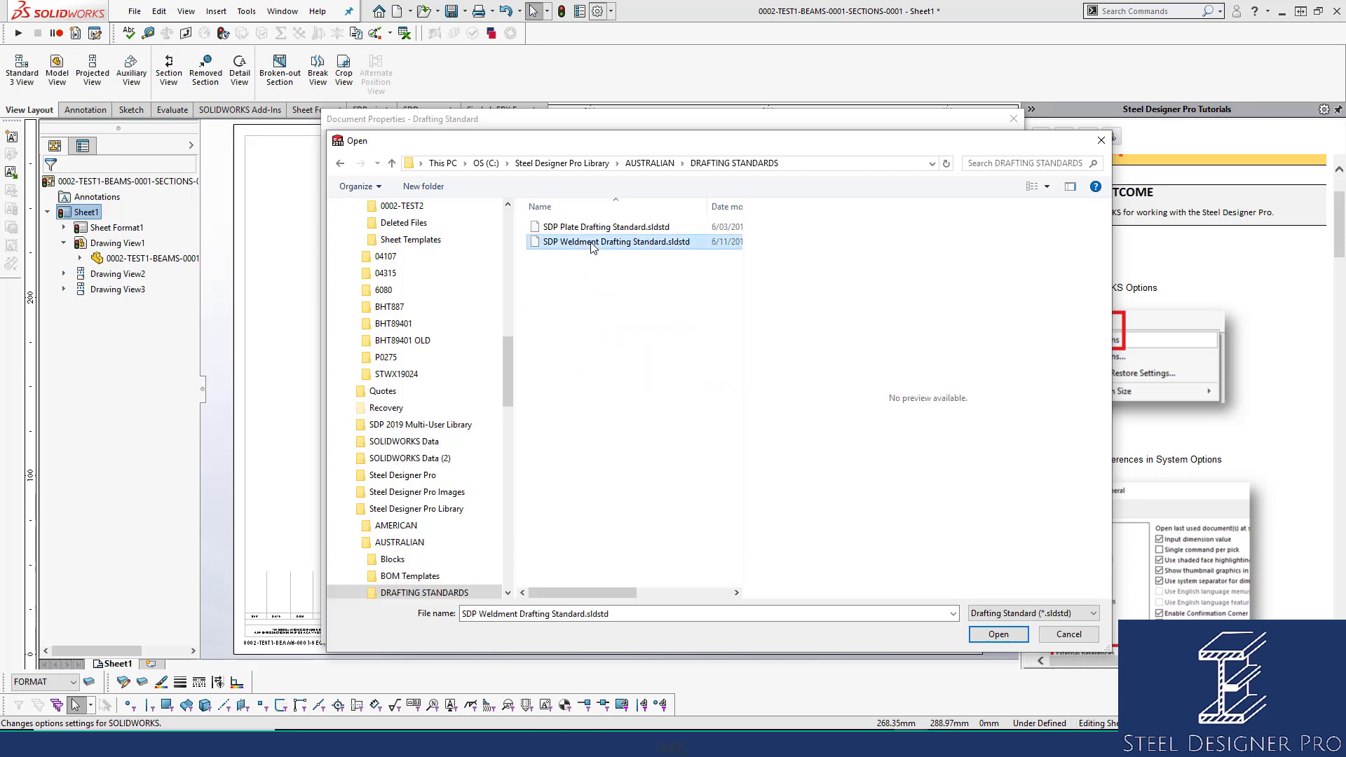
{"action": "double_click", "coordinate": [592, 243]}
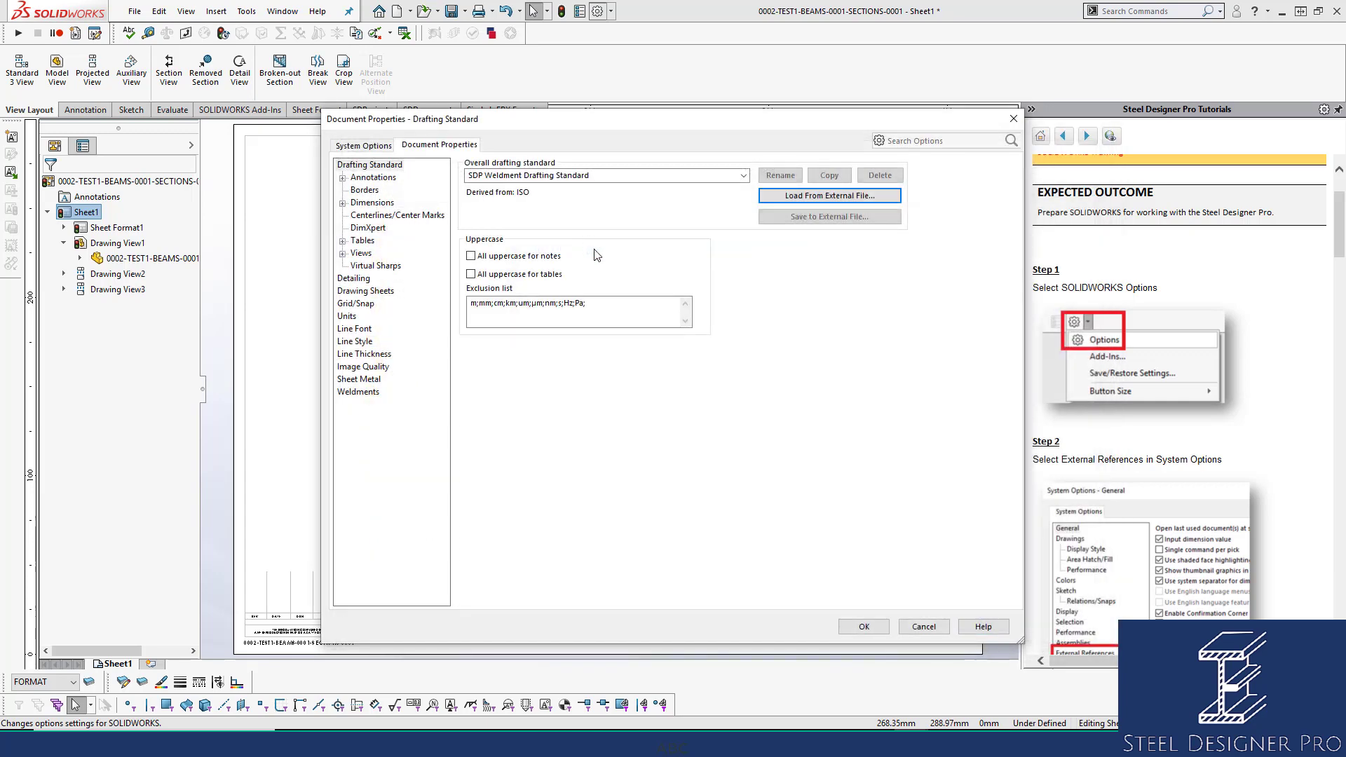
{"action": "left_click", "coordinate": [863, 622]}
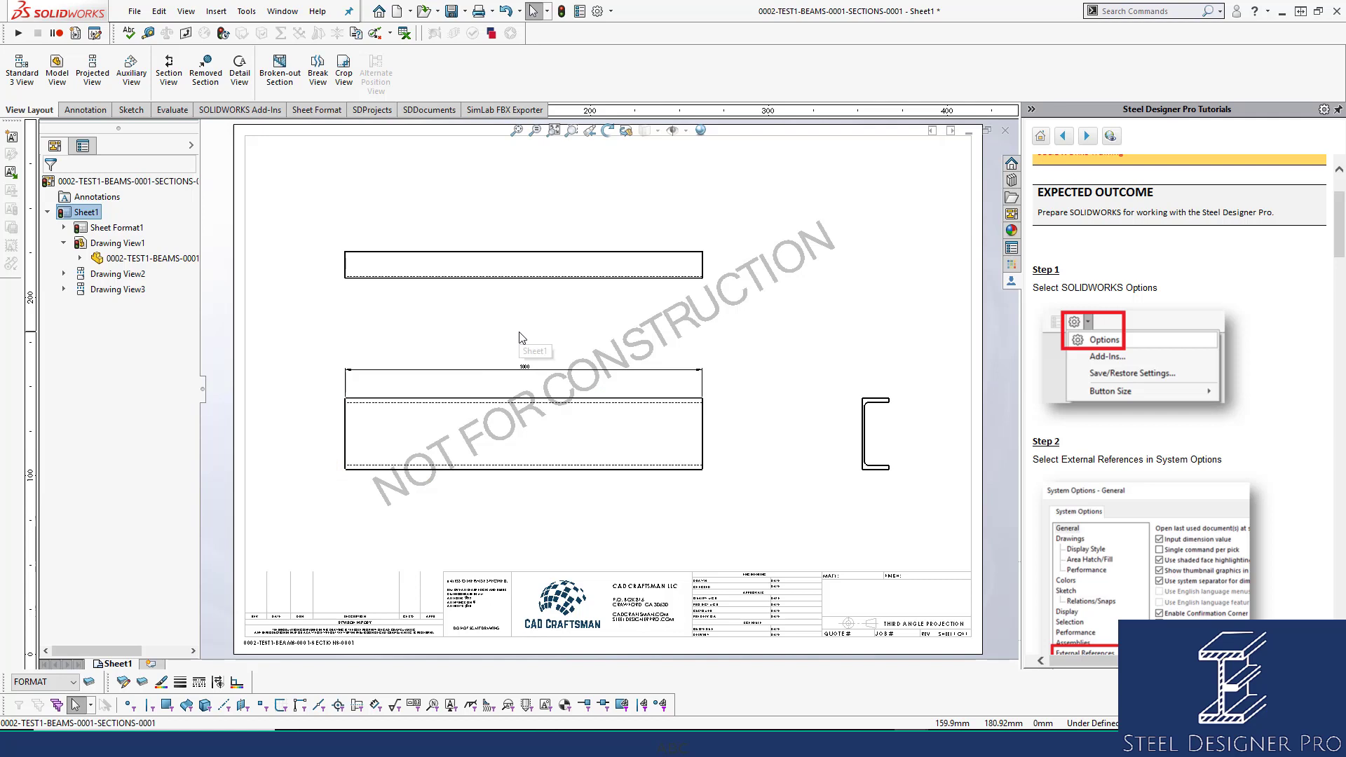
Add a centerline between the front view's top and bottom edges.
{"action": "left_click", "coordinate": [84, 110]}
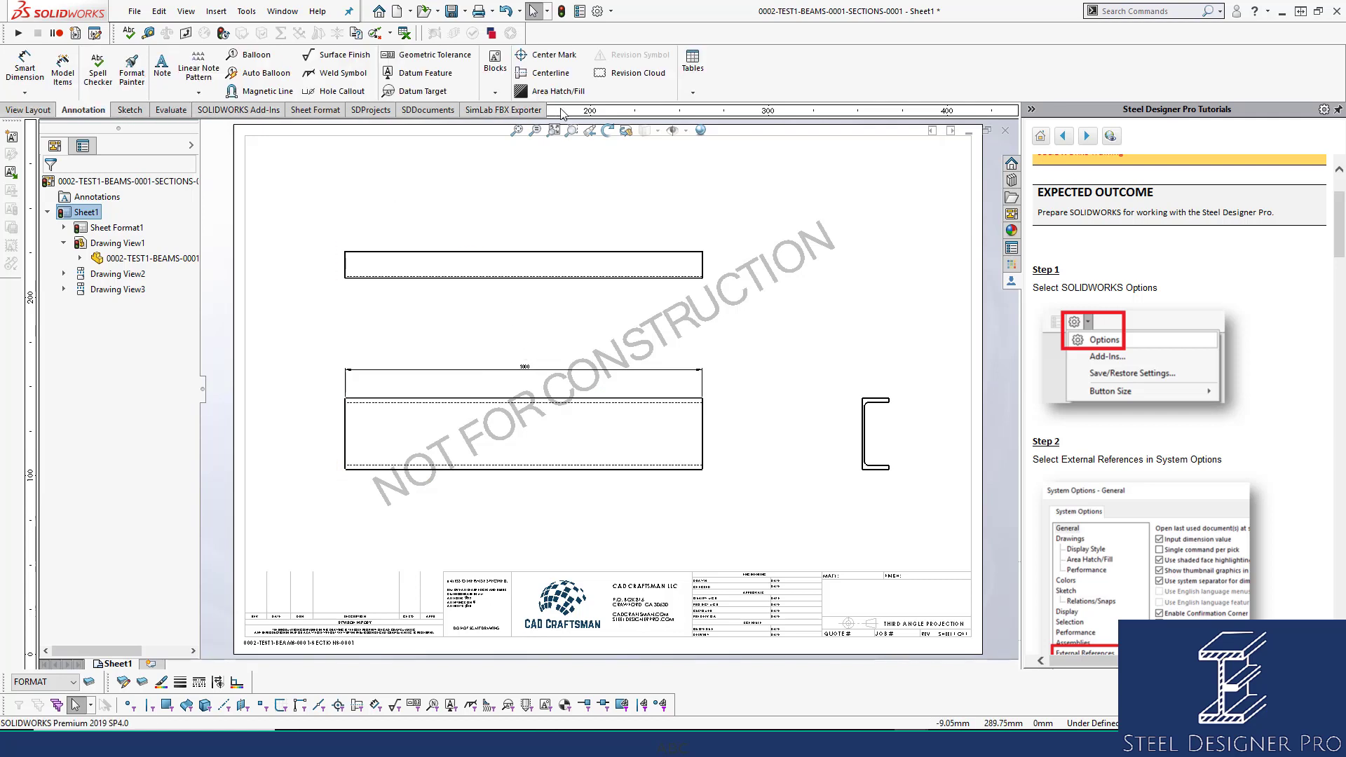
{"action": "left_click", "coordinate": [550, 72]}
{"action": "left_click", "coordinate": [549, 400]}
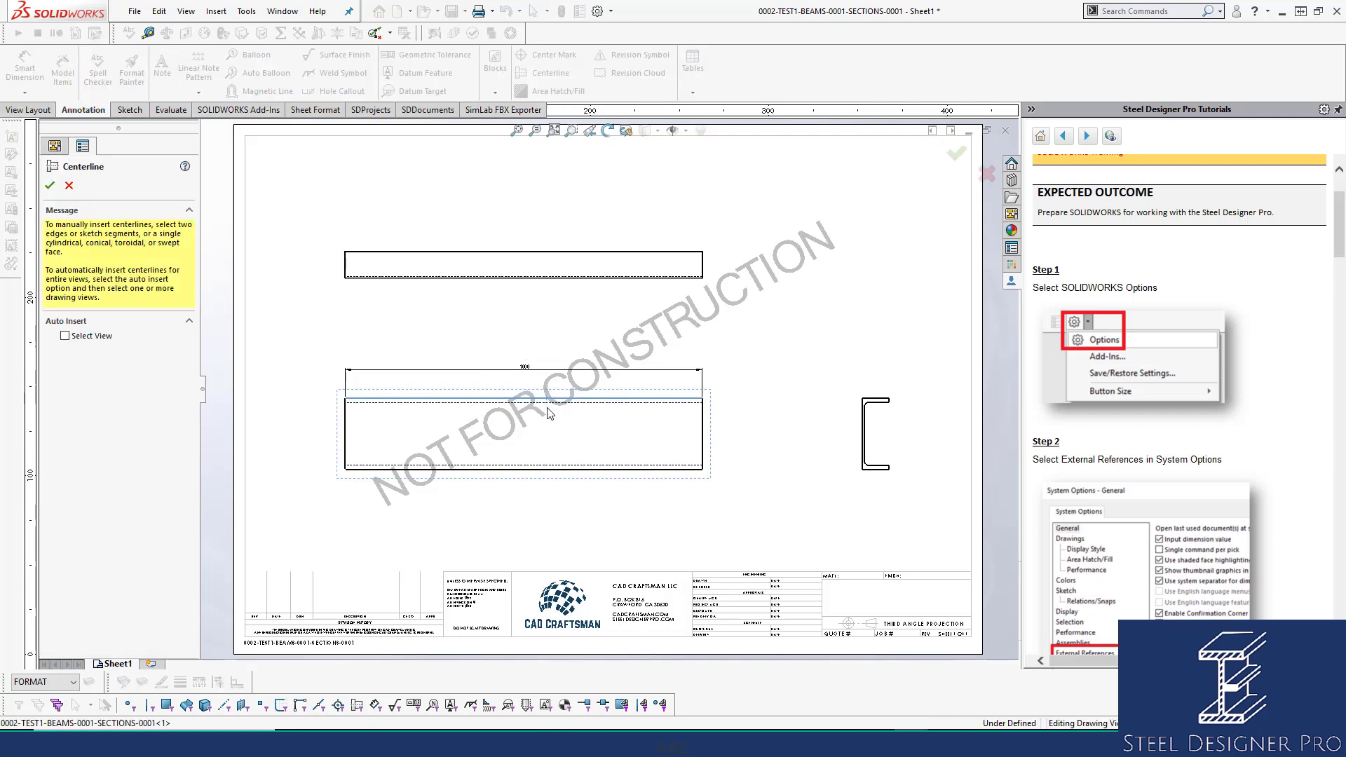
{"action": "left_click", "coordinate": [542, 468]}
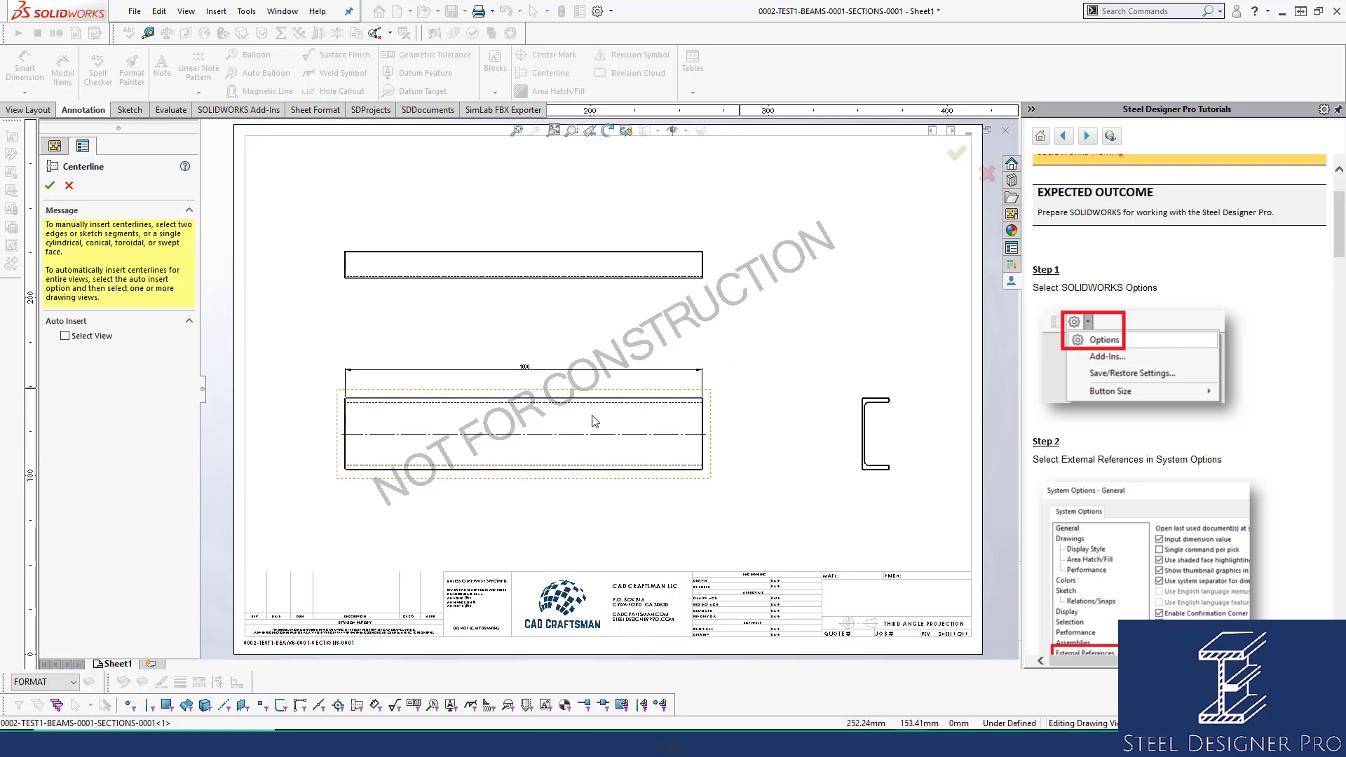
{"action": "key", "text": "Escape"}
Shift the aligned views down-left, then expand the beam part's features under Drawing View1 to find its Origin.
{"action": "left_click_drag", "start_coordinate": [572, 391], "coordinate": [516, 416]}
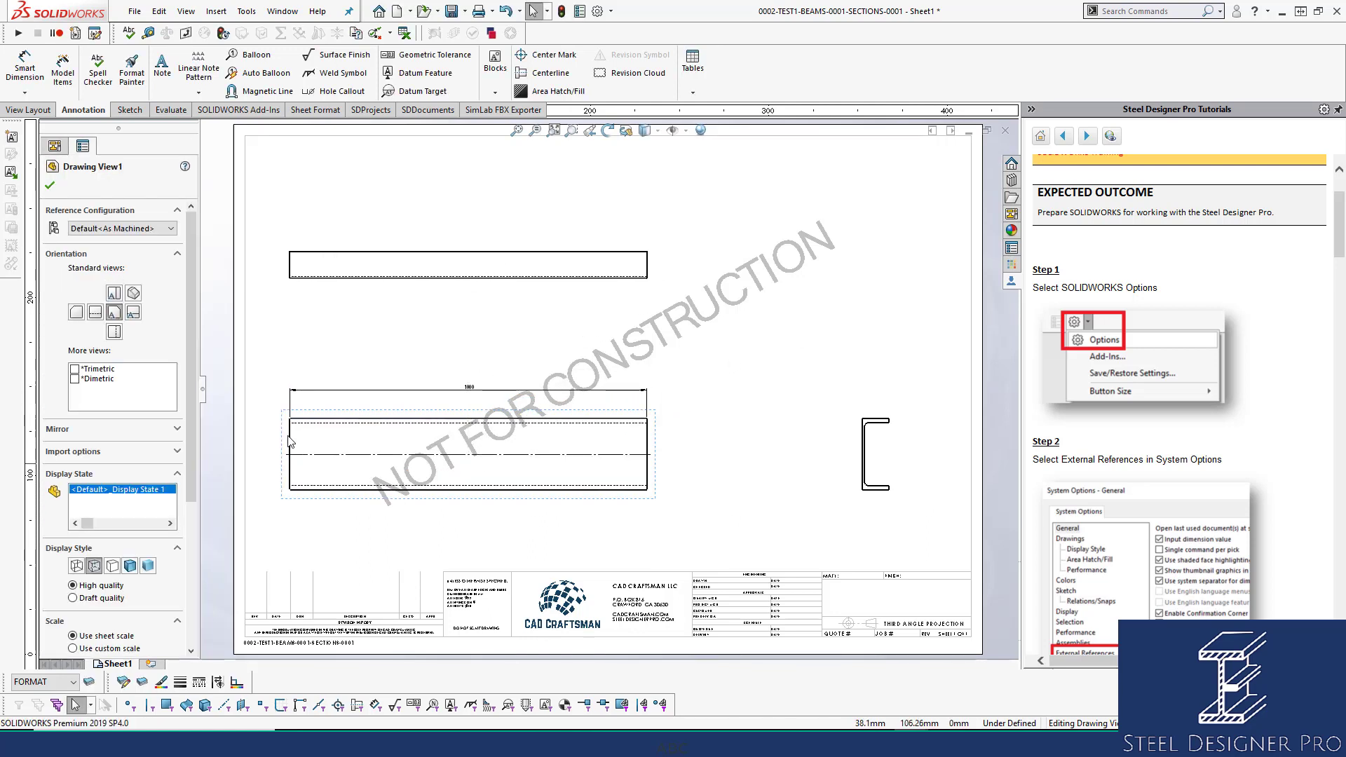
{"action": "left_click", "coordinate": [50, 185]}
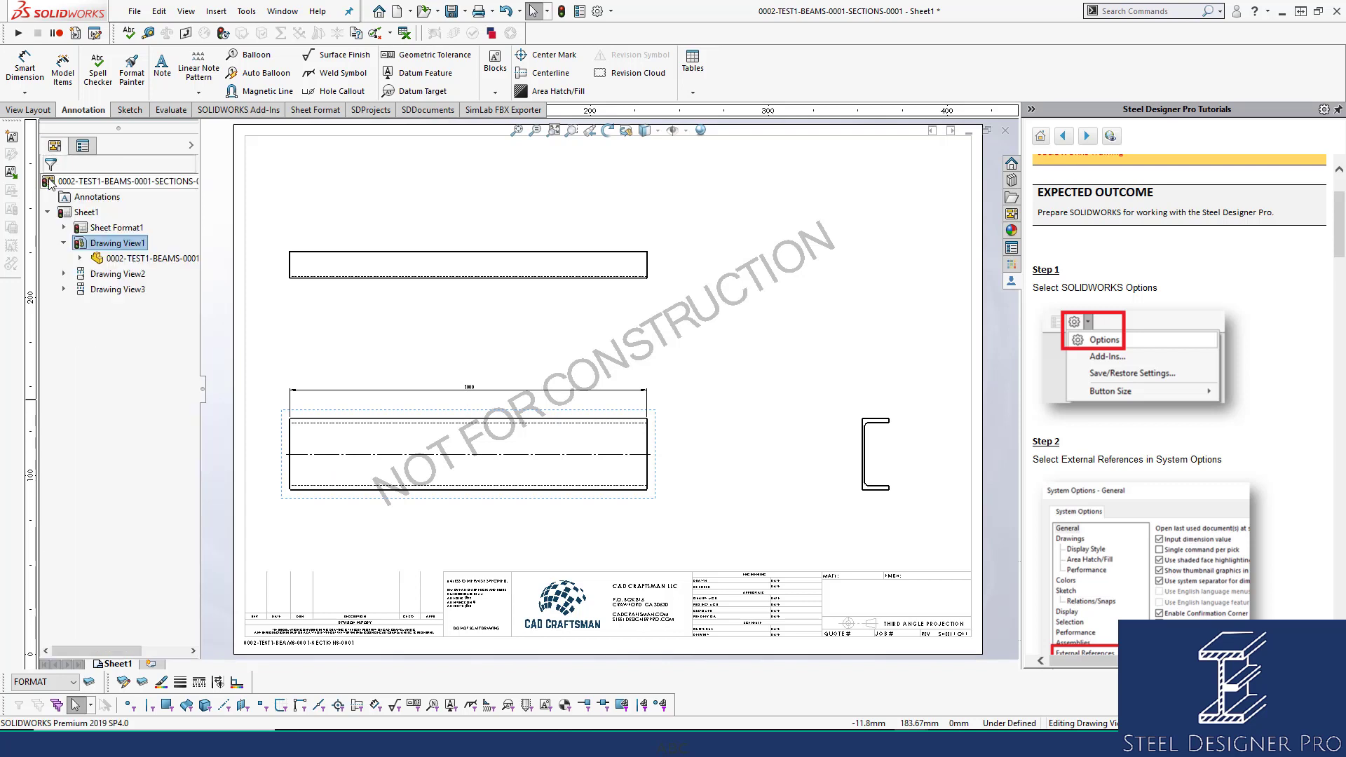
{"action": "left_click", "coordinate": [79, 258]}
{"action": "left_click", "coordinate": [135, 382]}
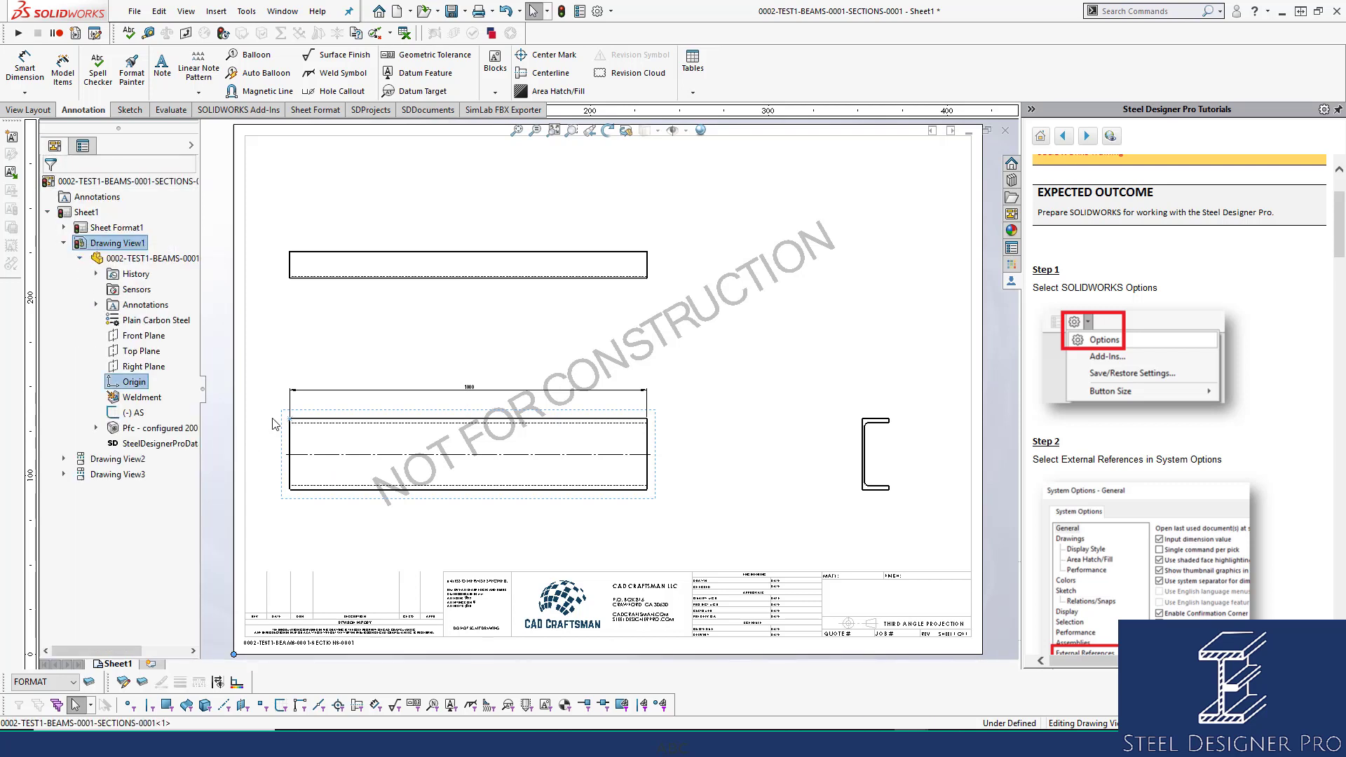
{"action": "left_click", "coordinate": [687, 336]}
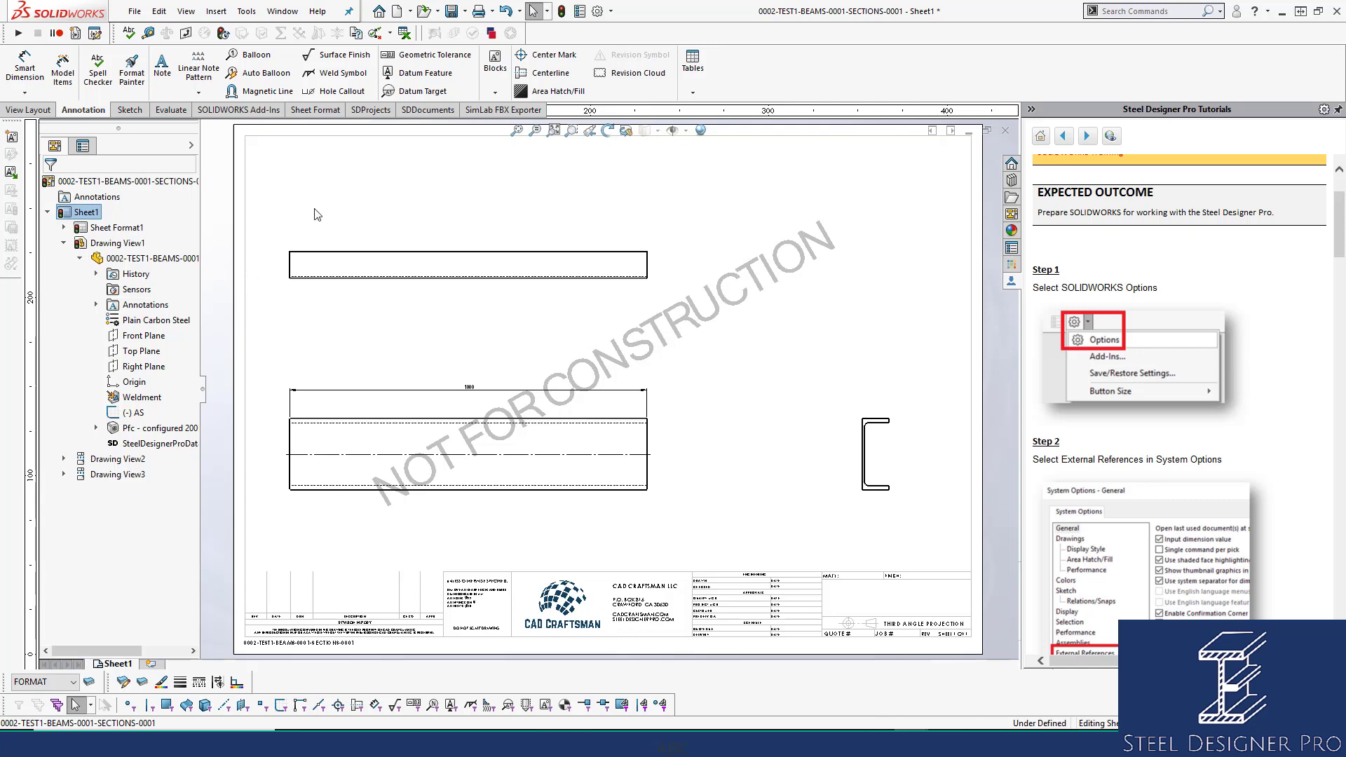
Save the drawing under the proposed name and change Sheet1's scale to 1:10.
{"action": "key", "text": "ctrl+s"}
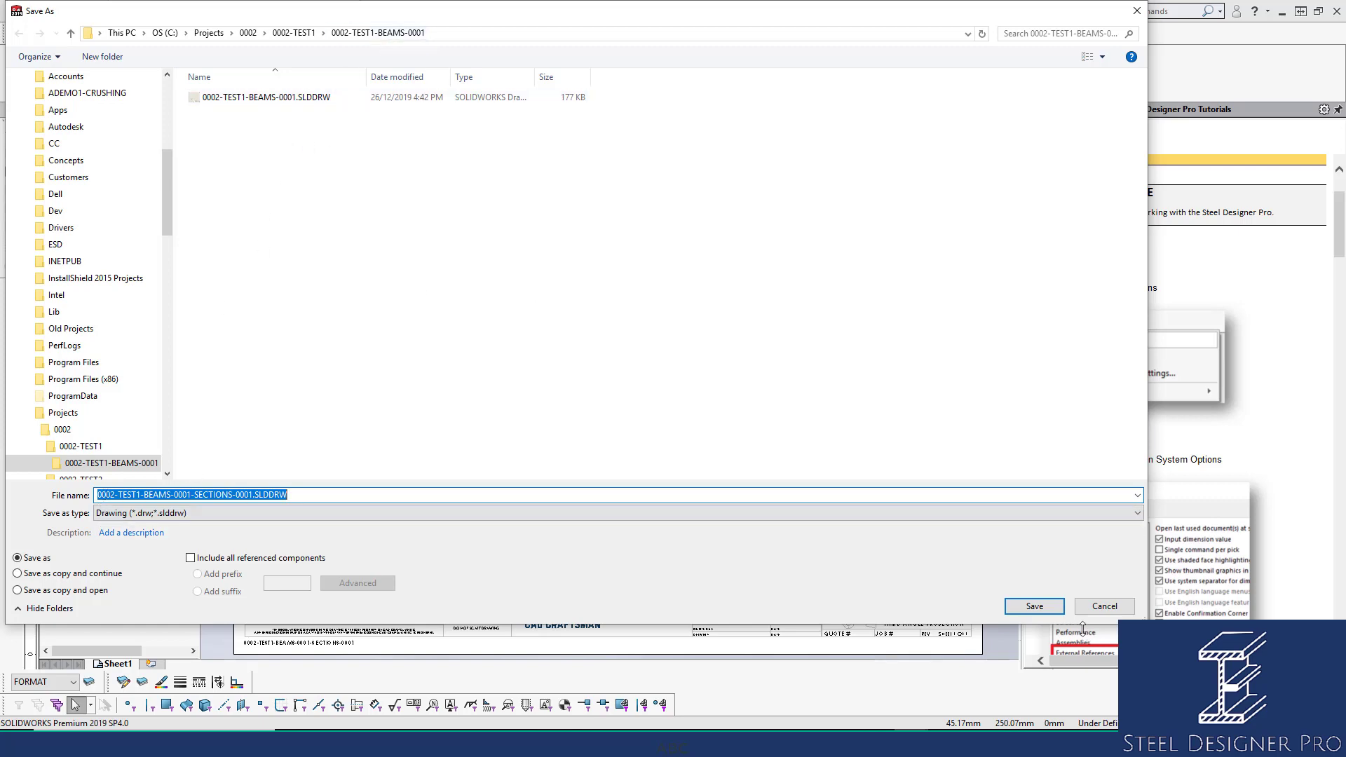
{"action": "left_click", "coordinate": [1035, 606]}
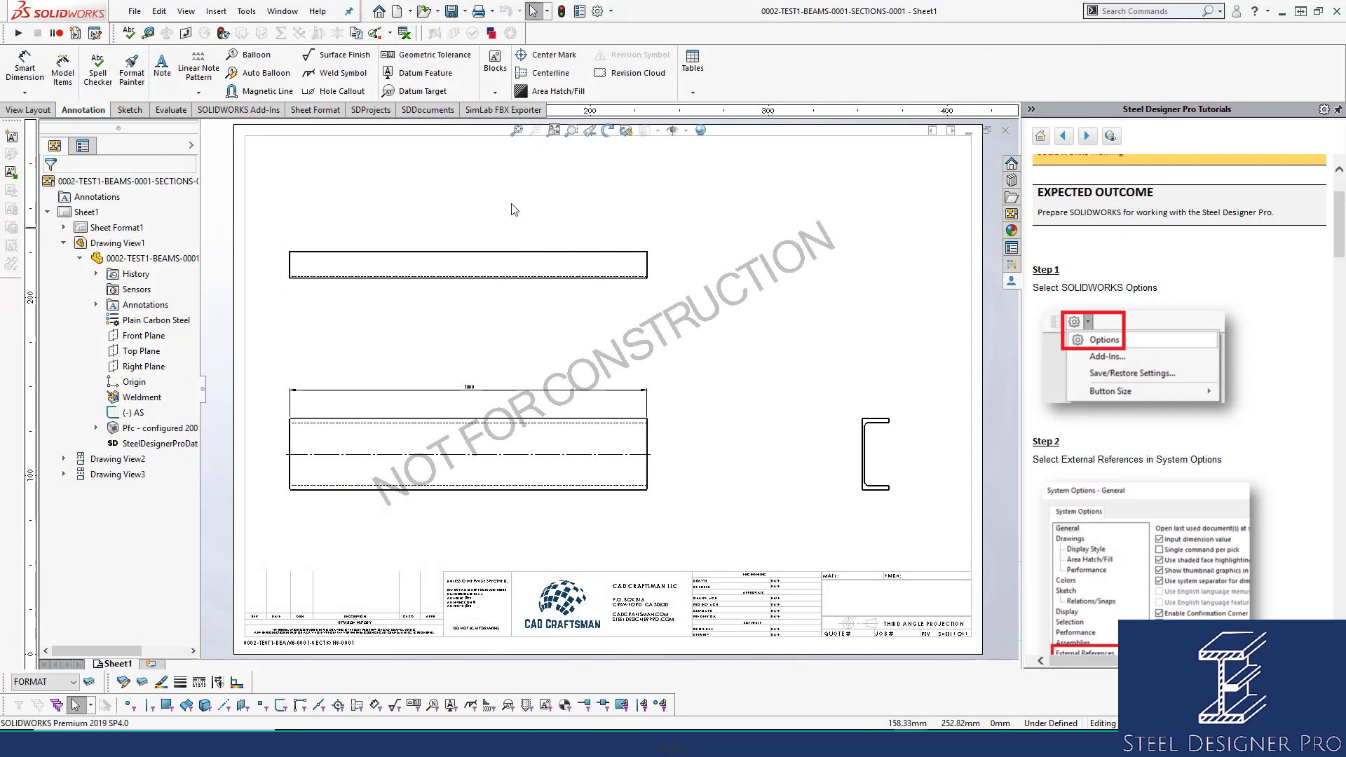
{"action": "right_click", "coordinate": [82, 211]}
{"action": "left_click", "coordinate": [116, 337]}
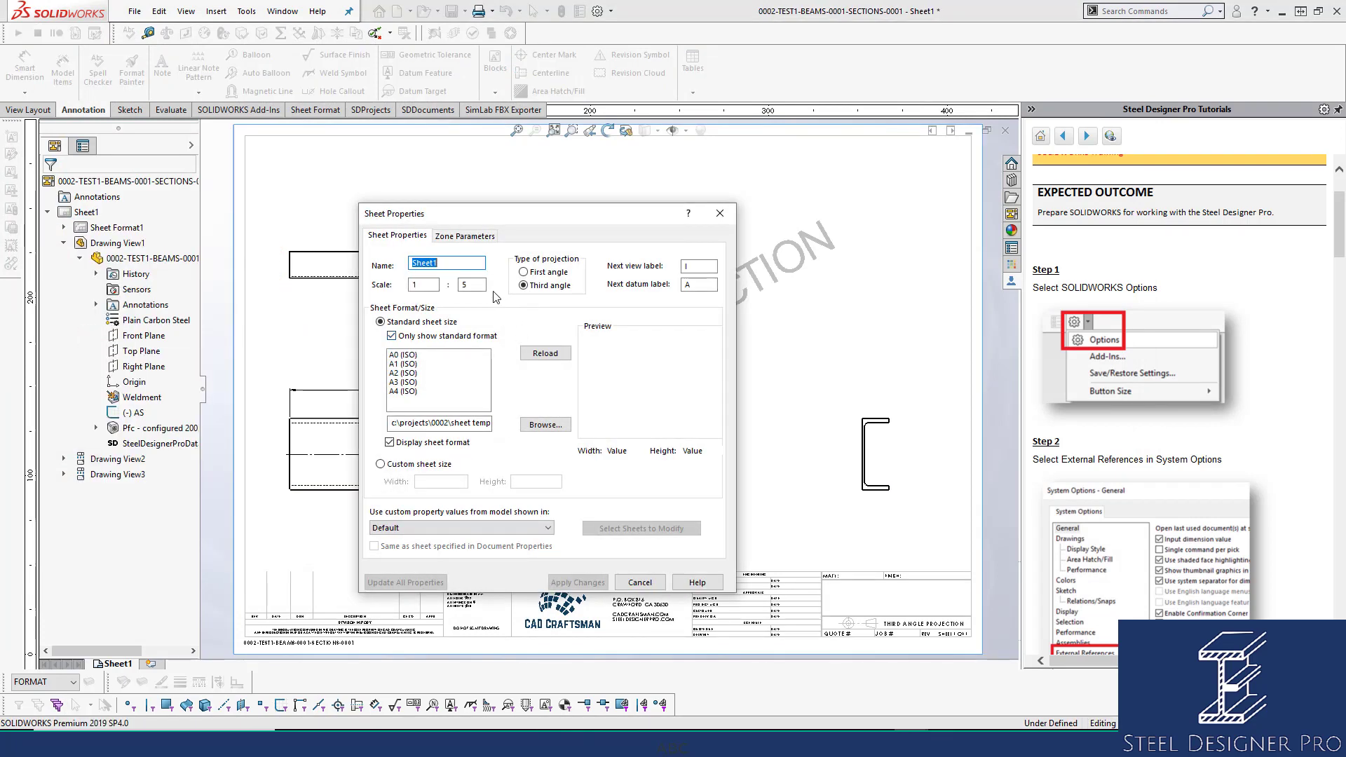
{"action": "left_click_drag", "start_coordinate": [476, 285], "coordinate": [358, 284]}
{"action": "type", "text": "10"}
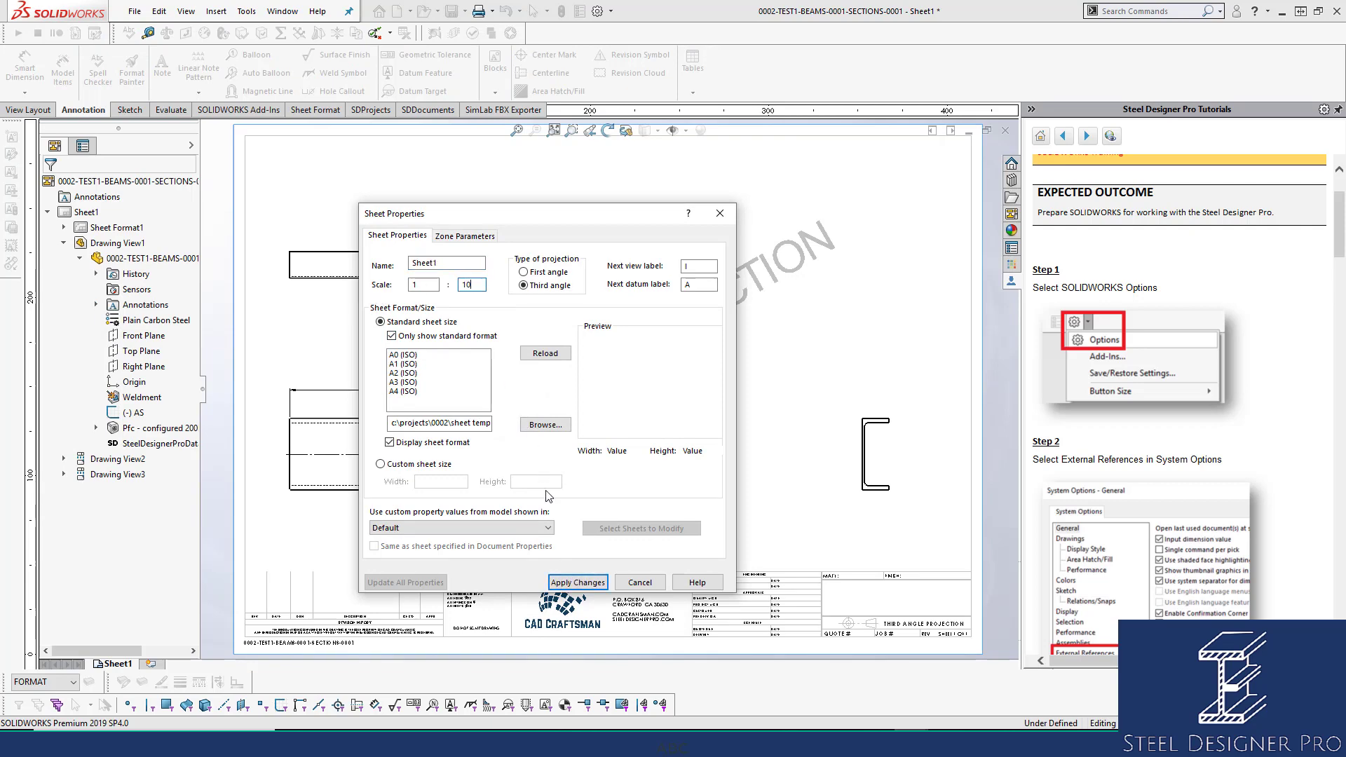
{"action": "left_click", "coordinate": [574, 582]}
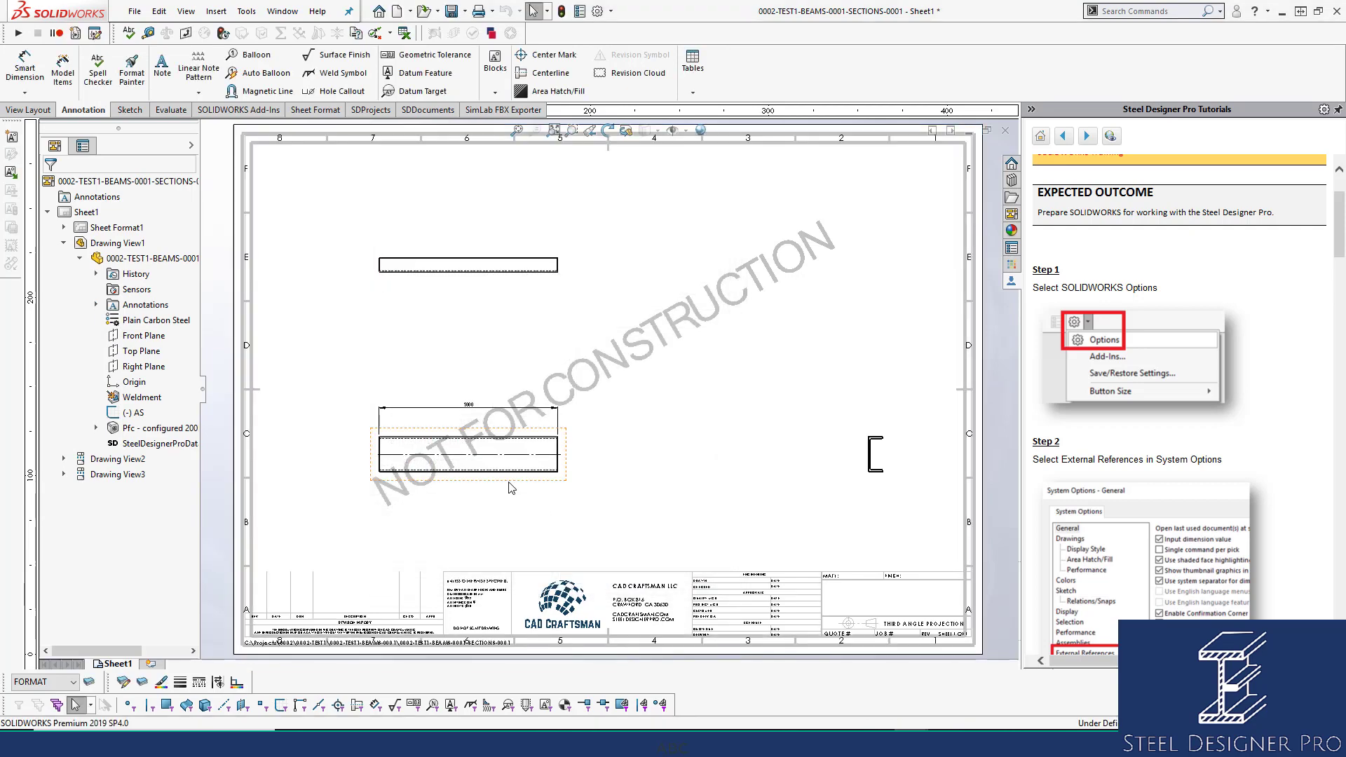
{"action": "left_click_drag", "start_coordinate": [457, 481], "coordinate": [456, 480]}
{"action": "left_click", "coordinate": [288, 344]}
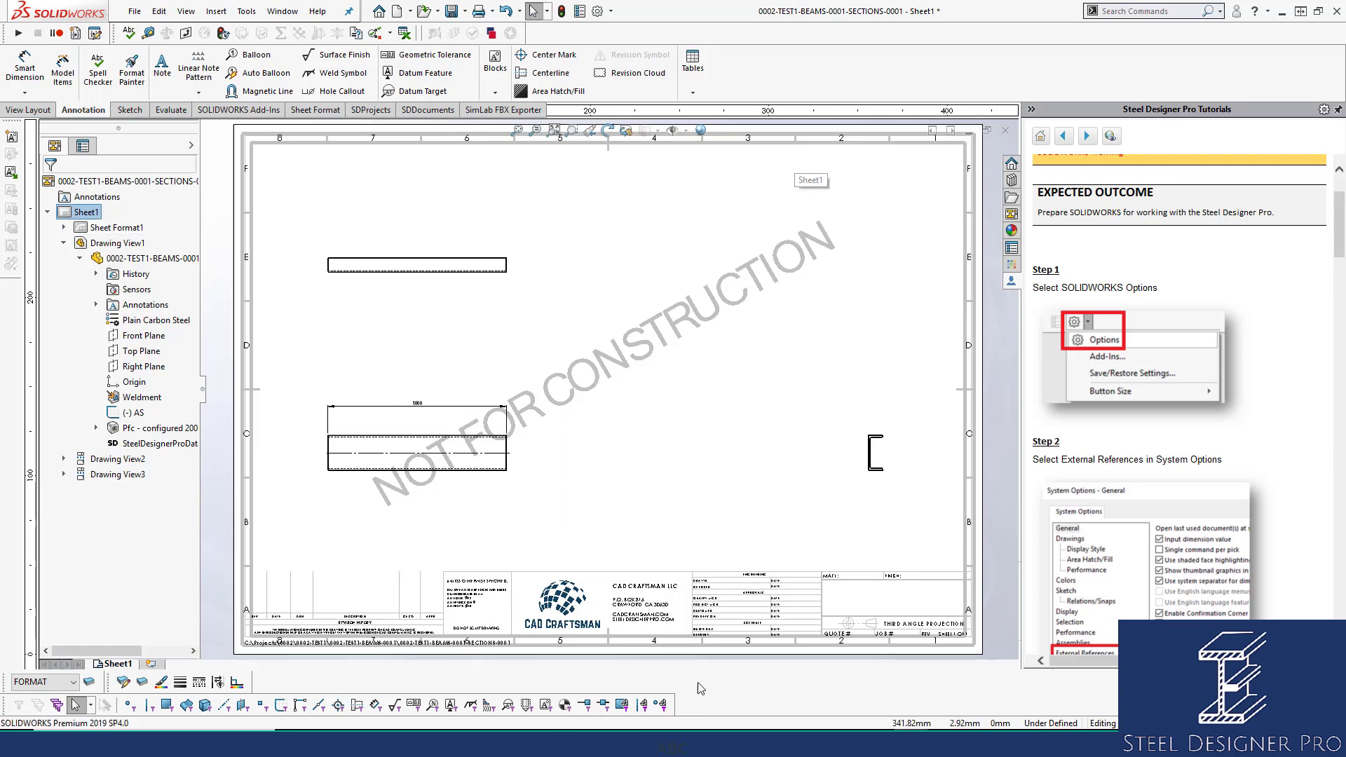
Delete Border1 from Sheet Format1, then close the drawing and the beam part.
{"action": "left_click", "coordinate": [64, 229]}
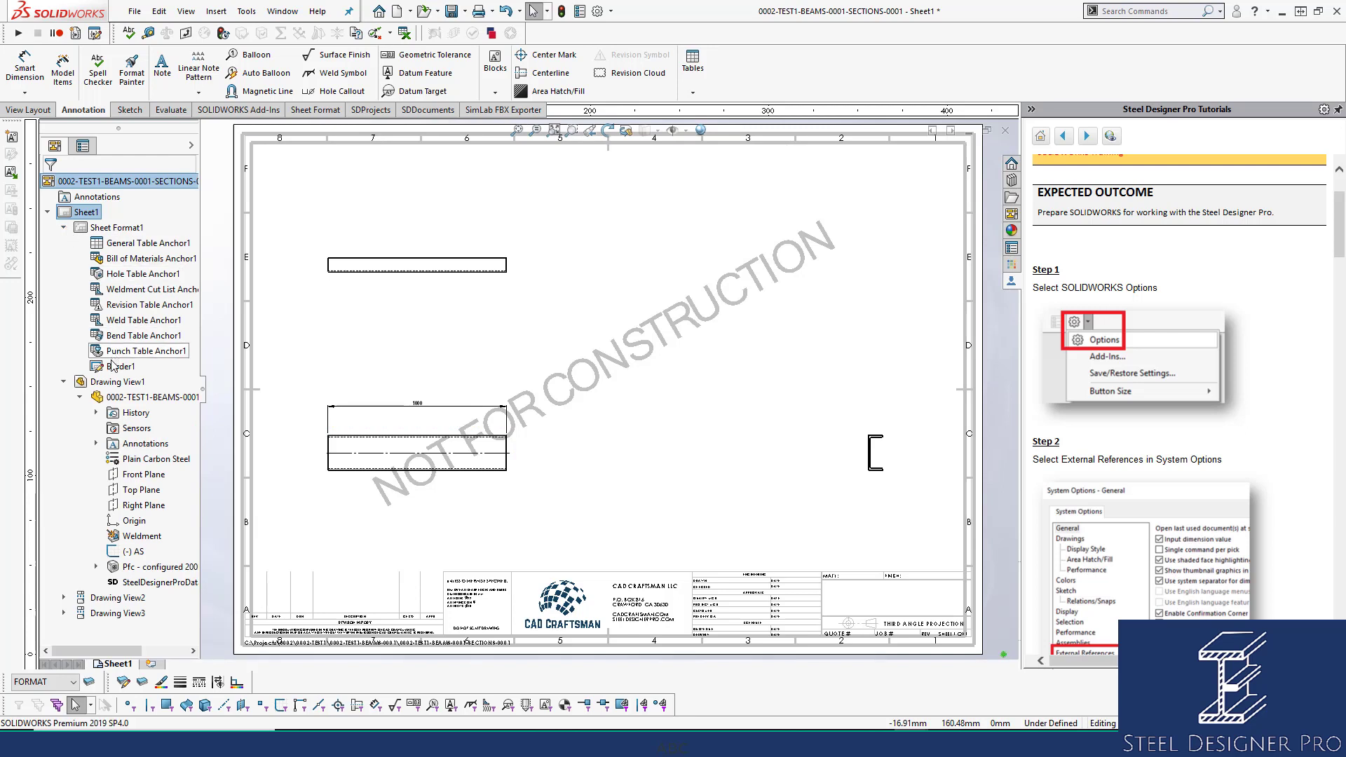
{"action": "left_click", "coordinate": [623, 367]}
{"action": "key", "text": "Delete"}
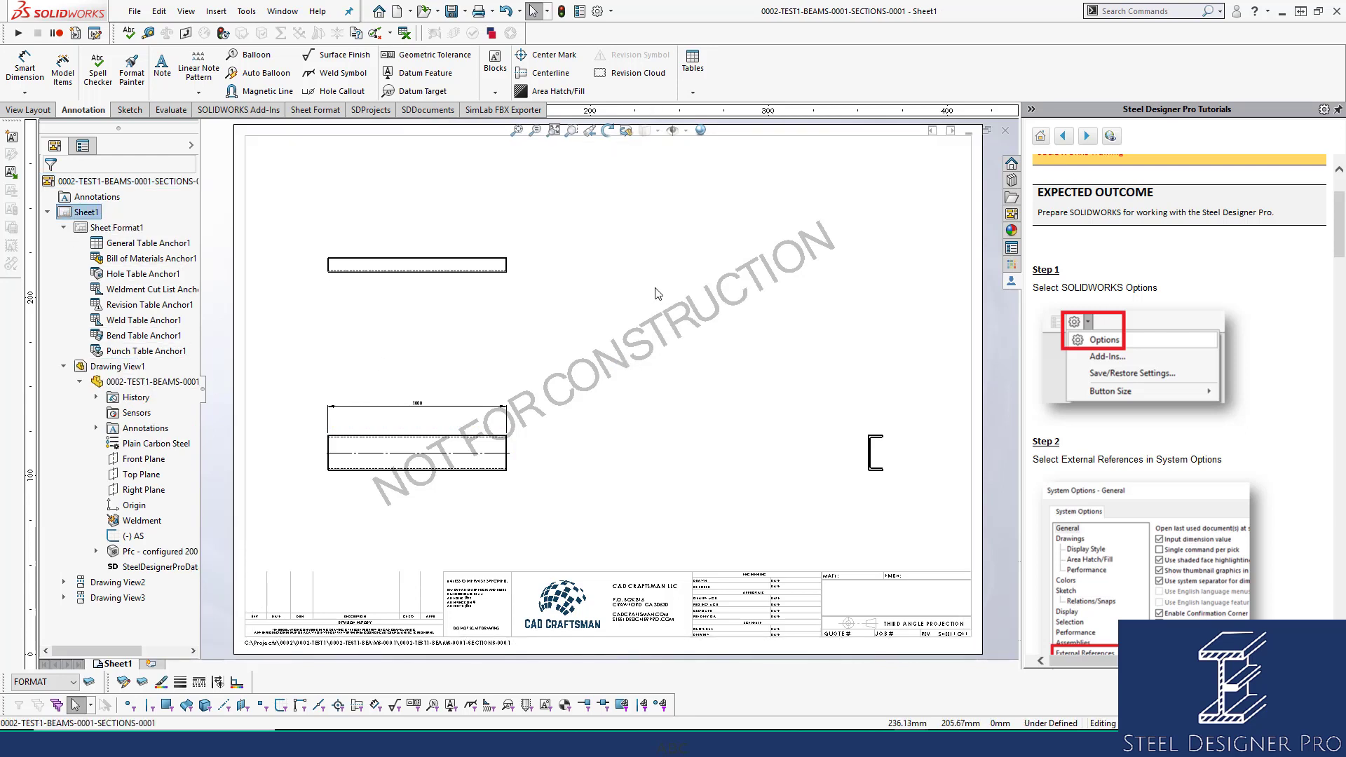
{"action": "left_click", "coordinate": [1006, 131]}
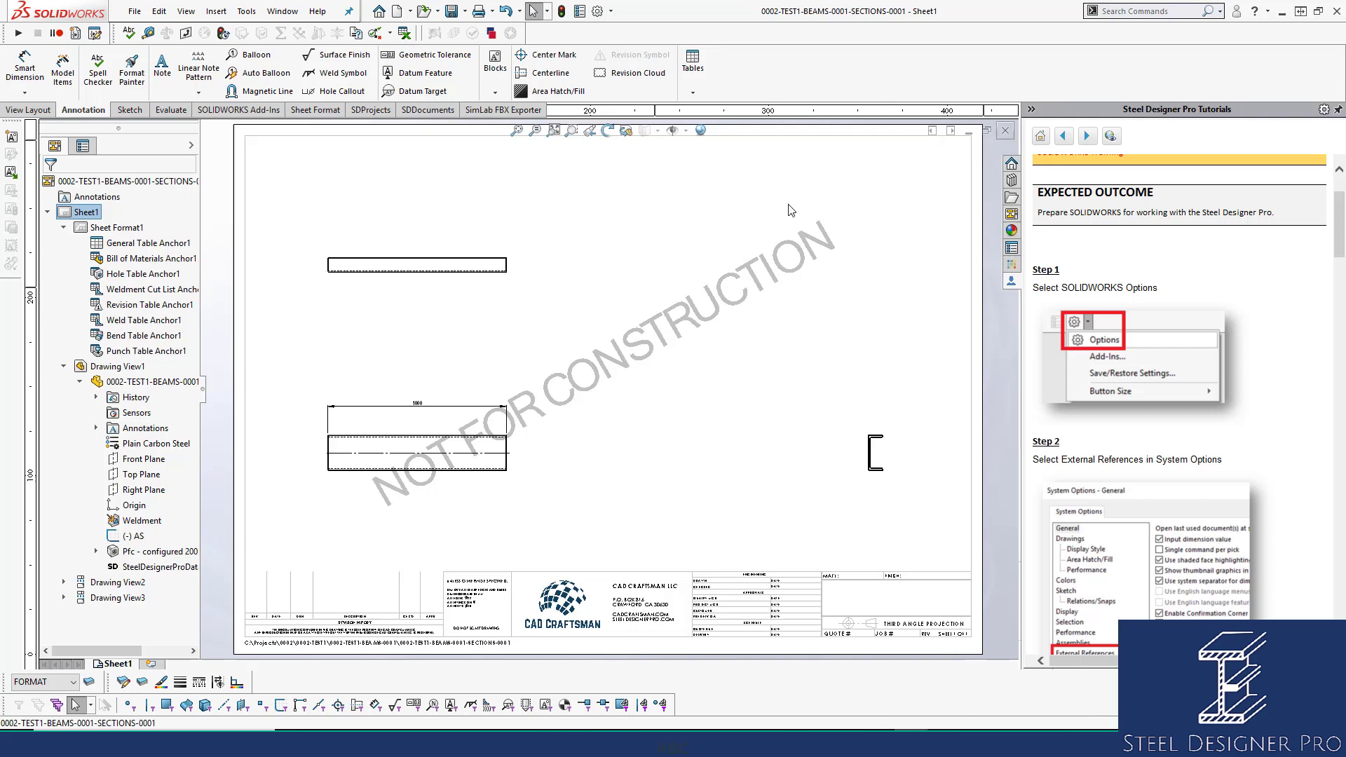
{"action": "left_click", "coordinate": [1006, 113]}
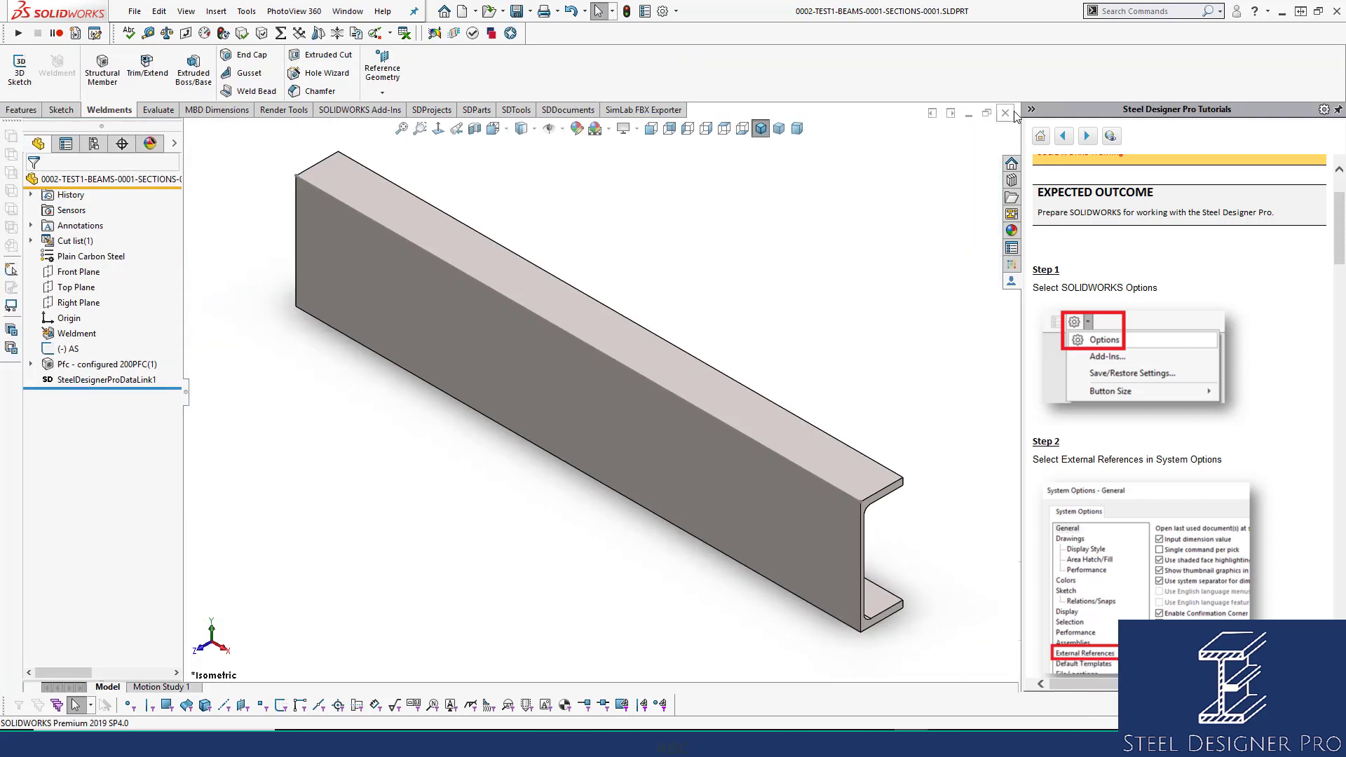
Float the beam component, drag it down-left off the plane, and save the assembly.
{"action": "left_click", "coordinate": [541, 270]}
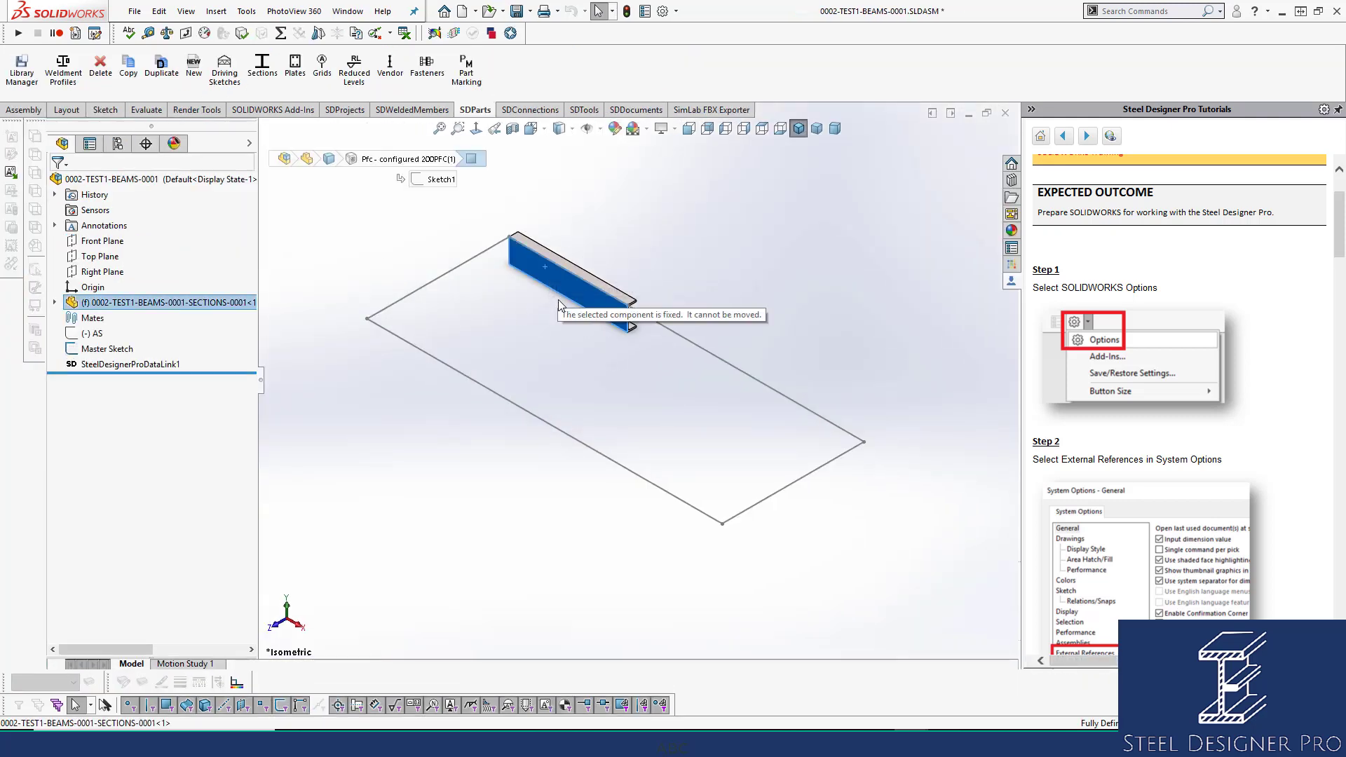
{"action": "right_click", "coordinate": [120, 306]}
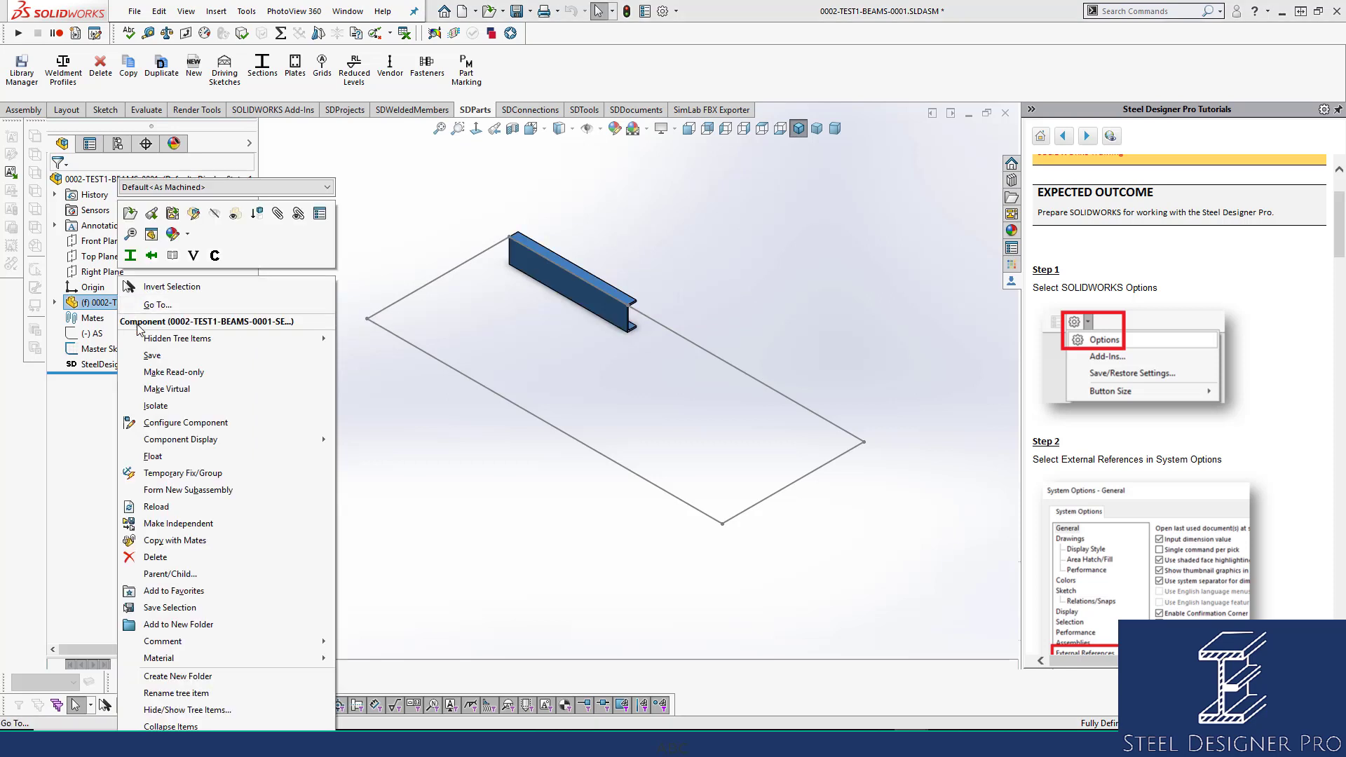
{"action": "left_click", "coordinate": [152, 457]}
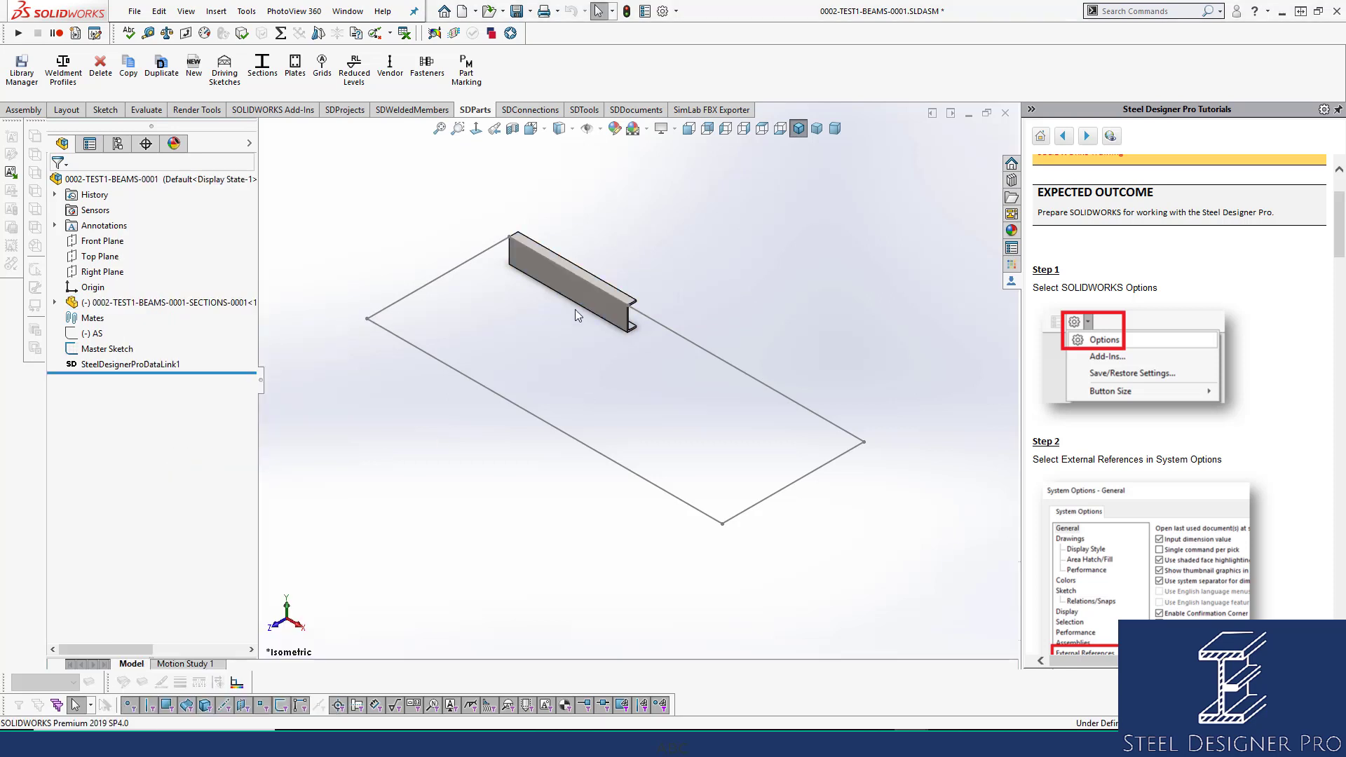
{"action": "left_click_drag", "start_coordinate": [574, 288], "coordinate": [361, 431]}
{"action": "scroll", "coordinate": [438, 355], "scroll_direction": "down", "scroll_amount": 3}
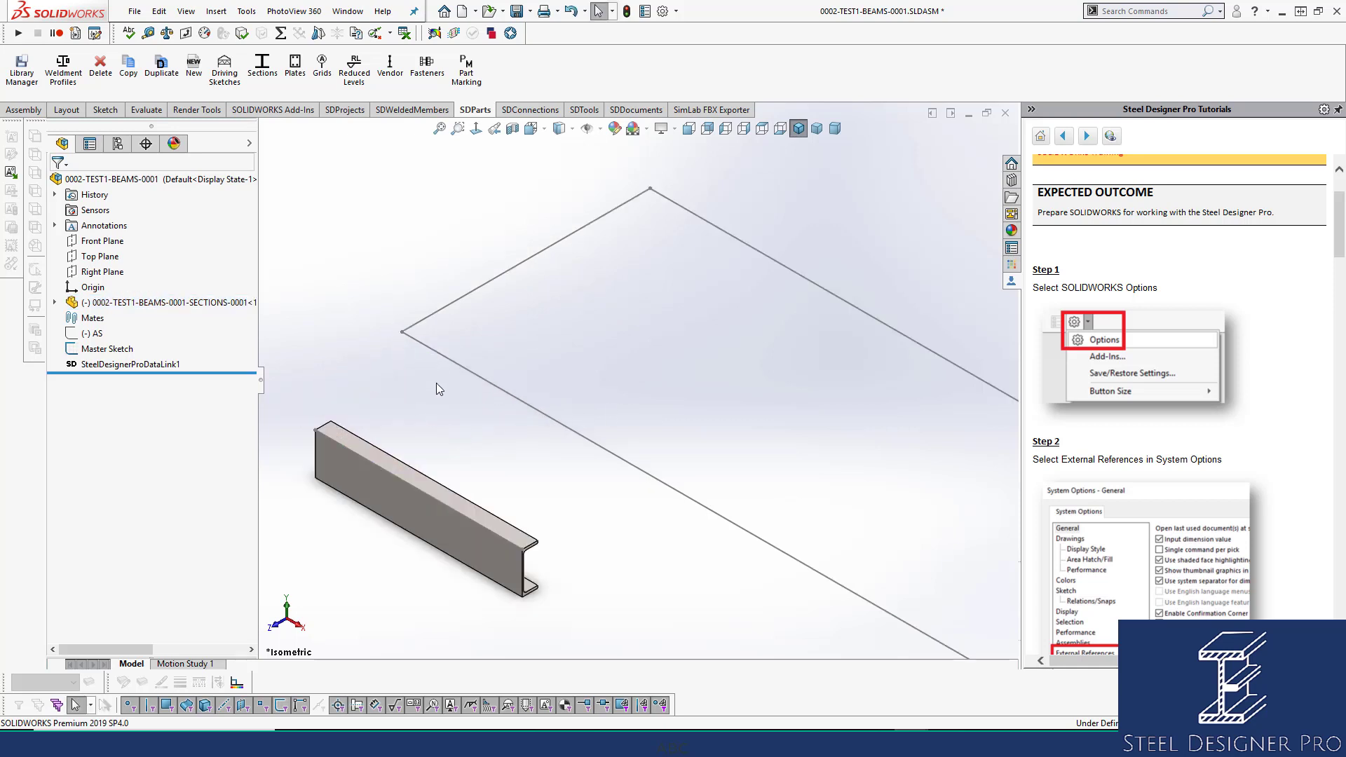
{"action": "key", "text": "ctrl+s"}
Locate the SECTIONS part's Origin and select a Master Sketch edge line.
{"action": "left_click", "coordinate": [364, 465]}
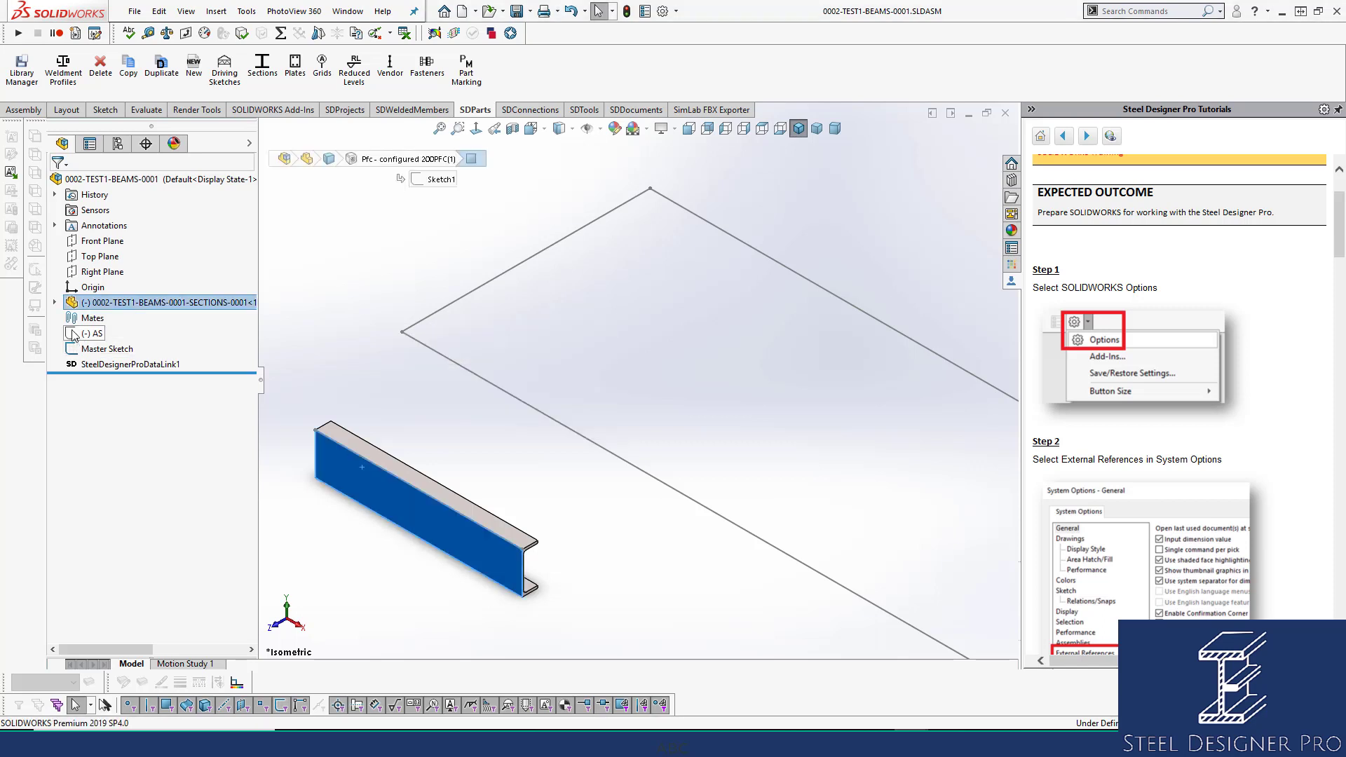
{"action": "left_click", "coordinate": [55, 303]}
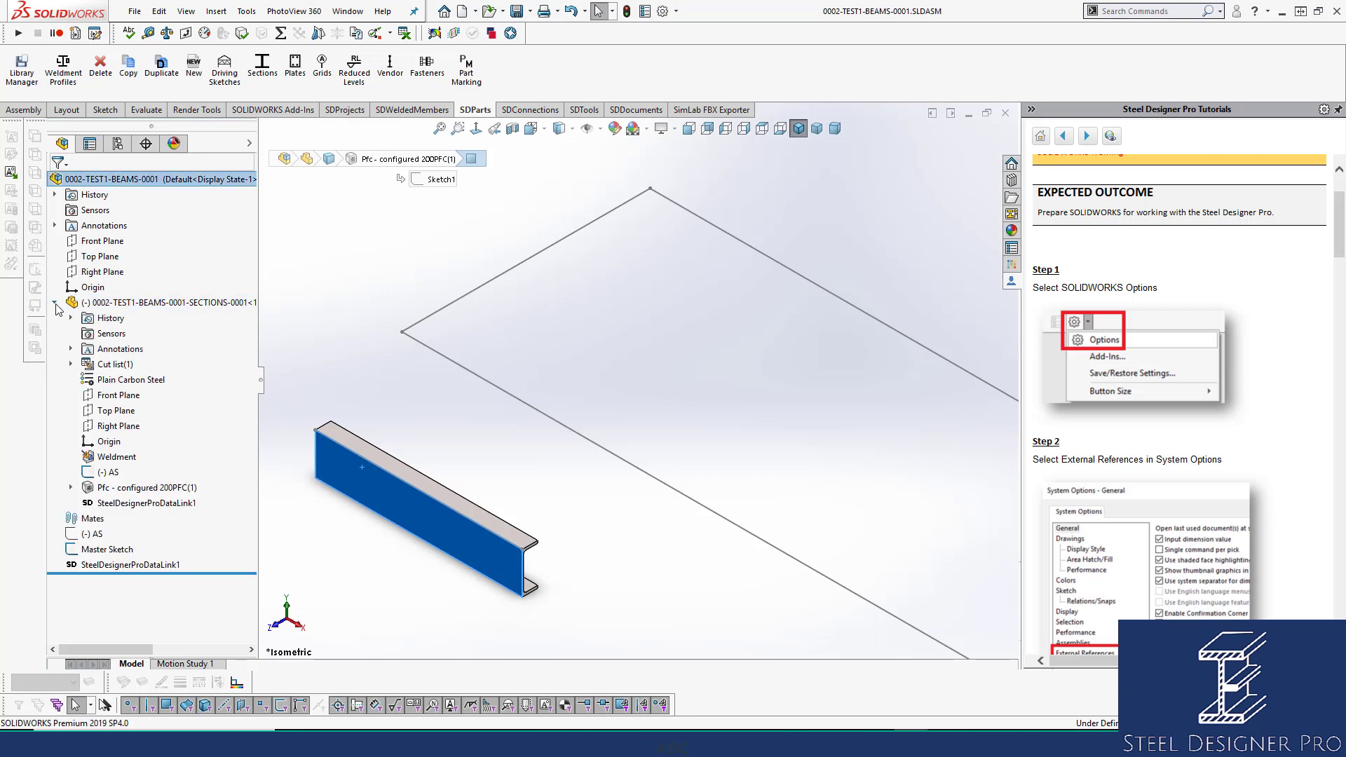
{"action": "left_click", "coordinate": [109, 441]}
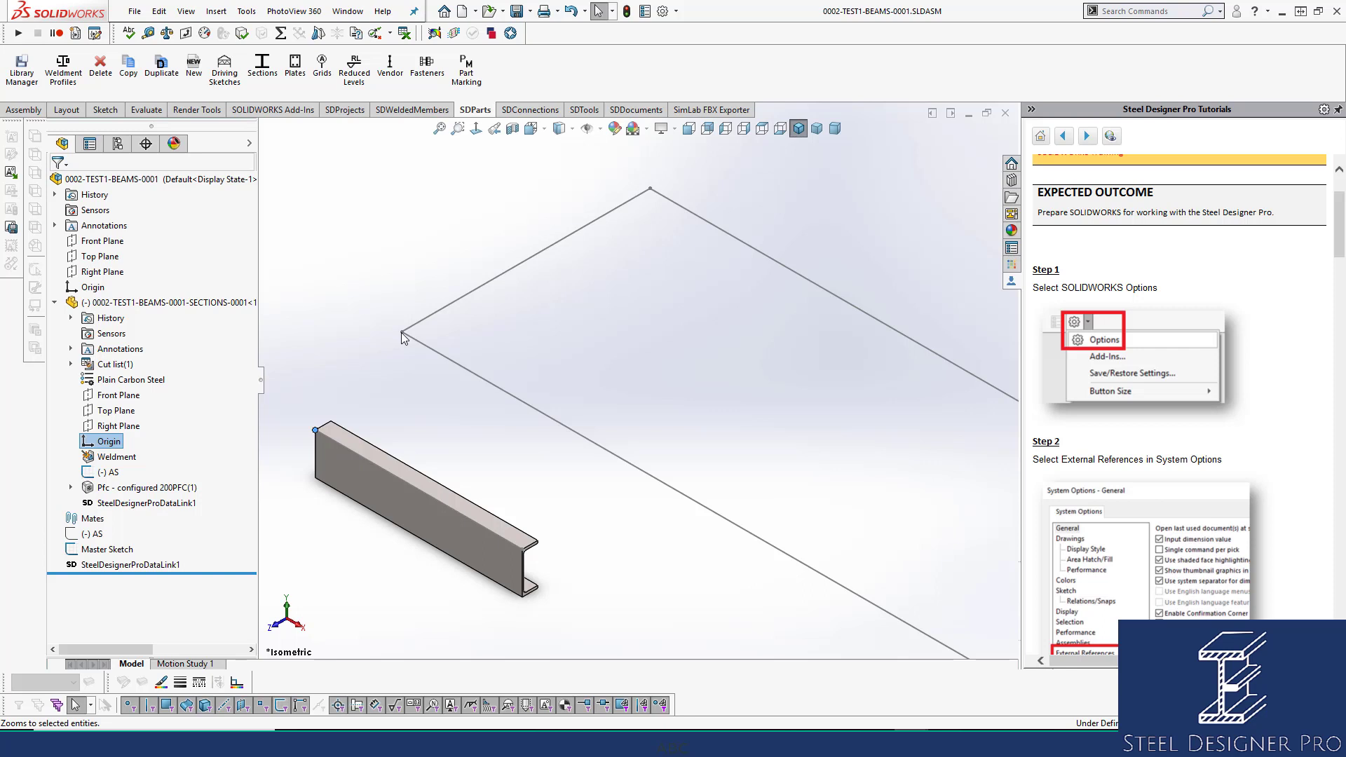
{"action": "left_click", "coordinate": [442, 357]}
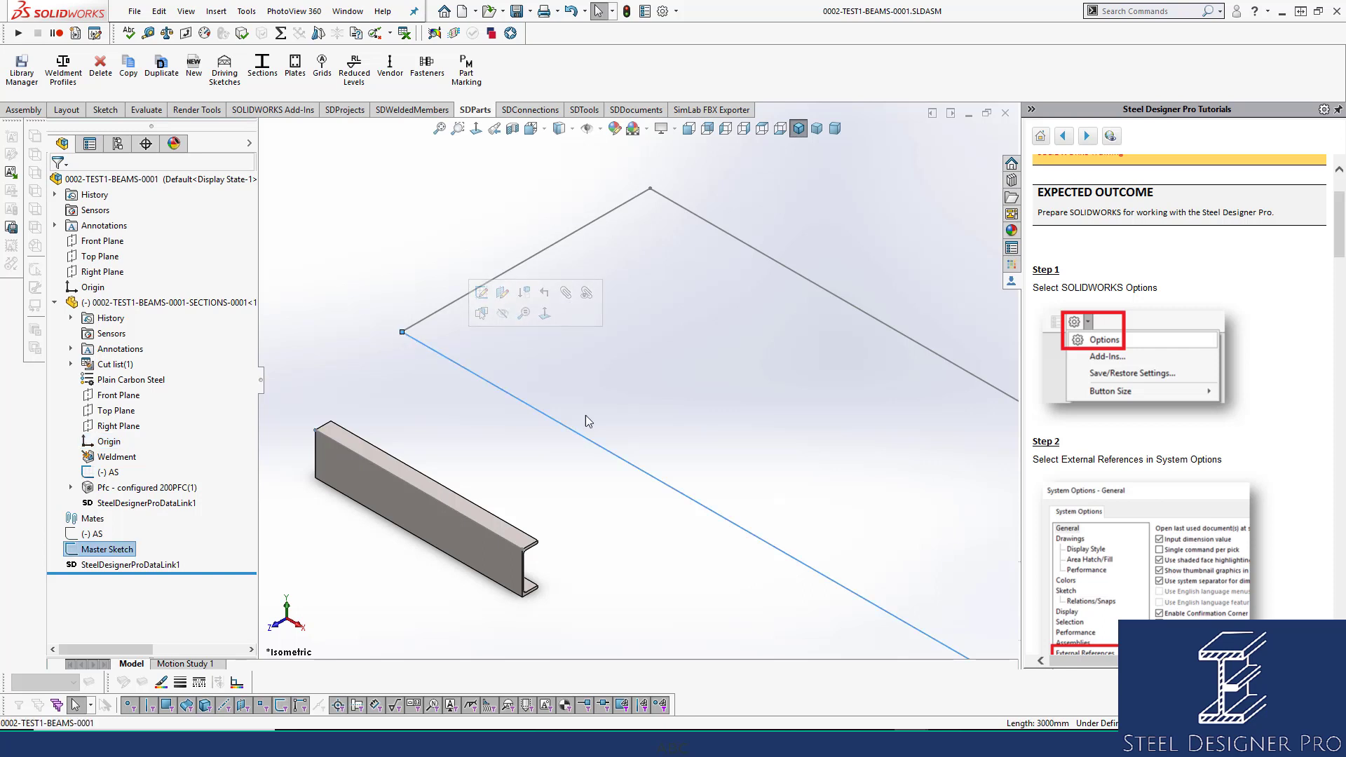
{"action": "scroll", "coordinate": [914, 536], "scroll_direction": "up", "scroll_amount": 3}
{"action": "scroll", "coordinate": [866, 512], "scroll_direction": "down", "scroll_amount": 2}
{"action": "left_click", "coordinate": [668, 422]}
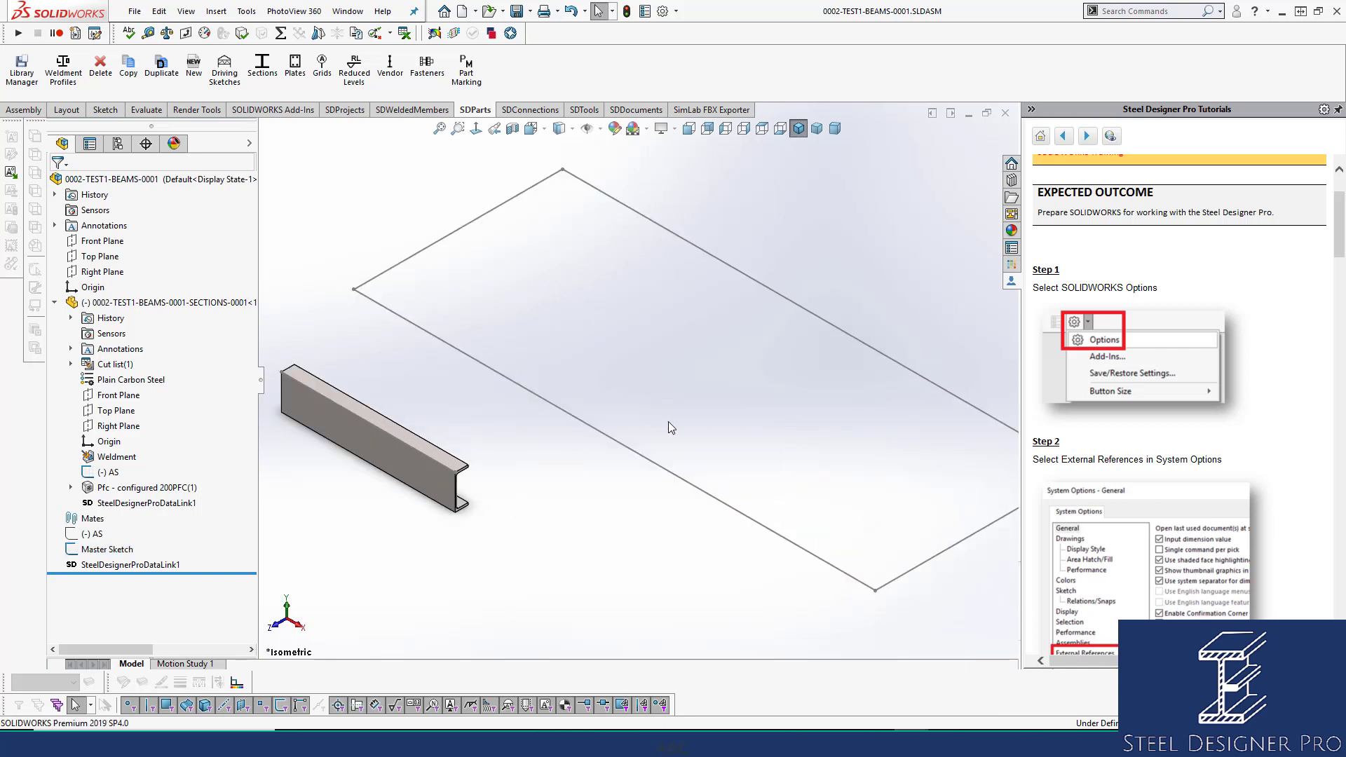
{"action": "left_click", "coordinate": [604, 434]}
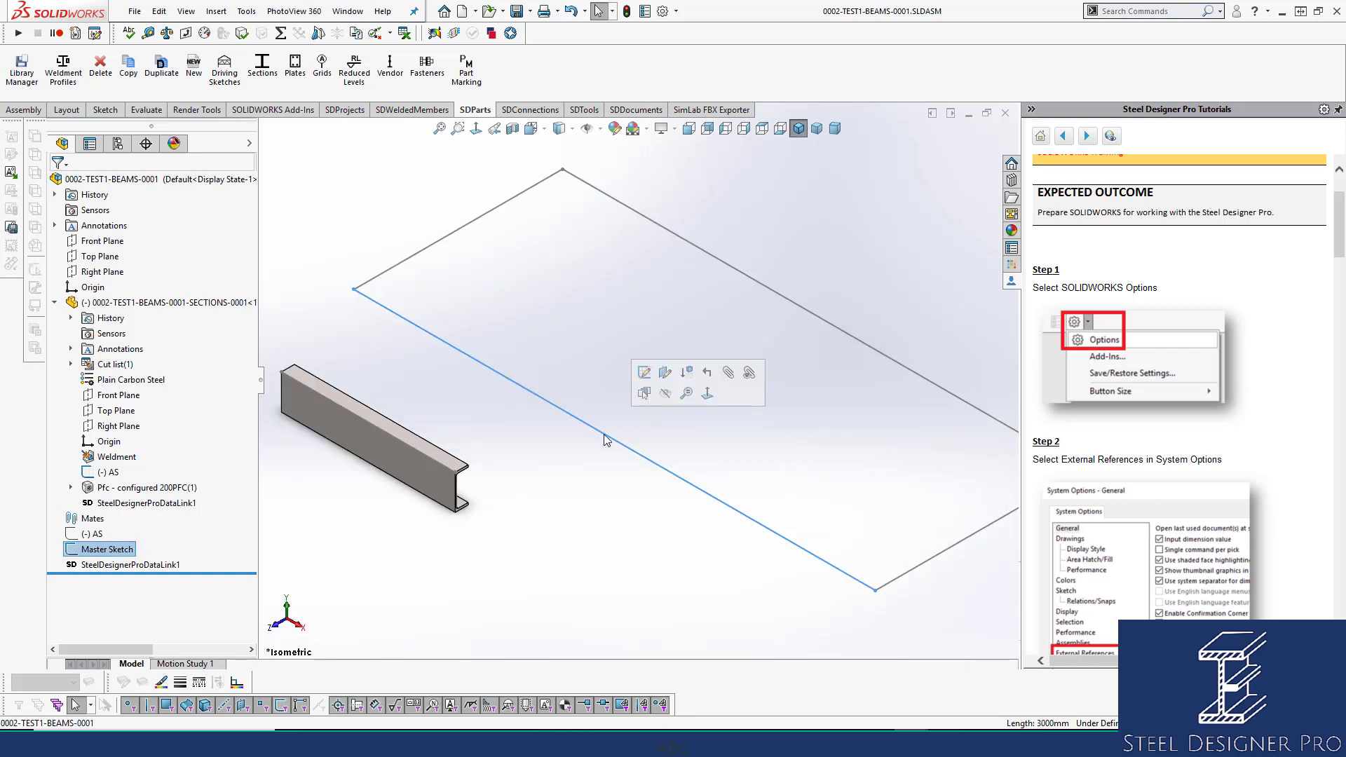
Set the Master Sketch bottom line from (0,-1200) to (3000,-1200), making it 3000 mm long.
{"action": "left_click", "coordinate": [643, 375]}
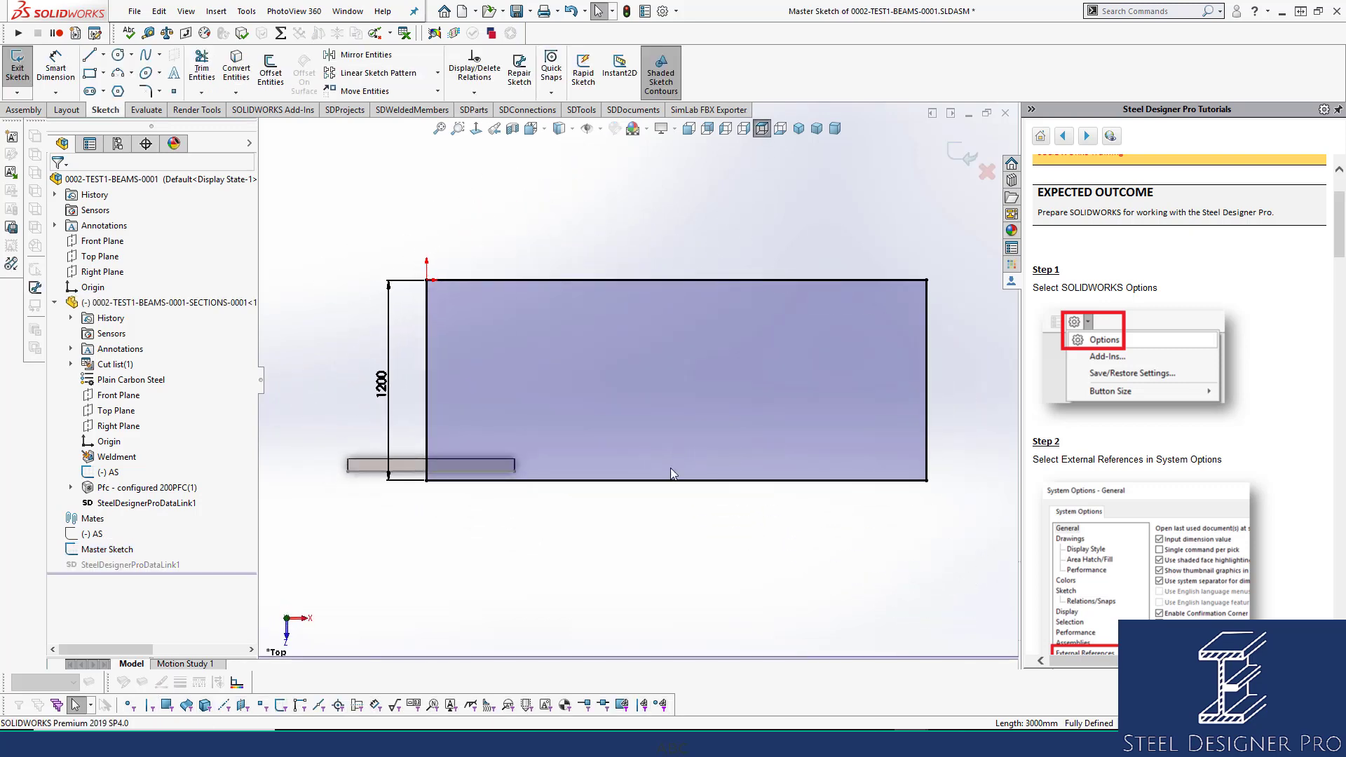
{"action": "left_click", "coordinate": [671, 482]}
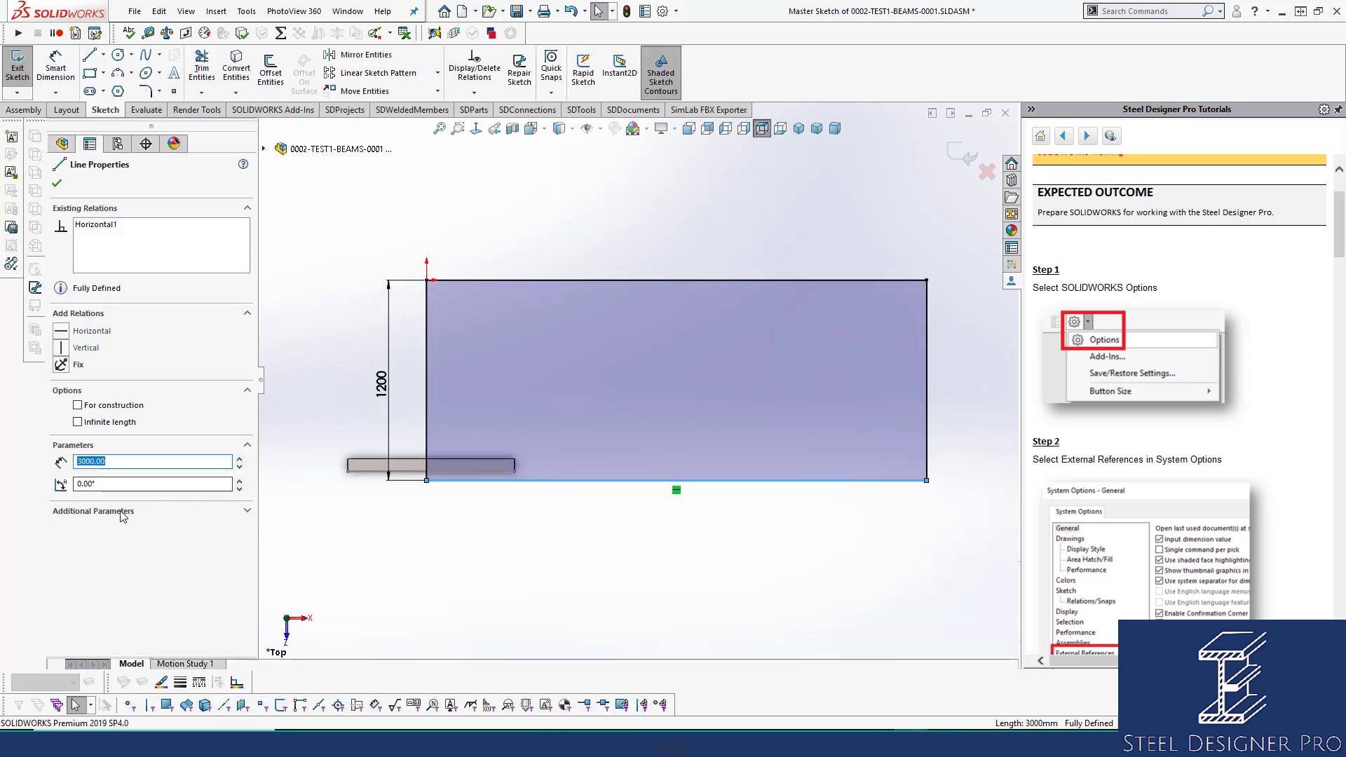
{"action": "left_click", "coordinate": [242, 510]}
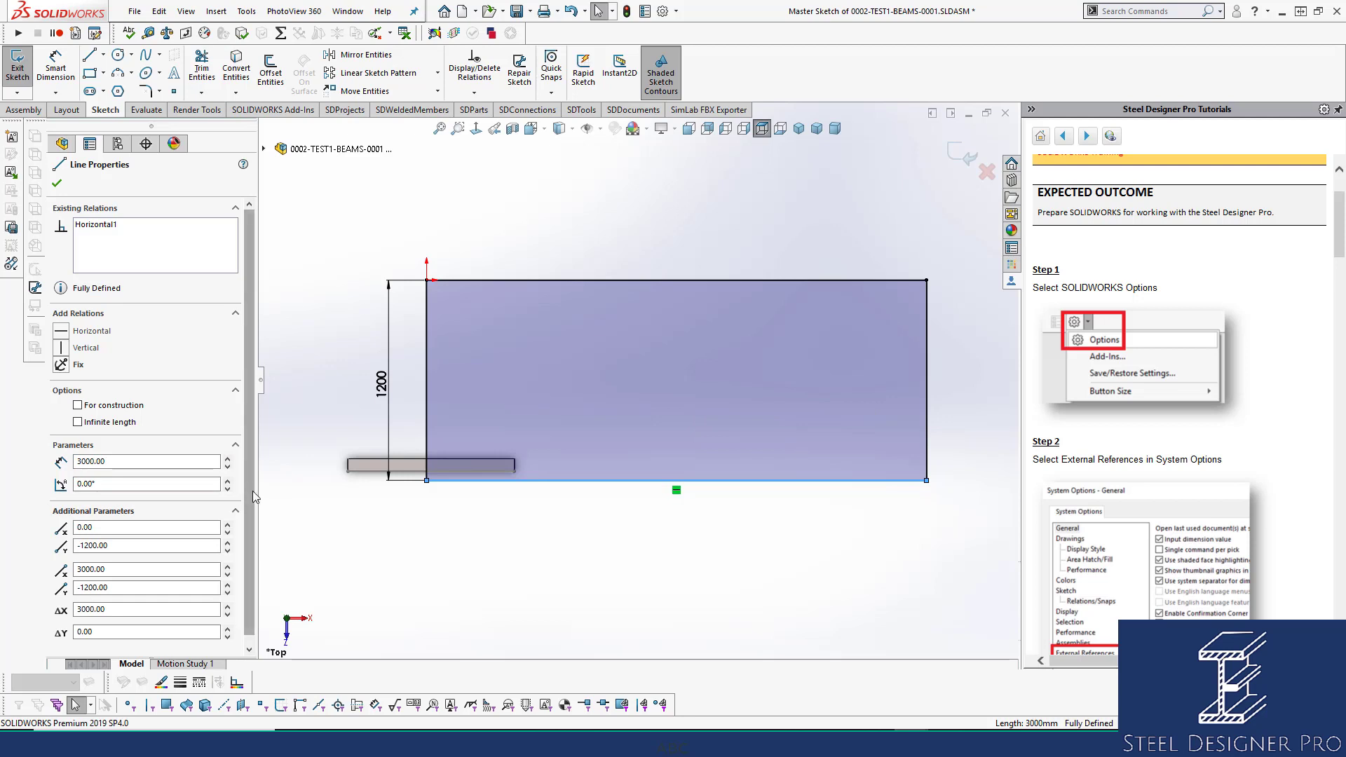
{"action": "scroll", "coordinate": [252, 491], "scroll_direction": "down", "scroll_amount": 1}
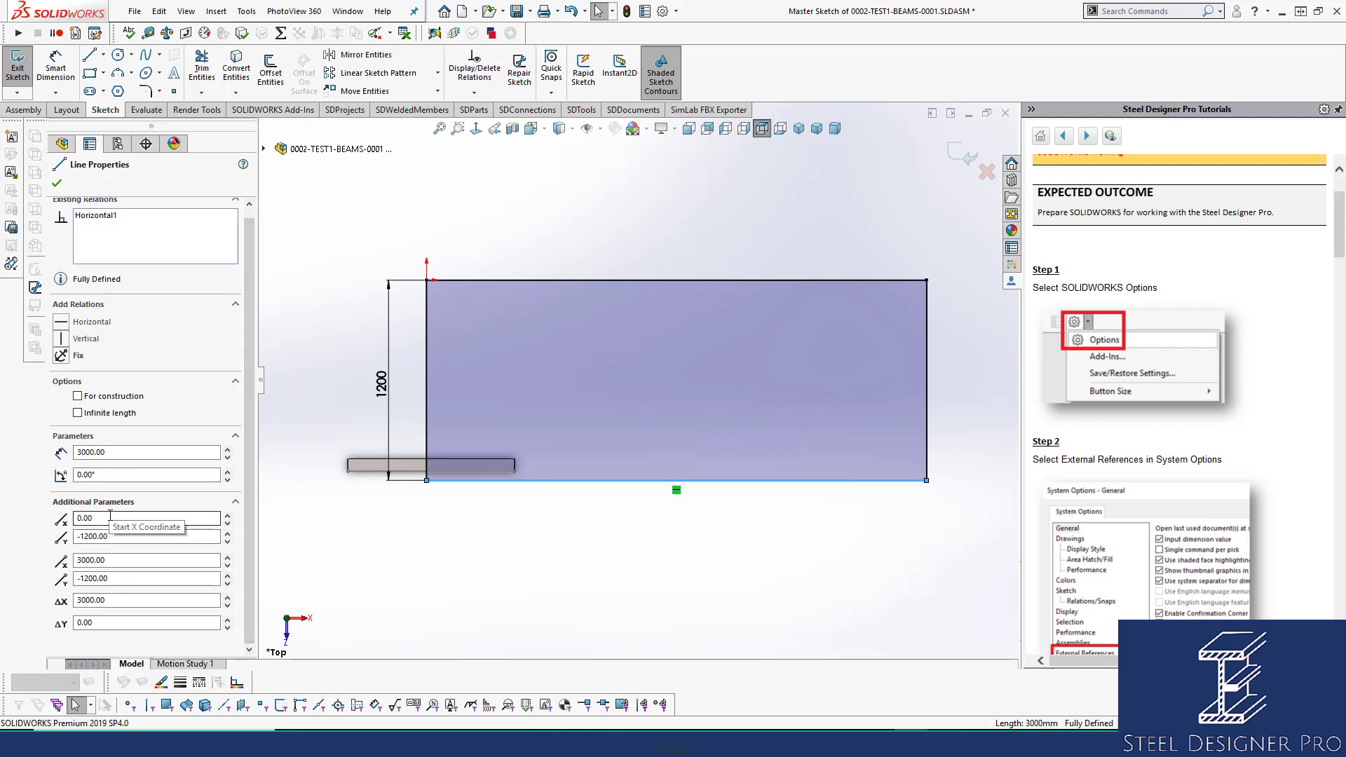
{"action": "left_click", "coordinate": [129, 538]}
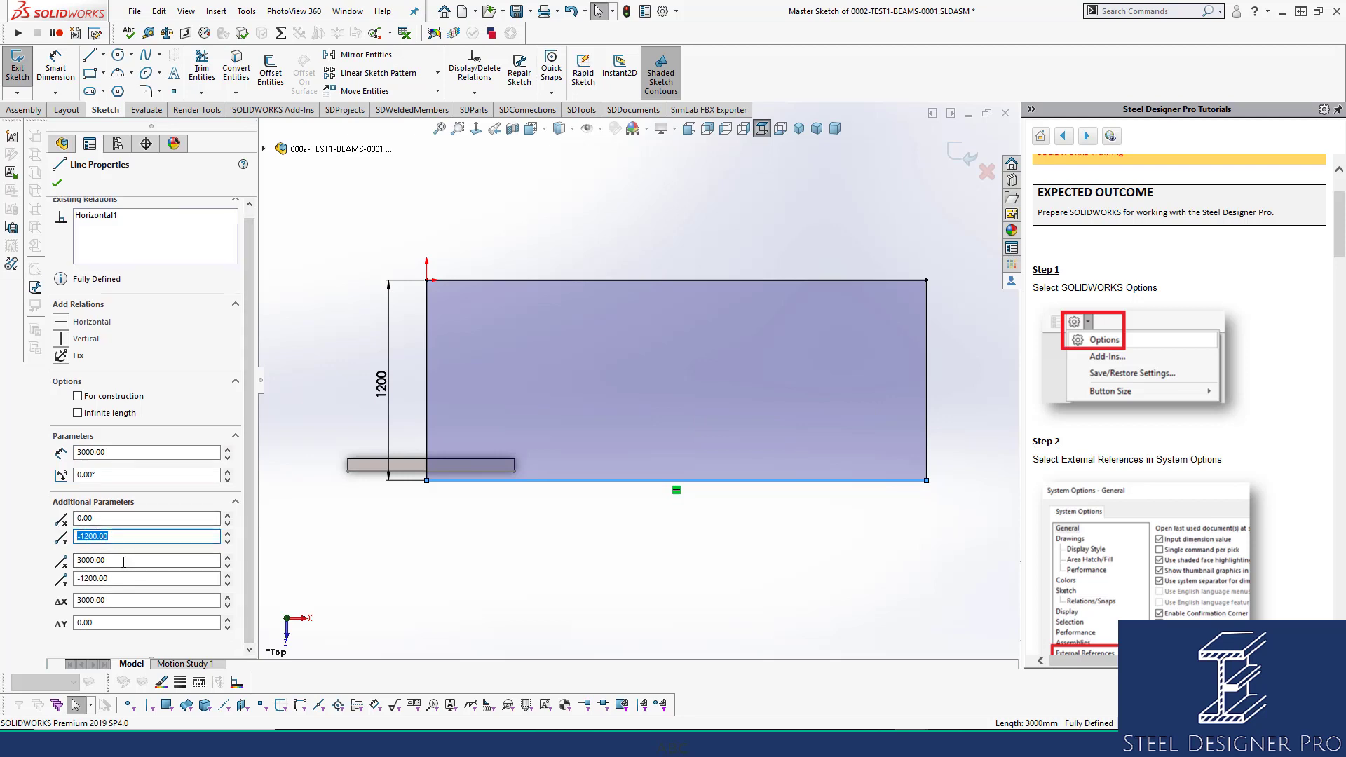
{"action": "left_click", "coordinate": [78, 564]}
{"action": "left_click", "coordinate": [79, 577]}
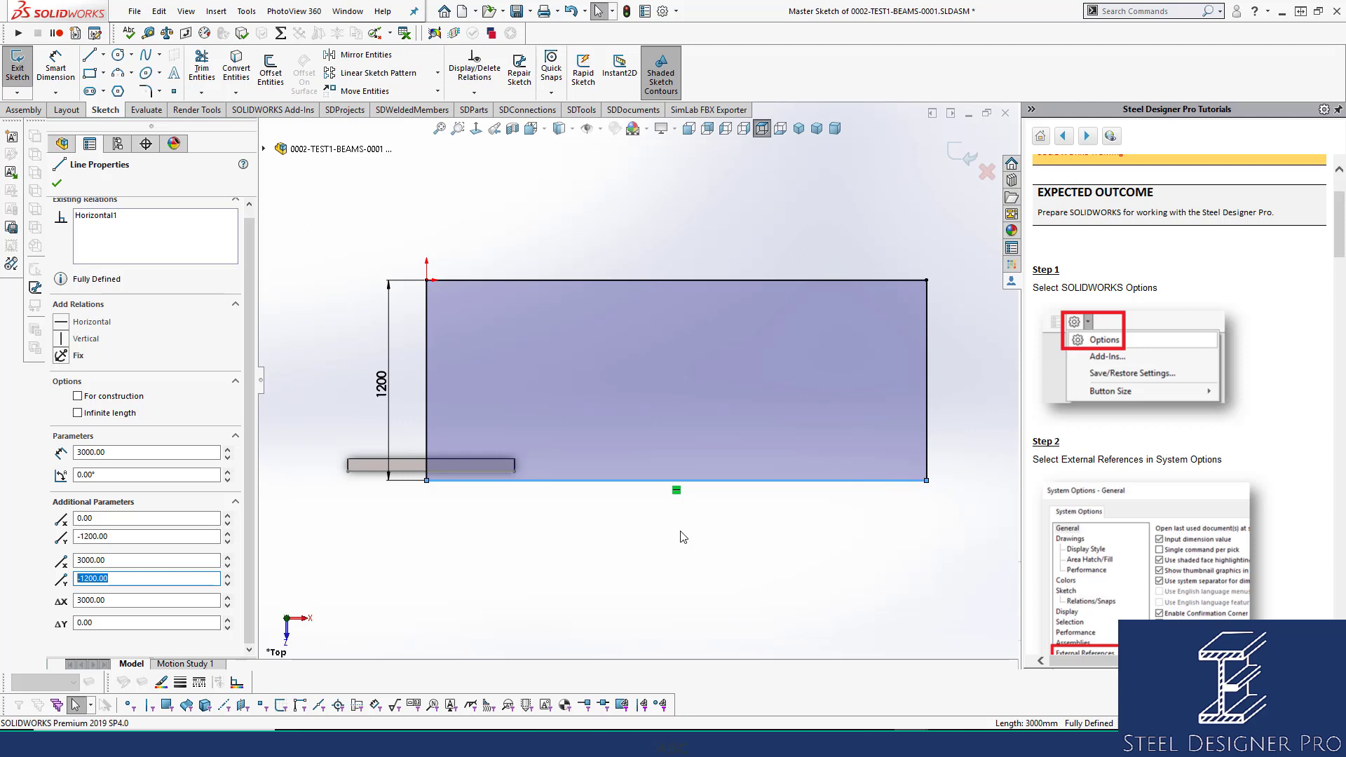
{"action": "left_click", "coordinate": [191, 537]}
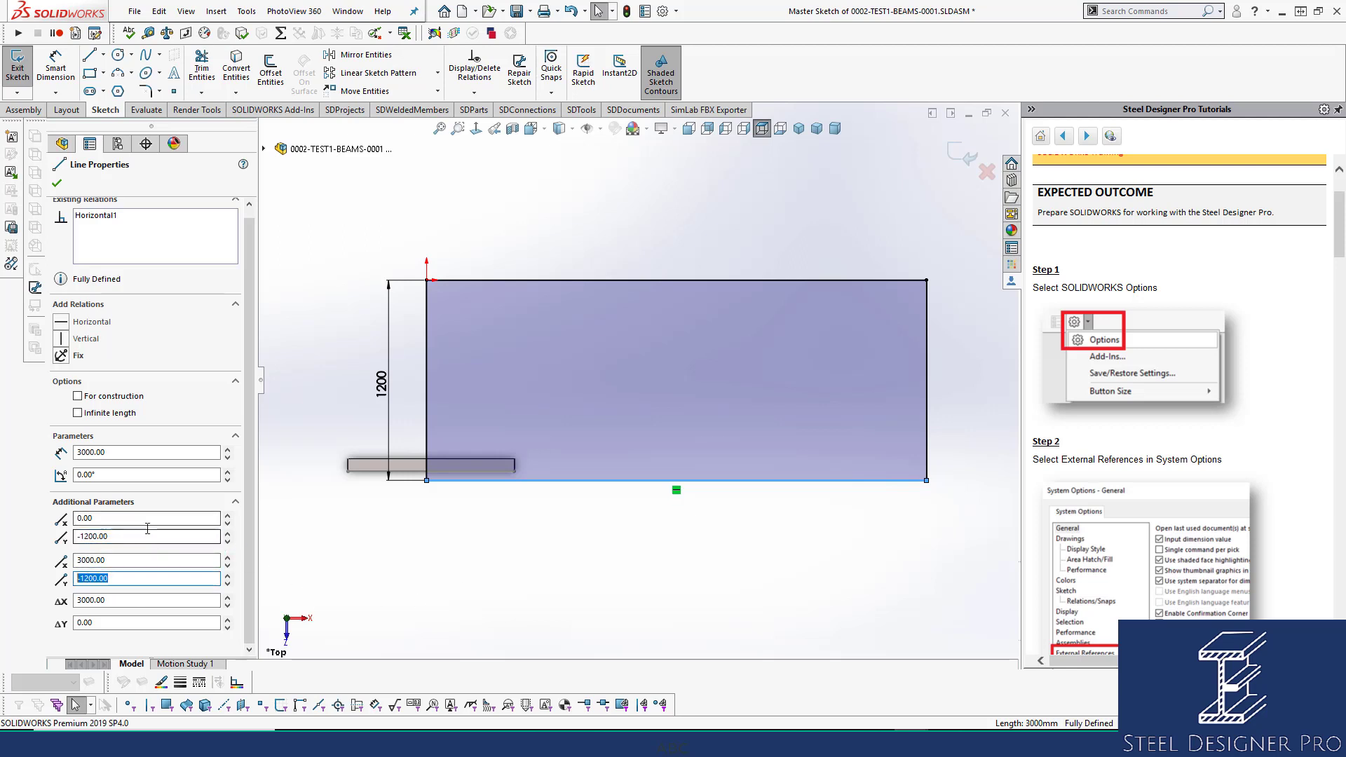
{"action": "key", "text": "Tab"}
{"action": "left_click_drag", "start_coordinate": [99, 519], "coordinate": [24, 538]}
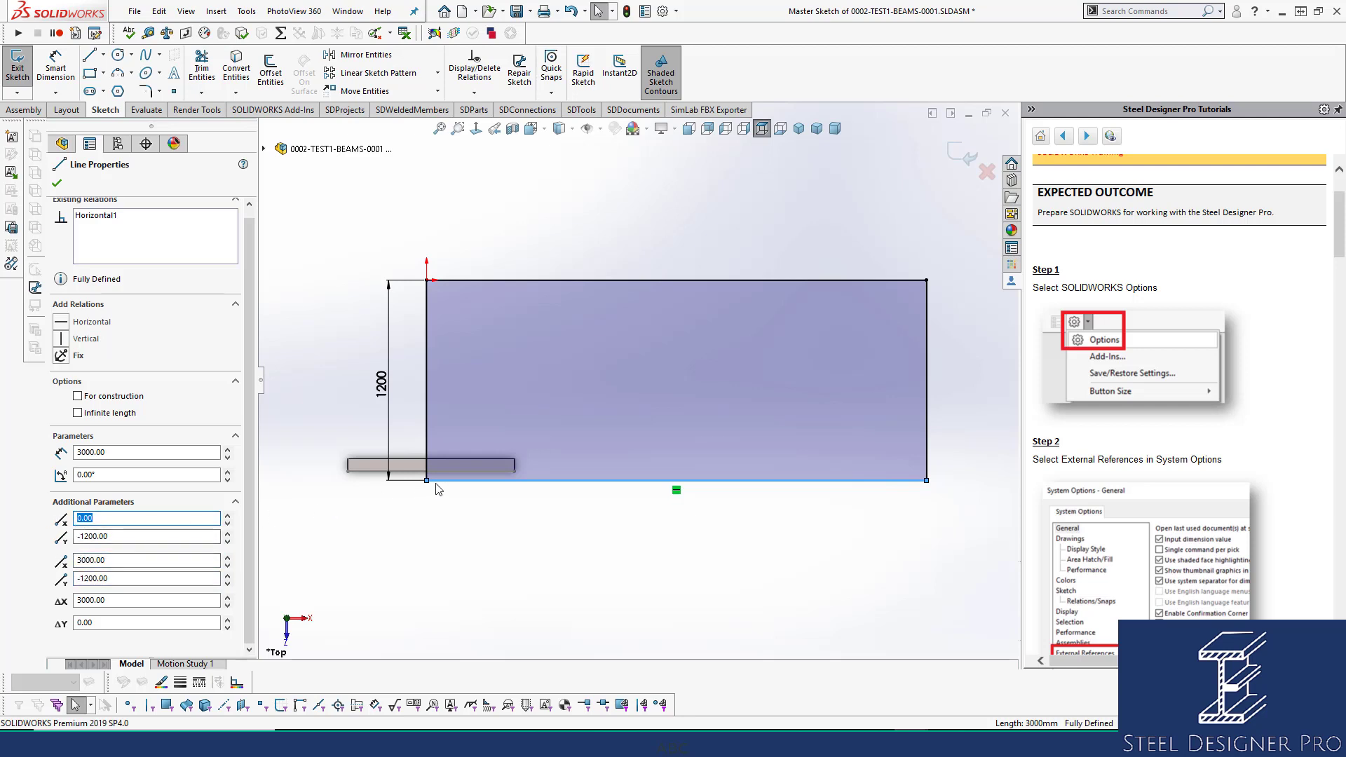
{"action": "left_click", "coordinate": [61, 184]}
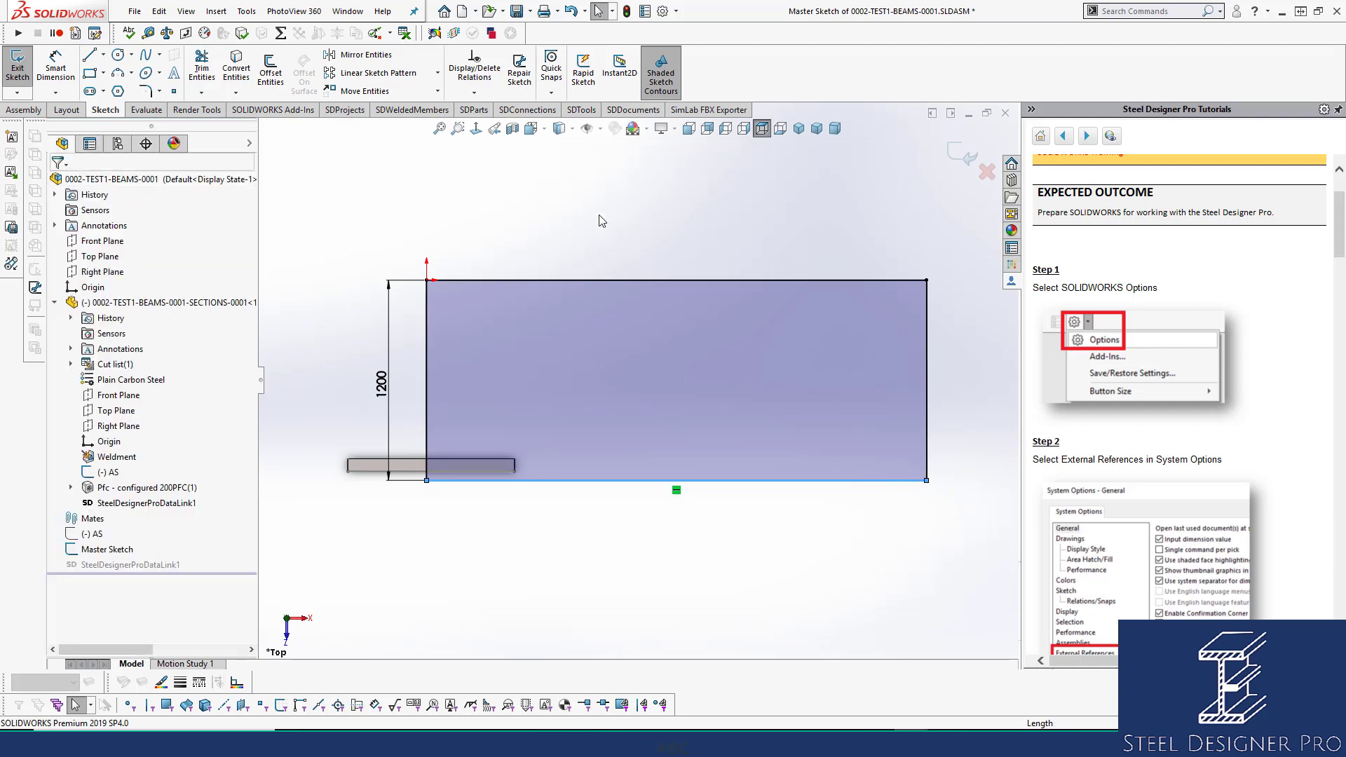
Mate the beam's Origin coincident with the Master Sketch rectangle corner.
{"action": "left_click", "coordinate": [962, 161]}
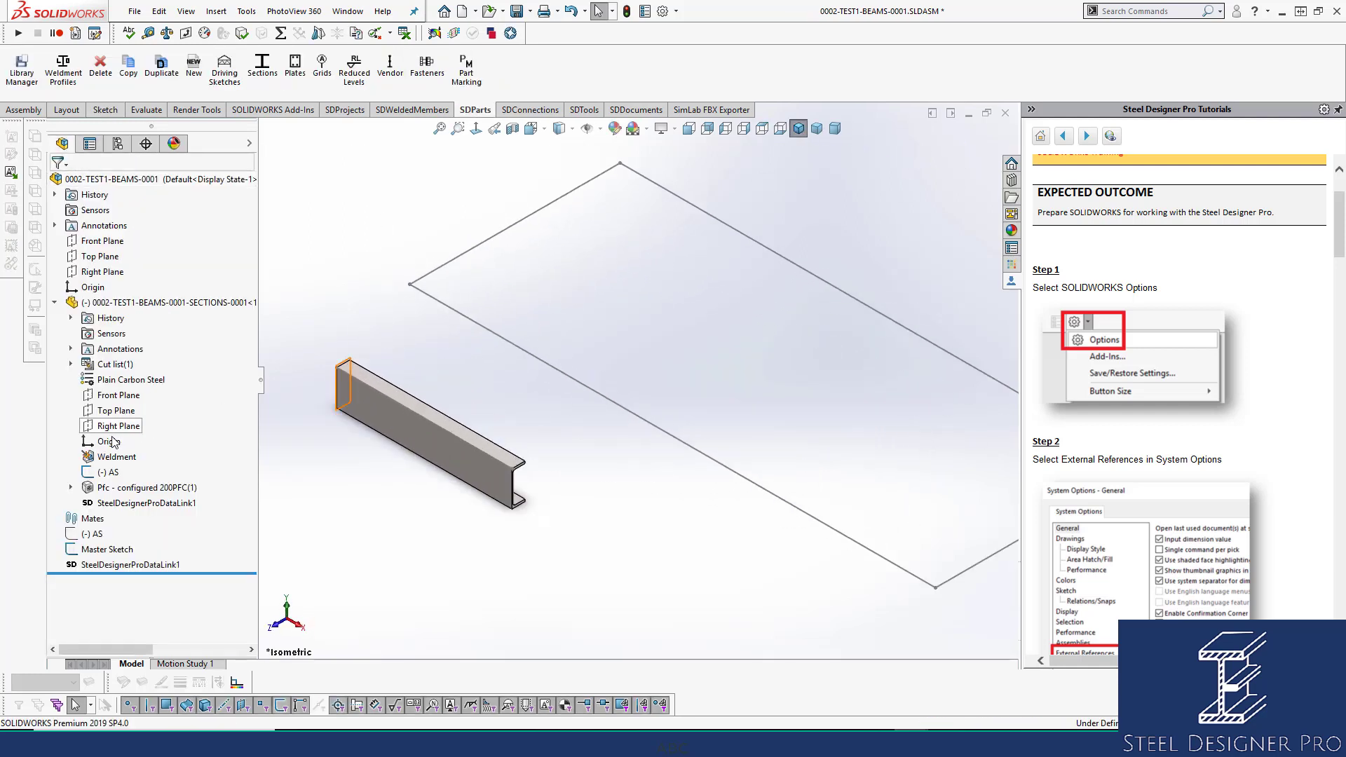
{"action": "left_click", "coordinate": [109, 442]}
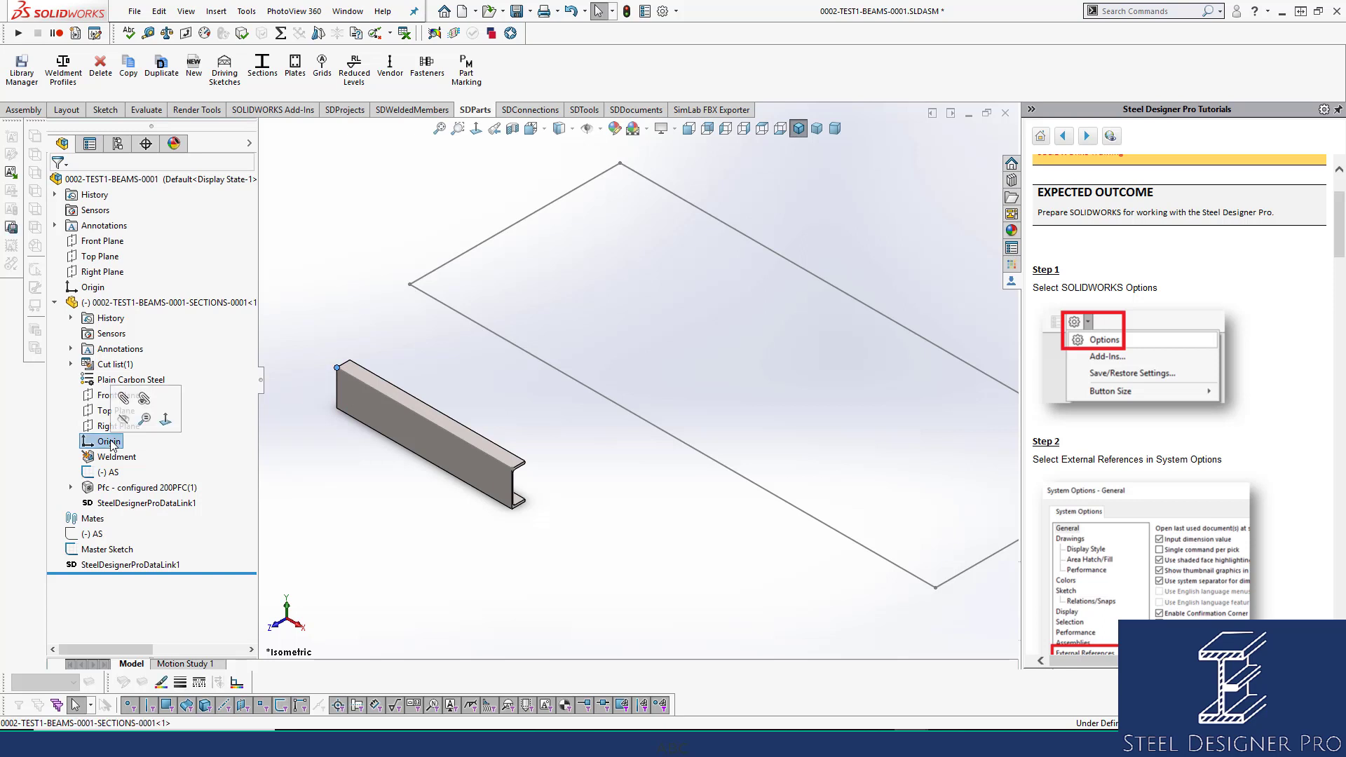
{"action": "left_click", "coordinate": [410, 284], "text": "ctrl"}
{"action": "left_click", "coordinate": [448, 273]}
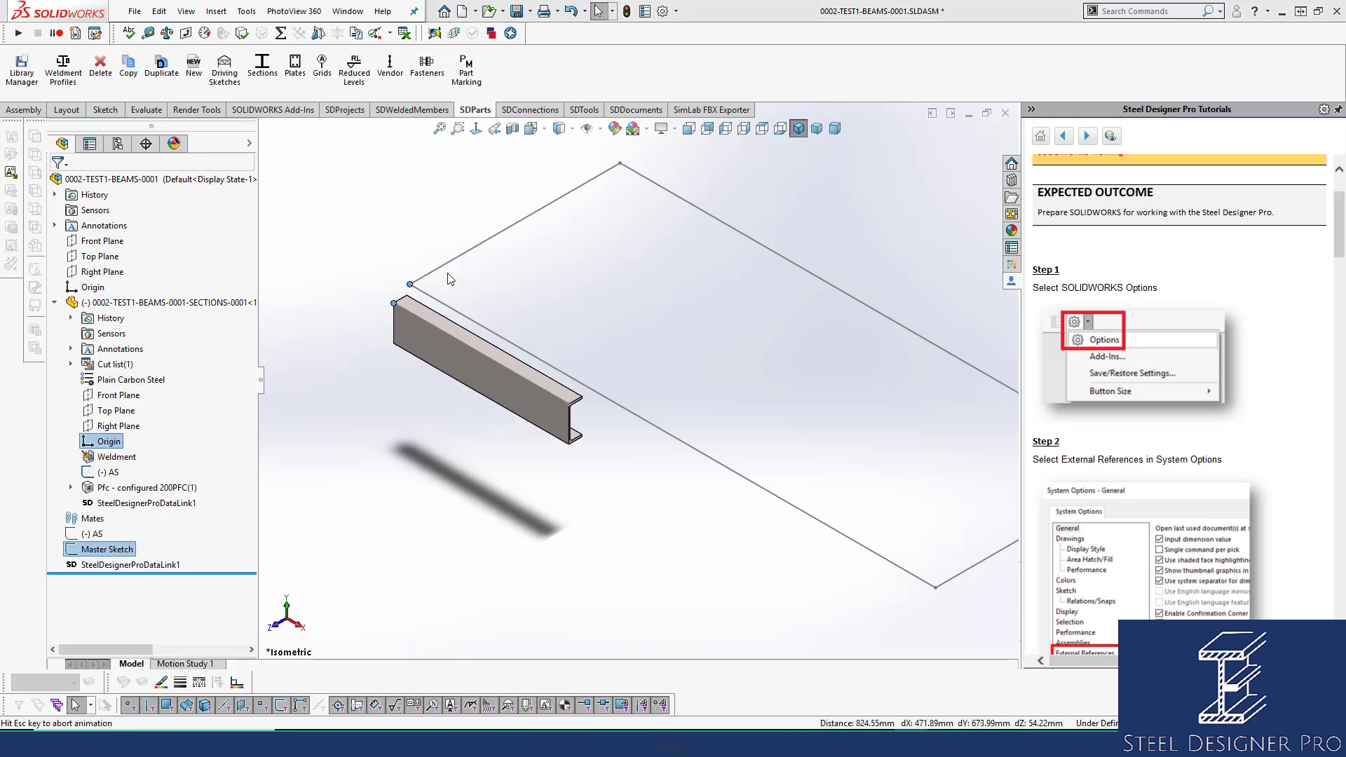
{"action": "scroll", "coordinate": [455, 275], "scroll_direction": "down", "scroll_amount": 3}
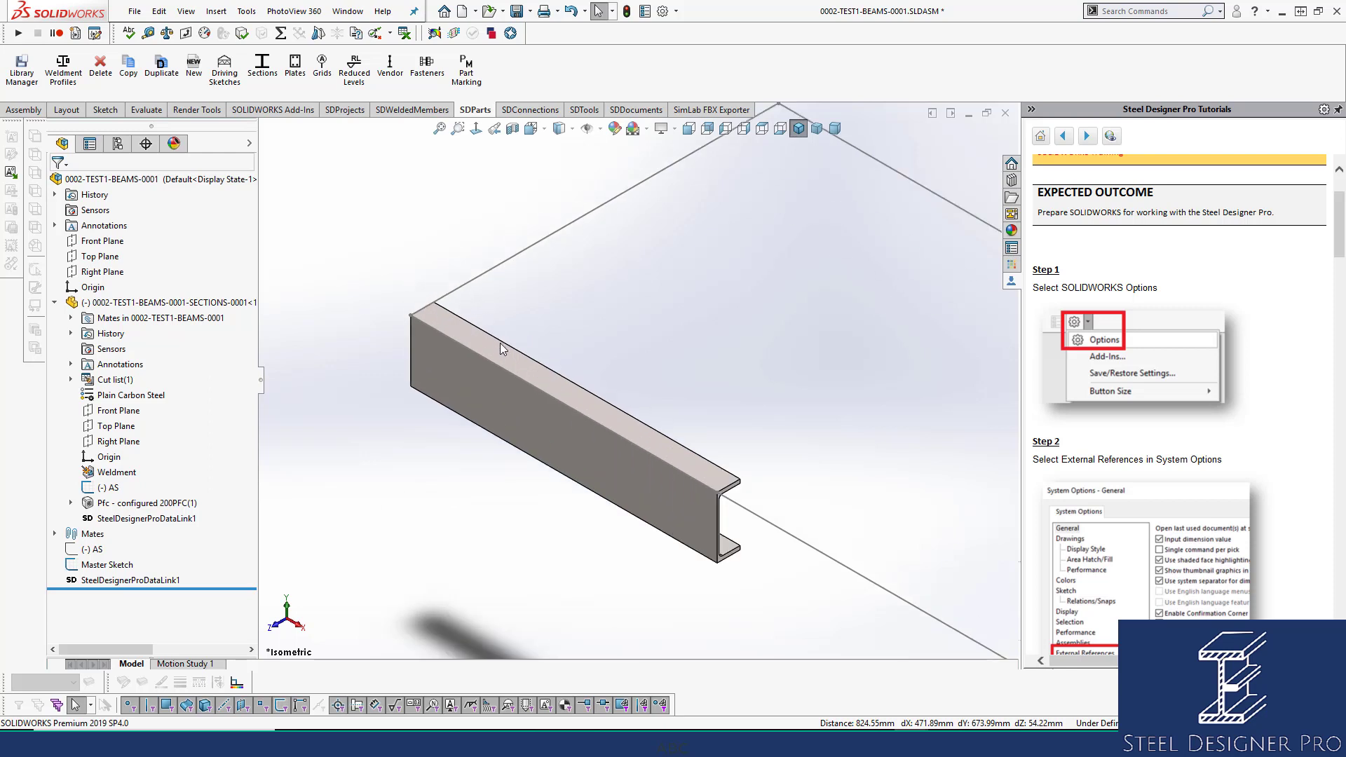
{"action": "left_click_drag", "start_coordinate": [500, 346], "coordinate": [478, 365]}
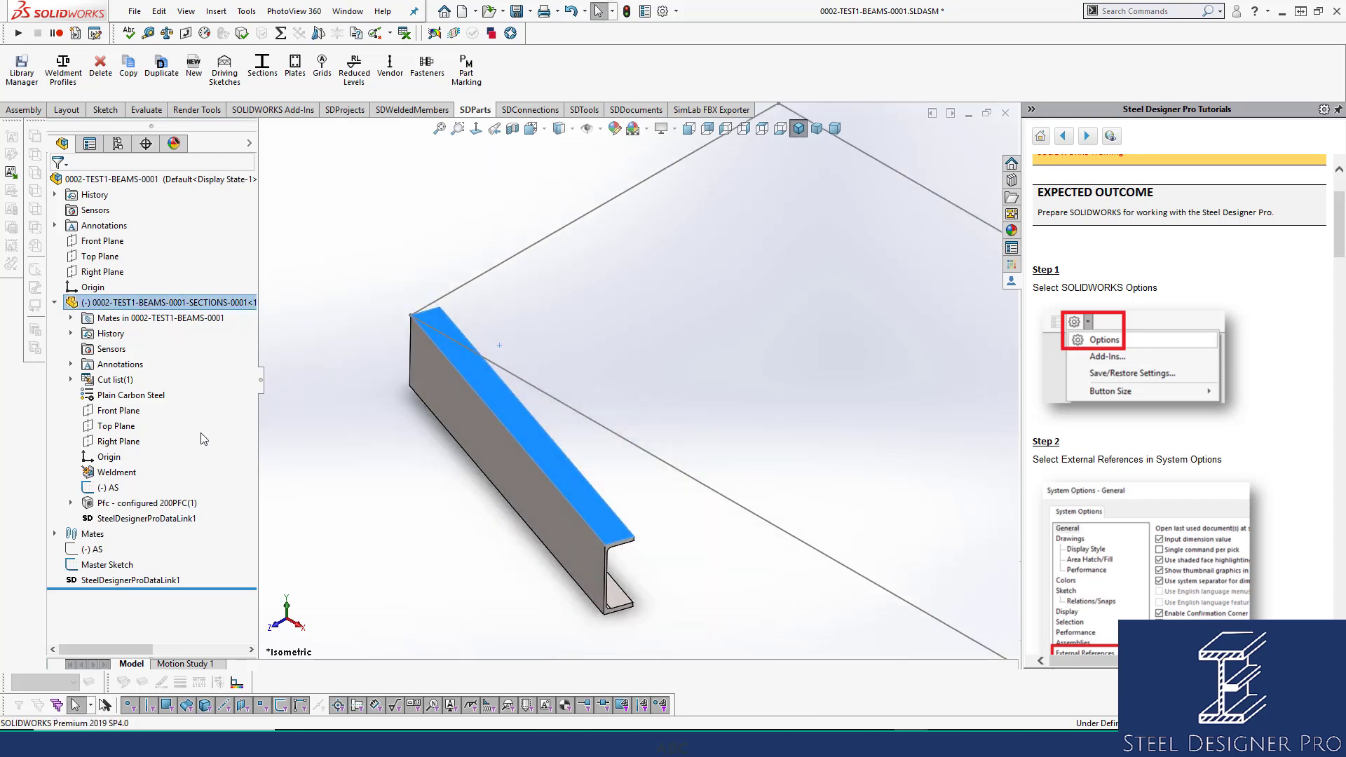
Make the beam's long top edge coincident with the rectangle's long side.
{"action": "left_click", "coordinate": [101, 487]}
{"action": "left_click", "coordinate": [354, 487]}
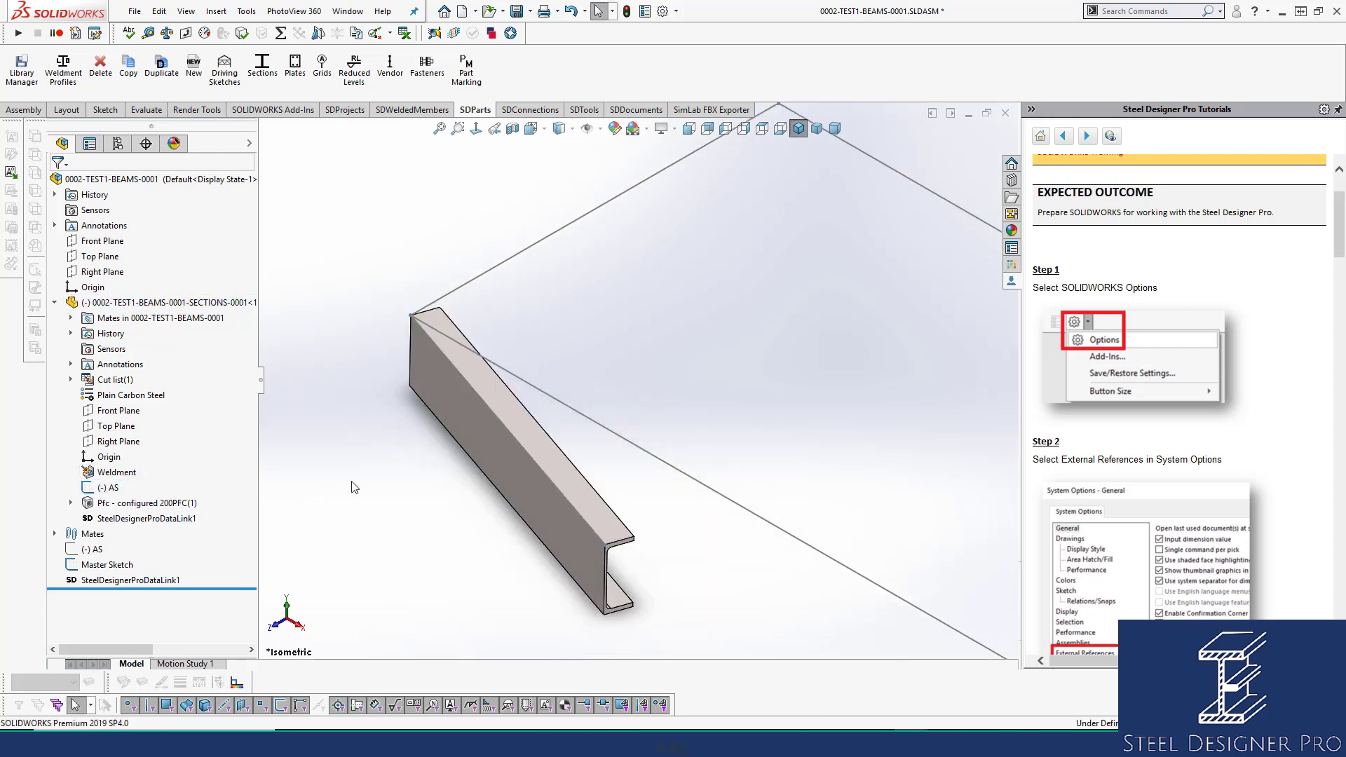
{"action": "left_click", "coordinate": [490, 410]}
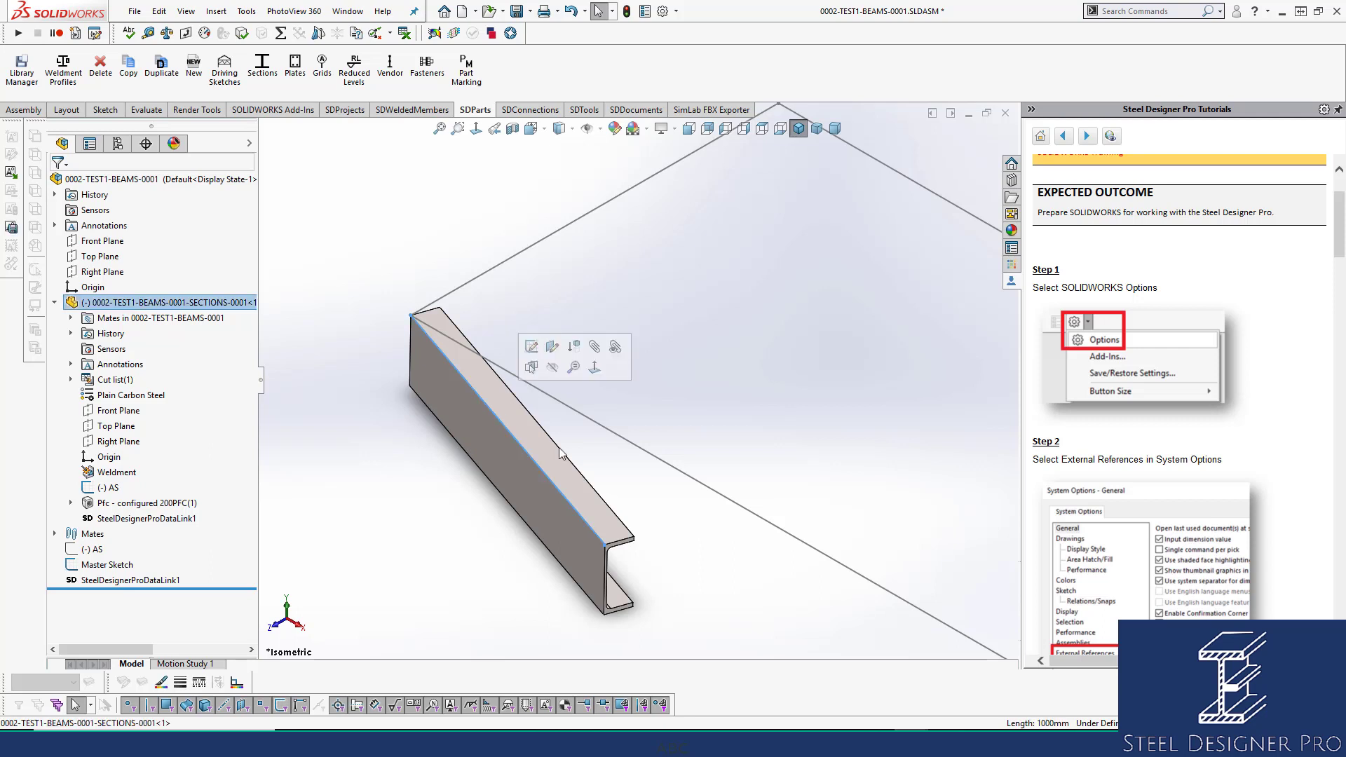
{"action": "left_click", "coordinate": [636, 448], "text": "ctrl"}
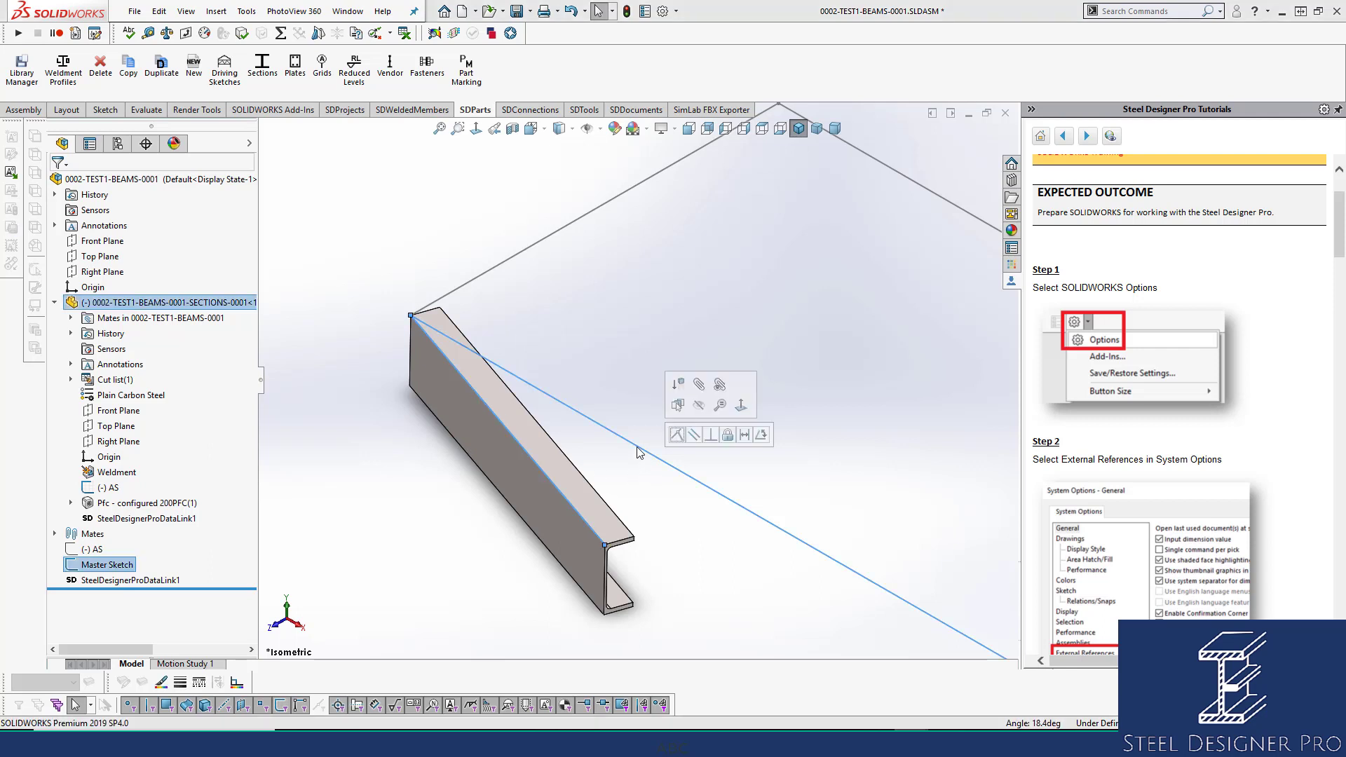
{"action": "left_click", "coordinate": [677, 435]}
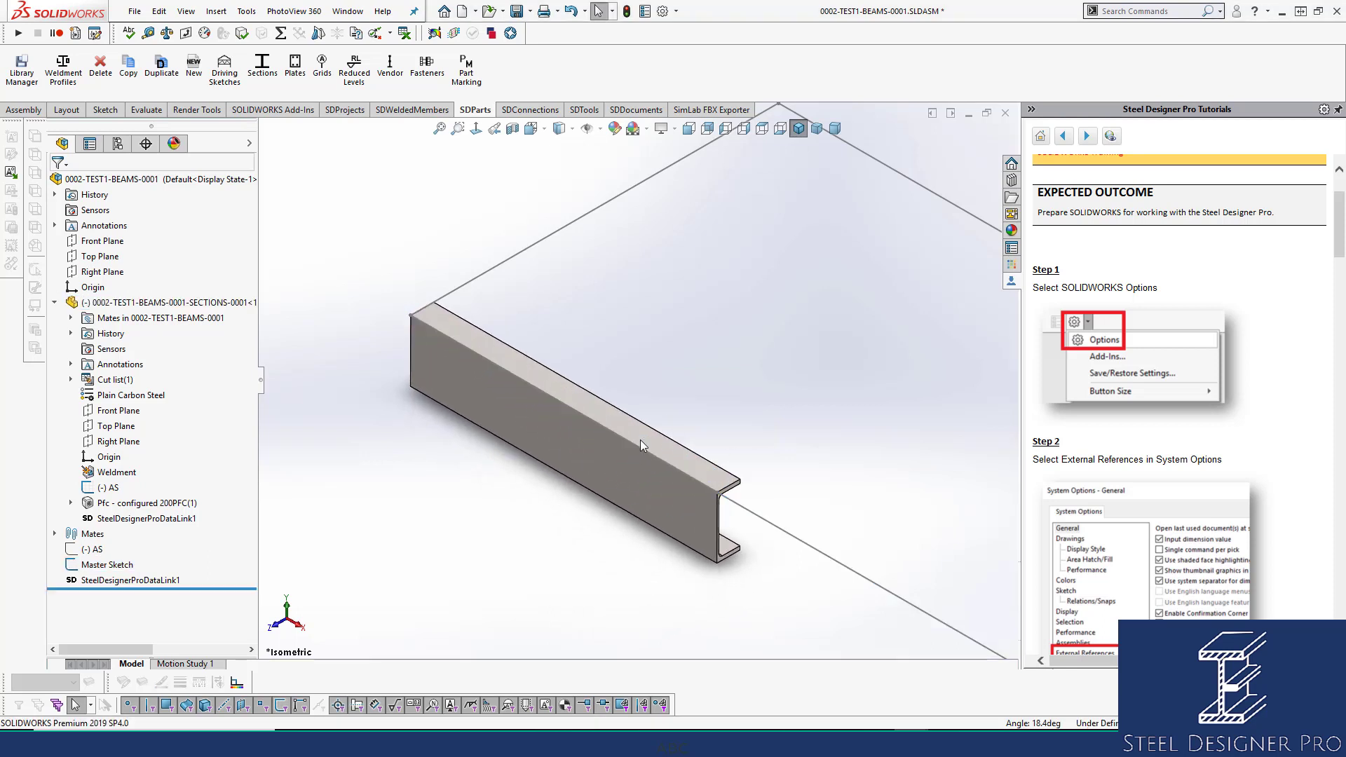
Add a 0° angle mate between the beam's Top Plane and the assembly's Top Plane.
{"action": "left_click", "coordinate": [116, 428]}
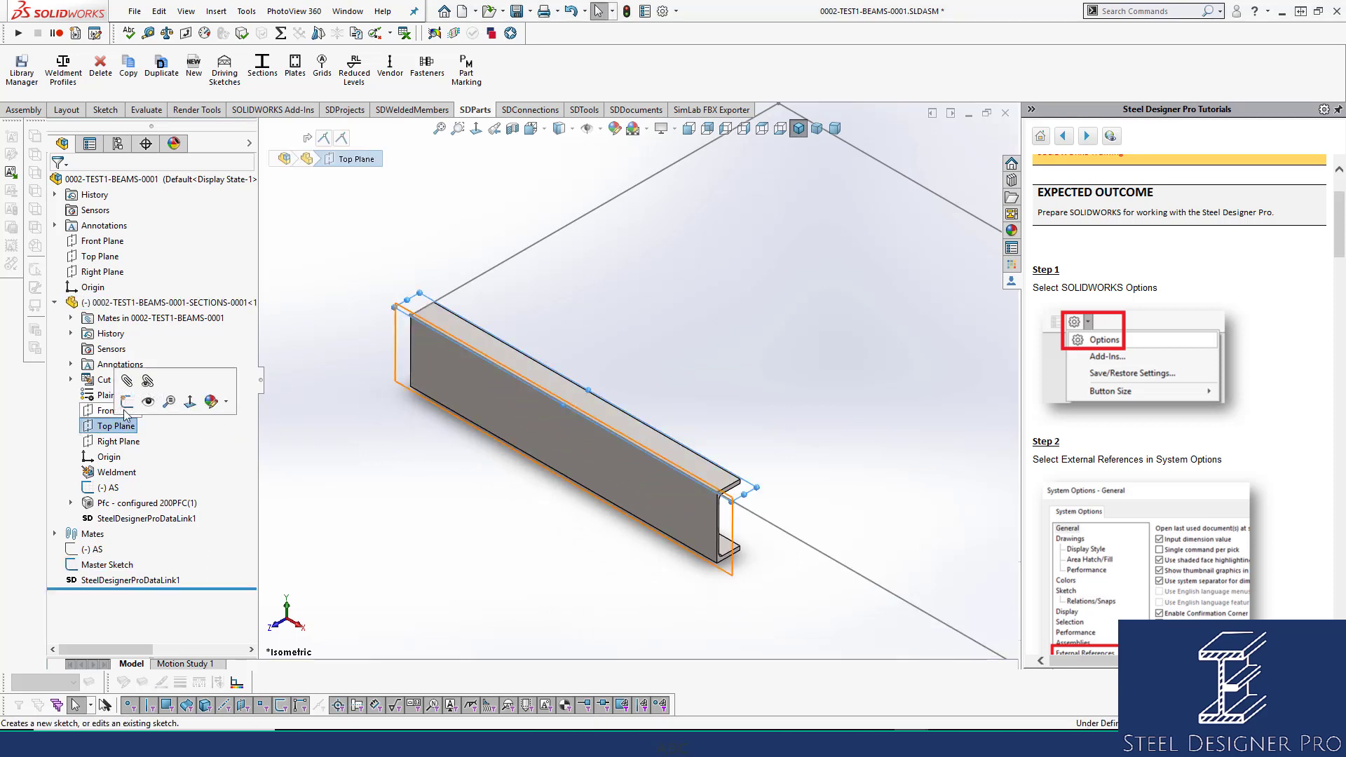
{"action": "left_click", "coordinate": [112, 259], "text": "ctrl"}
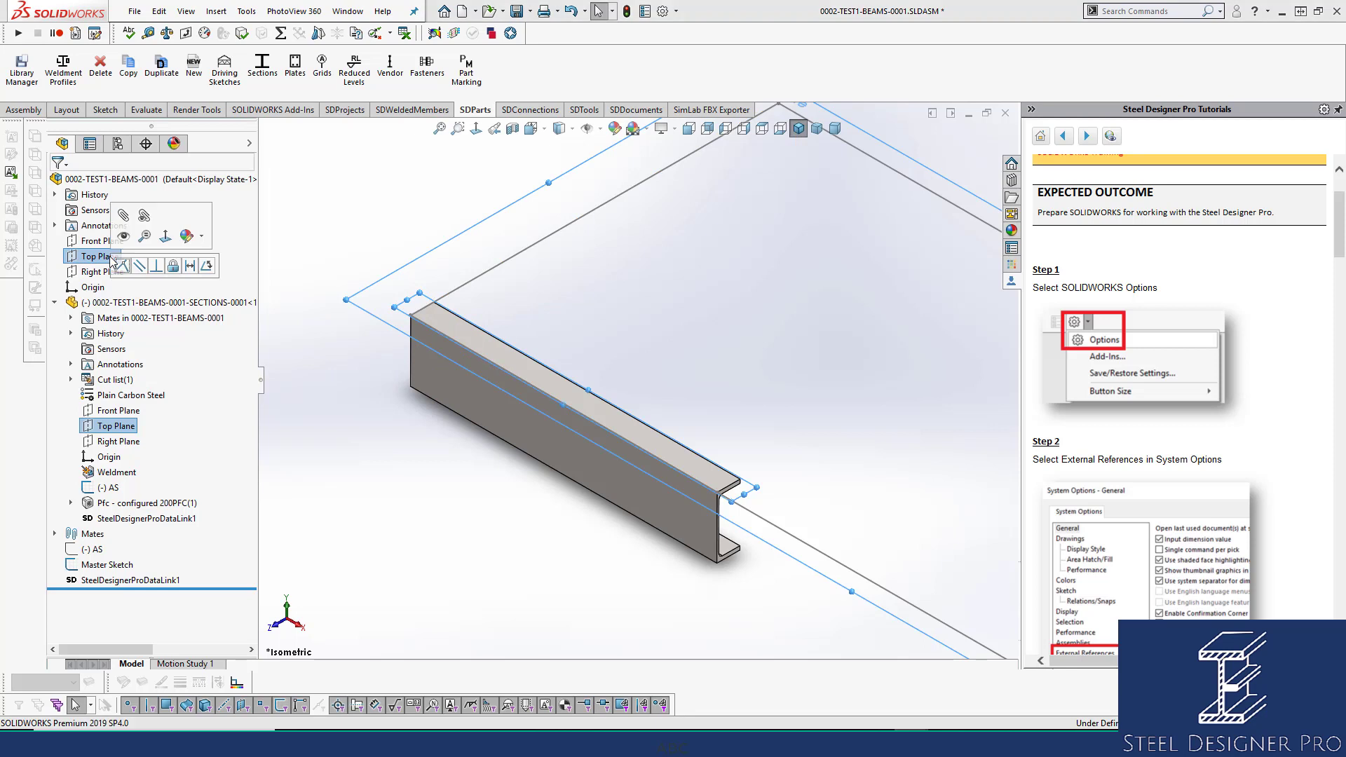
{"action": "left_click", "coordinate": [206, 265]}
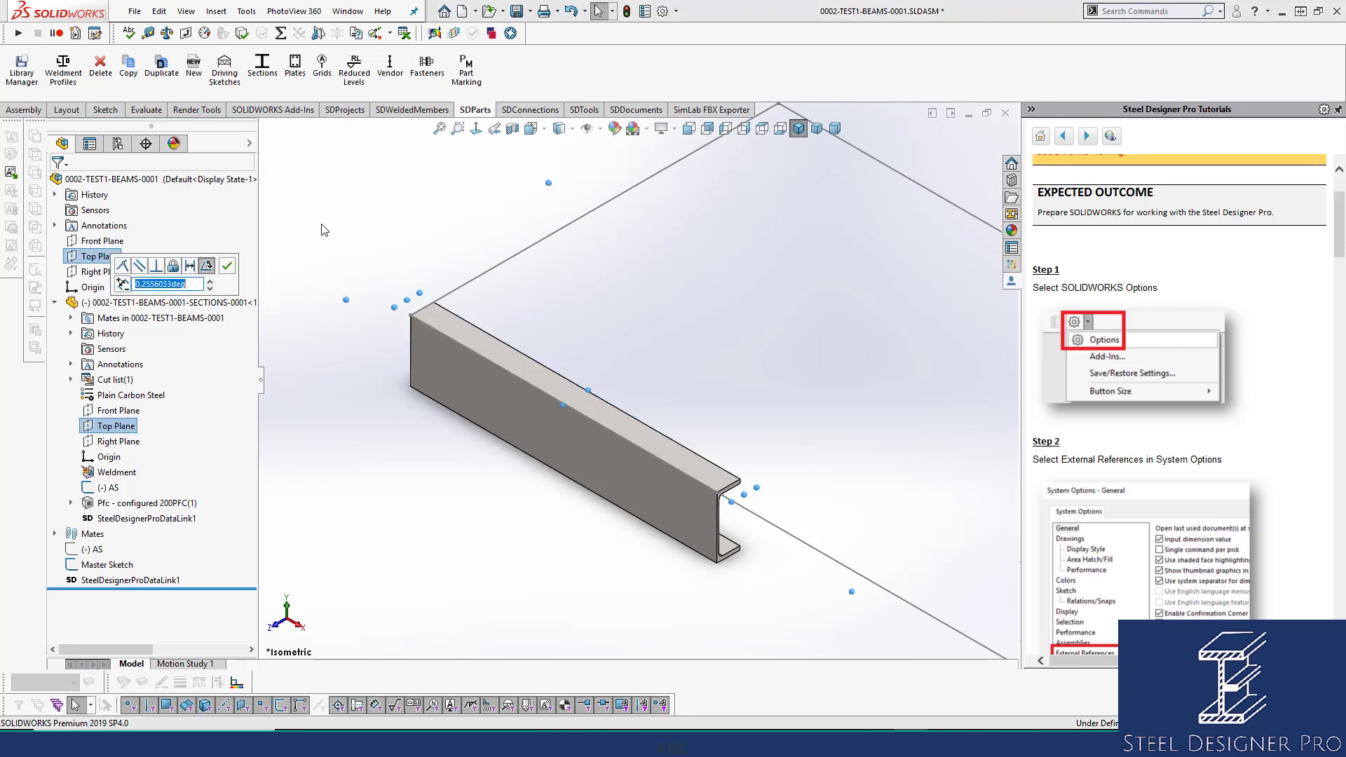
{"action": "type", "text": "0"}
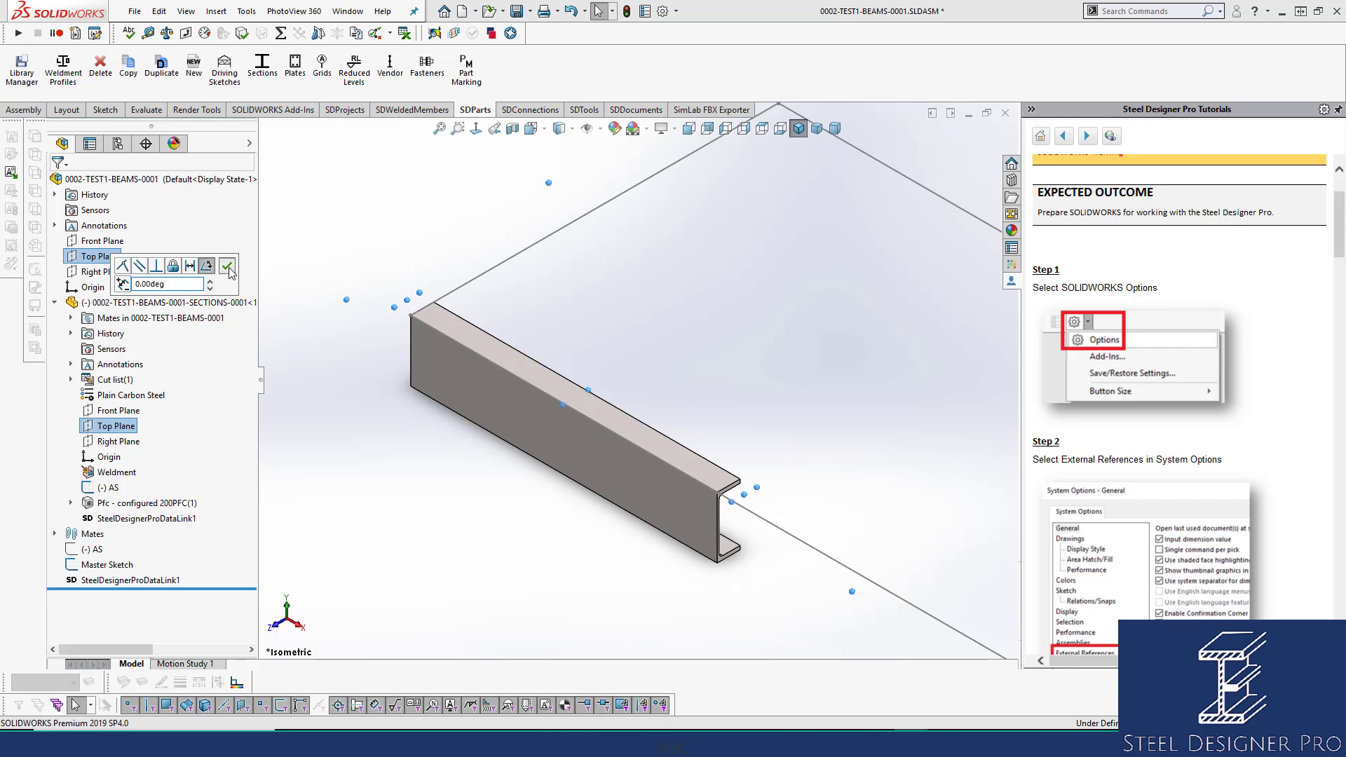
{"action": "left_click", "coordinate": [226, 266]}
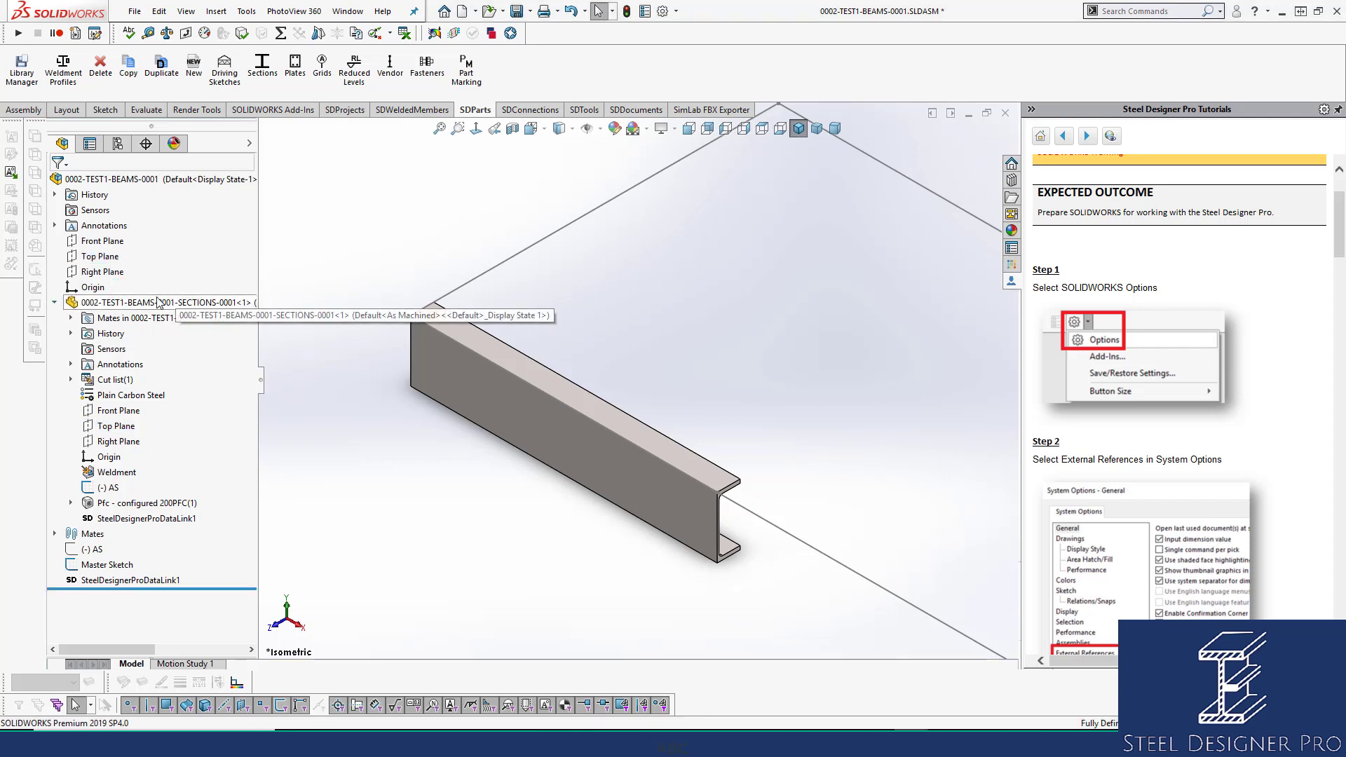
Try dragging the beam to confirm it is now fully fixed.
{"action": "left_click", "coordinate": [566, 415]}
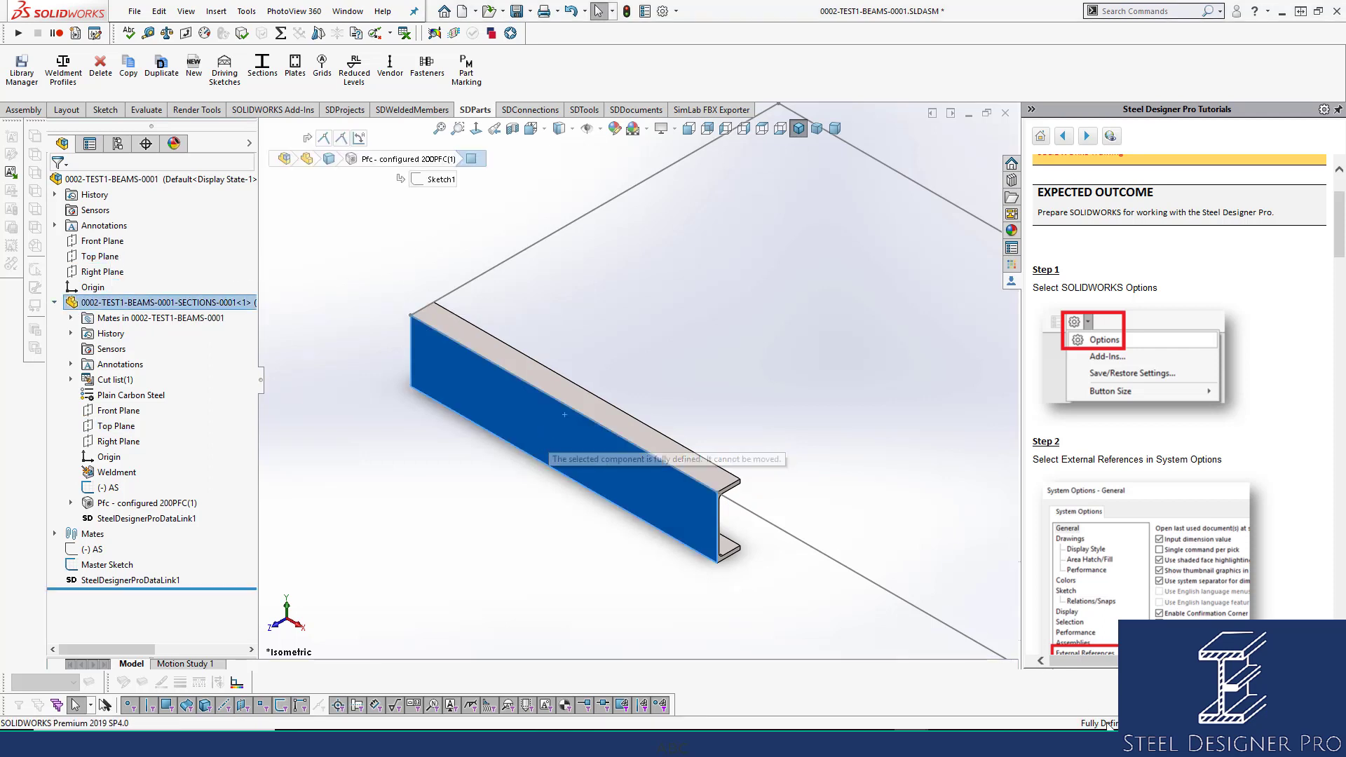
{"action": "left_click_drag", "start_coordinate": [1055, 733], "coordinate": [539, 476]}
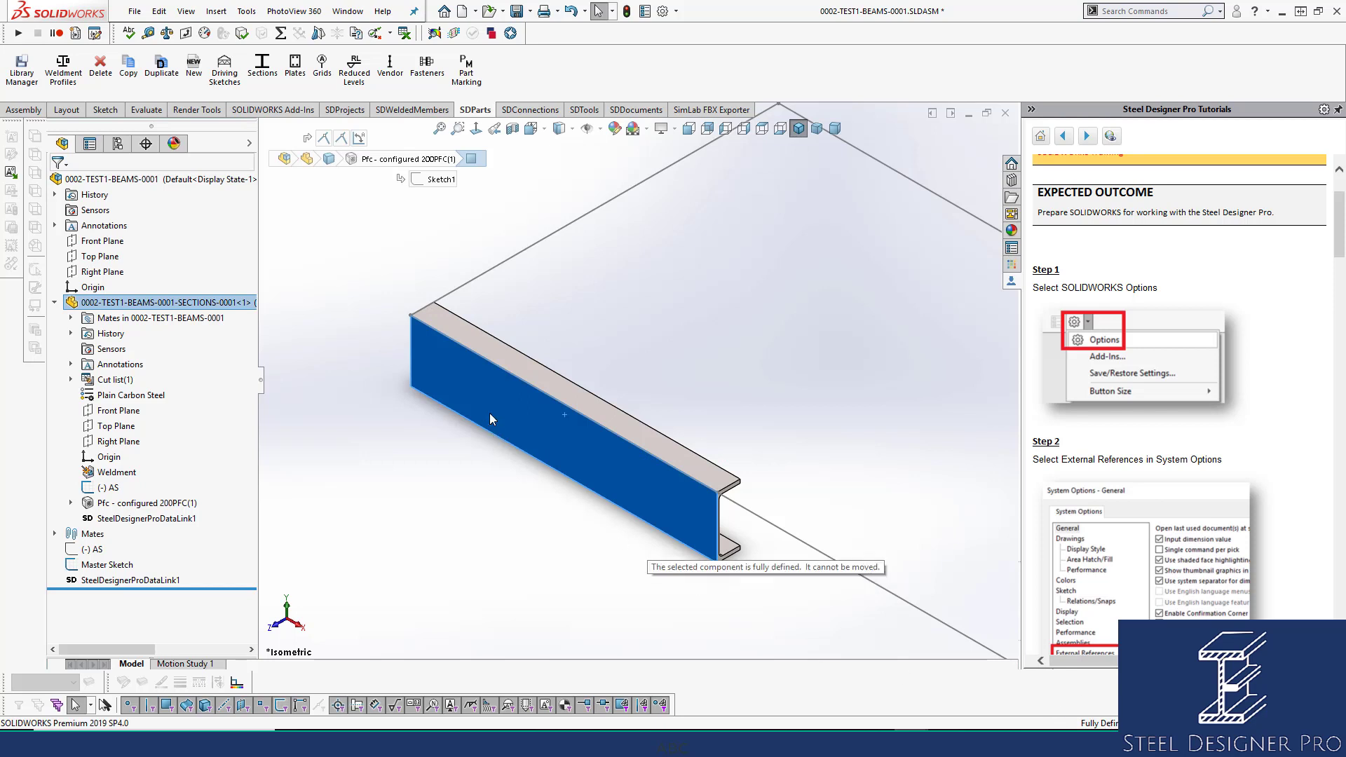
{"action": "left_click", "coordinate": [439, 475]}
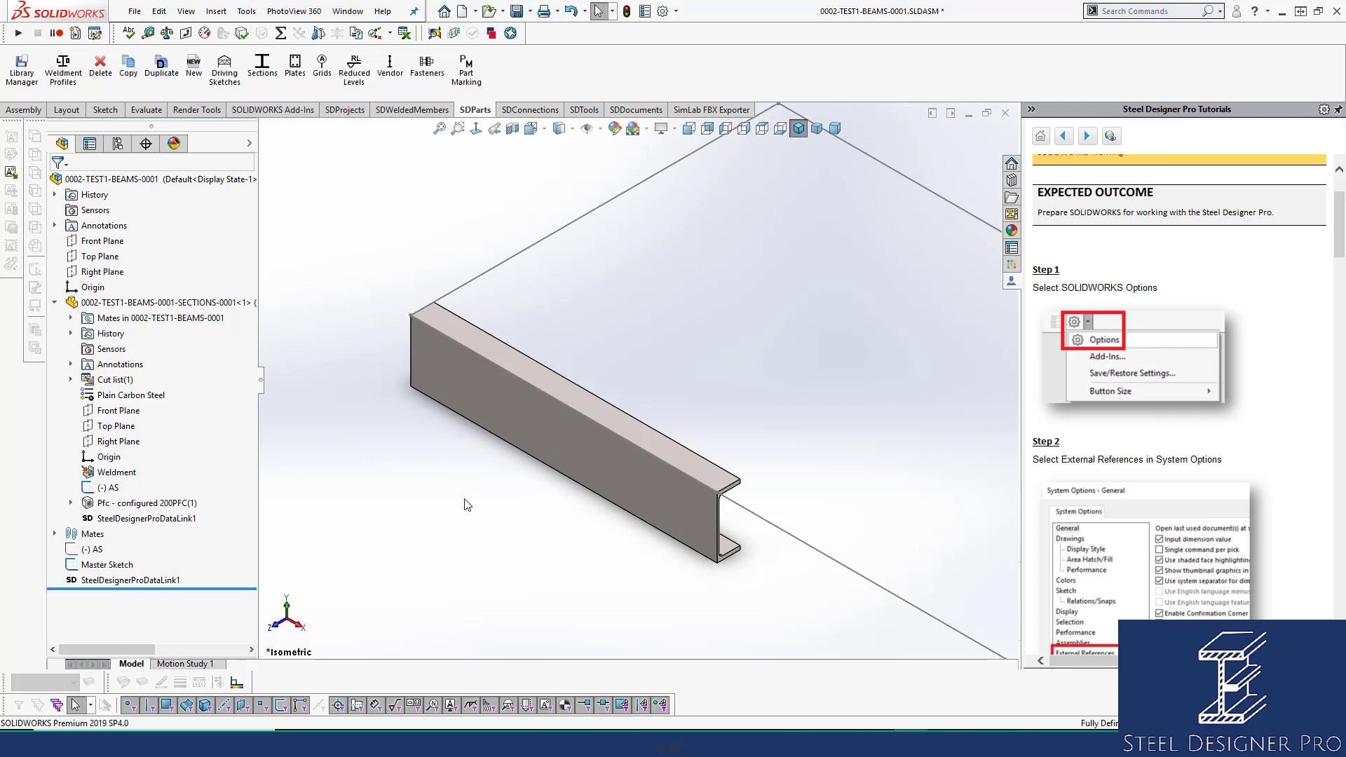
{"action": "scroll", "coordinate": [852, 542], "scroll_direction": "up", "scroll_amount": 6}
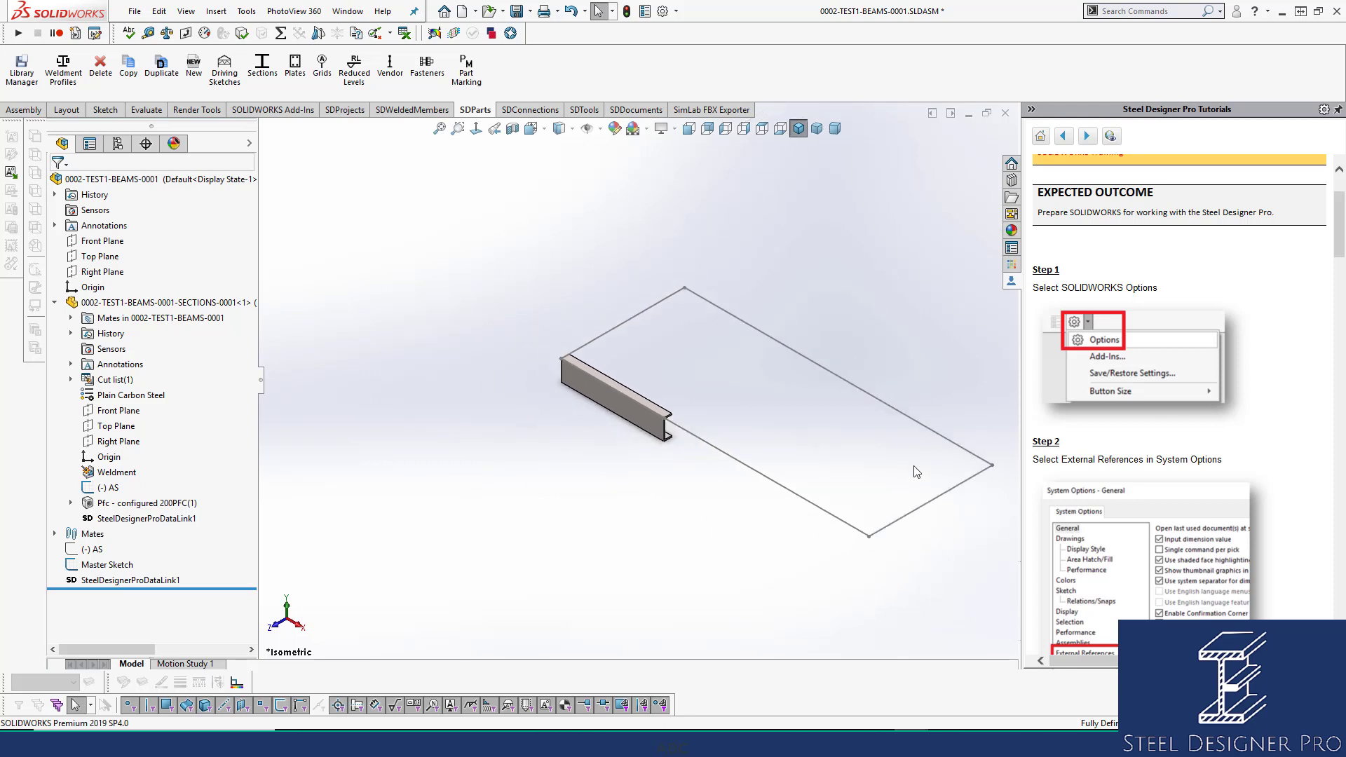
{"action": "scroll", "coordinate": [914, 467], "scroll_direction": "down", "scroll_amount": 2}
Open the beam's AS sketch, select its line, and exit the sketch.
{"action": "left_click", "coordinate": [109, 488]}
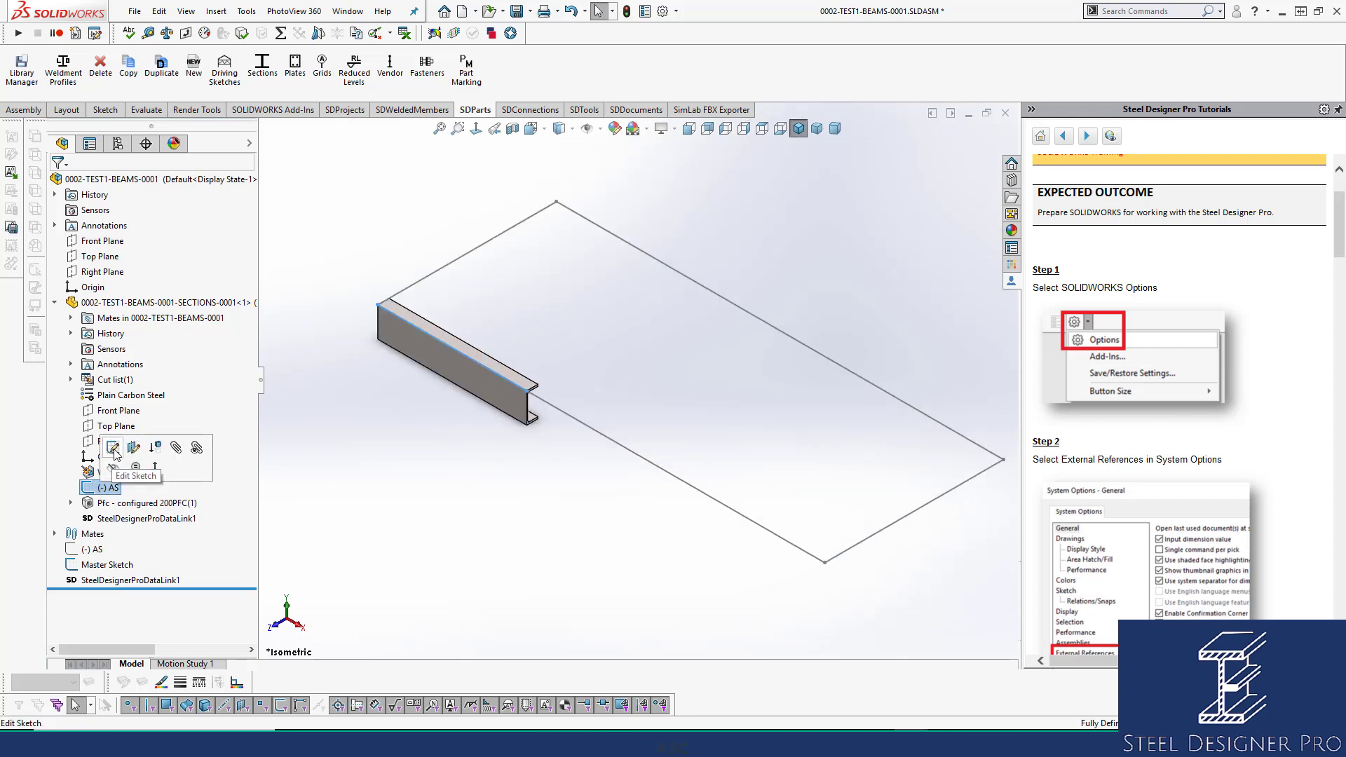
{"action": "left_click", "coordinate": [116, 455]}
{"action": "left_click", "coordinate": [500, 383]}
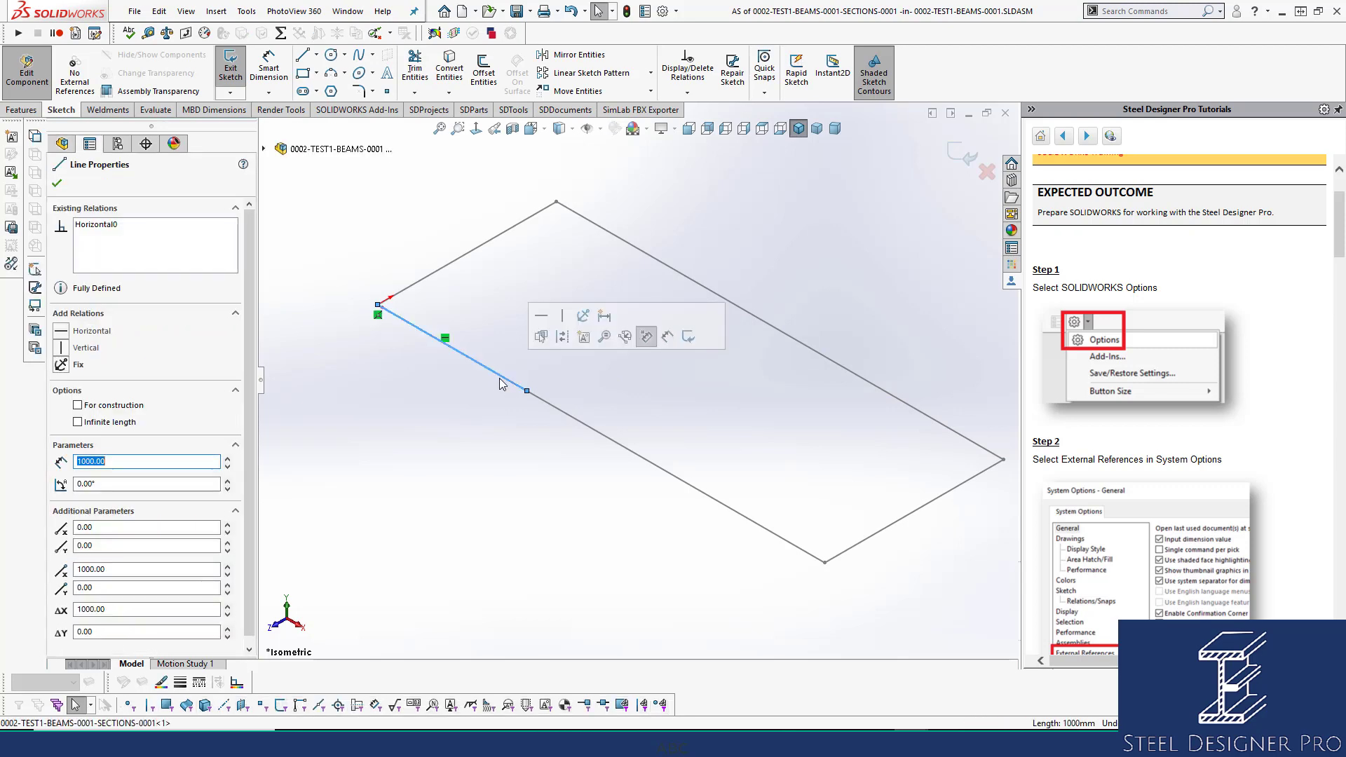
{"action": "left_click", "coordinate": [57, 184]}
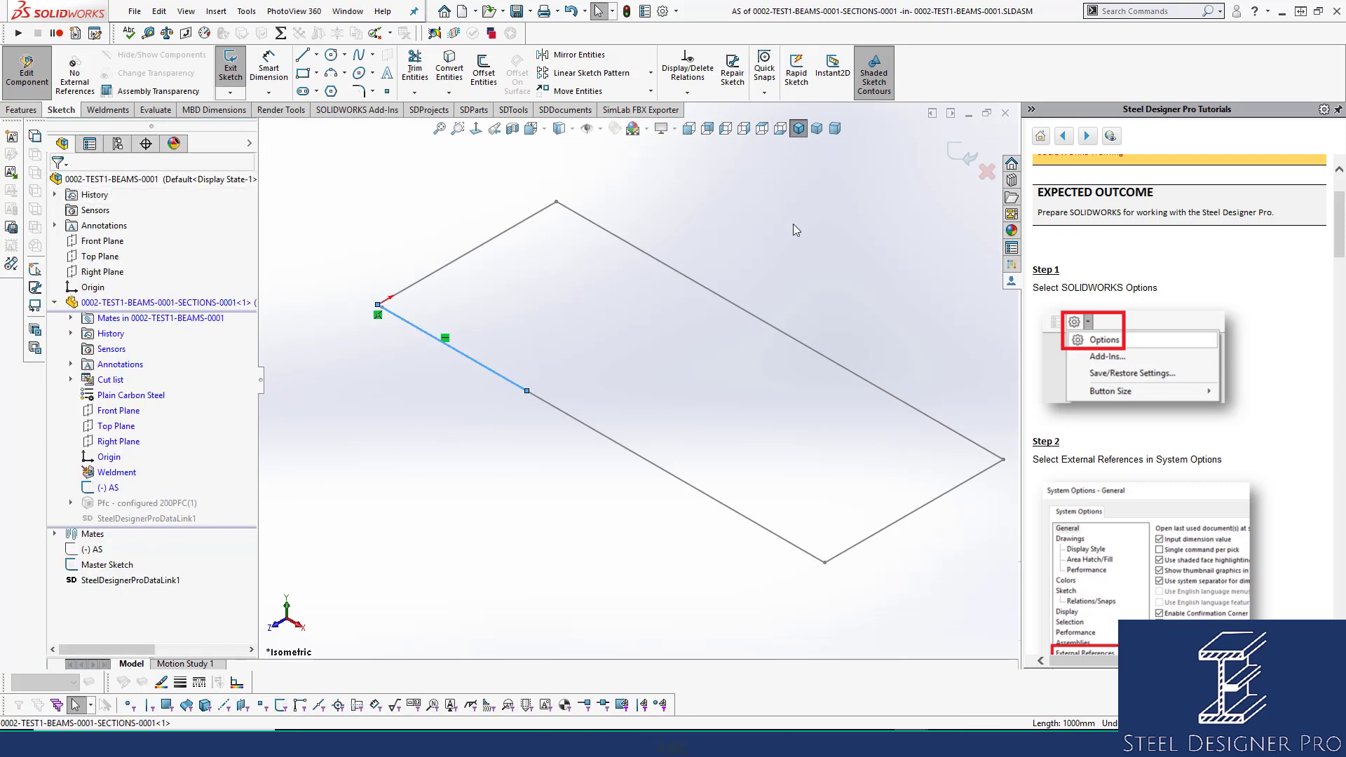
{"action": "left_click", "coordinate": [968, 156]}
Re-edit the AS sketch and add an Equal relation between its line and the rectangle's long side.
{"action": "left_click", "coordinate": [109, 489]}
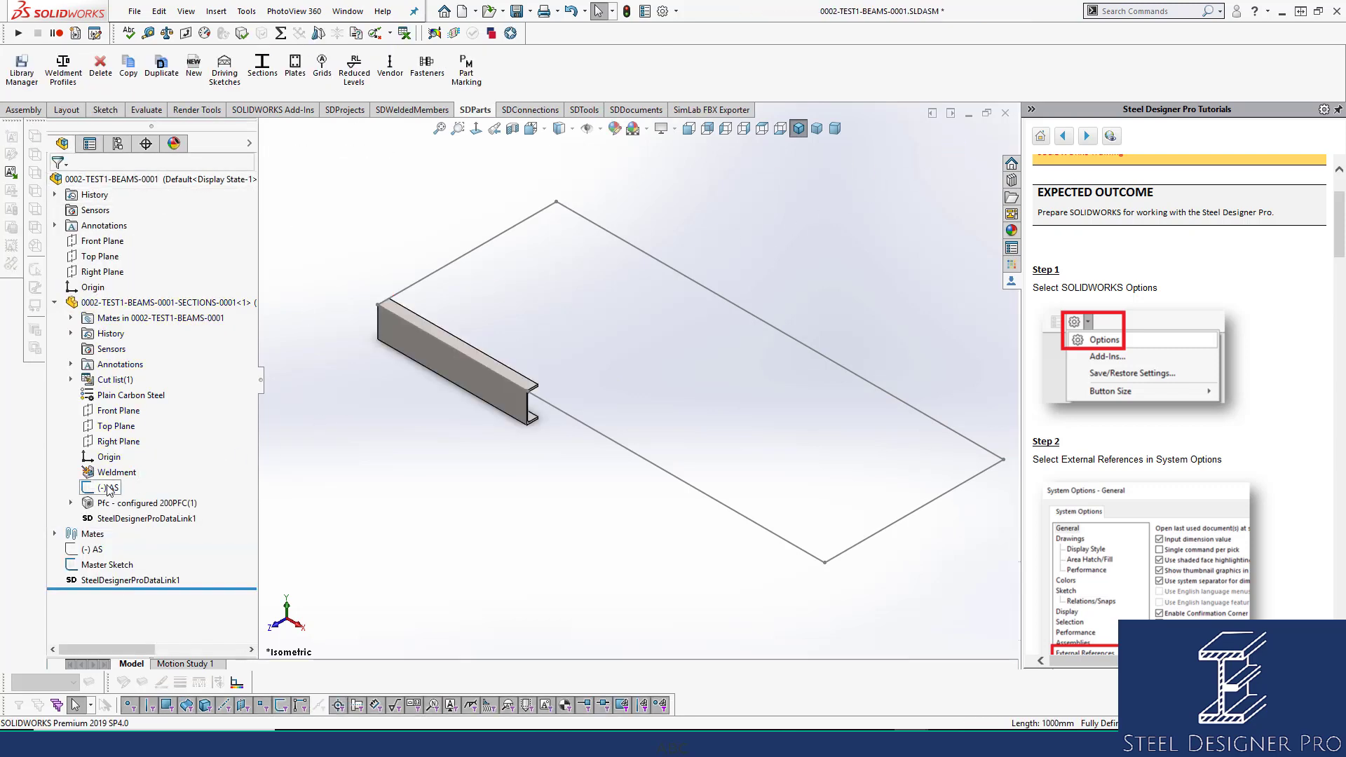
{"action": "left_click", "coordinate": [120, 443]}
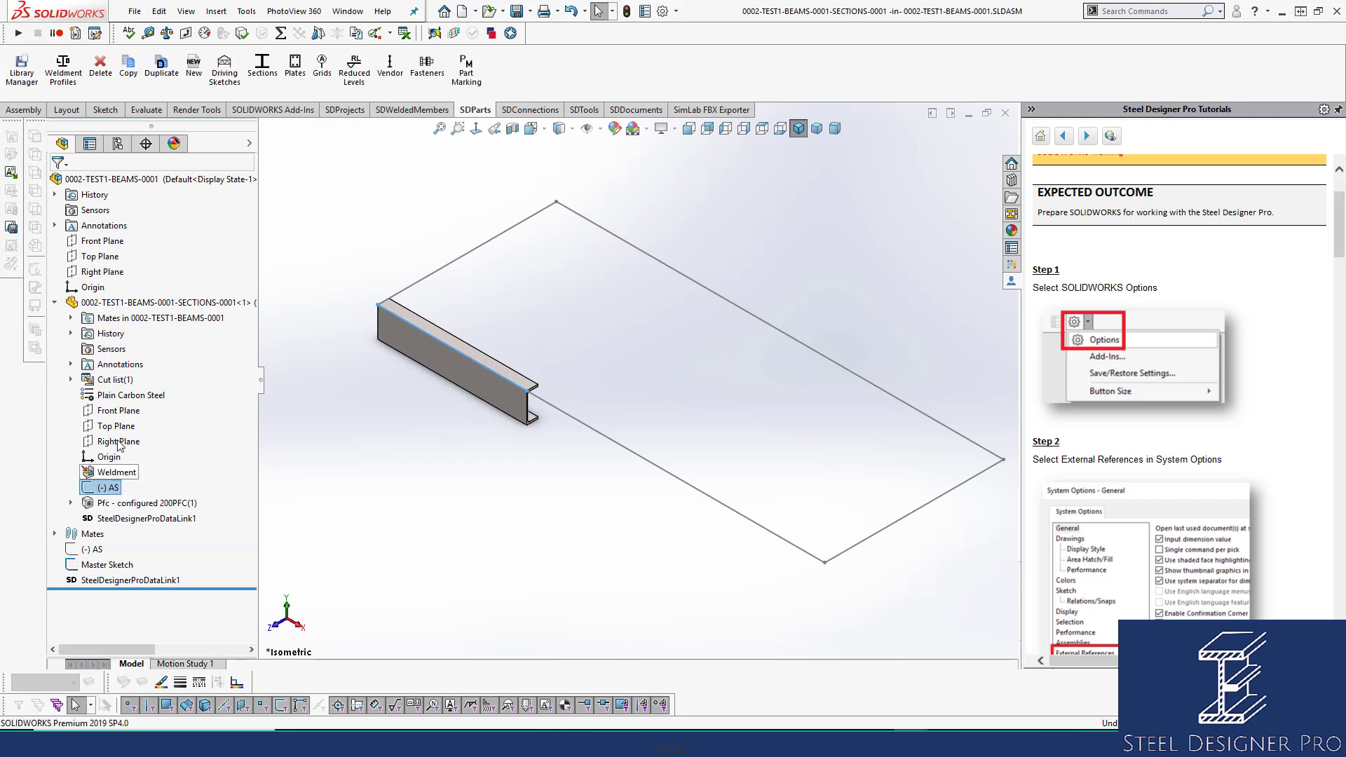
{"action": "left_click", "coordinate": [491, 370]}
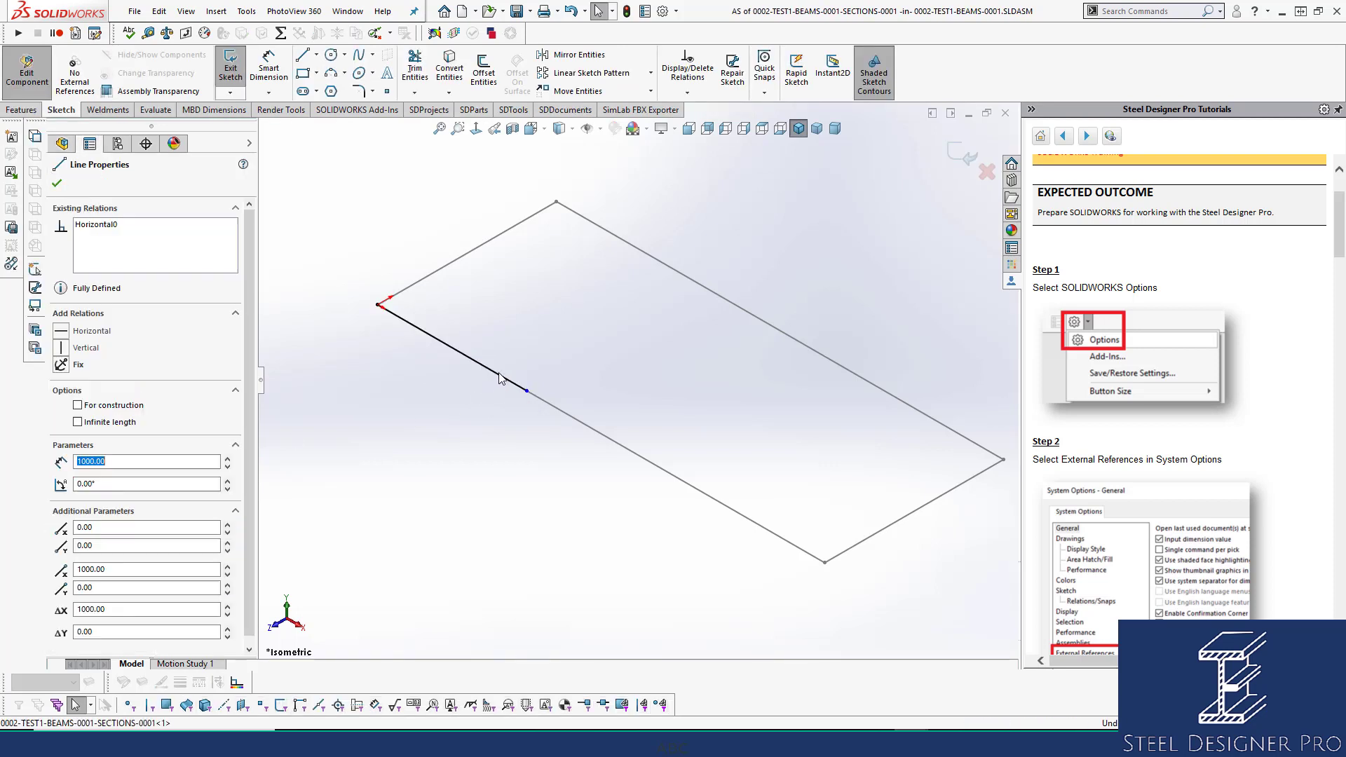
{"action": "left_click", "coordinate": [550, 404], "text": "ctrl"}
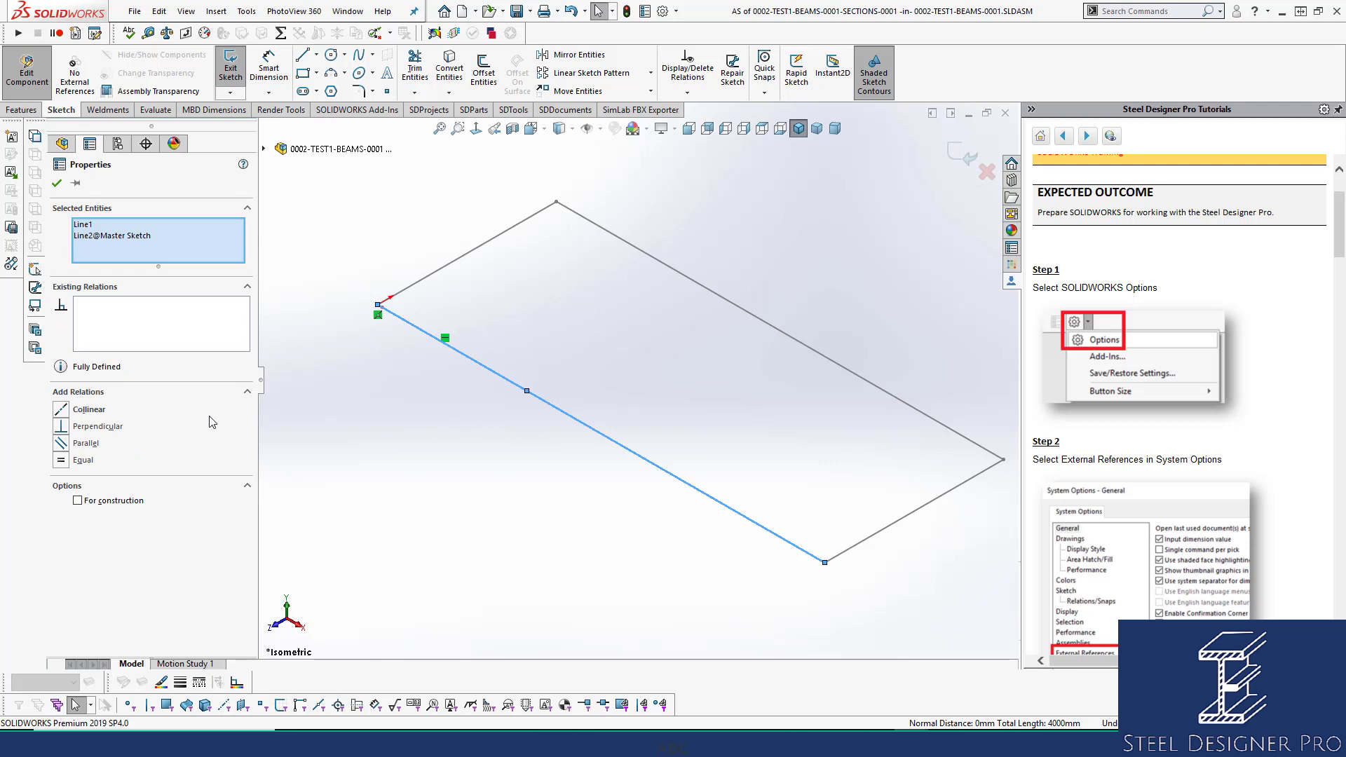
{"action": "left_click", "coordinate": [63, 461]}
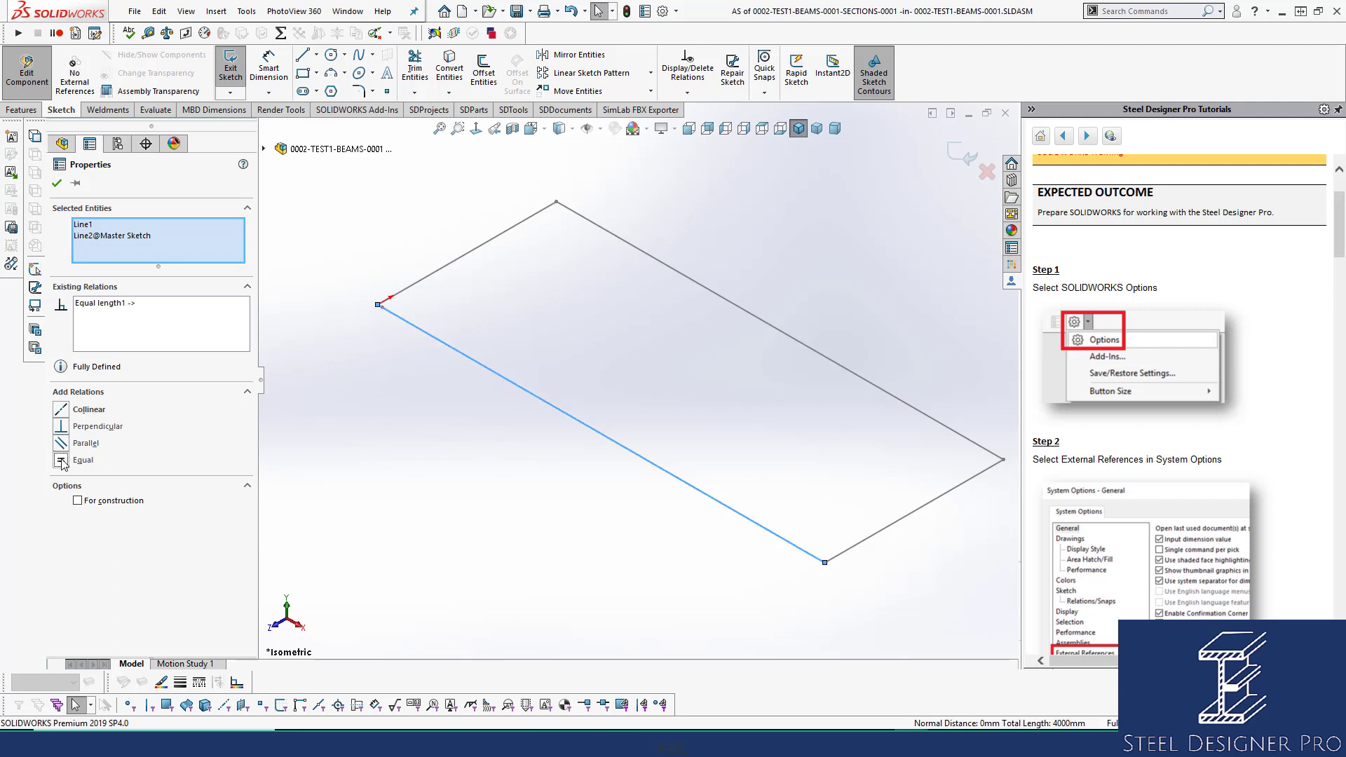
{"action": "left_click", "coordinate": [56, 183]}
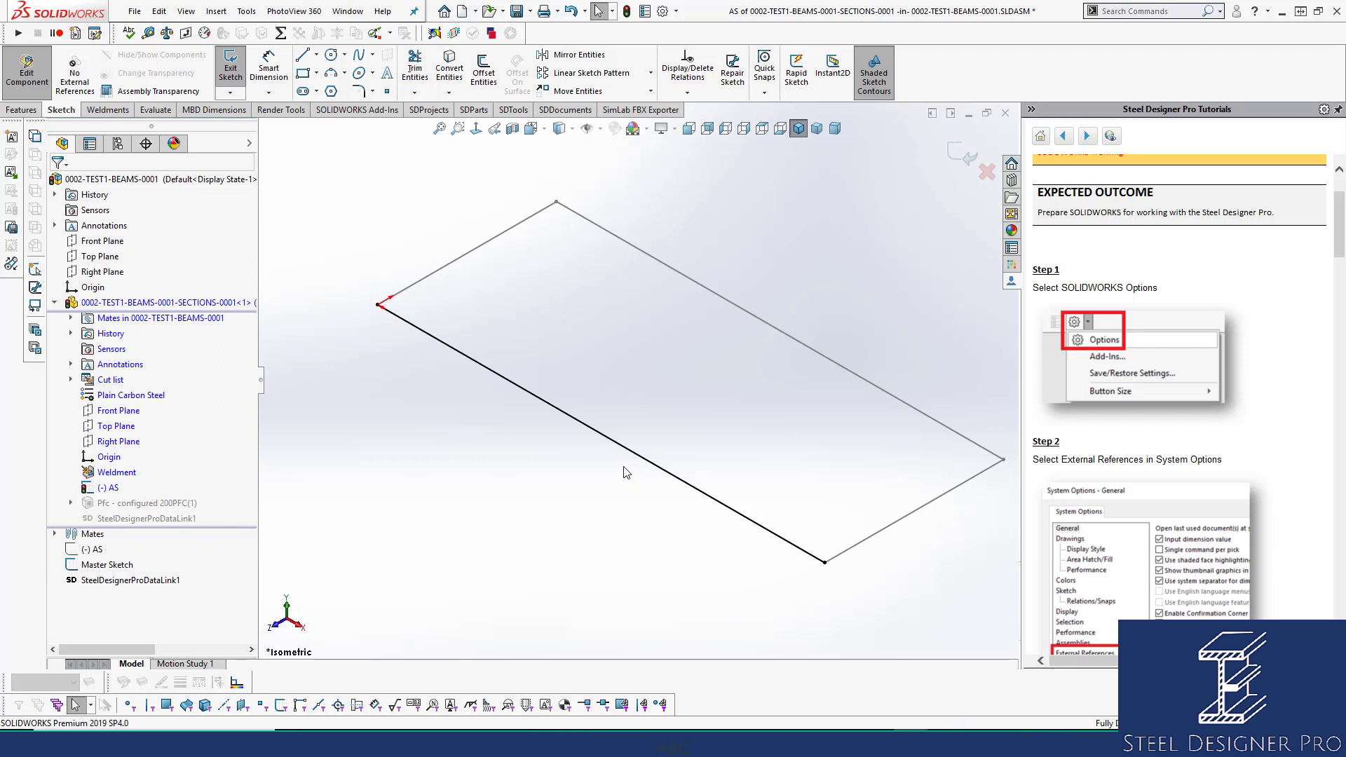
Exit the AS sketch from the SDTools tab so the channel beam spans the rectangle's long side.
{"action": "left_click", "coordinate": [514, 110]}
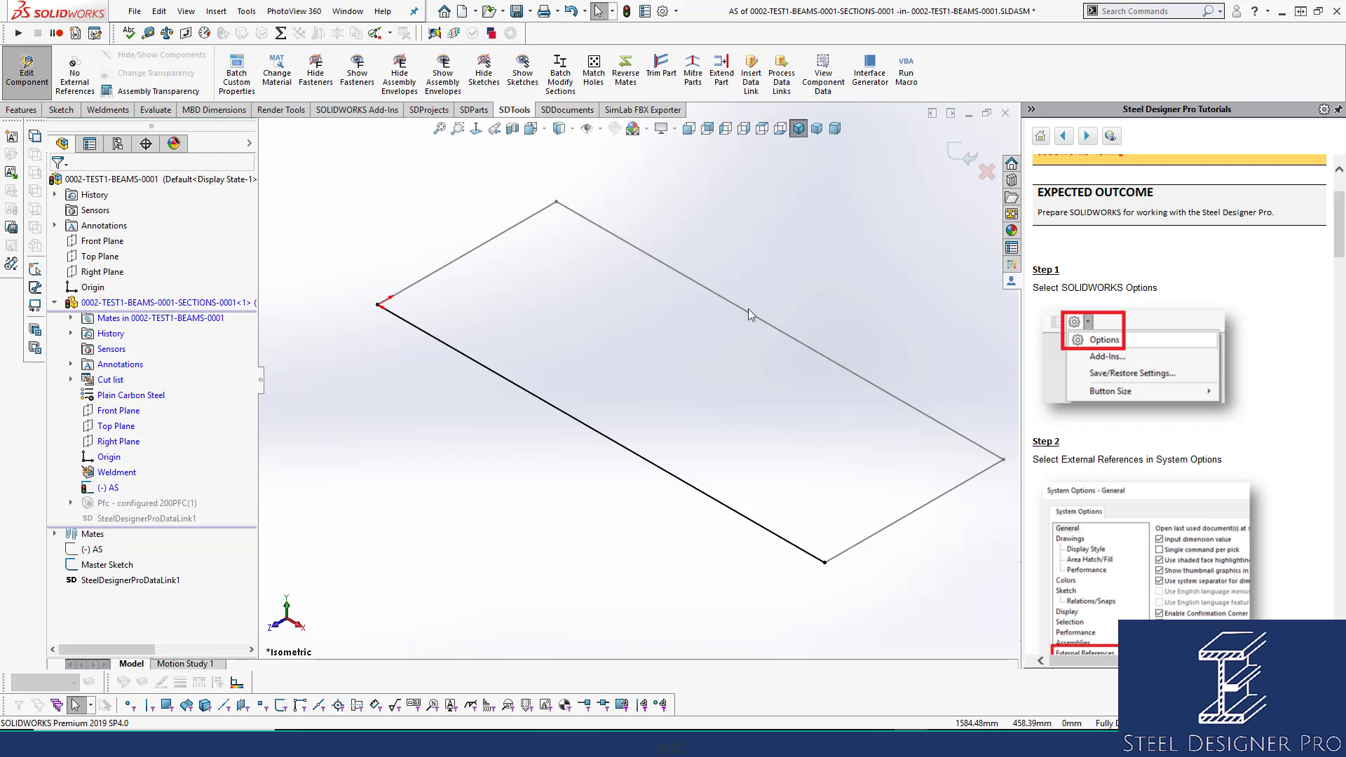
{"action": "left_click", "coordinate": [960, 153]}
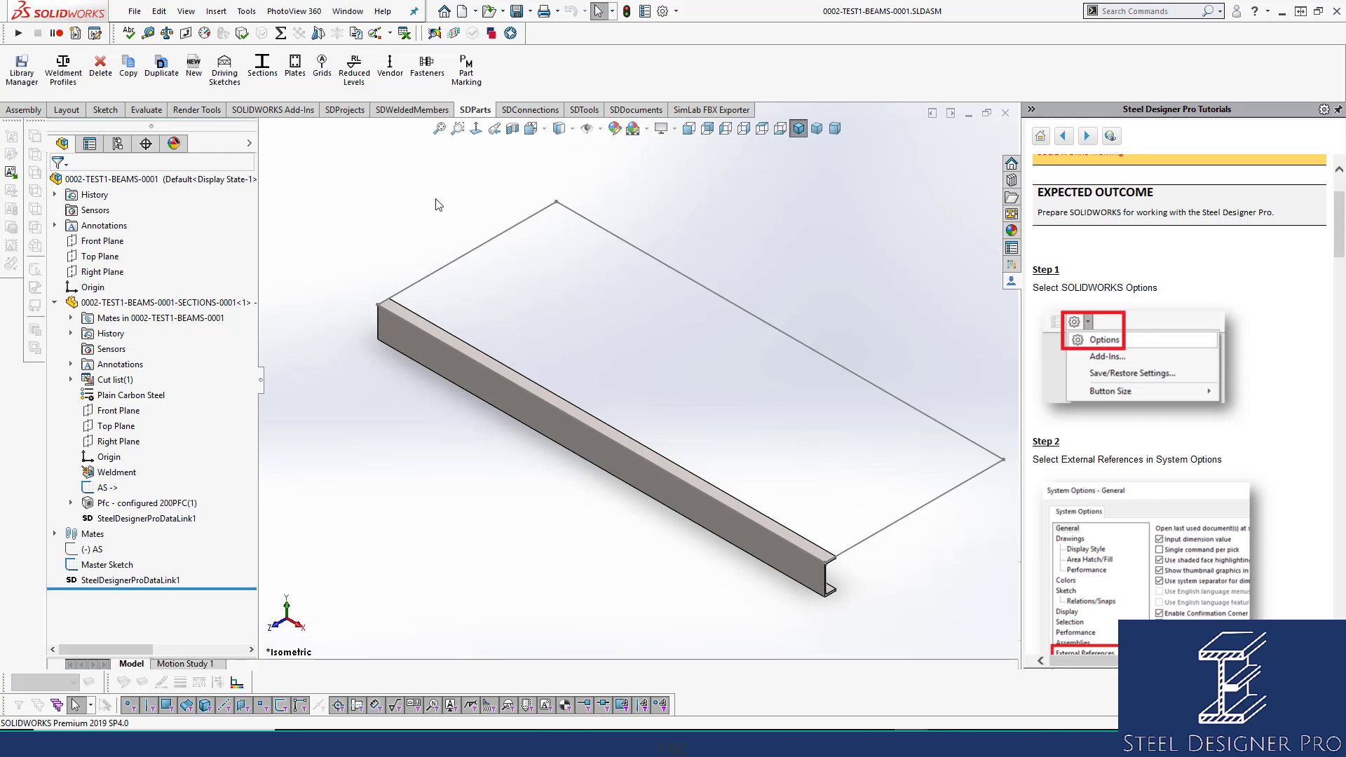
Delete the lone channel beam from the assembly.
{"action": "left_click", "coordinate": [101, 67]}
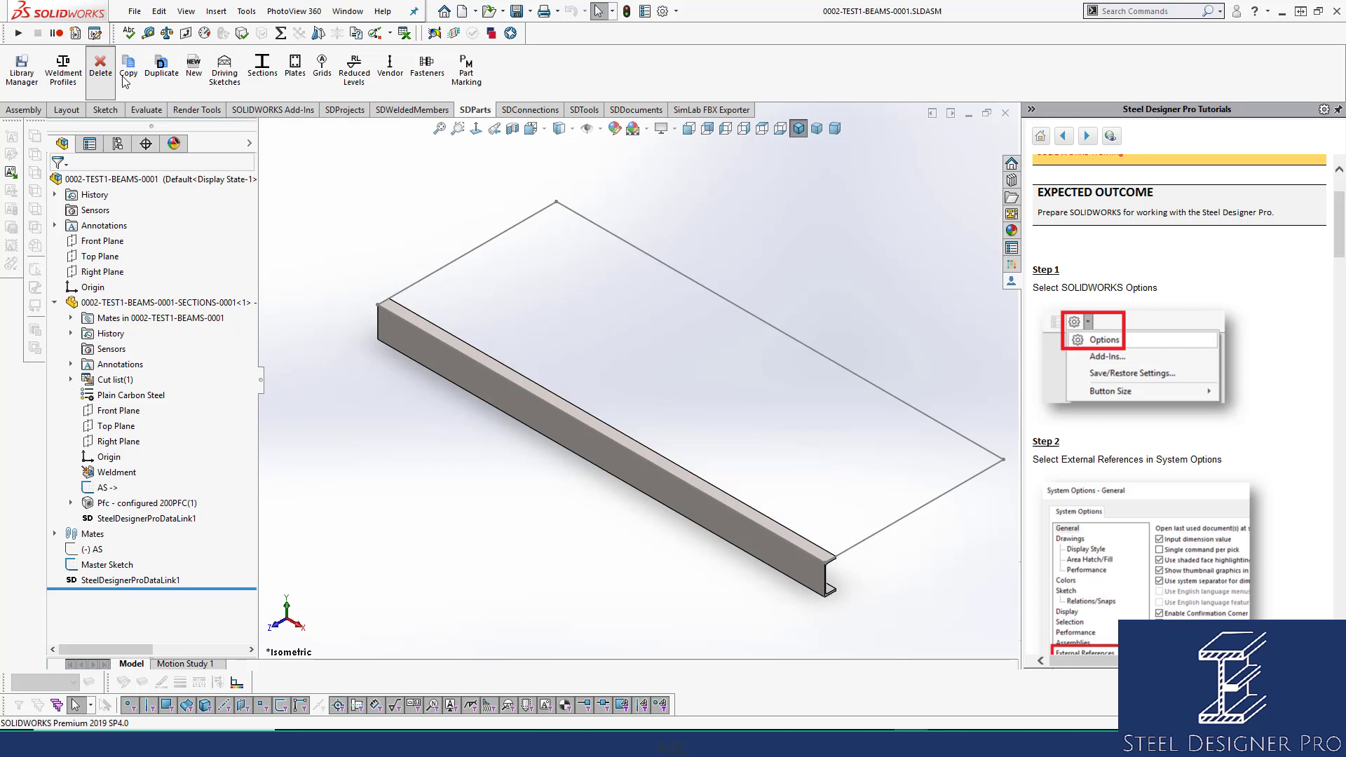
{"action": "left_click", "coordinate": [484, 396]}
{"action": "left_click", "coordinate": [56, 183]}
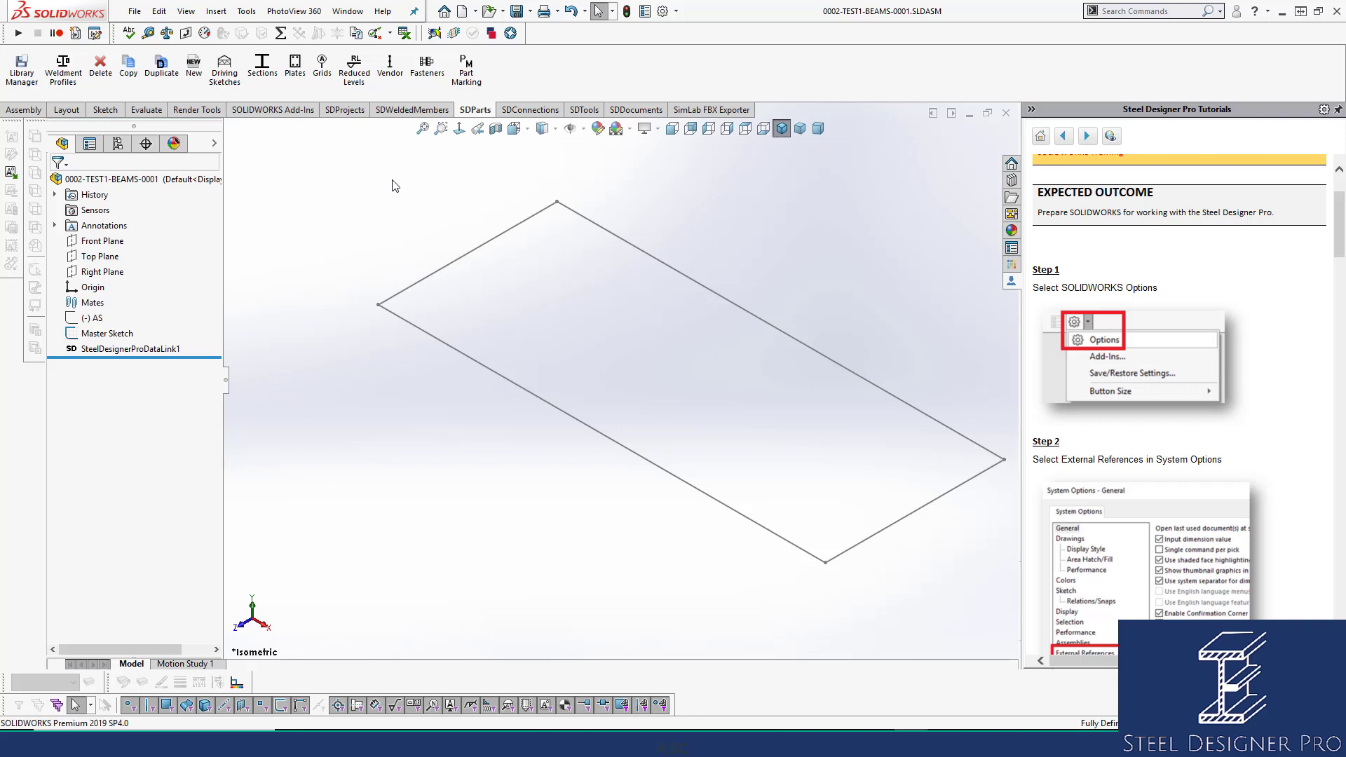
Insert PFC channel sections along the whole Master Sketch rectangle.
{"action": "left_click", "coordinate": [266, 77]}
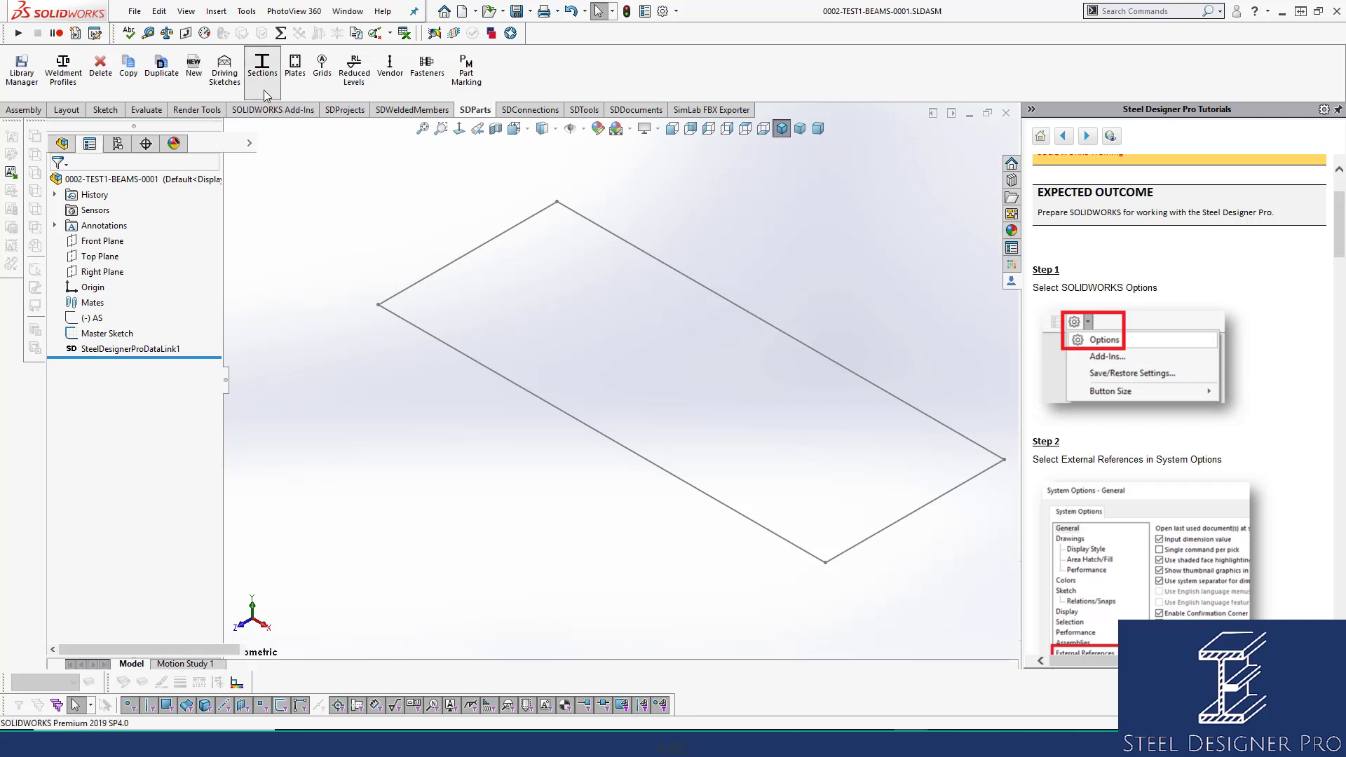
{"action": "left_click", "coordinate": [214, 269]}
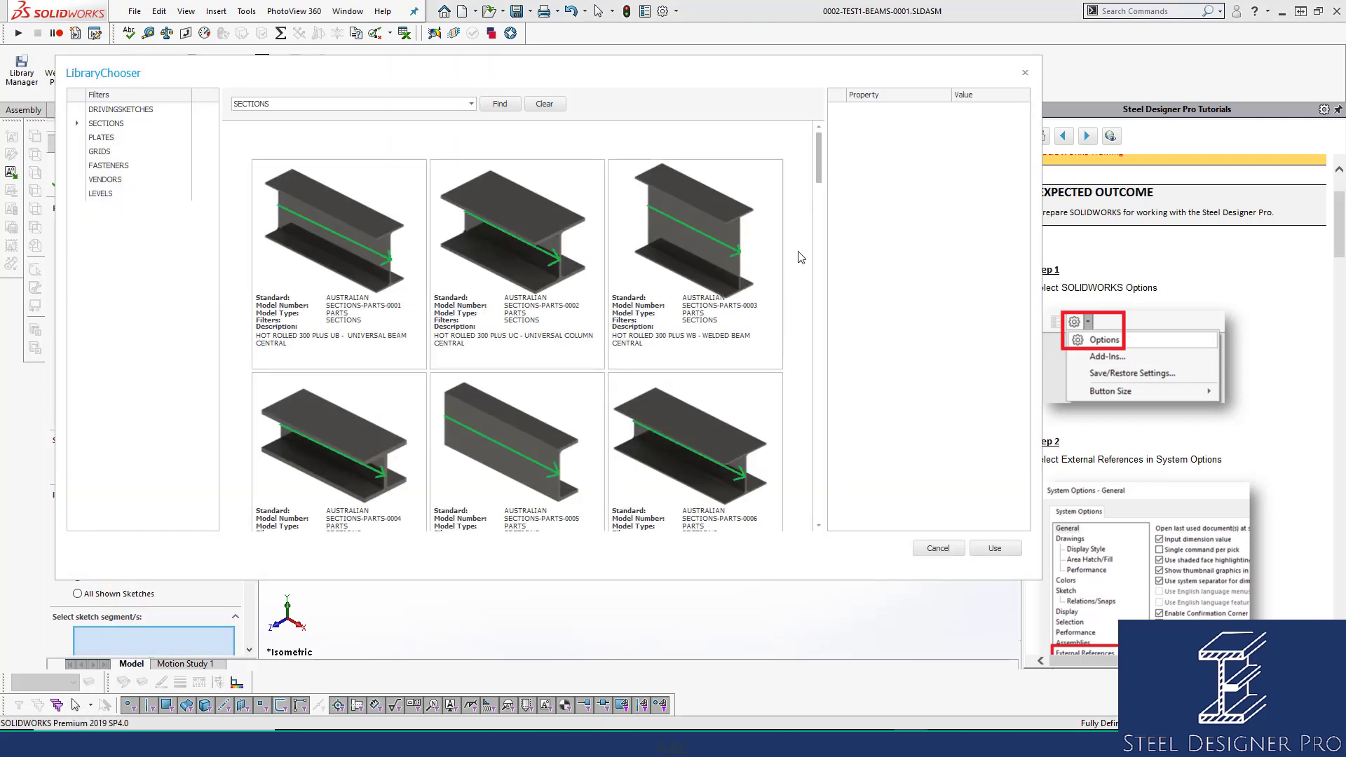
{"action": "scroll", "coordinate": [539, 432], "scroll_direction": "down", "scroll_amount": 1}
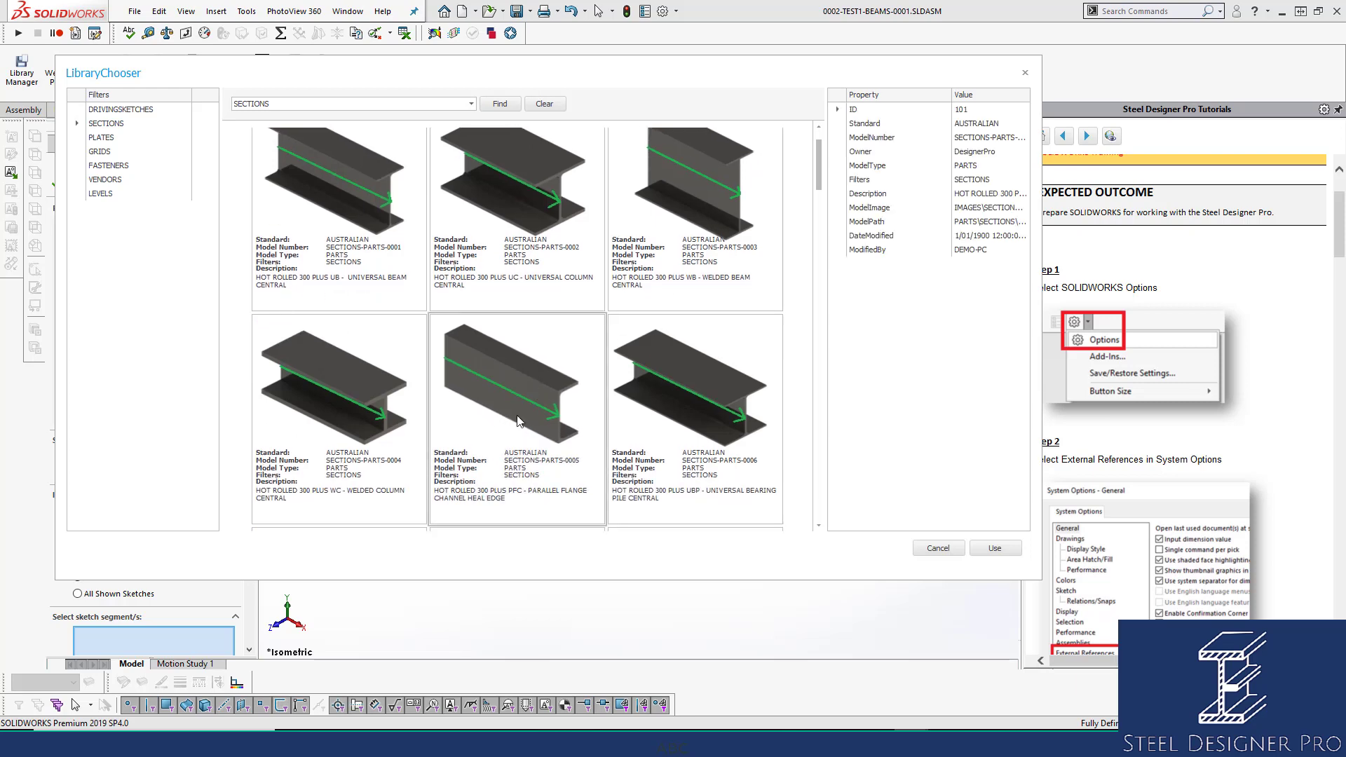
{"action": "left_click", "coordinate": [1000, 553]}
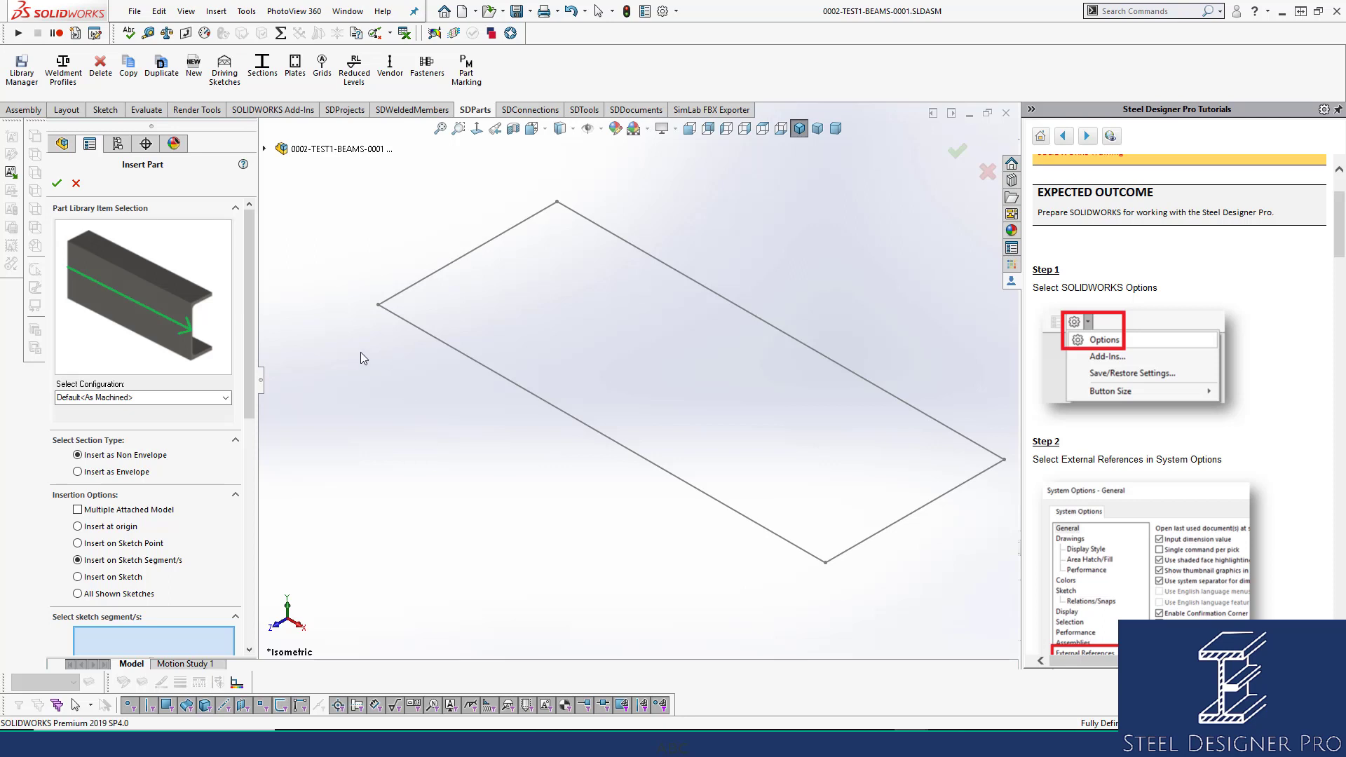
{"action": "left_click", "coordinate": [93, 577]}
{"action": "left_click", "coordinate": [470, 356]}
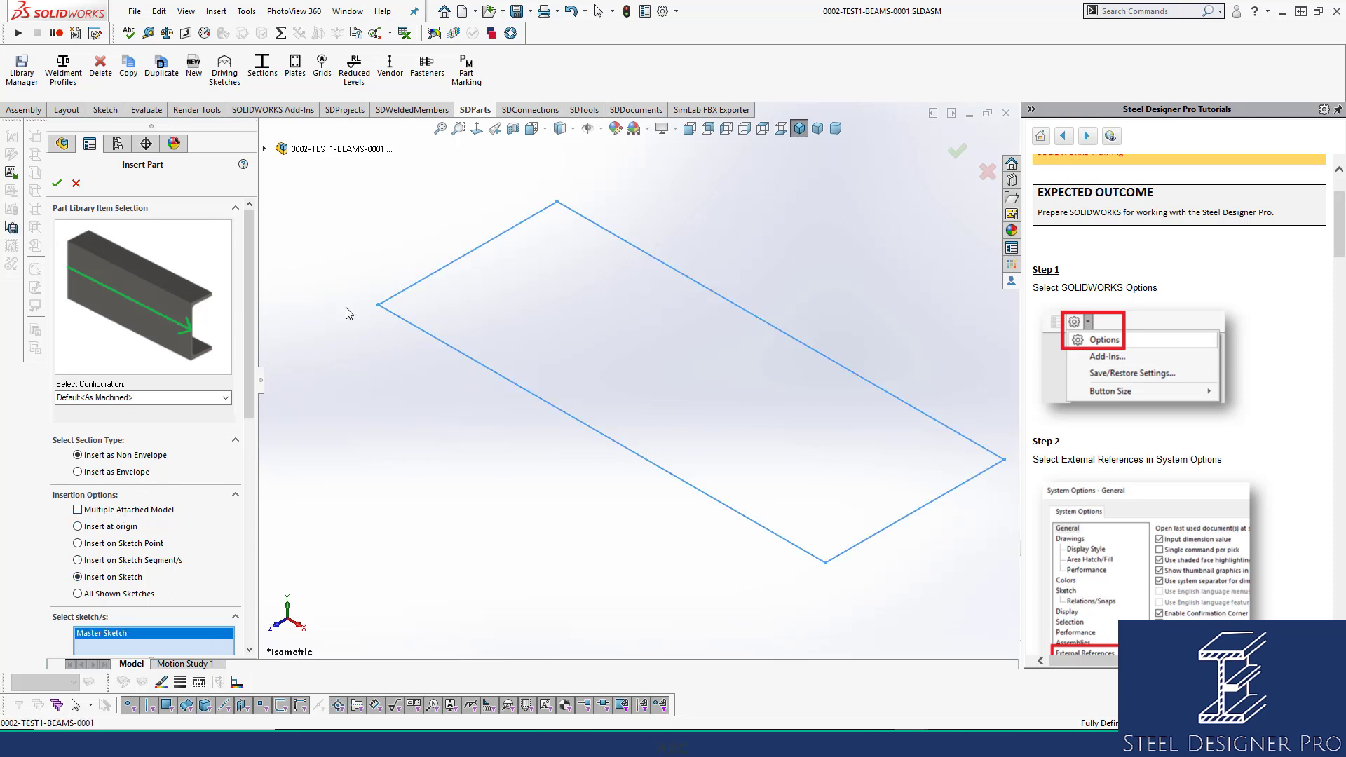
{"action": "left_click", "coordinate": [57, 184]}
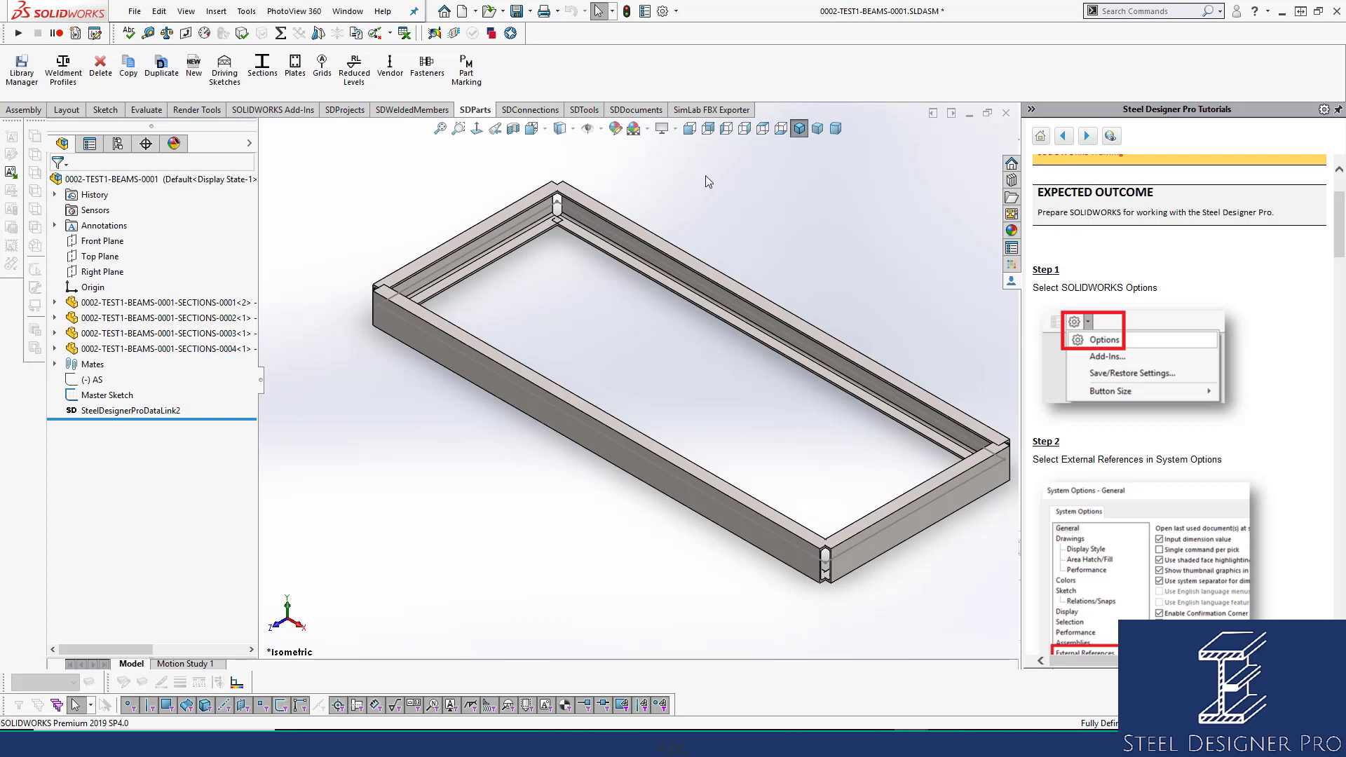
Reverse the mates of the front, back and right end channel beams.
{"action": "left_click", "coordinate": [584, 110]}
{"action": "left_click", "coordinate": [412, 70]}
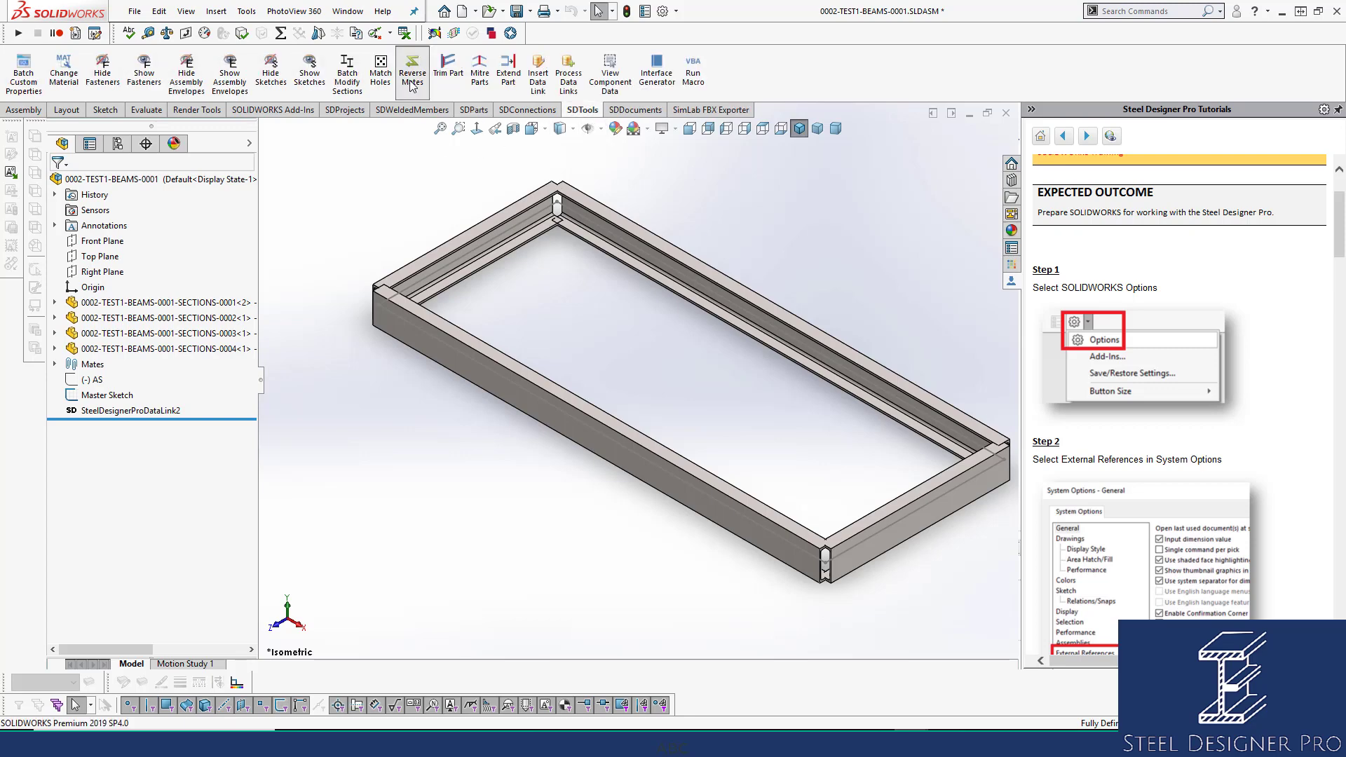
{"action": "left_click", "coordinate": [501, 361]}
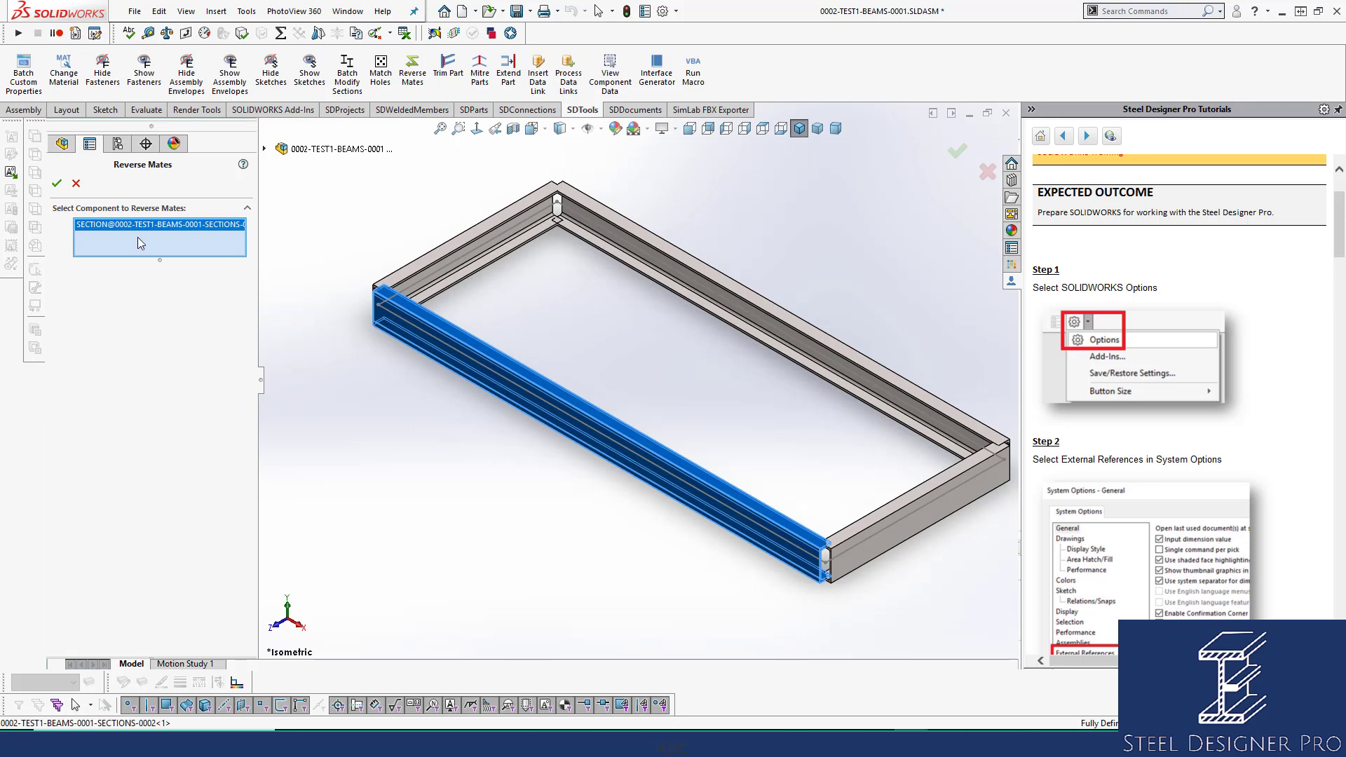
{"action": "left_click", "coordinate": [57, 183]}
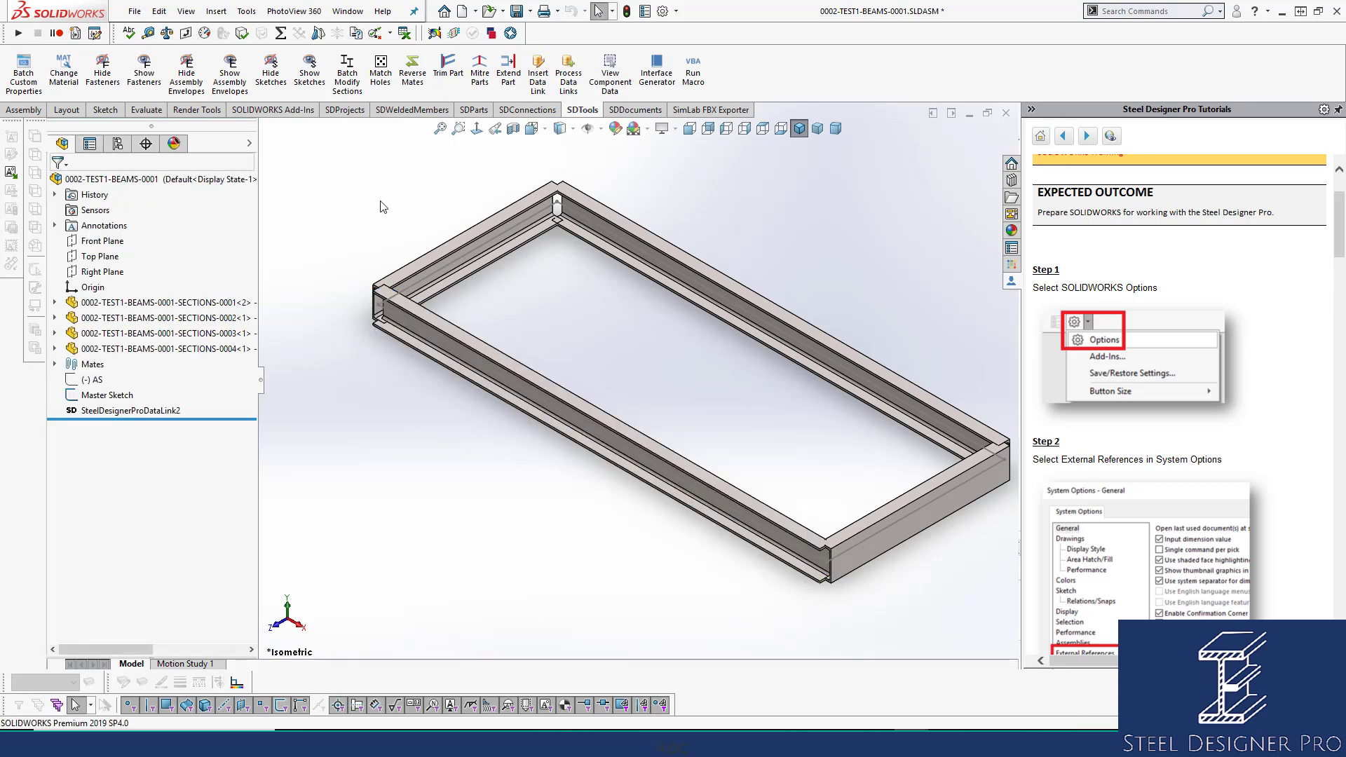
{"action": "left_click", "coordinate": [412, 70]}
{"action": "left_click", "coordinate": [491, 238]}
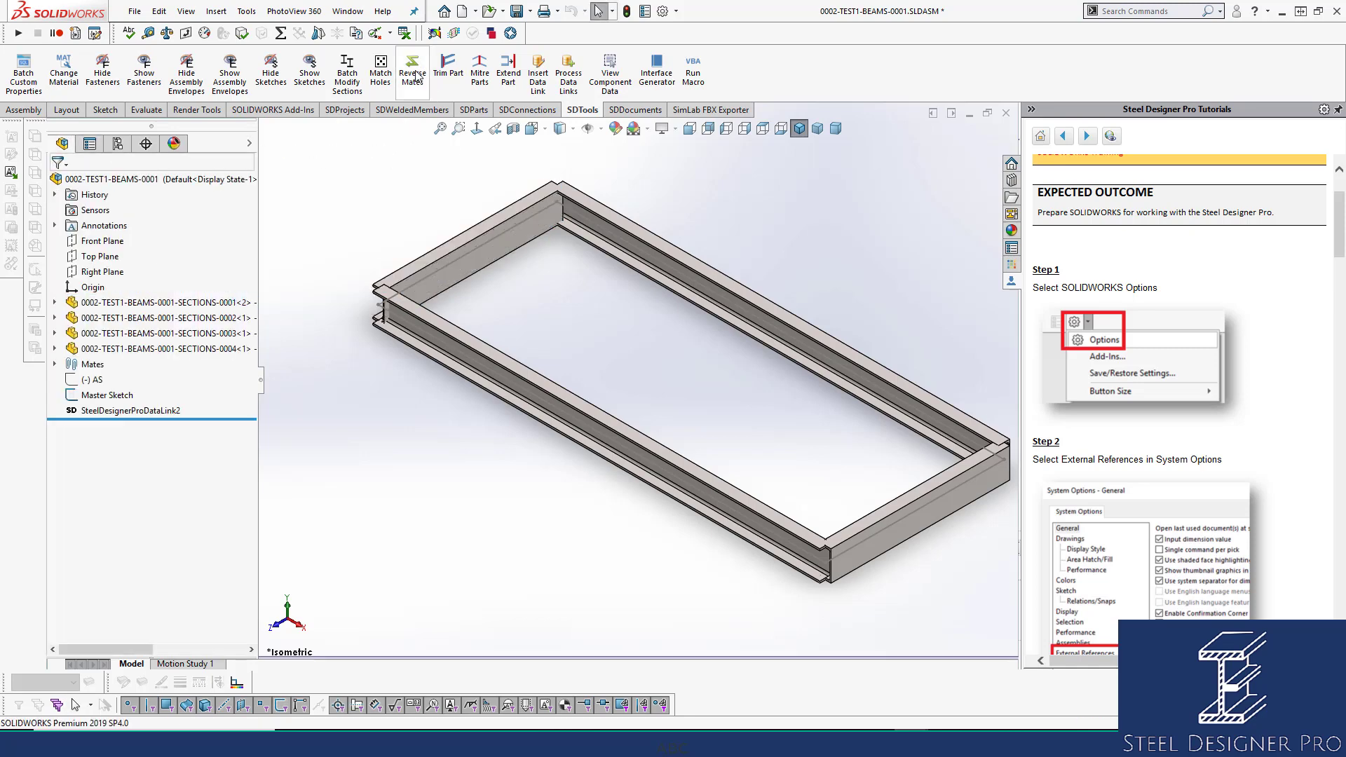
{"action": "left_click", "coordinate": [634, 232]}
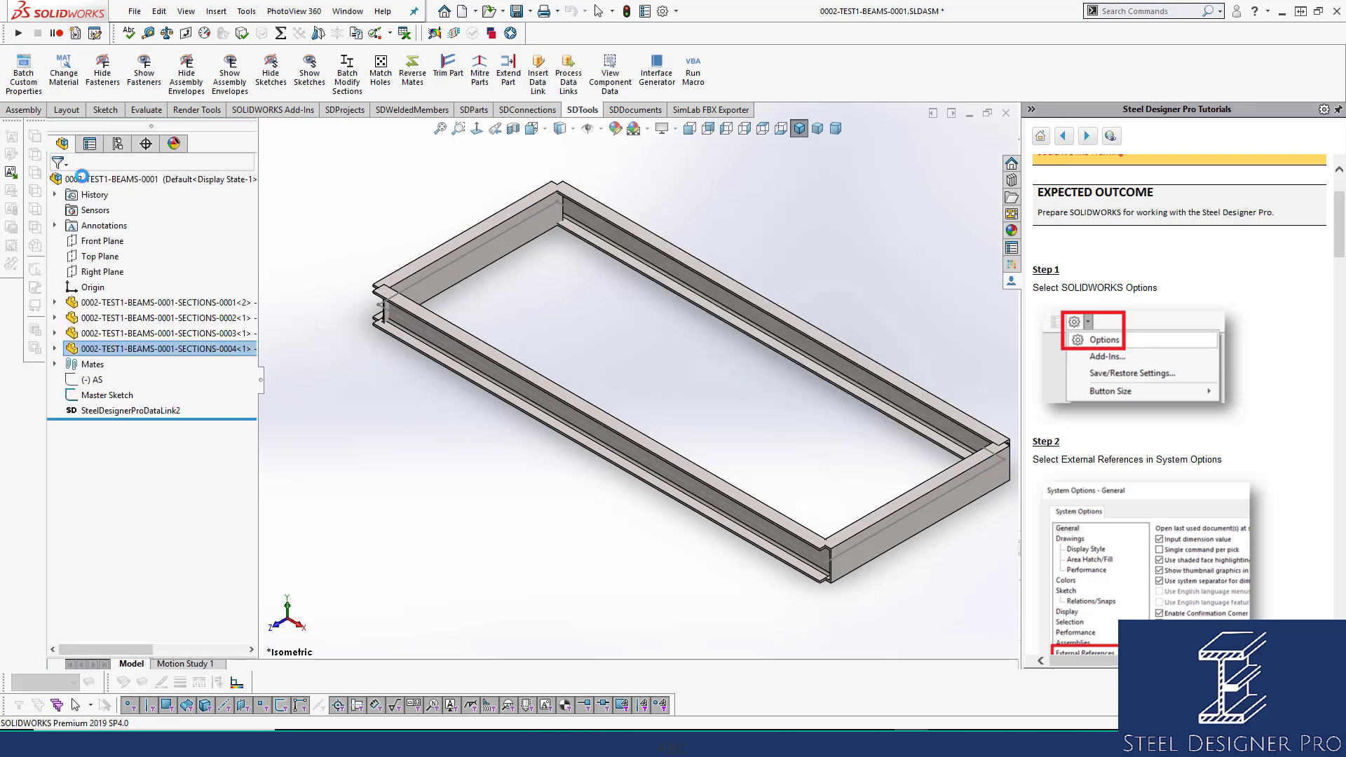
{"action": "left_click", "coordinate": [412, 70]}
{"action": "left_click", "coordinate": [903, 526]}
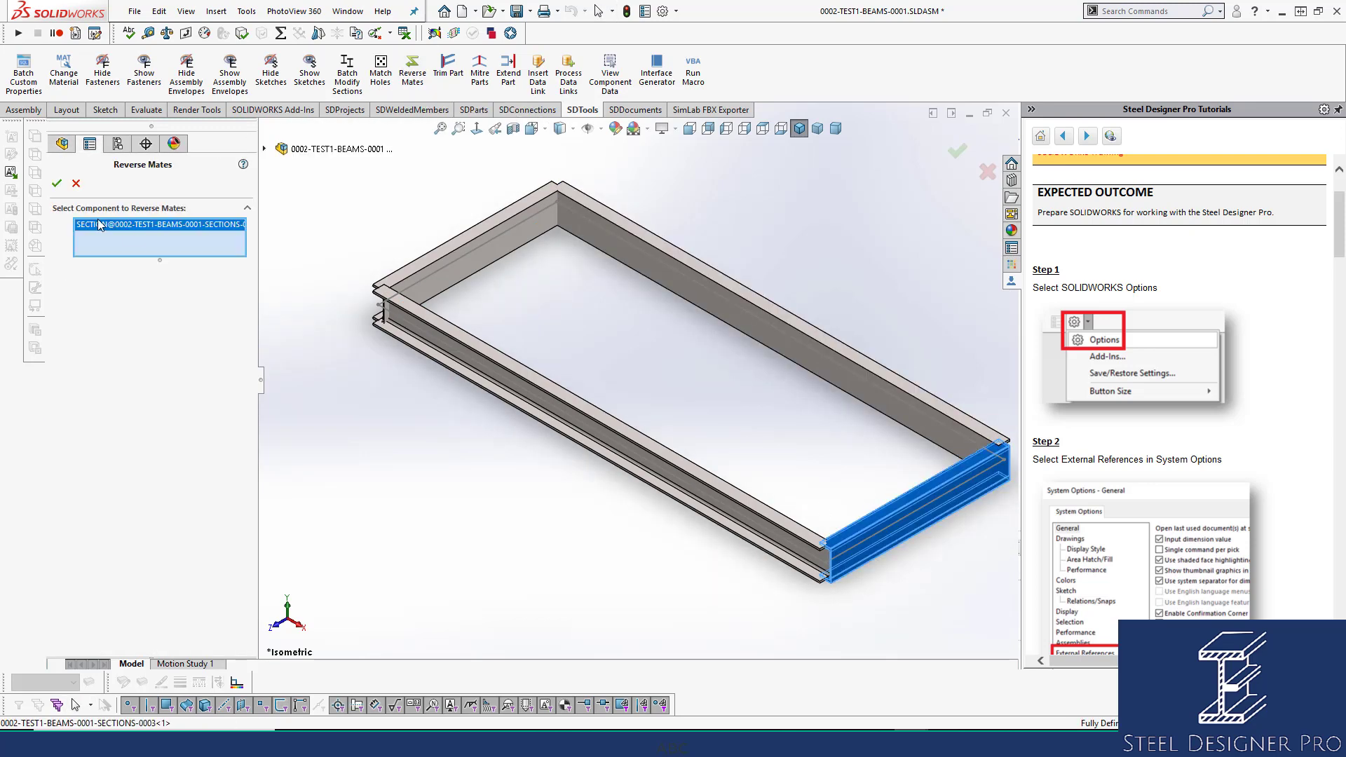
{"action": "left_click", "coordinate": [55, 178]}
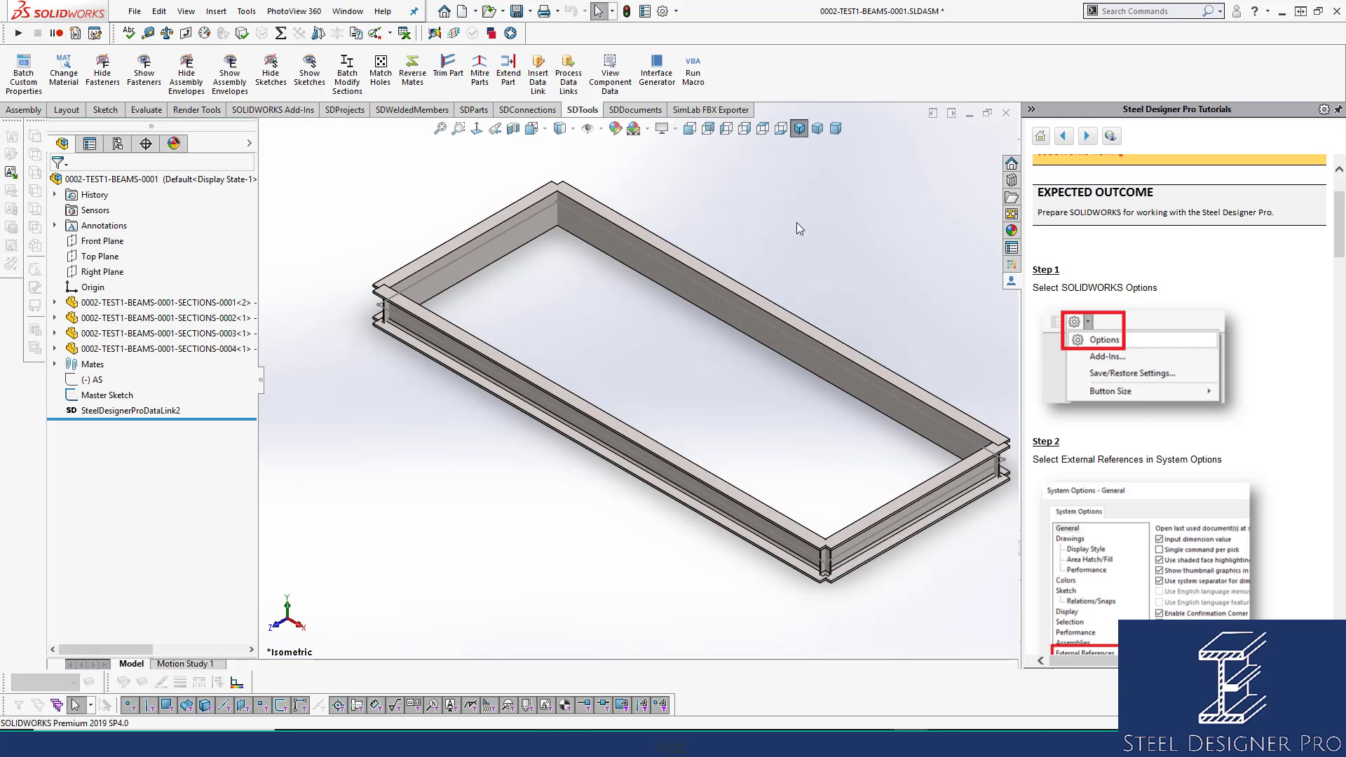
Set the section anchor of all four 200PFC channels to top-left and save the assembly.
{"action": "left_click", "coordinate": [509, 241]}
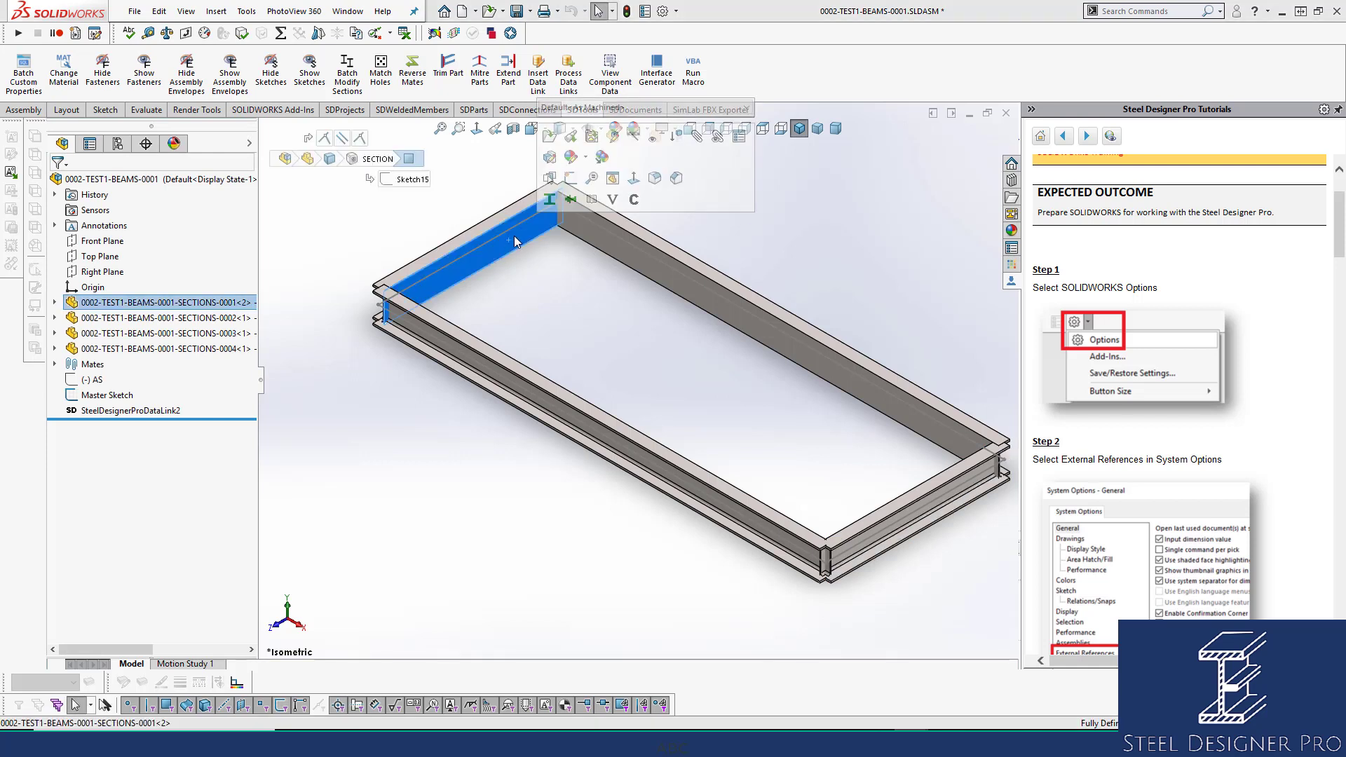
{"action": "left_click", "coordinate": [550, 201]}
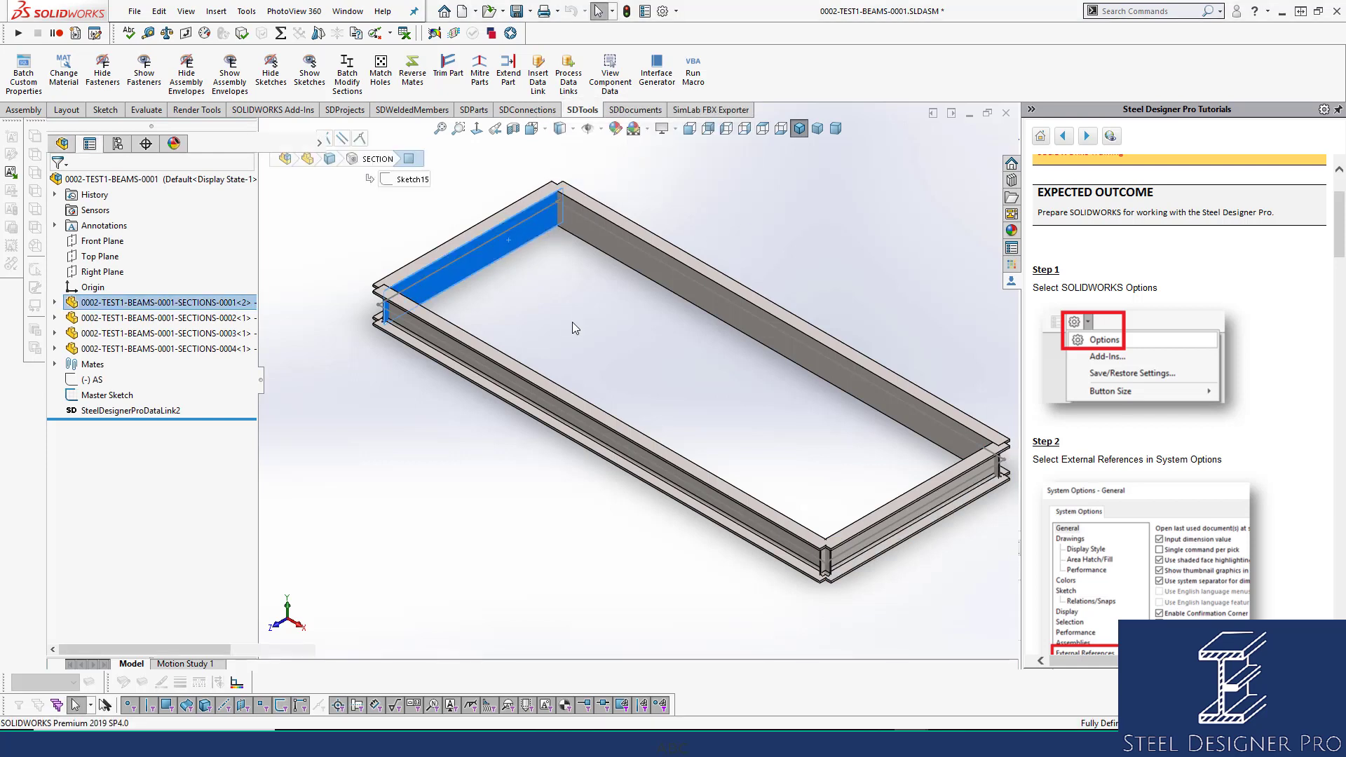
{"action": "left_click_drag", "start_coordinate": [313, 314], "coordinate": [316, 262]}
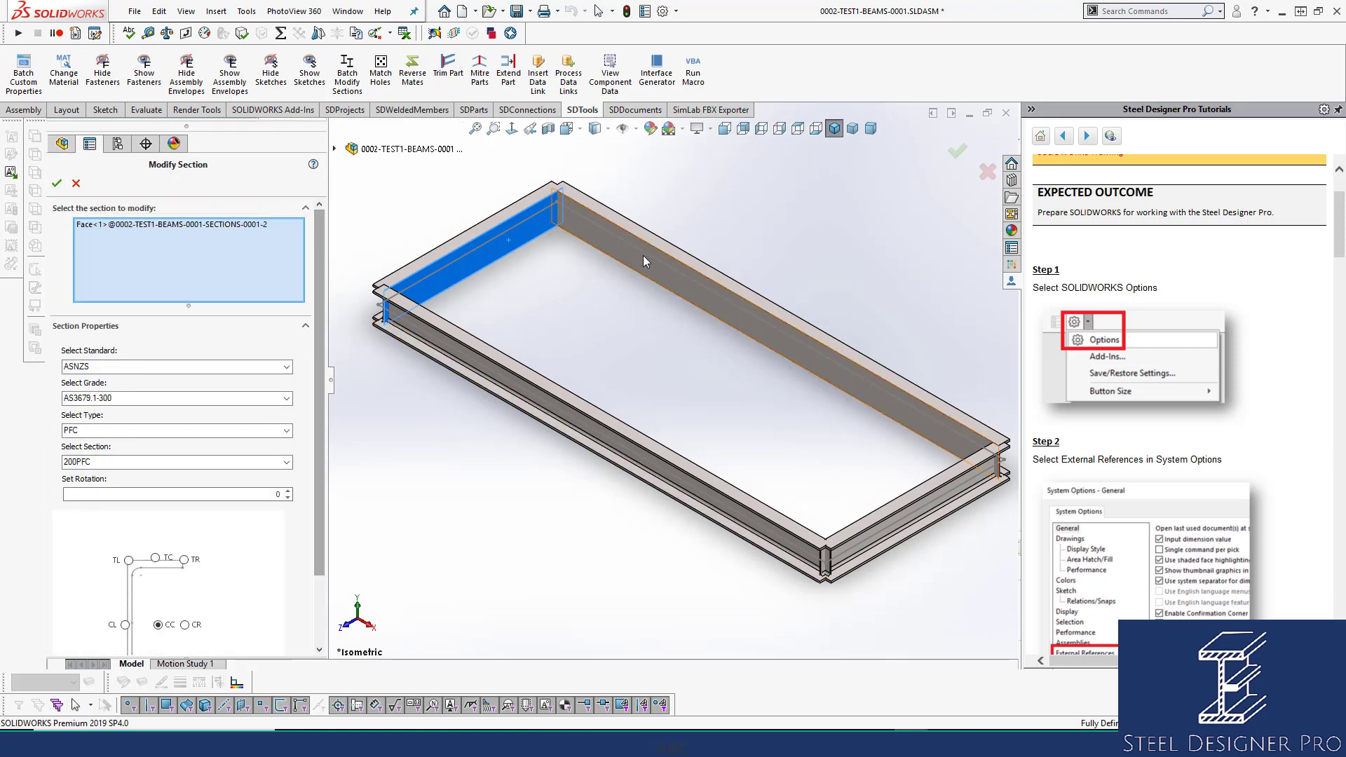
{"action": "left_click", "coordinate": [559, 396]}
{"action": "left_click", "coordinate": [893, 497]}
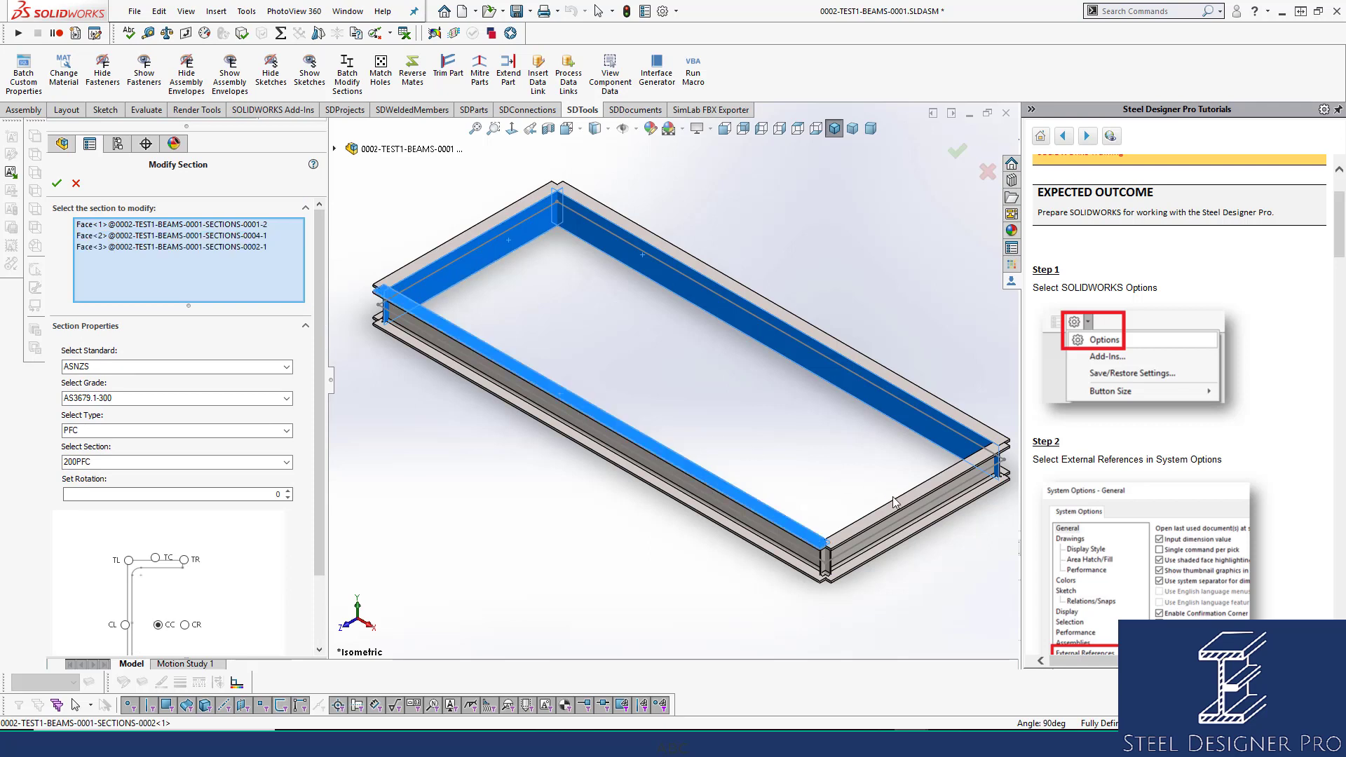
{"action": "left_click", "coordinate": [867, 523]}
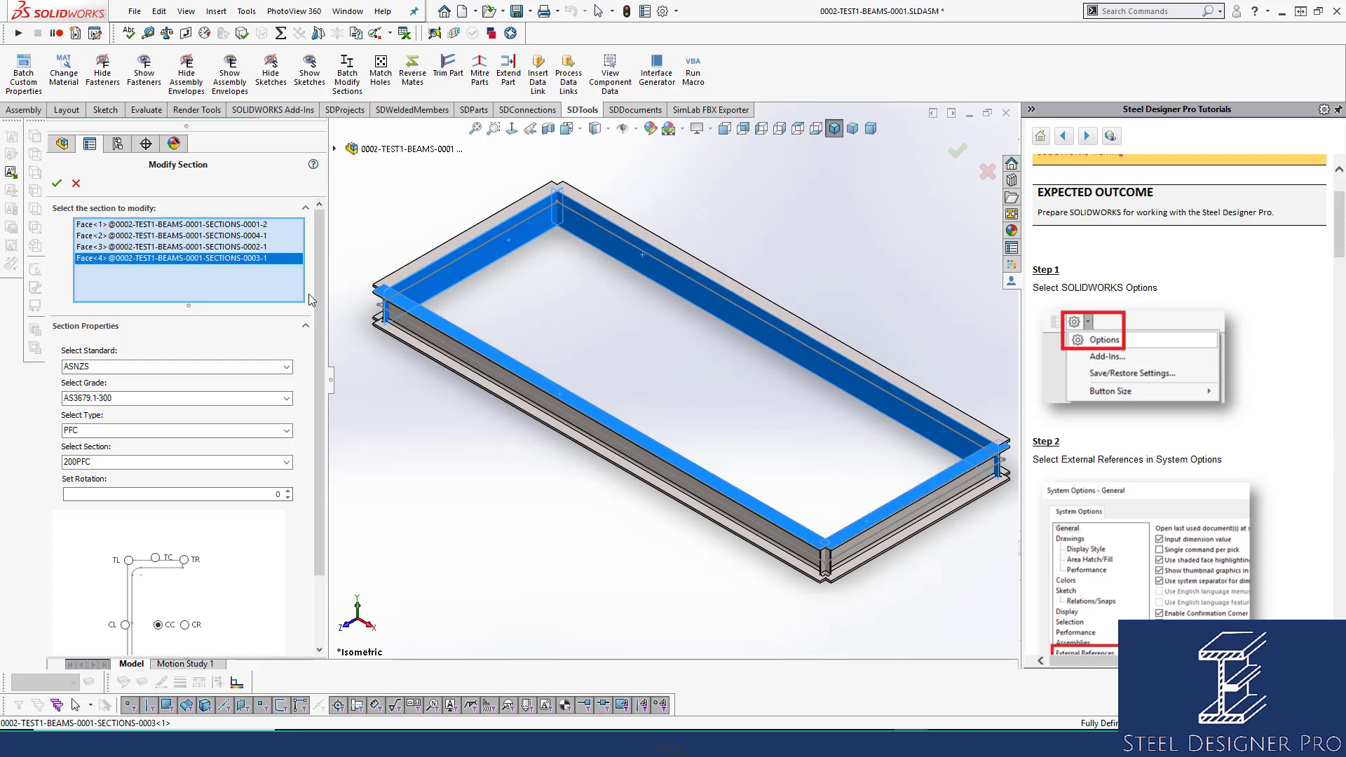
{"action": "scroll", "coordinate": [313, 274], "scroll_direction": "down", "scroll_amount": 3}
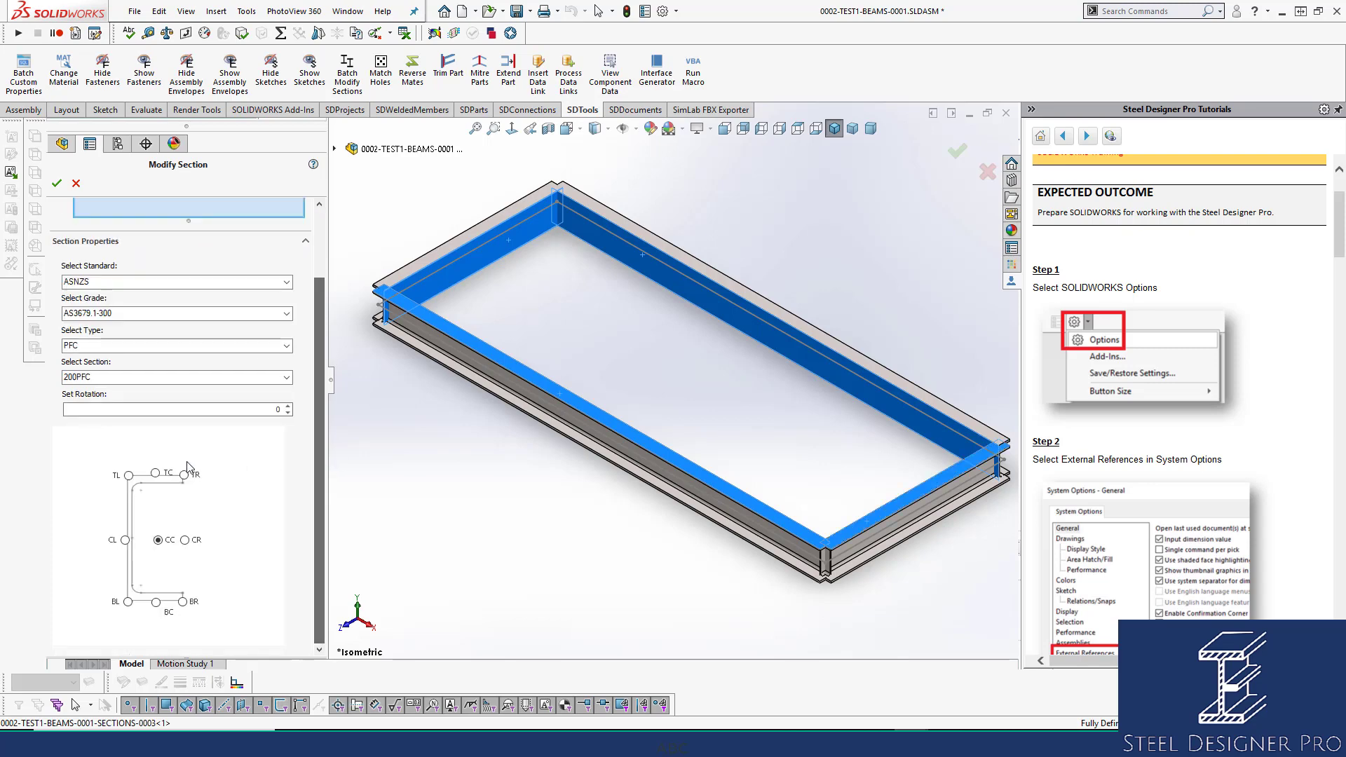
{"action": "left_click", "coordinate": [128, 476]}
{"action": "left_click", "coordinate": [57, 183]}
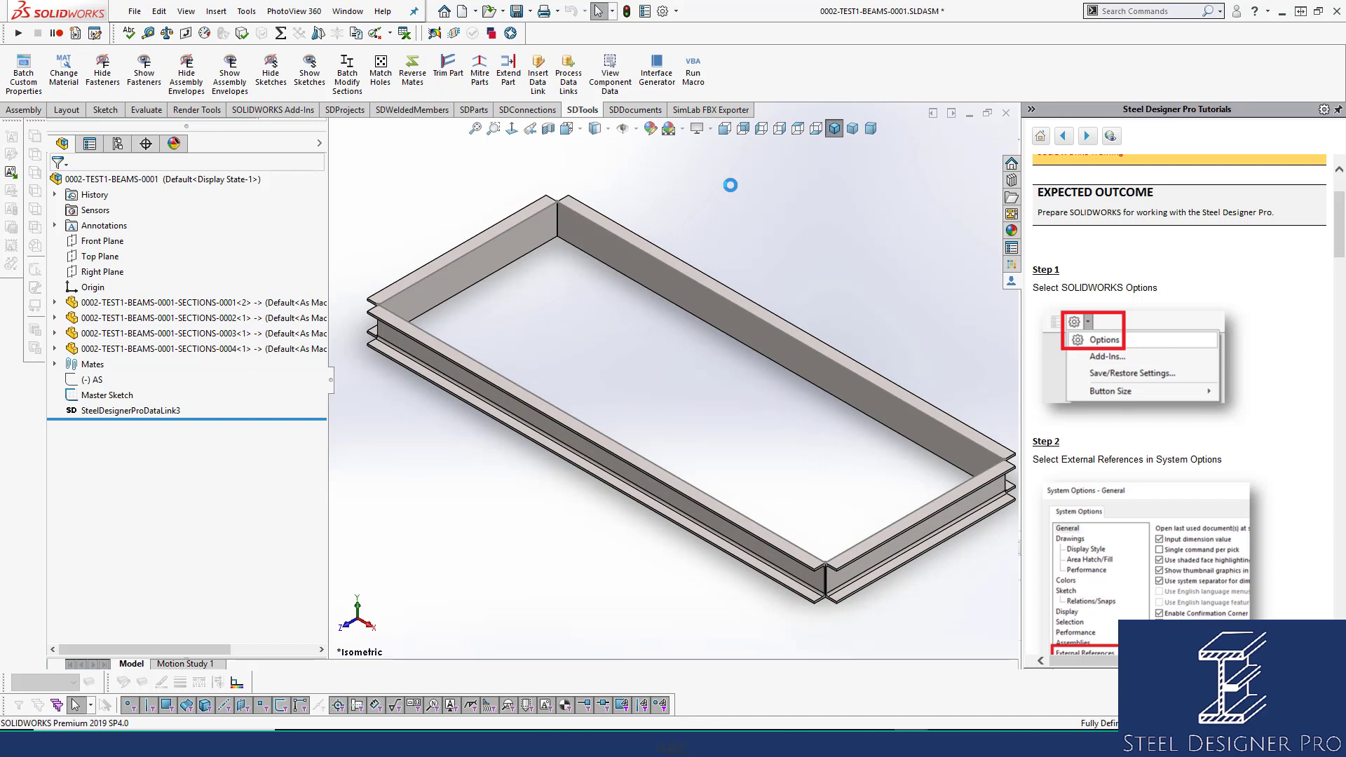
{"action": "key", "text": "ctrl+s"}
Change the section anchor of all four channels to top-right and save the assembly.
{"action": "left_click", "coordinate": [637, 256]}
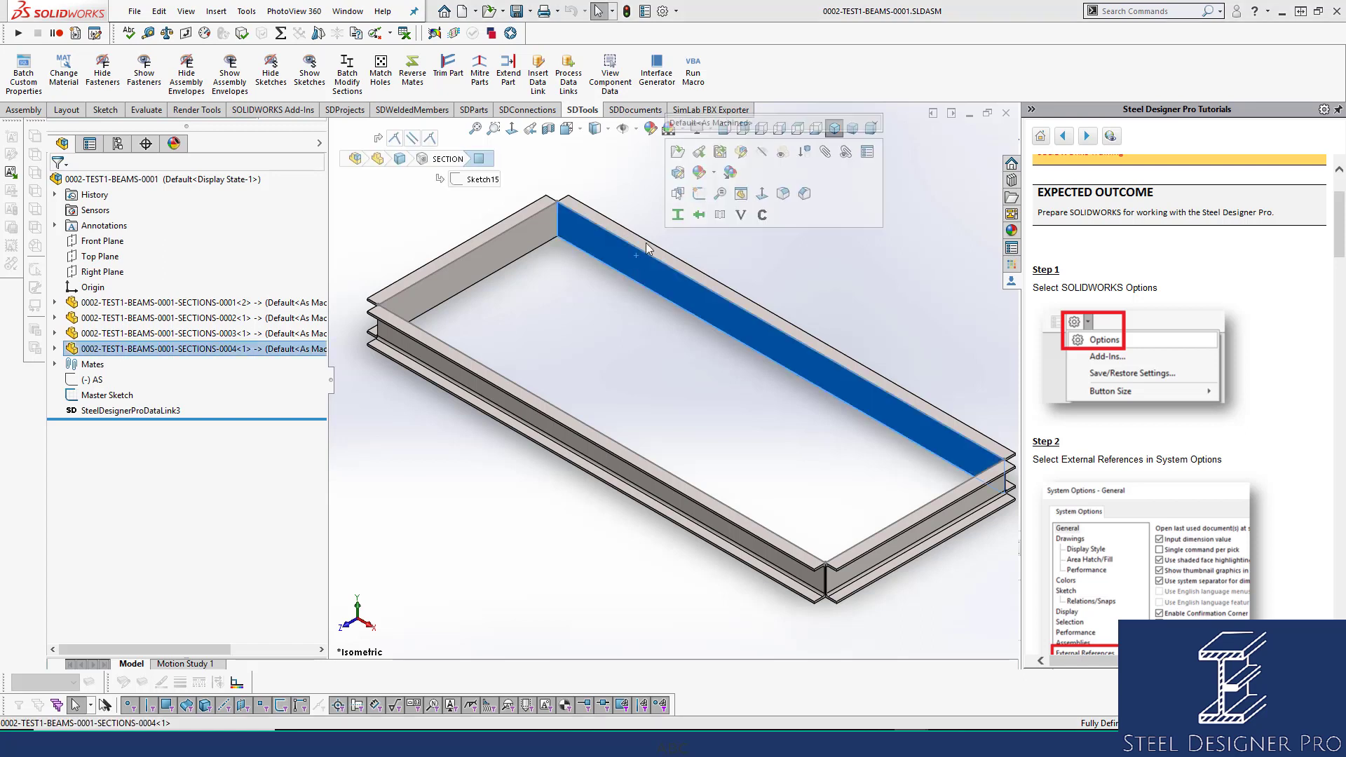
{"action": "left_click", "coordinate": [676, 215]}
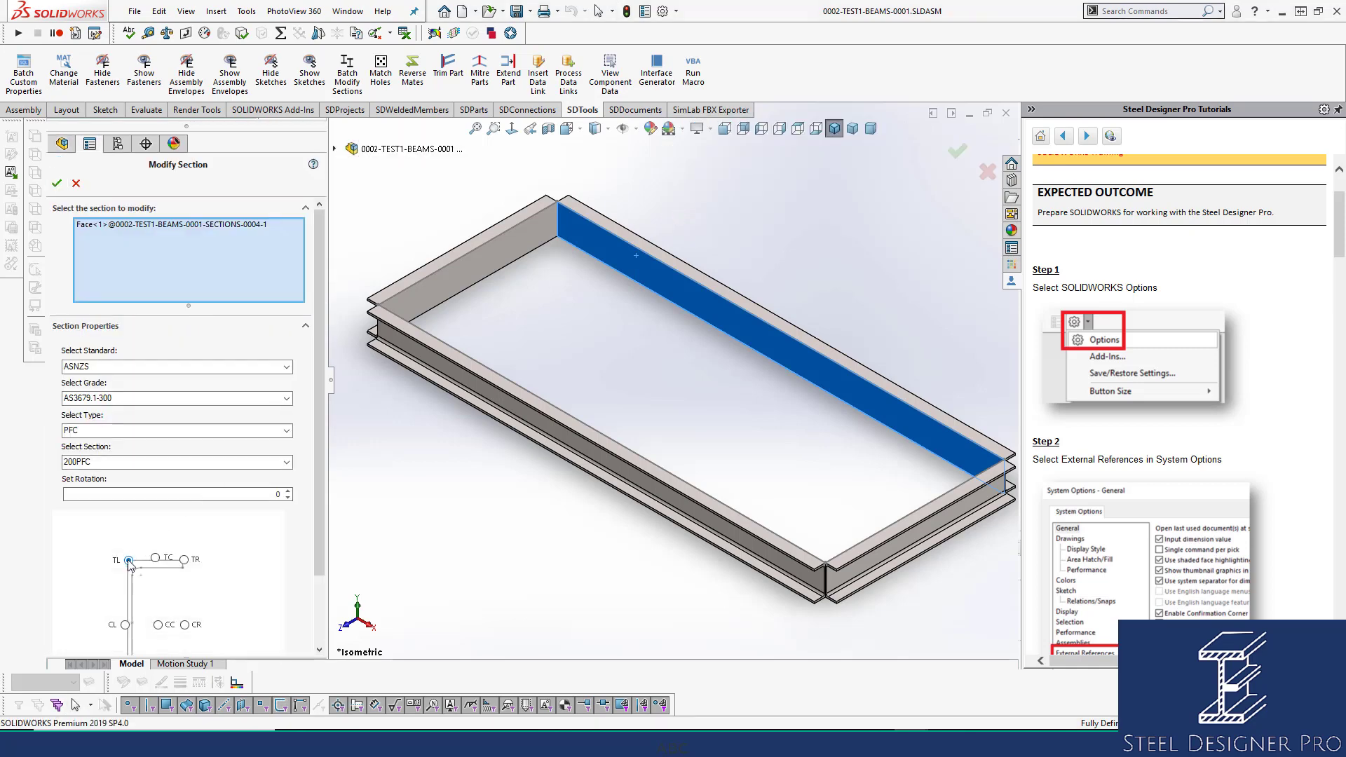
{"action": "left_click", "coordinate": [435, 280]}
{"action": "left_click", "coordinate": [489, 391]}
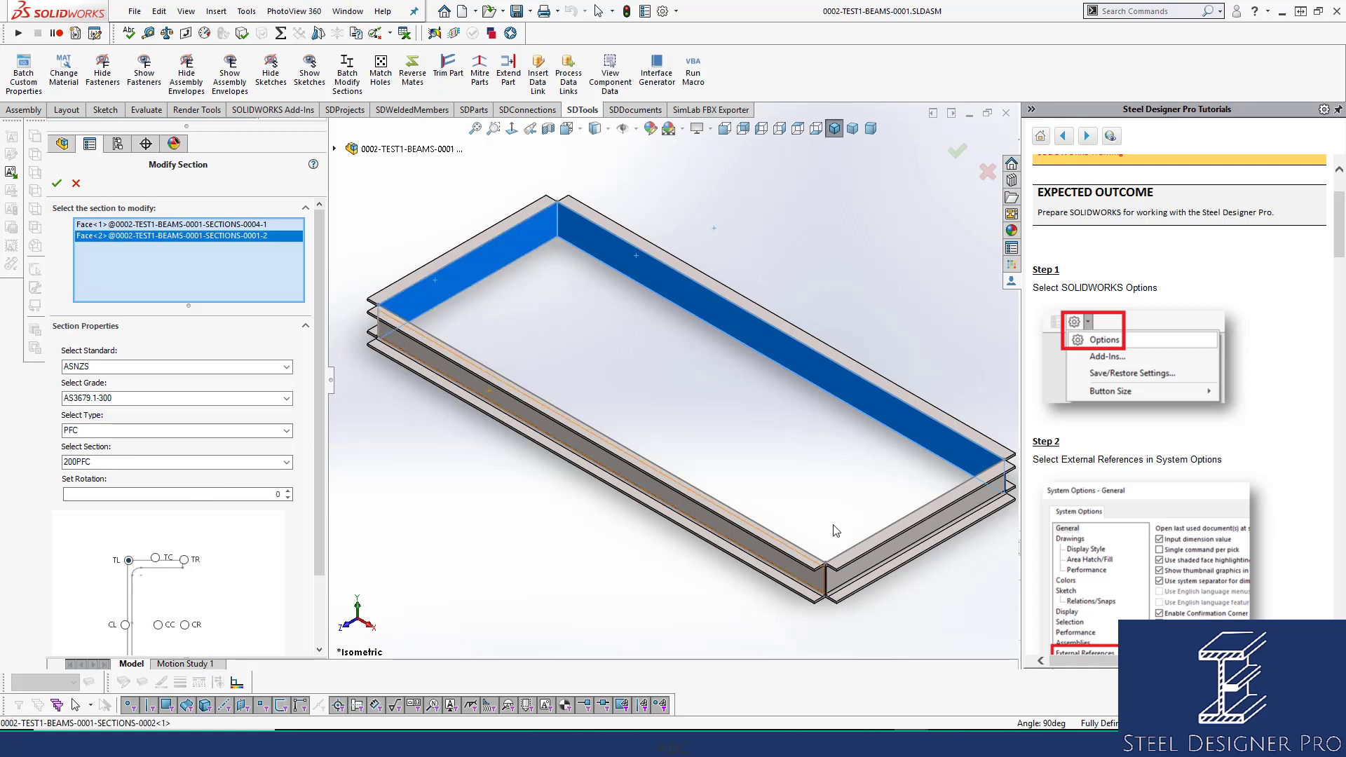
{"action": "left_click", "coordinate": [923, 540]}
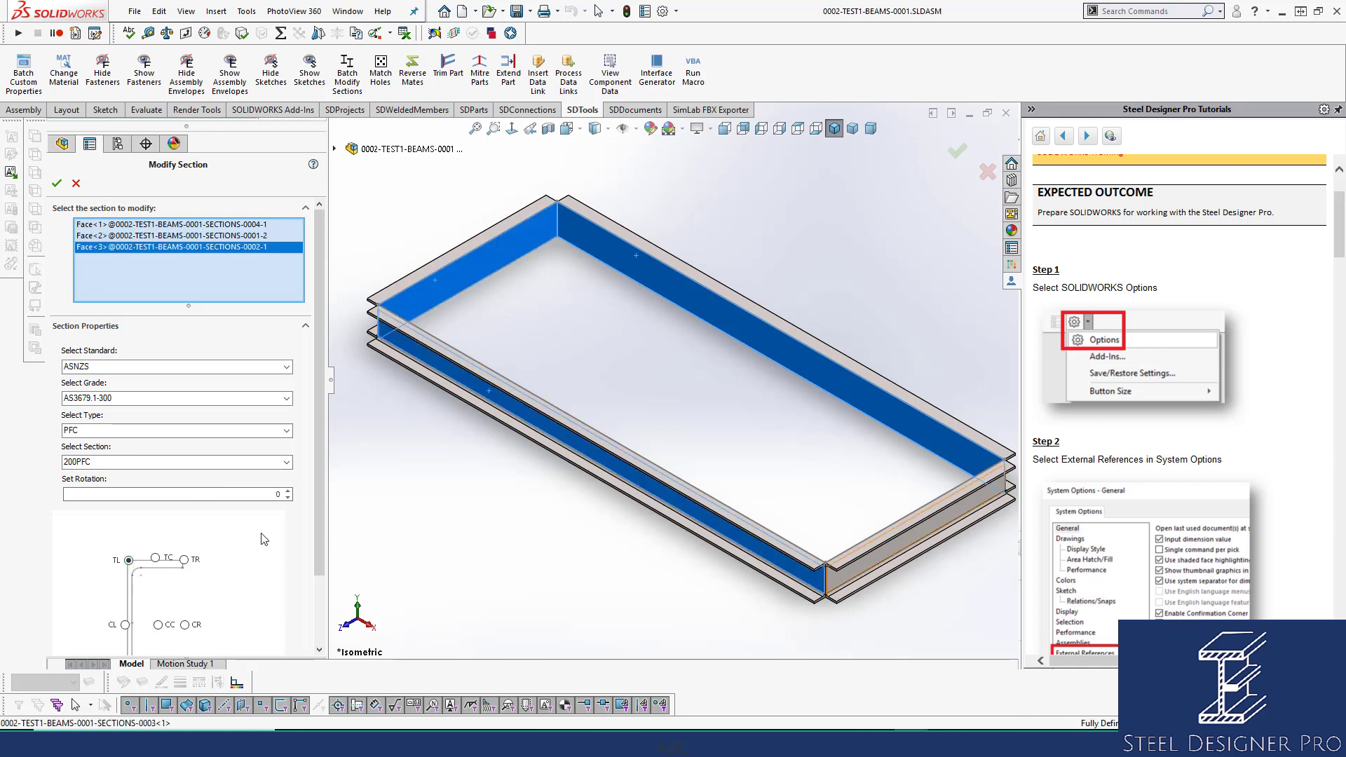
{"action": "left_click", "coordinate": [185, 561]}
{"action": "left_click", "coordinate": [57, 183]}
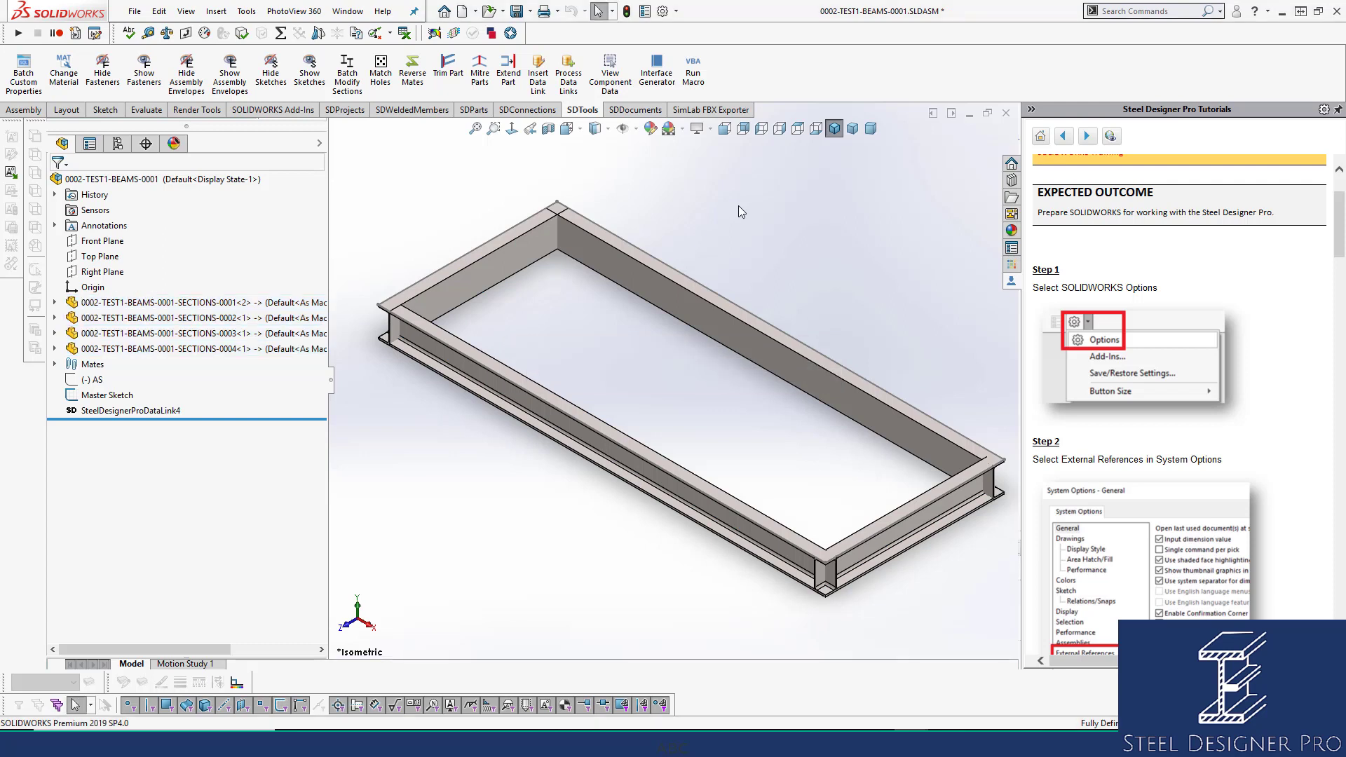
{"action": "key", "text": "ctrl+s"}
Trim the left end beam against the far beam's face.
{"action": "left_click", "coordinate": [459, 75]}
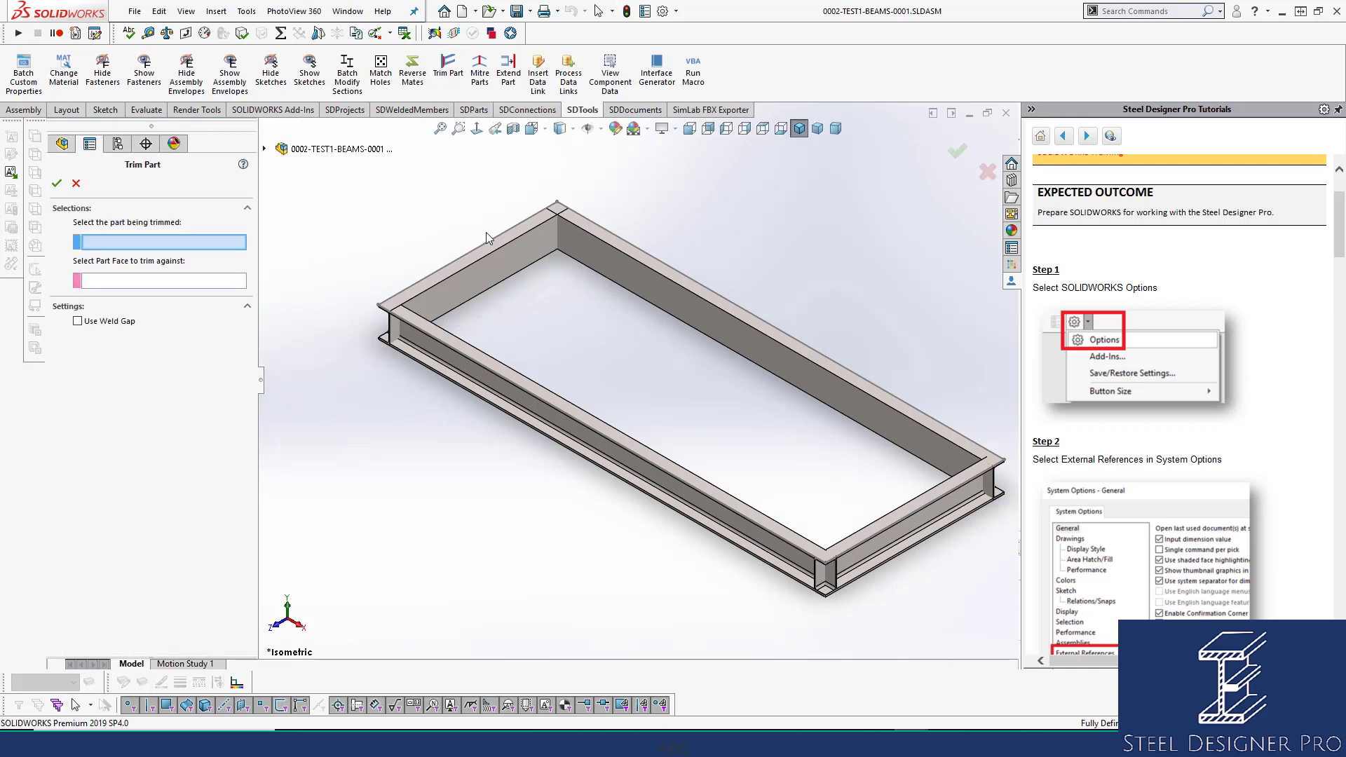
{"action": "left_click", "coordinate": [465, 275]}
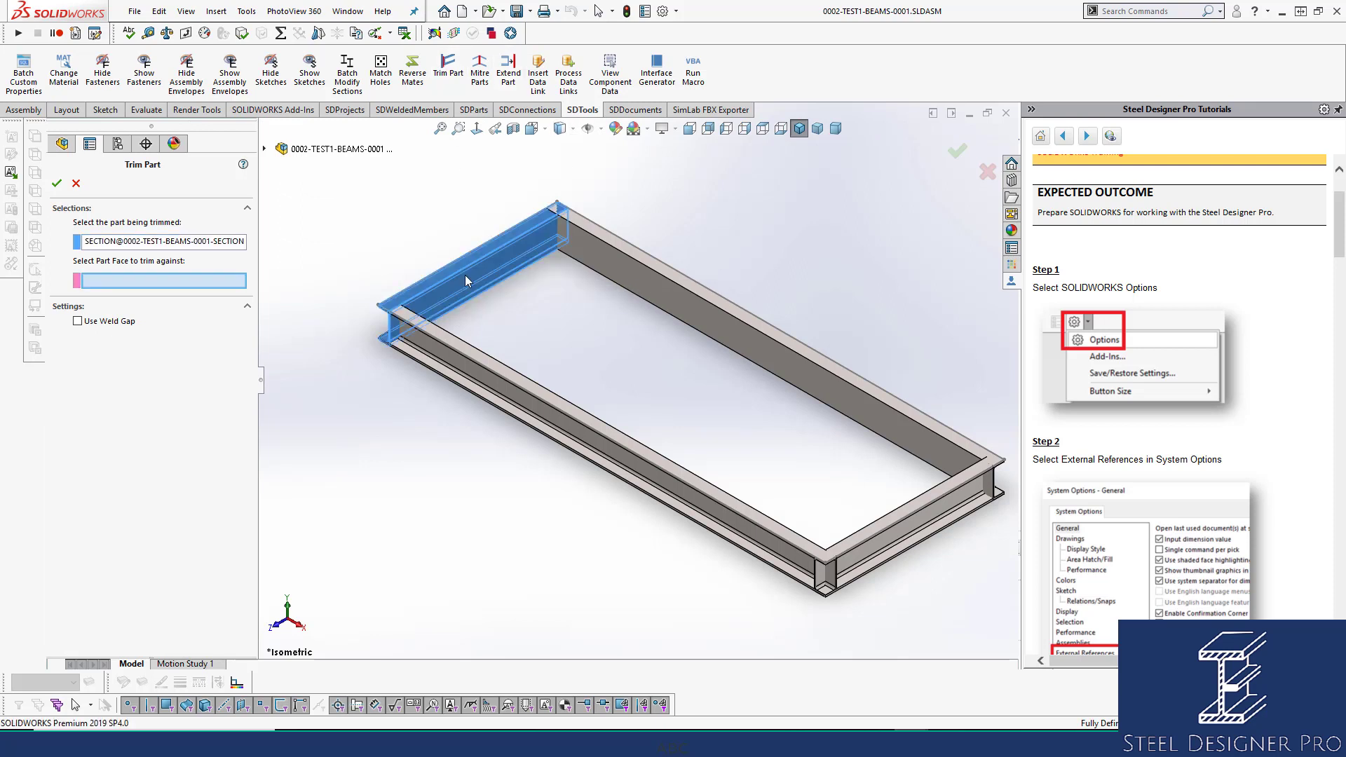
{"action": "left_click", "coordinate": [606, 256]}
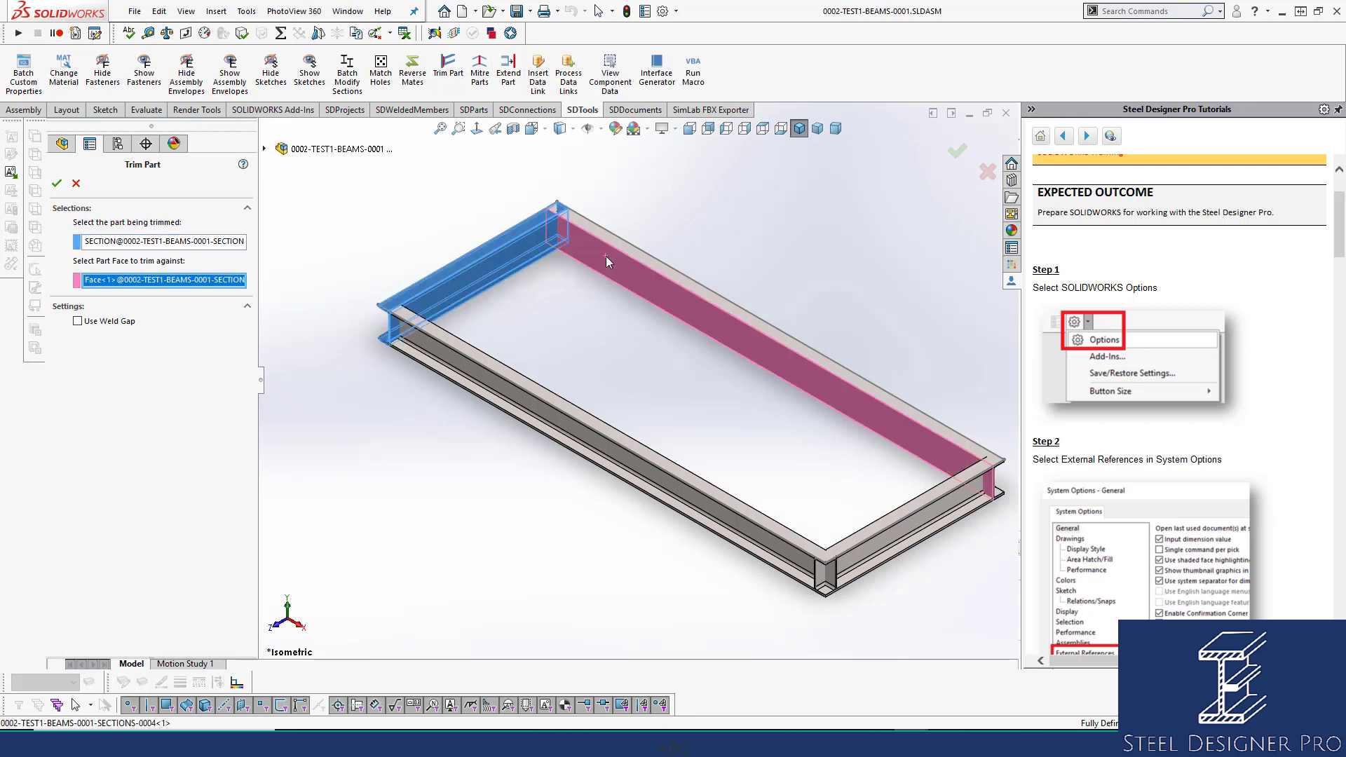
{"action": "left_click", "coordinate": [57, 185]}
Trim the top beam against the vertical post's face.
{"action": "middle_click_drag", "start_coordinate": [476, 285], "coordinate": [397, 314]}
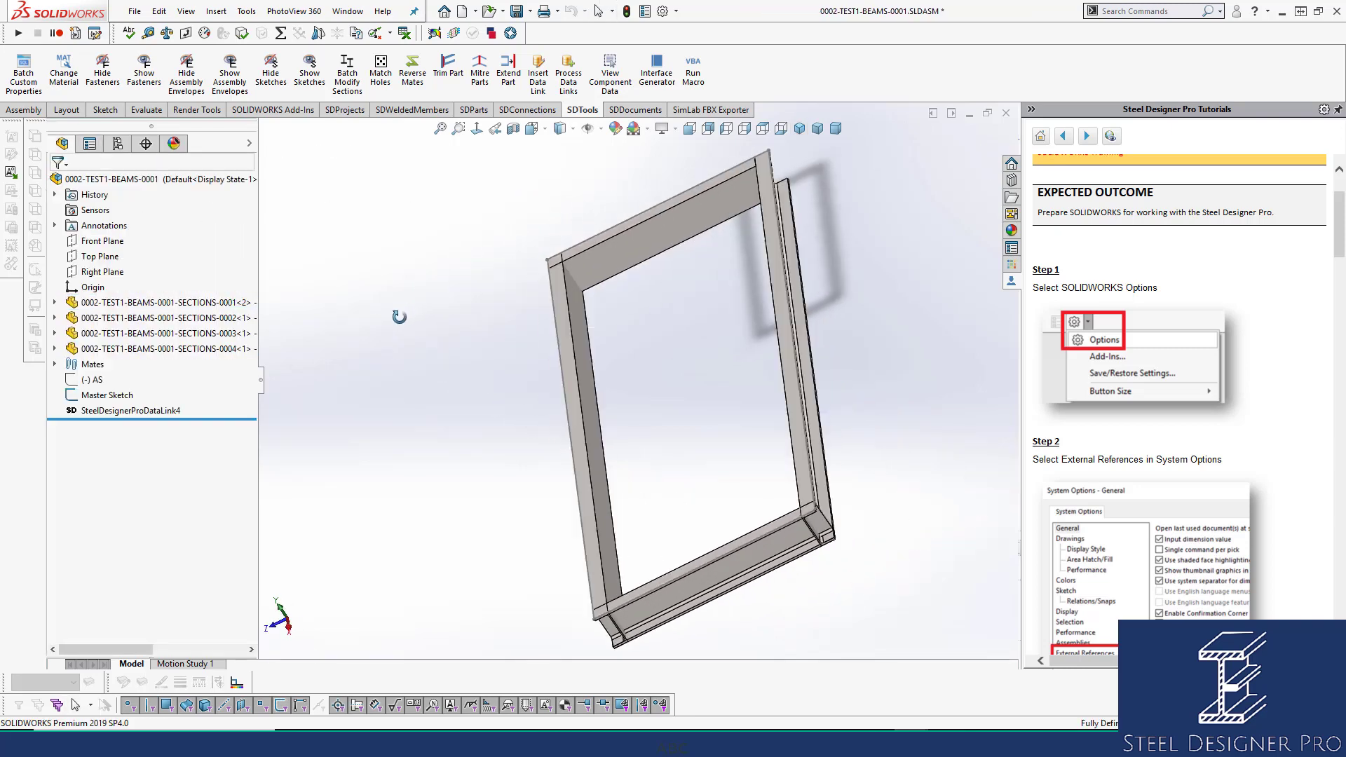
{"action": "scroll", "coordinate": [601, 264], "scroll_direction": "down", "scroll_amount": 3}
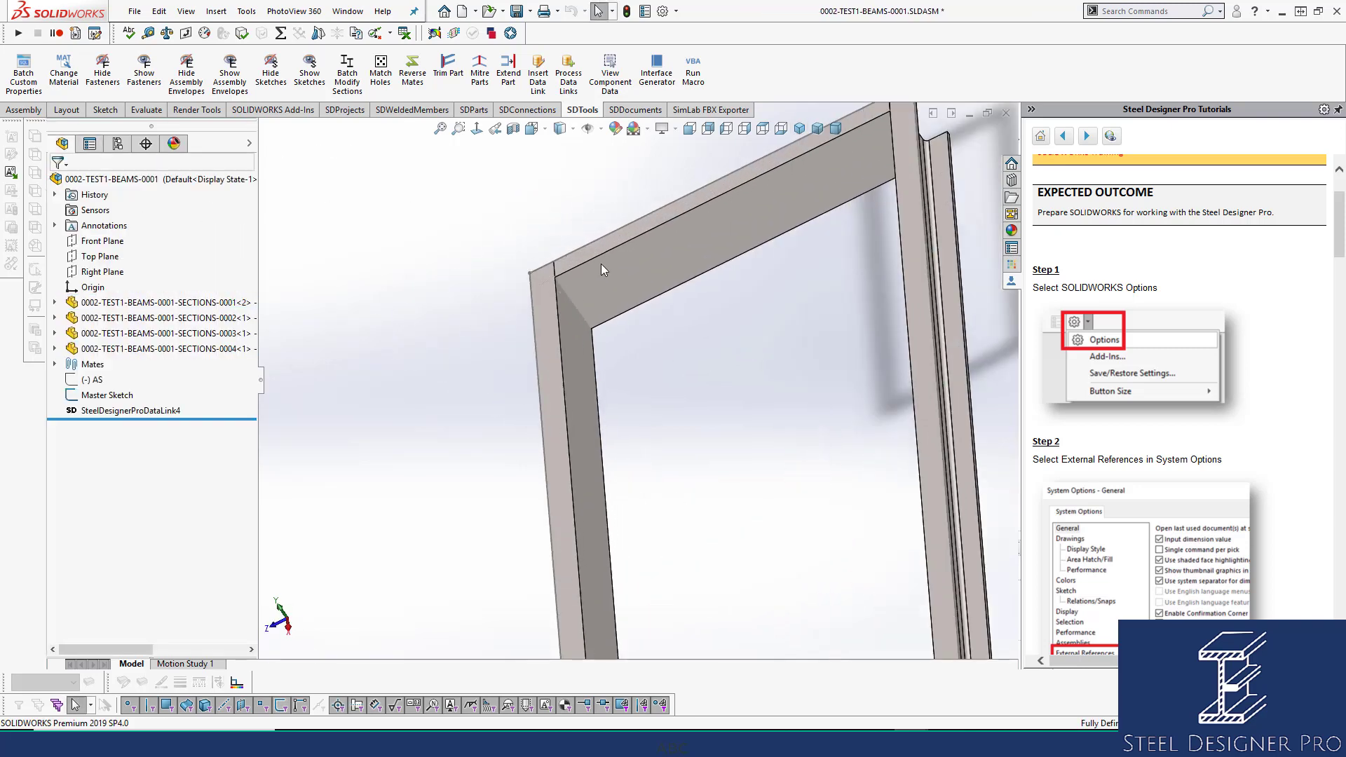
{"action": "left_click", "coordinate": [448, 70]}
{"action": "left_click", "coordinate": [650, 251]}
{"action": "left_click", "coordinate": [579, 366]}
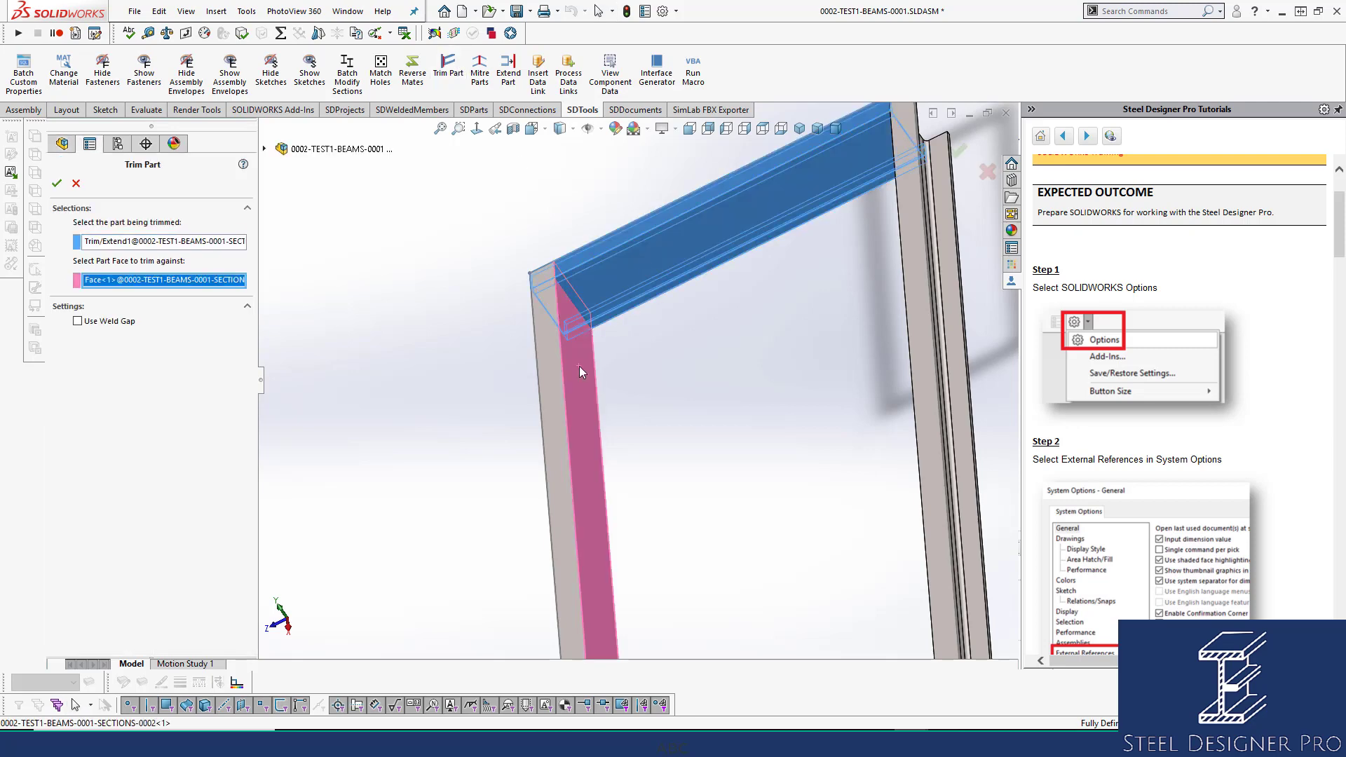
{"action": "left_click", "coordinate": [57, 183]}
Trim the sloping beam at the frame's right corner against the left beam's face.
{"action": "left_click", "coordinate": [791, 492]}
{"action": "scroll", "coordinate": [779, 509], "scroll_direction": "up", "scroll_amount": 5}
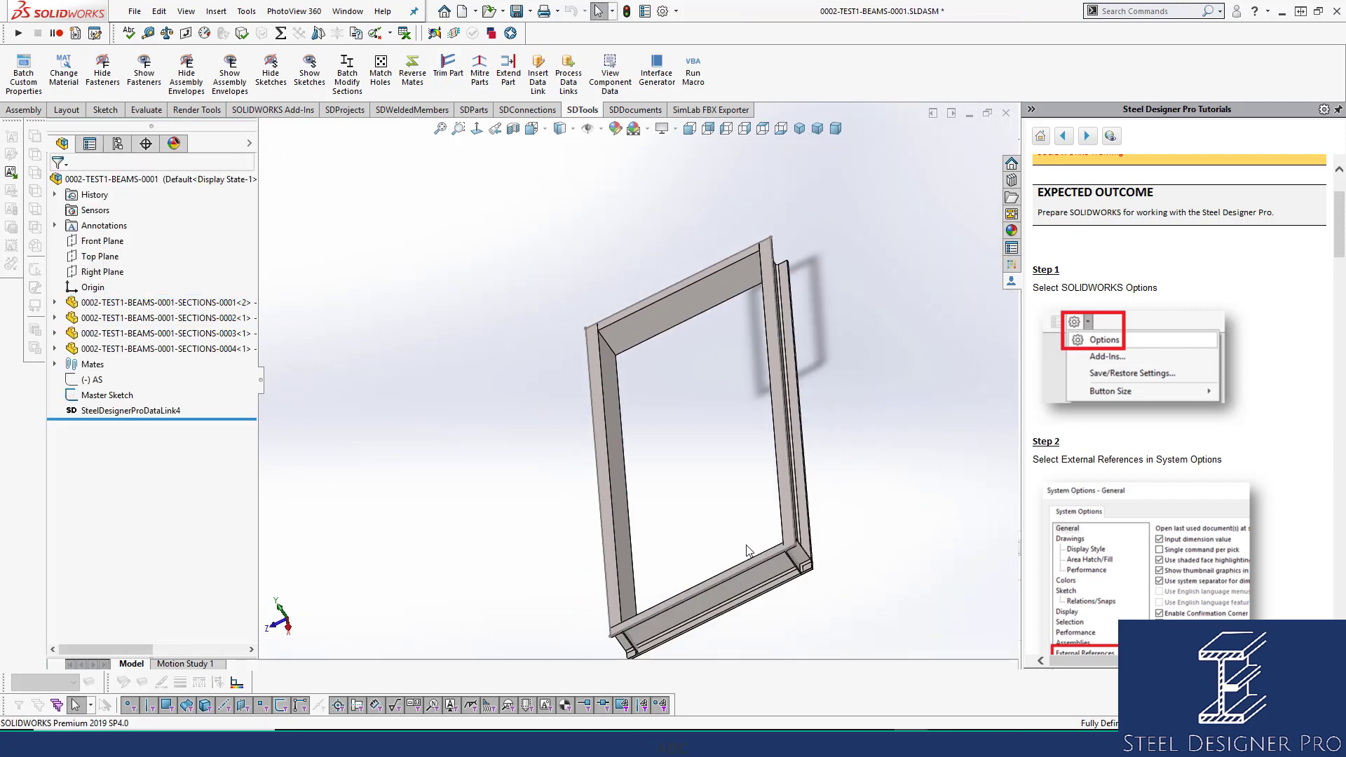
{"action": "scroll", "coordinate": [671, 447], "scroll_direction": "down", "scroll_amount": 3}
{"action": "middle_click_drag", "start_coordinate": [673, 397], "coordinate": [773, 371]}
{"action": "scroll", "coordinate": [774, 370], "scroll_direction": "down", "scroll_amount": 3}
{"action": "scroll", "coordinate": [936, 331], "scroll_direction": "up", "scroll_amount": 3}
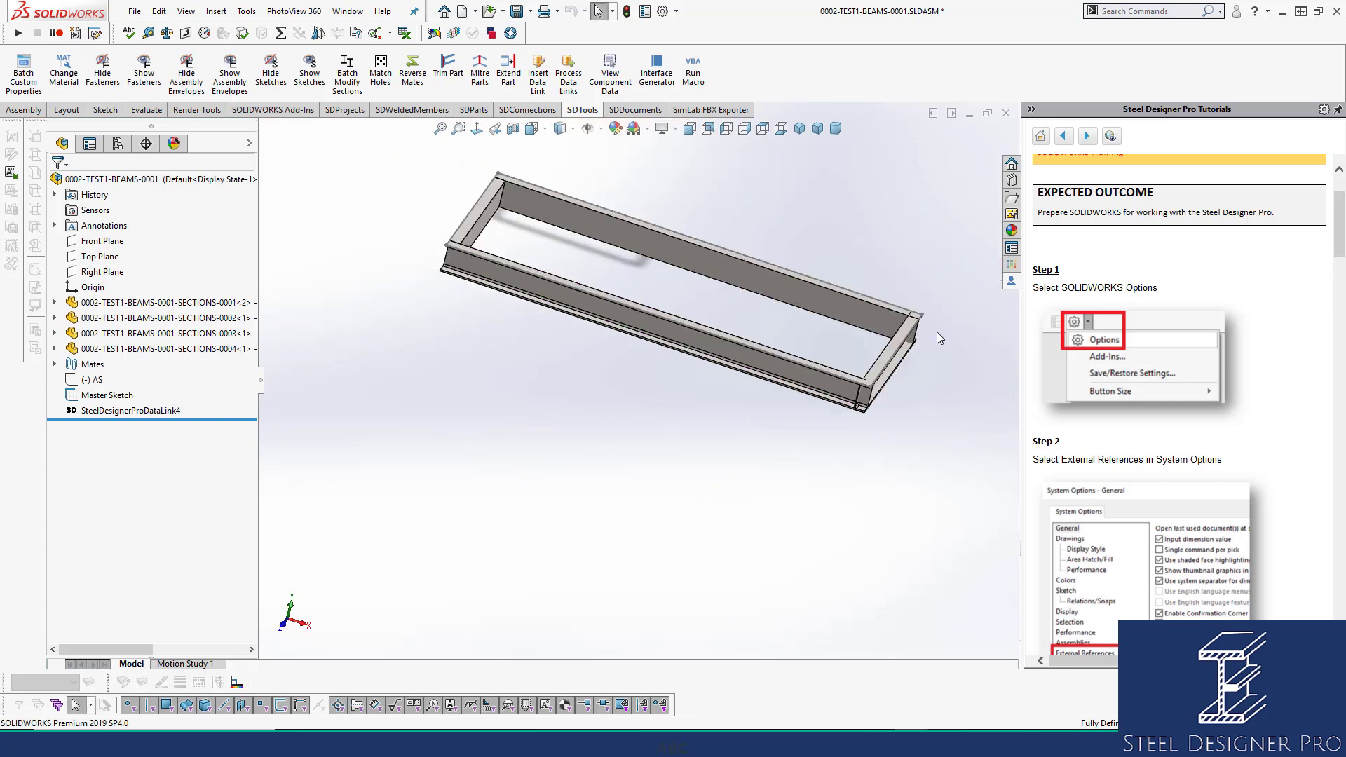
{"action": "scroll", "coordinate": [936, 331], "scroll_direction": "down", "scroll_amount": 3}
{"action": "middle_click_drag", "start_coordinate": [737, 330], "coordinate": [887, 394]}
{"action": "scroll", "coordinate": [887, 394], "scroll_direction": "up", "scroll_amount": 3}
{"action": "scroll", "coordinate": [886, 394], "scroll_direction": "down", "scroll_amount": 3}
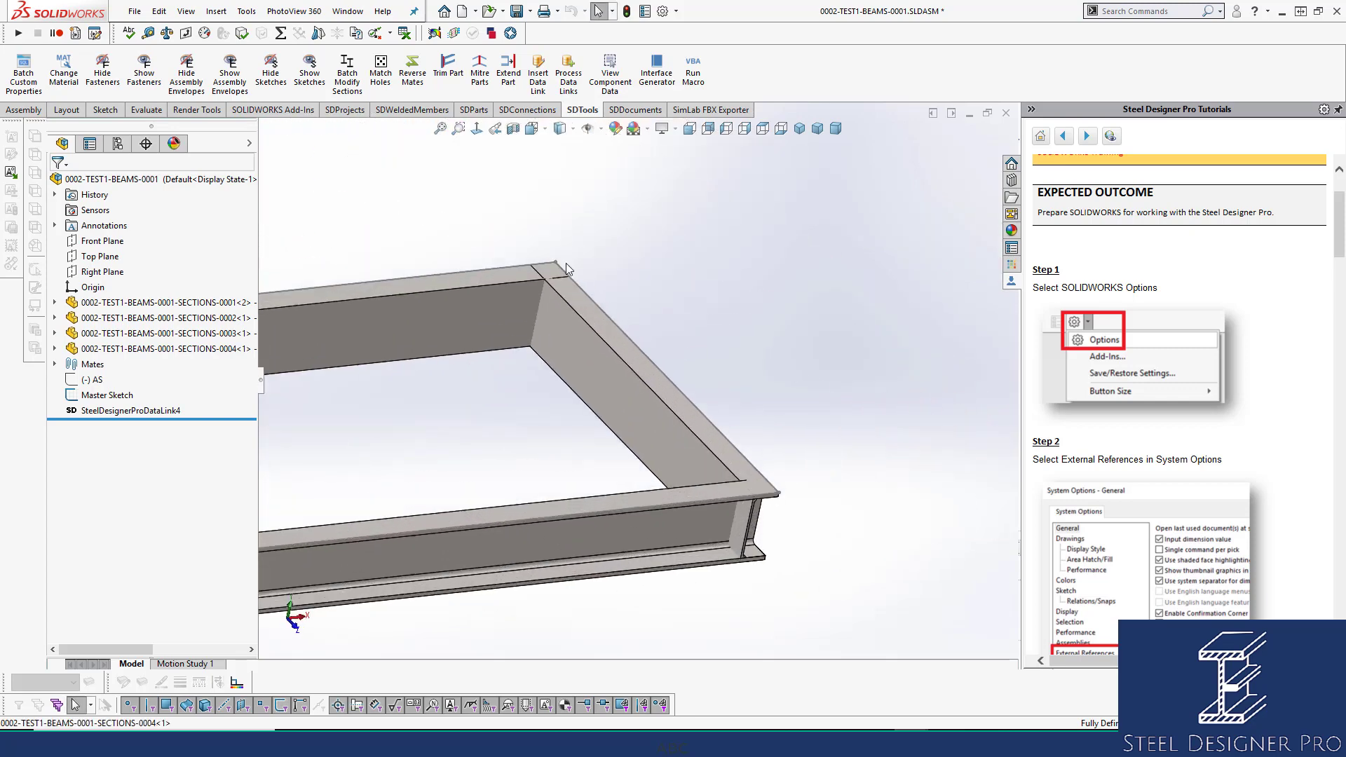
{"action": "left_click", "coordinate": [448, 65]}
{"action": "left_click", "coordinate": [566, 348]}
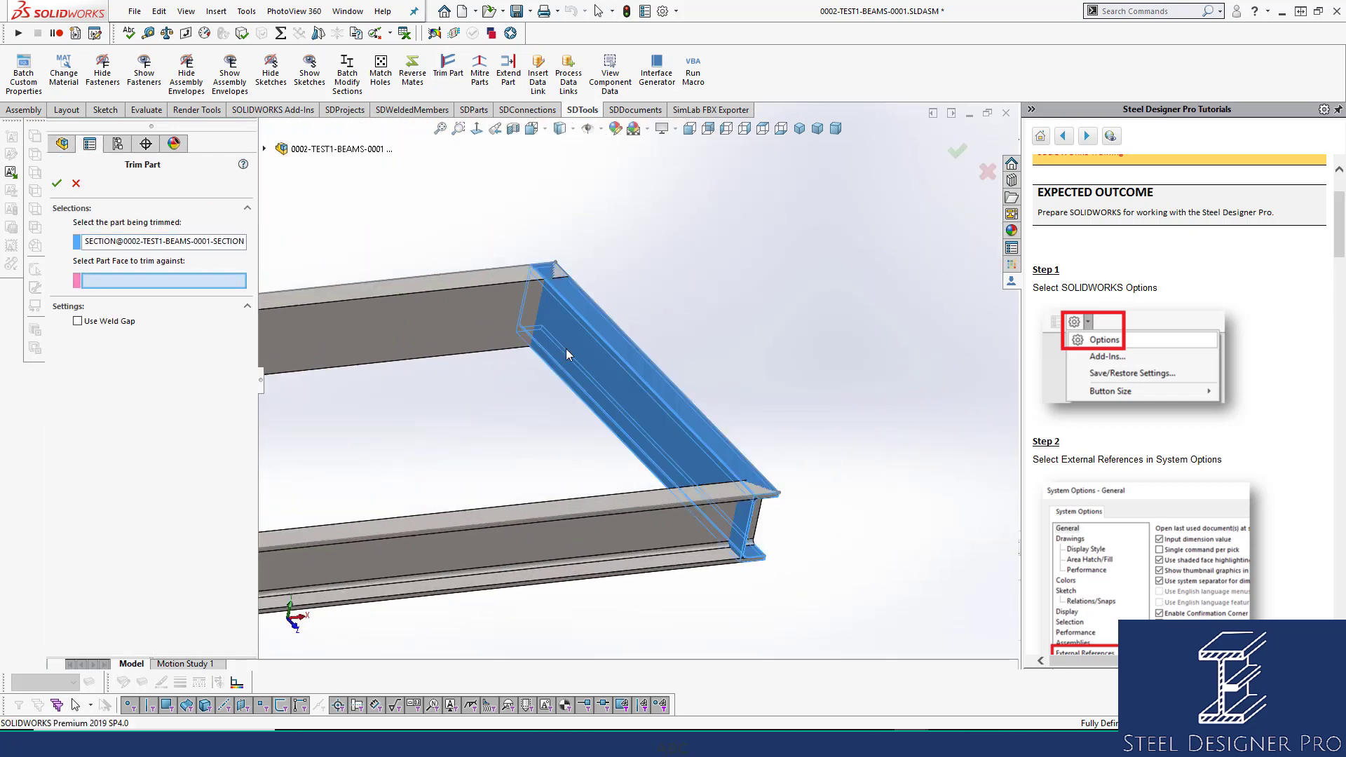
{"action": "left_click", "coordinate": [481, 308]}
{"action": "left_click", "coordinate": [57, 183]}
Trim the other sloping beam against the right post, return to isometric view, and save.
{"action": "middle_click_drag", "start_coordinate": [589, 378], "coordinate": [678, 445]}
{"action": "left_click", "coordinate": [448, 65]}
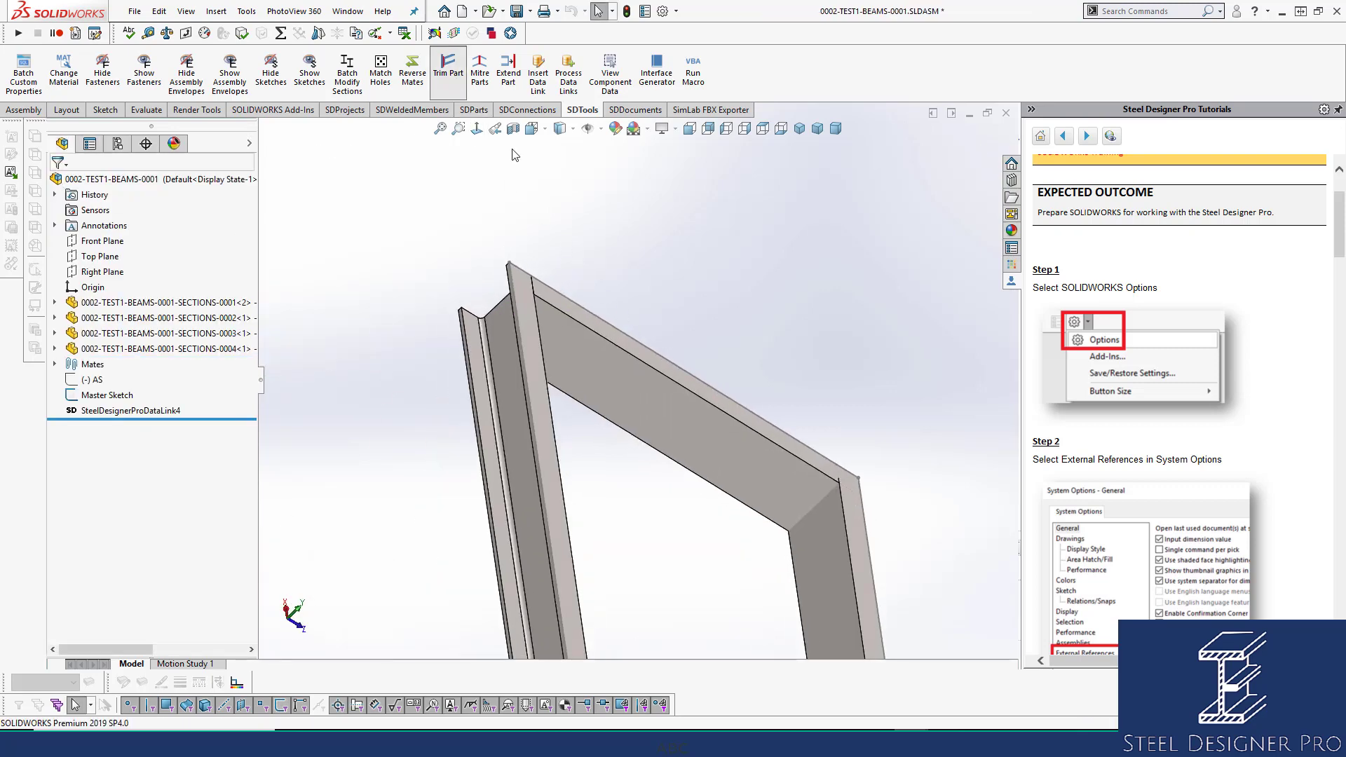
{"action": "left_click", "coordinate": [718, 439]}
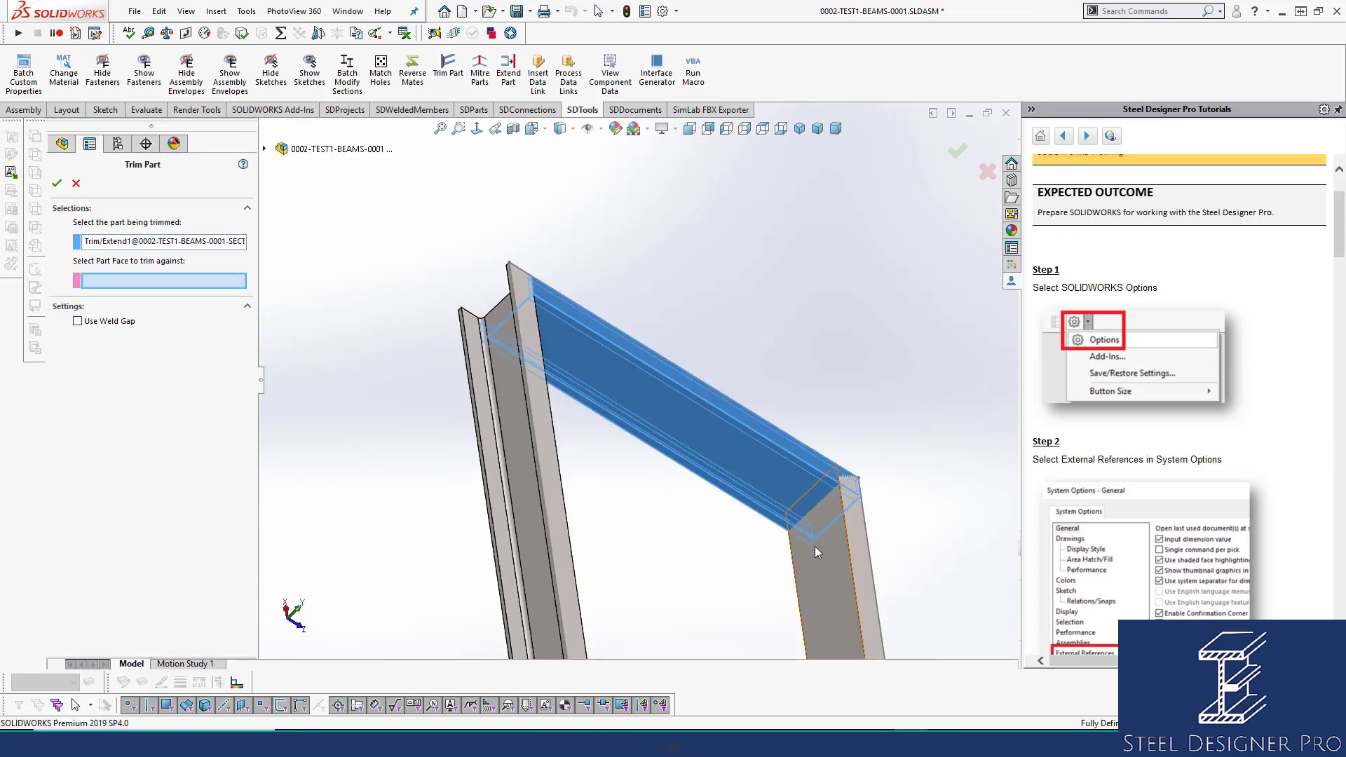
{"action": "left_click", "coordinate": [814, 546]}
{"action": "left_click", "coordinate": [958, 151]}
{"action": "left_click", "coordinate": [800, 127]}
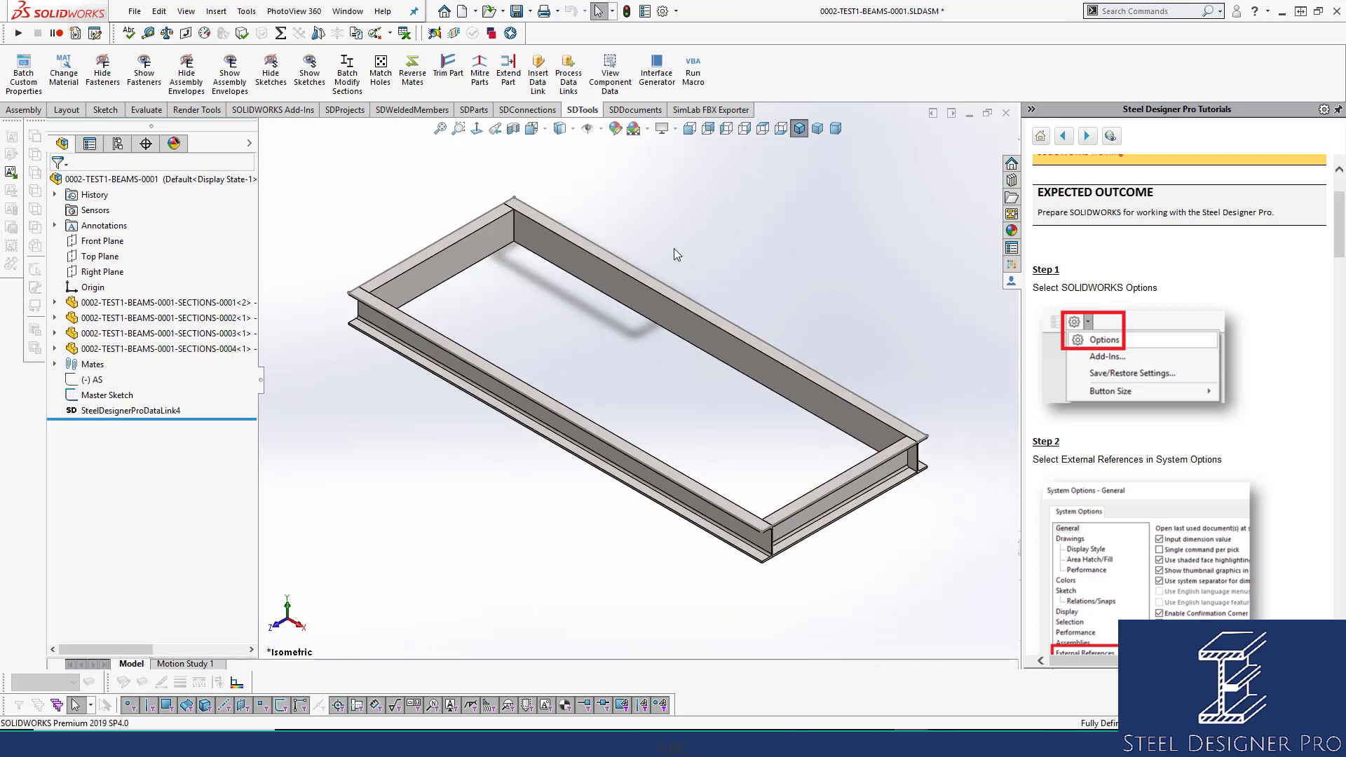
{"action": "key", "text": "ctrl+s"}
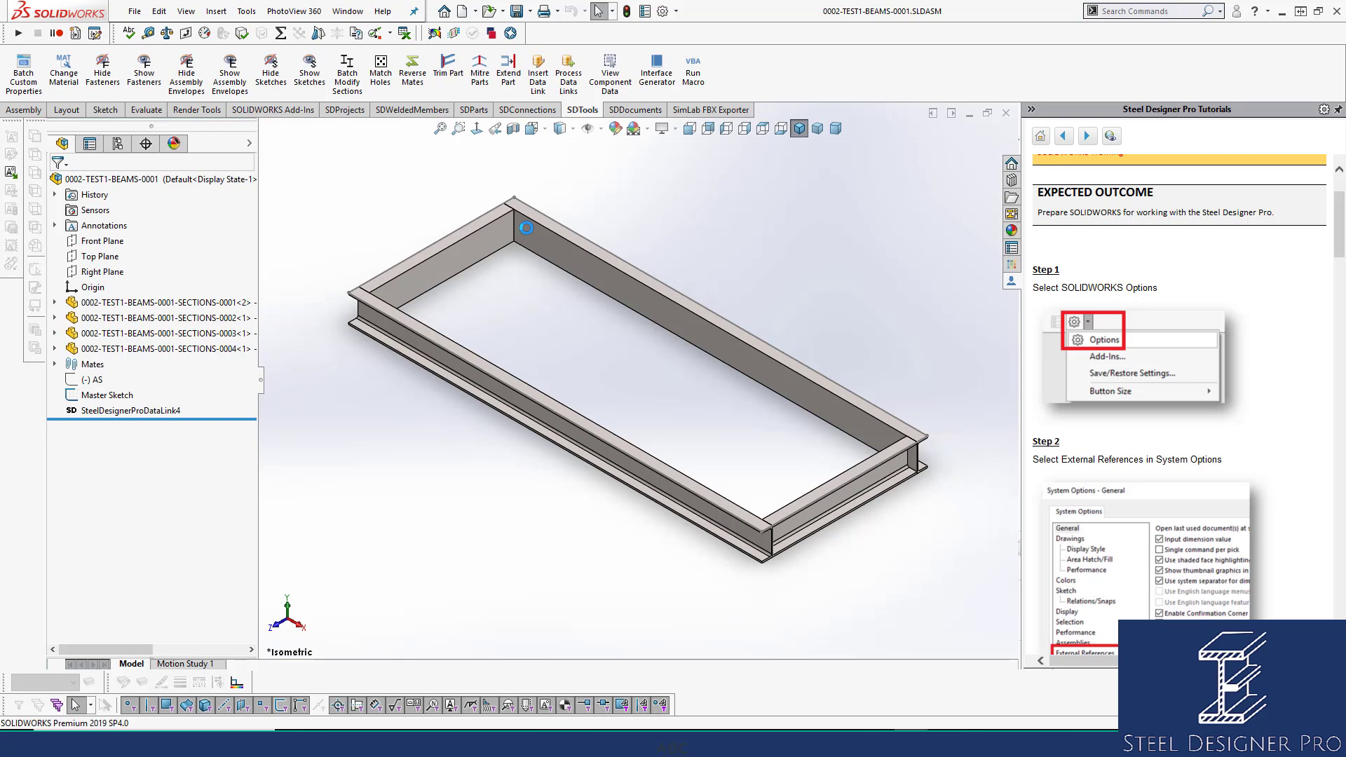
Open the SECTIONS-0001 beam as its own part and inspect Plane2, Plane3, Trim/Extend1 and Trim/Extend2.
{"action": "left_click", "coordinate": [487, 242]}
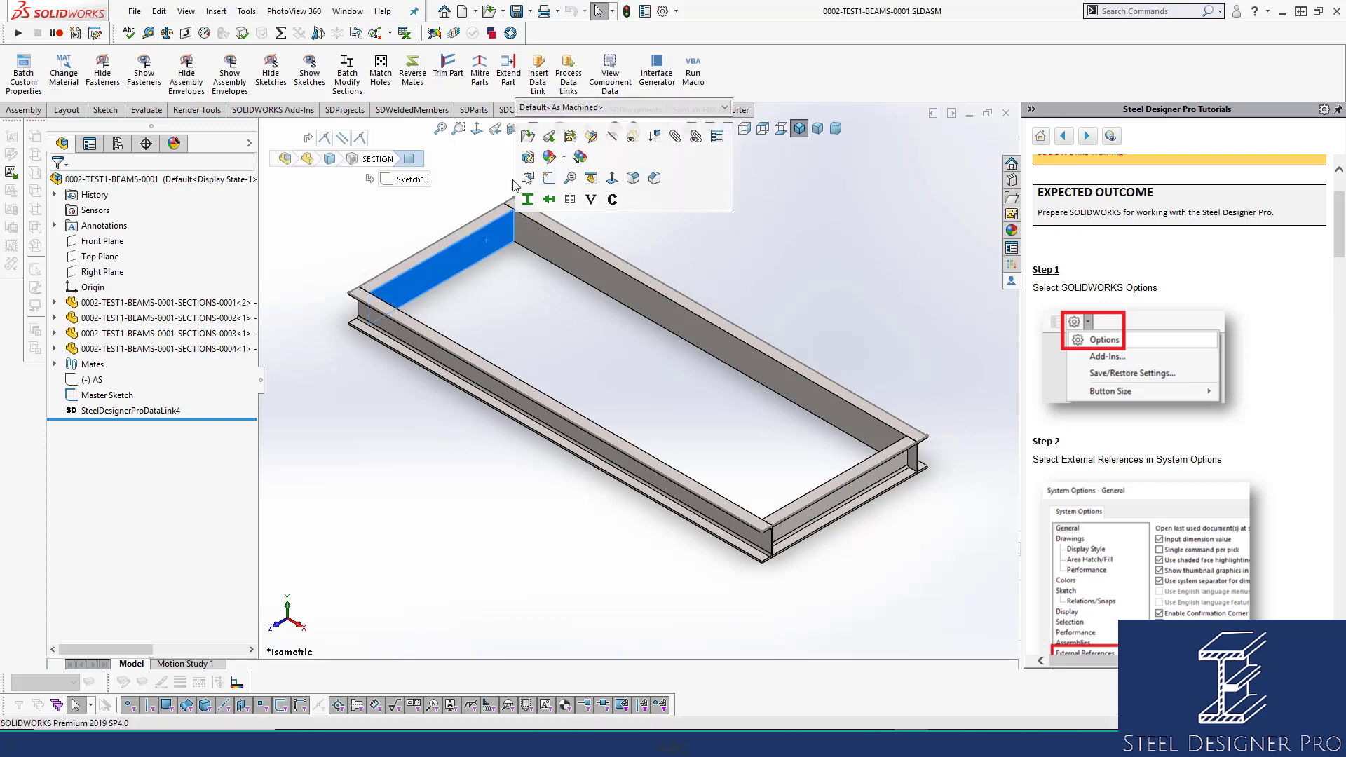
{"action": "left_click", "coordinate": [532, 139]}
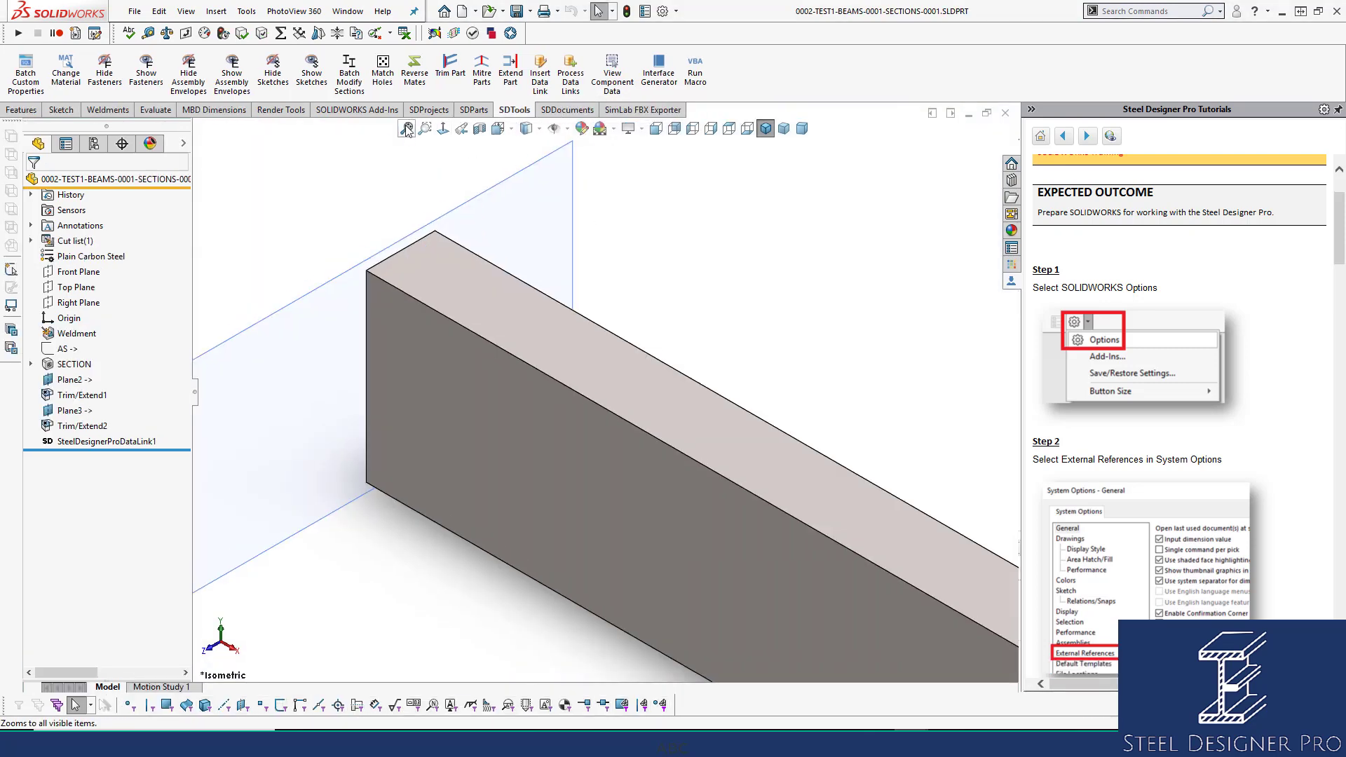
{"action": "left_click", "coordinate": [406, 129]}
{"action": "left_click", "coordinate": [74, 382]}
{"action": "left_click", "coordinate": [78, 412], "text": "ctrl"}
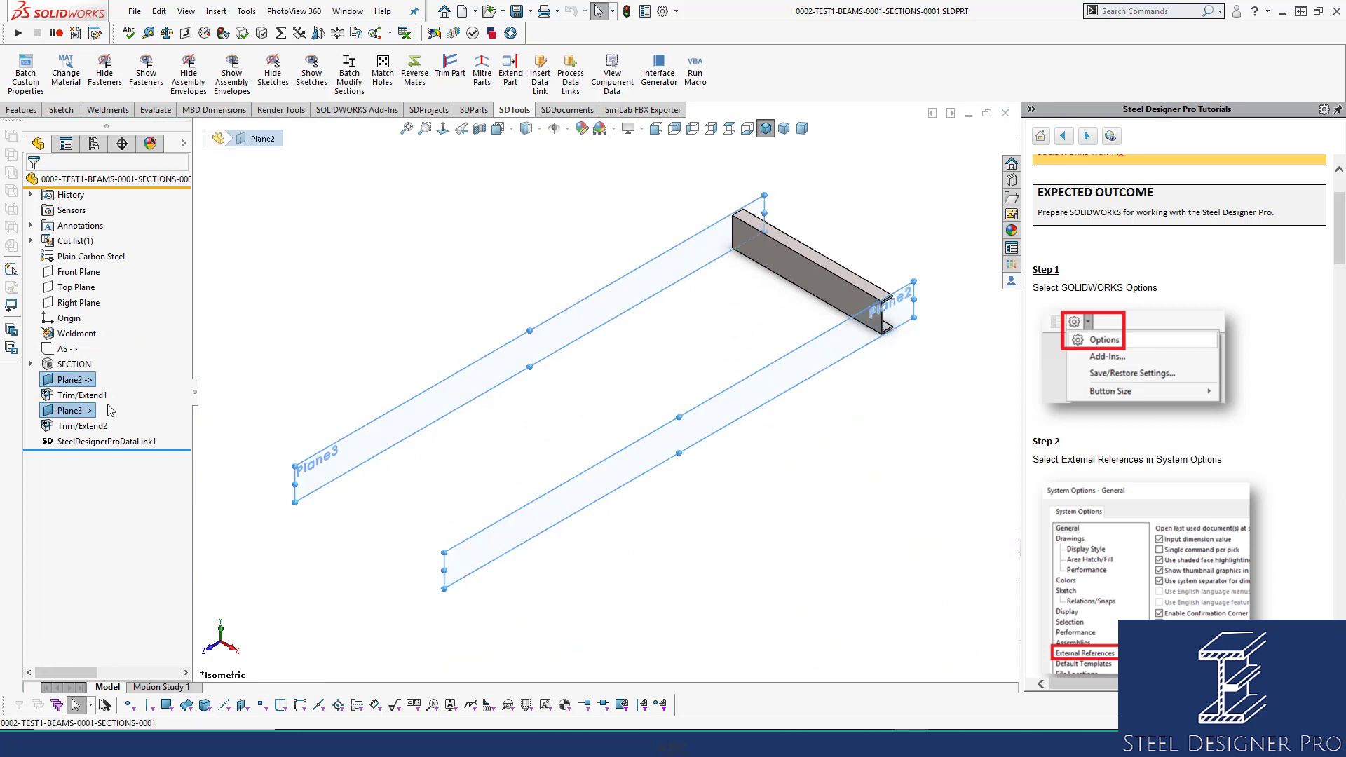
{"action": "left_click", "coordinate": [86, 395]}
{"action": "left_click", "coordinate": [77, 430]}
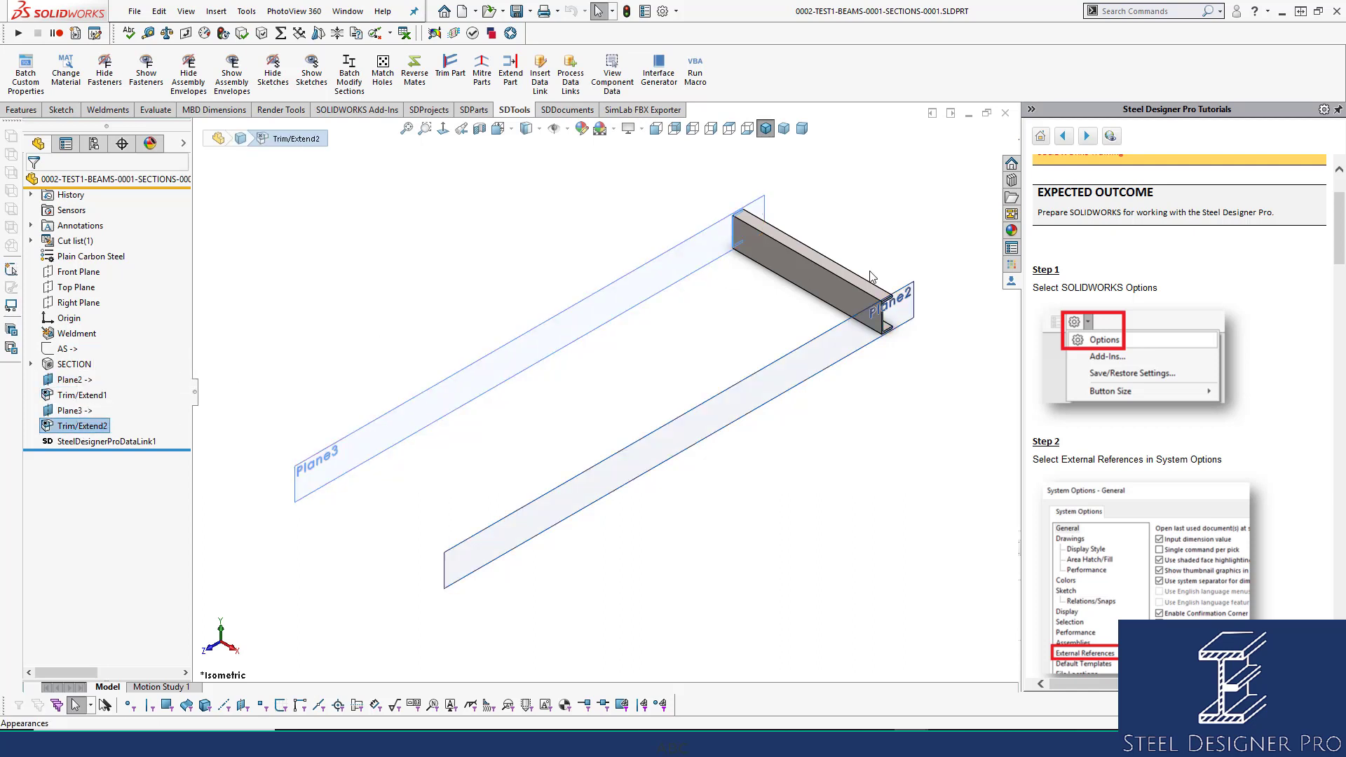
{"action": "left_click", "coordinate": [900, 210]}
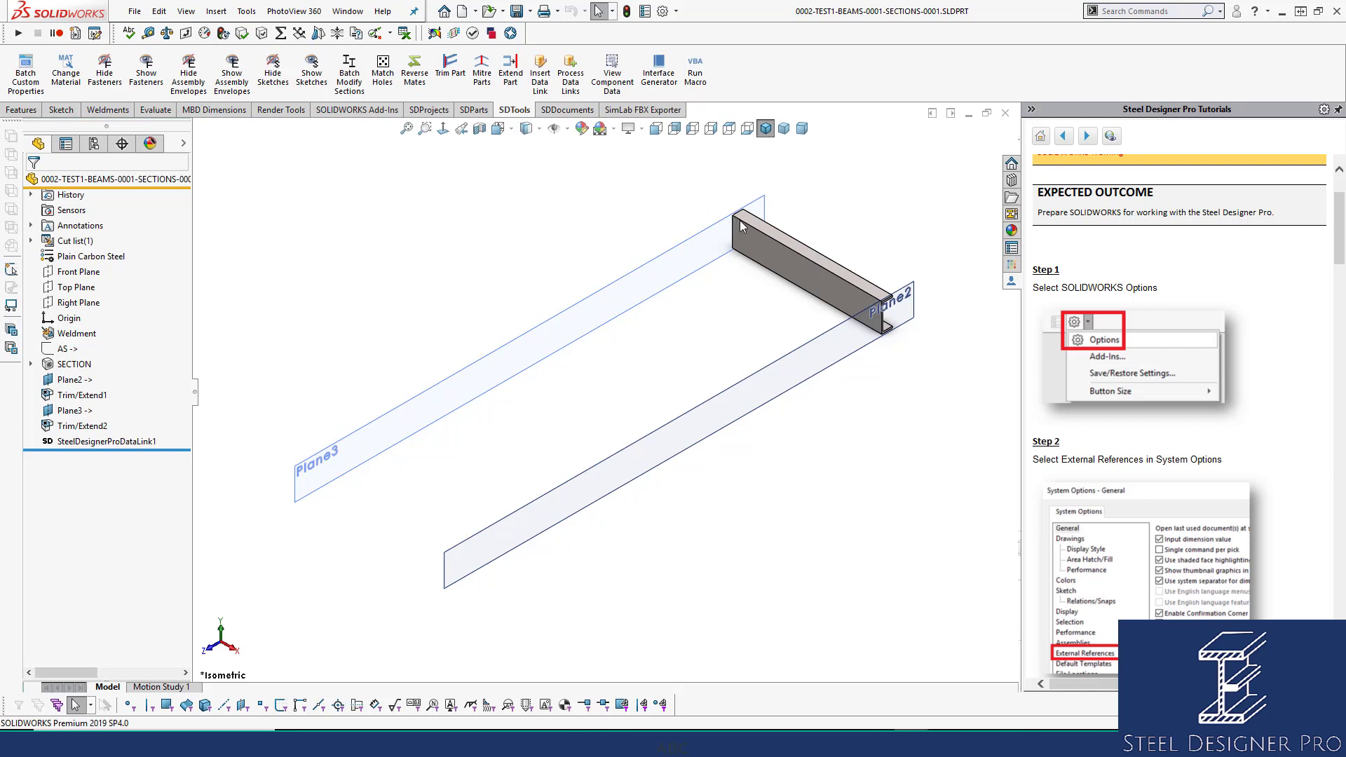
Close the beam part, drag the AS sketch to just below Origin, and save the assembly.
{"action": "left_click", "coordinate": [1007, 114]}
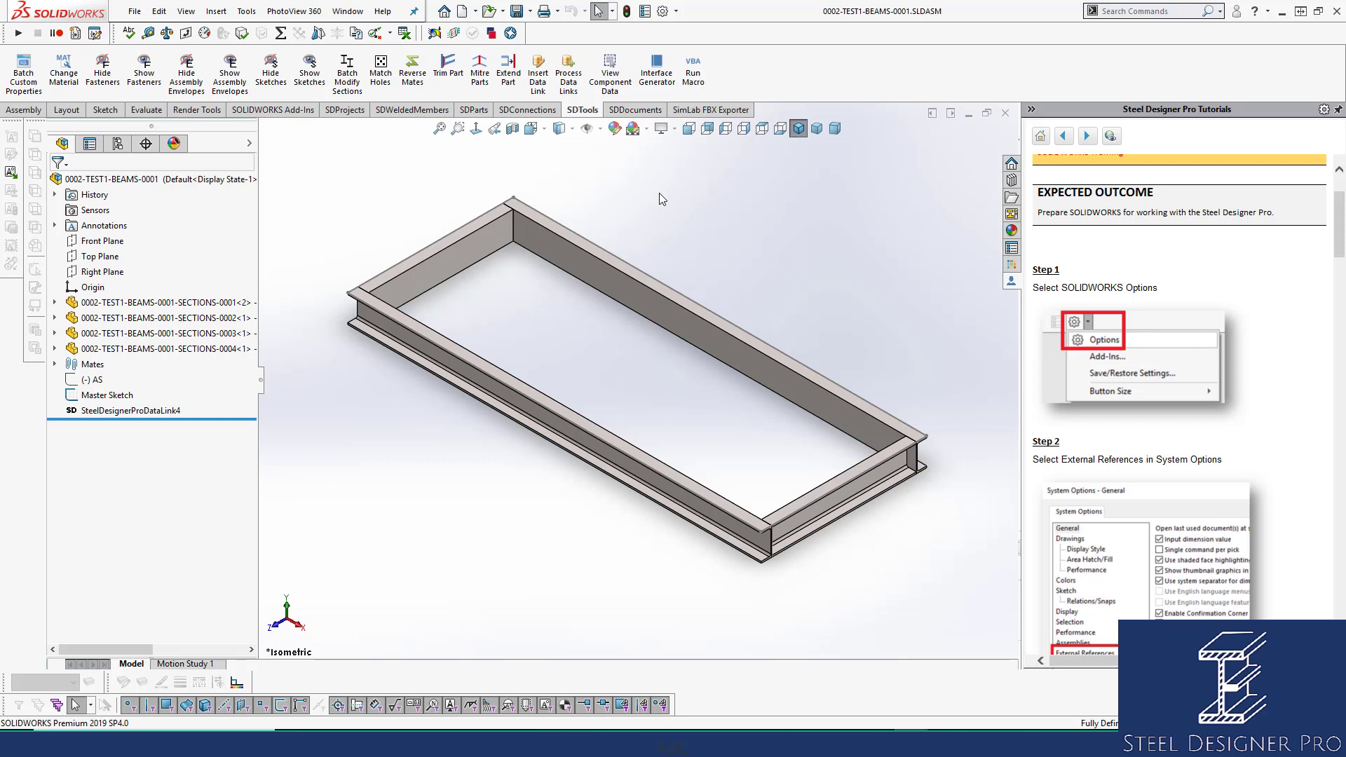
{"action": "left_click", "coordinate": [82, 383]}
{"action": "left_click_drag", "start_coordinate": [82, 383], "coordinate": [378, 201]}
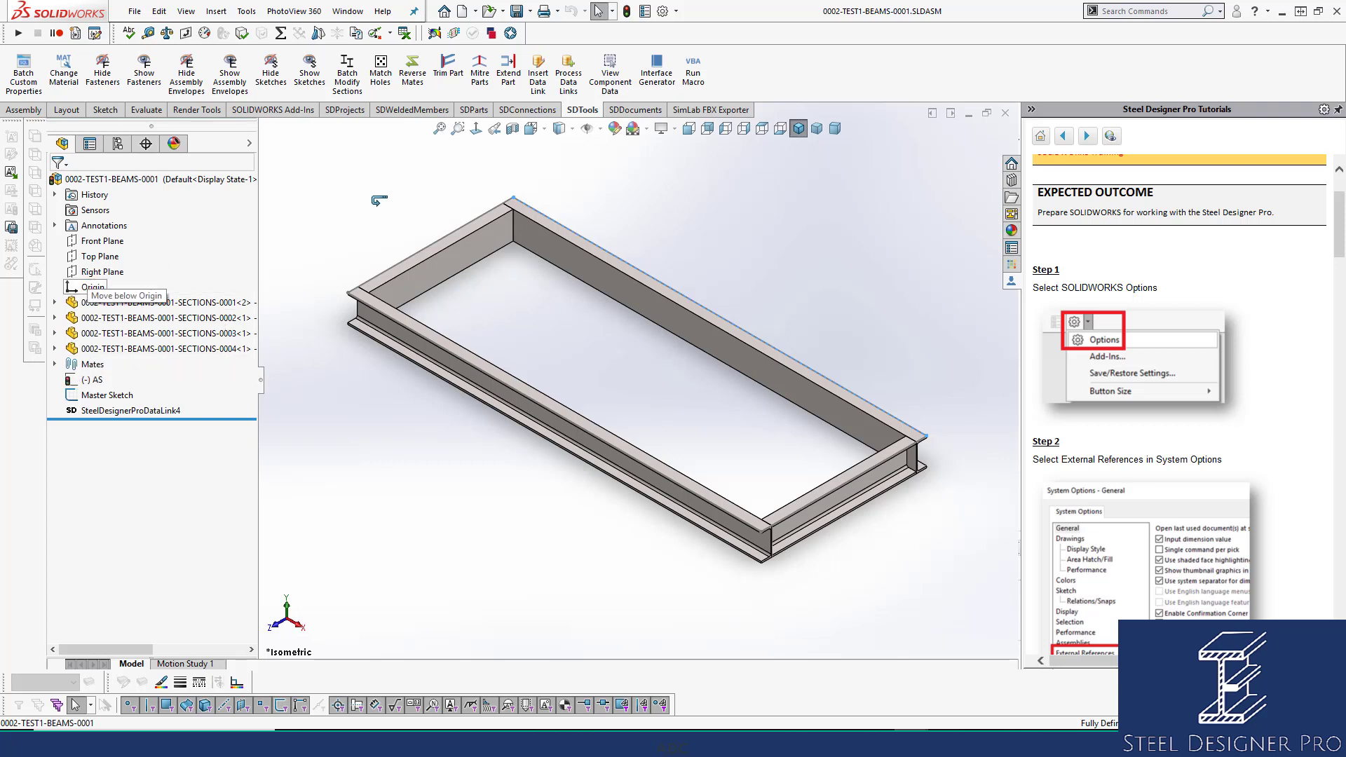
{"action": "left_click_drag", "start_coordinate": [379, 201], "coordinate": [382, 203]}
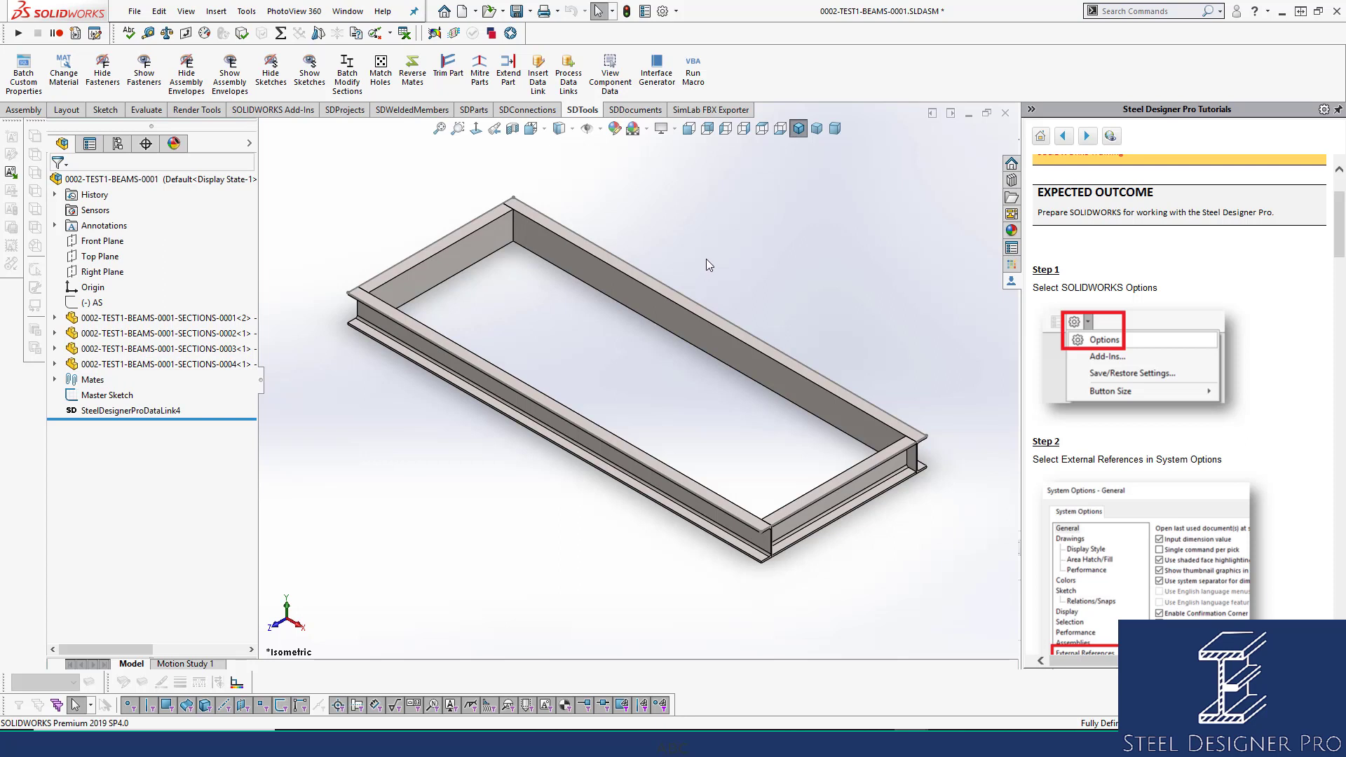
{"action": "key", "text": "ctrl+s"}
{"action": "left_click", "coordinate": [109, 397]}
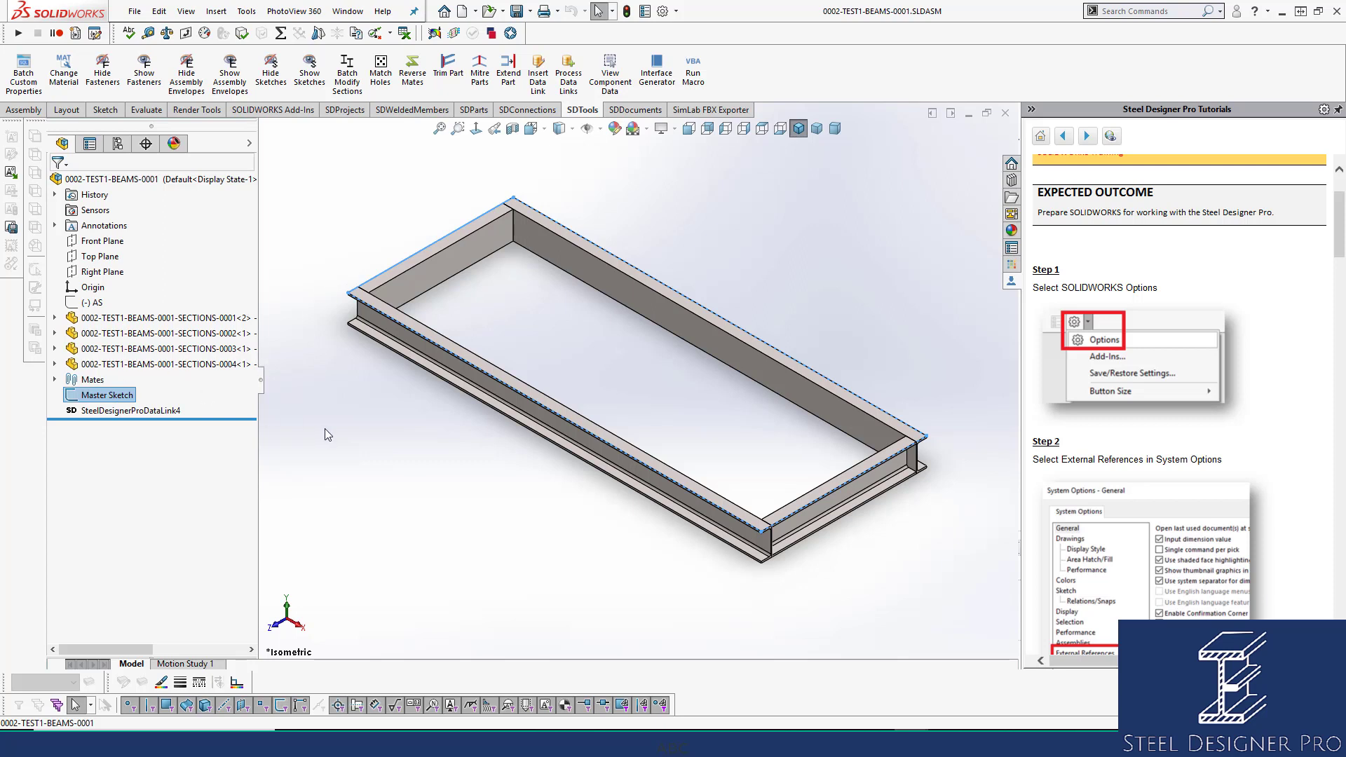
{"action": "left_click", "coordinate": [348, 426]}
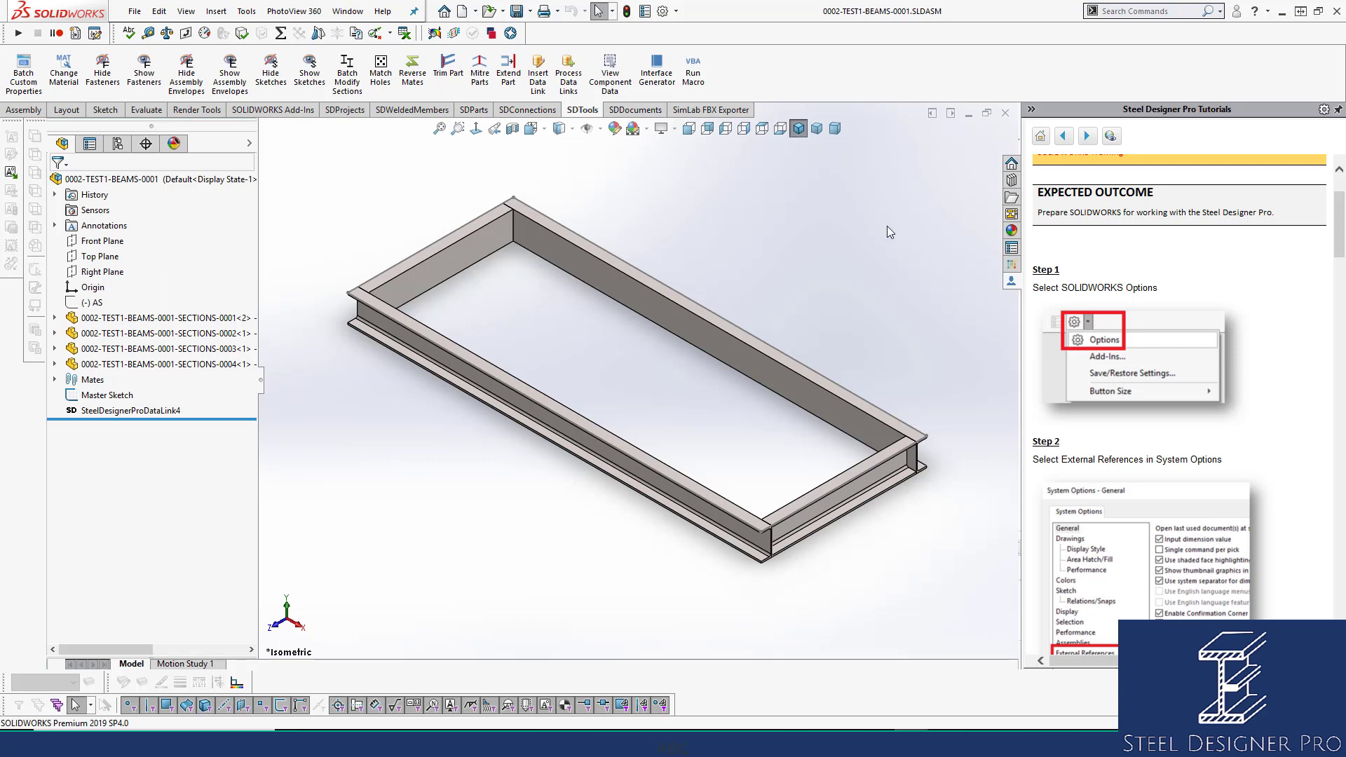
End the SOLIDWORKS 2019 process in Task Manager, then close Task Manager.
{"action": "right_click", "coordinate": [1040, 743]}
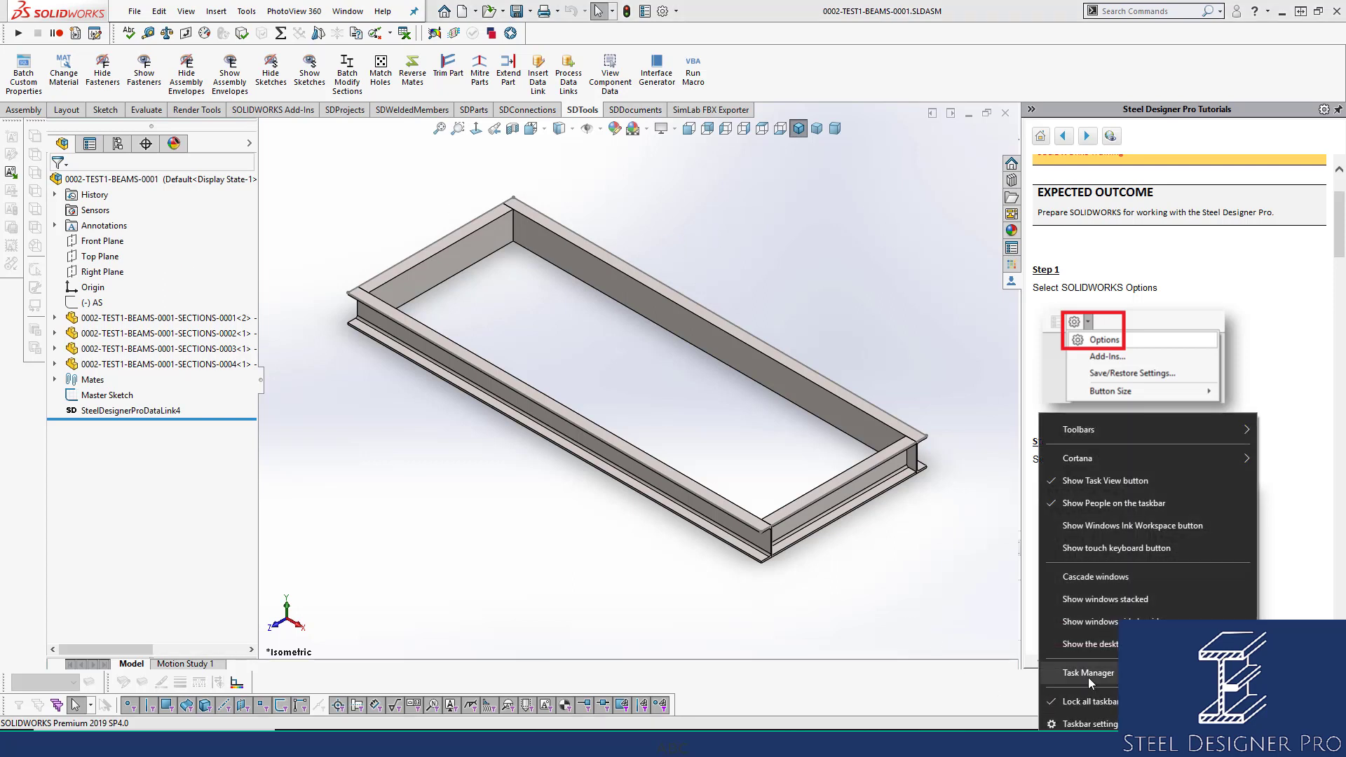
{"action": "left_click", "coordinate": [1088, 678]}
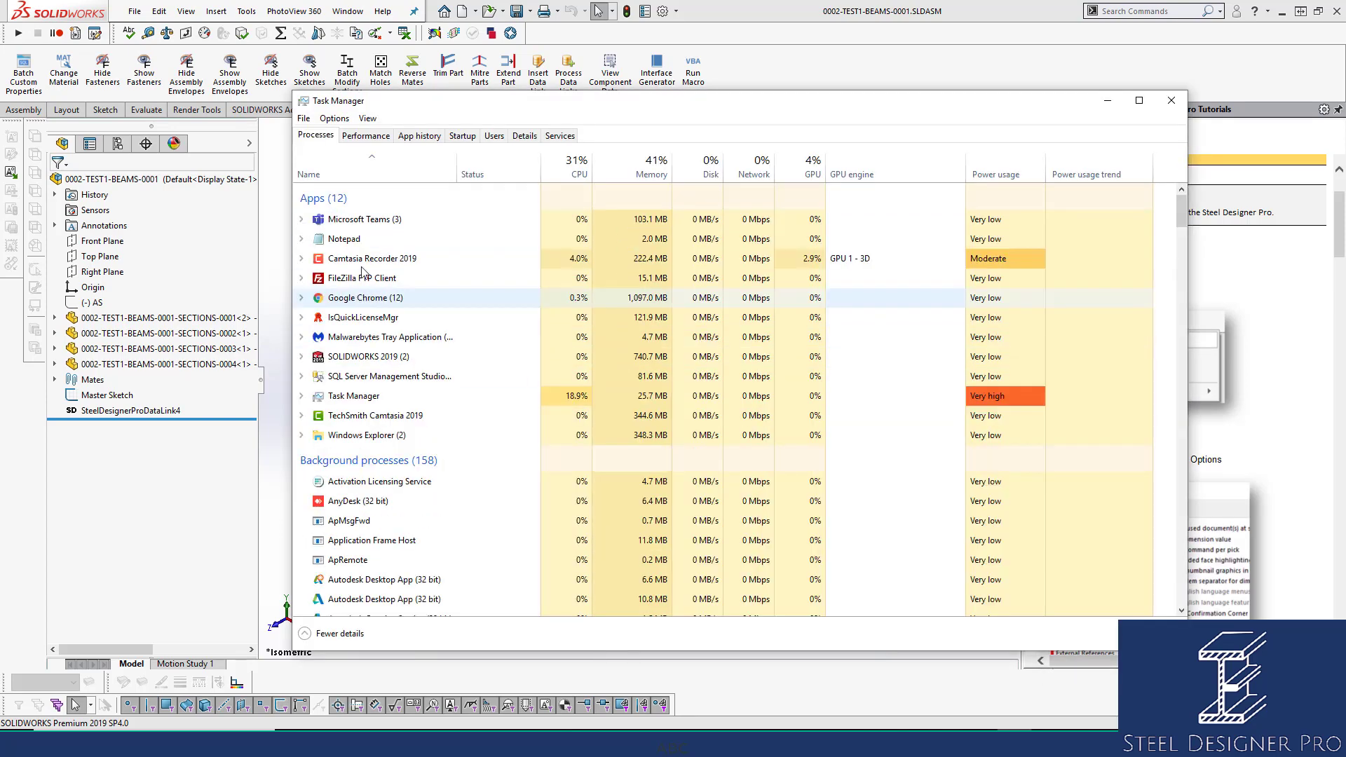
{"action": "left_click", "coordinate": [371, 137]}
{"action": "left_click", "coordinate": [325, 138]}
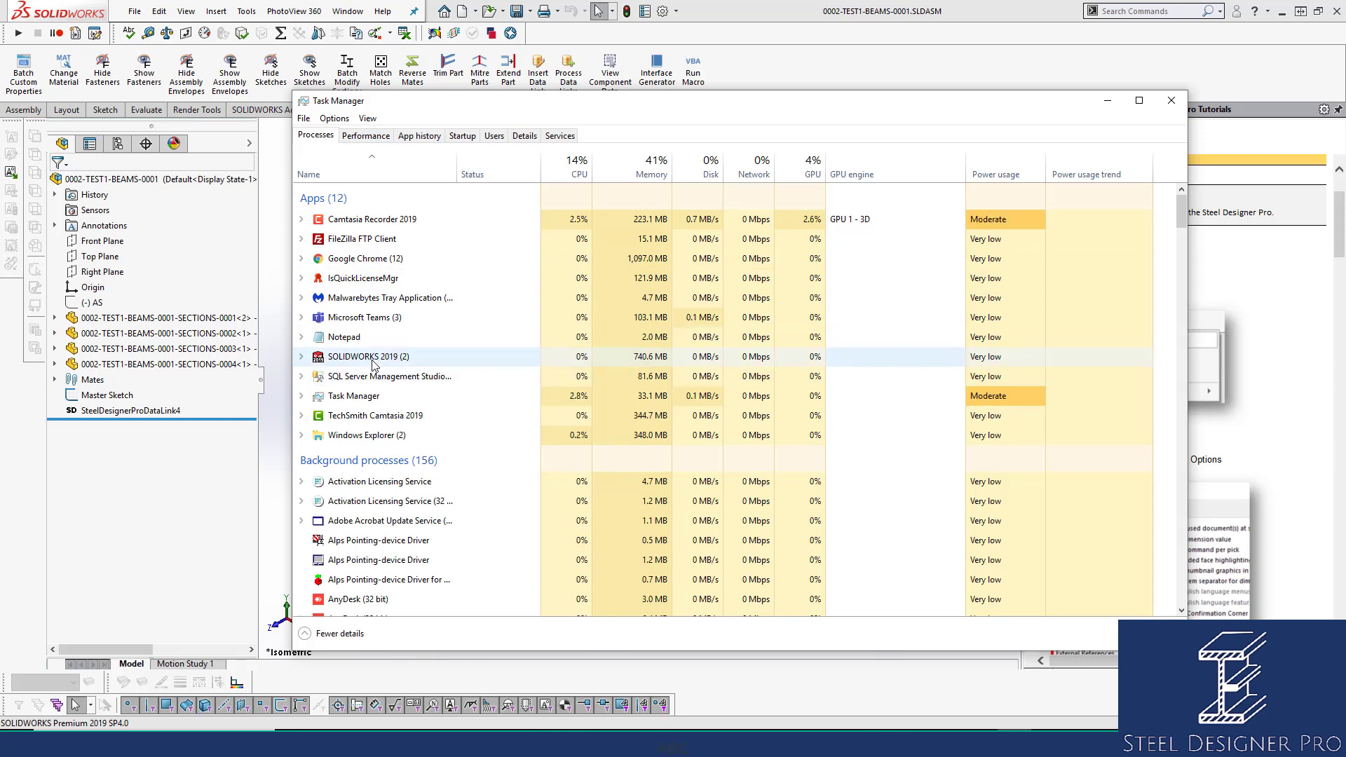
{"action": "left_click", "coordinate": [373, 357]}
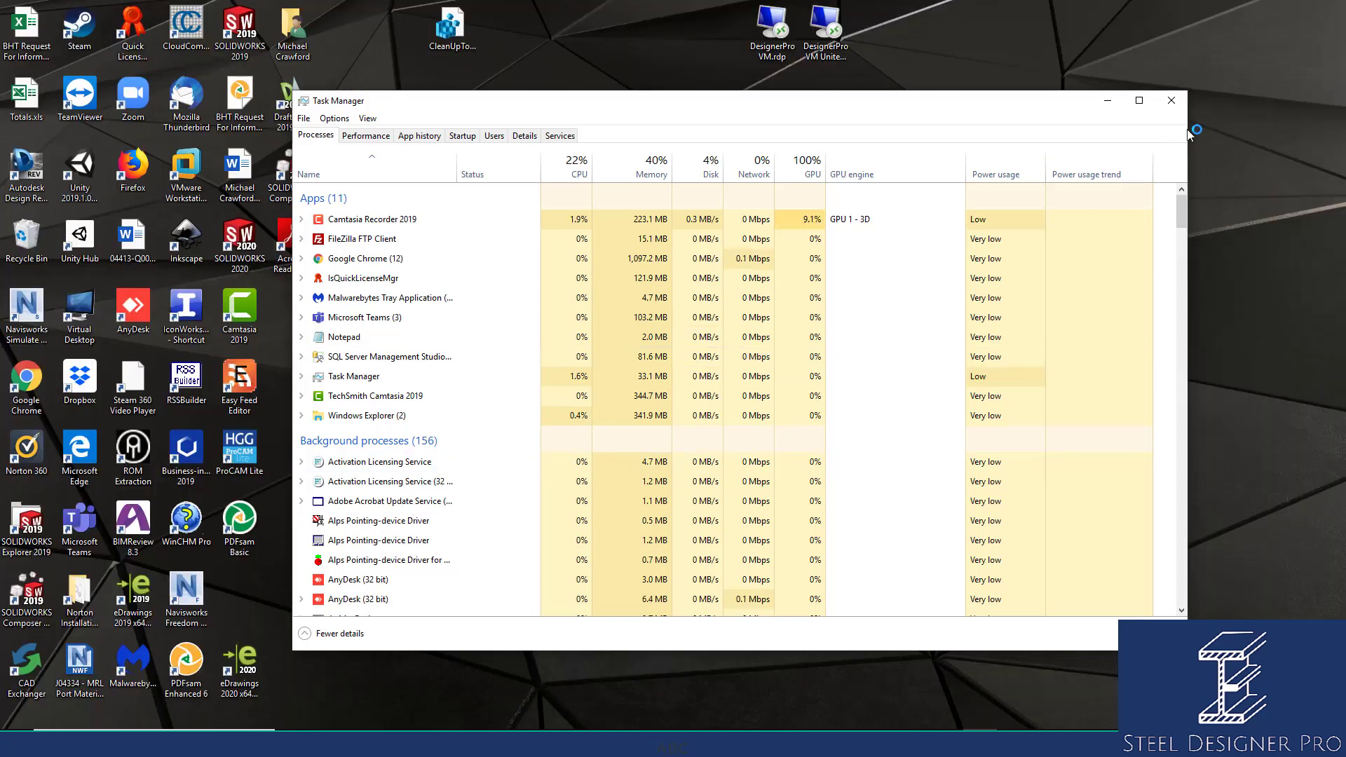
{"action": "left_click", "coordinate": [1171, 101]}
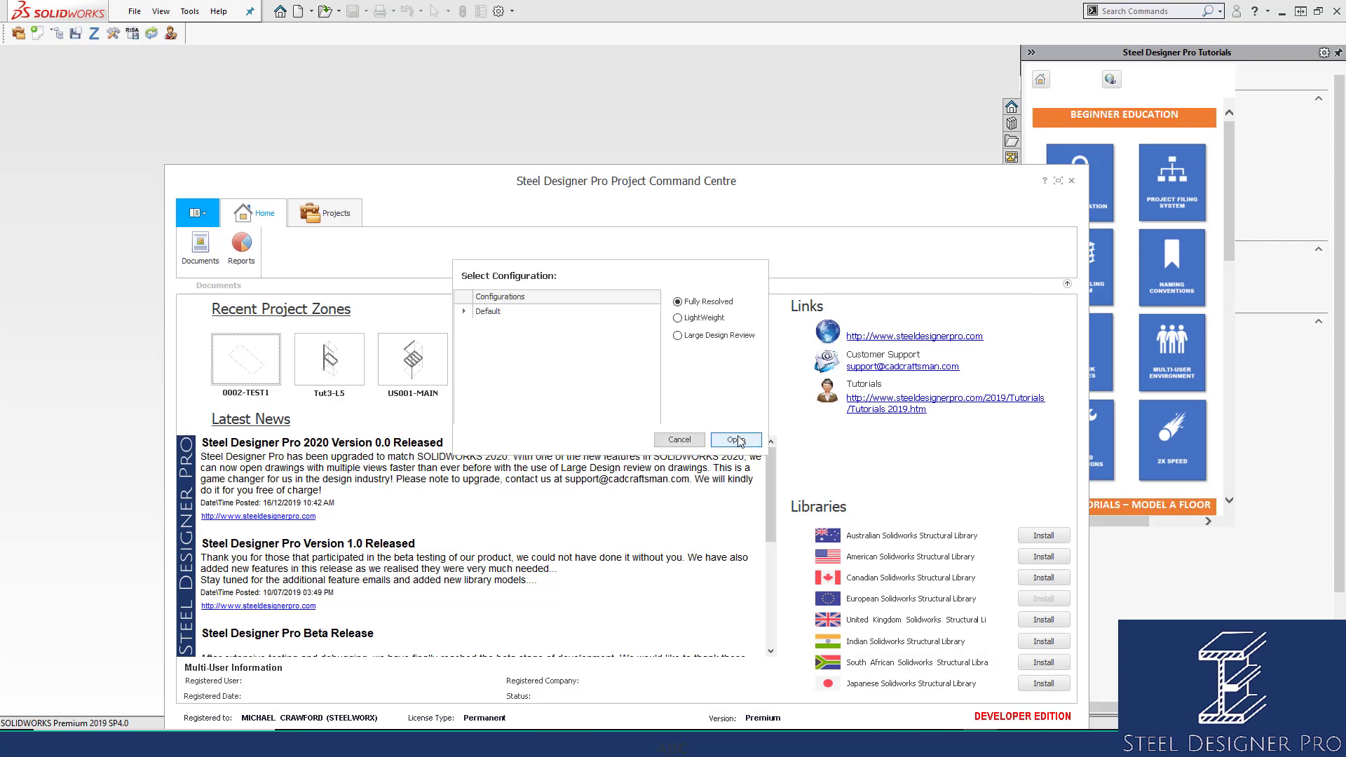
Open 0002-TEST1.SLDASM with the Default configuration, fully resolved.
{"action": "left_click", "coordinate": [736, 440]}
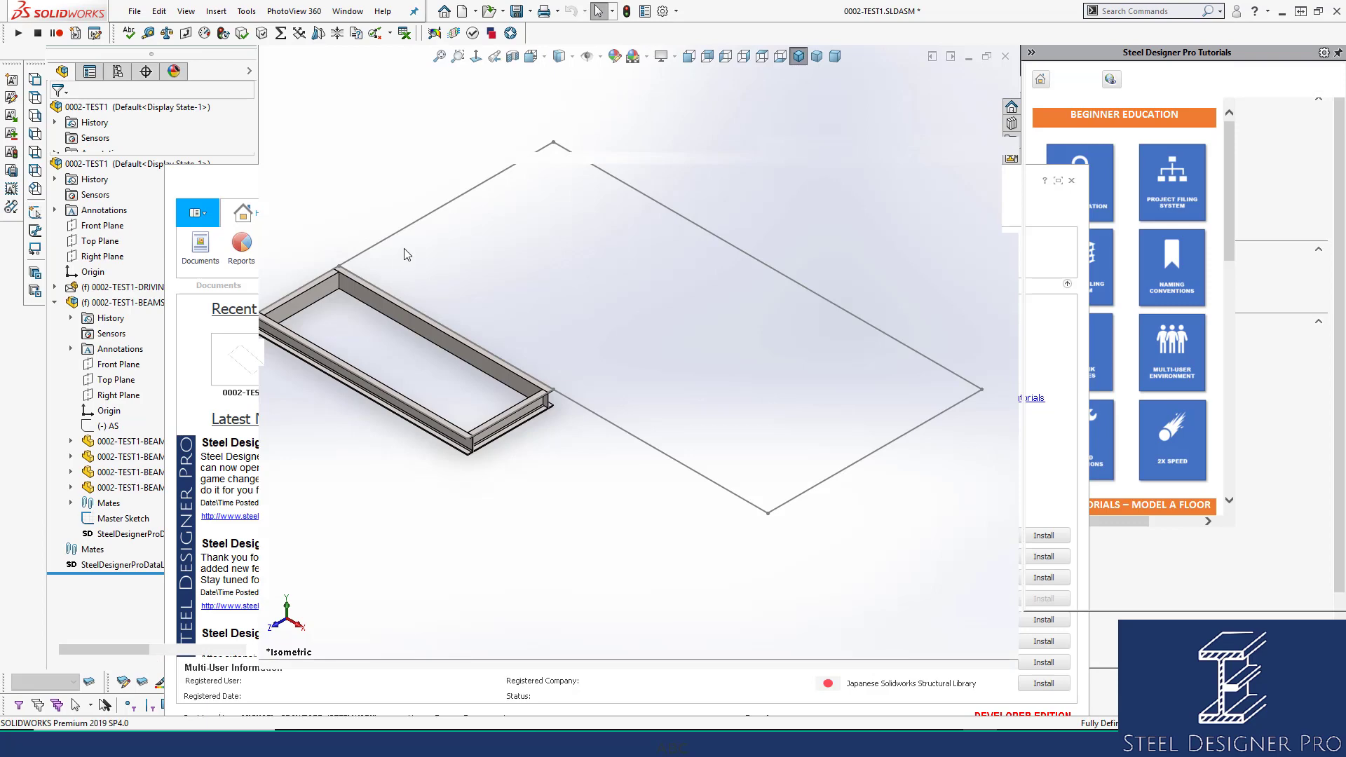
Open the BEAMS-0001 sub-assembly and edit its Master Sketch to show the 1200 width.
{"action": "left_click", "coordinate": [126, 318]}
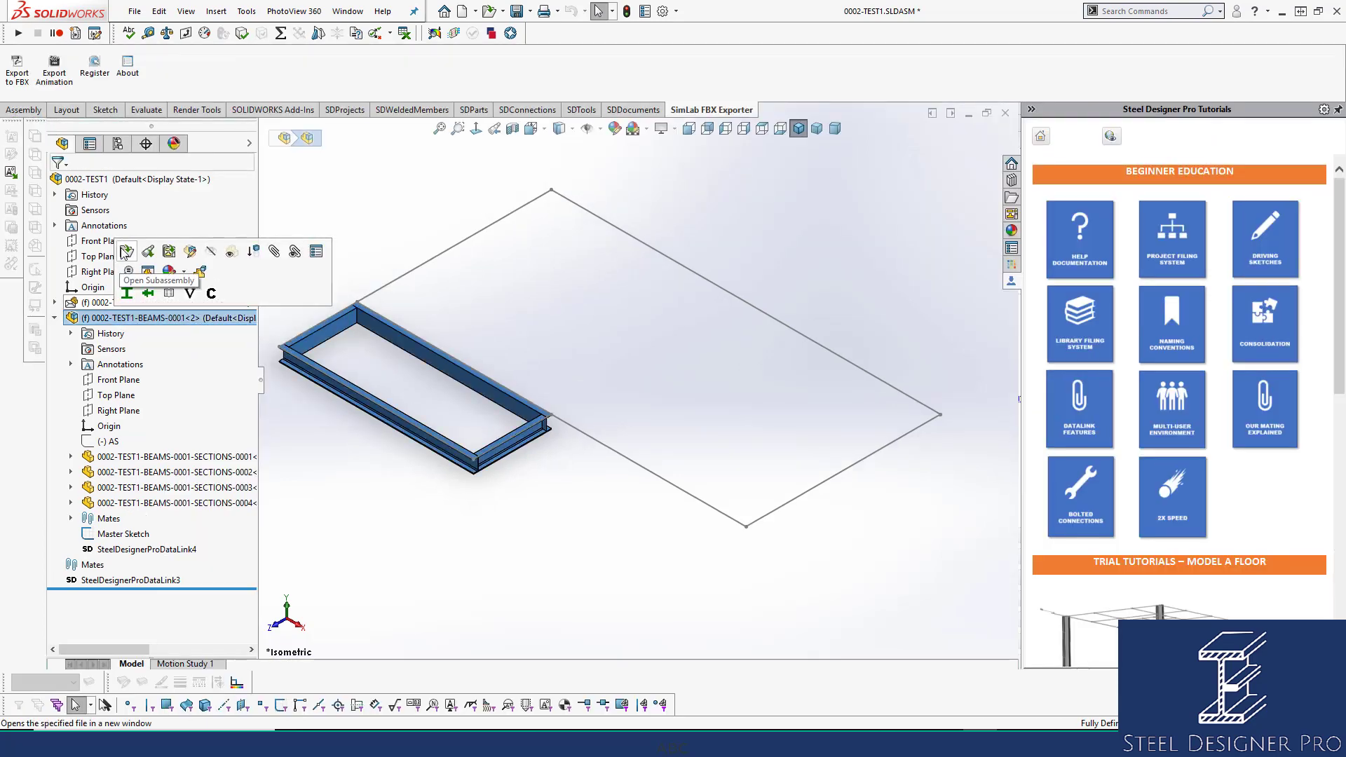
{"action": "left_click", "coordinate": [125, 250]}
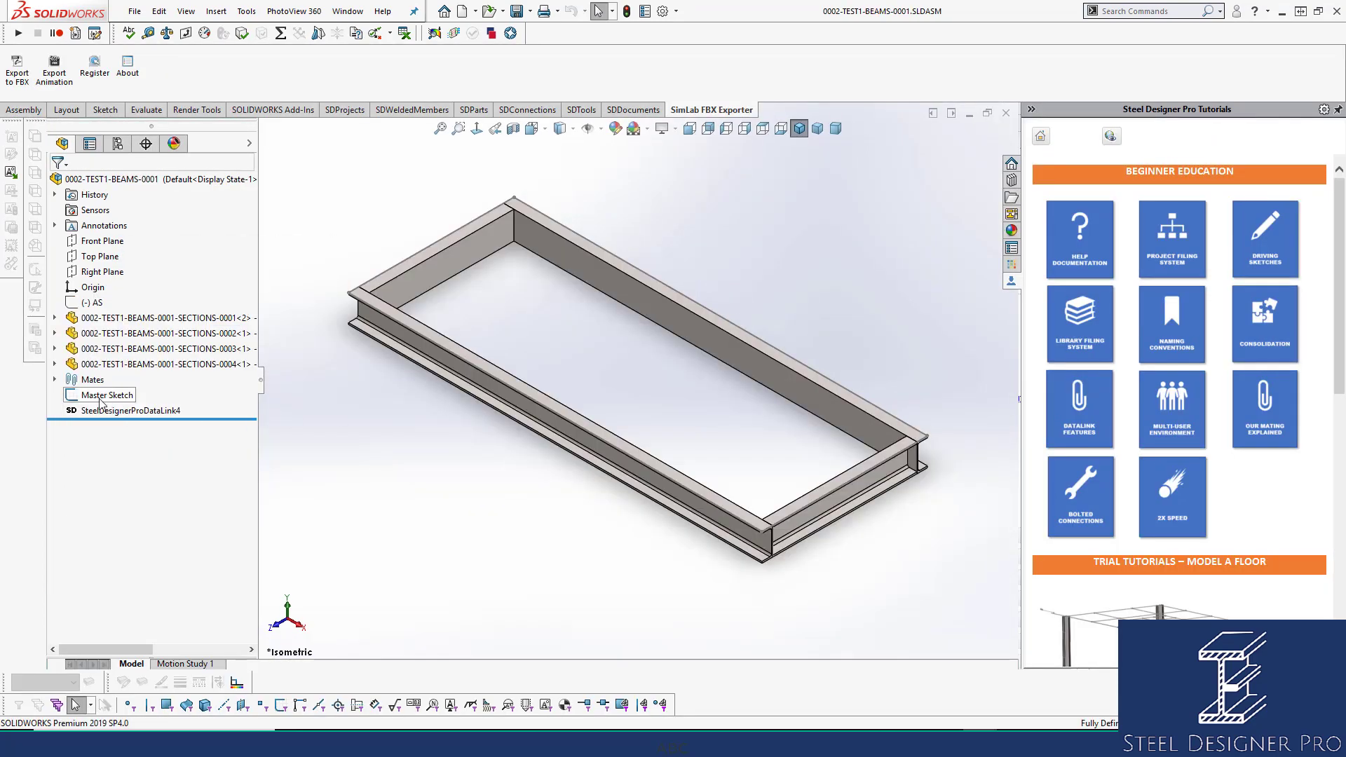
{"action": "left_click_drag", "start_coordinate": [101, 397], "coordinate": [79, 303]}
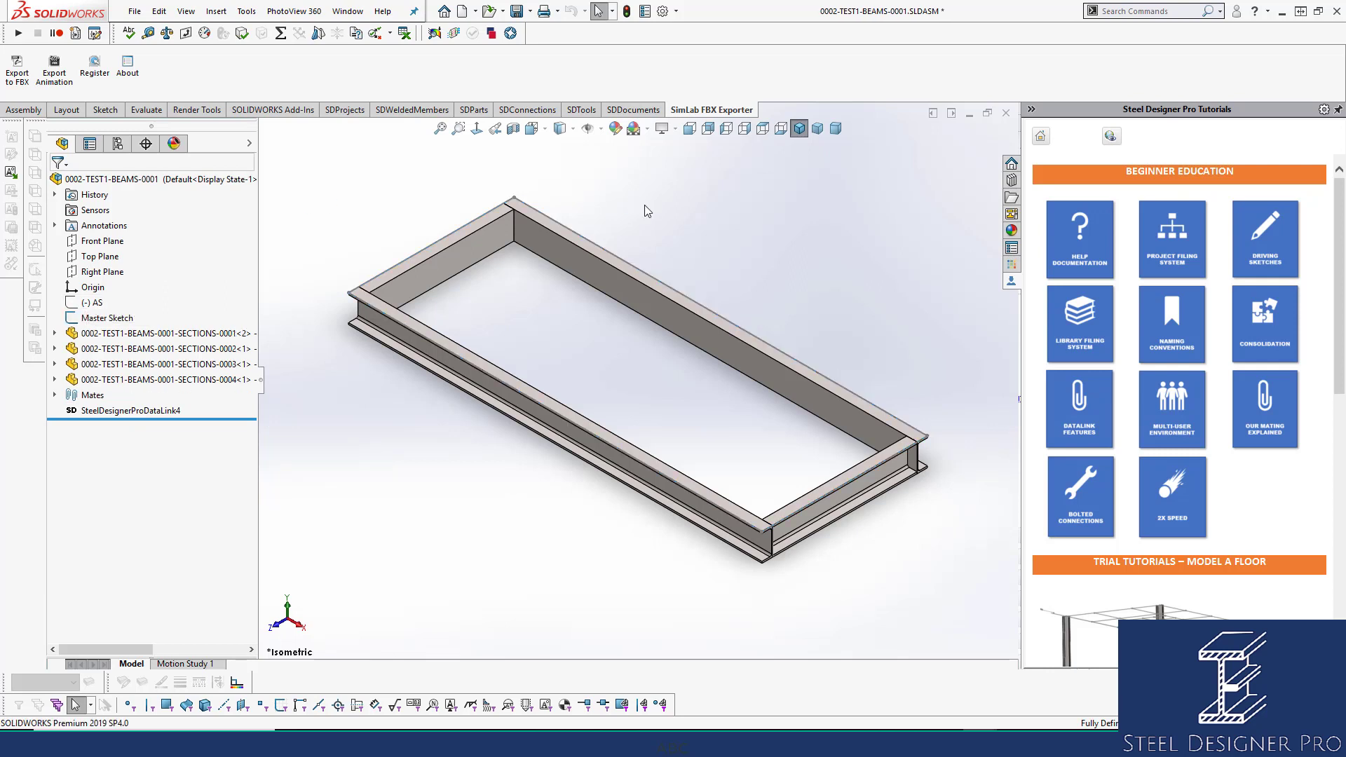
{"action": "left_click", "coordinate": [98, 317]}
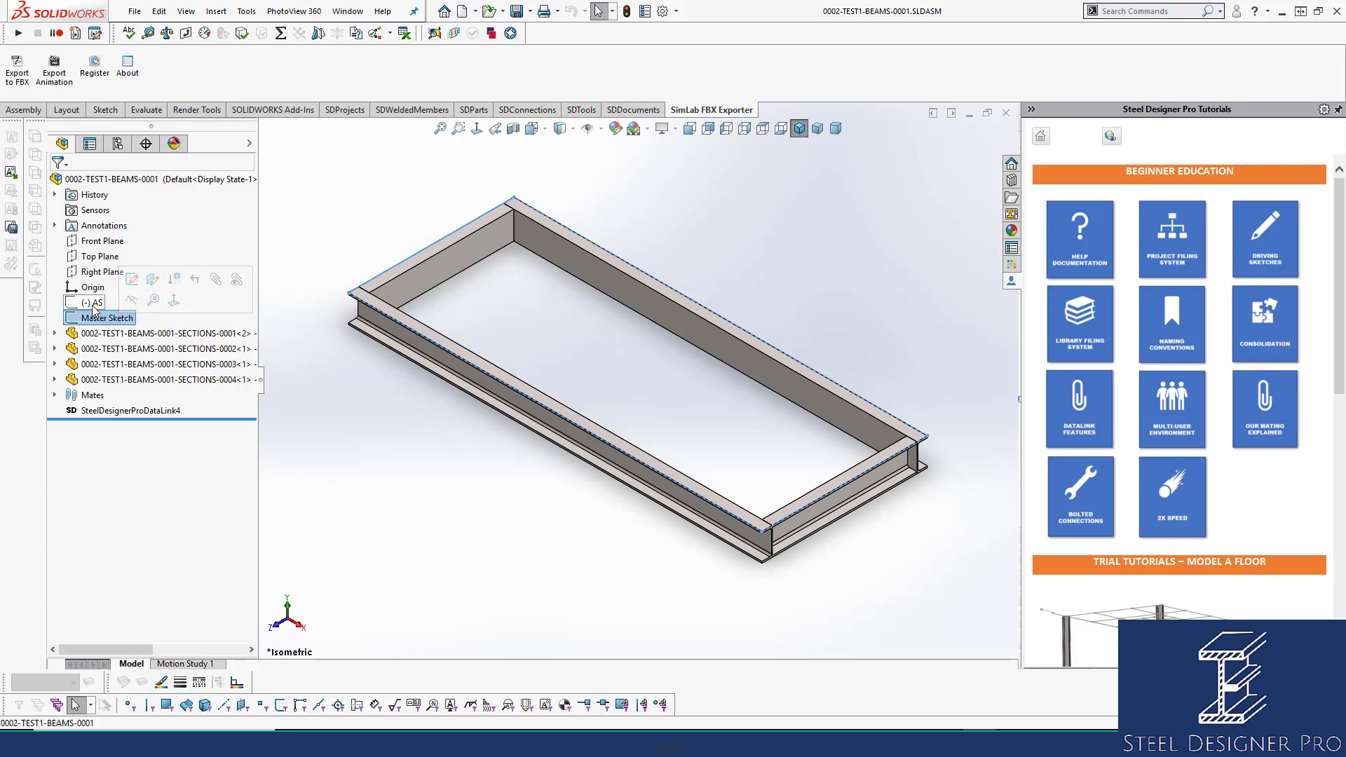
{"action": "left_click", "coordinate": [756, 250]}
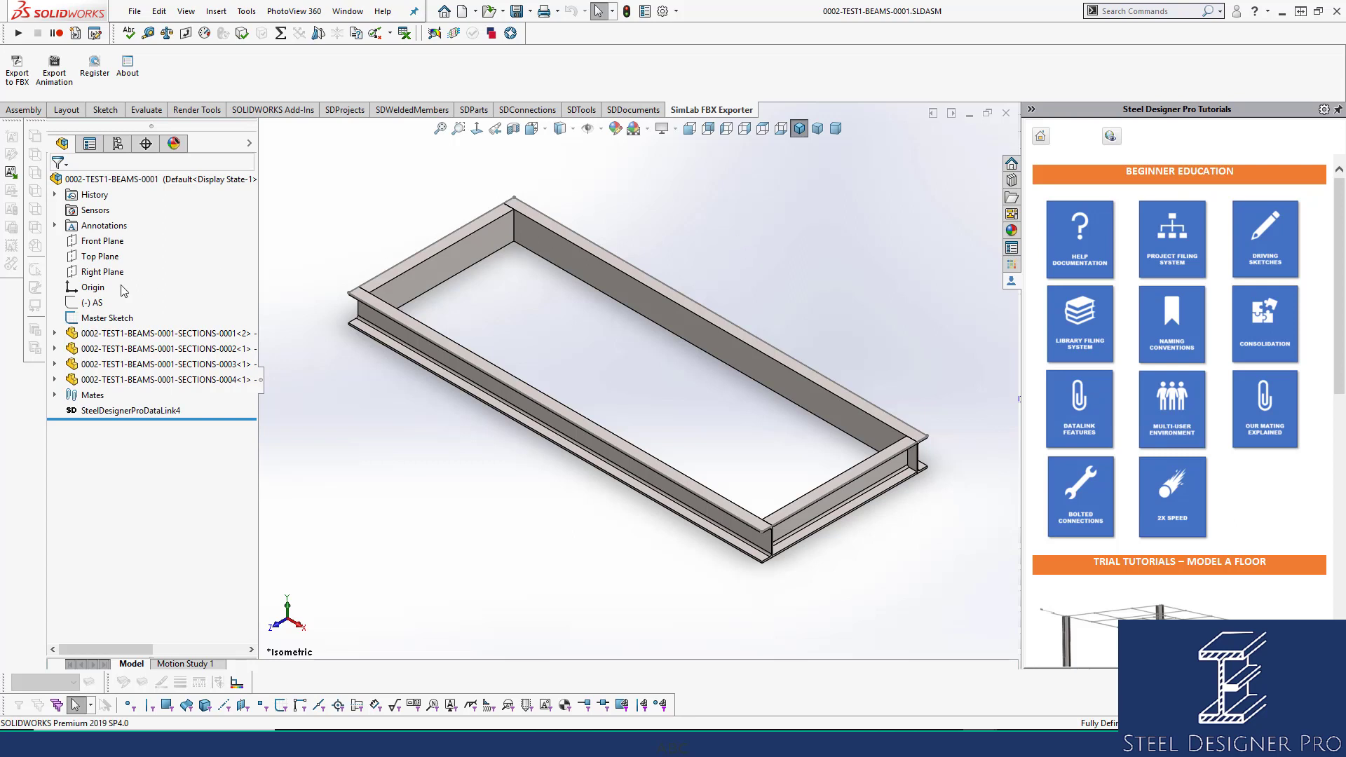
{"action": "left_click", "coordinate": [106, 317]}
{"action": "left_click", "coordinate": [102, 274]}
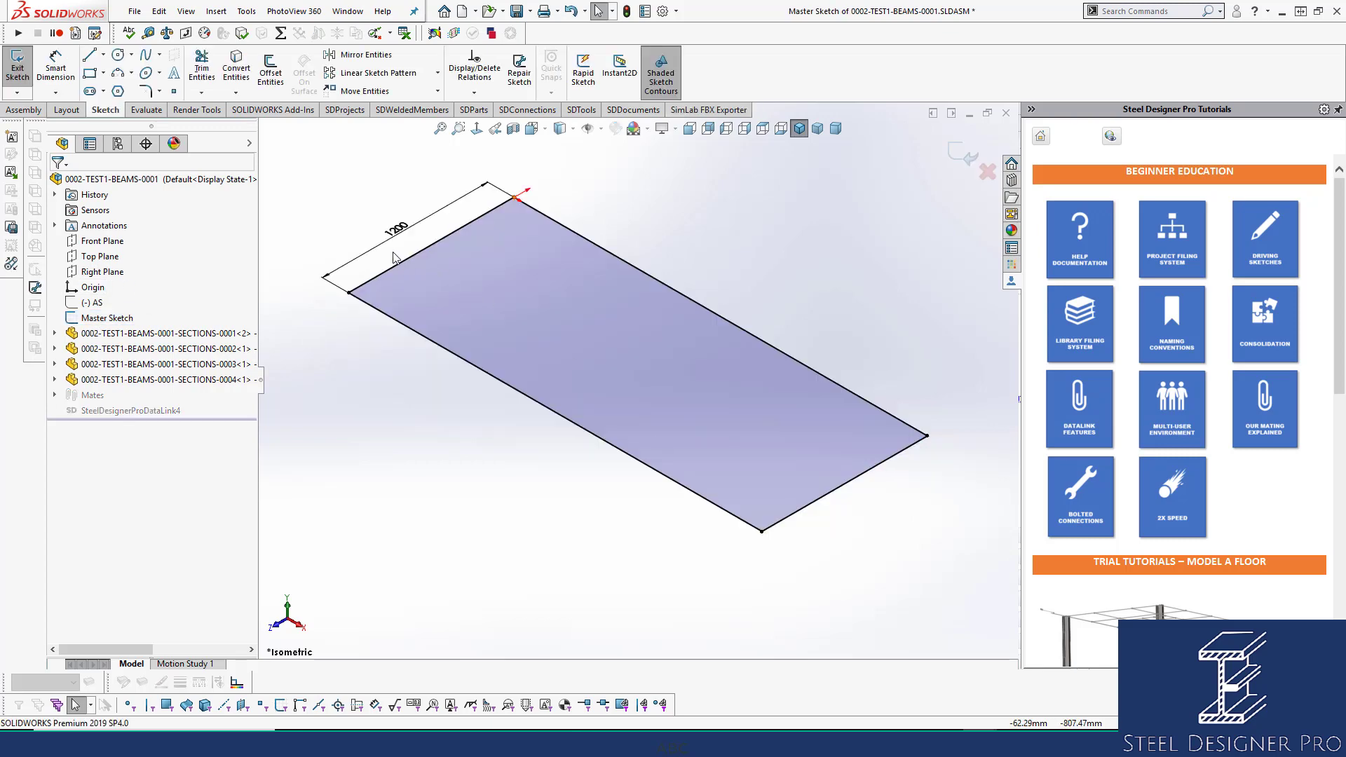
Change the frame's 1200 width dimension to 1500.
{"action": "double_click", "coordinate": [394, 229]}
{"action": "type", "text": "1500"}
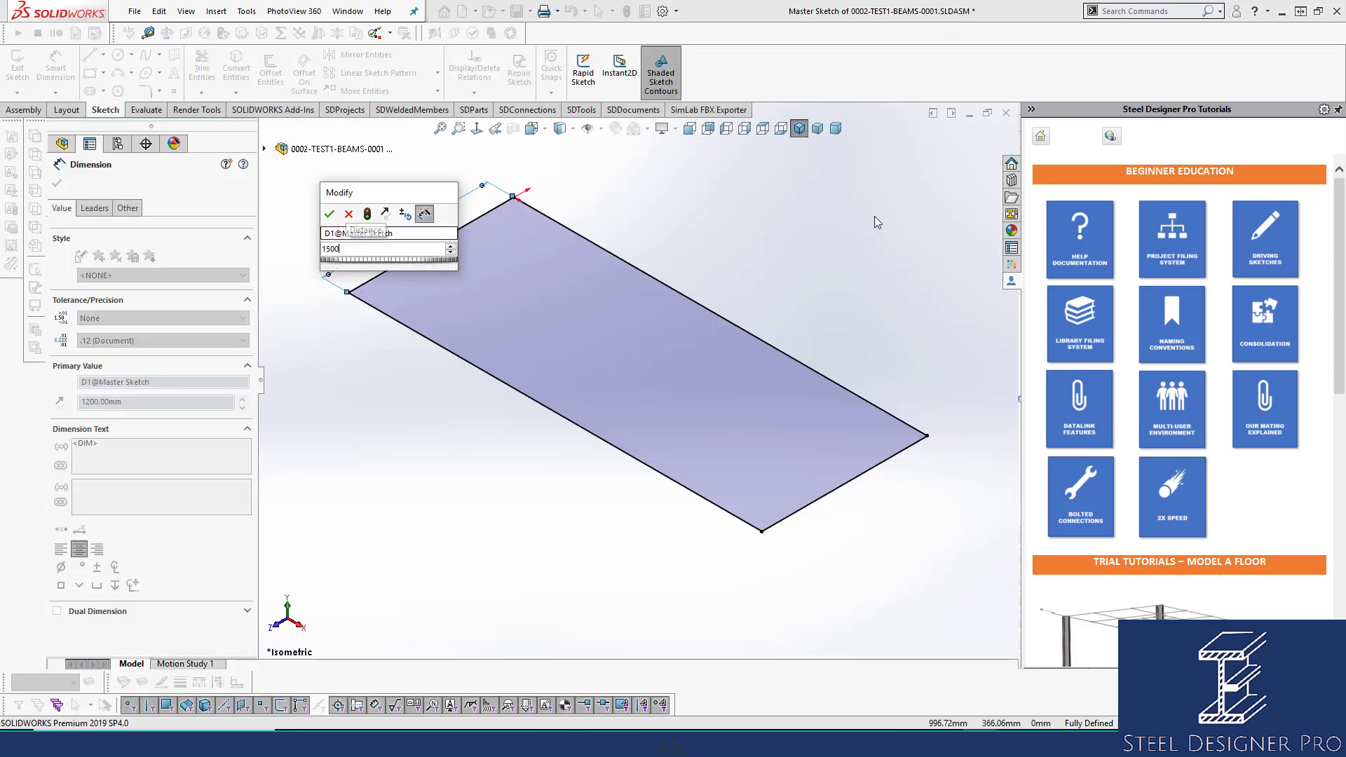
{"action": "key", "text": "Return"}
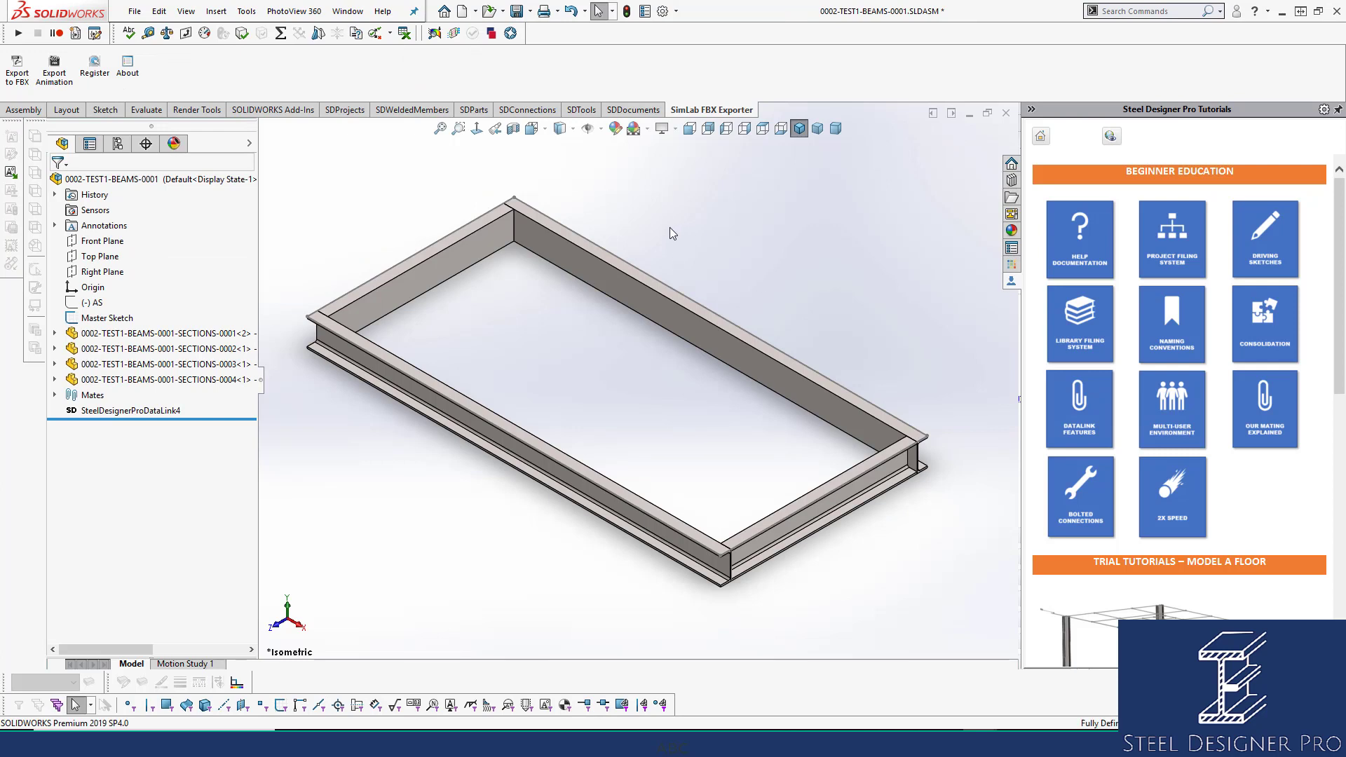
Set the Master Sketch width back from 1500 to 1200.
{"action": "left_click", "coordinate": [91, 318]}
{"action": "left_click", "coordinate": [91, 318]}
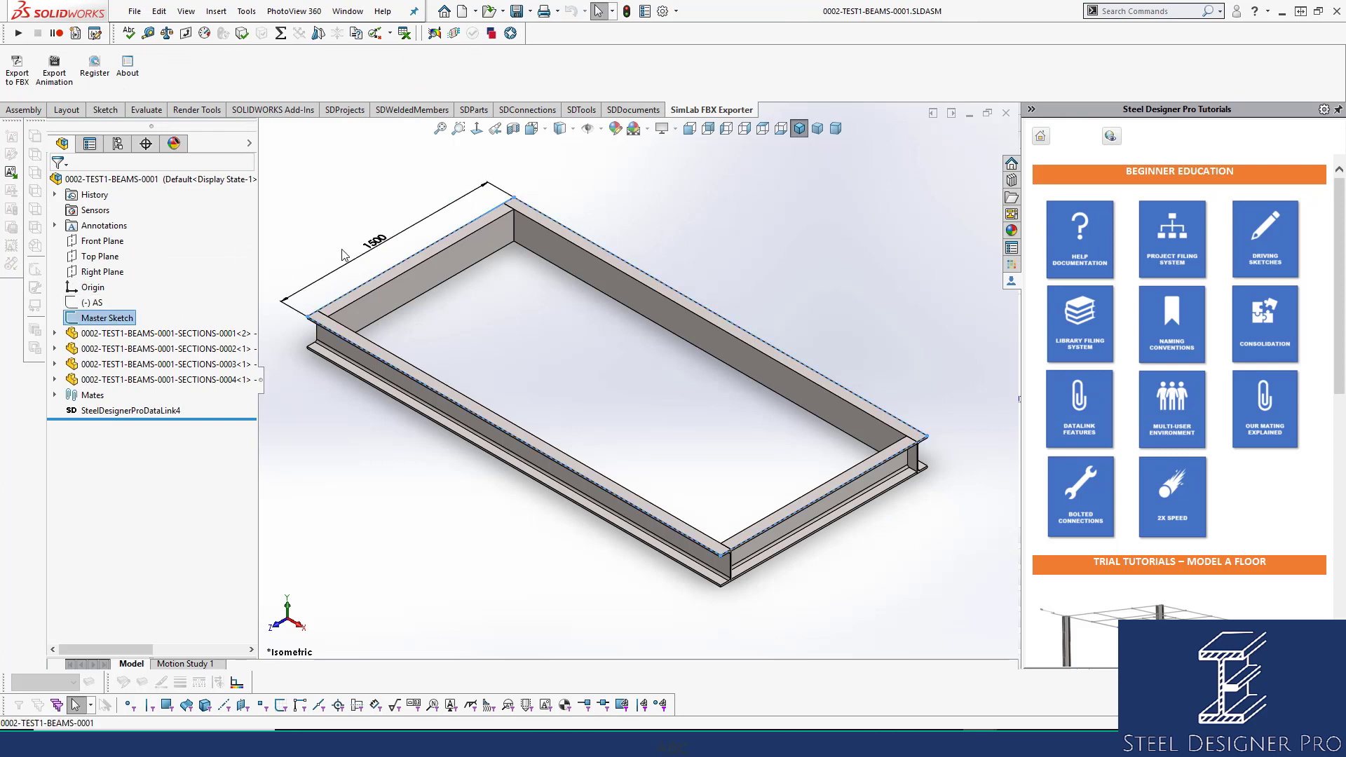
{"action": "double_click", "coordinate": [374, 248]}
{"action": "type", "text": "1200"}
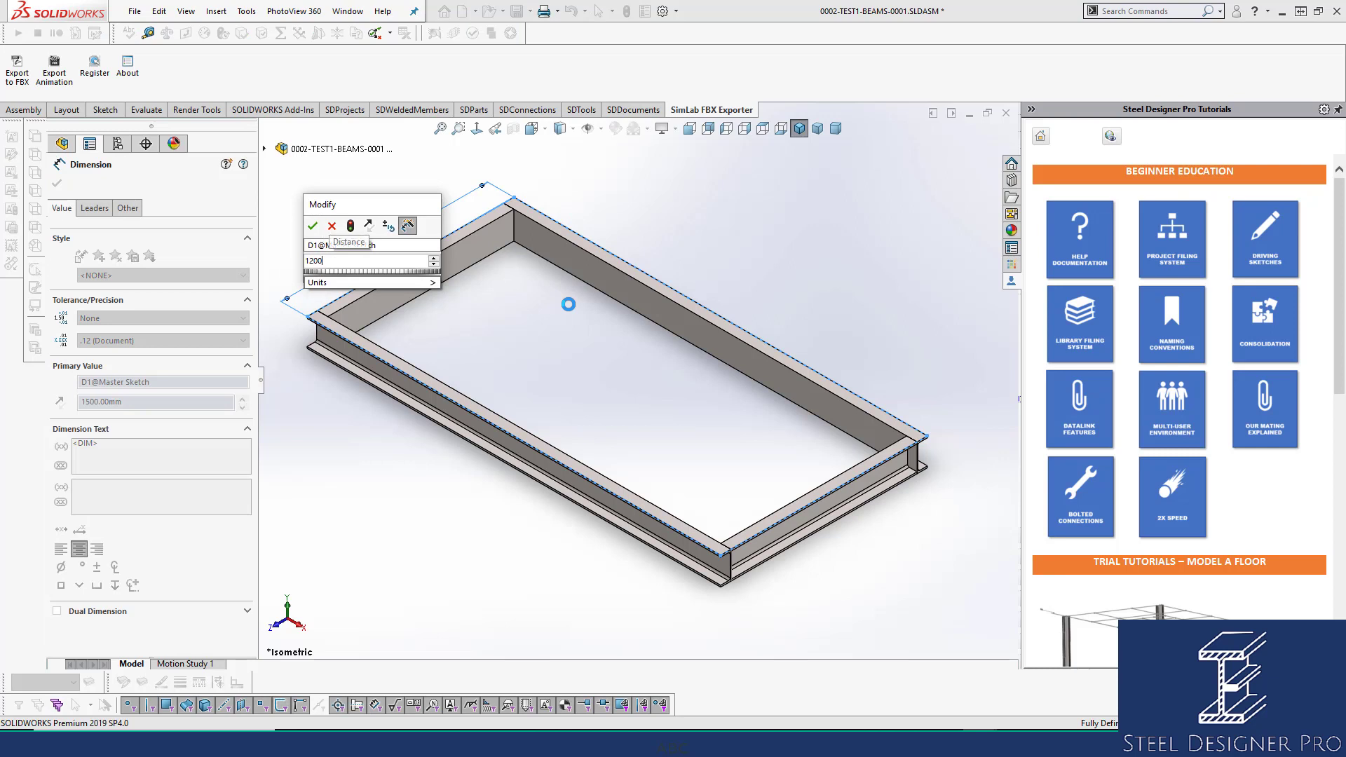
{"action": "key", "text": "Return"}
{"action": "left_click", "coordinate": [725, 212]}
Save the beam frame assembly and open the first section beam's drawing.
{"action": "key", "text": "ctrl+s"}
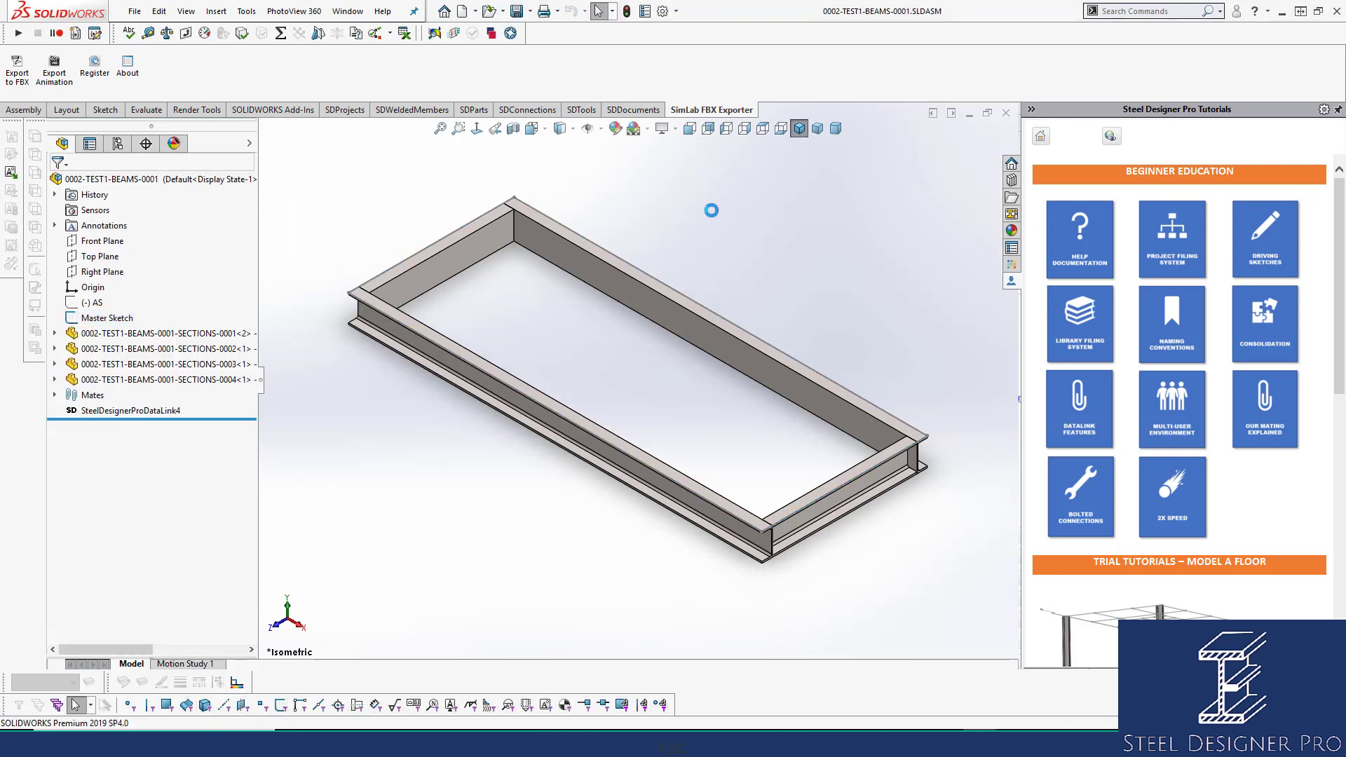
{"action": "left_click", "coordinate": [464, 258]}
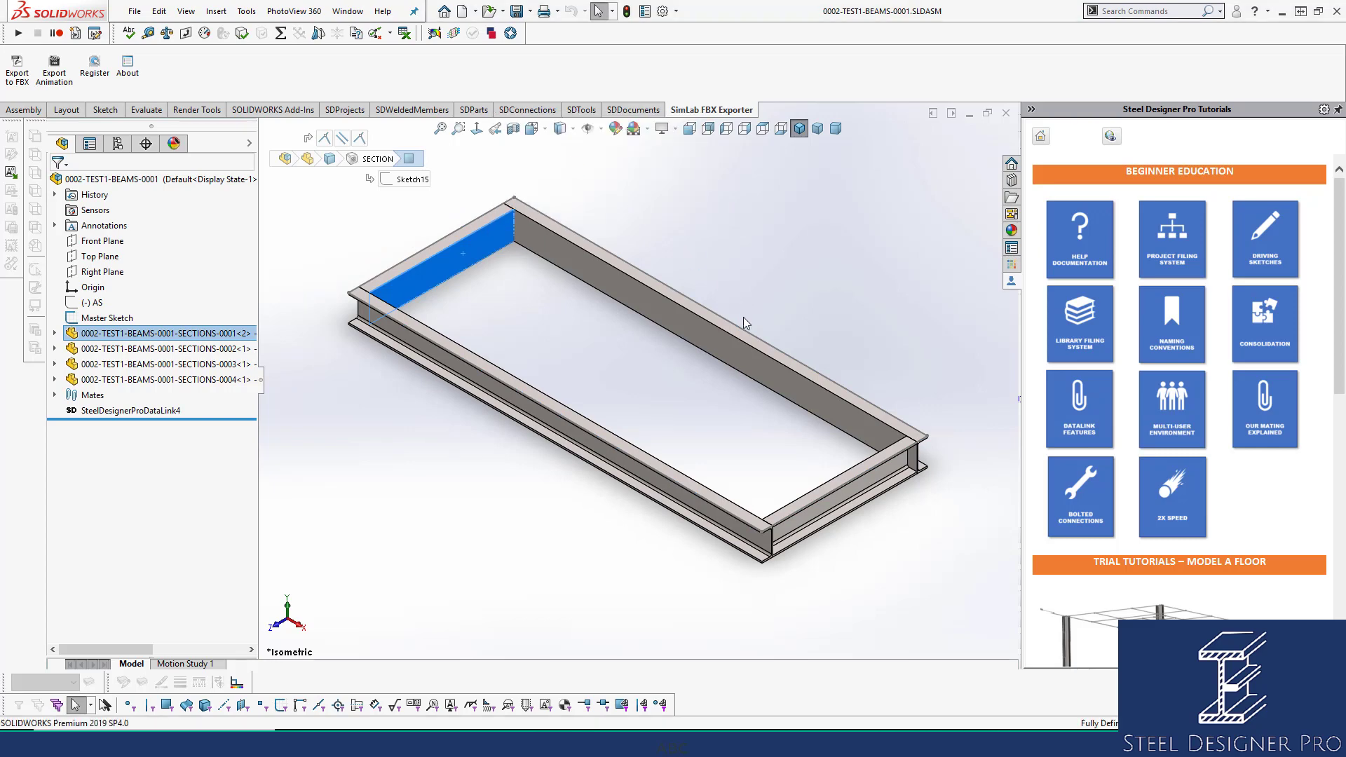
{"action": "key", "text": "ctrl+d"}
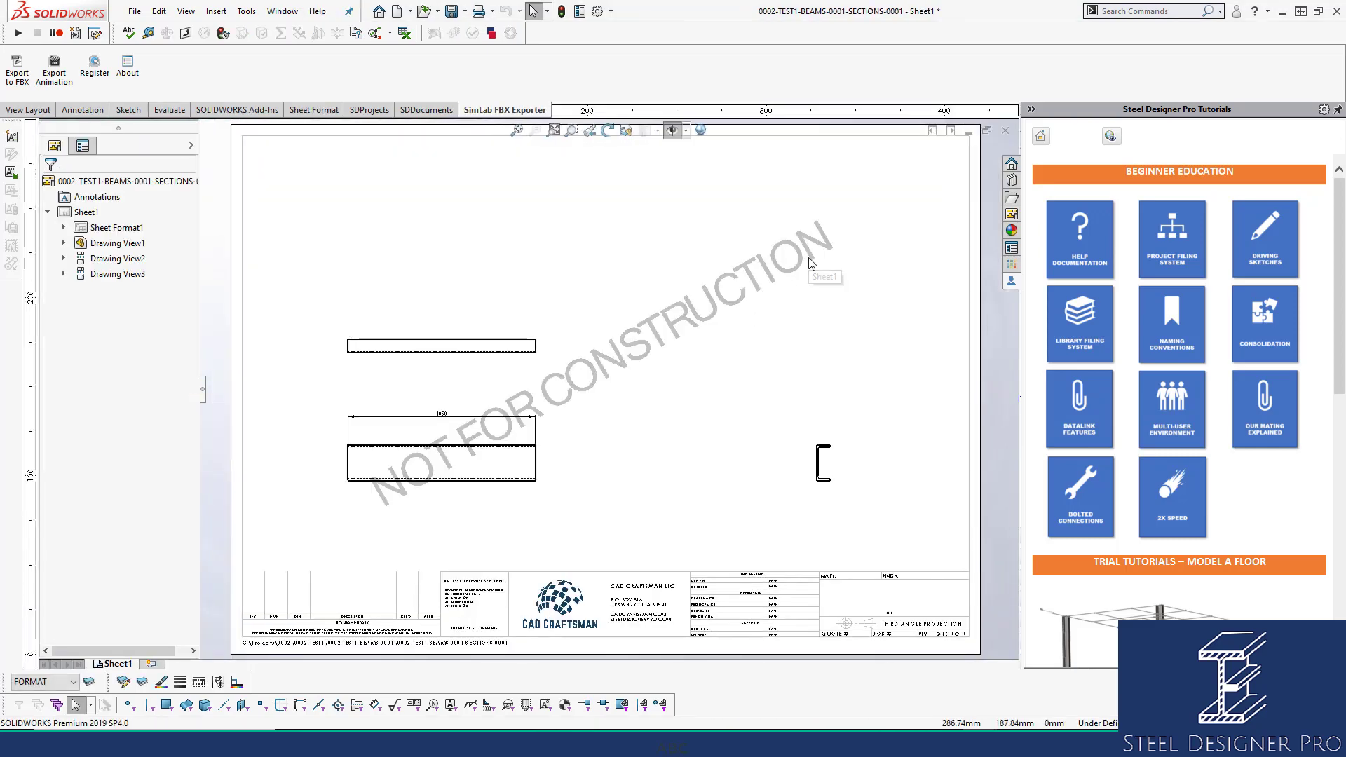
Close the first beam's drawing, then open, save and close the fourth section beam's drawing.
{"action": "left_click", "coordinate": [1006, 130]}
{"action": "left_click", "coordinate": [720, 187]}
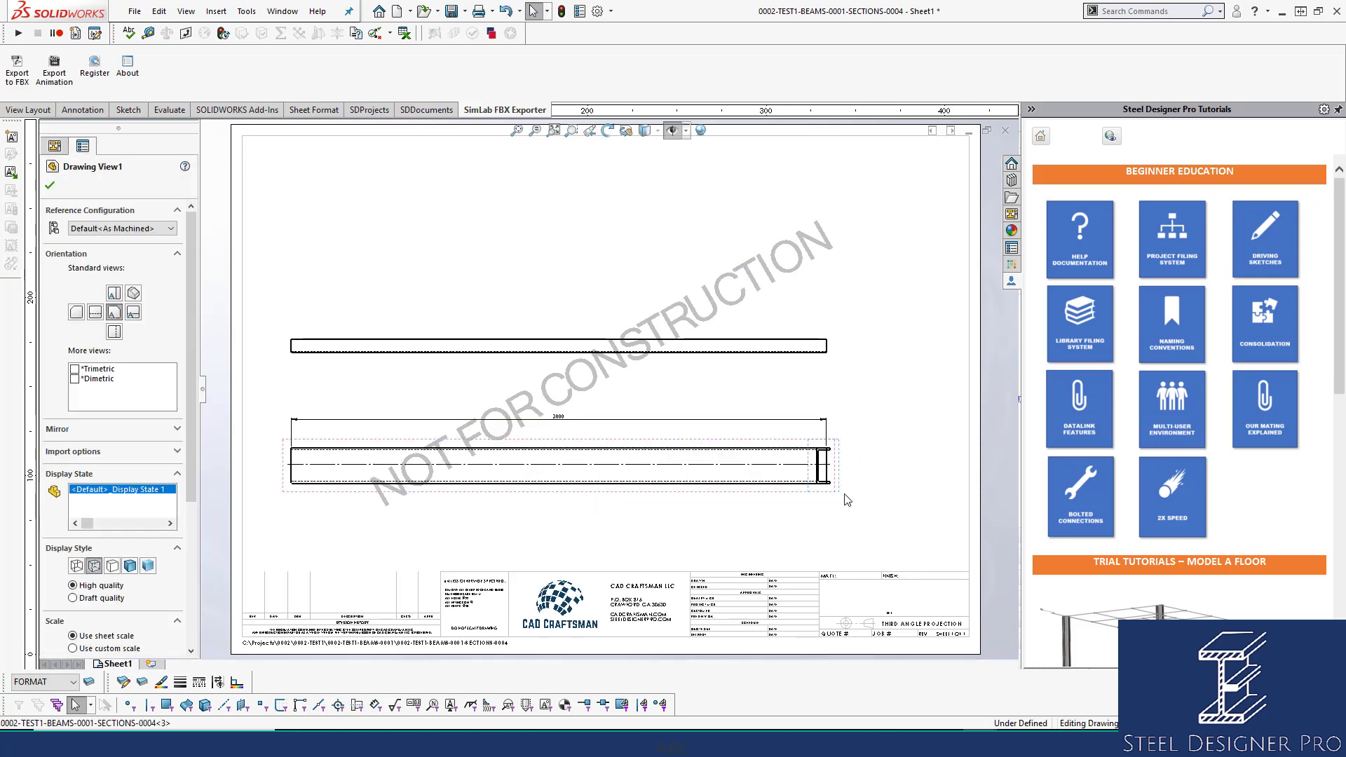
{"action": "left_click", "coordinate": [792, 282]}
{"action": "key", "text": "ctrl+s"}
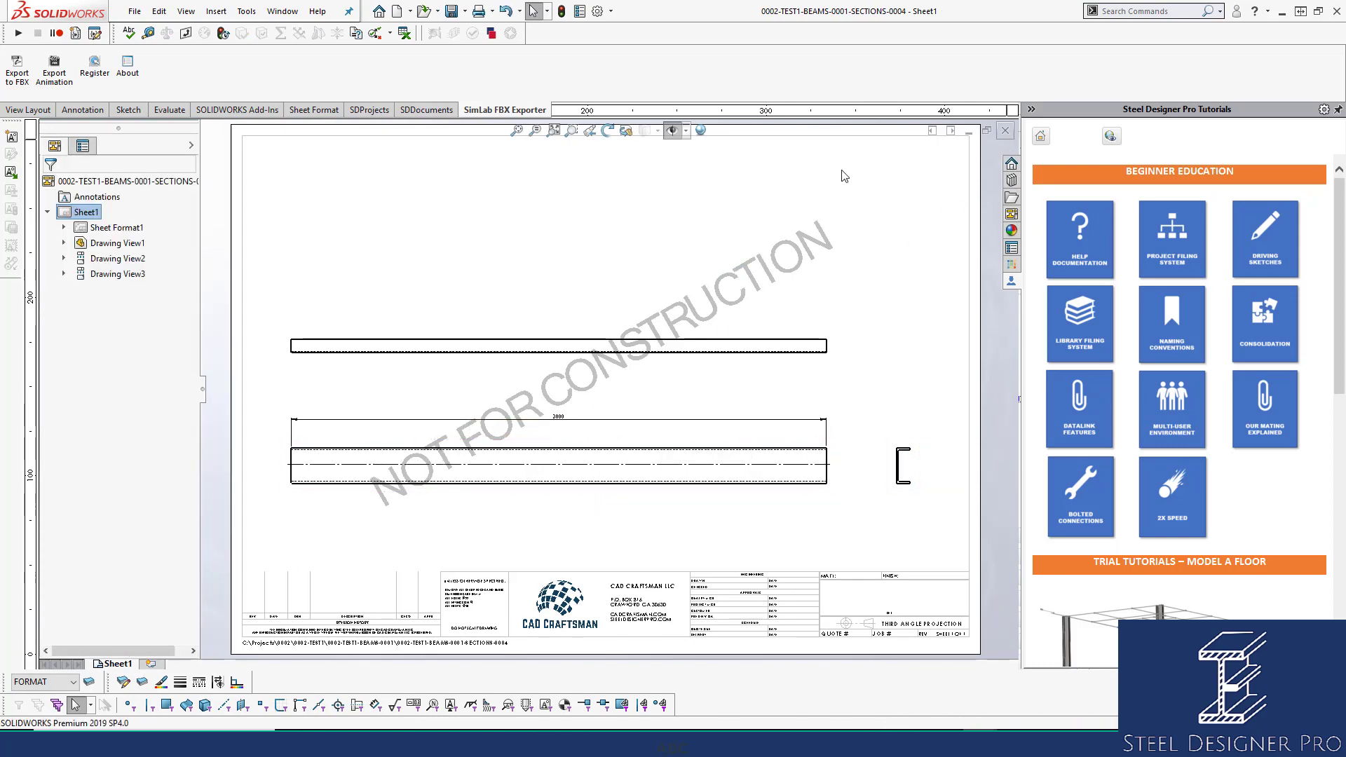
{"action": "left_click", "coordinate": [1005, 131]}
{"action": "left_click", "coordinate": [637, 232]}
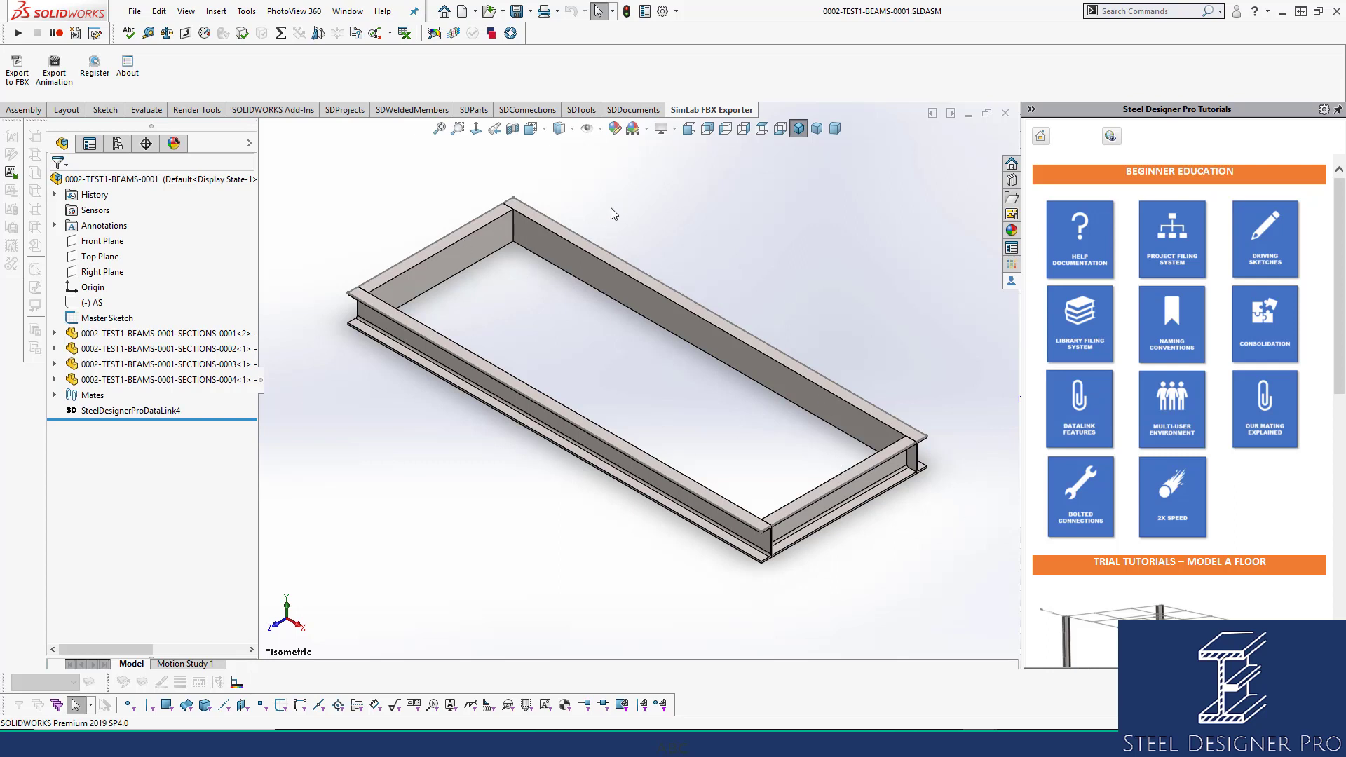
Open the beam assembly's drawing, move the top view higher, save and close it.
{"action": "right_click", "coordinate": [646, 195]}
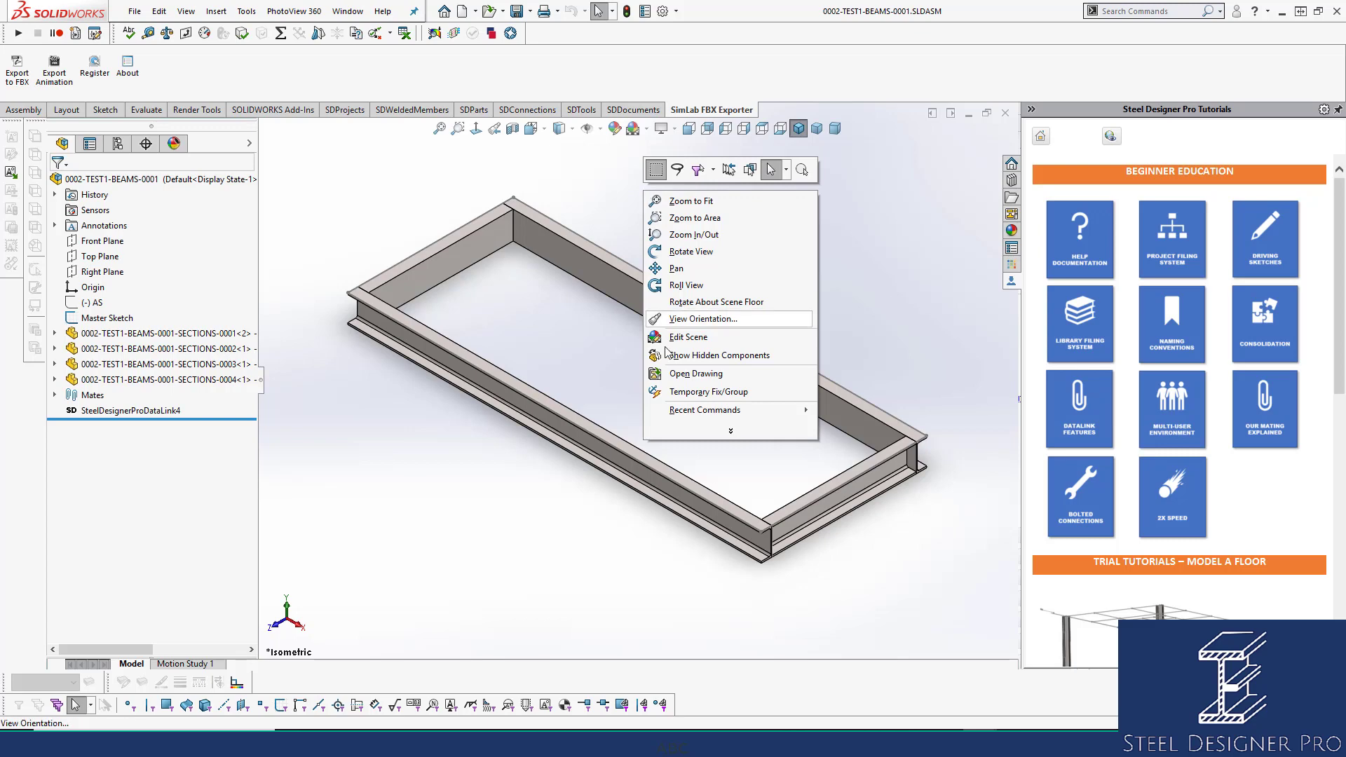
{"action": "left_click", "coordinate": [686, 379]}
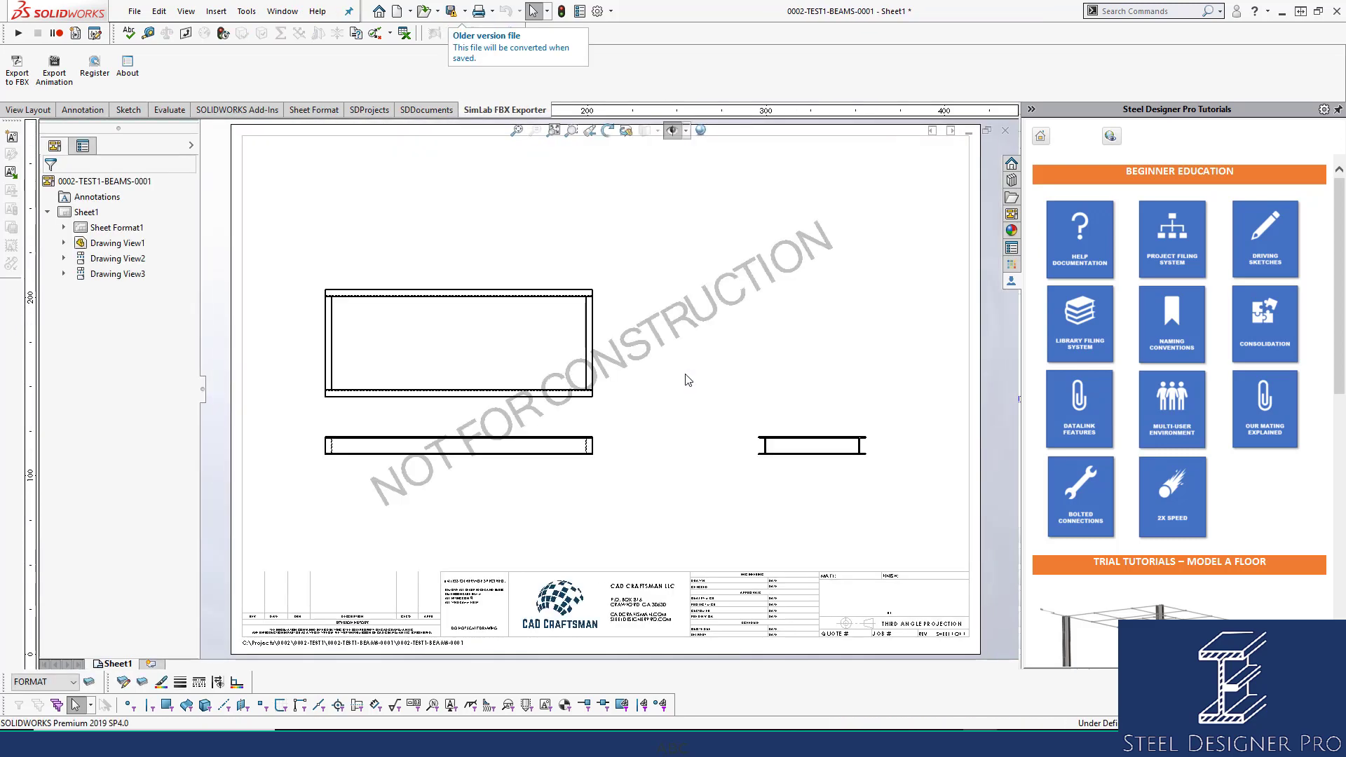
{"action": "left_click_drag", "start_coordinate": [490, 274], "coordinate": [489, 209]}
{"action": "left_click", "coordinate": [704, 358]}
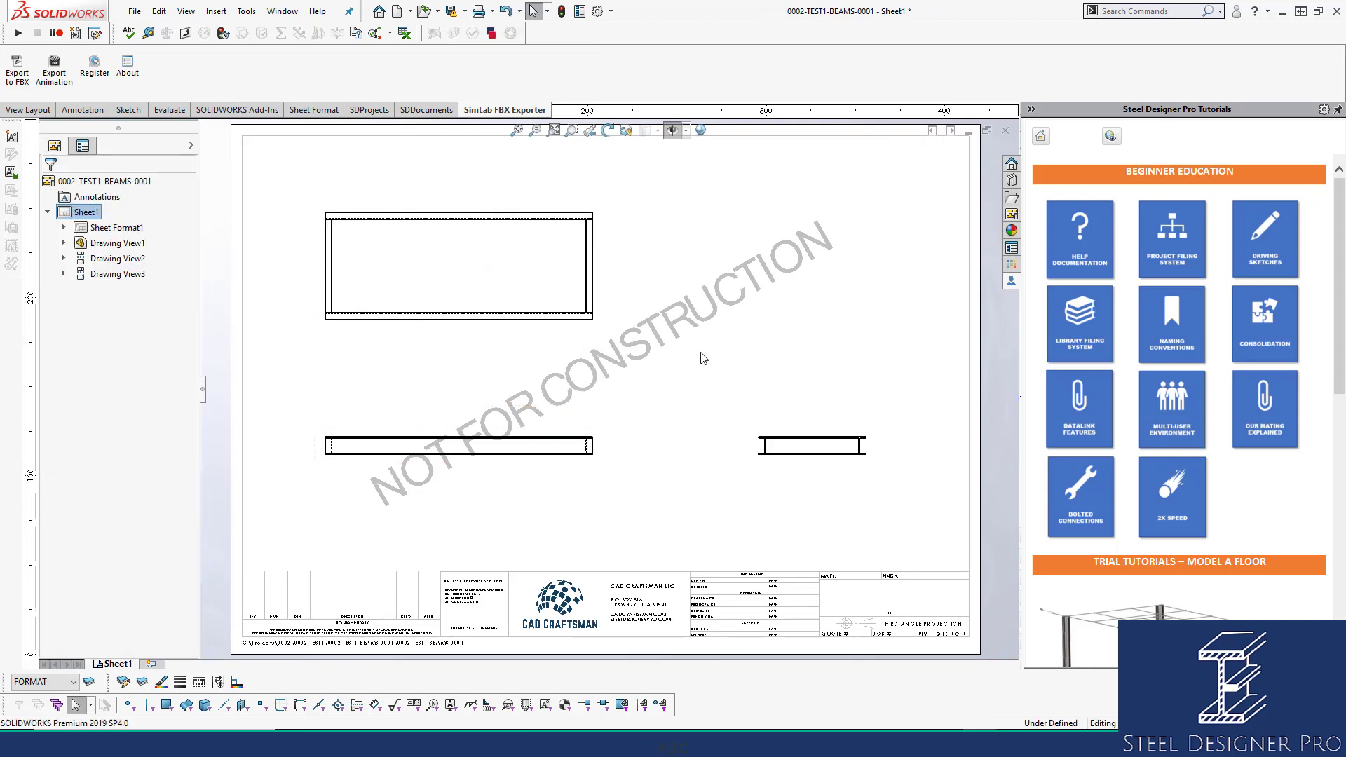
{"action": "key", "text": "ctrl+s"}
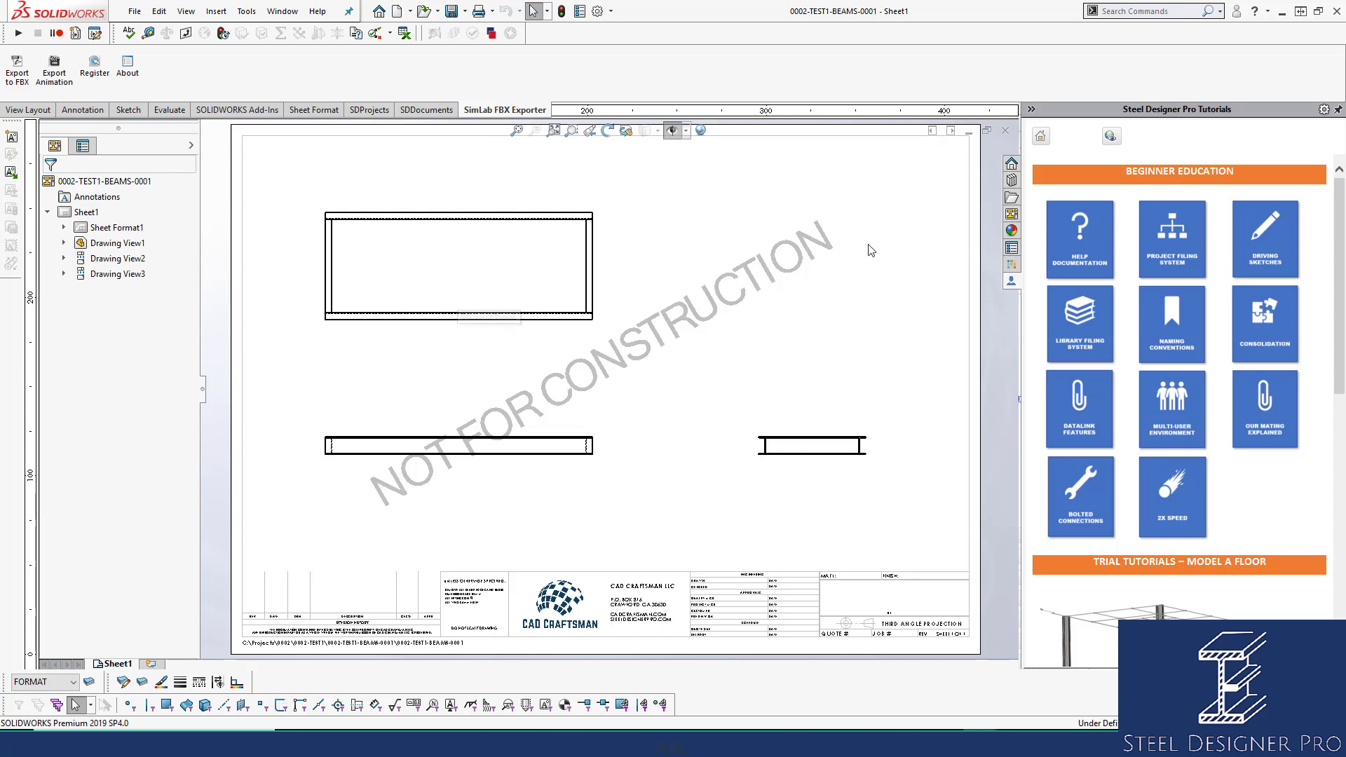
{"action": "left_click", "coordinate": [1007, 133]}
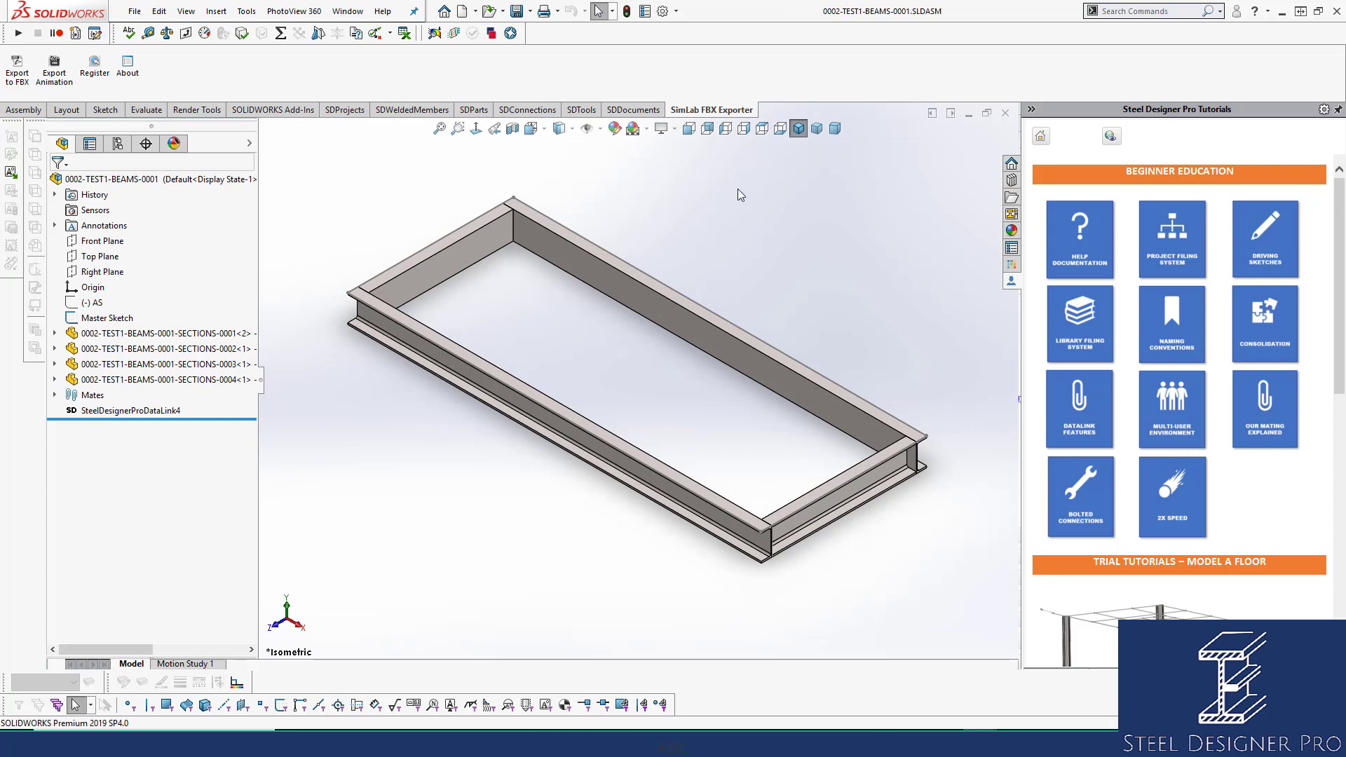
Select the AS sketch and Master Sketch in the tree, then leave the beam frame assembly.
{"action": "left_click", "coordinate": [92, 303]}
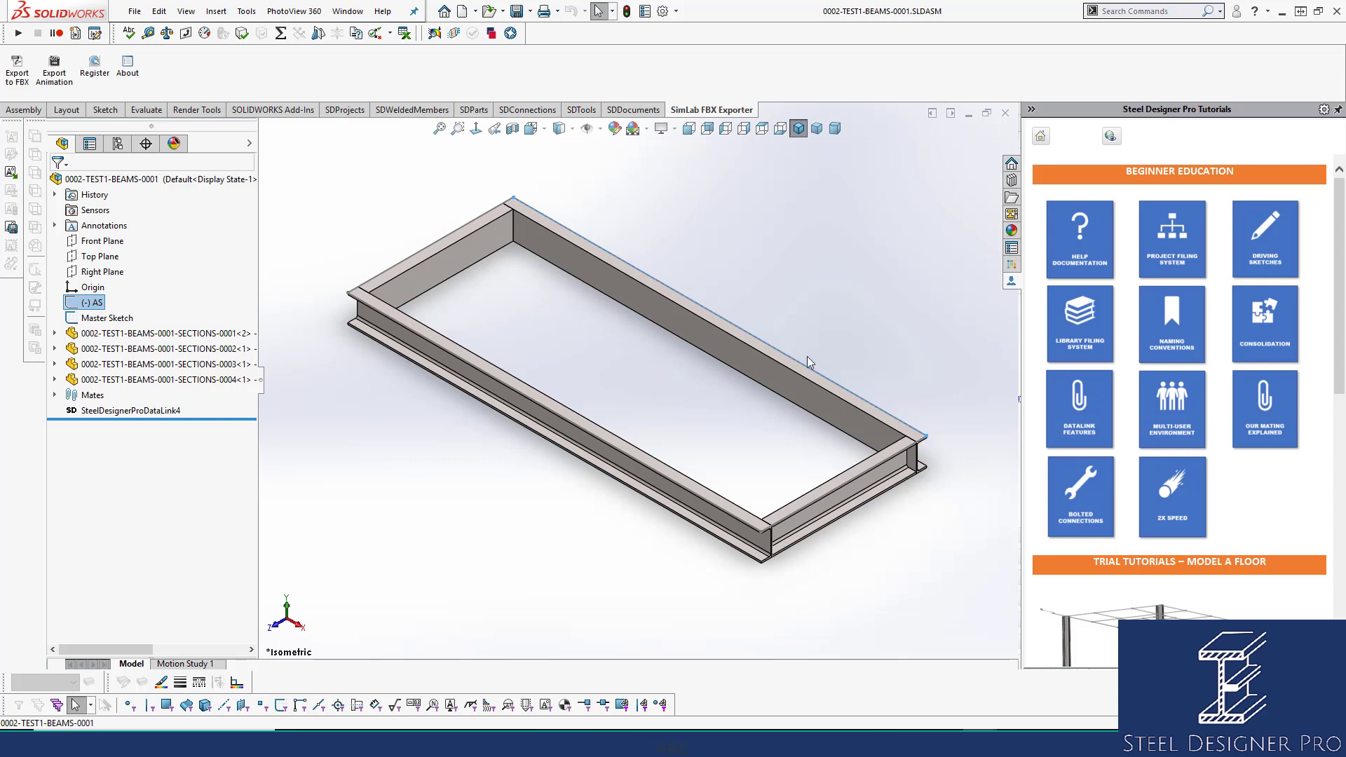
{"action": "left_click", "coordinate": [106, 317]}
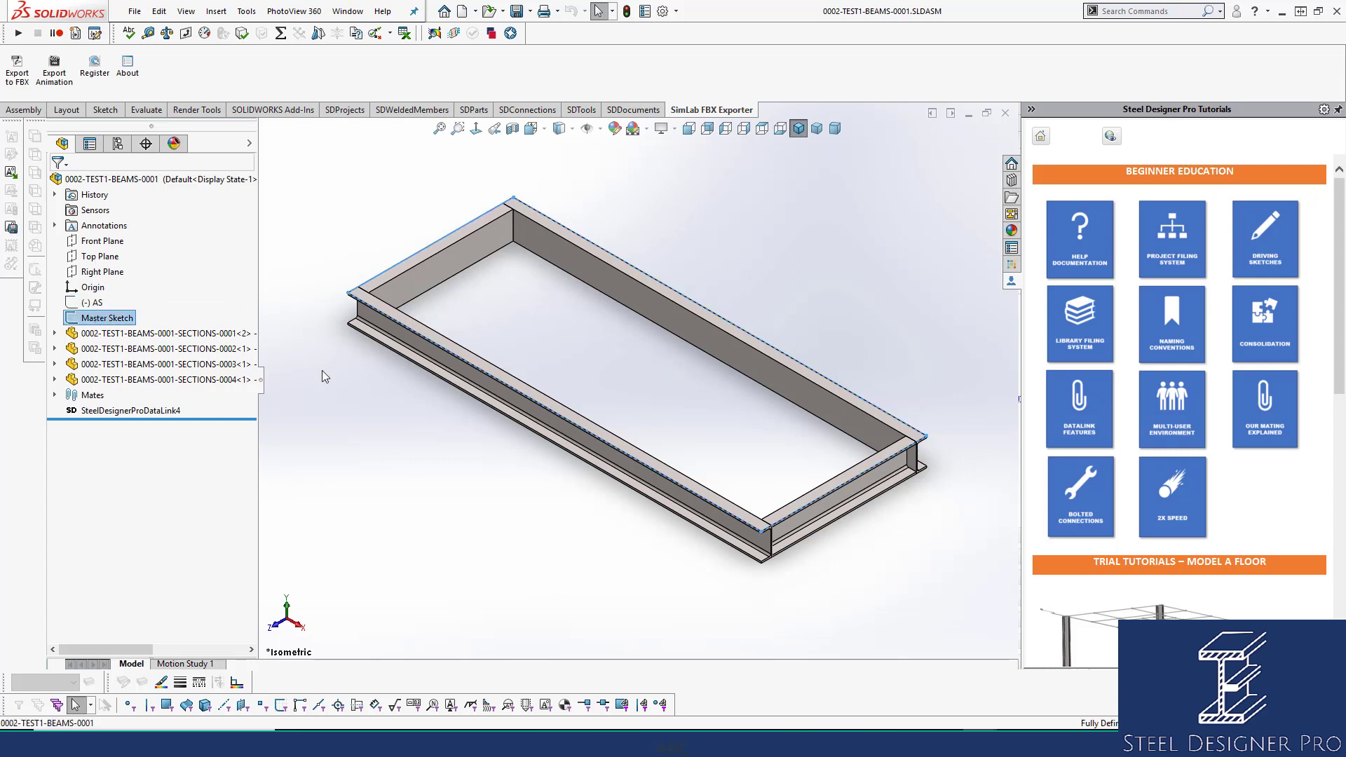
{"action": "left_click", "coordinate": [112, 320]}
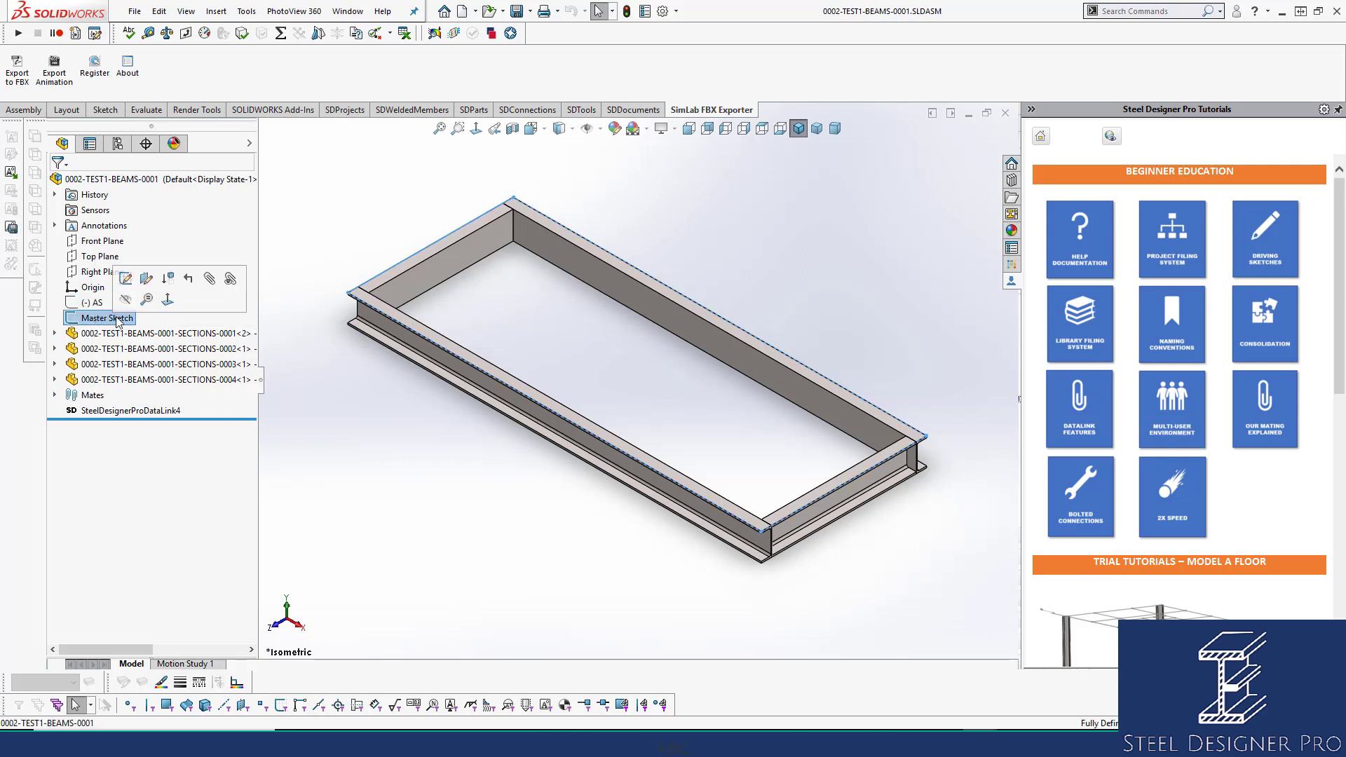
{"action": "left_click", "coordinate": [293, 270]}
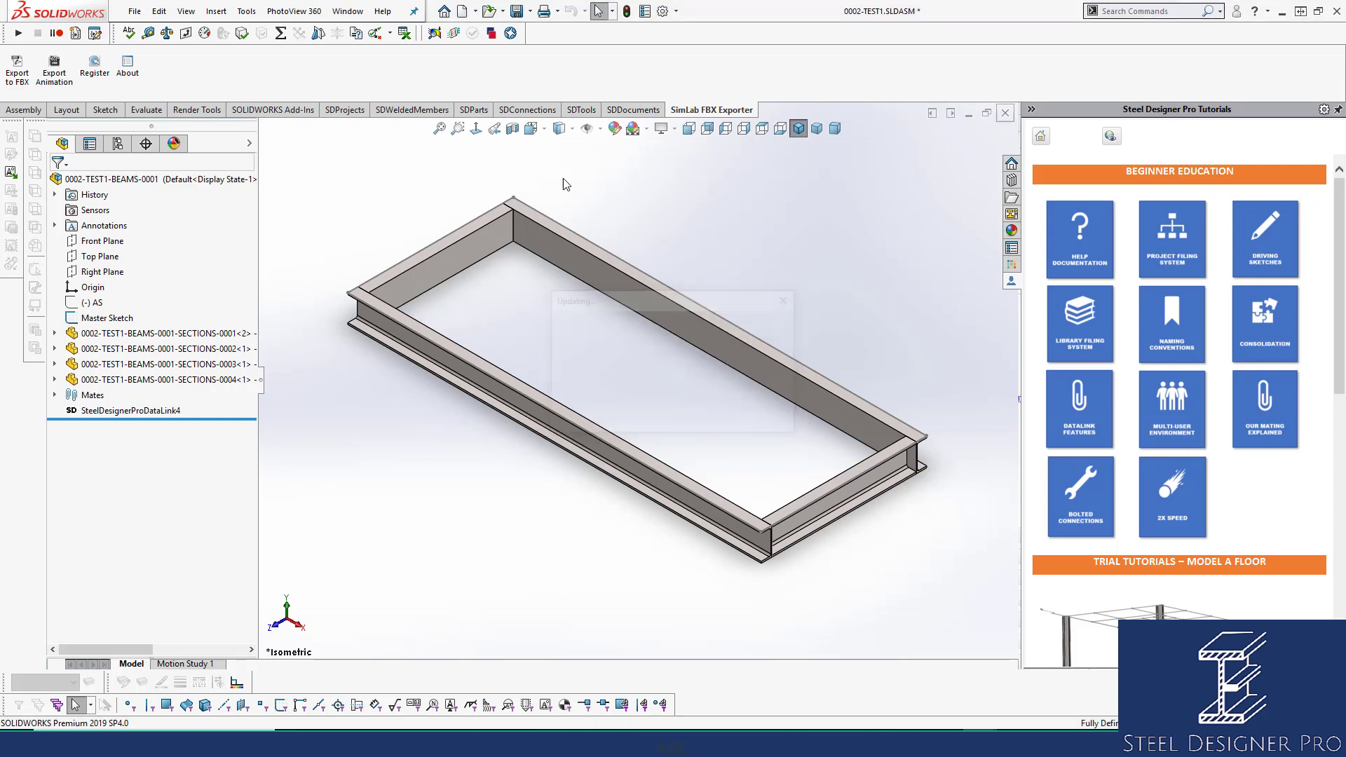
Close the beam frame window and check the AS sketch line's length, then exit the sketch.
{"action": "left_click", "coordinate": [1006, 113]}
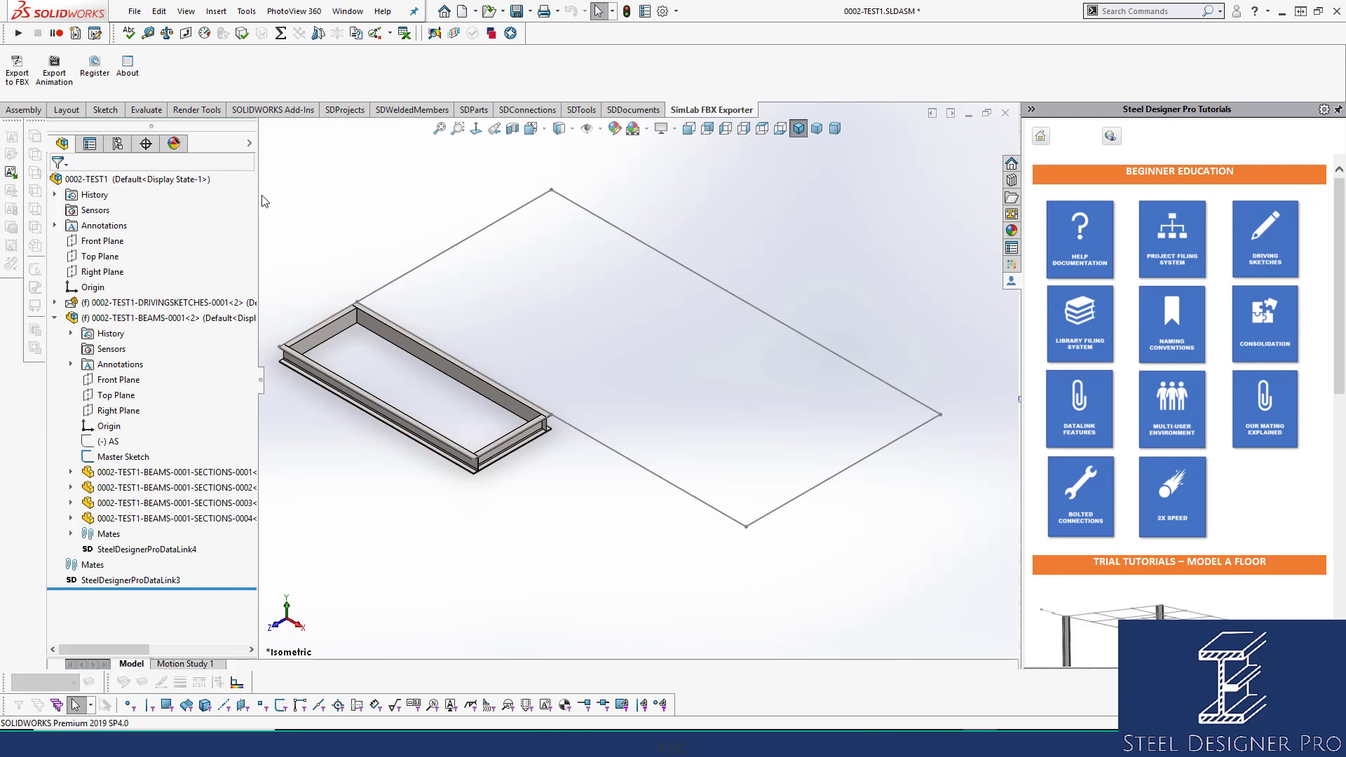
{"action": "scroll", "coordinate": [511, 345], "scroll_direction": "up", "scroll_amount": 2}
{"action": "scroll", "coordinate": [495, 378], "scroll_direction": "down", "scroll_amount": 4}
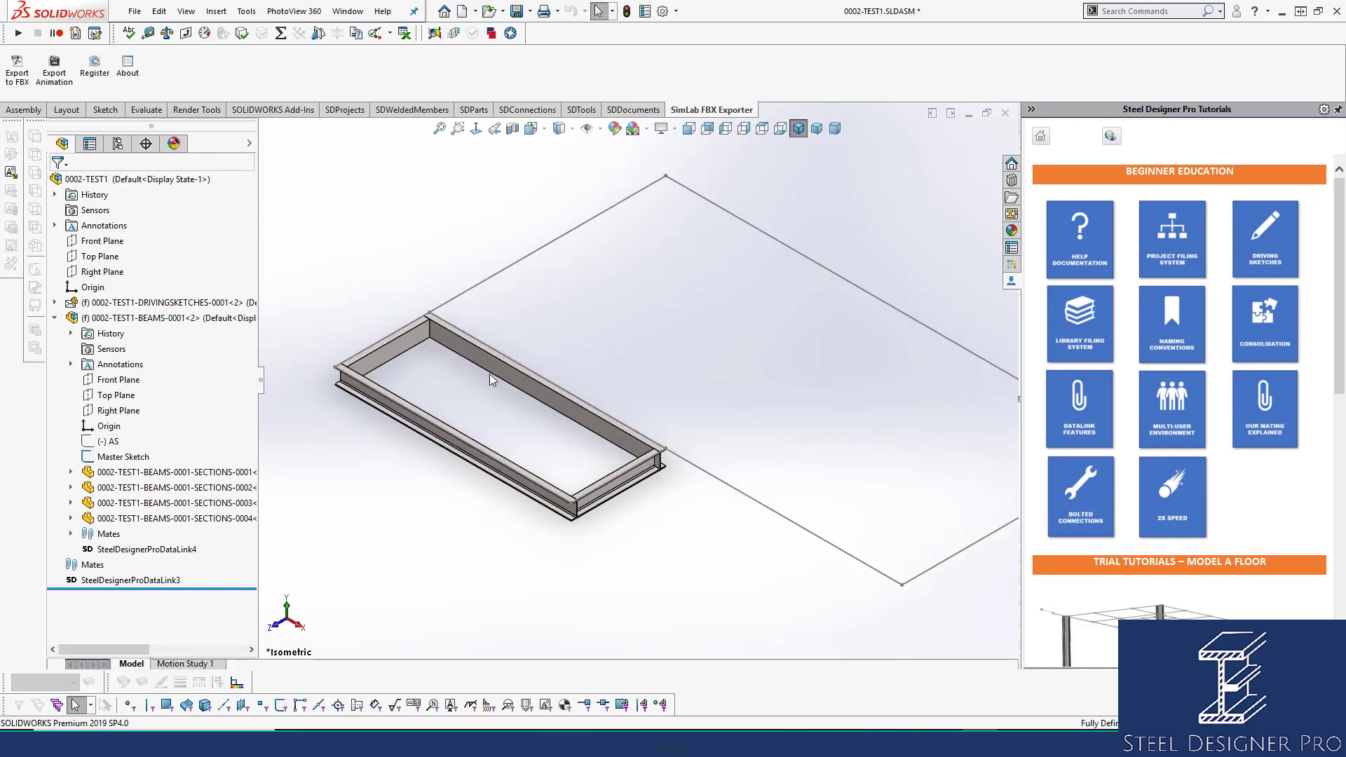
{"action": "left_click", "coordinate": [106, 442]}
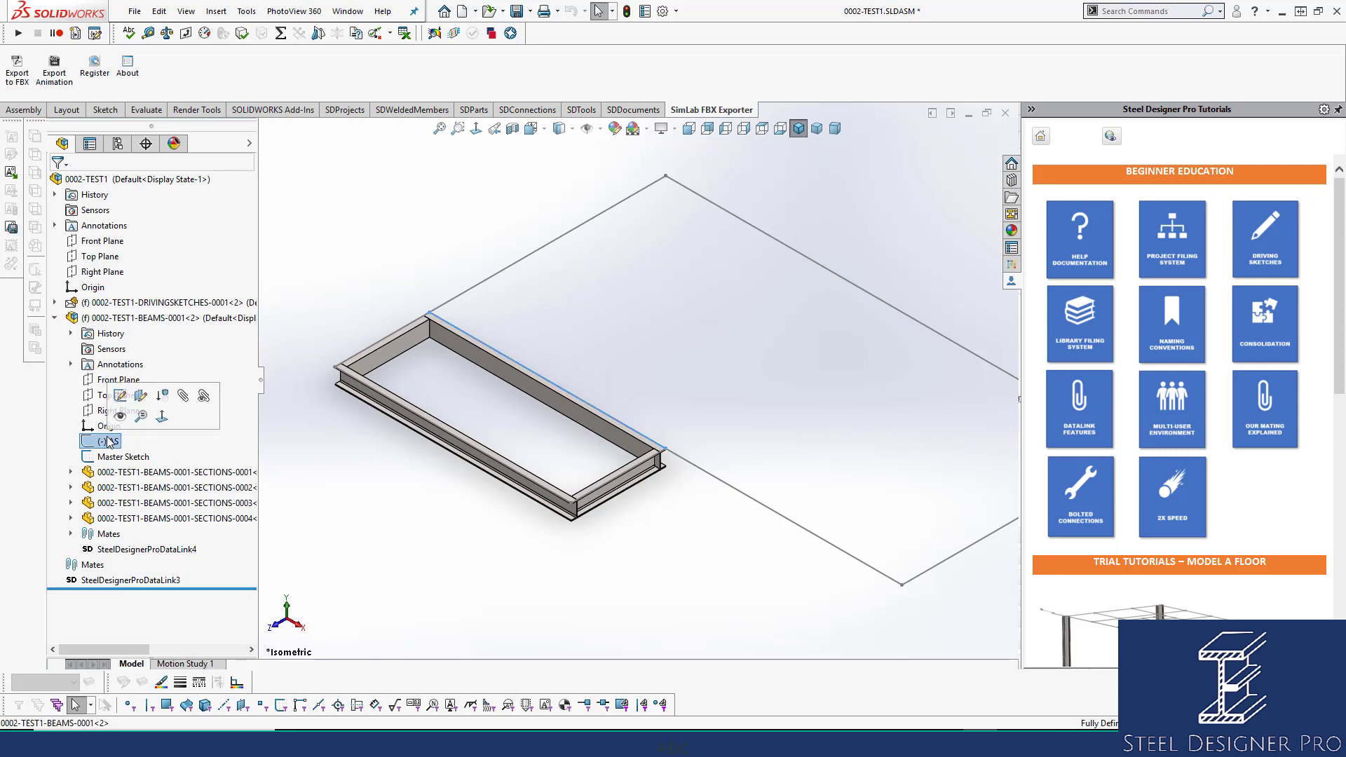
{"action": "left_click", "coordinate": [119, 397]}
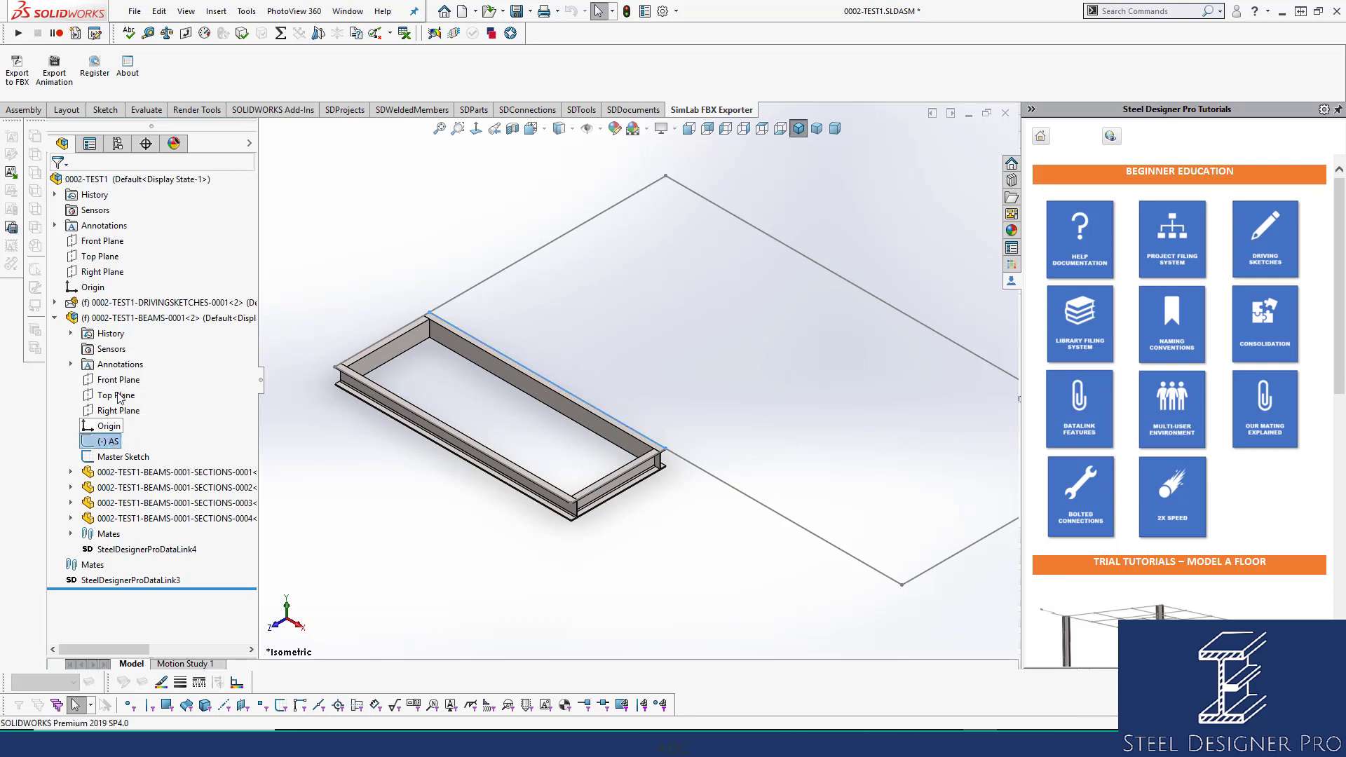
{"action": "left_click", "coordinate": [574, 403]}
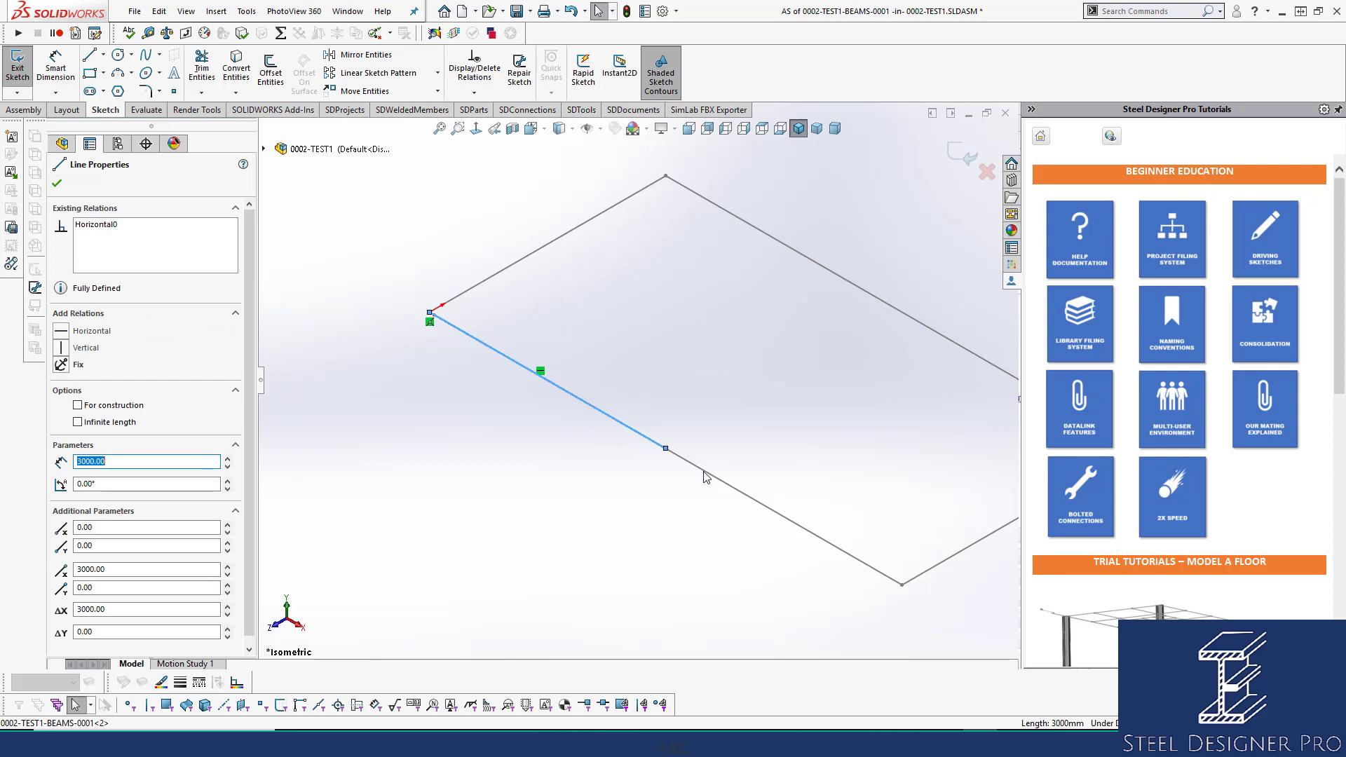
{"action": "key", "text": "Escape"}
{"action": "left_click", "coordinate": [959, 151]}
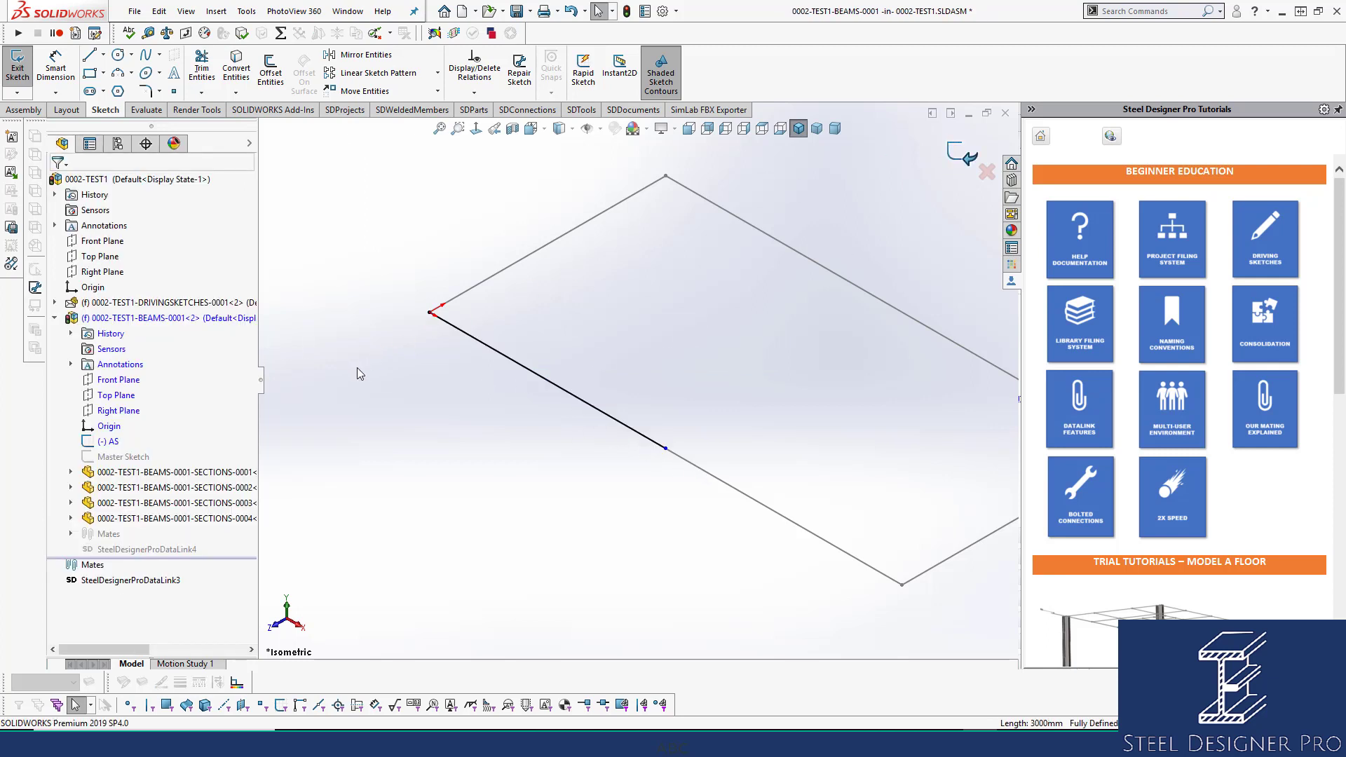
Make the 3000 mm AS sketch line Equal to its partner line and rebuild the frame.
{"action": "left_click", "coordinate": [111, 441]}
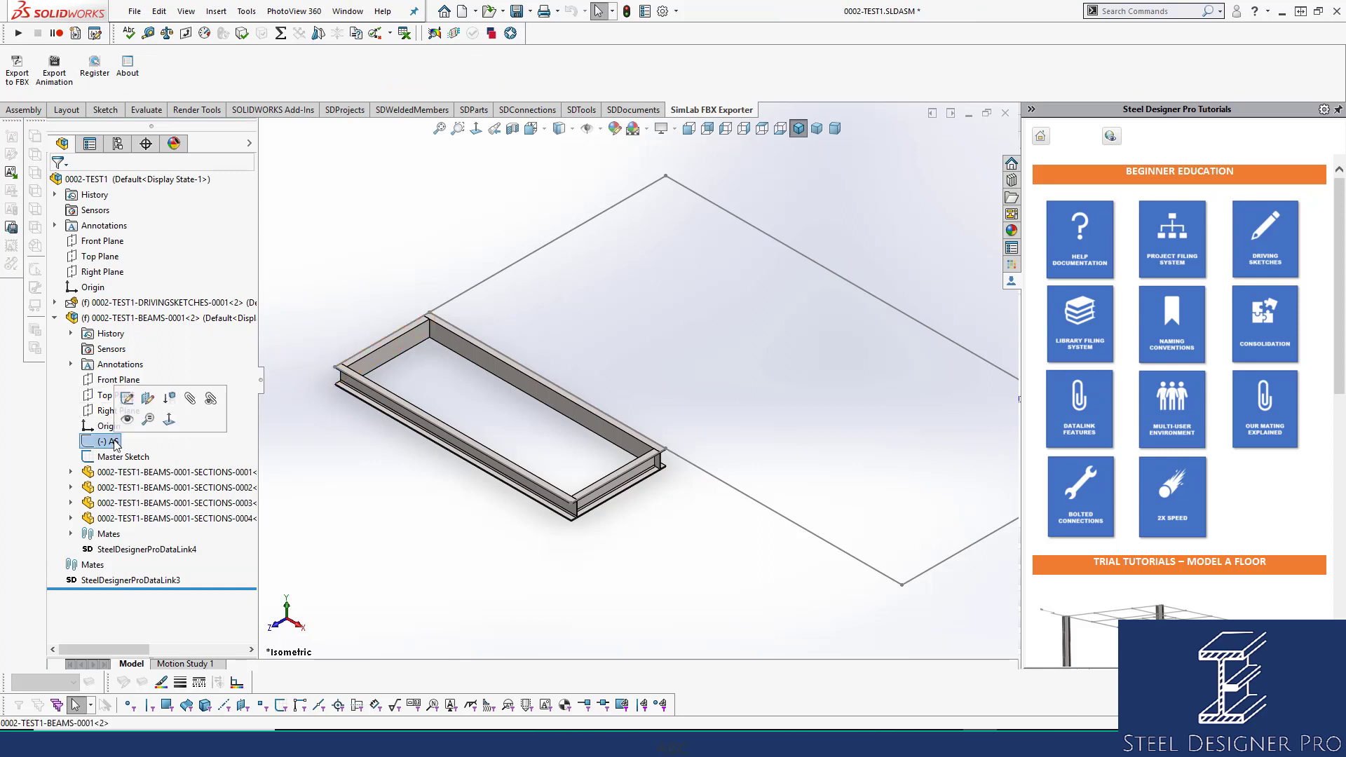
{"action": "left_click", "coordinate": [127, 399]}
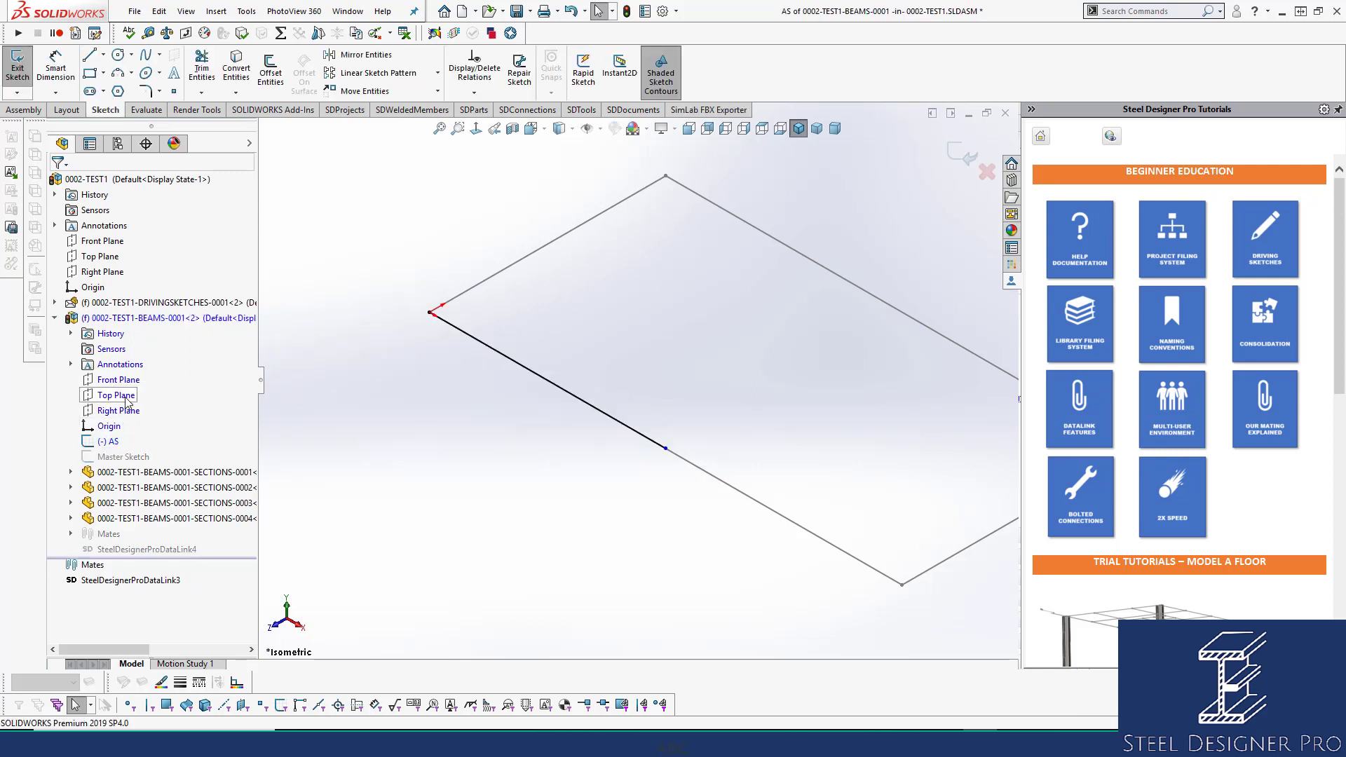
{"action": "left_click", "coordinate": [545, 383]}
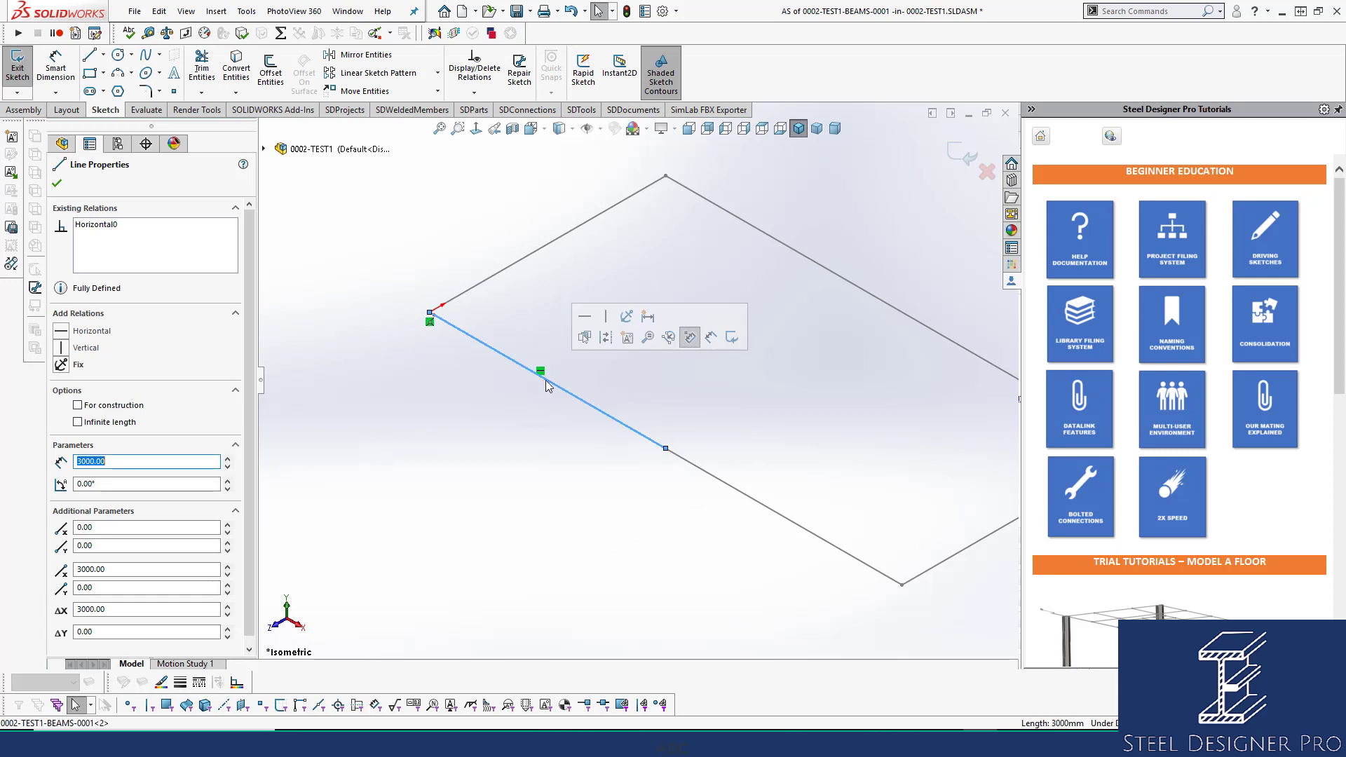
{"action": "left_click", "coordinate": [714, 484], "text": "ctrl"}
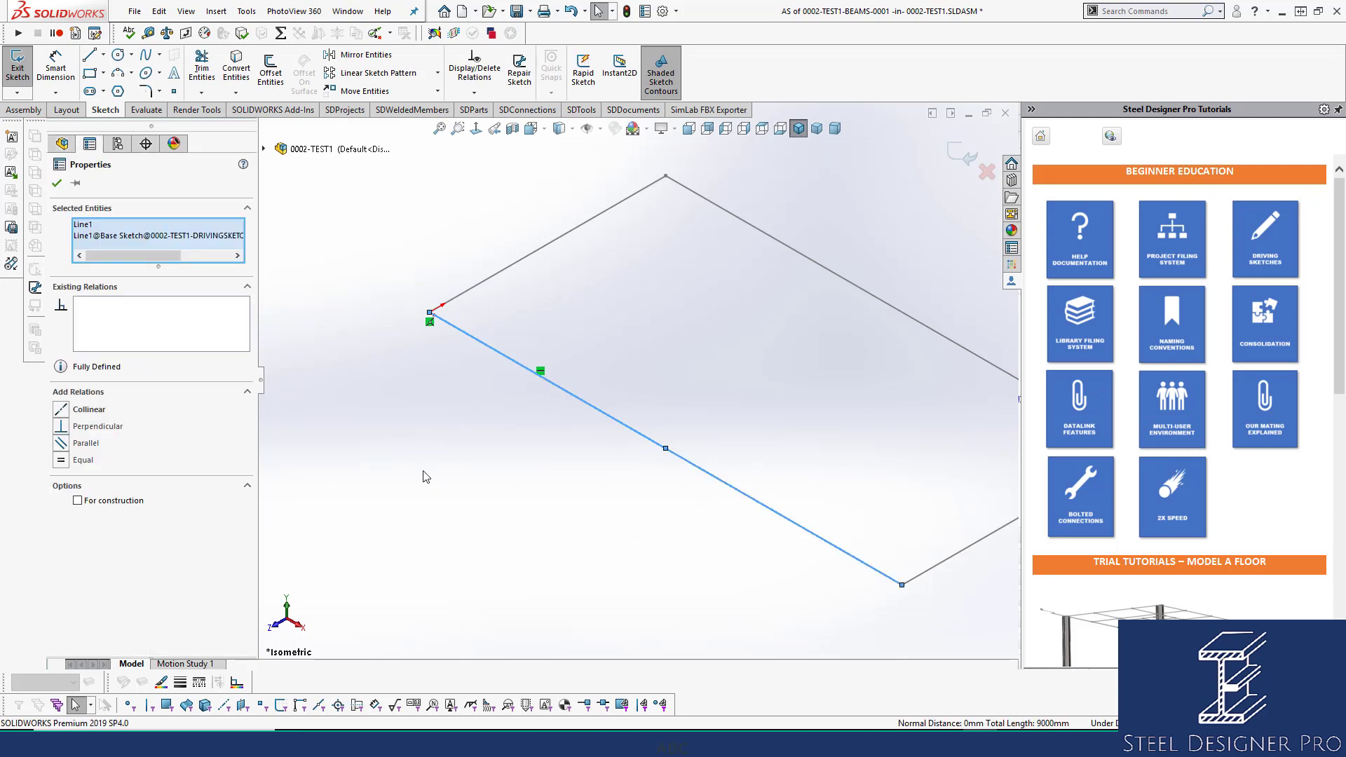
{"action": "left_click", "coordinate": [79, 461]}
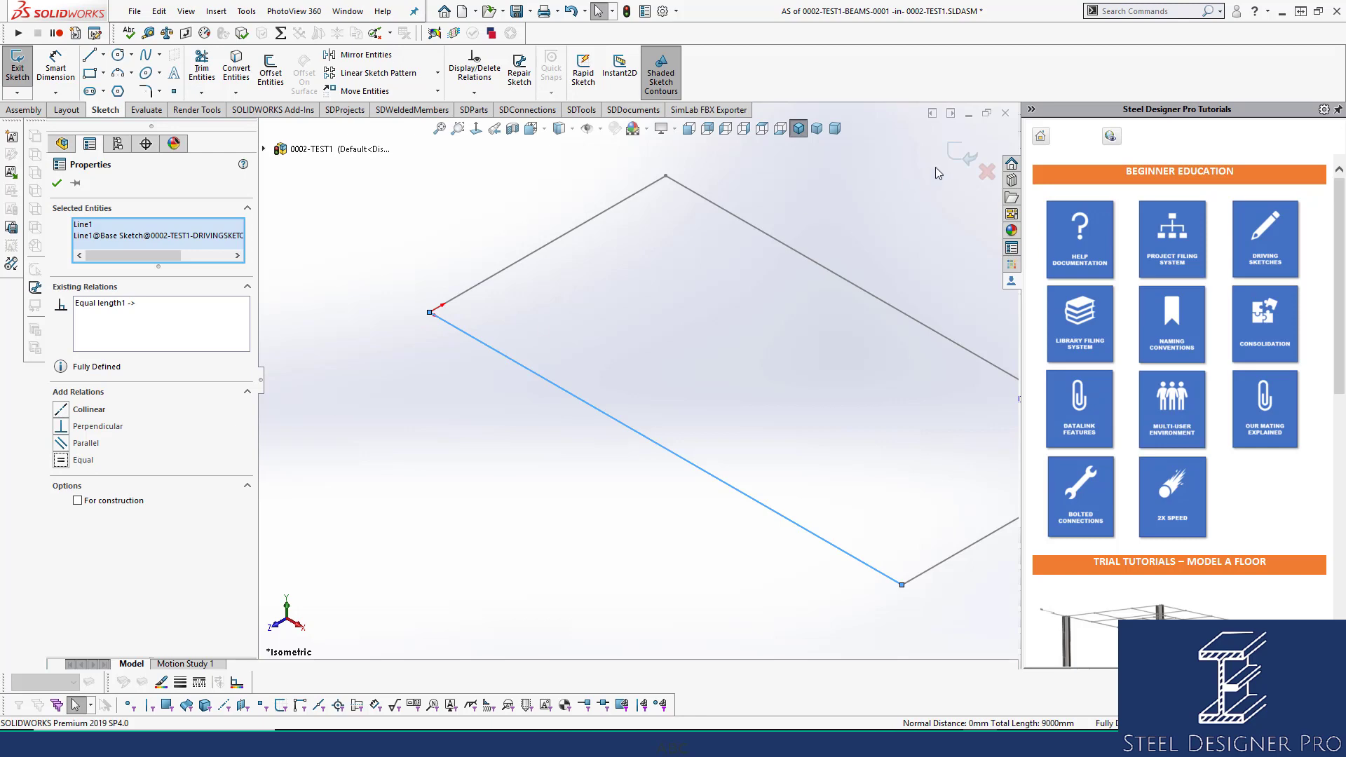
{"action": "left_click", "coordinate": [957, 152]}
{"action": "left_click", "coordinate": [959, 154]}
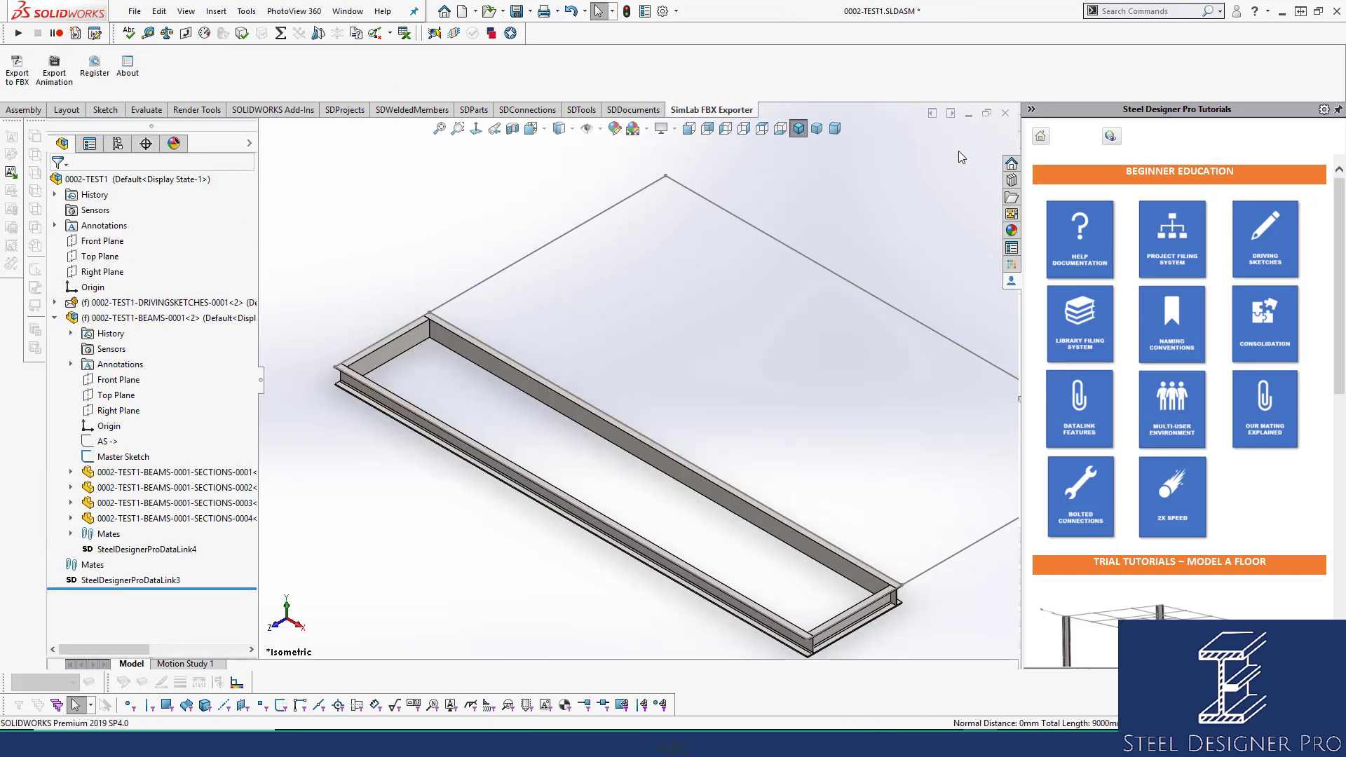
{"action": "scroll", "coordinate": [797, 397], "scroll_direction": "up", "scroll_amount": 2}
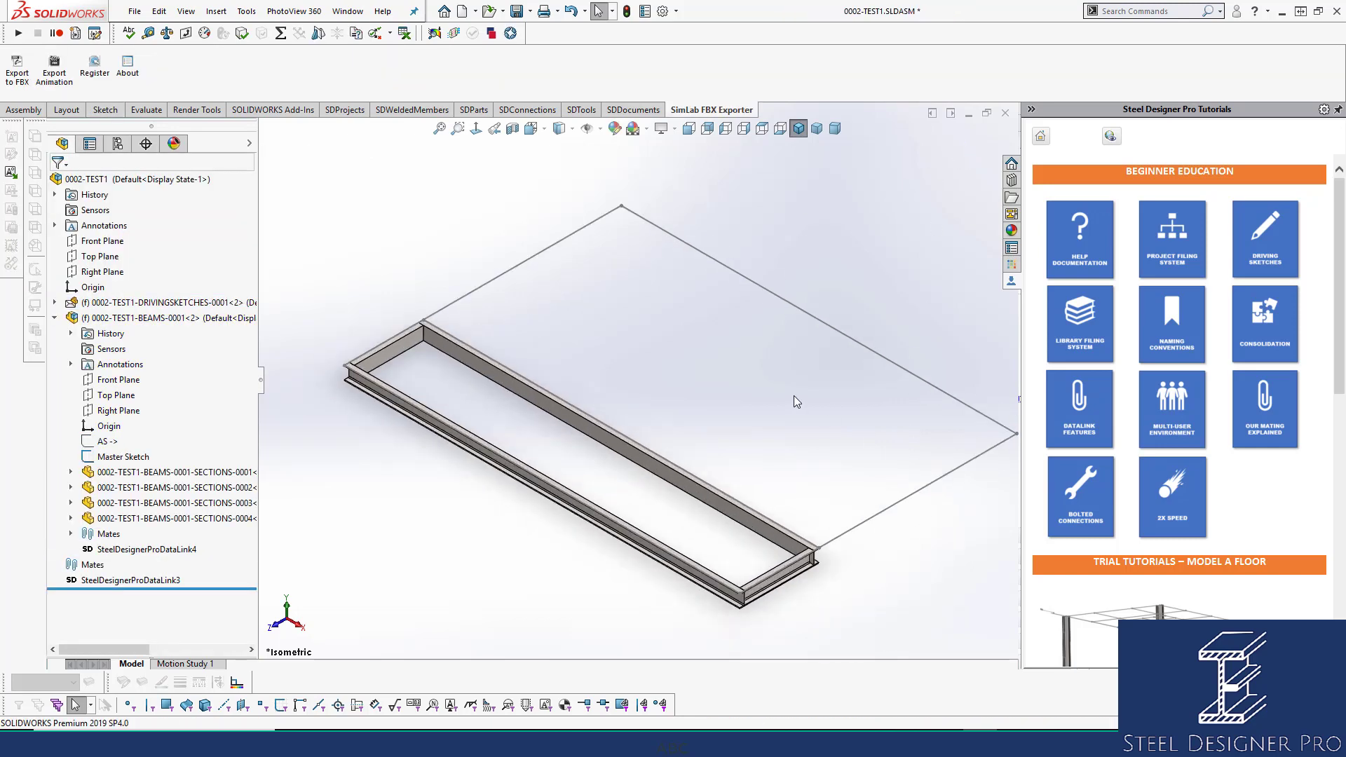
{"action": "scroll", "coordinate": [794, 396], "scroll_direction": "up", "scroll_amount": 1}
{"action": "scroll", "coordinate": [772, 396], "scroll_direction": "down", "scroll_amount": 1}
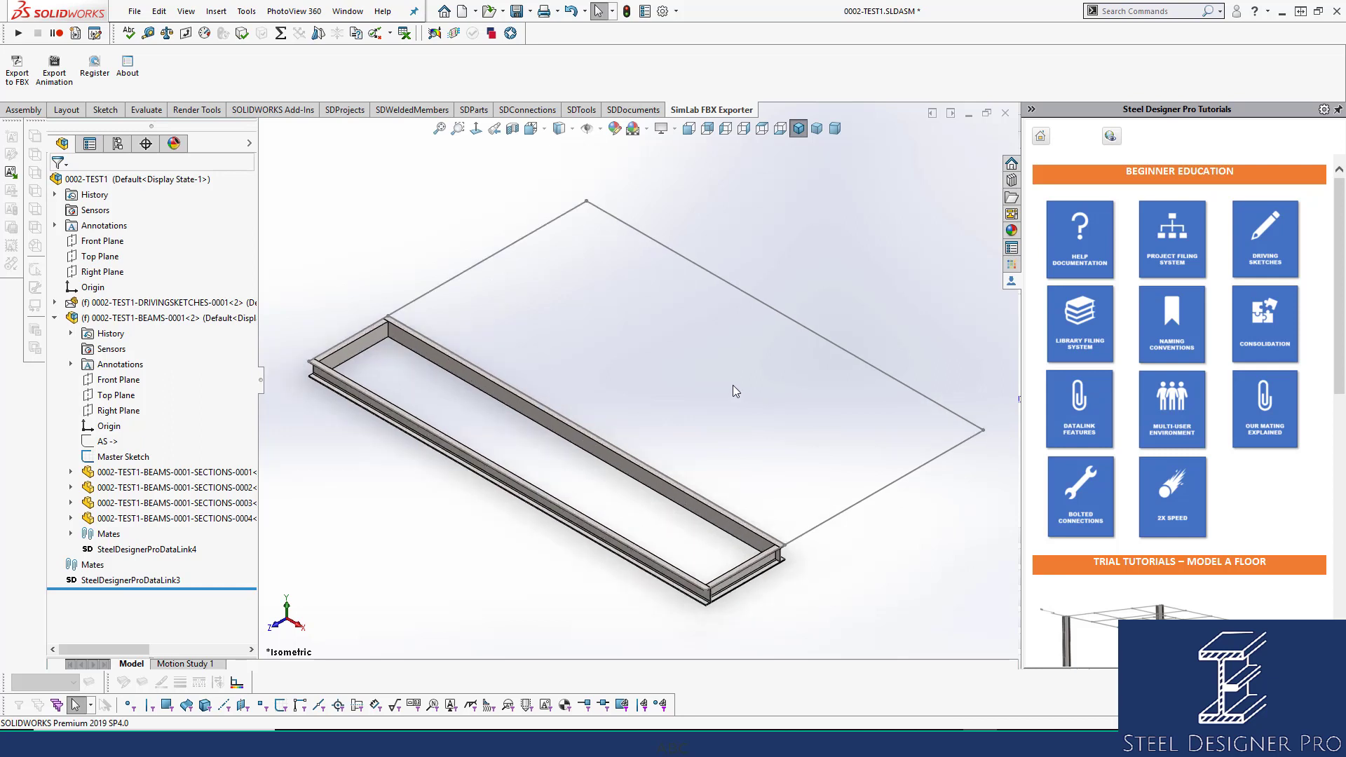
{"action": "left_click", "coordinate": [56, 318]}
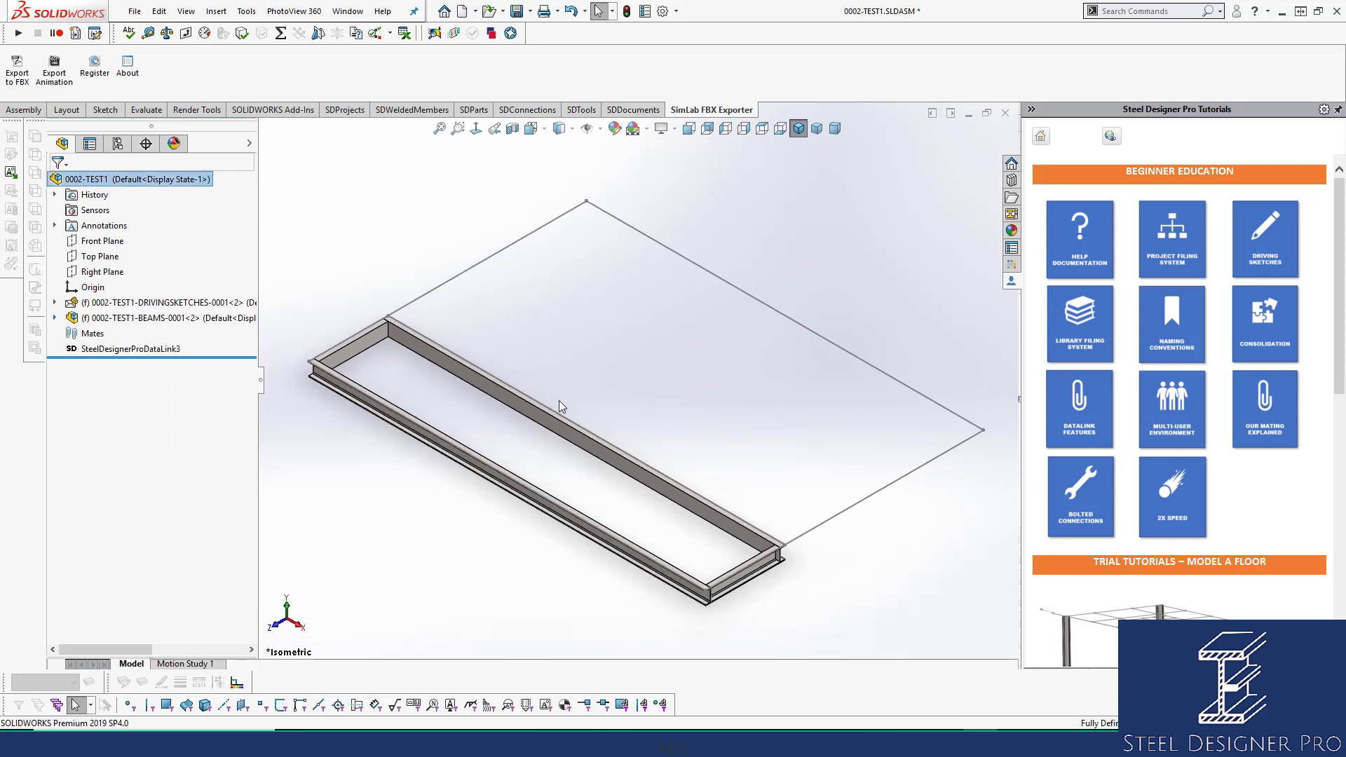
Save, then copy the beam frame onto sketch edges Line2, Line3 and Line4.
{"action": "key", "text": "ctrl+s"}
{"action": "key", "text": "z"}
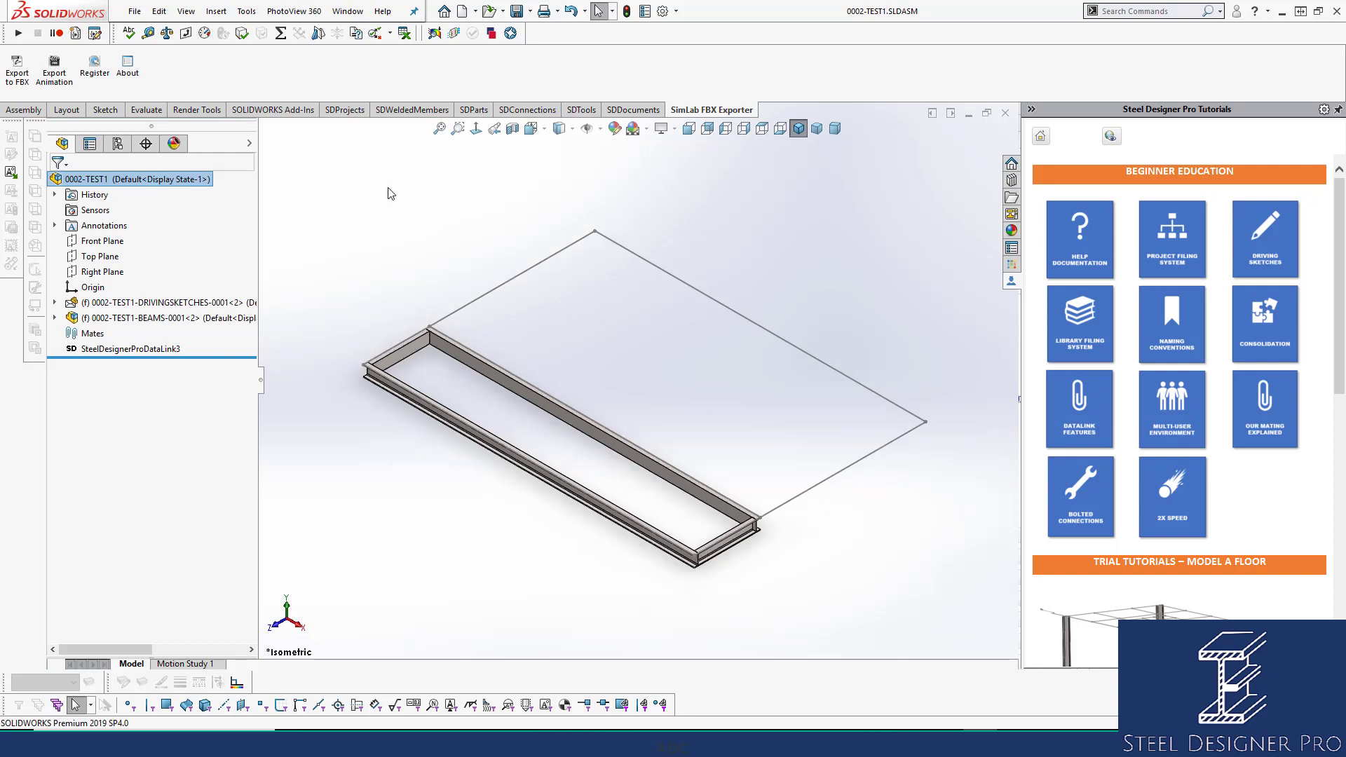
{"action": "left_click", "coordinate": [398, 112]}
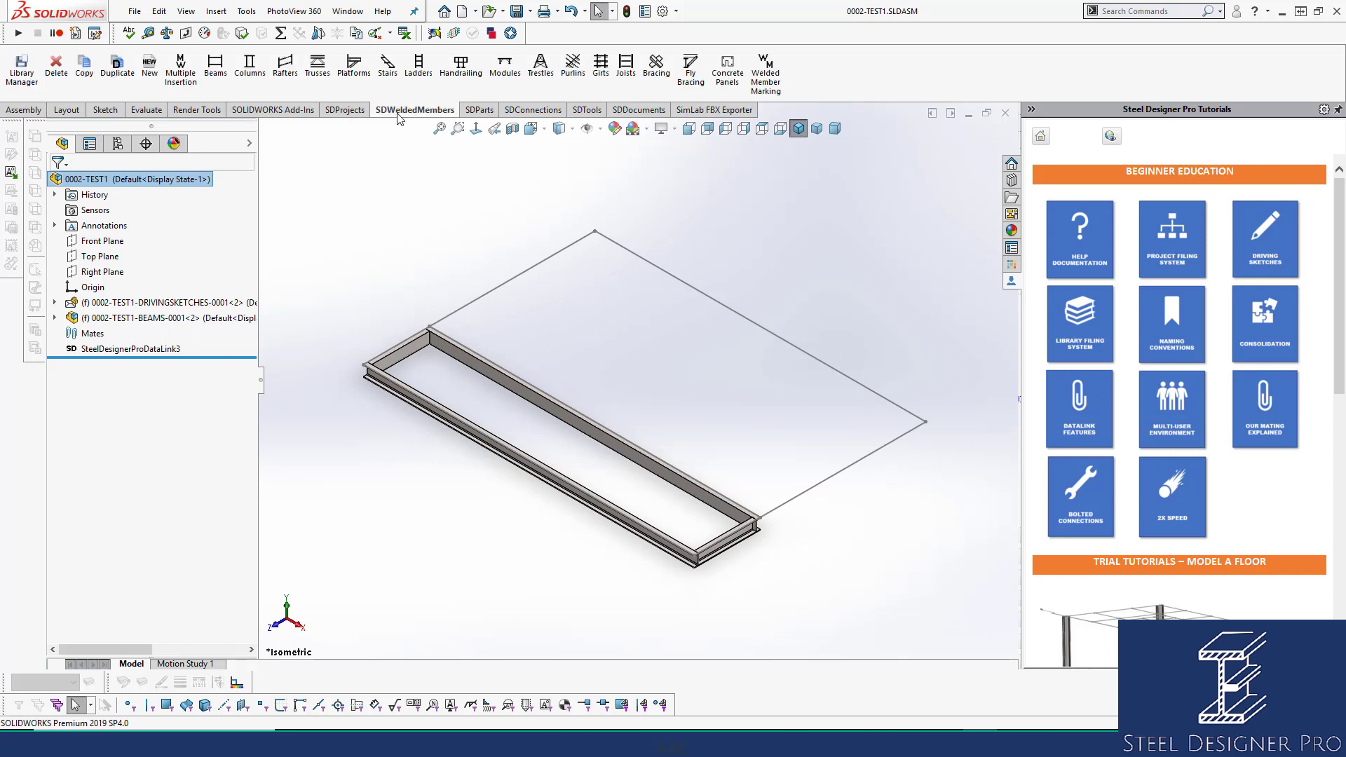
{"action": "left_click", "coordinate": [84, 66]}
{"action": "left_click", "coordinate": [477, 364]}
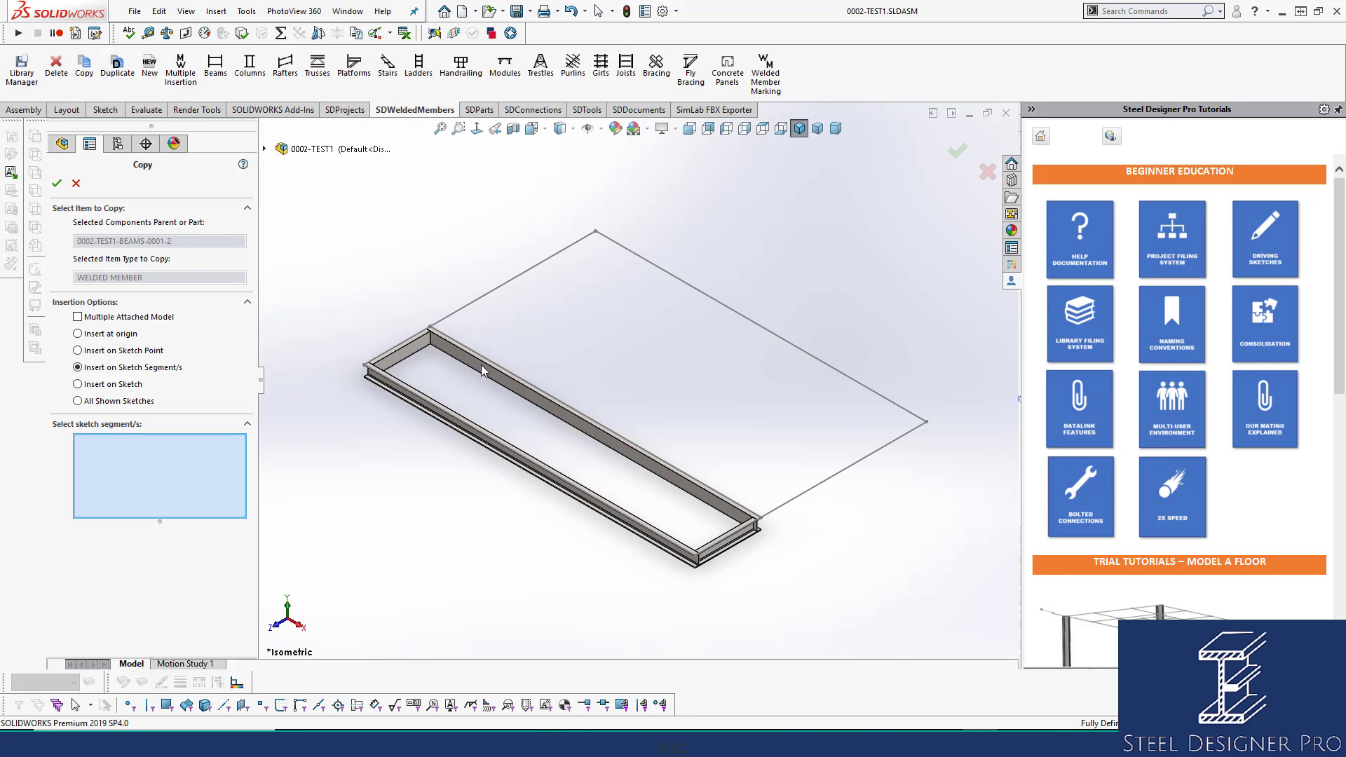
{"action": "left_click", "coordinate": [829, 478]}
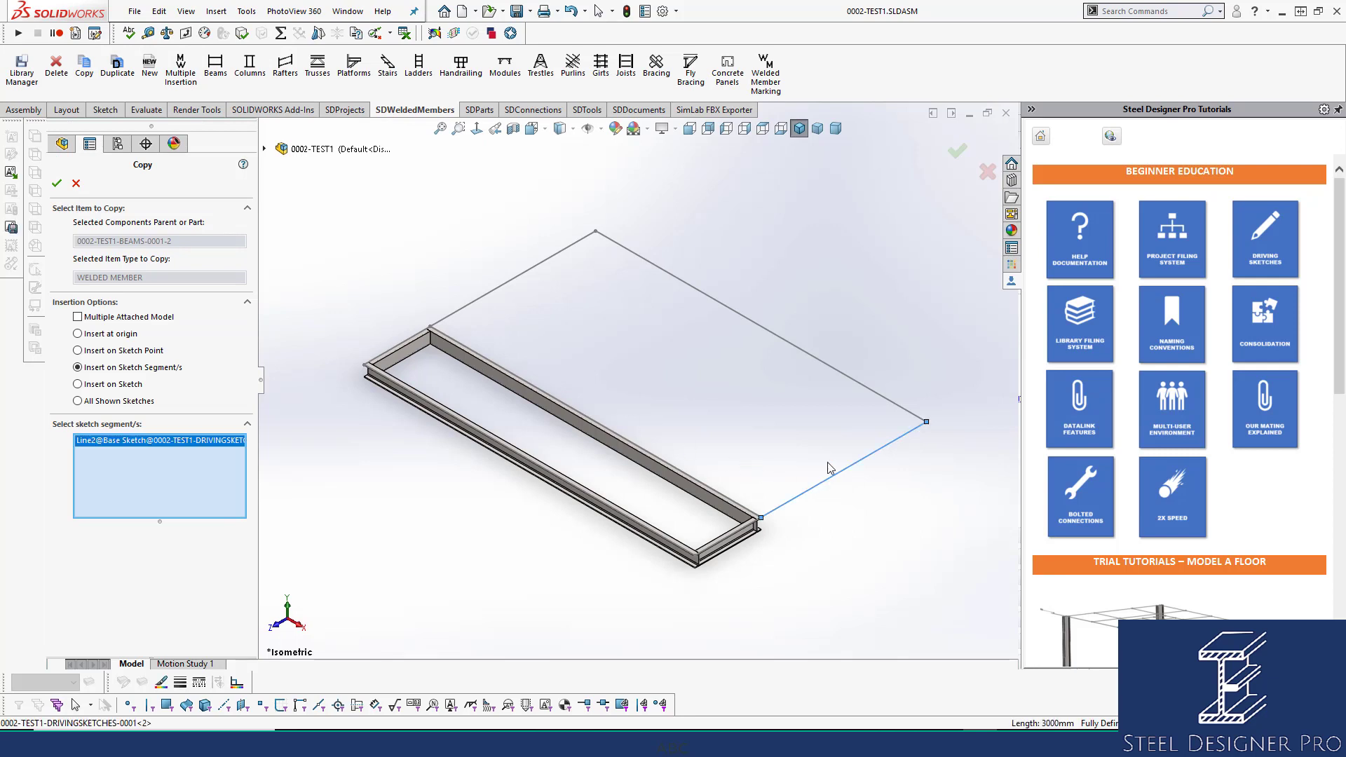
{"action": "left_click", "coordinate": [777, 335]}
{"action": "left_click", "coordinate": [566, 249]}
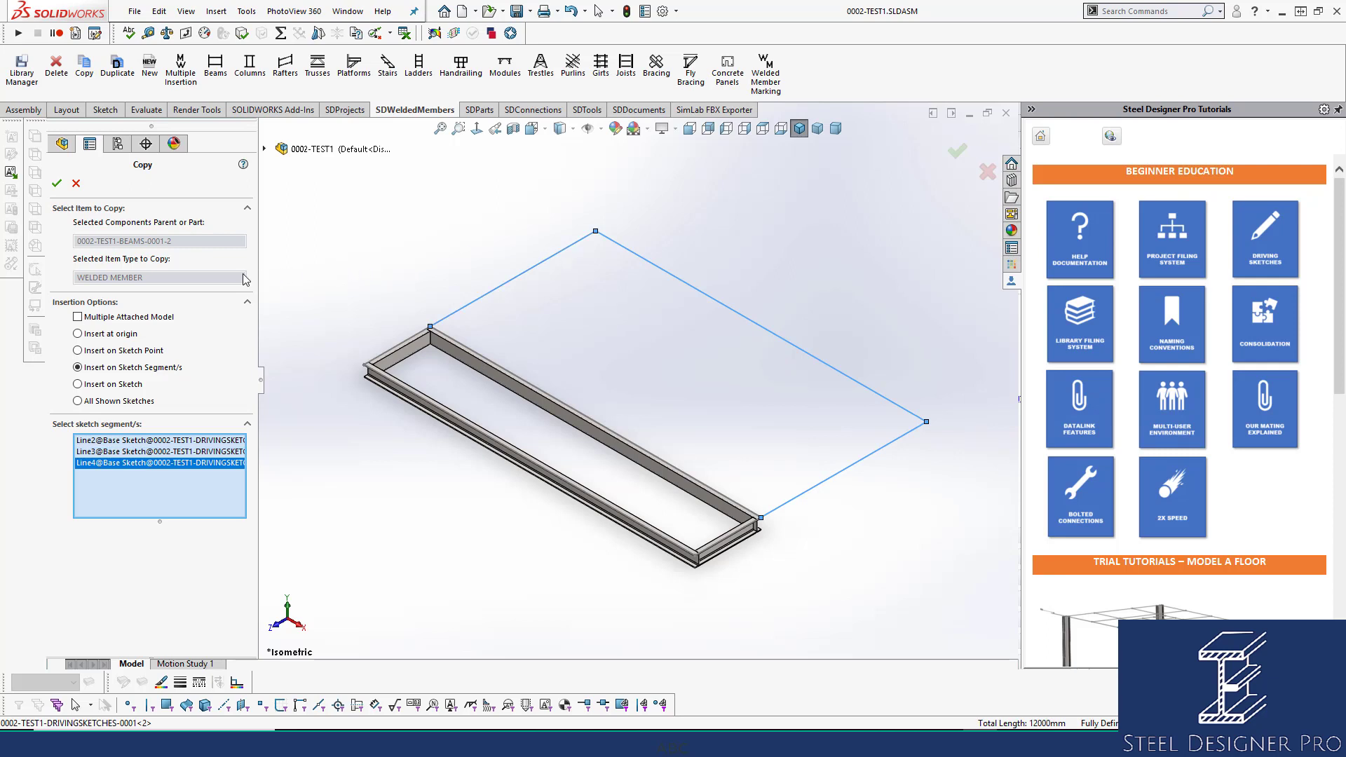
{"action": "left_click", "coordinate": [57, 183]}
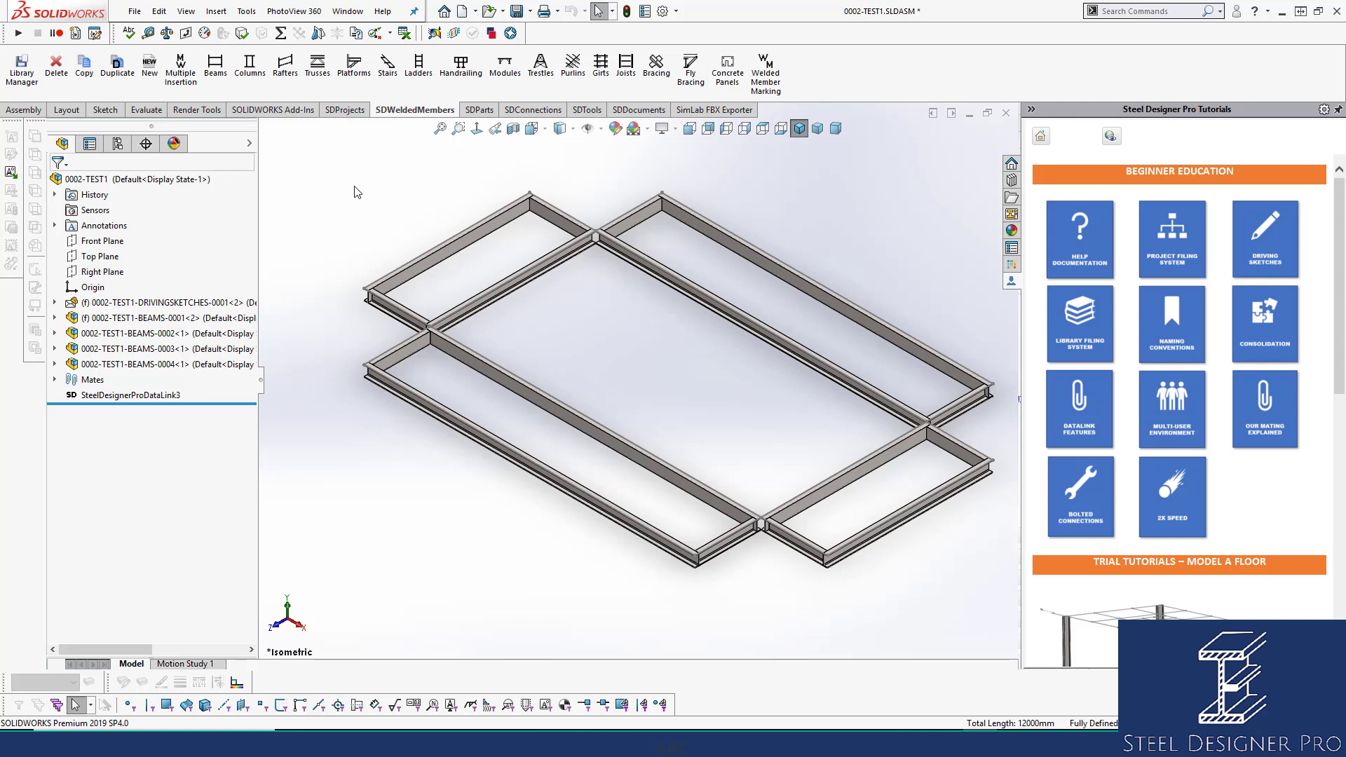
{"action": "left_click", "coordinate": [55, 364]}
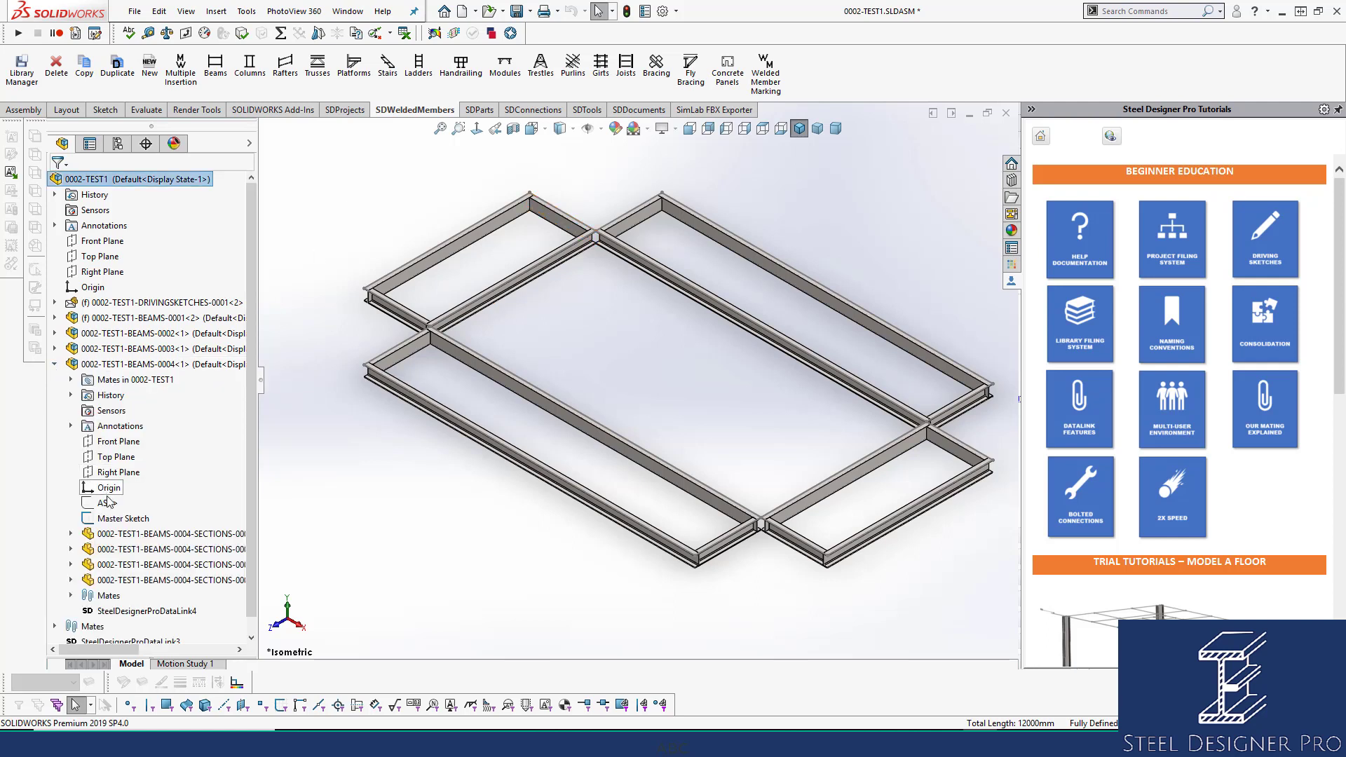
{"action": "left_click", "coordinate": [107, 503]}
{"action": "left_click", "coordinate": [55, 349]}
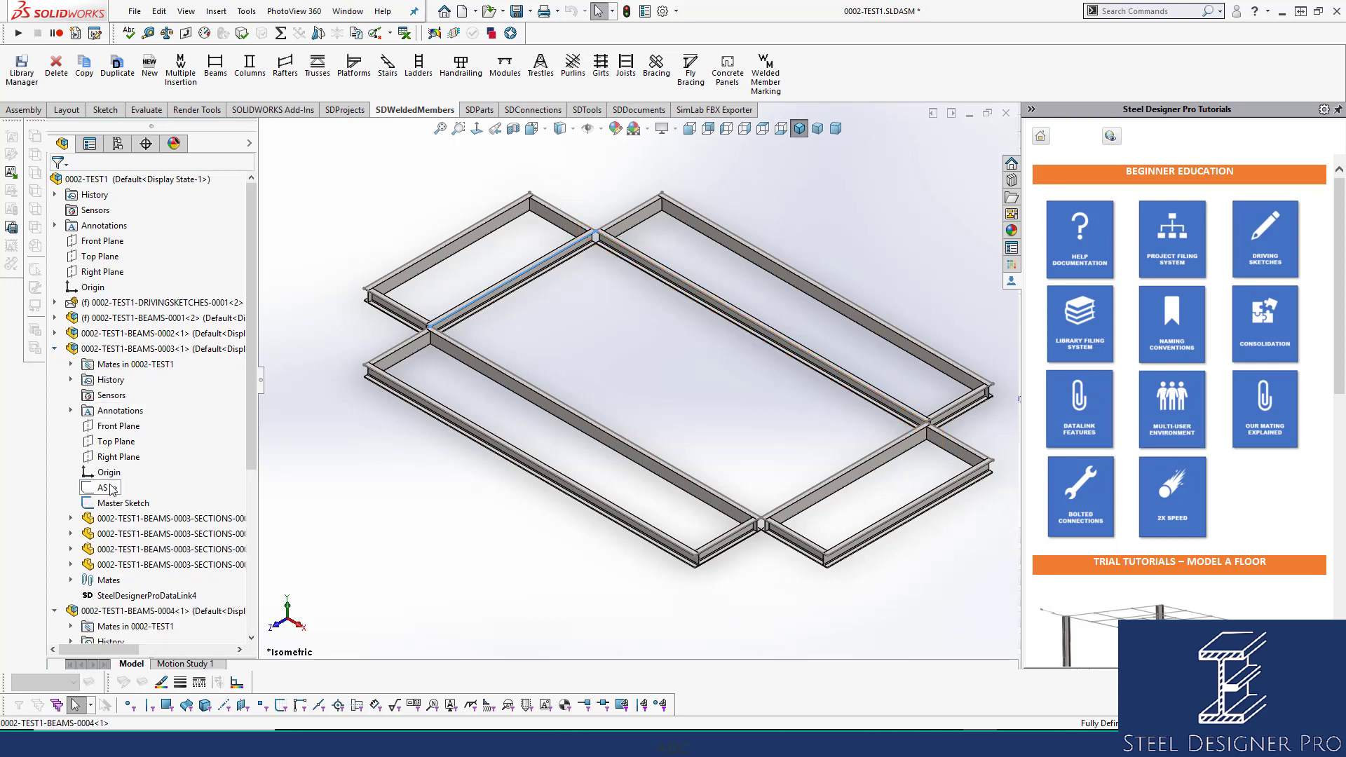
{"action": "left_click", "coordinate": [54, 334]}
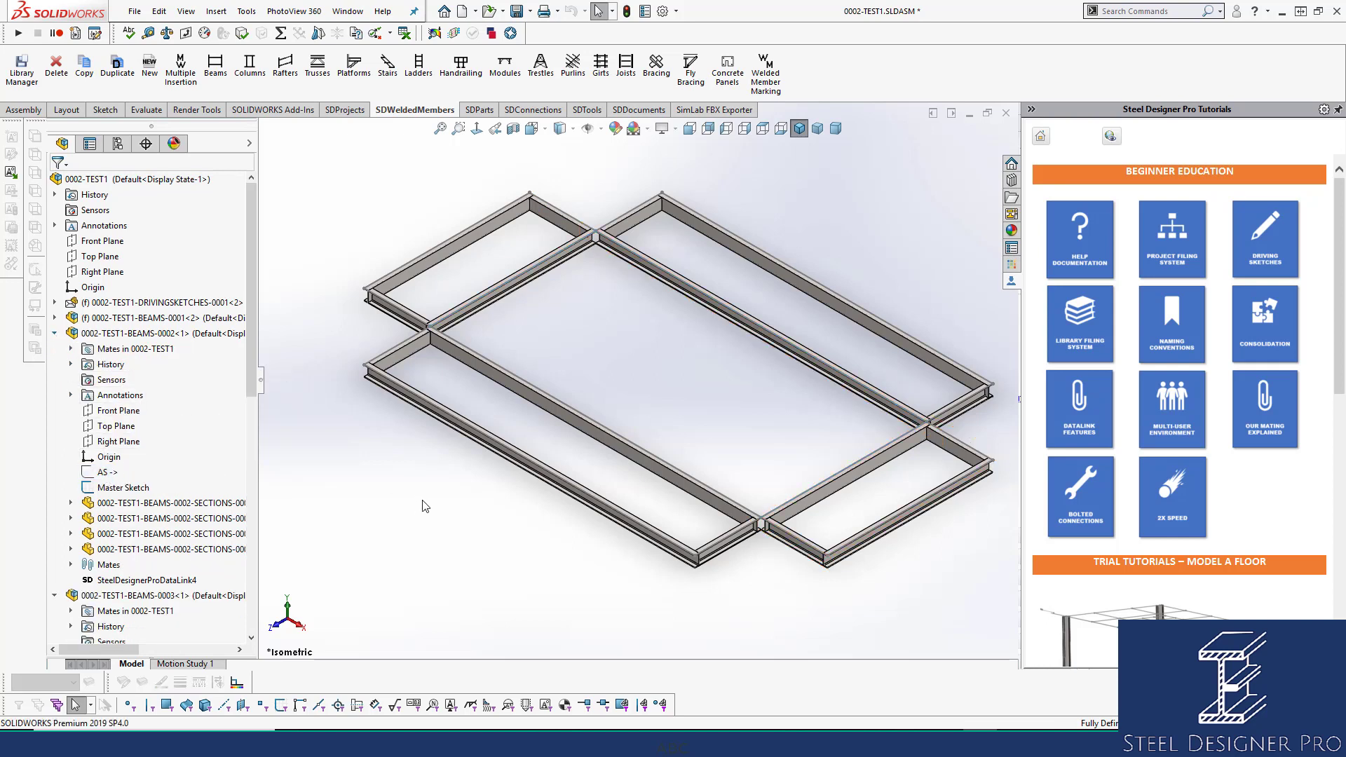
{"action": "left_click", "coordinate": [71, 348]}
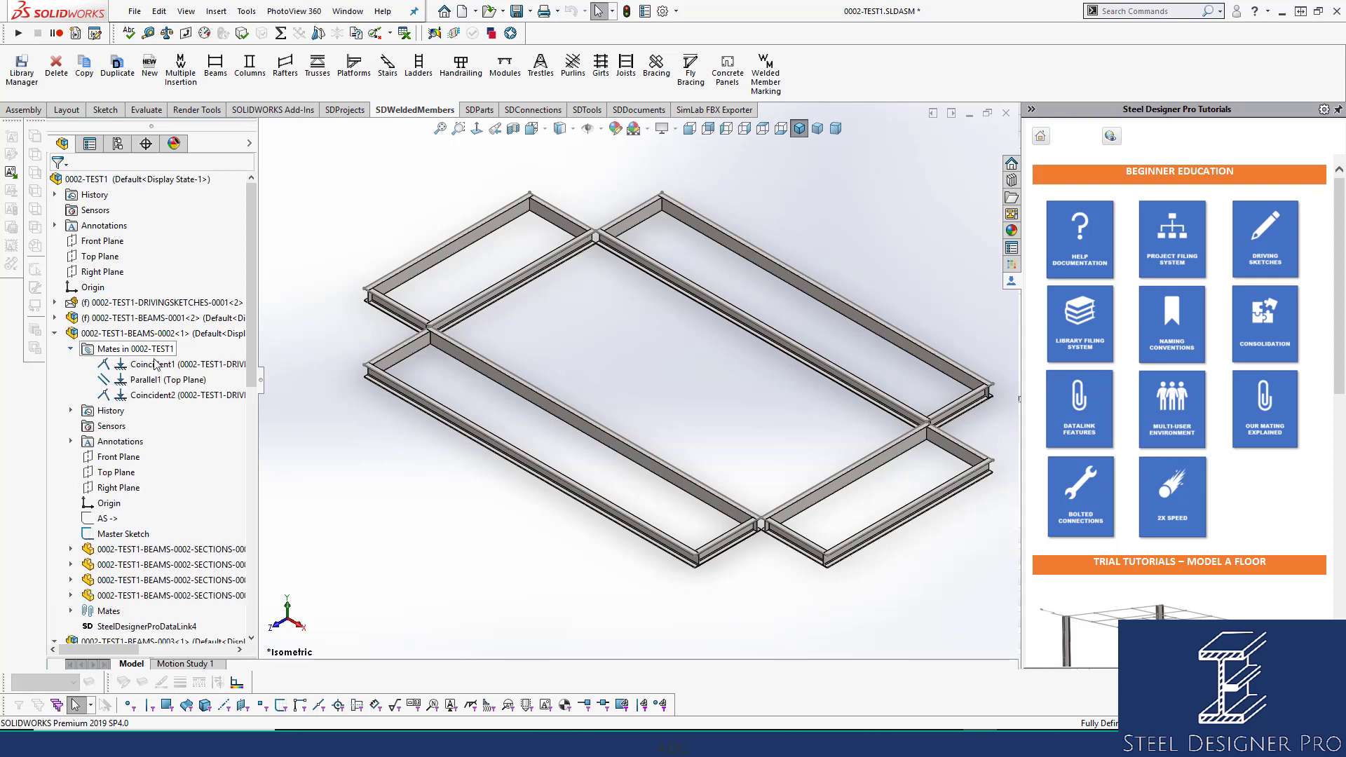
{"action": "left_click", "coordinate": [56, 334]}
{"action": "left_click", "coordinate": [55, 348]}
{"action": "left_click", "coordinate": [55, 364]}
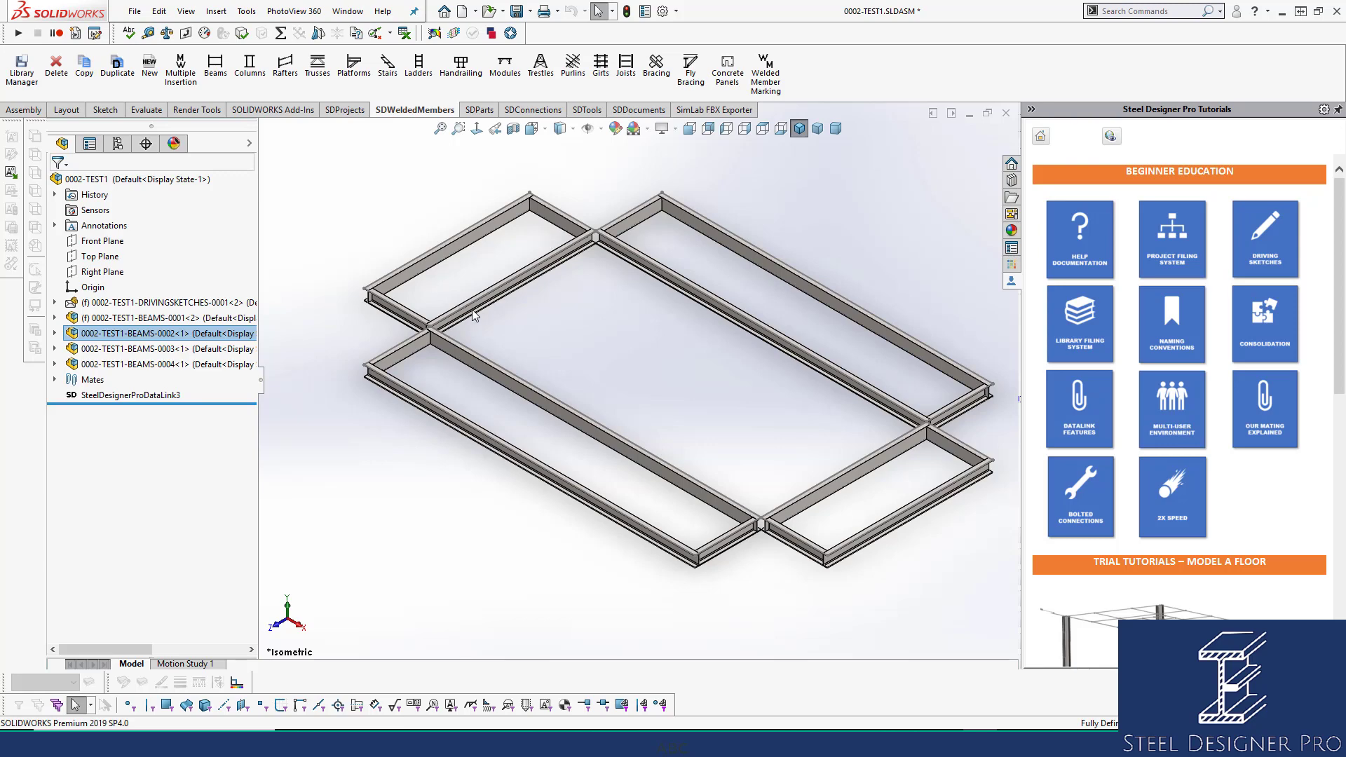
{"action": "left_click", "coordinate": [170, 336]}
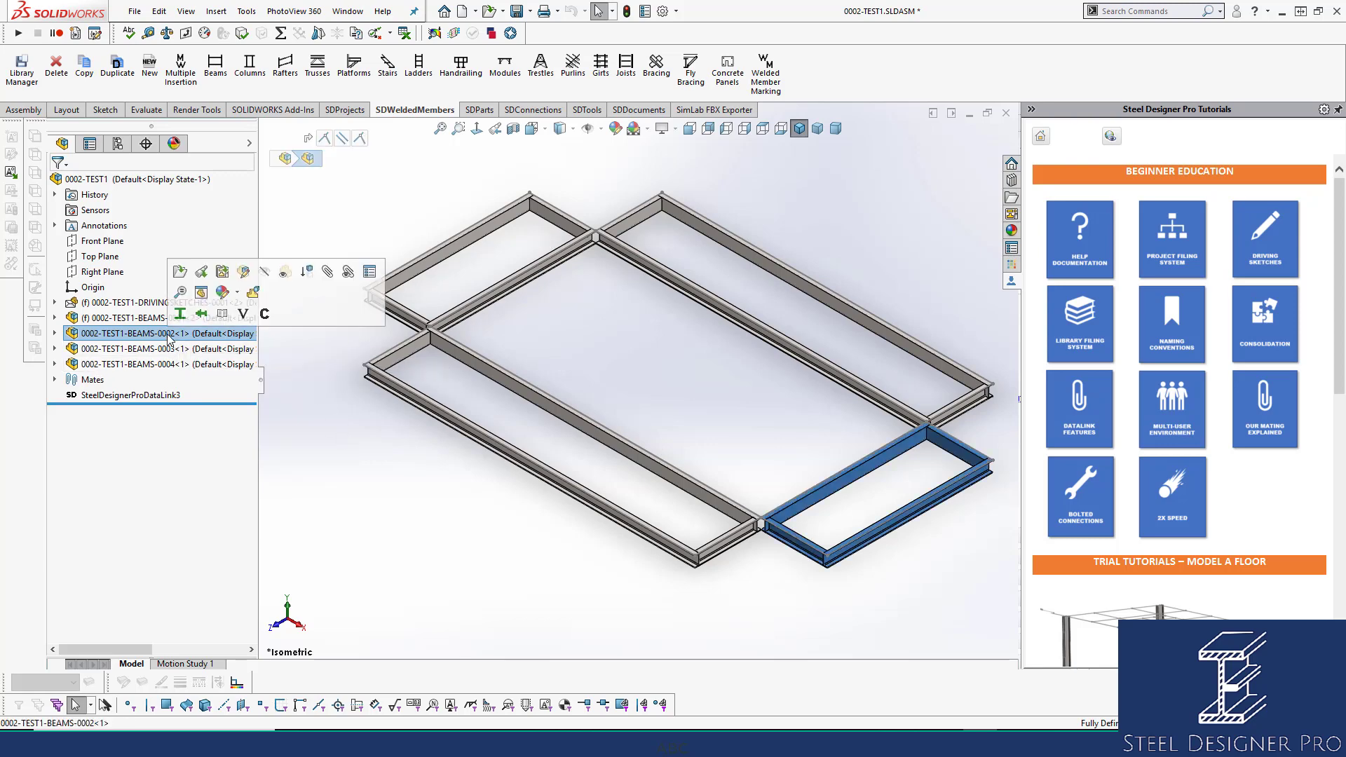
{"action": "left_click", "coordinate": [179, 272]}
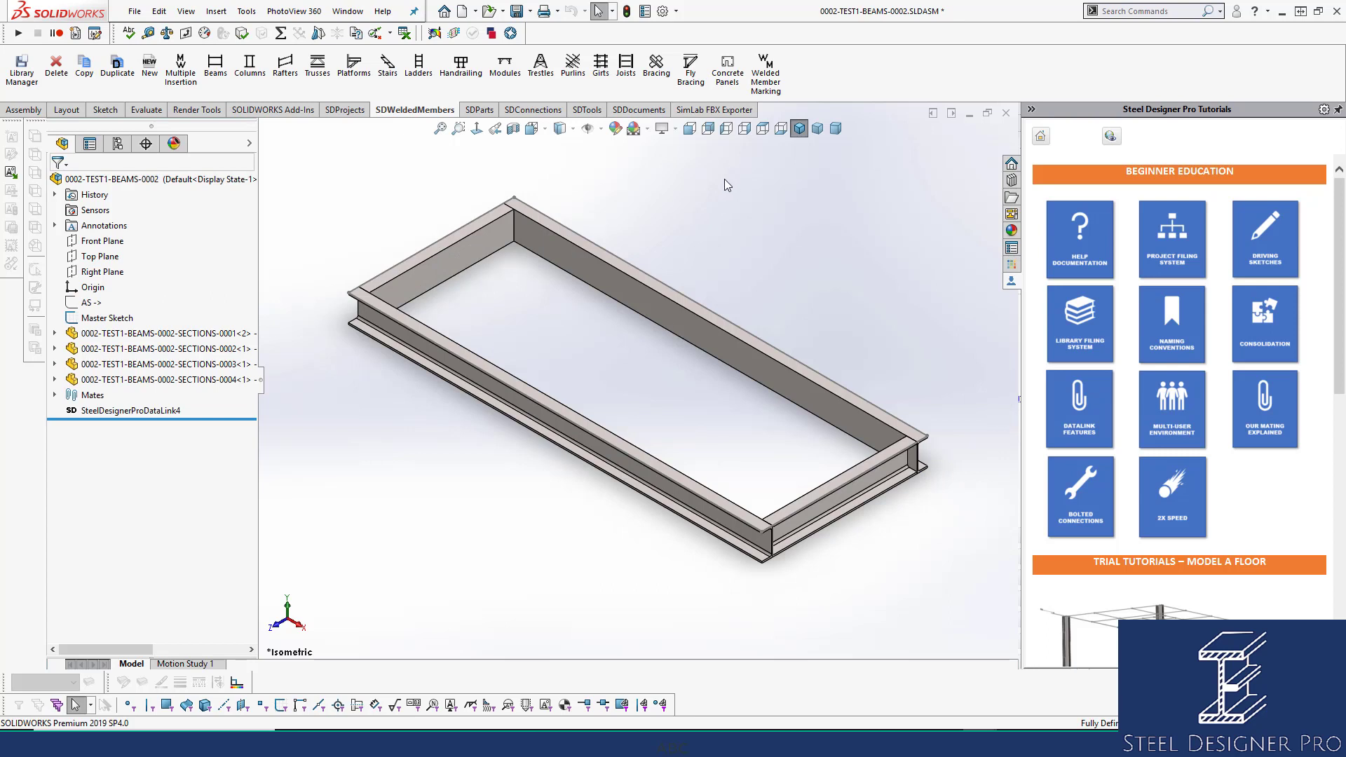
{"action": "right_click", "coordinate": [699, 188]}
{"action": "left_click", "coordinate": [746, 371]}
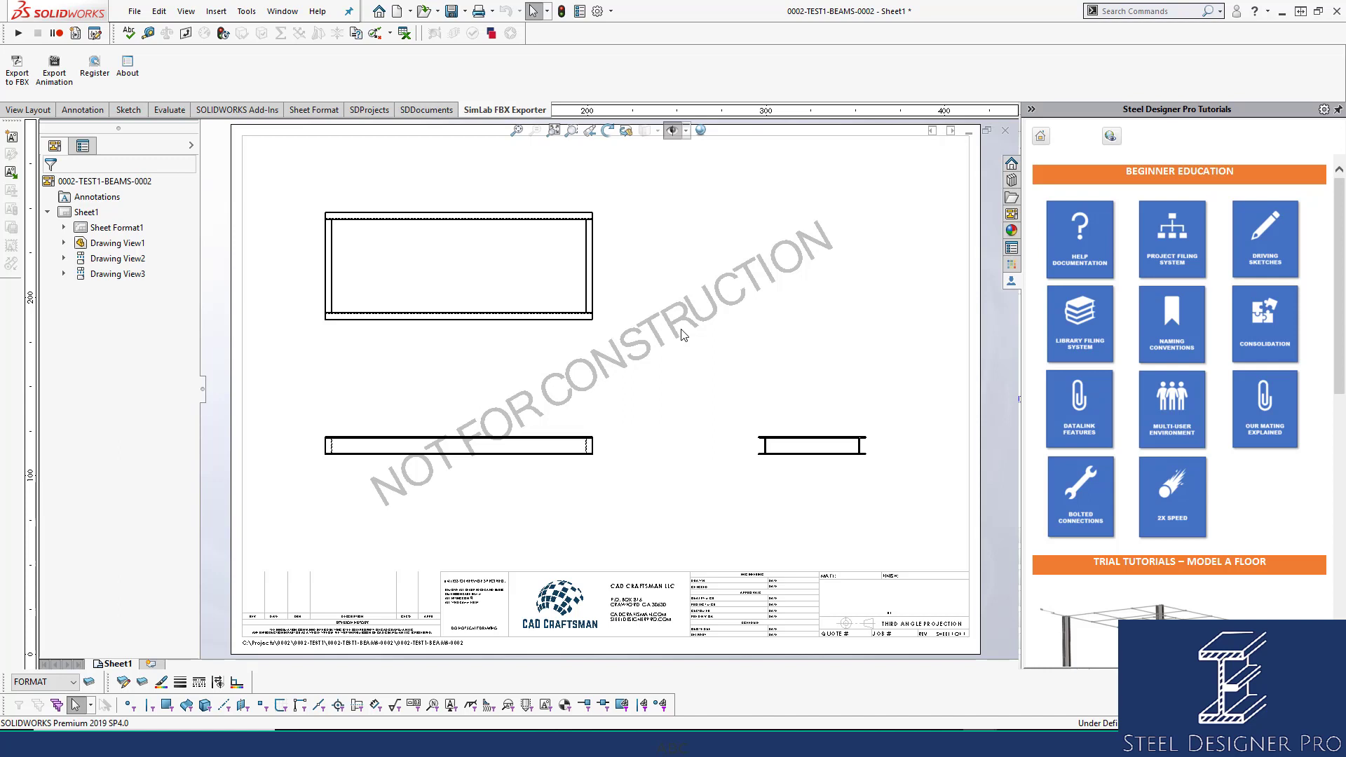
{"action": "left_click", "coordinate": [1004, 131]}
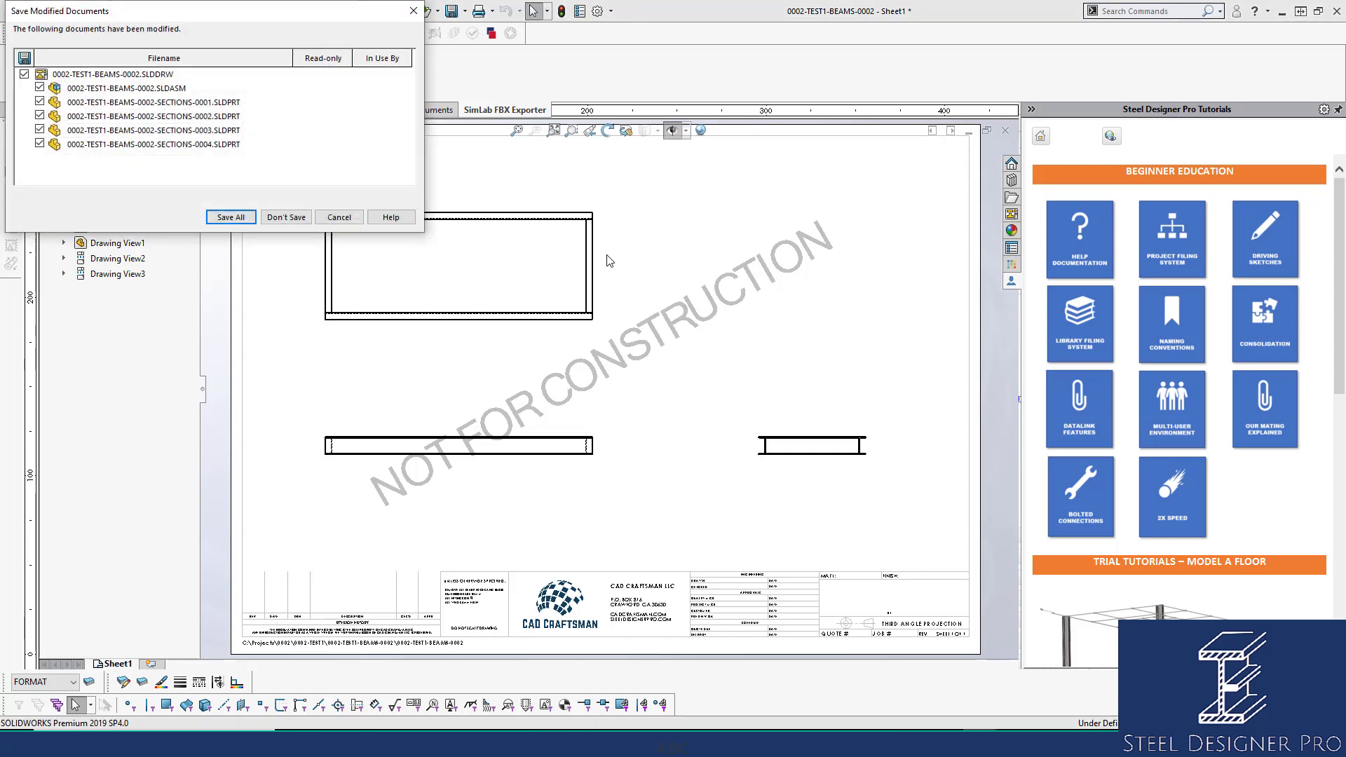
{"action": "left_click", "coordinate": [230, 217]}
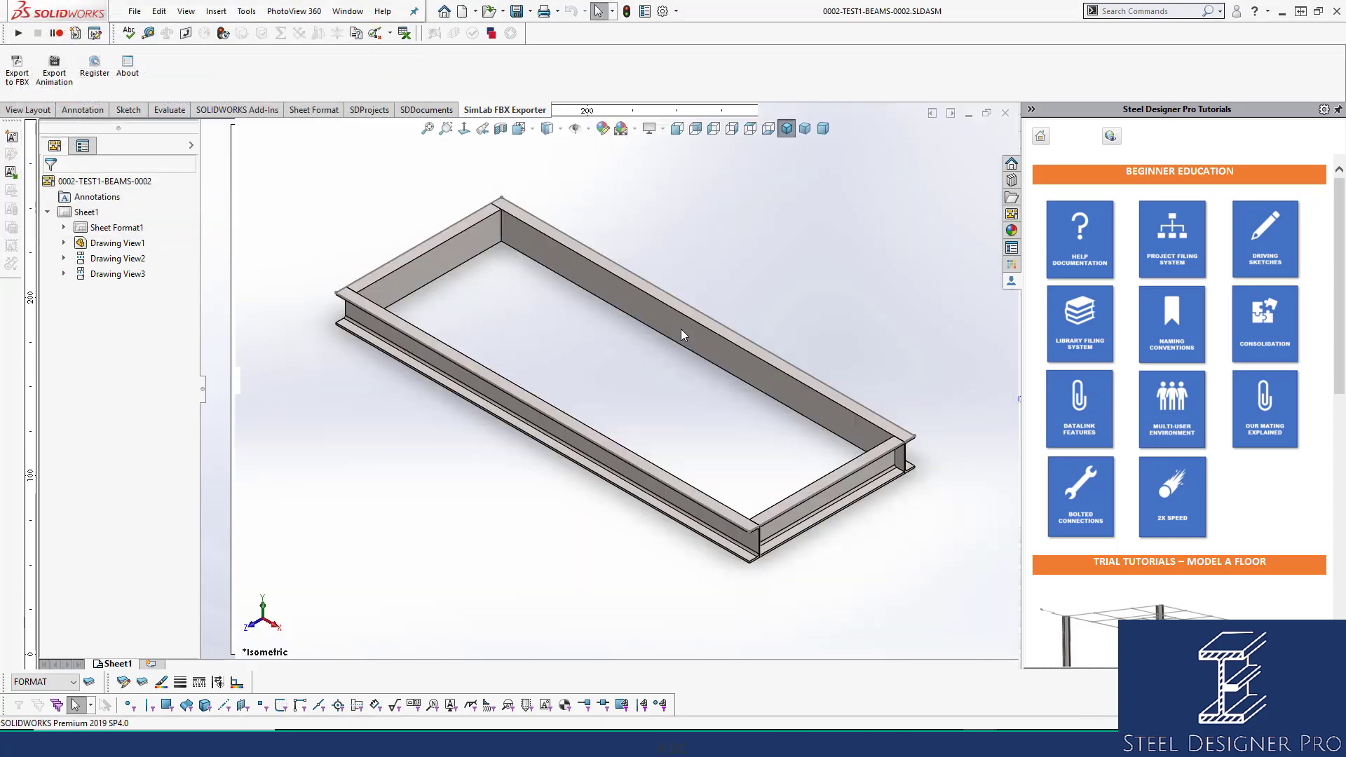
{"action": "left_click", "coordinate": [1006, 114]}
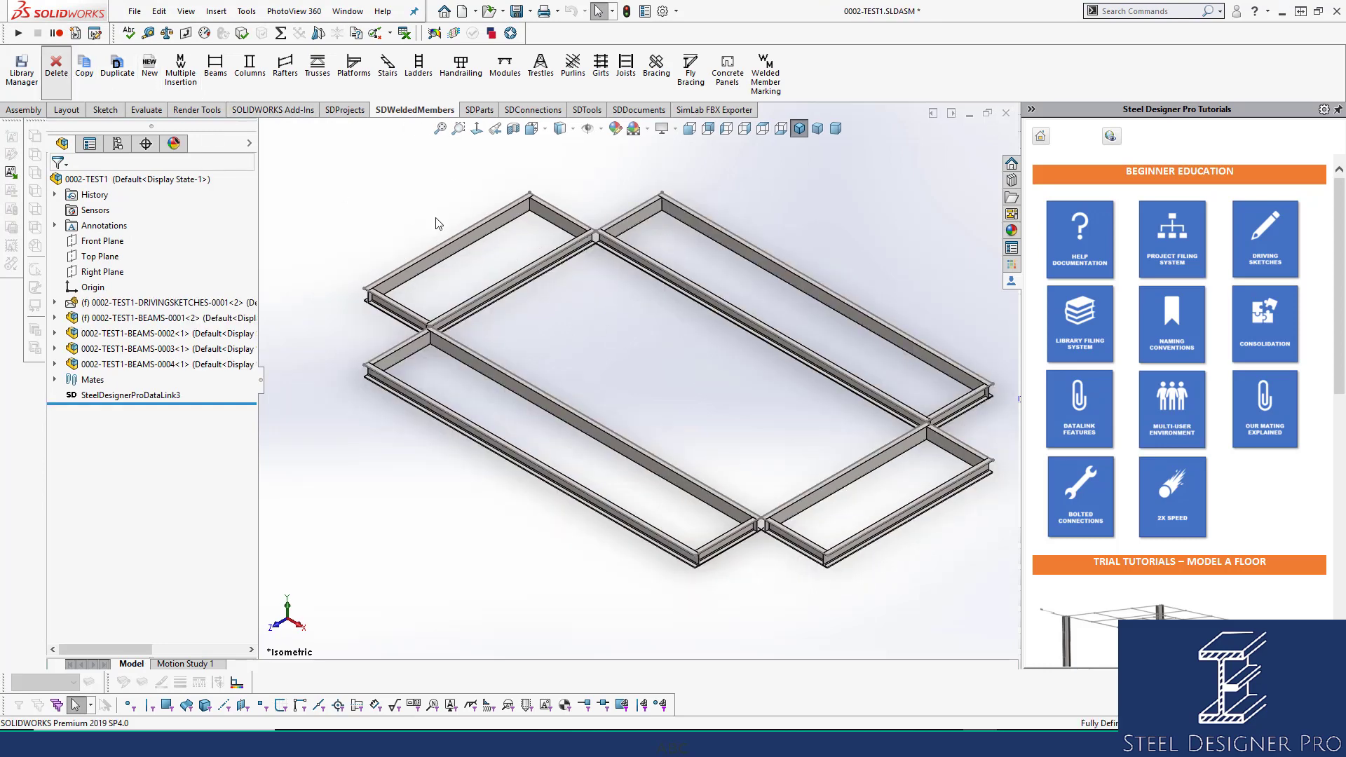
Delete the copied frames BEAMS-0002, BEAMS-0003 and BEAMS-0004 with SDWeldedMembers Delete.
{"action": "left_click", "coordinate": [56, 67]}
{"action": "left_click", "coordinate": [447, 239]}
{"action": "left_click", "coordinate": [682, 285]}
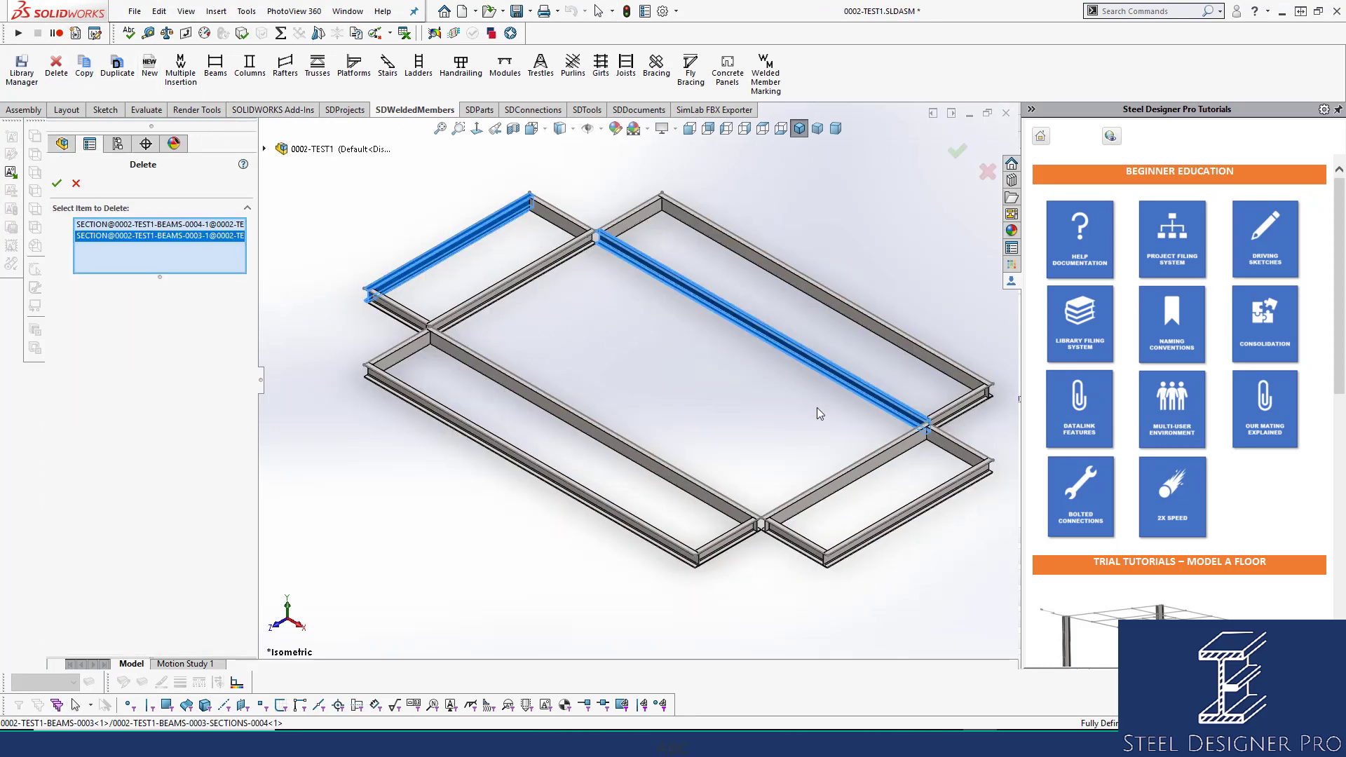
{"action": "left_click", "coordinate": [858, 464]}
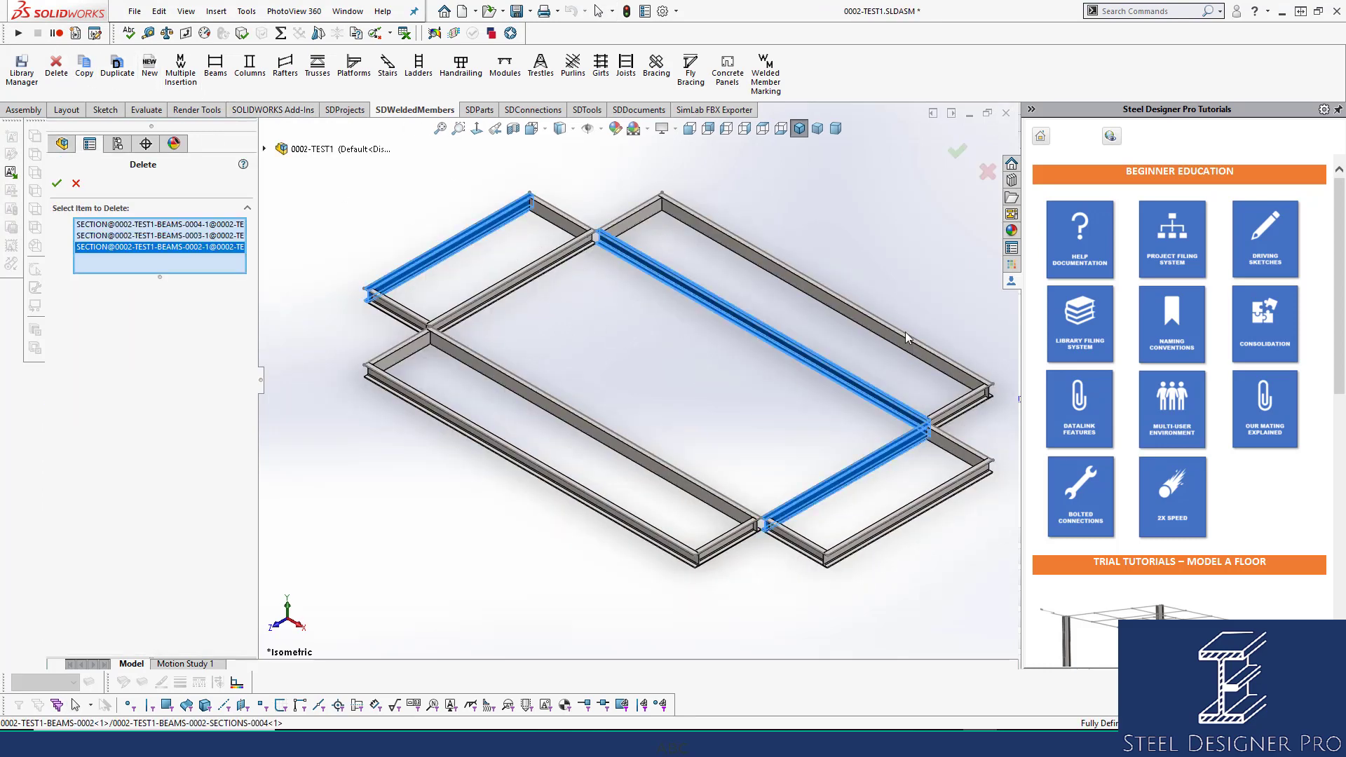
{"action": "left_click", "coordinate": [57, 183]}
Save the assembly and open the original BEAMS-0001 frame assembly.
{"action": "key", "text": "ctrl+s"}
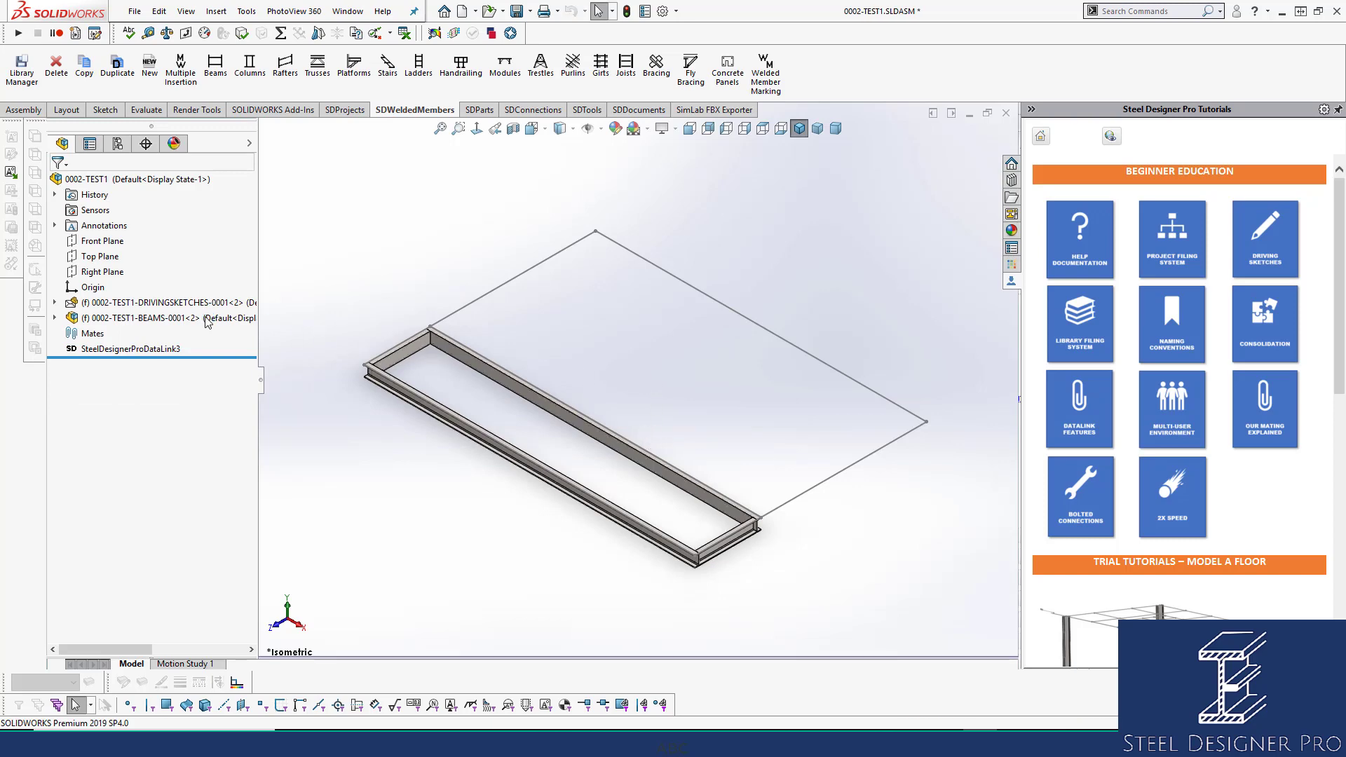
{"action": "left_click", "coordinate": [140, 318]}
{"action": "left_click", "coordinate": [207, 259]}
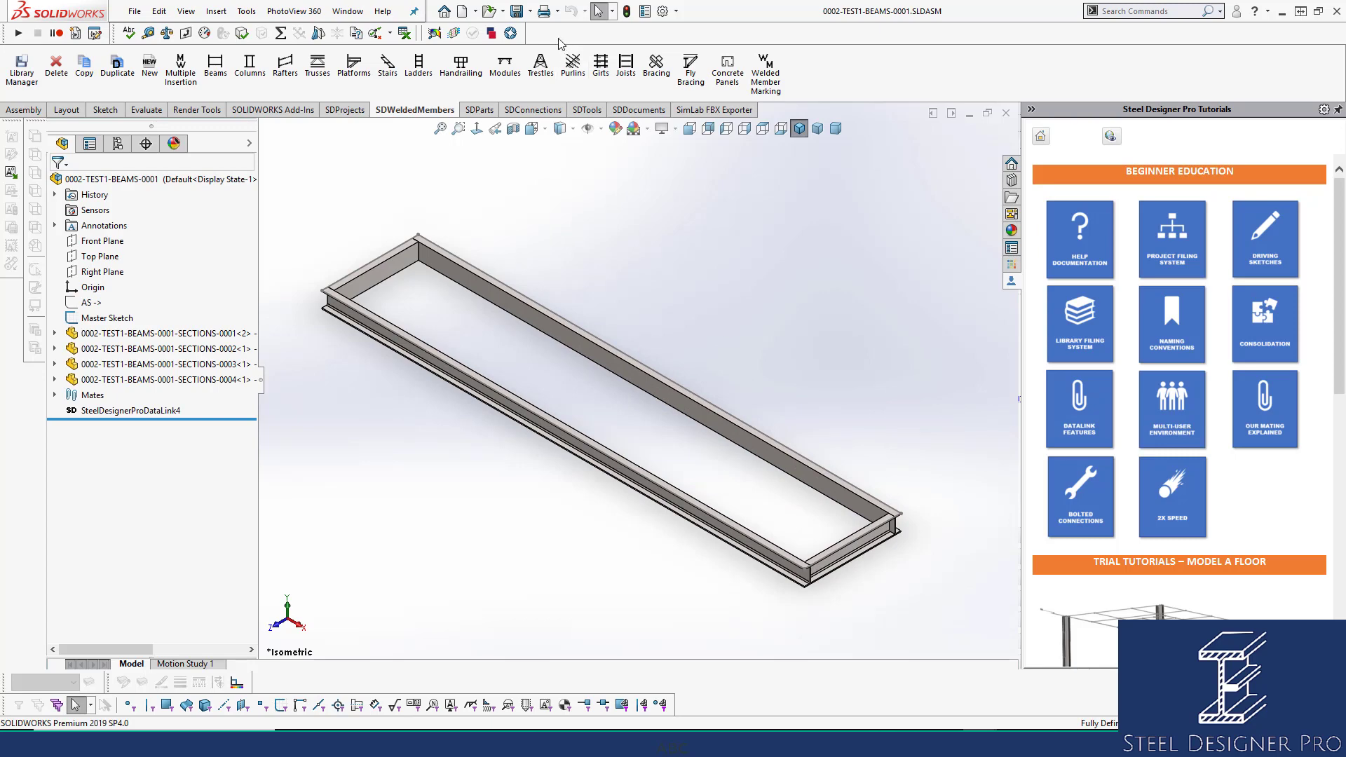
Preview the BEAMS-0001 and SECTIONS files in the Open dialog, widening the Name column.
{"action": "left_click", "coordinate": [490, 12]}
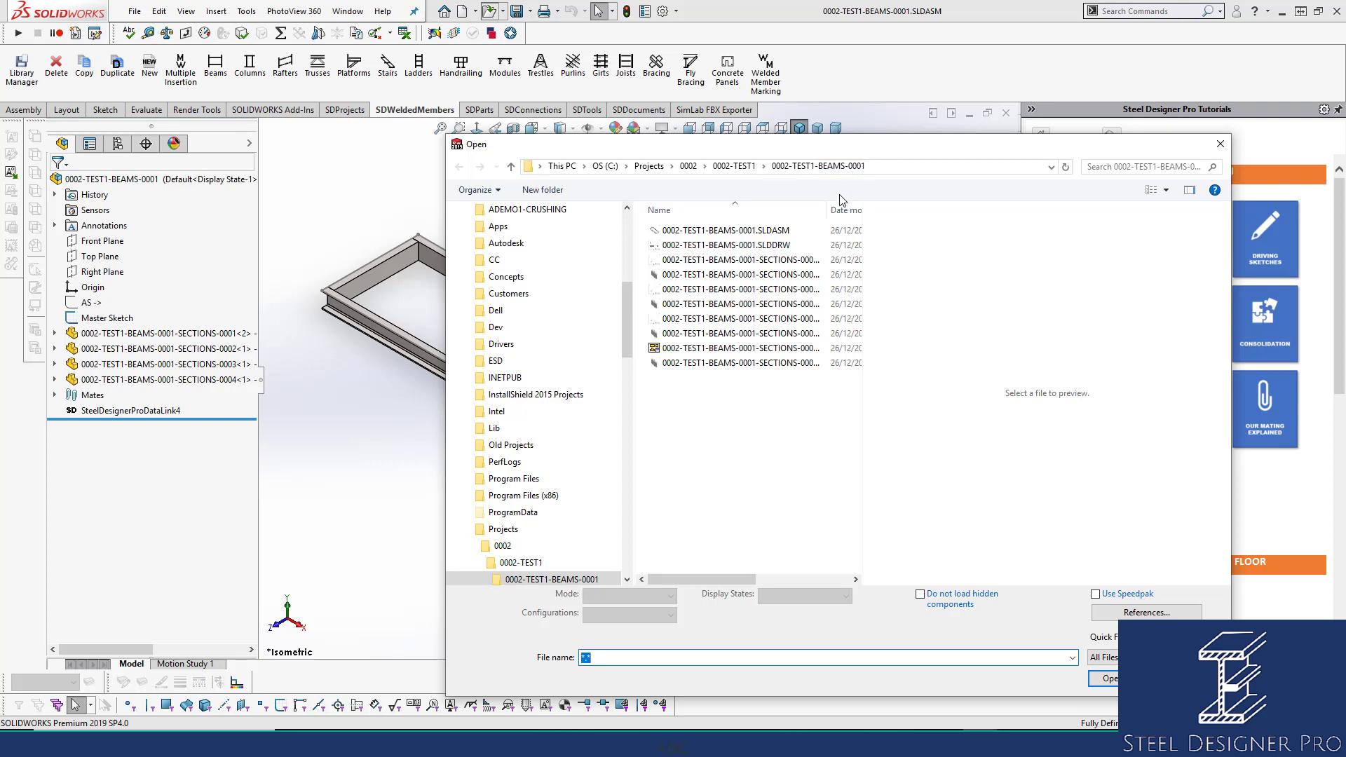
{"action": "left_click_drag", "start_coordinate": [827, 209], "coordinate": [870, 208]}
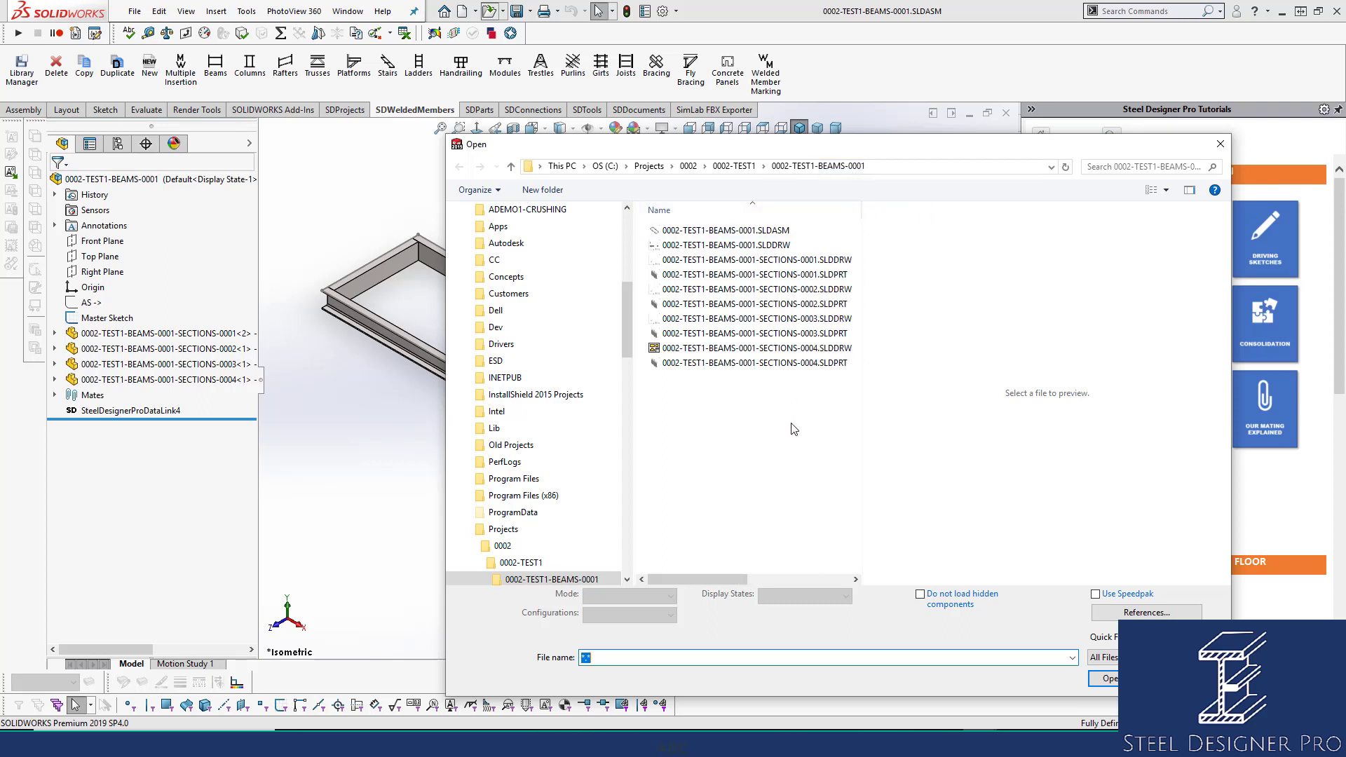
{"action": "left_click", "coordinate": [747, 231]}
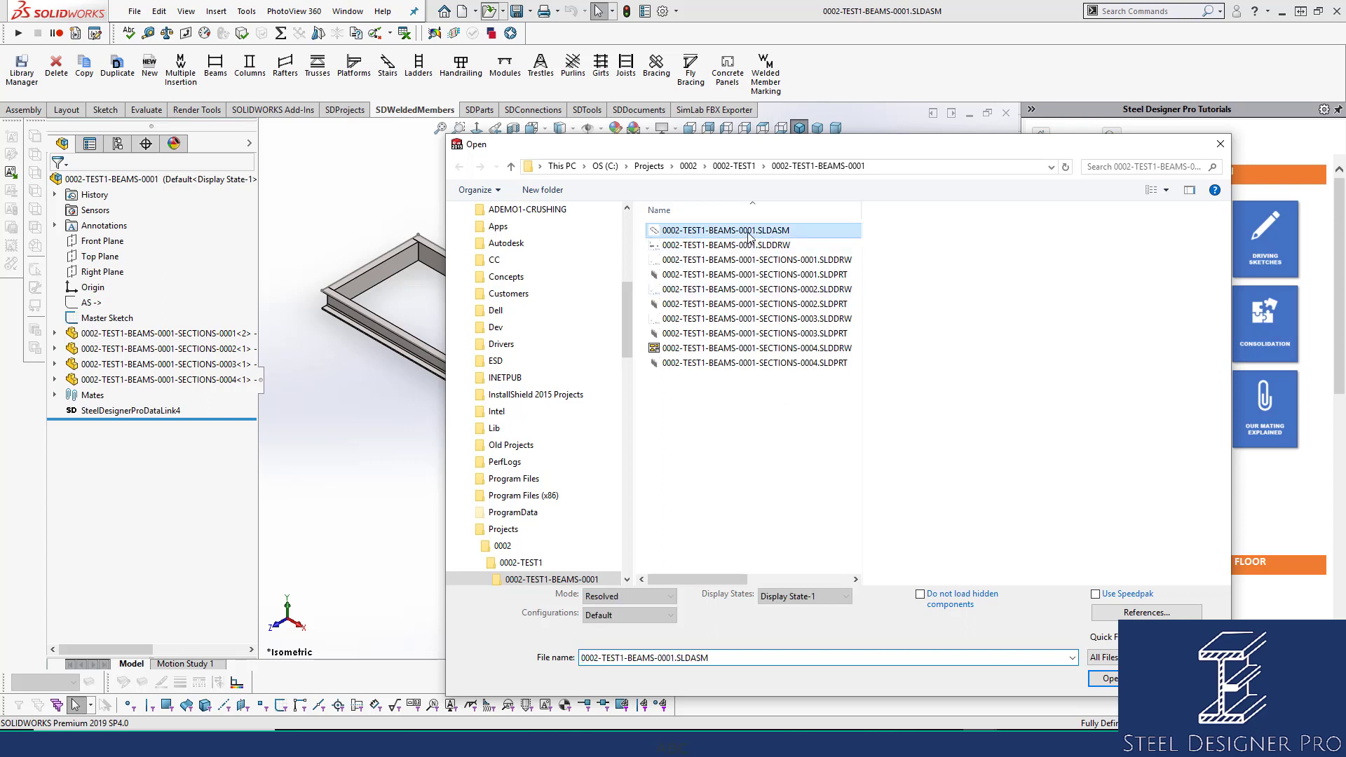
{"action": "left_click", "coordinate": [750, 245]}
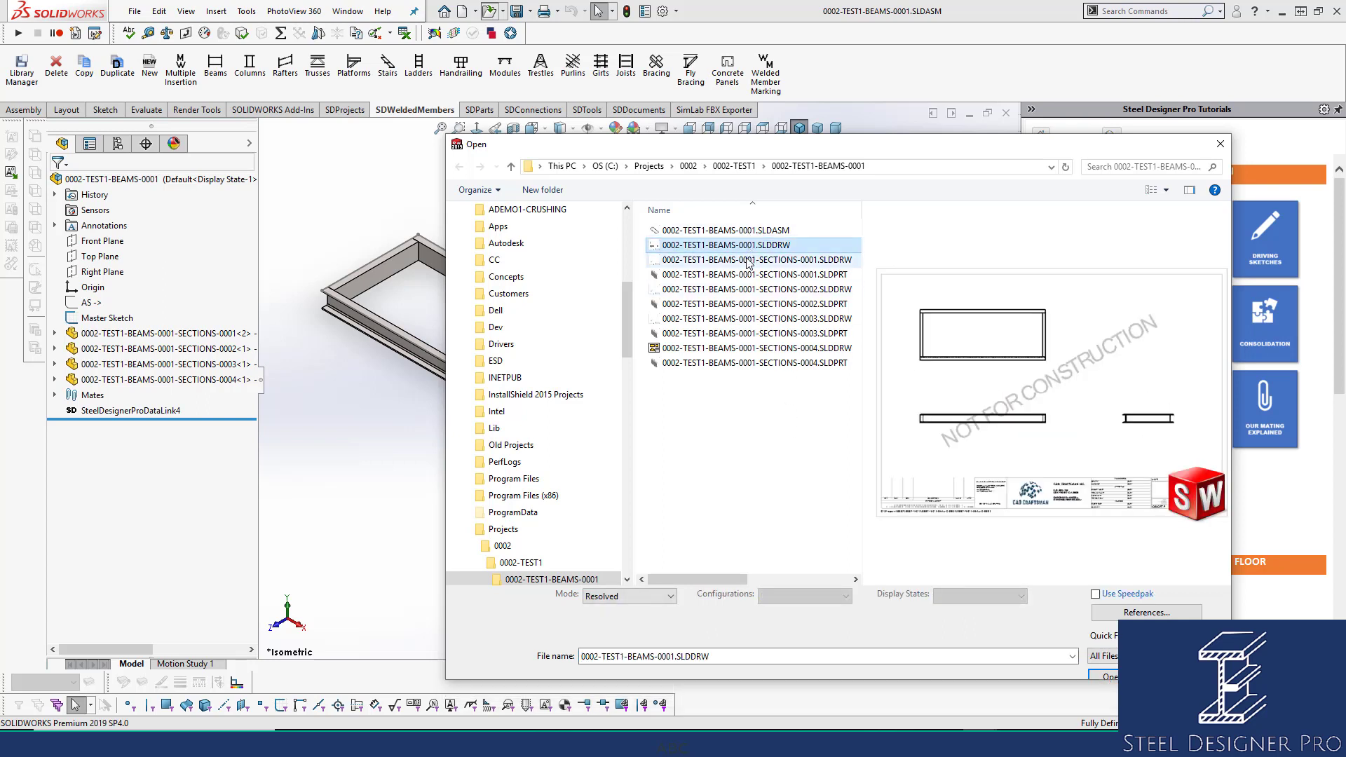
{"action": "left_click", "coordinate": [748, 260]}
{"action": "left_click", "coordinate": [745, 289]}
{"action": "left_click", "coordinate": [743, 304]}
{"action": "left_click", "coordinate": [743, 319]}
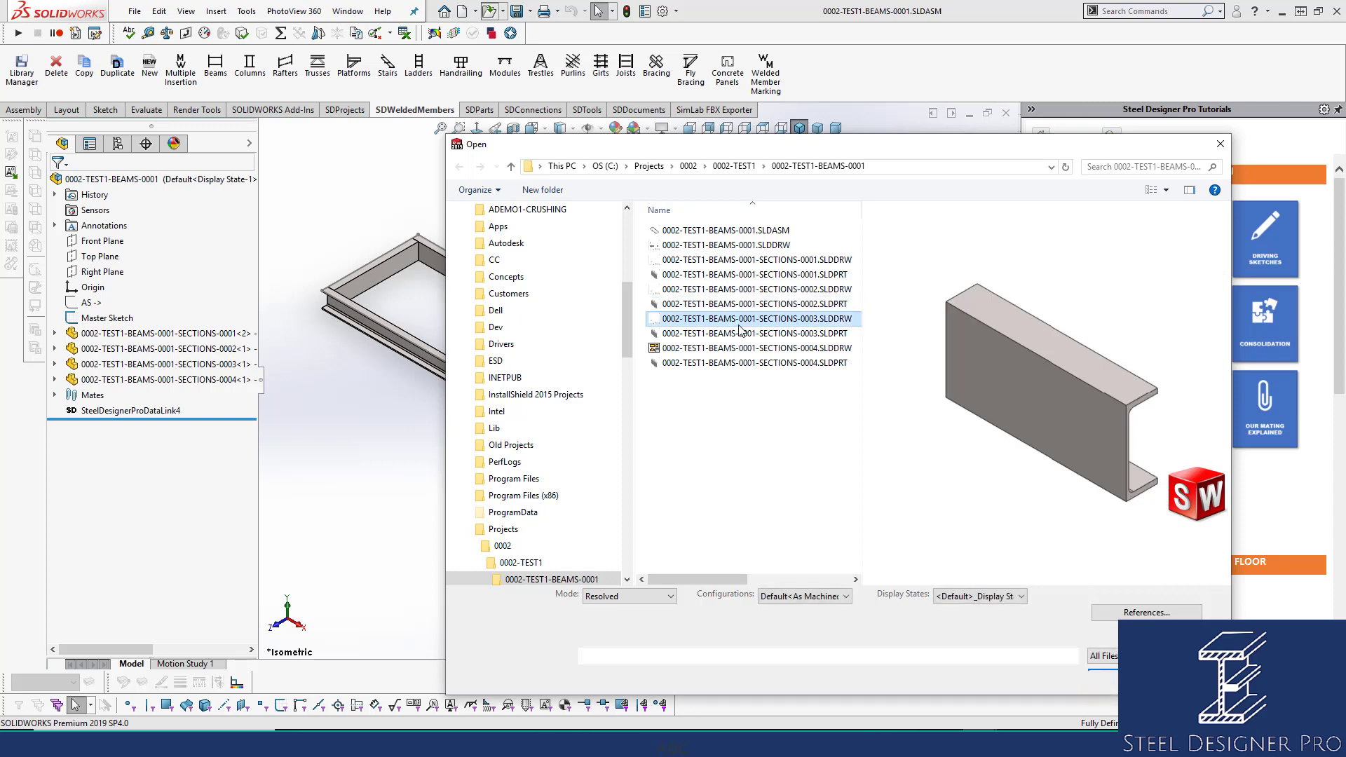
{"action": "left_click", "coordinate": [743, 334]}
{"action": "left_click", "coordinate": [745, 348]}
{"action": "left_click", "coordinate": [745, 363]}
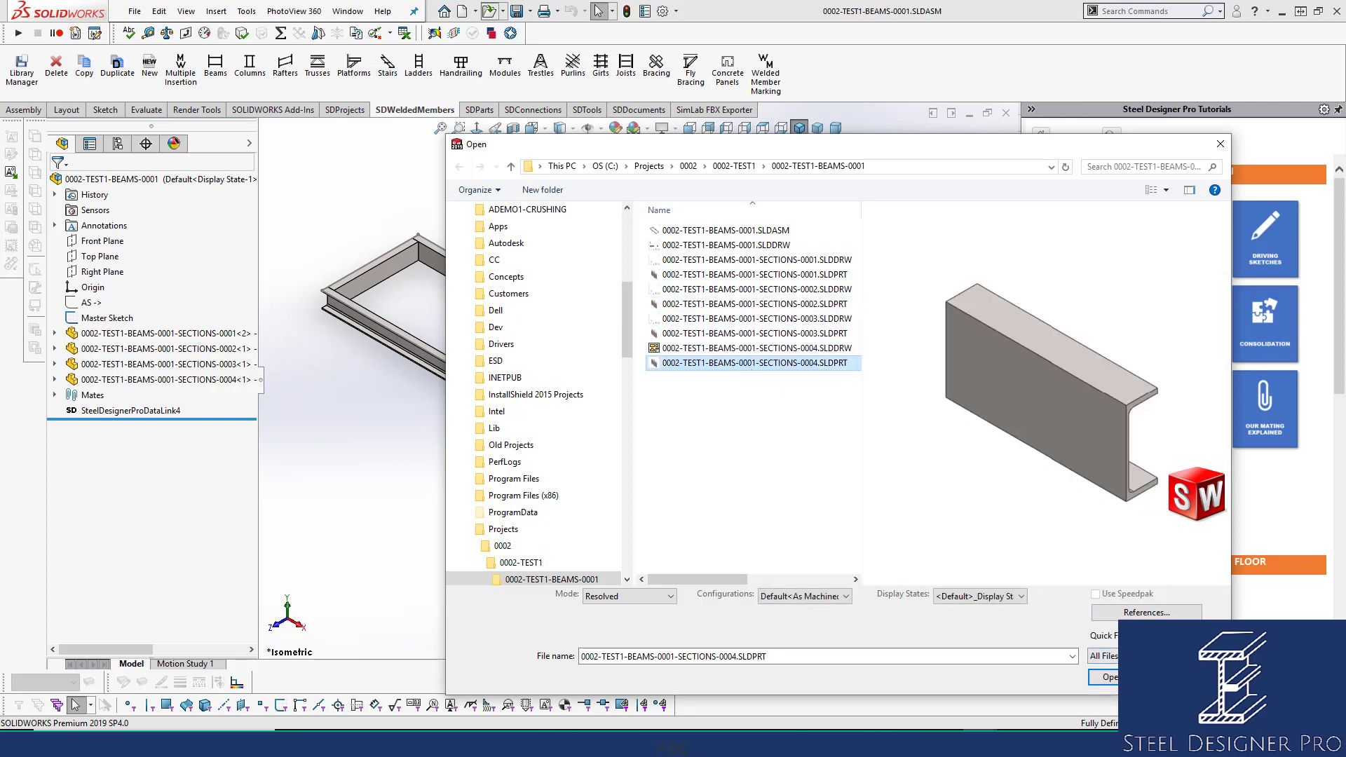
Cancel the file browser and open the beam assembly's drawing instead.
{"action": "left_click", "coordinate": [1175, 677]}
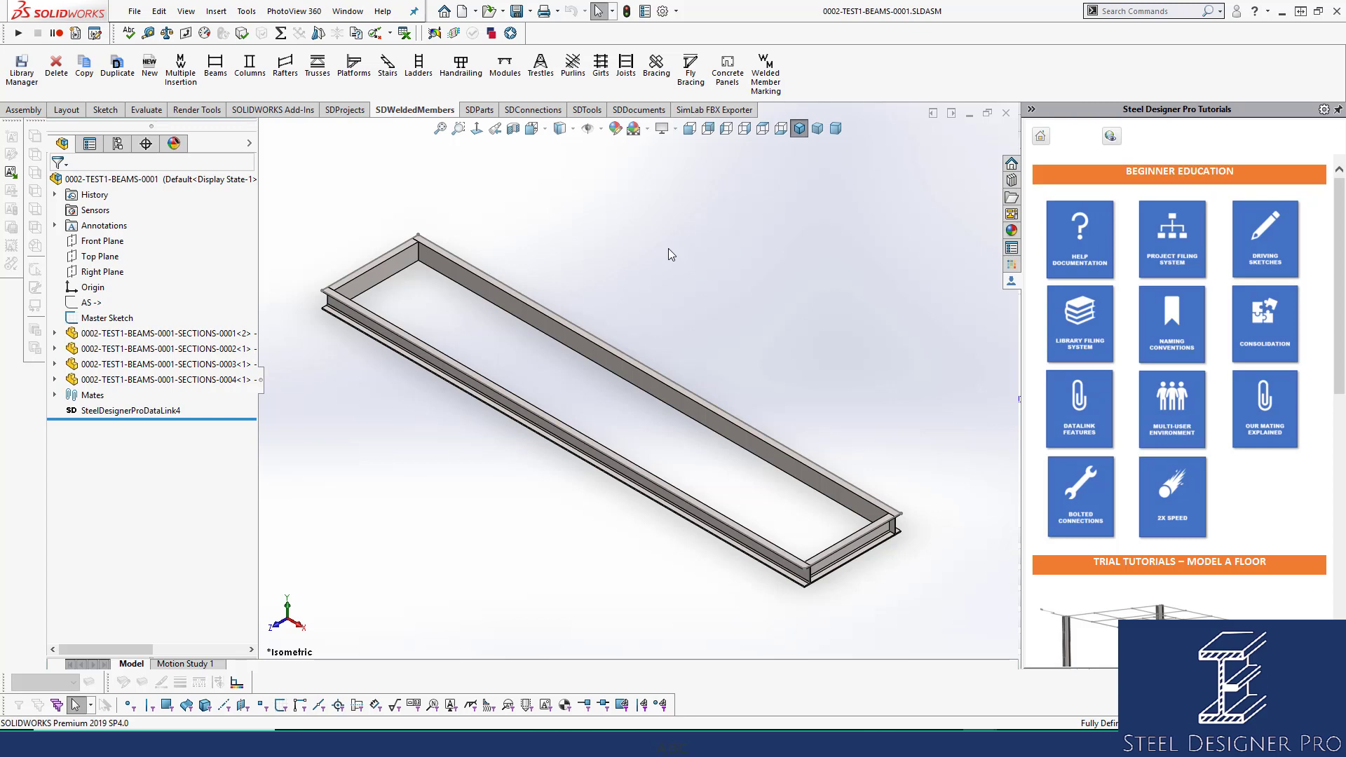
{"action": "right_click", "coordinate": [603, 215]}
{"action": "left_click", "coordinate": [653, 401]}
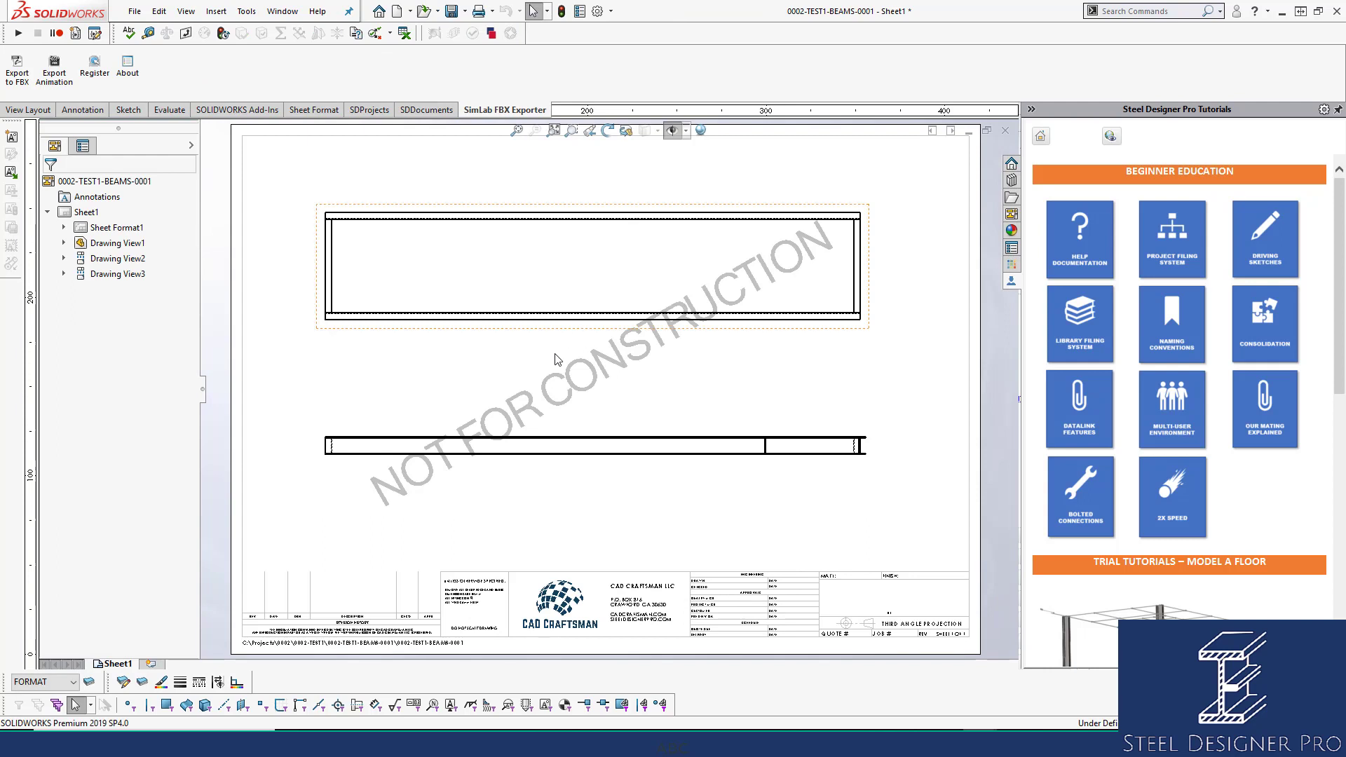
Reposition the main view left and the end section view to the right.
{"action": "left_click_drag", "start_coordinate": [551, 430], "coordinate": [502, 424]}
{"action": "left_click_drag", "start_coordinate": [855, 460], "coordinate": [942, 472]}
{"action": "left_click_drag", "start_coordinate": [544, 334], "coordinate": [525, 375]}
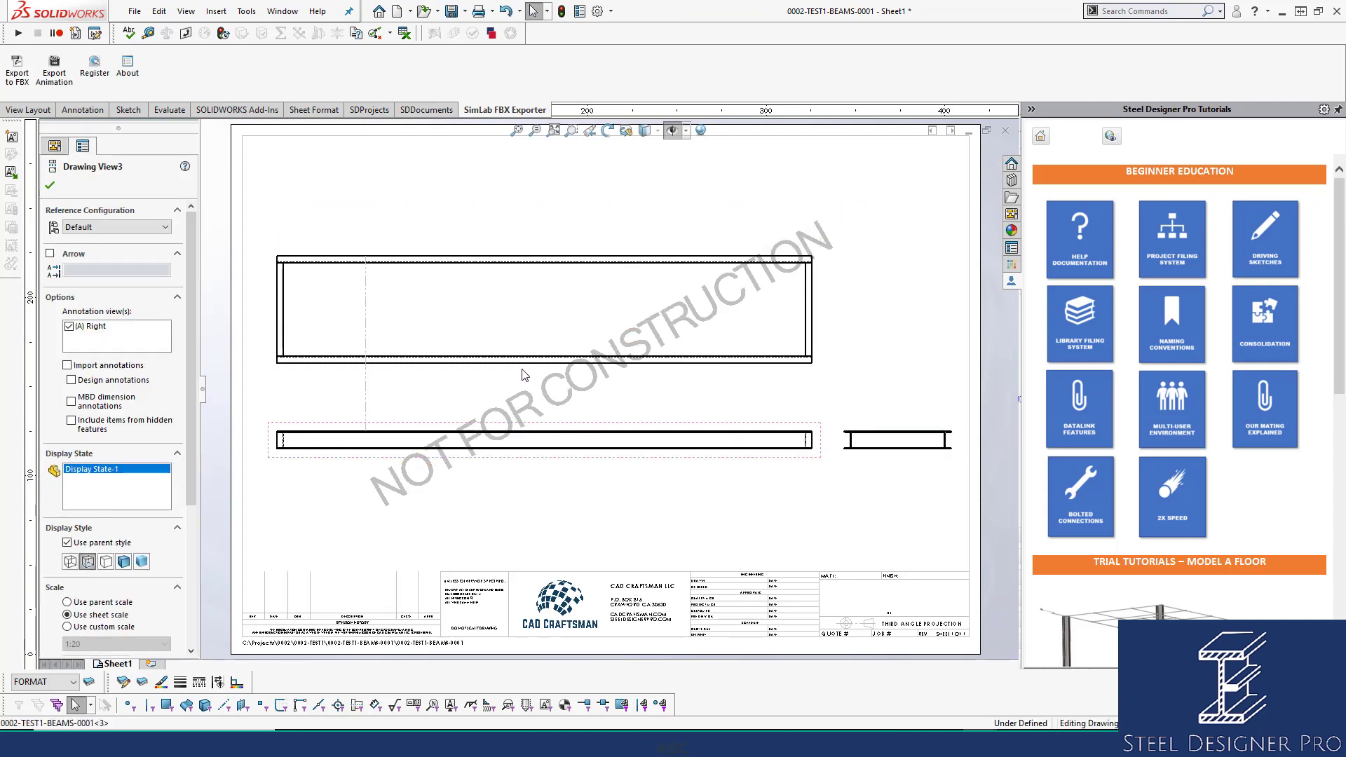
Add a 6000 length dimension above the frame and a 1050 width dimension at left.
{"action": "left_click", "coordinate": [447, 170]}
{"action": "right_click_drag", "start_coordinate": [551, 360], "coordinate": [534, 297]}
{"action": "scroll", "coordinate": [524, 284], "scroll_direction": "down", "scroll_amount": 1}
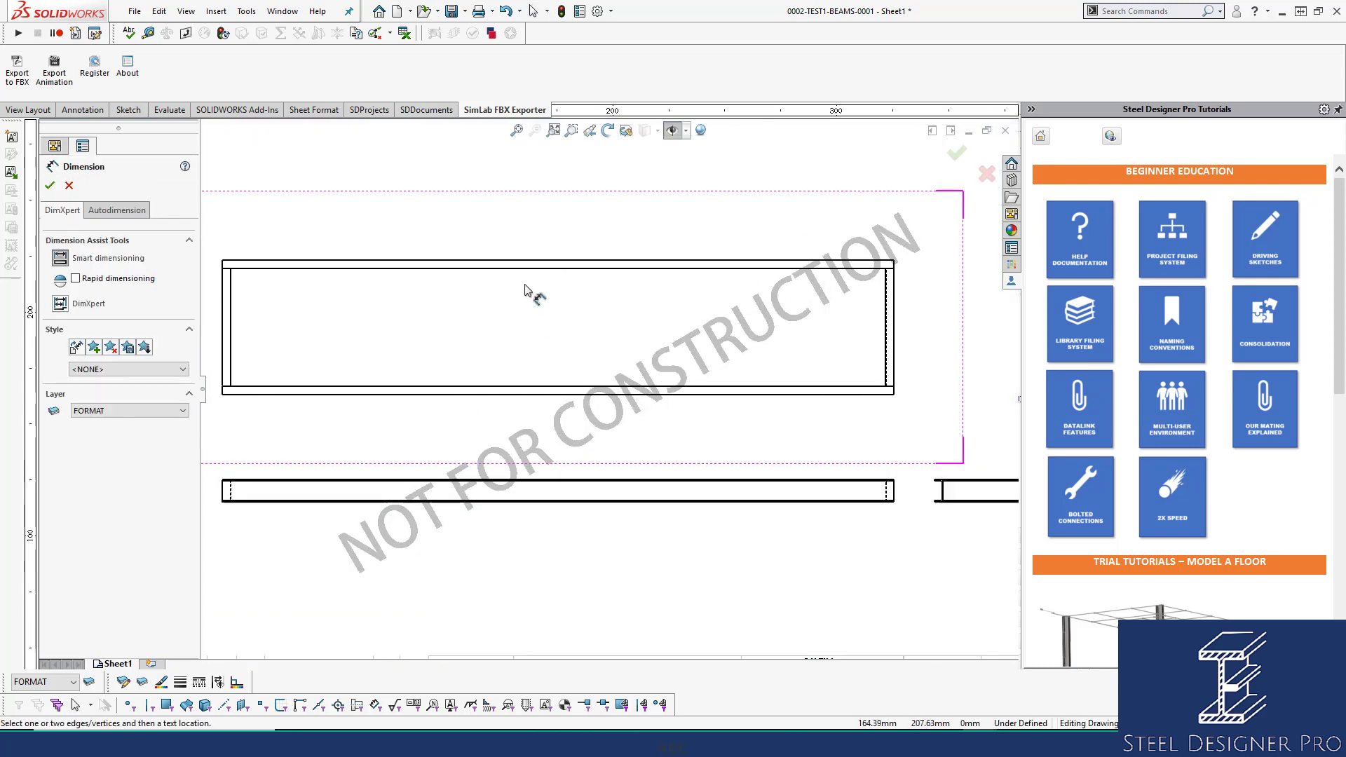
{"action": "scroll", "coordinate": [533, 275], "scroll_direction": "up", "scroll_amount": 2}
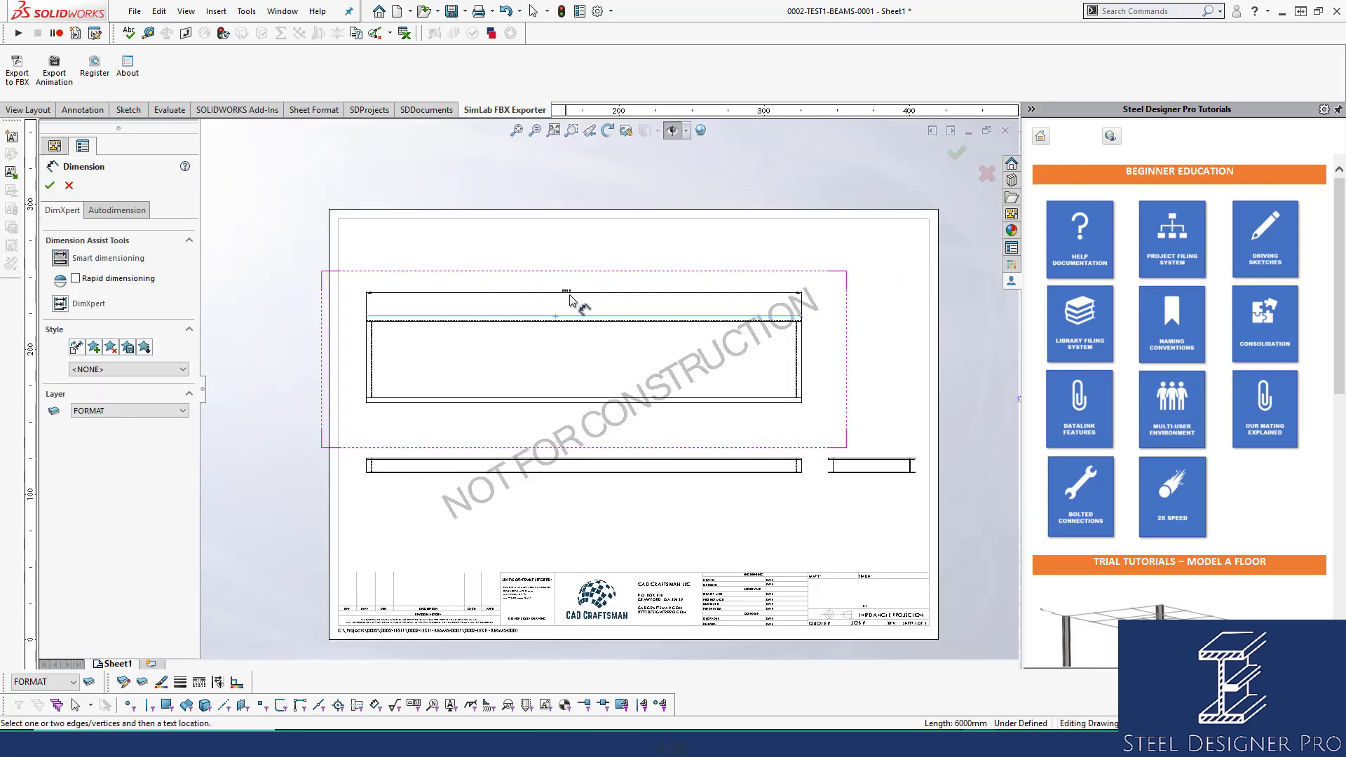
{"action": "left_click", "coordinate": [601, 301]}
{"action": "scroll", "coordinate": [511, 346], "scroll_direction": "down", "scroll_amount": 2}
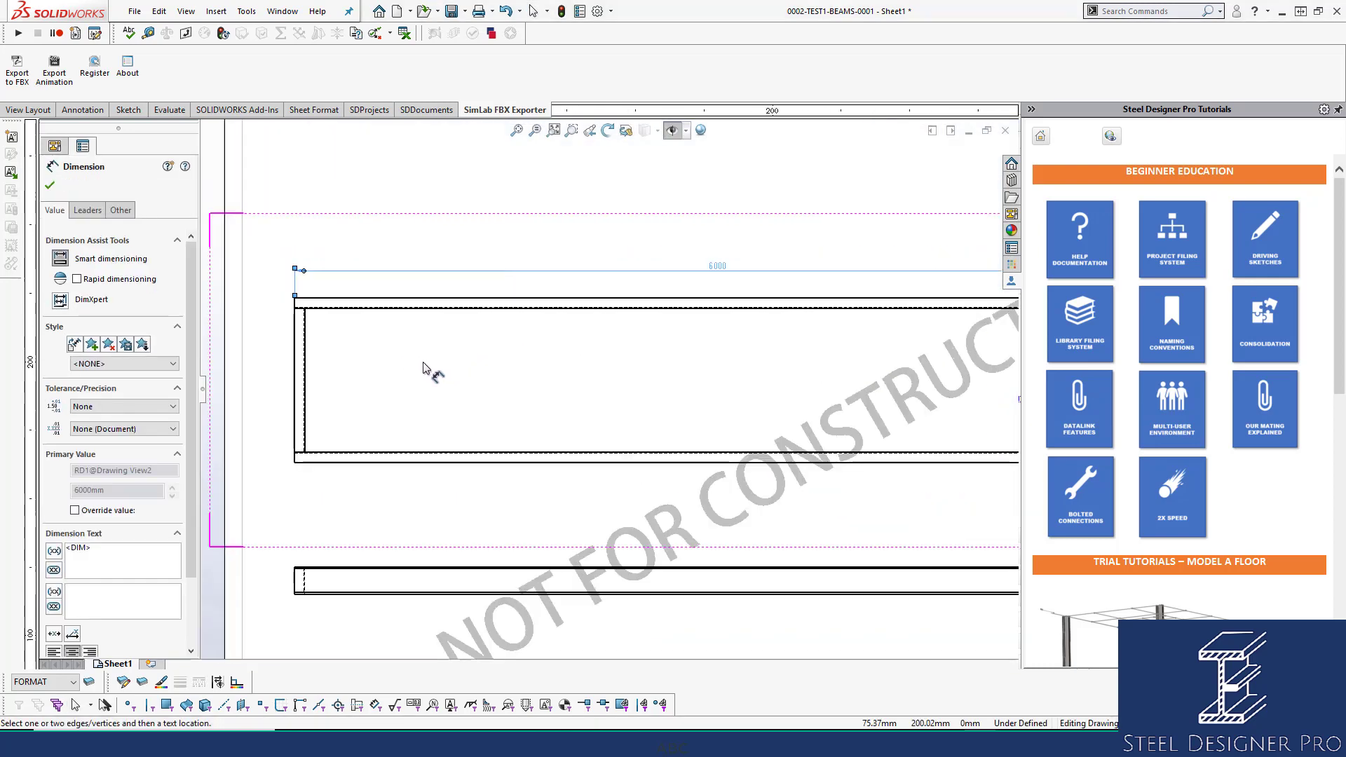
{"action": "left_click", "coordinate": [301, 365]}
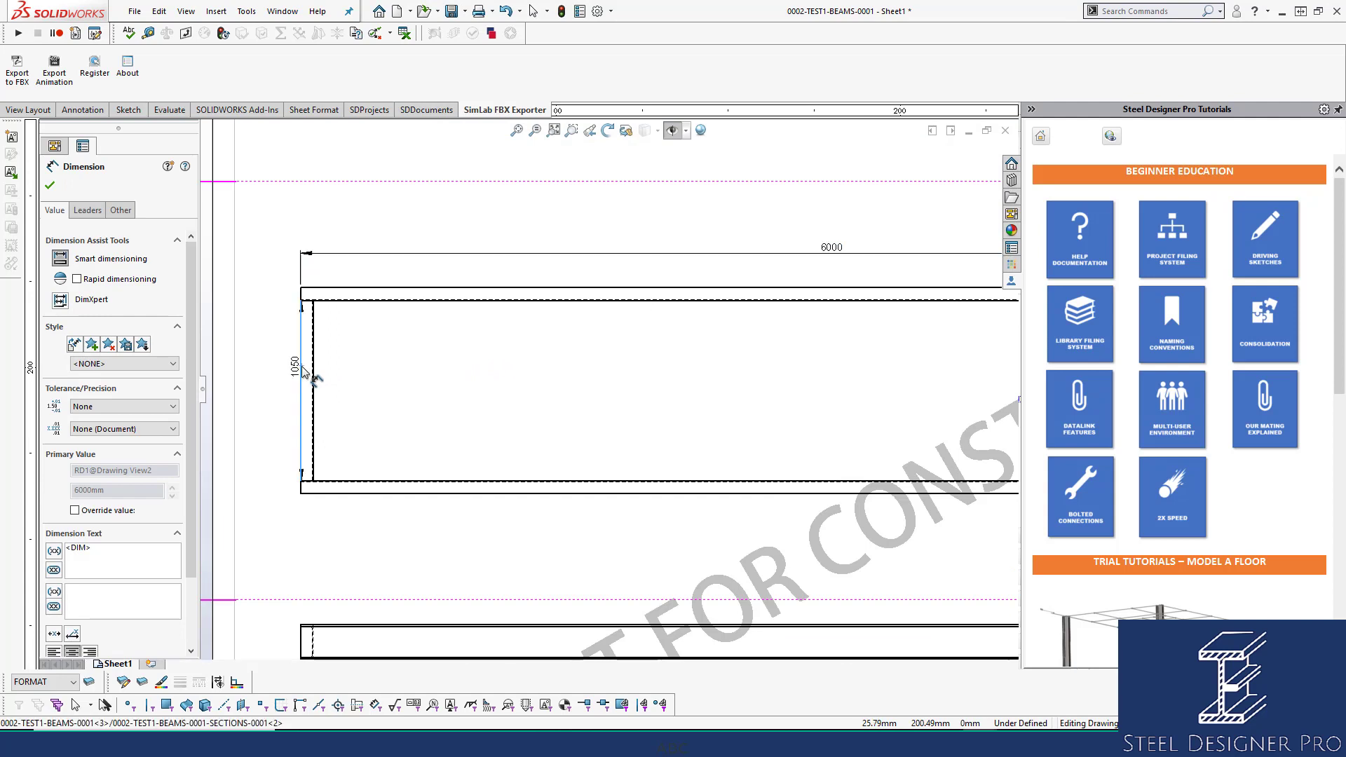
{"action": "left_click", "coordinate": [274, 393]}
{"action": "key", "text": "Escape"}
{"action": "scroll", "coordinate": [715, 360], "scroll_direction": "up", "scroll_amount": 2}
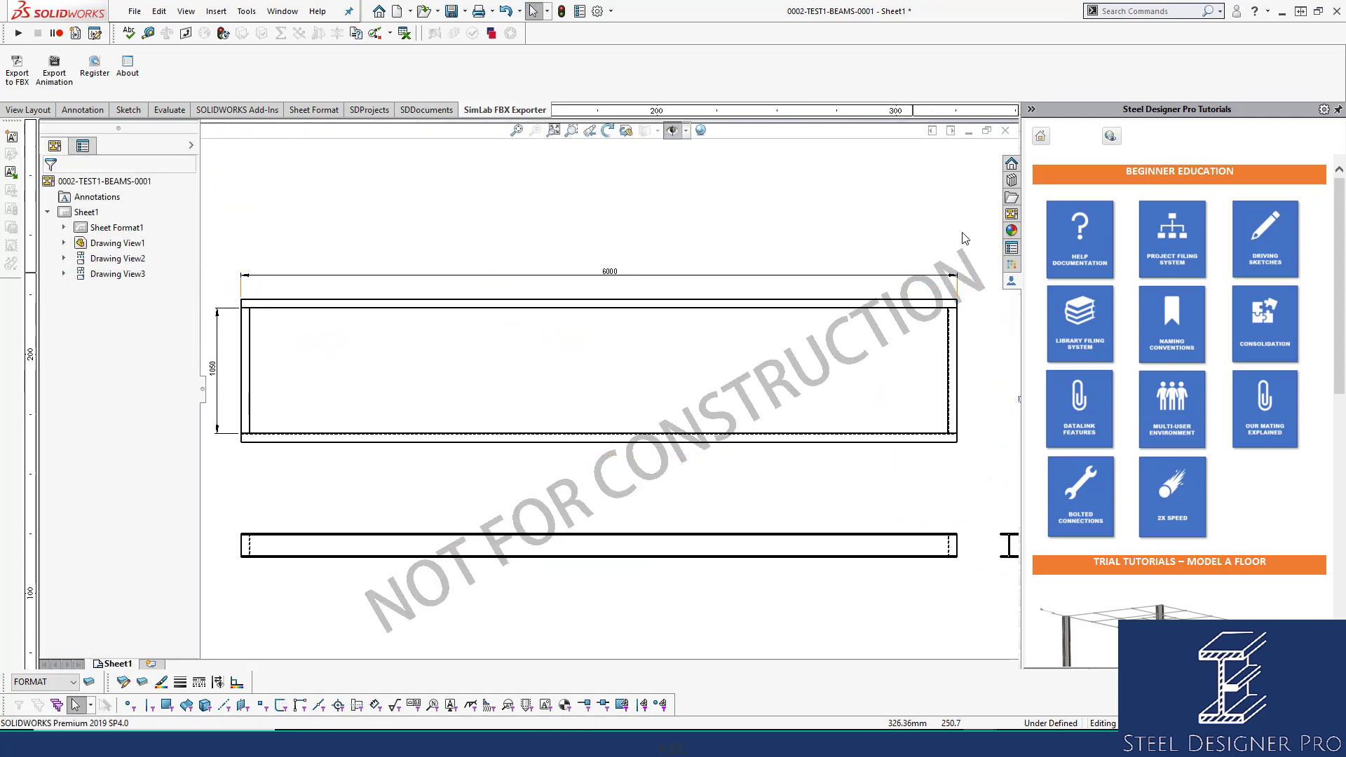
Place a BalloonMark block from the Design Library as an SE1 balloon on the frame's top member.
{"action": "left_click", "coordinate": [1010, 184]}
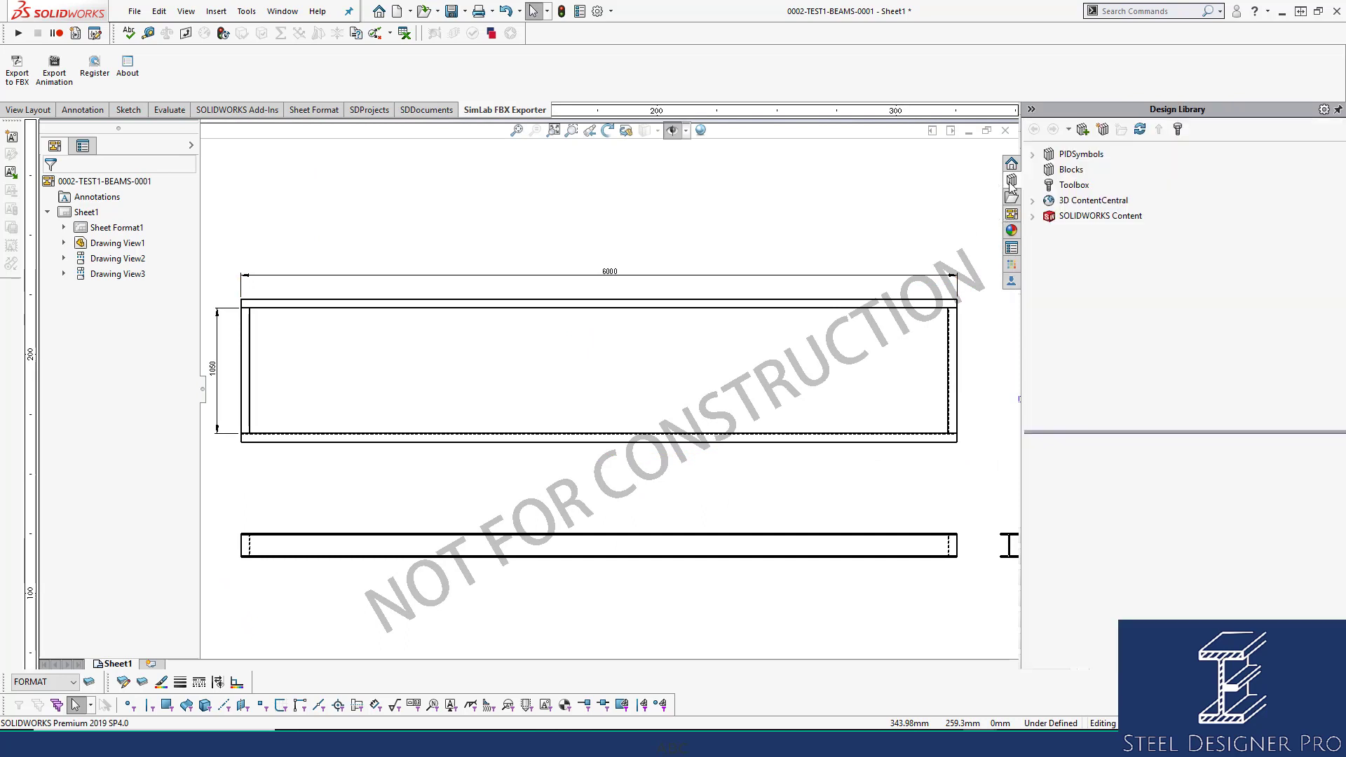
{"action": "left_click", "coordinate": [1071, 171]}
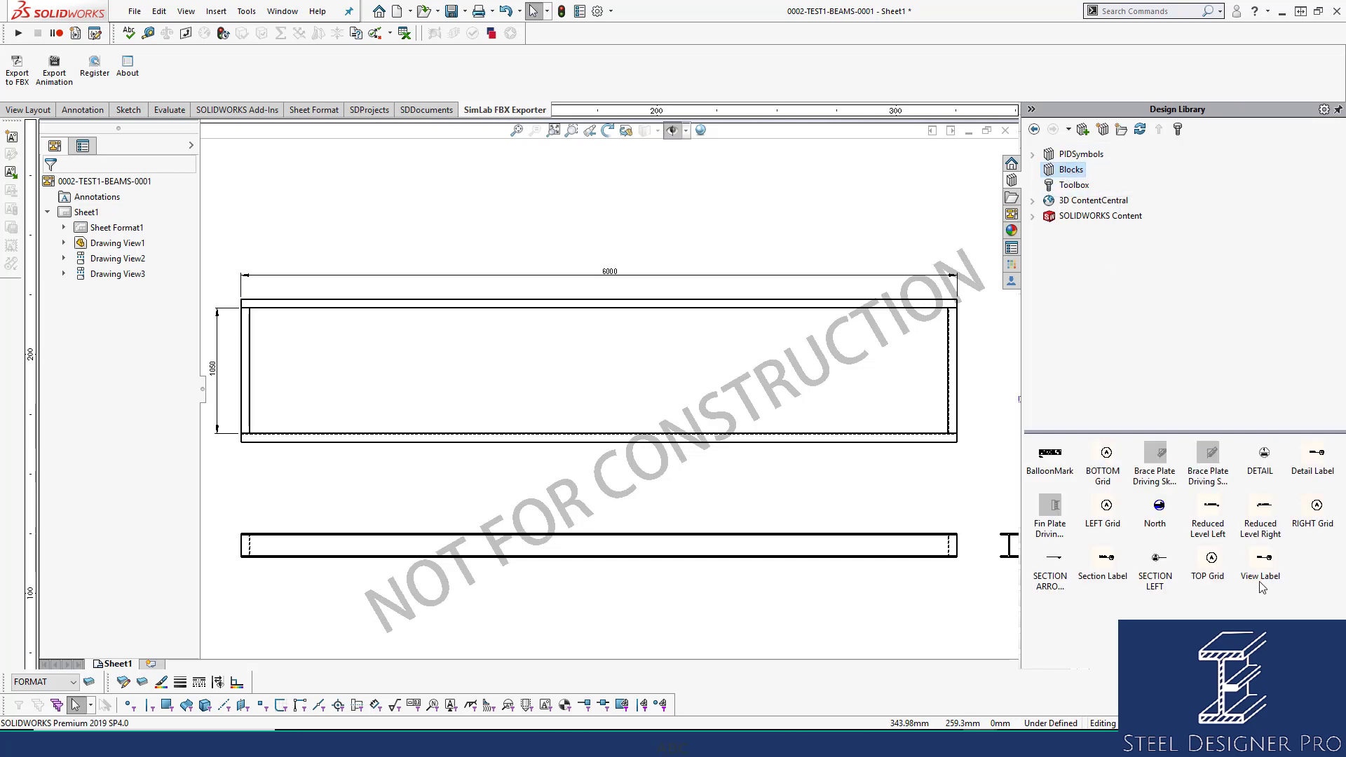
{"action": "mouse_move", "coordinate": [1057, 464]}
{"action": "left_mouse_down"}
{"action": "mouse_move", "coordinate": [575, 324]}
{"action": "mouse_move", "coordinate": [470, 309]}
{"action": "left_mouse_up"}
{"action": "scroll", "coordinate": [513, 310], "scroll_direction": "down", "scroll_amount": 2}
{"action": "scroll", "coordinate": [516, 316], "scroll_direction": "down", "scroll_amount": 1}
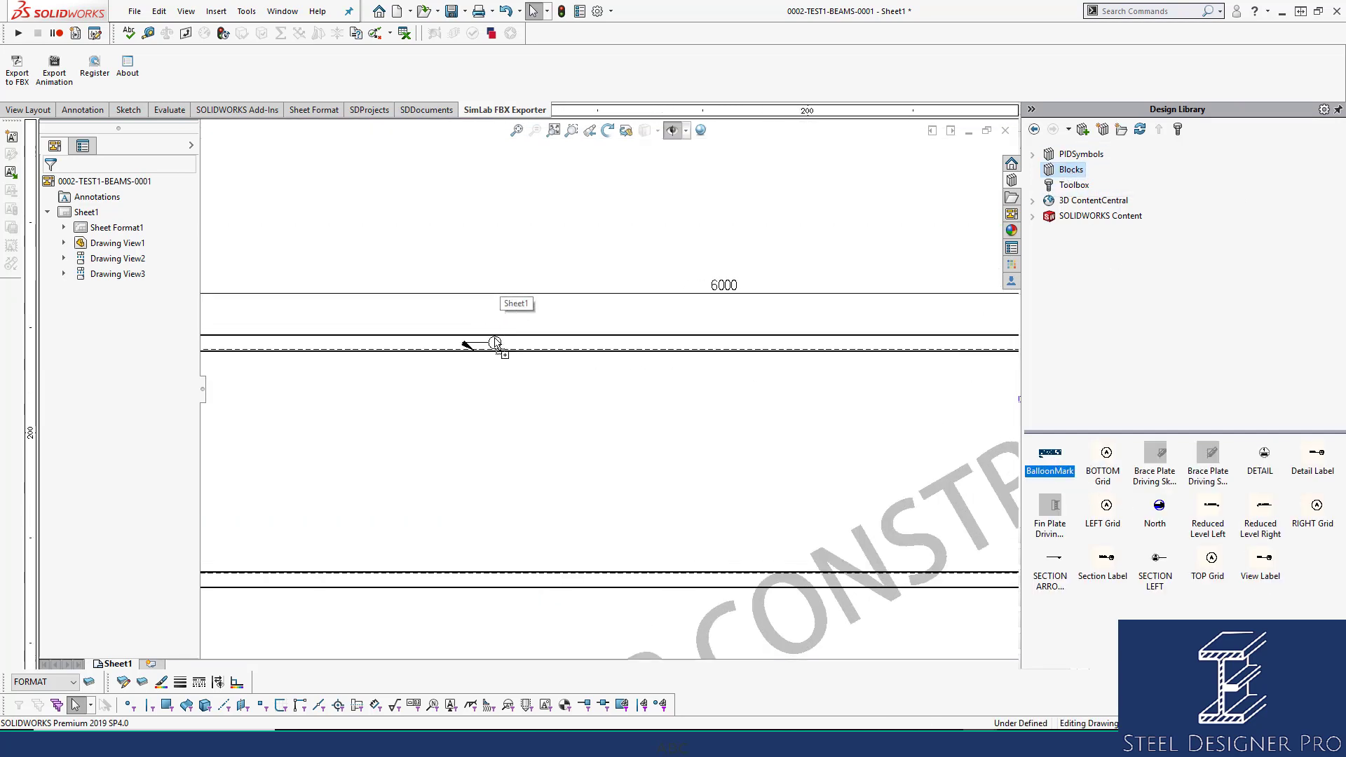
{"action": "left_click", "coordinate": [544, 332]}
{"action": "key", "text": "Escape"}
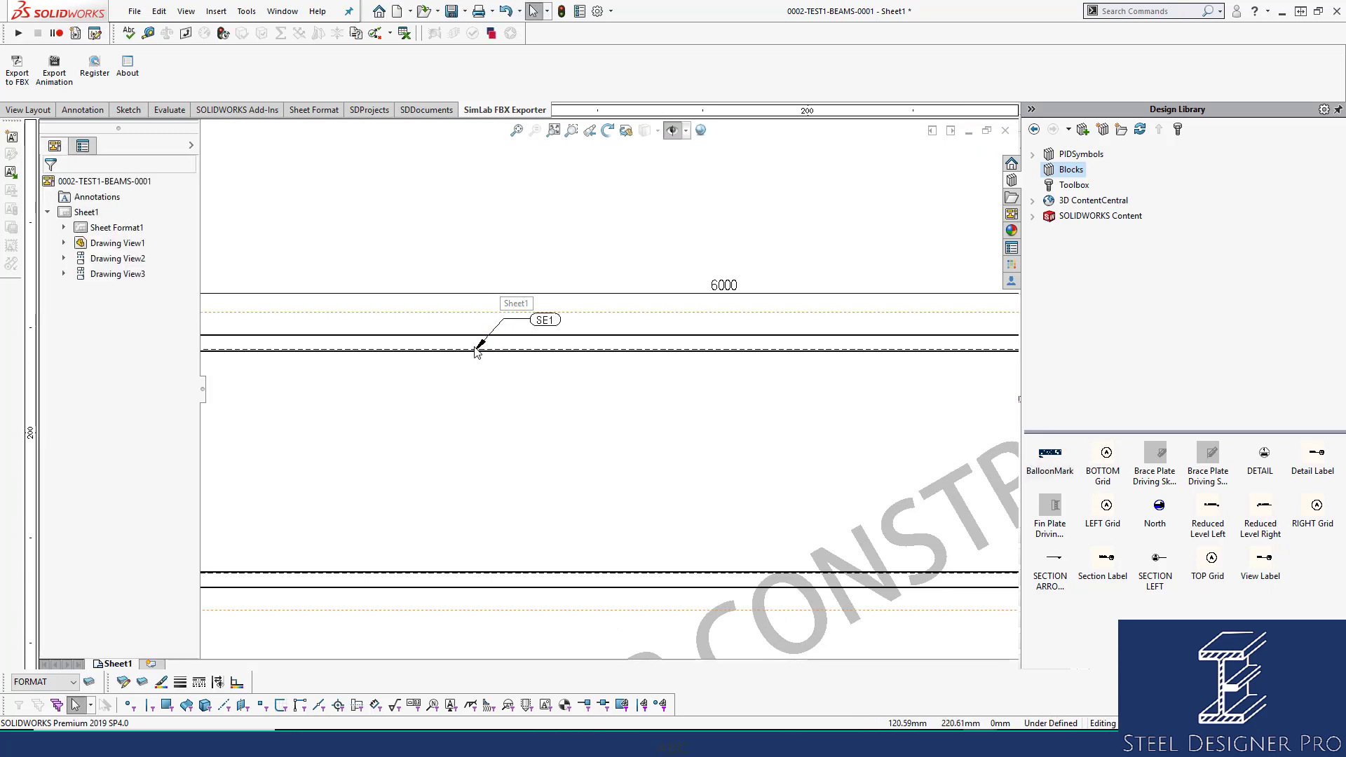
{"action": "left_click_drag", "start_coordinate": [475, 349], "coordinate": [482, 343]}
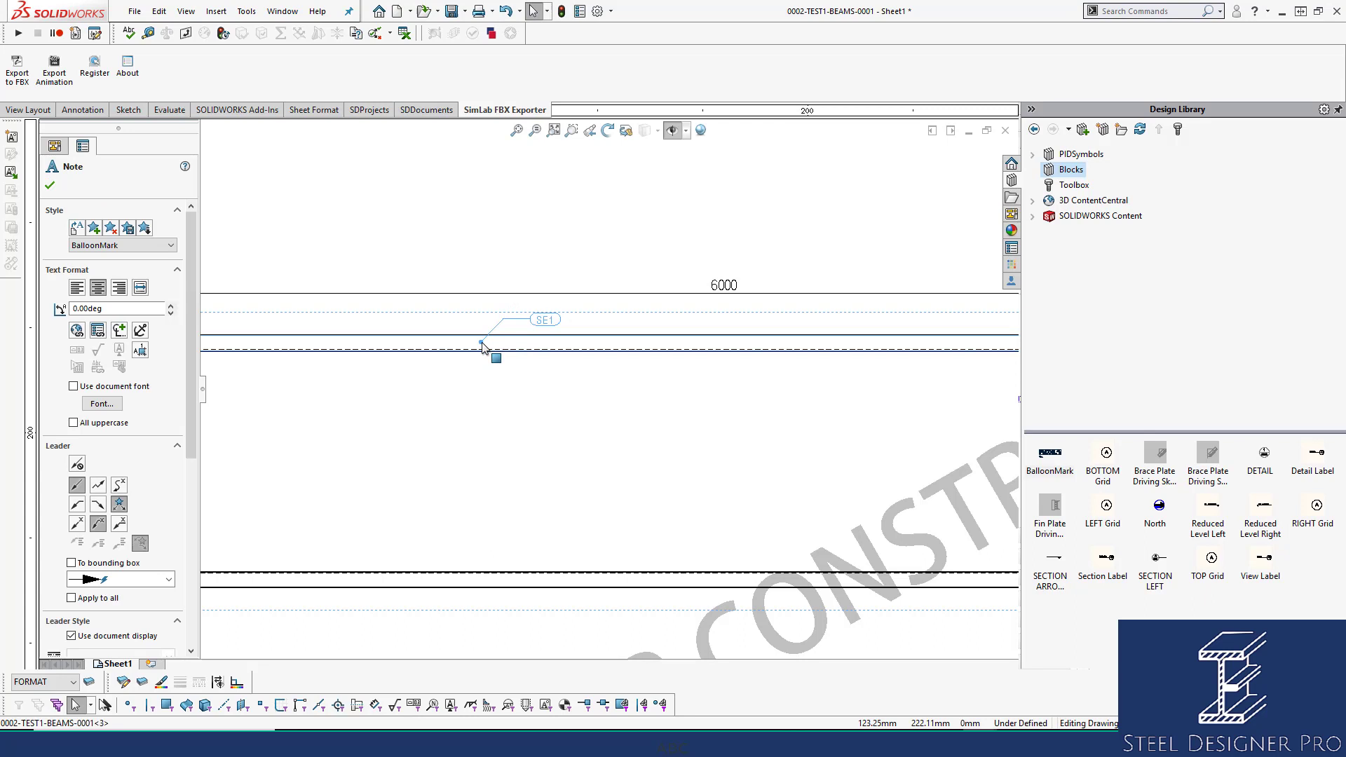
{"action": "left_click", "coordinate": [516, 320]}
Copy the SE1 balloon onto the left and right end plates of the frame.
{"action": "scroll", "coordinate": [659, 490], "scroll_direction": "up", "scroll_amount": 2}
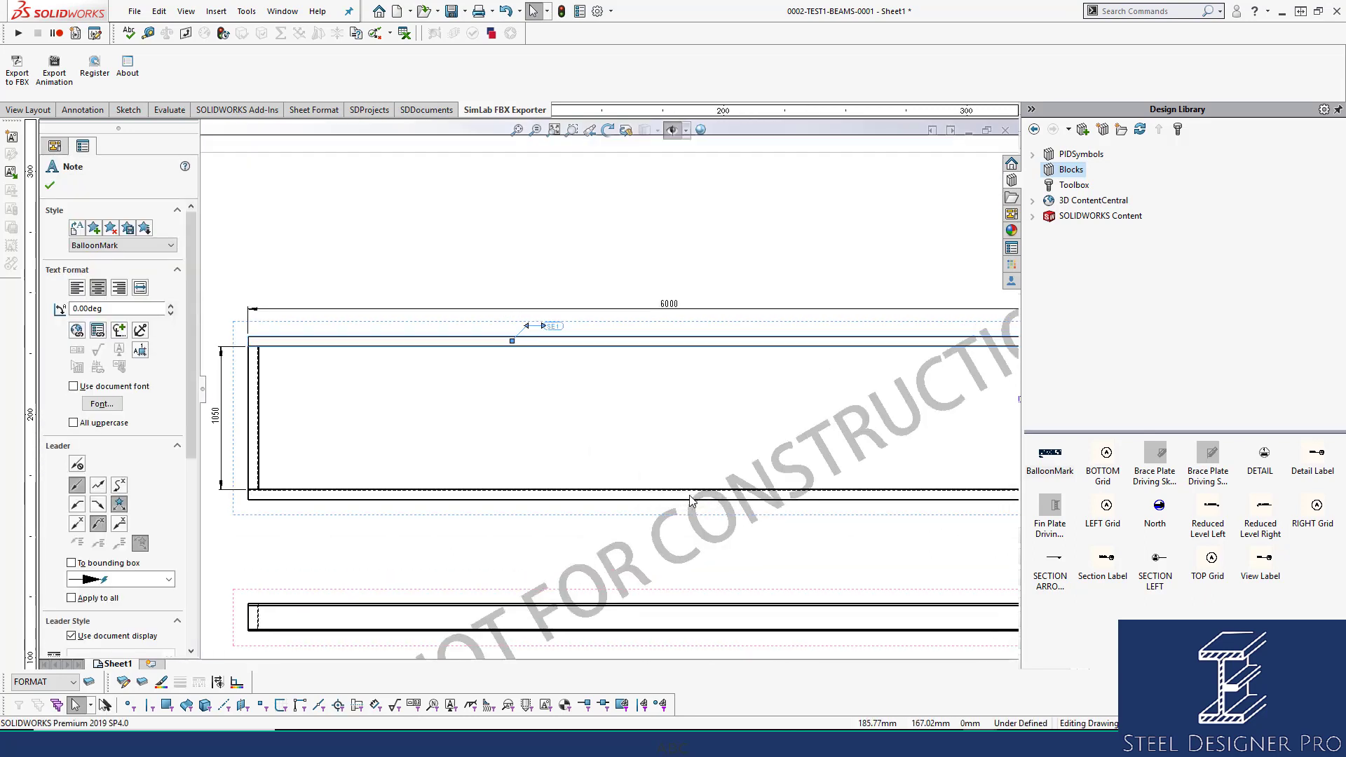
{"action": "left_click", "coordinate": [650, 494]}
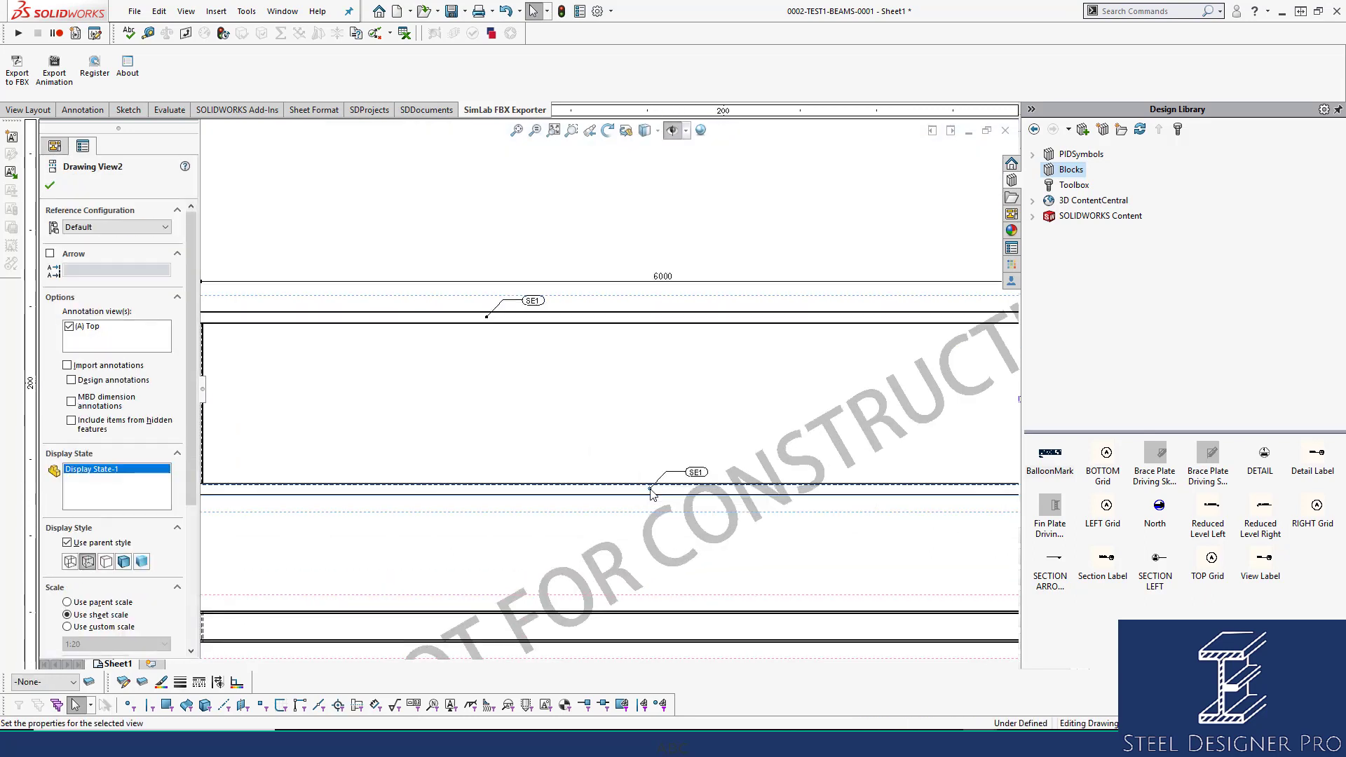
{"action": "scroll", "coordinate": [385, 405], "scroll_direction": "down", "scroll_amount": 2}
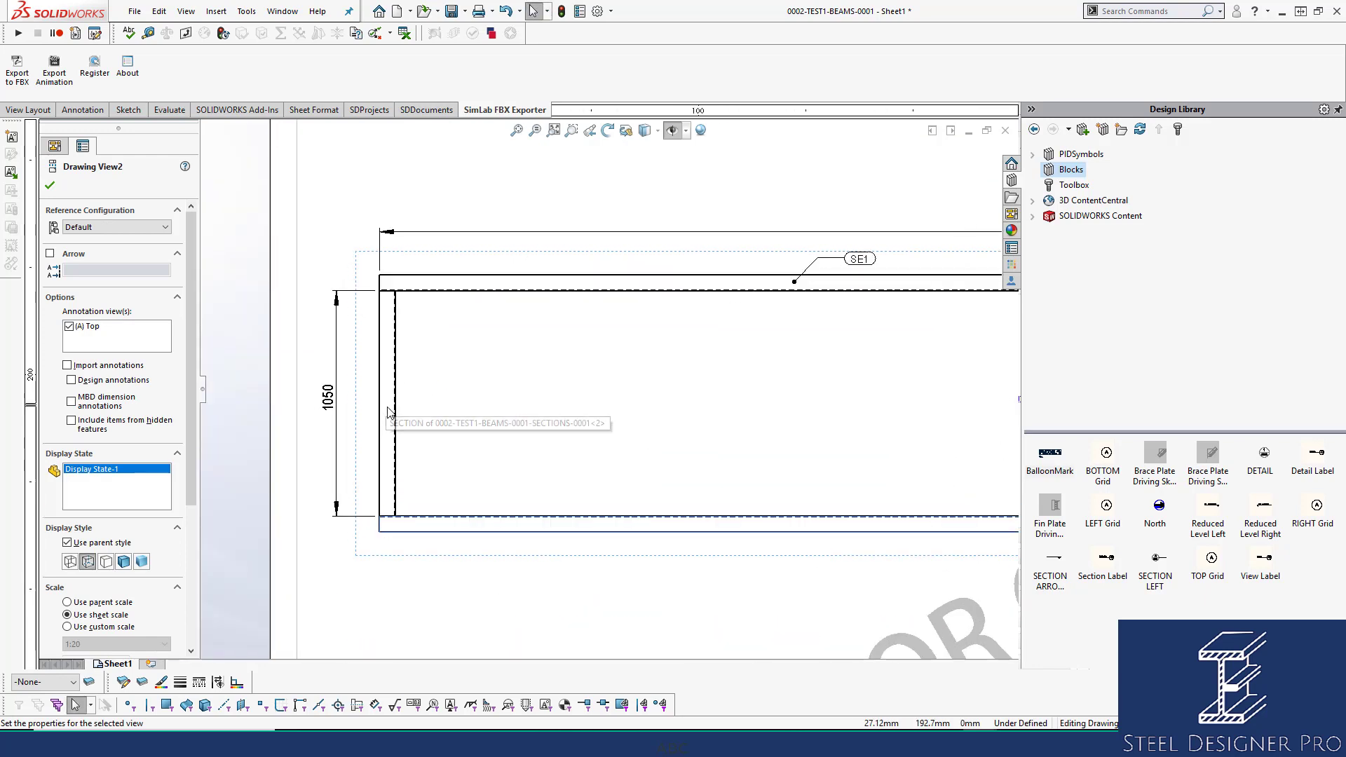
{"action": "left_click", "coordinate": [388, 408]}
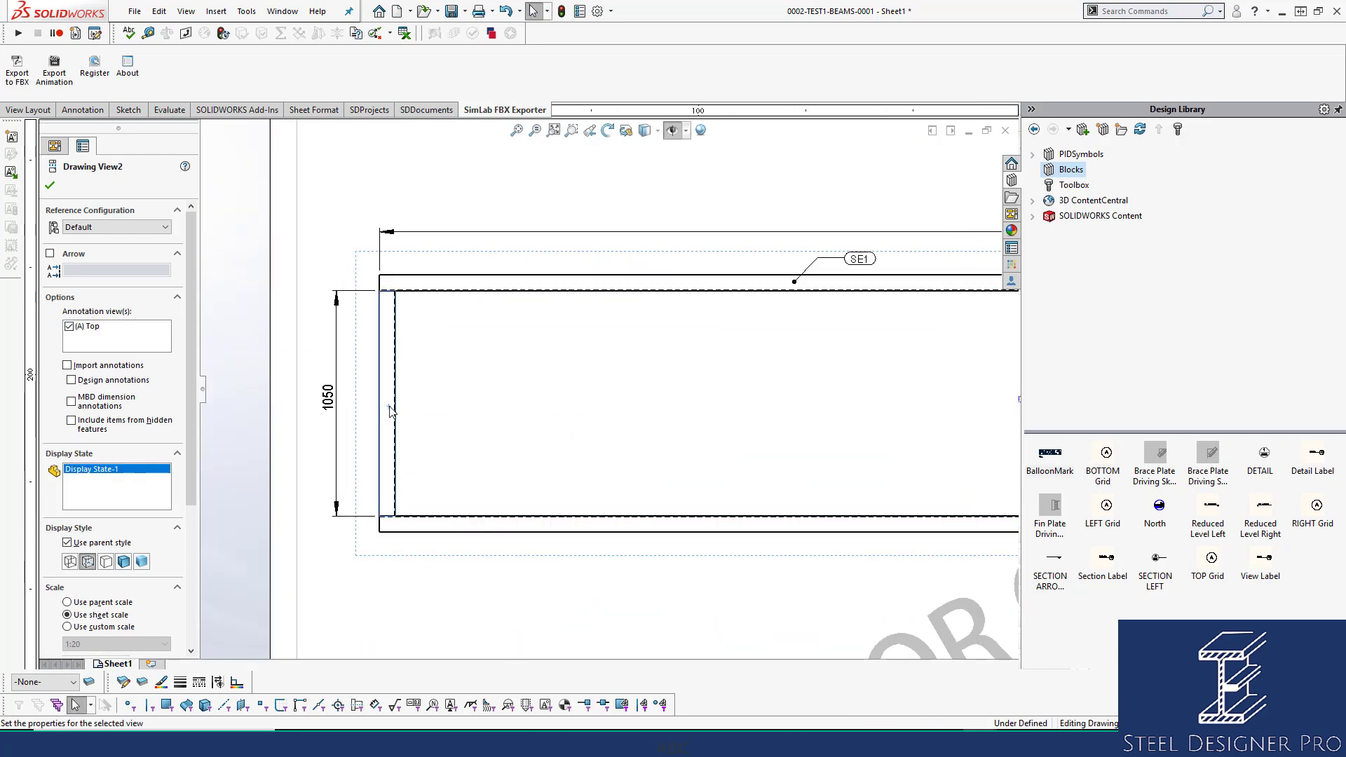
{"action": "left_click", "coordinate": [860, 260]}
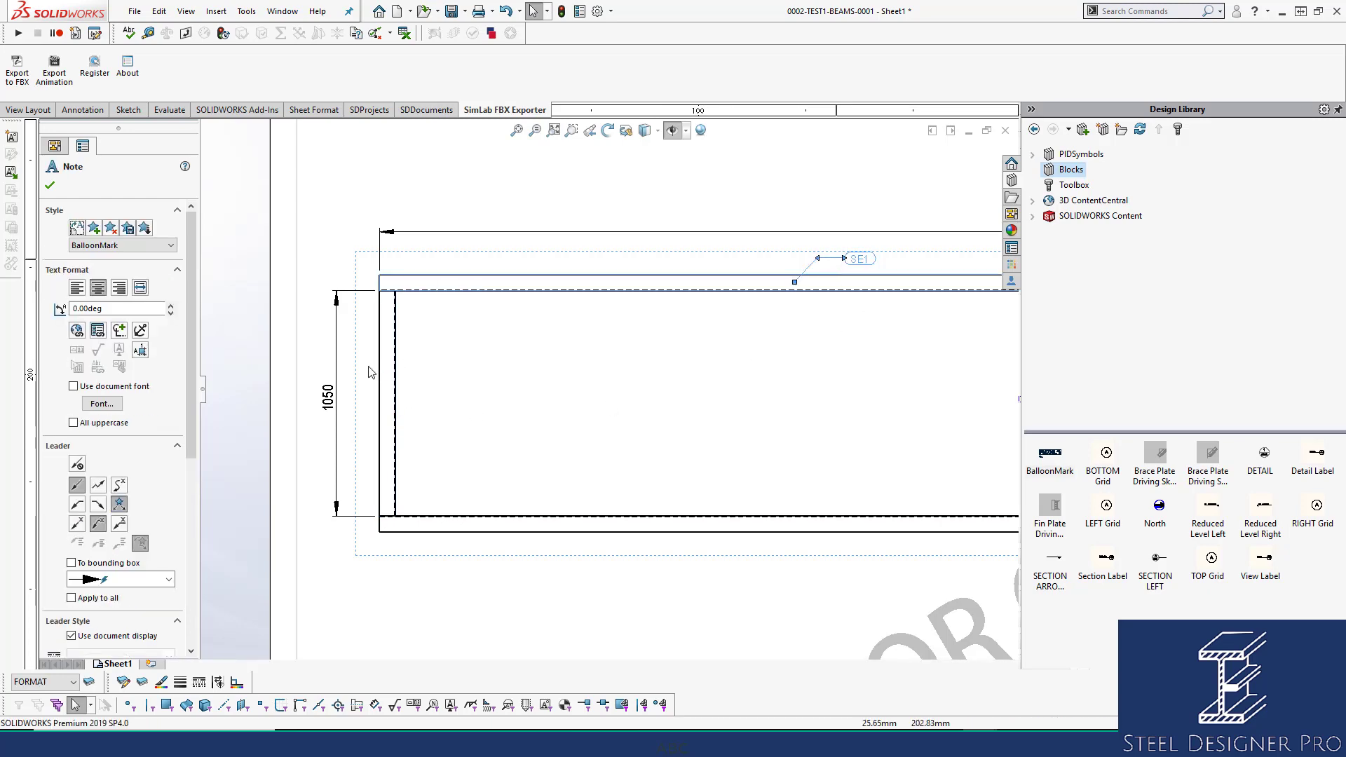
{"action": "left_click", "coordinate": [389, 416]}
{"action": "key", "text": "ctrl+v"}
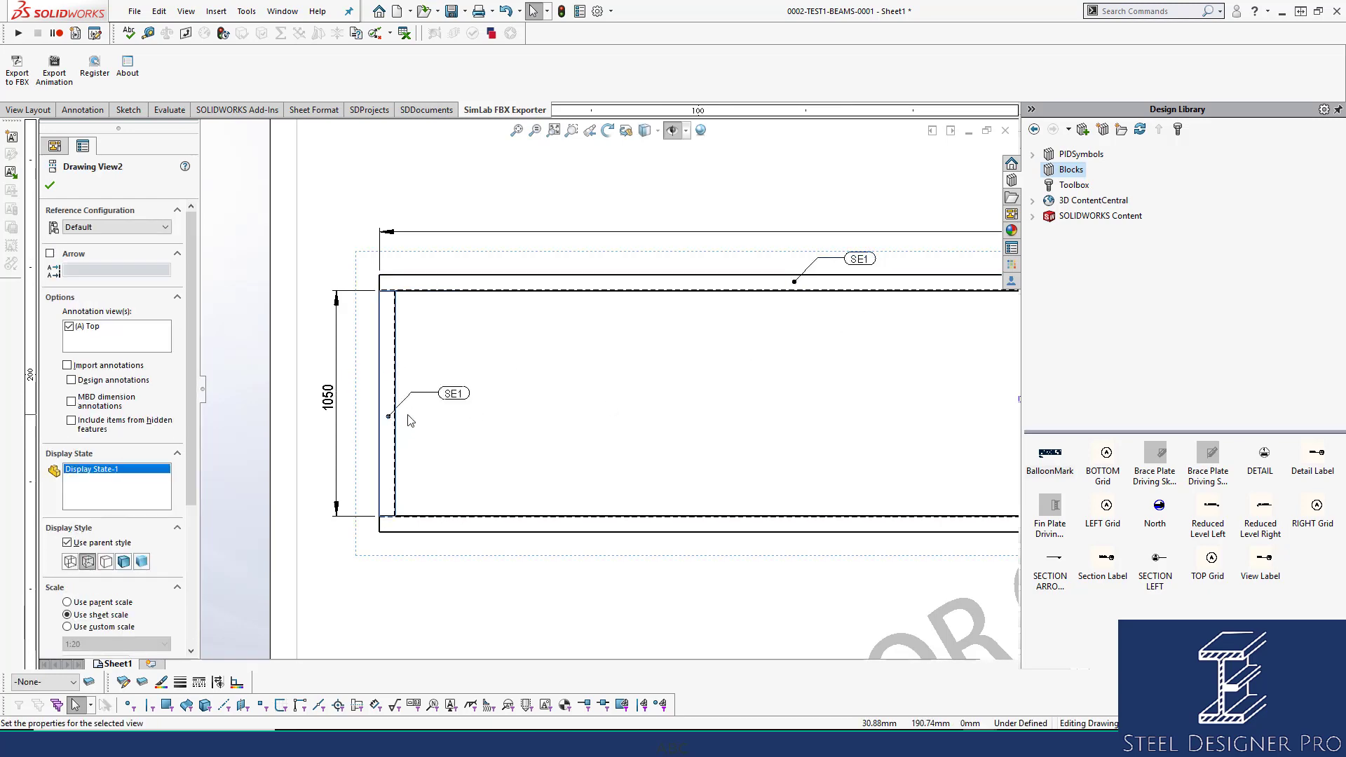
{"action": "scroll", "coordinate": [610, 461], "scroll_direction": "up", "scroll_amount": 2}
{"action": "middle_click_drag", "start_coordinate": [771, 443], "coordinate": [201, 415]}
{"action": "scroll", "coordinate": [730, 392], "scroll_direction": "down", "scroll_amount": 3}
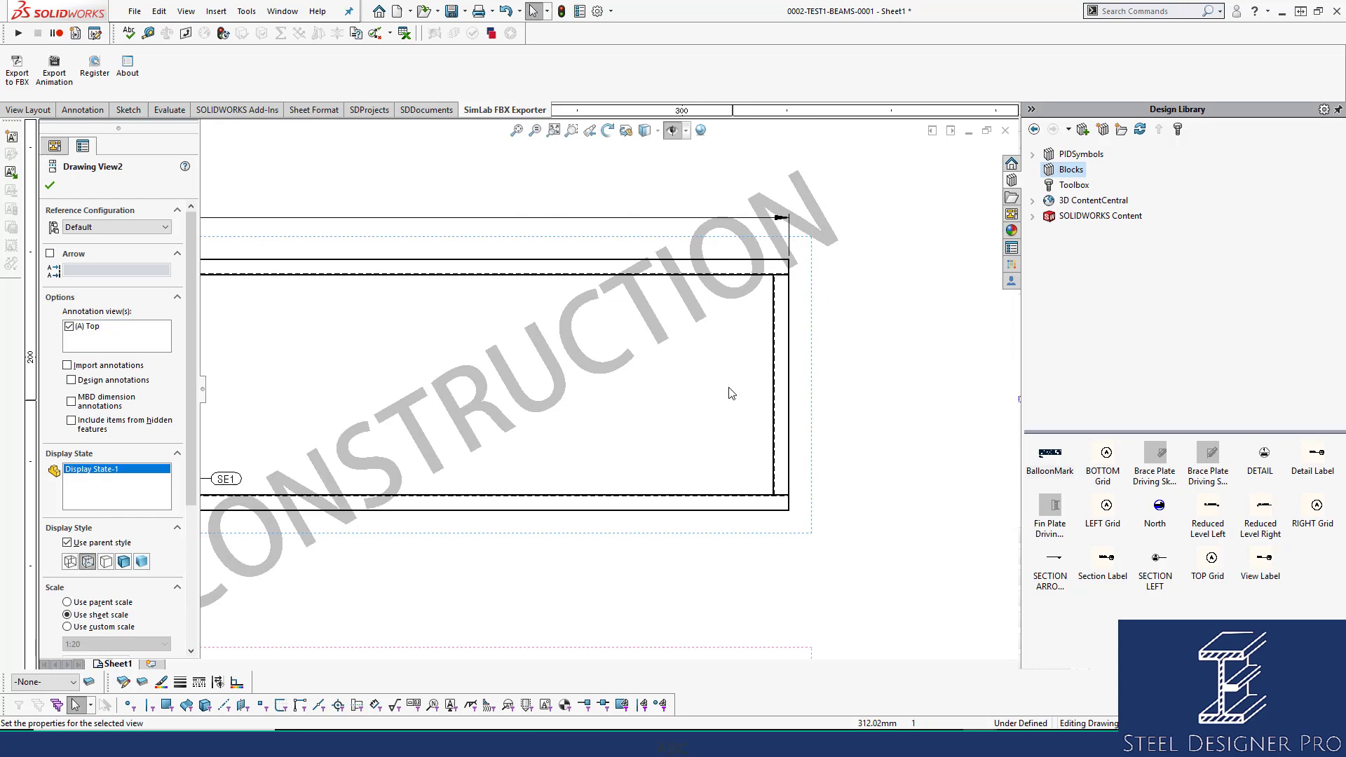
{"action": "left_click", "coordinate": [784, 383]}
{"action": "key", "text": "ctrl+v"}
Paste an SE1 balloon onto the I-beam end section view.
{"action": "scroll", "coordinate": [771, 393], "scroll_direction": "up", "scroll_amount": 3}
{"action": "scroll", "coordinate": [709, 426], "scroll_direction": "down", "scroll_amount": 2}
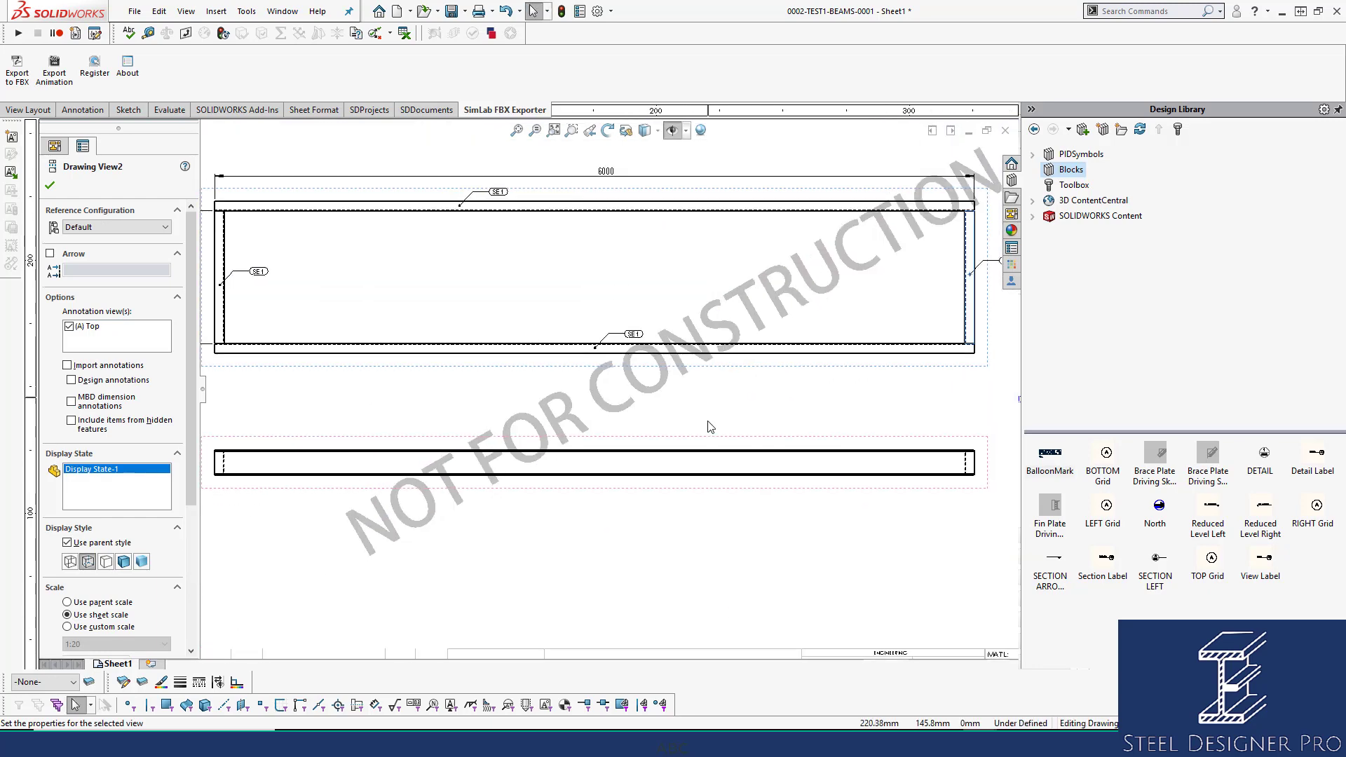
{"action": "scroll", "coordinate": [709, 426], "scroll_direction": "down", "scroll_amount": 2}
{"action": "left_click", "coordinate": [525, 457]}
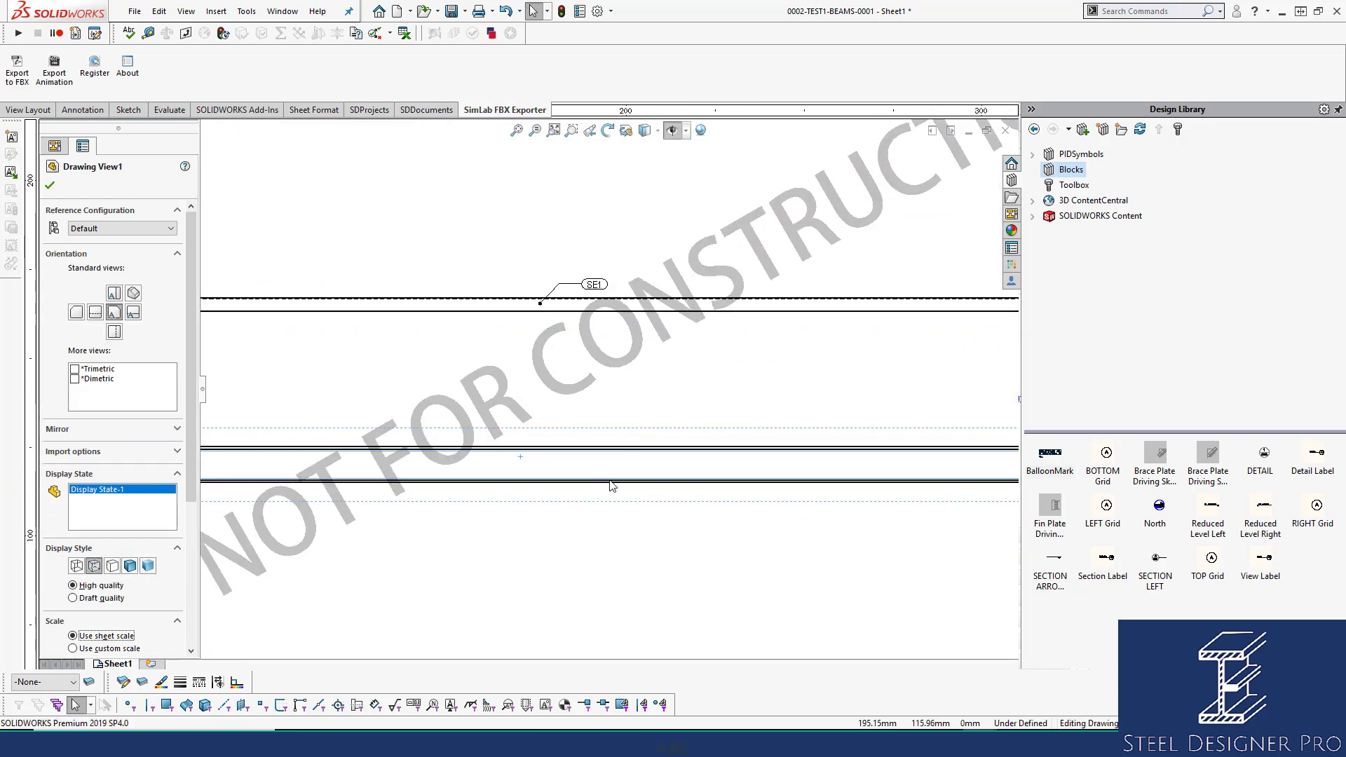
{"action": "scroll", "coordinate": [821, 396], "scroll_direction": "up", "scroll_amount": 3}
{"action": "left_click", "coordinate": [647, 457]}
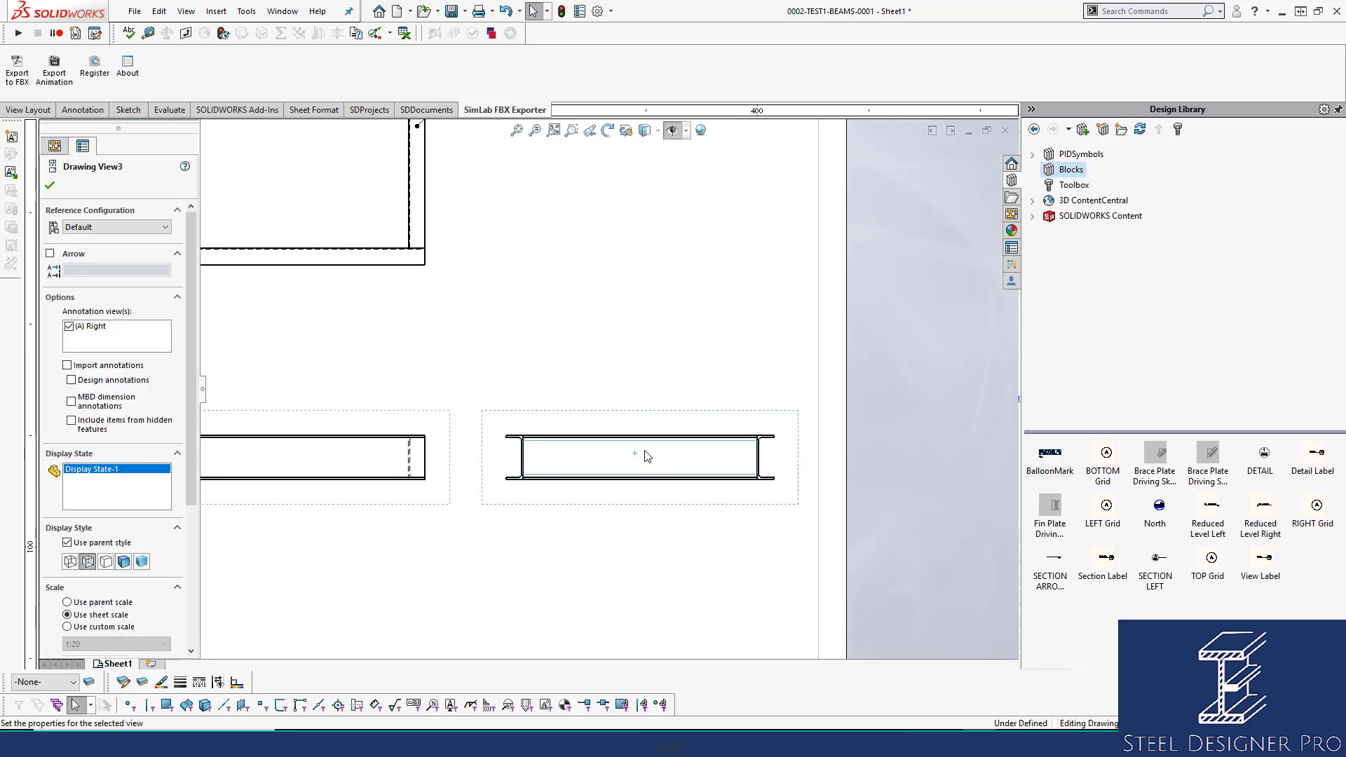
{"action": "key", "text": "ctrl+v"}
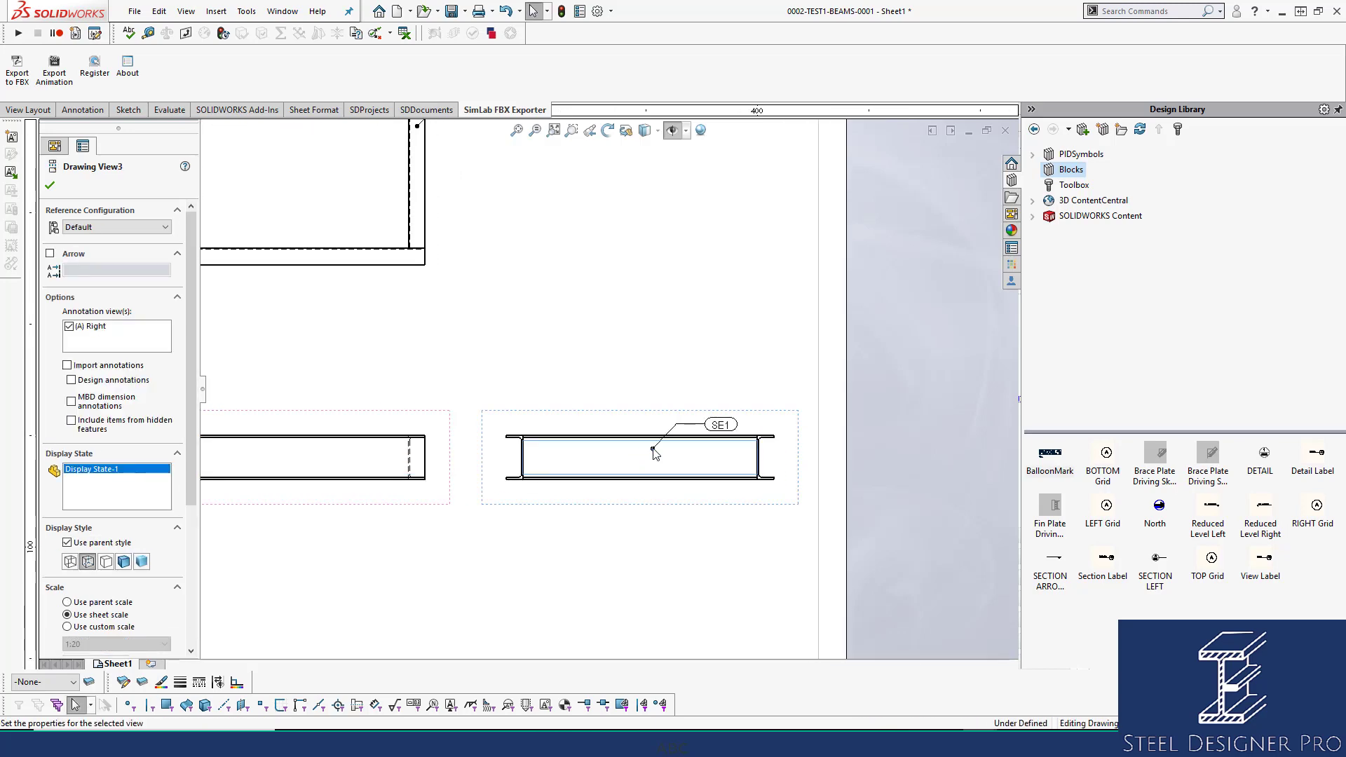
{"action": "scroll", "coordinate": [653, 454], "scroll_direction": "up", "scroll_amount": 5}
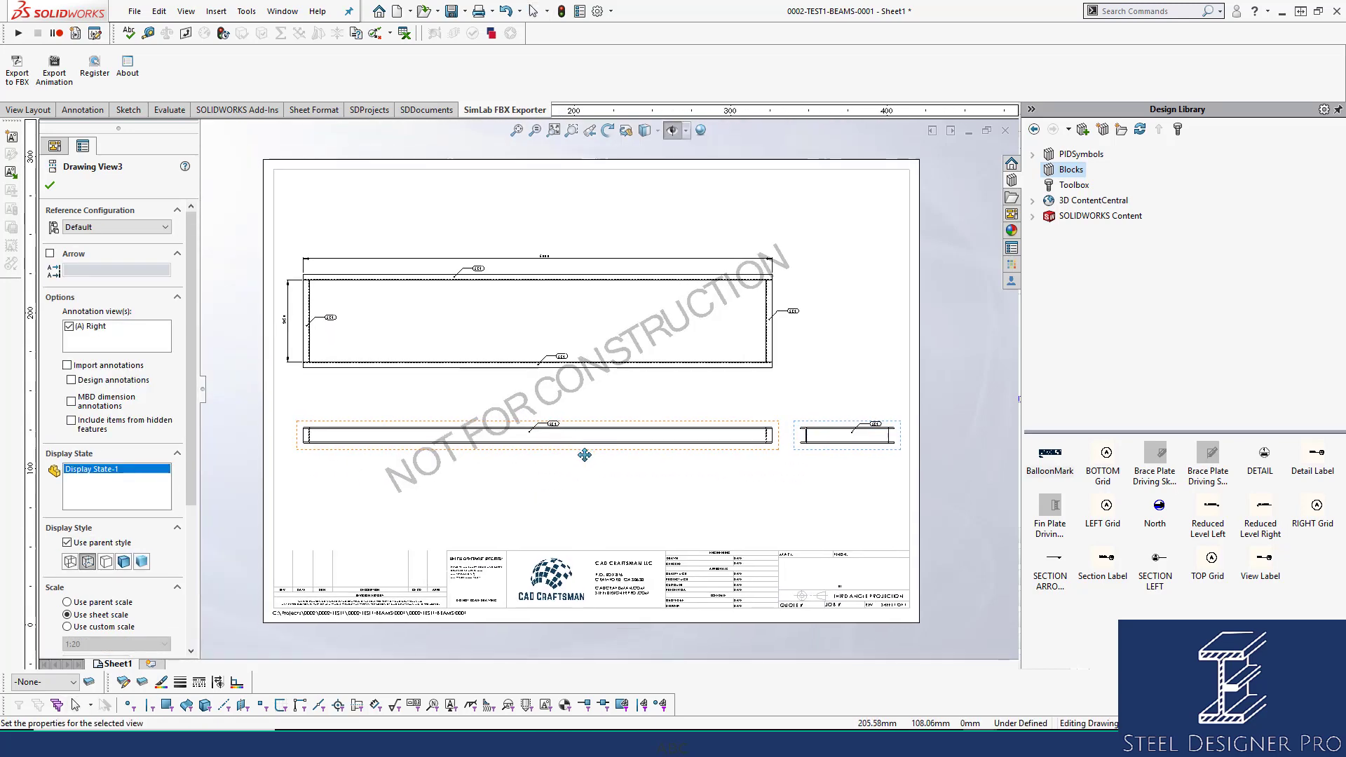
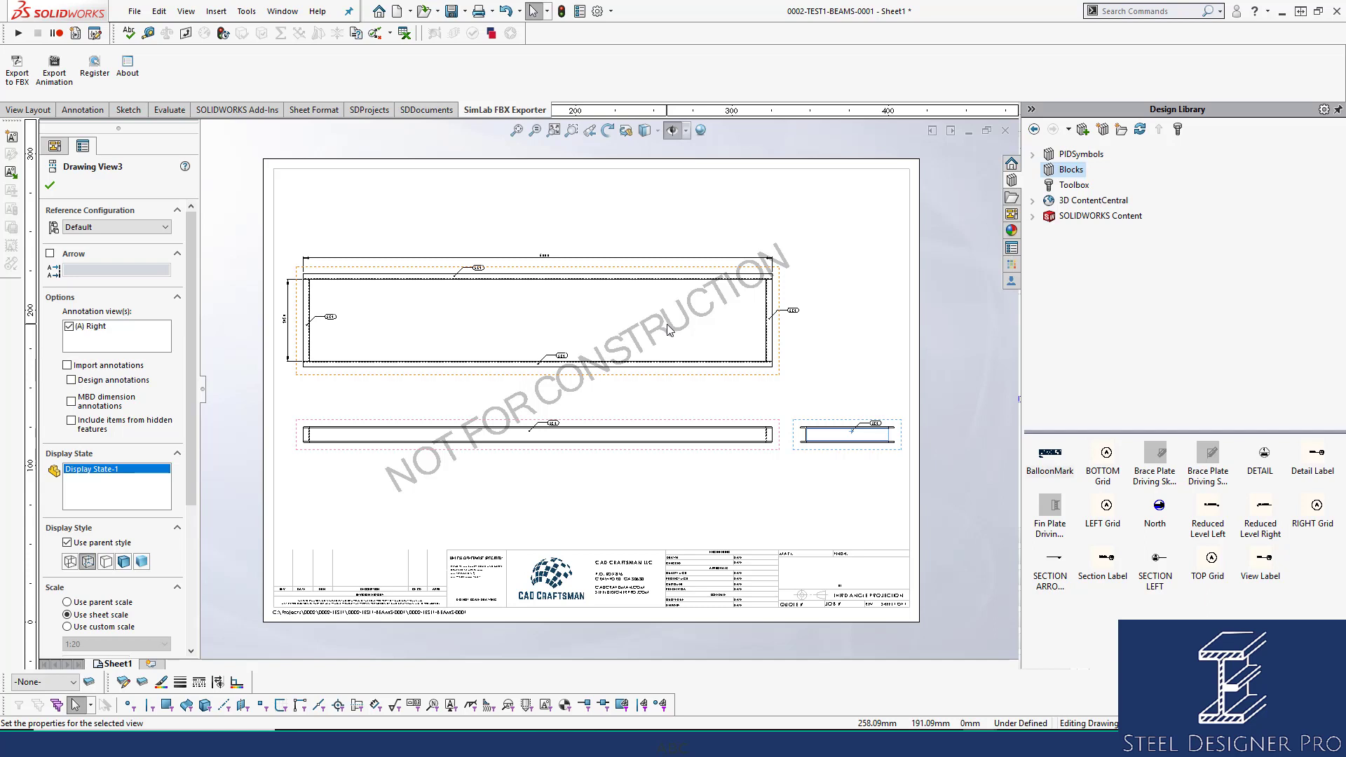
Close the Drawing View3 properties and save the BEAMS-0001 drawing.
{"action": "left_click", "coordinate": [578, 464]}
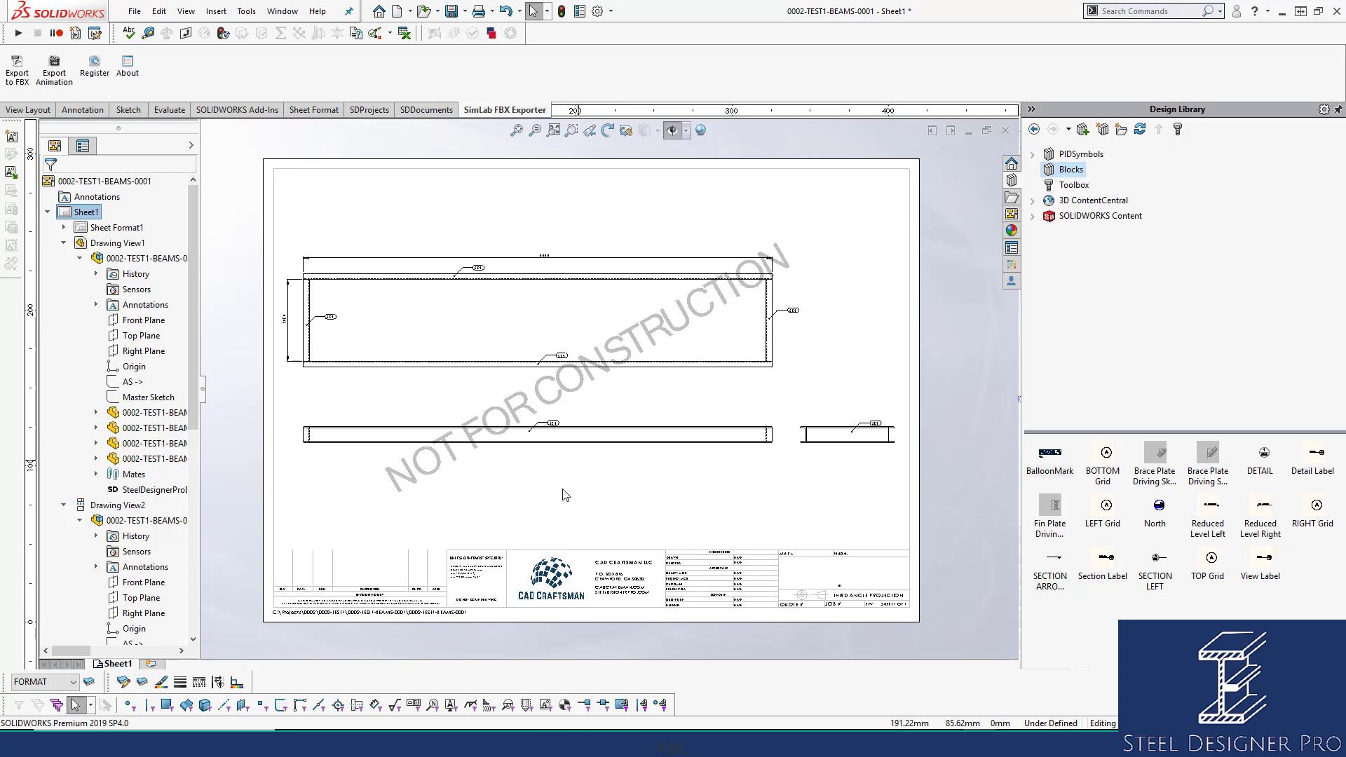
{"action": "key", "text": "ctrl+s"}
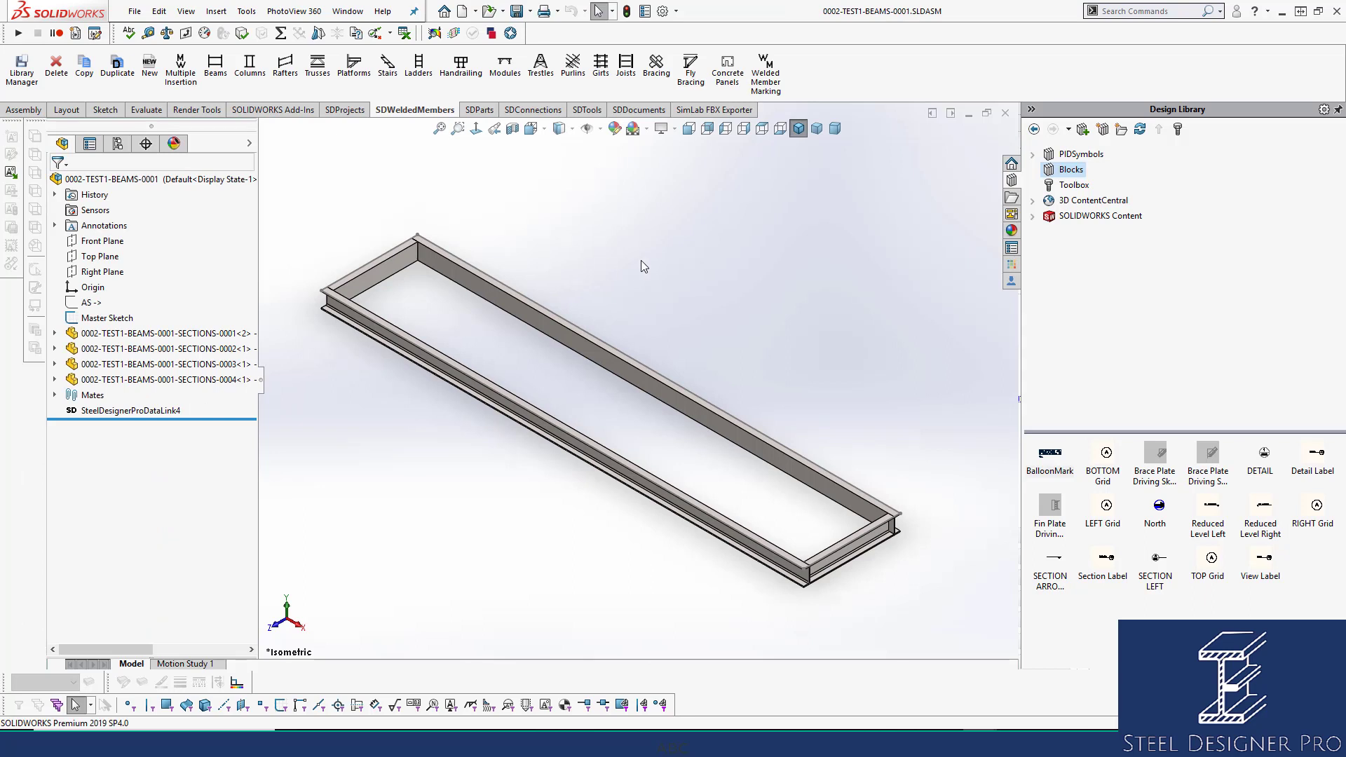
Close the BEAMS-0001 frame window and switch to the 0002-TEST1 assembly.
{"action": "left_click", "coordinate": [1006, 114]}
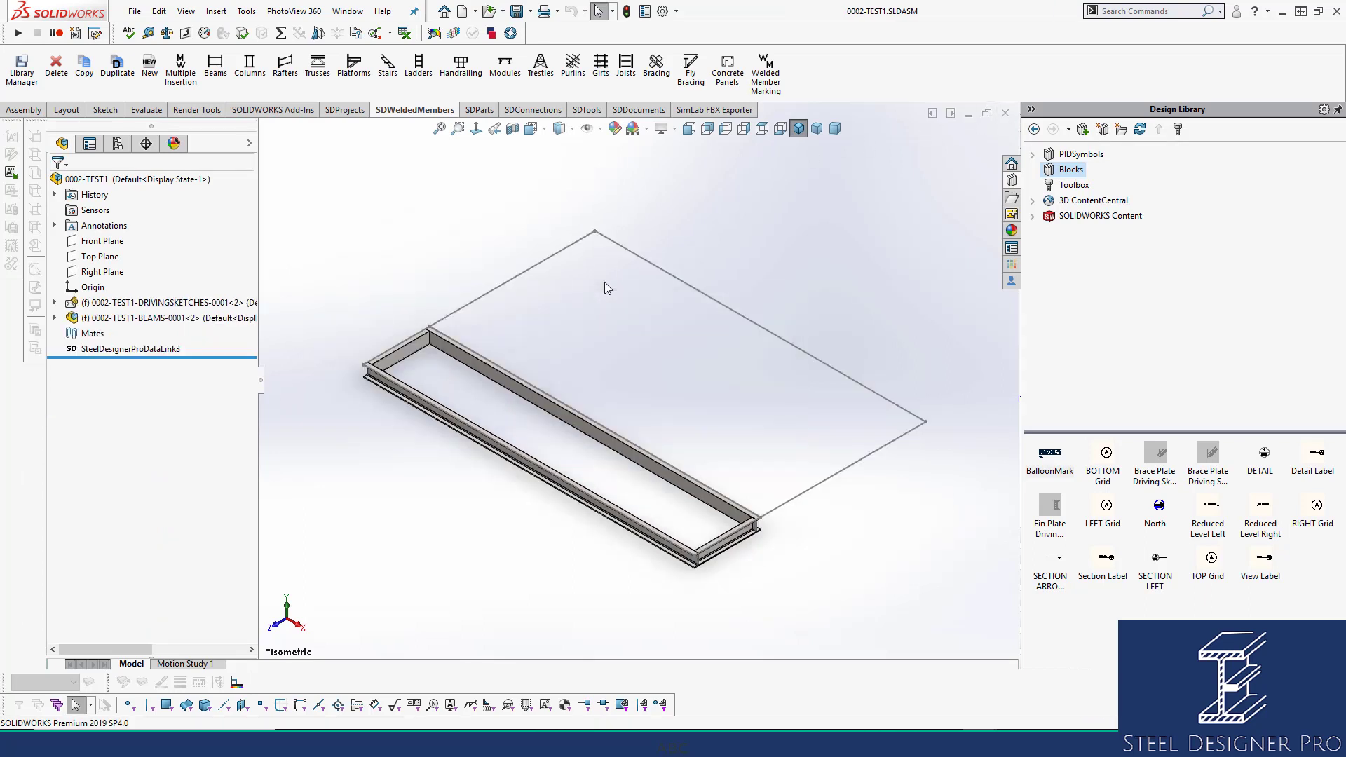
{"action": "left_click", "coordinate": [348, 11]}
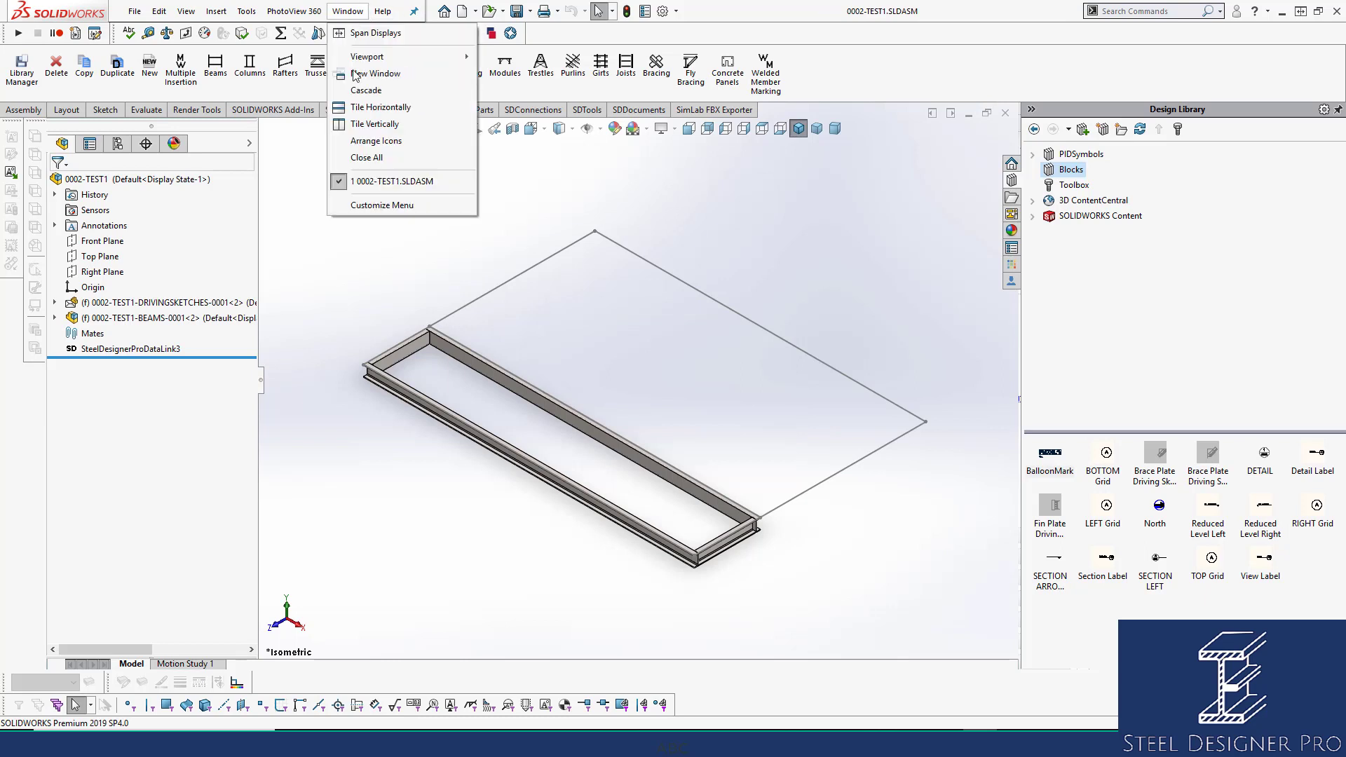
{"action": "left_click", "coordinate": [408, 184]}
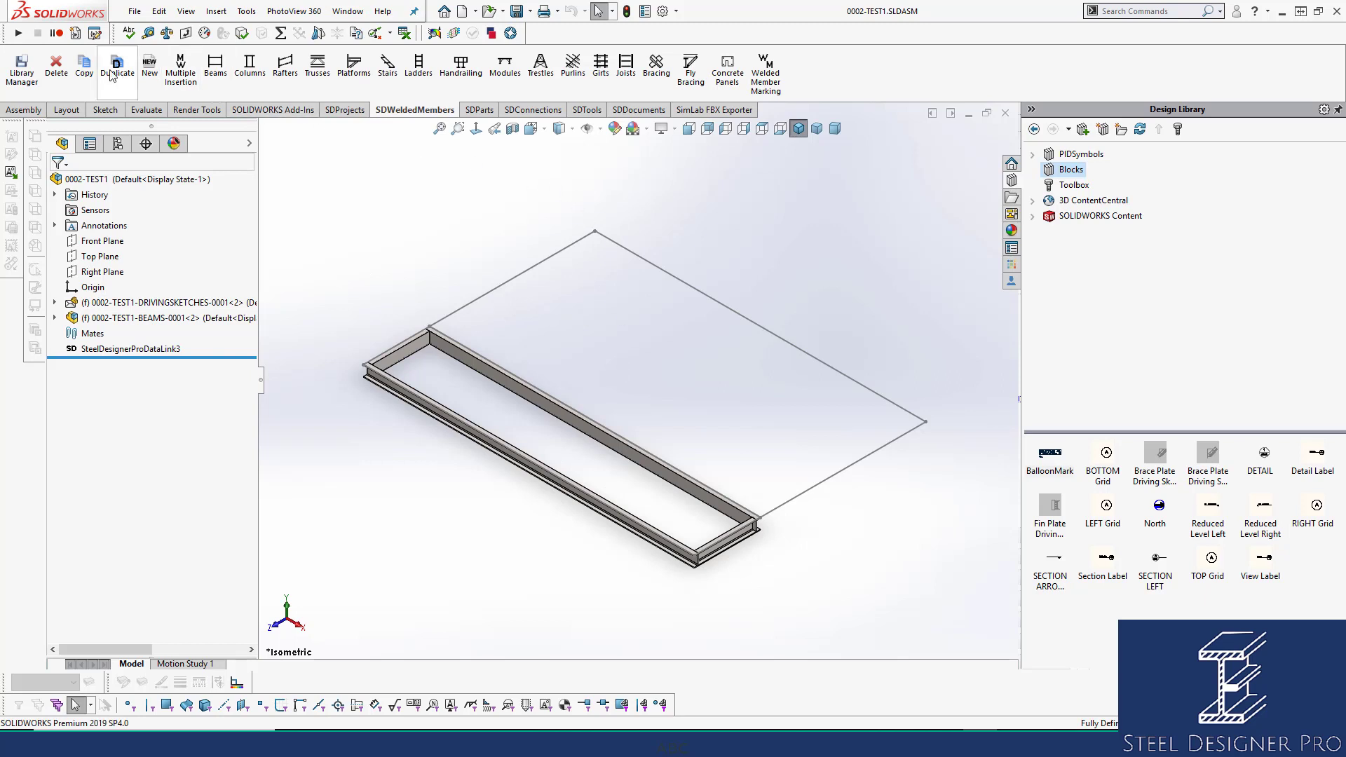
Copy the beam frame onto driving-sketch Line2, Line3 and Line4.
{"action": "left_click", "coordinate": [84, 65]}
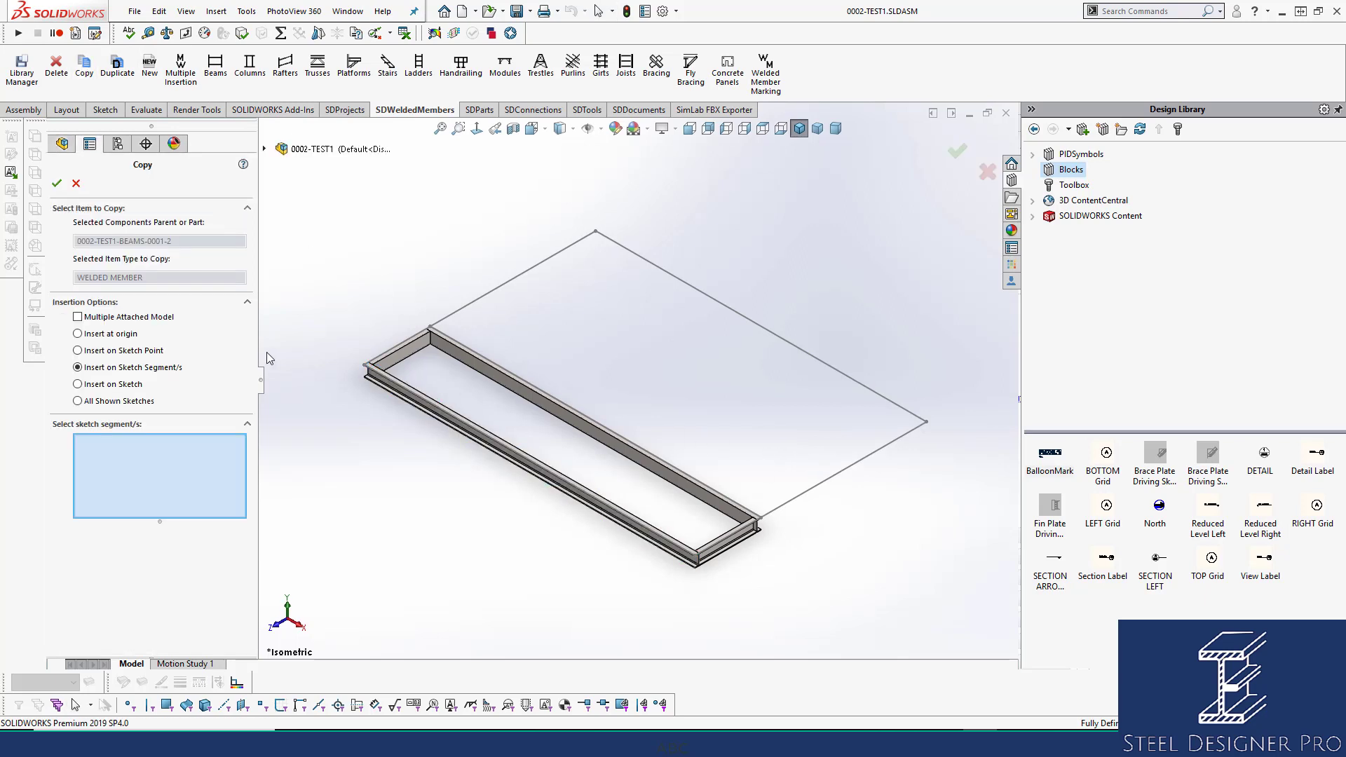
{"action": "left_click", "coordinate": [825, 482]}
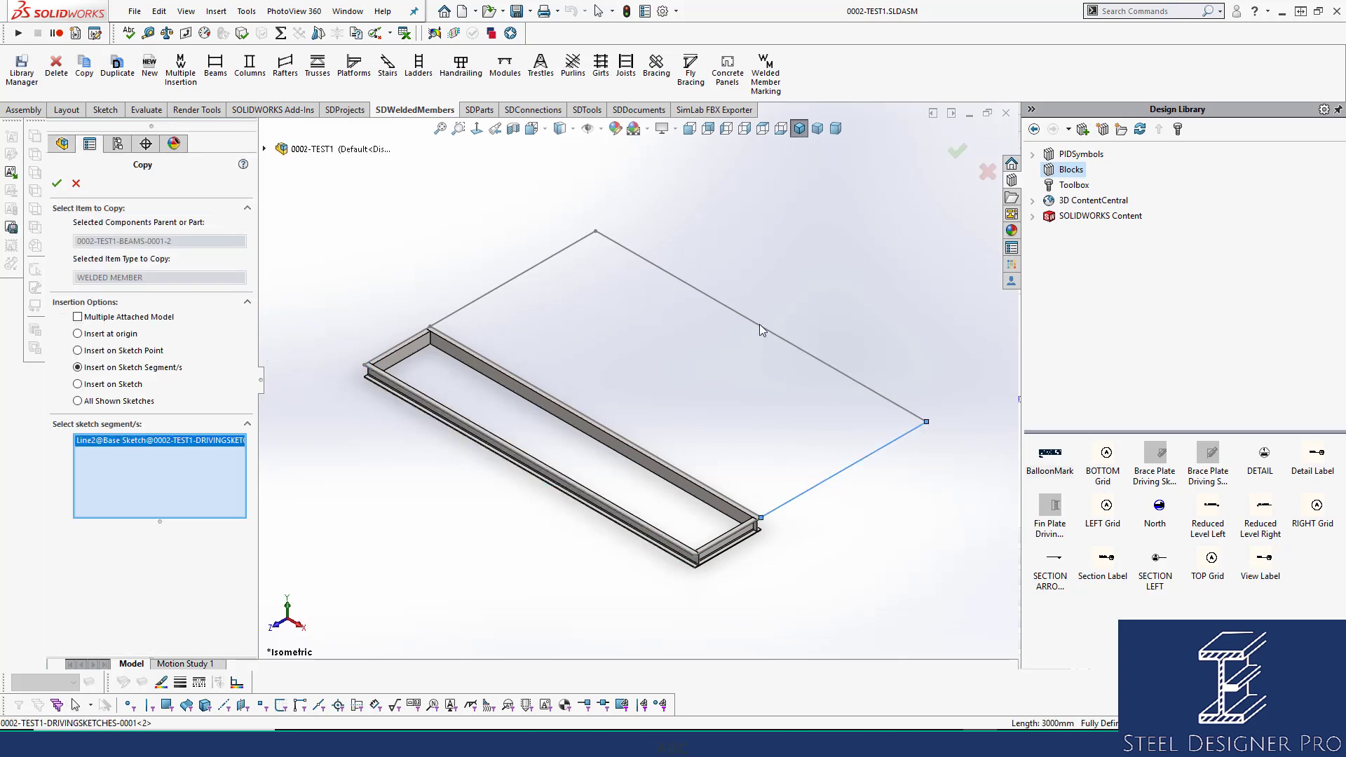
{"action": "left_click", "coordinate": [766, 333]}
{"action": "left_click", "coordinate": [584, 238]}
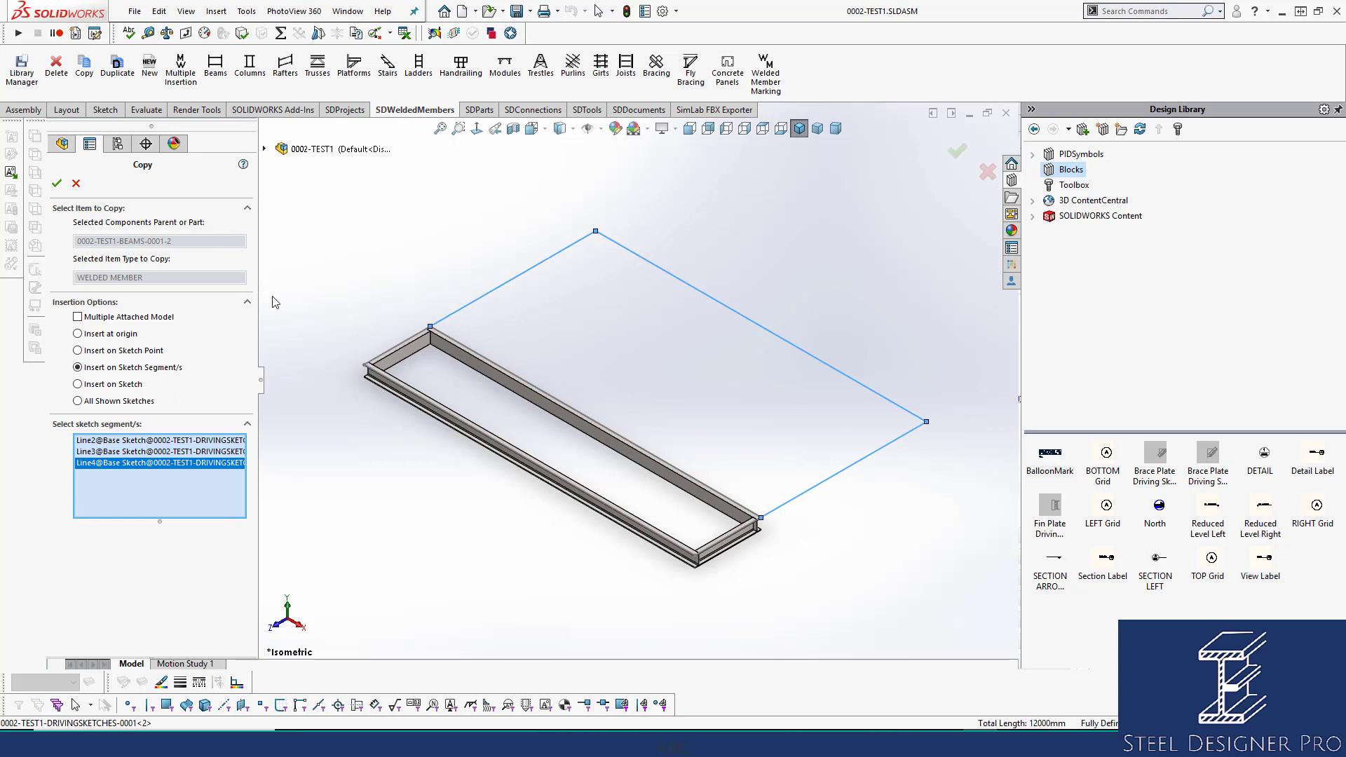
{"action": "left_click", "coordinate": [57, 183]}
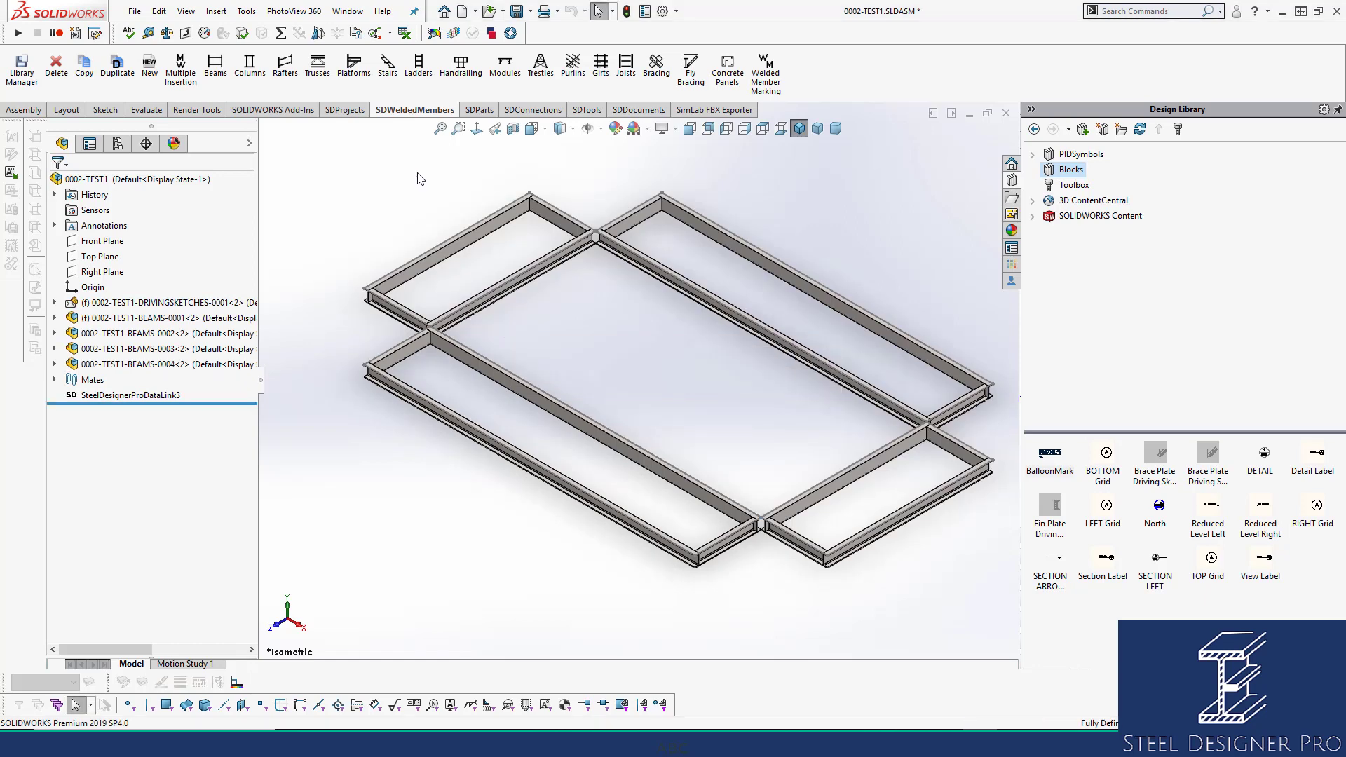
Save the assembly and open the BEAMS-0002 frame's drawing.
{"action": "key", "text": "ctrl+s"}
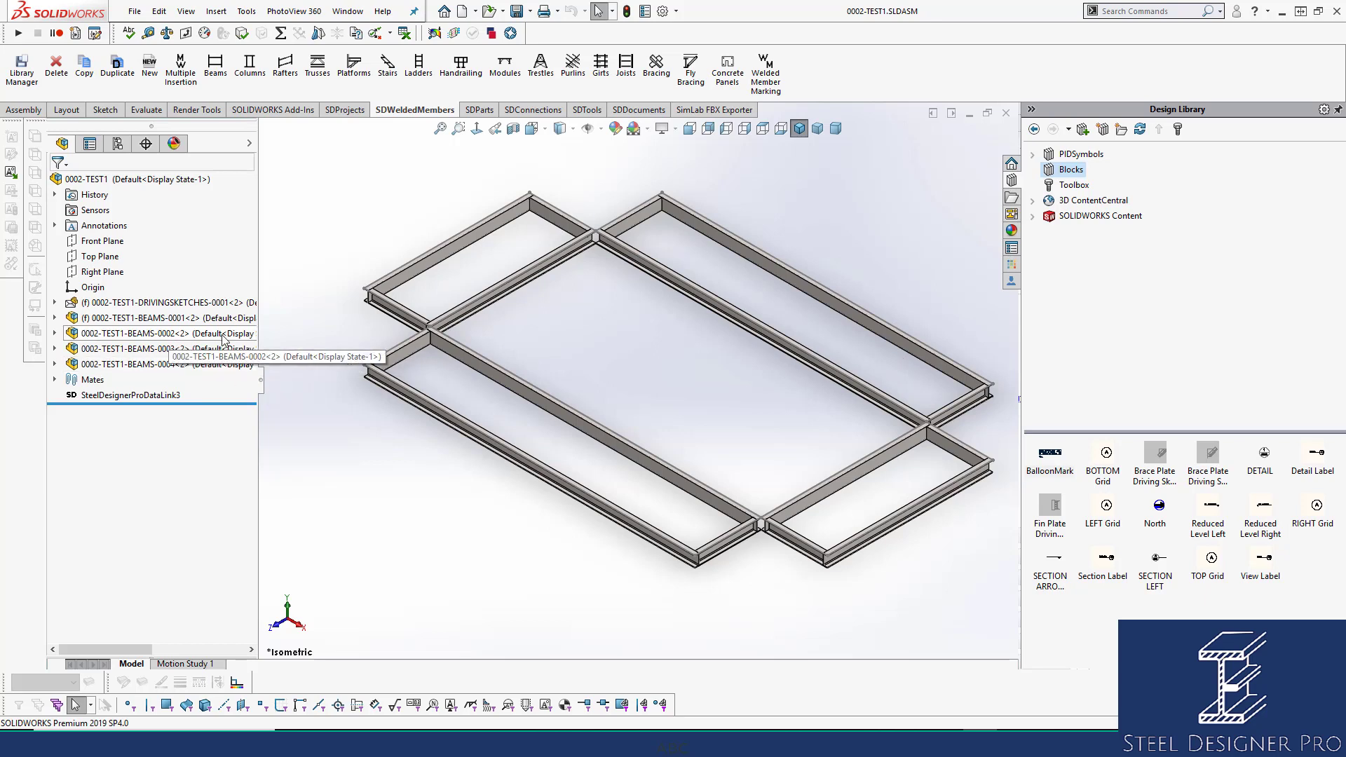
{"action": "left_click", "coordinate": [149, 335]}
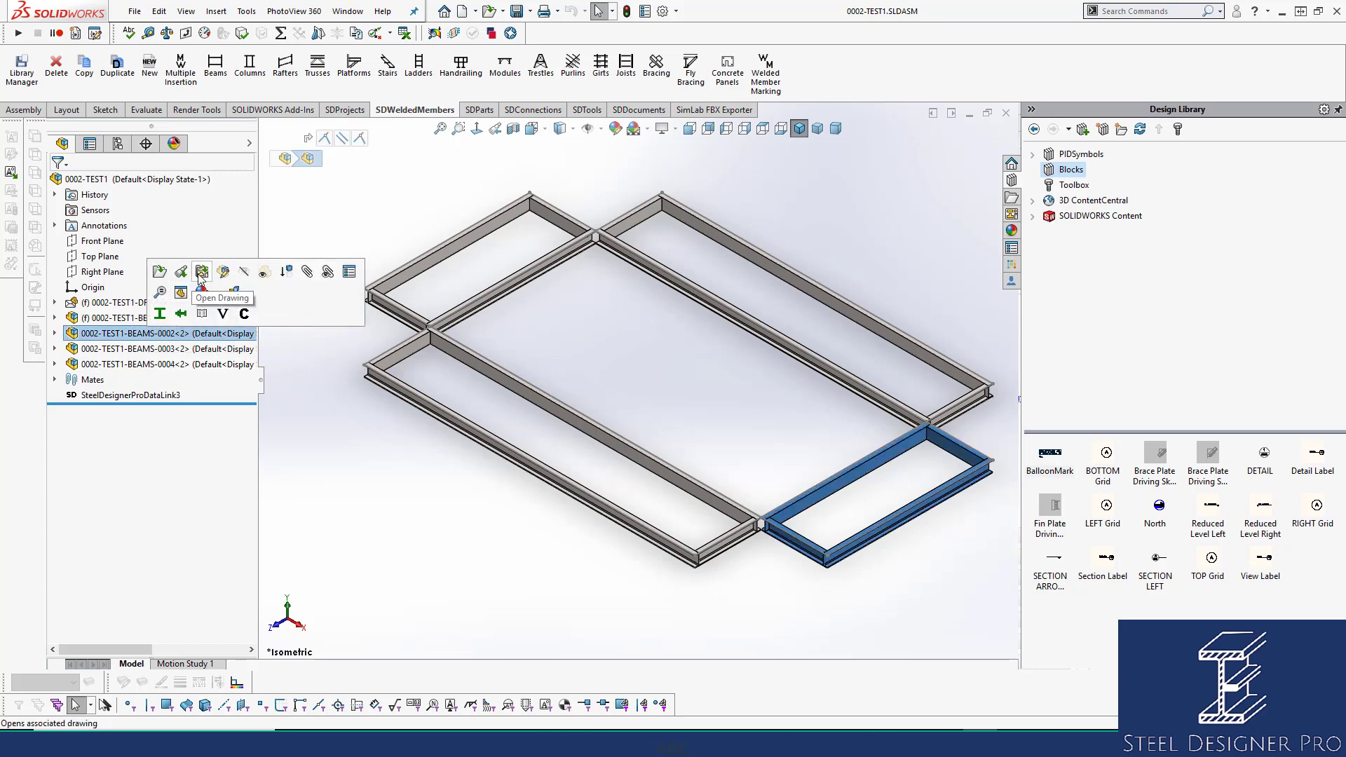
{"action": "left_click", "coordinate": [183, 272]}
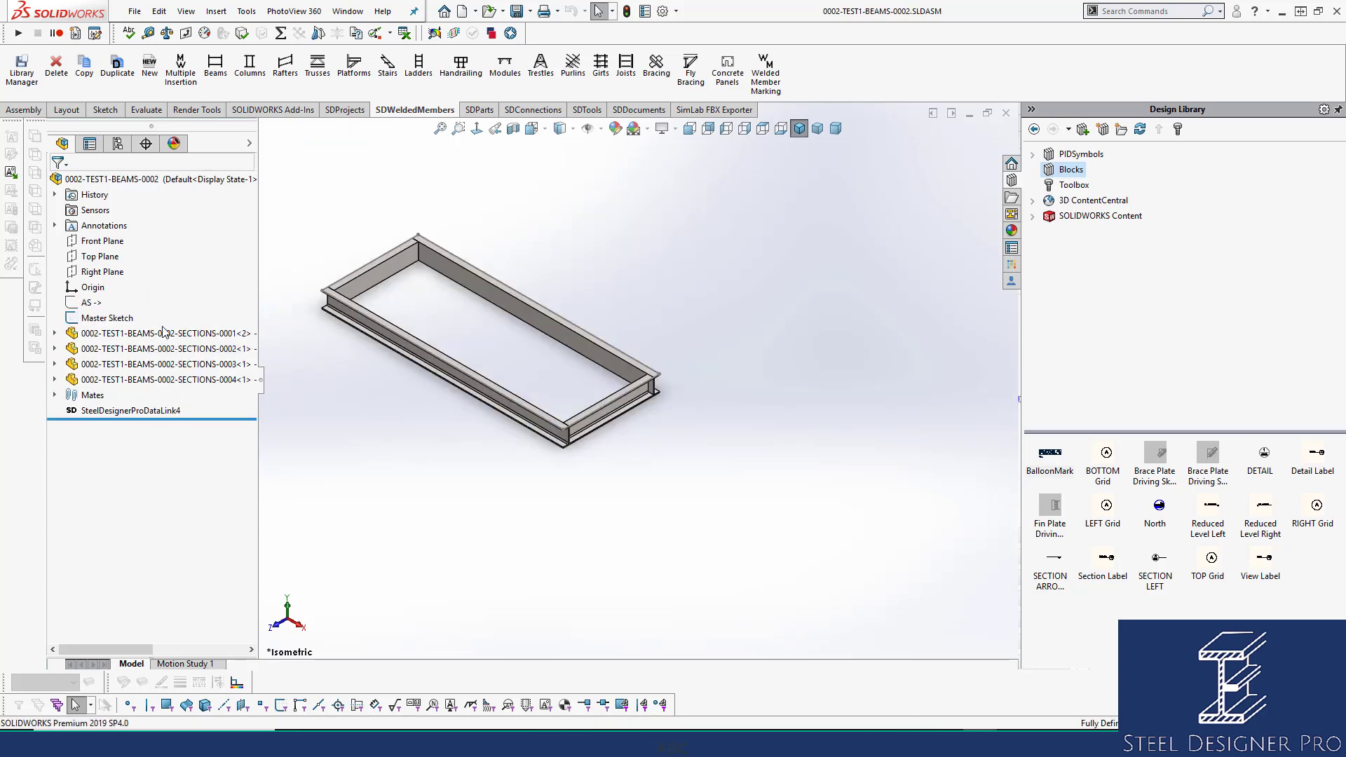
{"action": "right_click", "coordinate": [674, 205]}
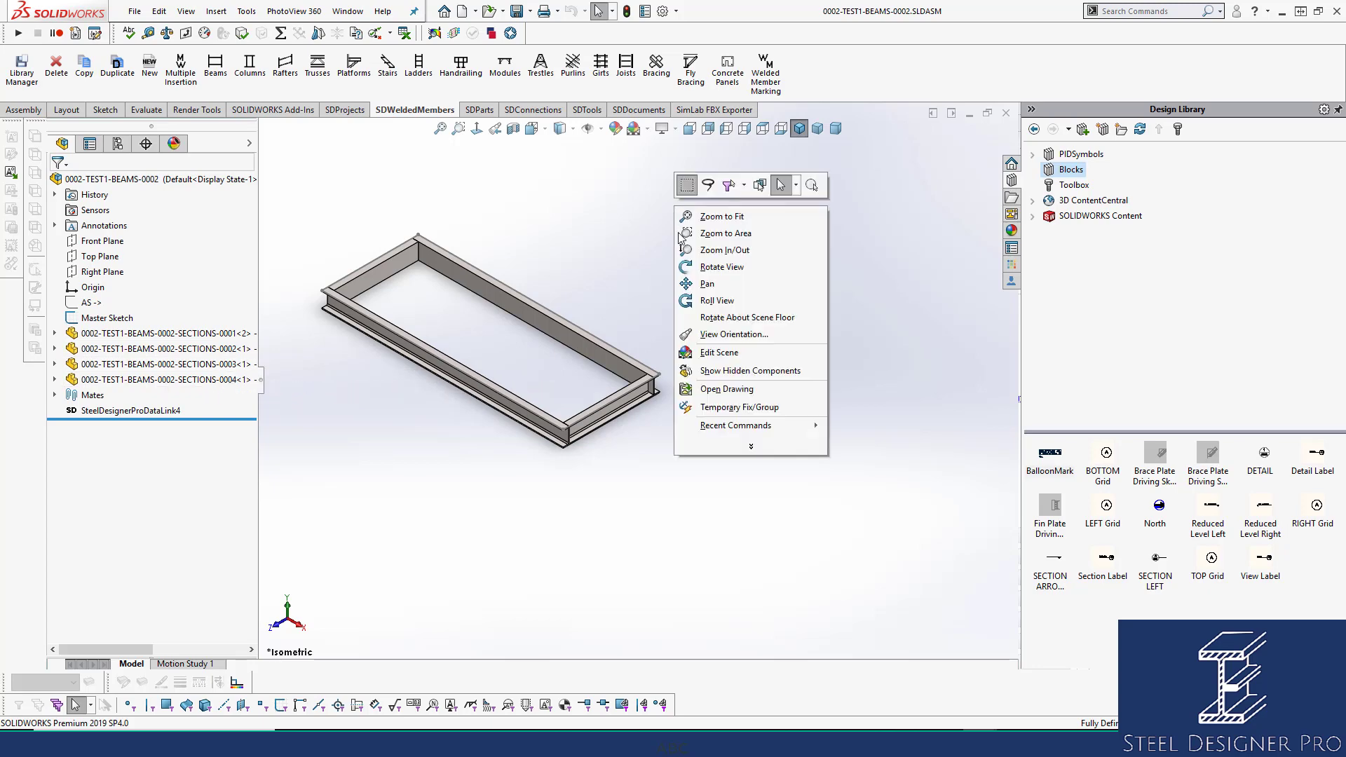
{"action": "left_click", "coordinate": [733, 395]}
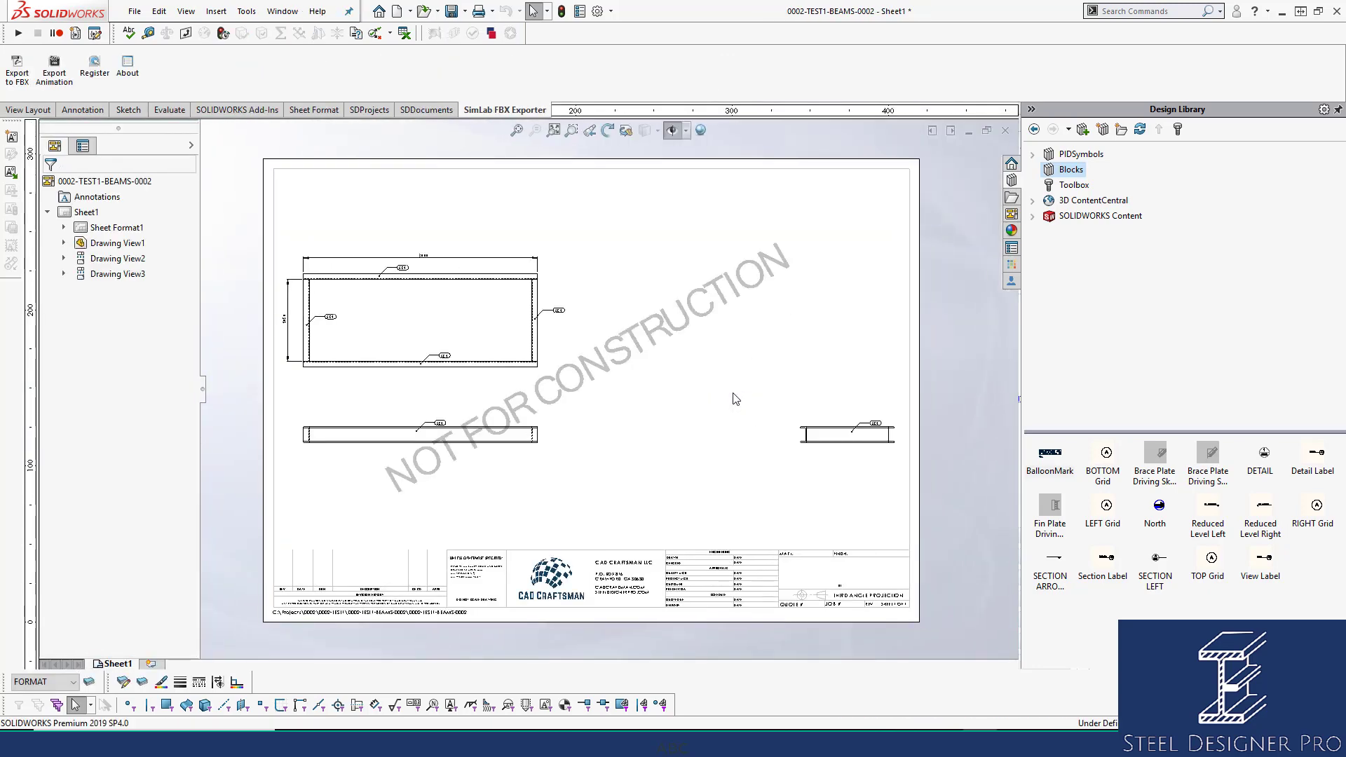
Pull the BEAMS-0002 drawing views together, save the drawing and close back to the assembly.
{"action": "left_click_drag", "start_coordinate": [500, 460], "coordinate": [523, 472]}
{"action": "left_click_drag", "start_coordinate": [816, 466], "coordinate": [654, 468]}
{"action": "left_click", "coordinate": [793, 315]}
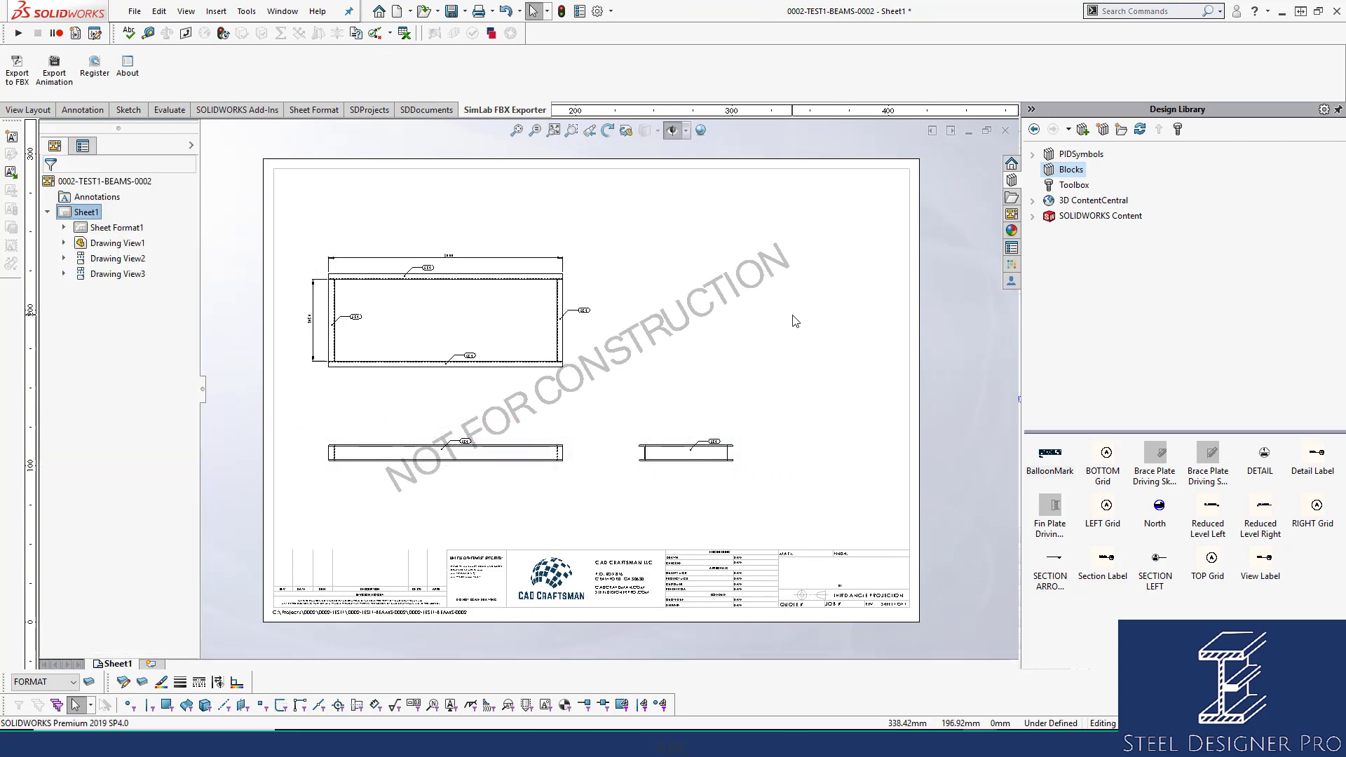
{"action": "key", "text": "ctrl+s"}
{"action": "left_click", "coordinate": [1006, 130]}
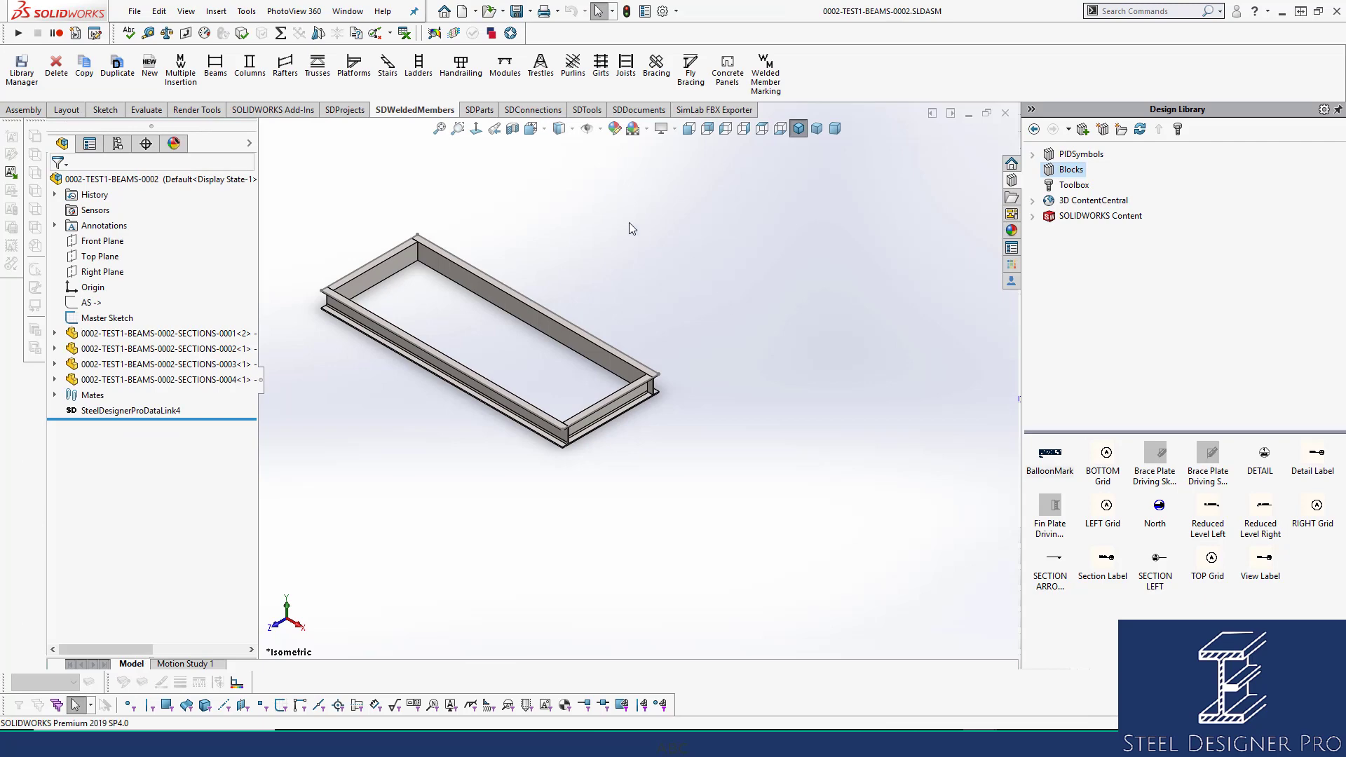
{"action": "left_click", "coordinate": [1006, 113]}
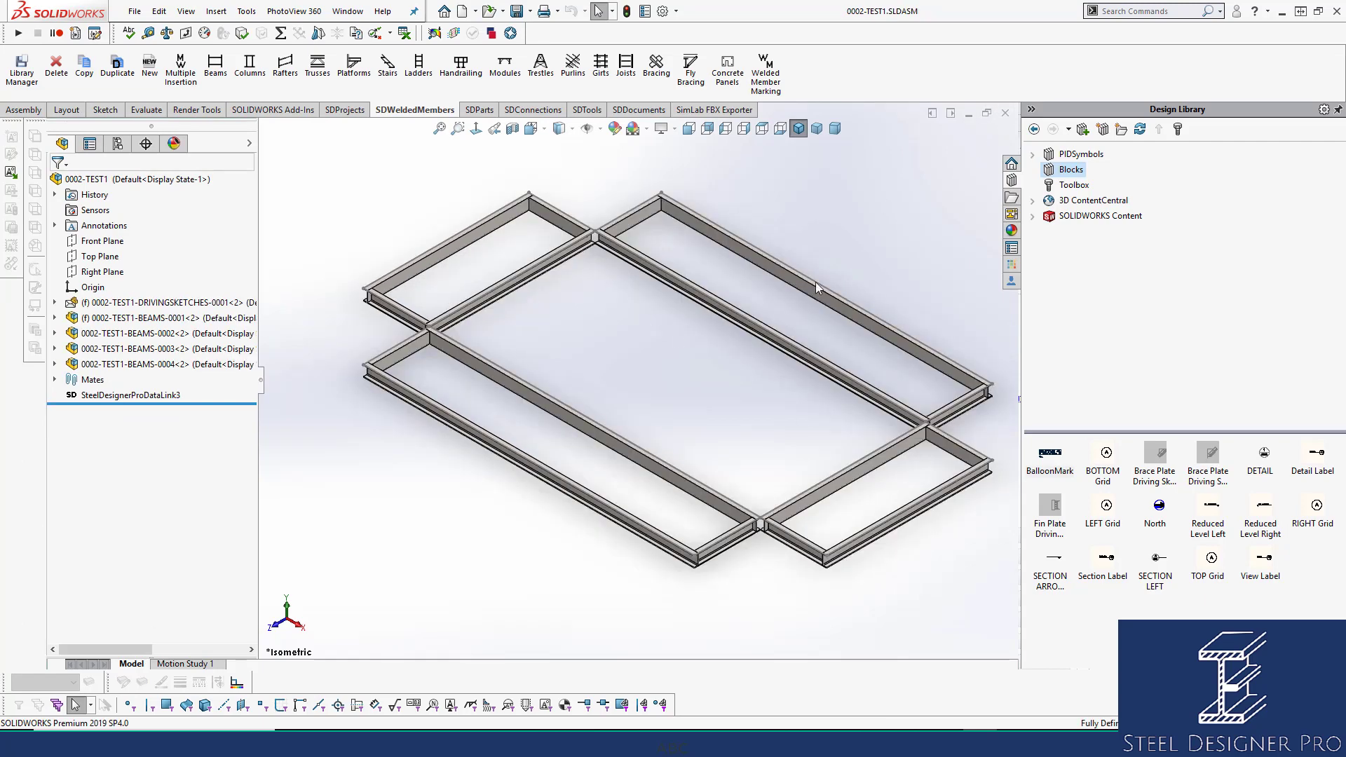
Fit the assembly in view and run Consolidate in the Steel Designer Pro Consolidation pane.
{"action": "key", "text": "f"}
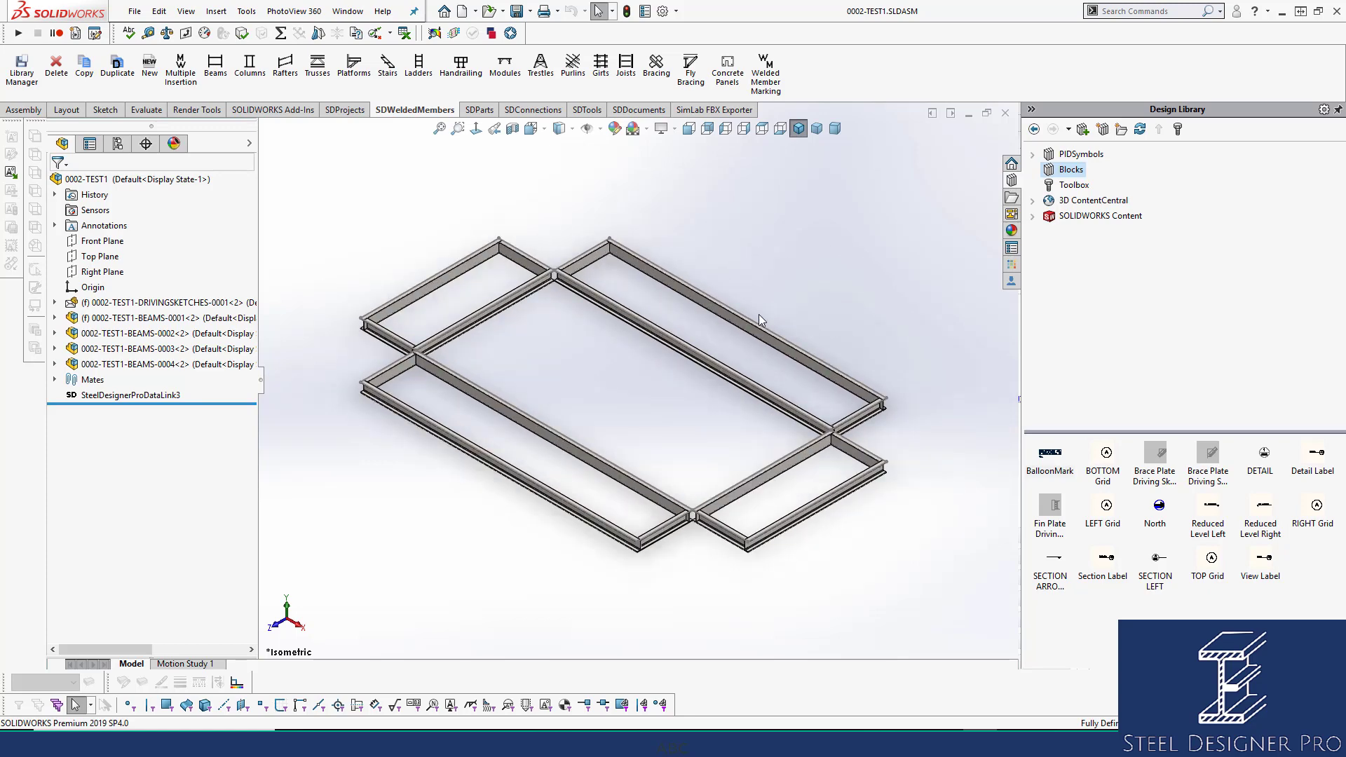
{"action": "left_click", "coordinate": [1012, 268]}
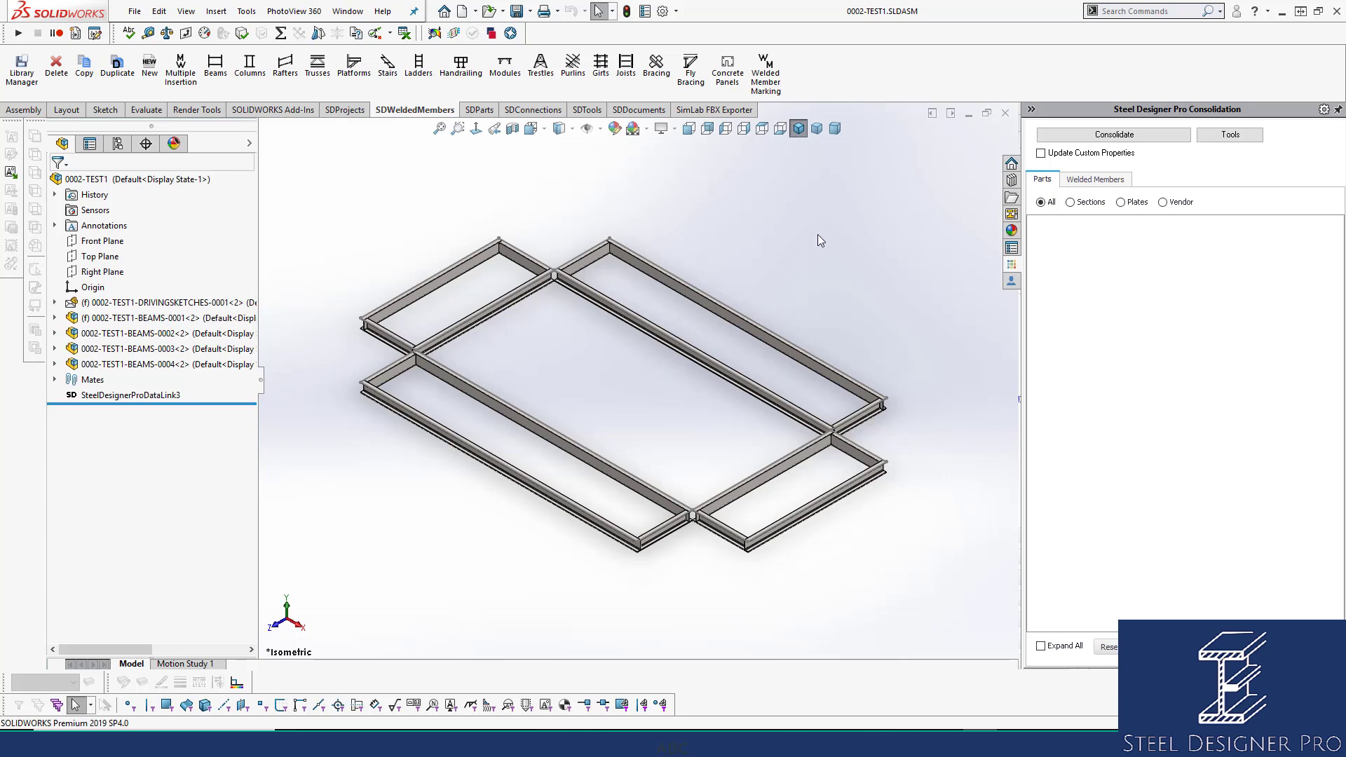
{"action": "left_click", "coordinate": [1124, 139]}
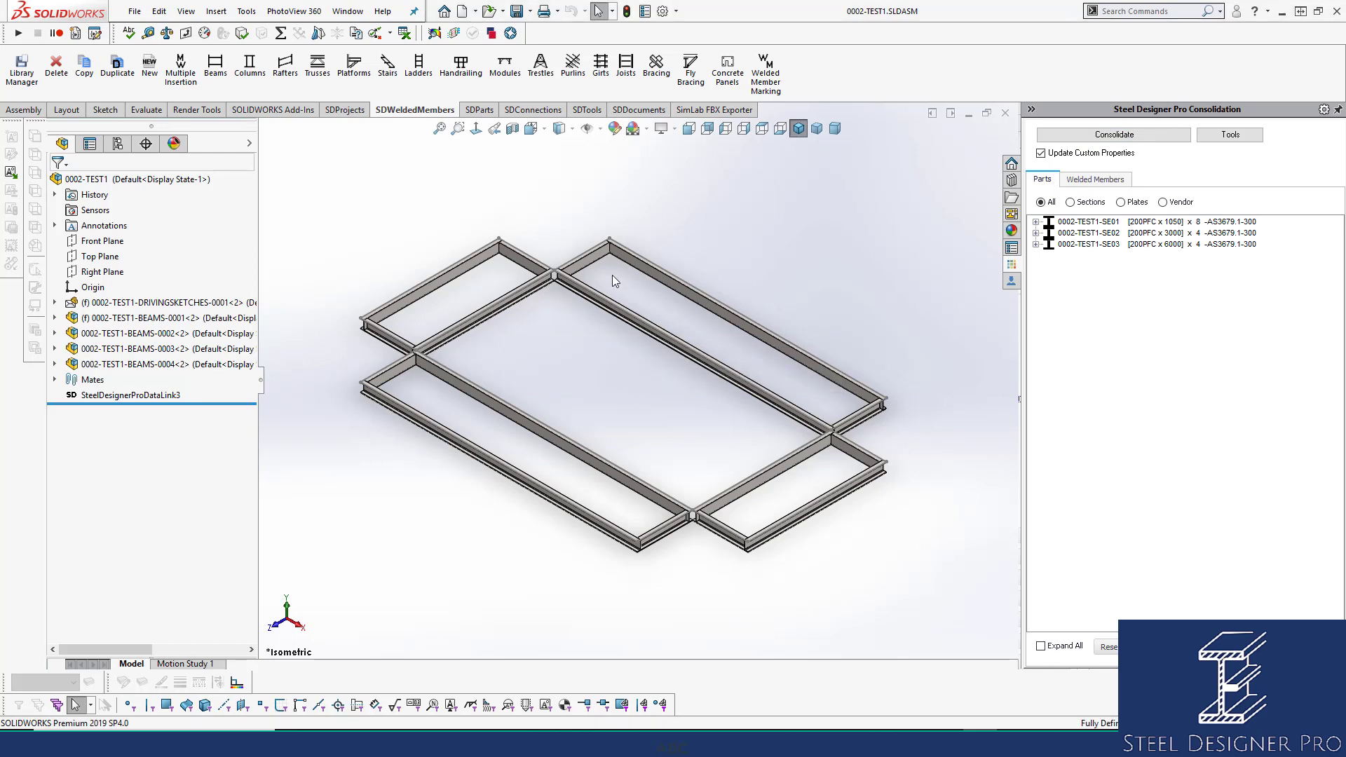
Select the top and bottom short beams and open the component data Tools window.
{"action": "left_click", "coordinate": [595, 263]}
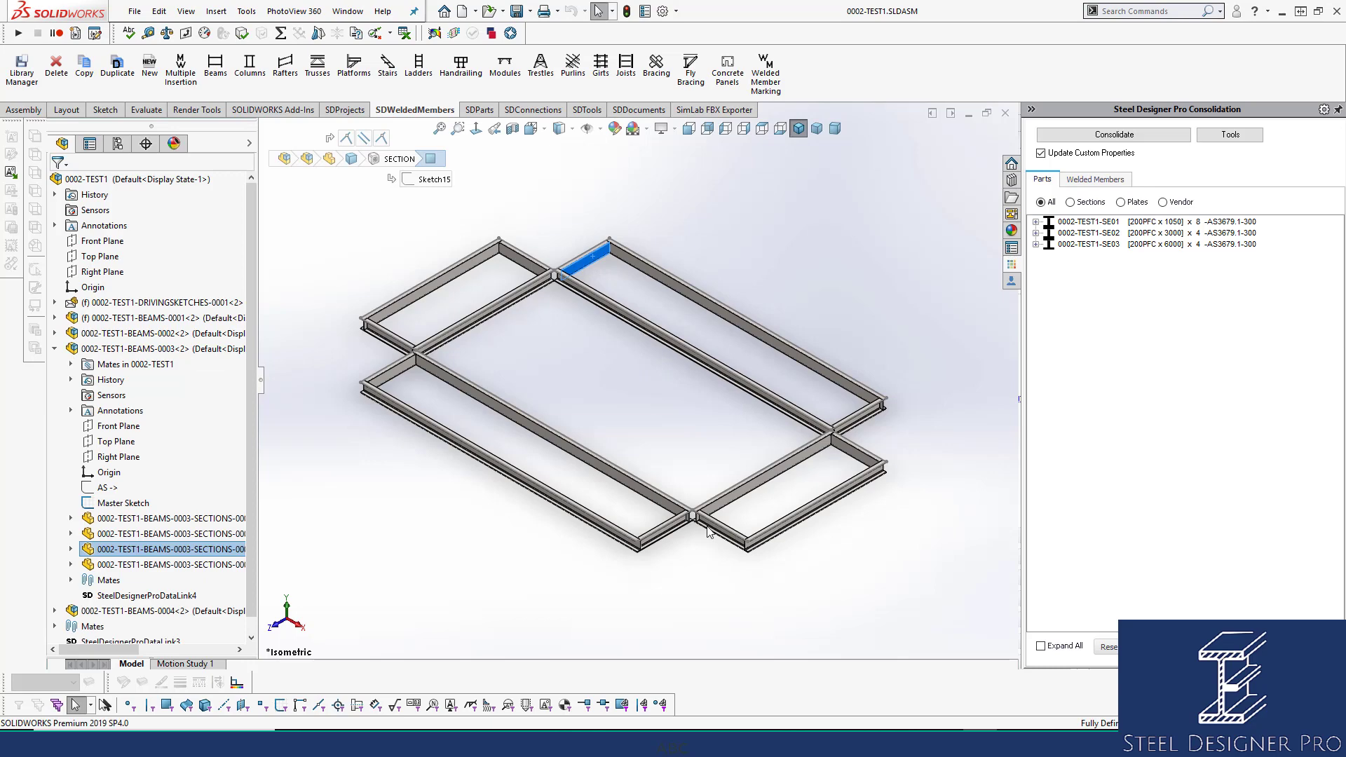
{"action": "scroll", "coordinate": [720, 521], "scroll_direction": "down", "scroll_amount": 3}
{"action": "left_click", "coordinate": [721, 521], "text": "ctrl"}
{"action": "scroll", "coordinate": [642, 386], "scroll_direction": "up", "scroll_amount": 3}
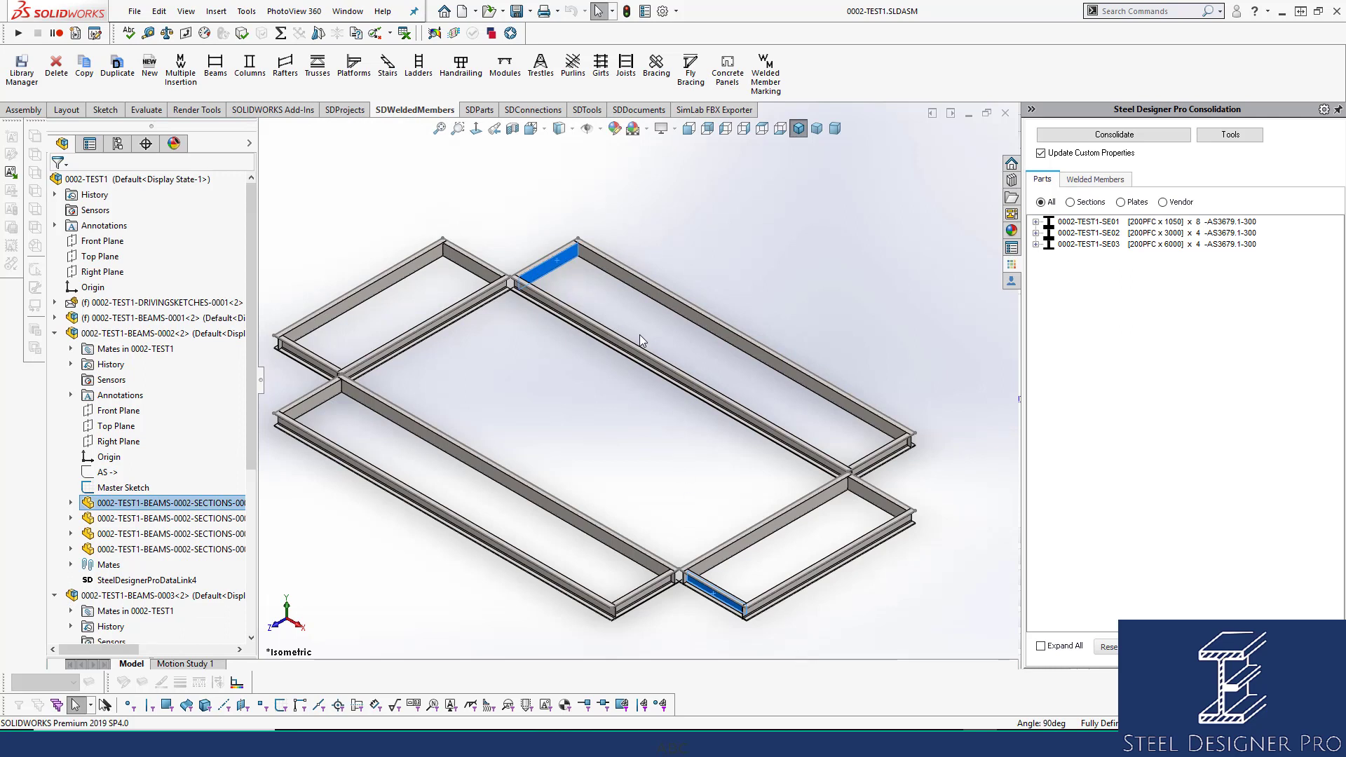
{"action": "mouse_move", "coordinate": [1184, 243]}
{"action": "left_click", "coordinate": [1232, 140]}
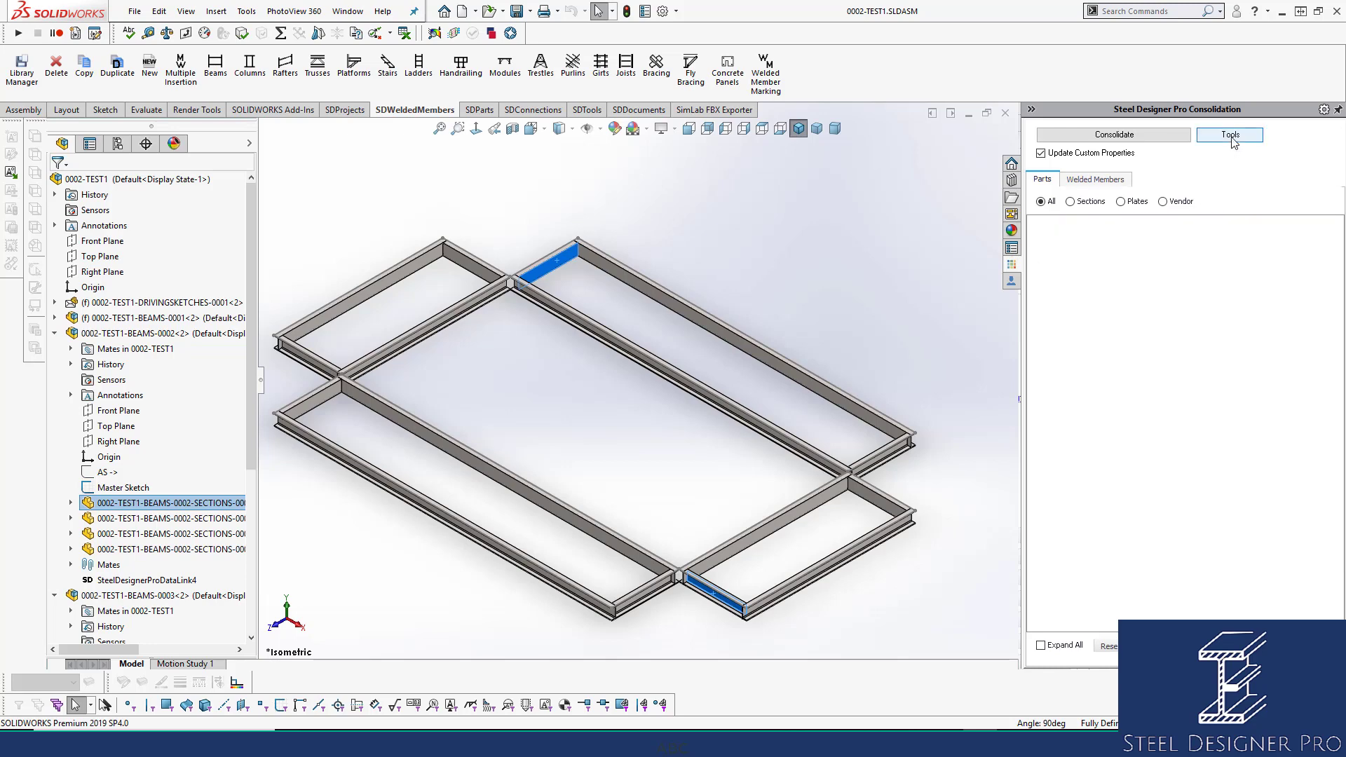
Update the component marks for all beams from the Form1 window, then close it.
{"action": "left_click_drag", "start_coordinate": [516, 63], "coordinate": [648, 112]}
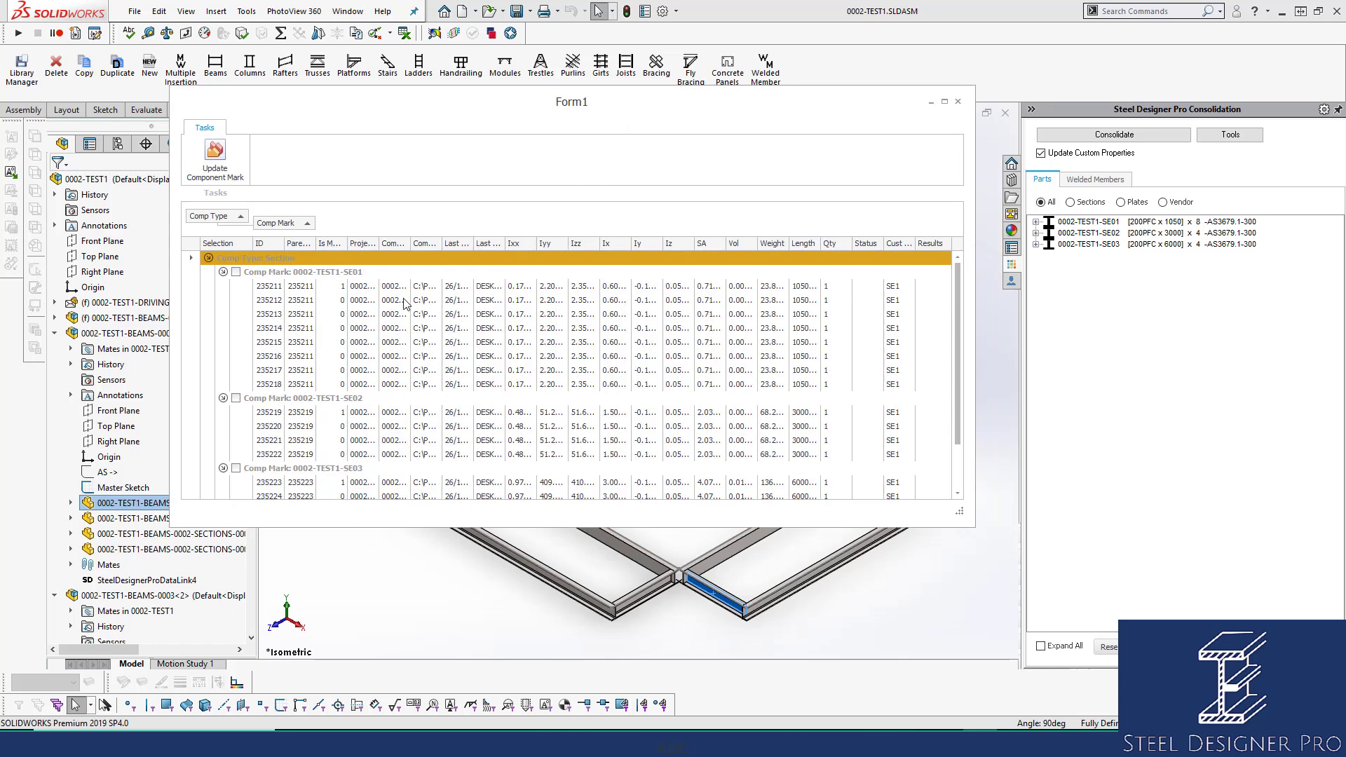
{"action": "left_click", "coordinate": [218, 158]}
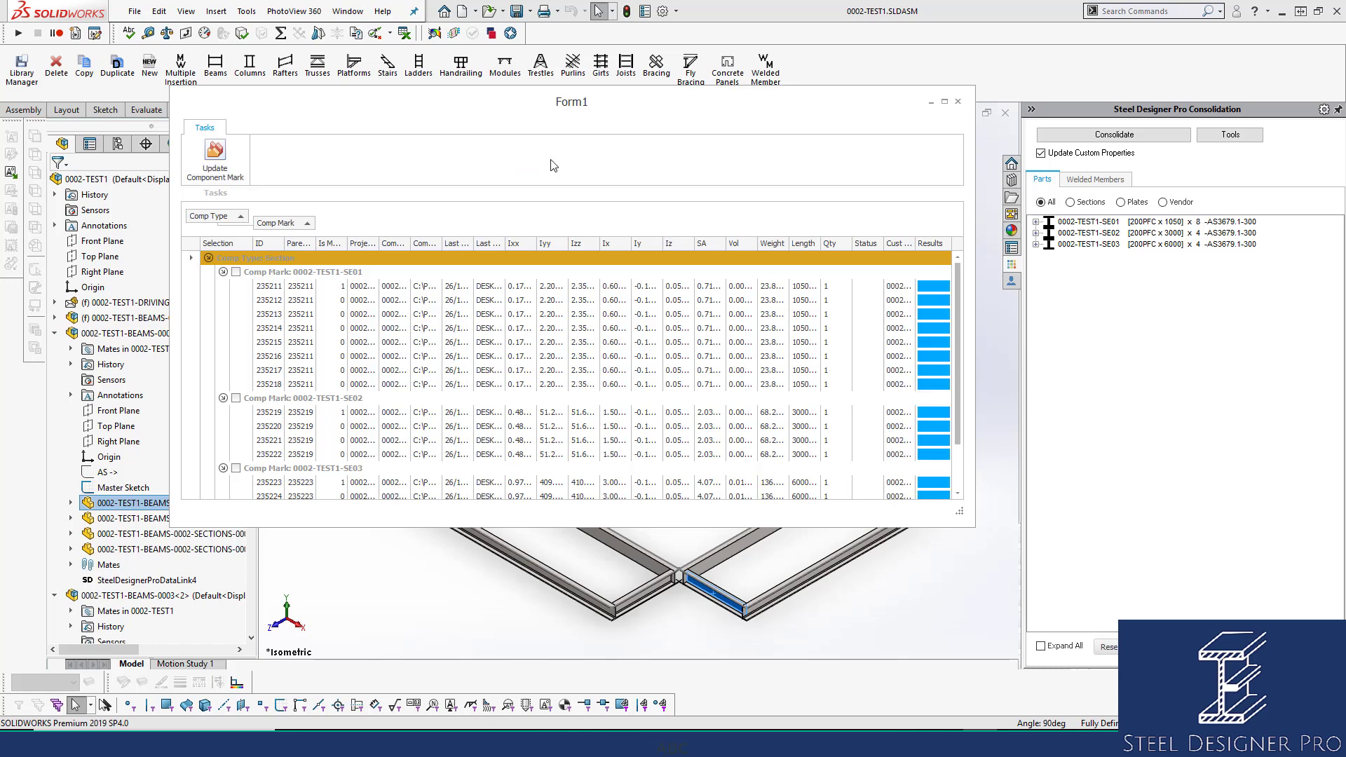
{"action": "left_click", "coordinate": [958, 102]}
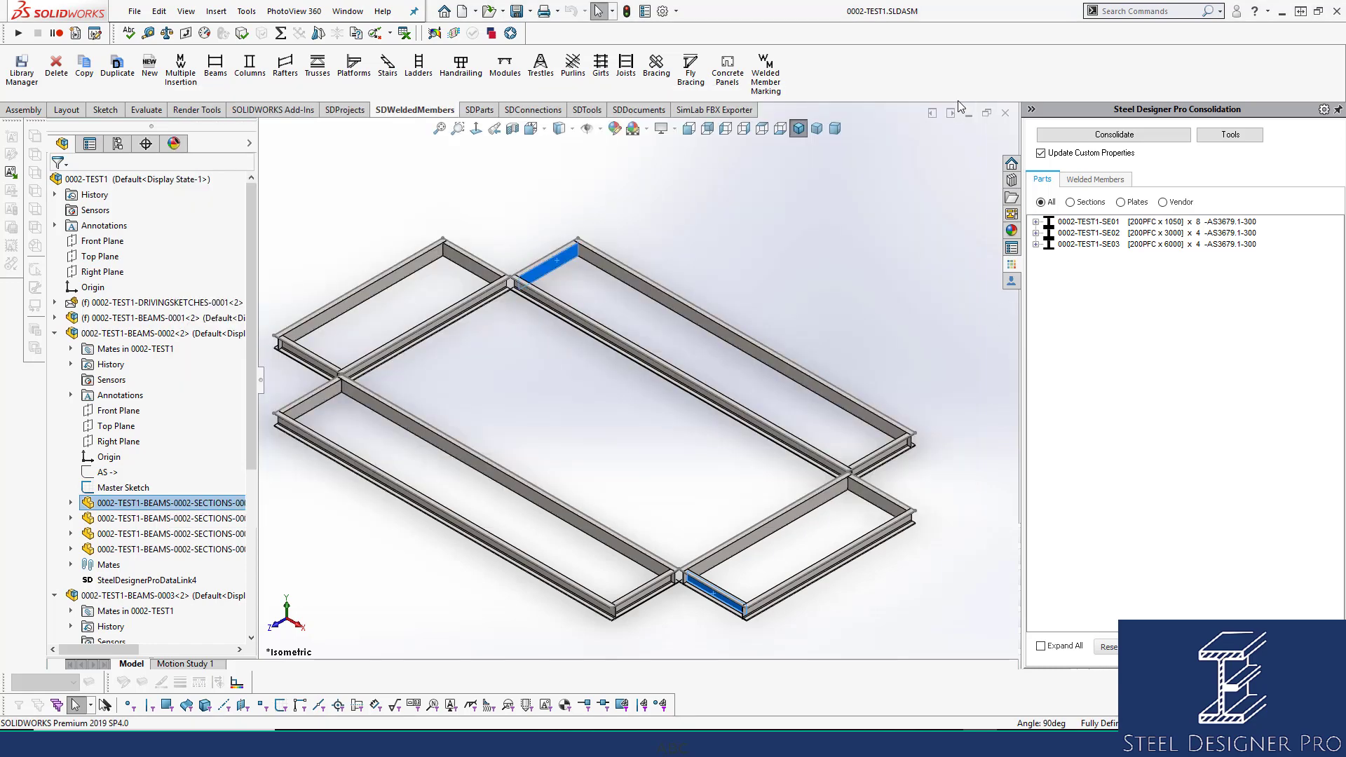
{"action": "left_click", "coordinate": [622, 194]}
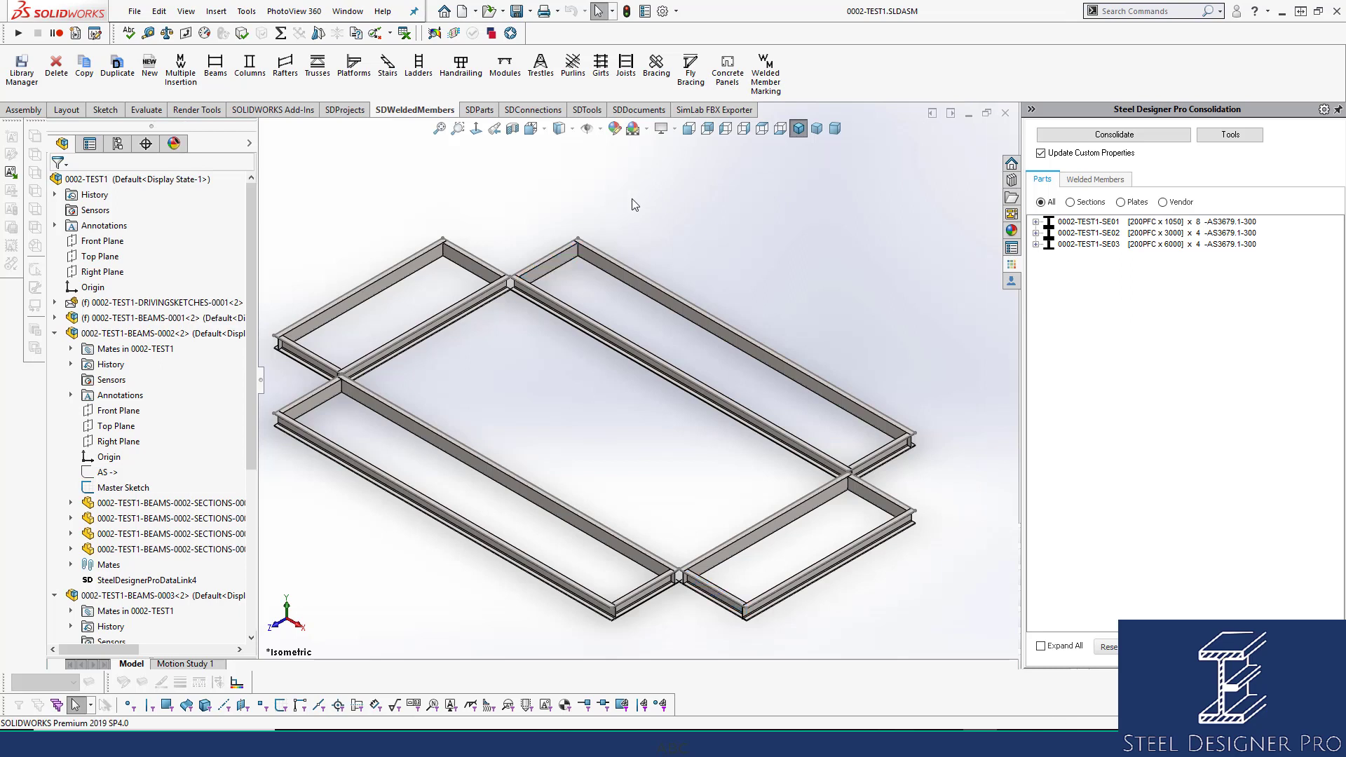
{"action": "scroll", "coordinate": [634, 204], "scroll_direction": "down", "scroll_amount": 5}
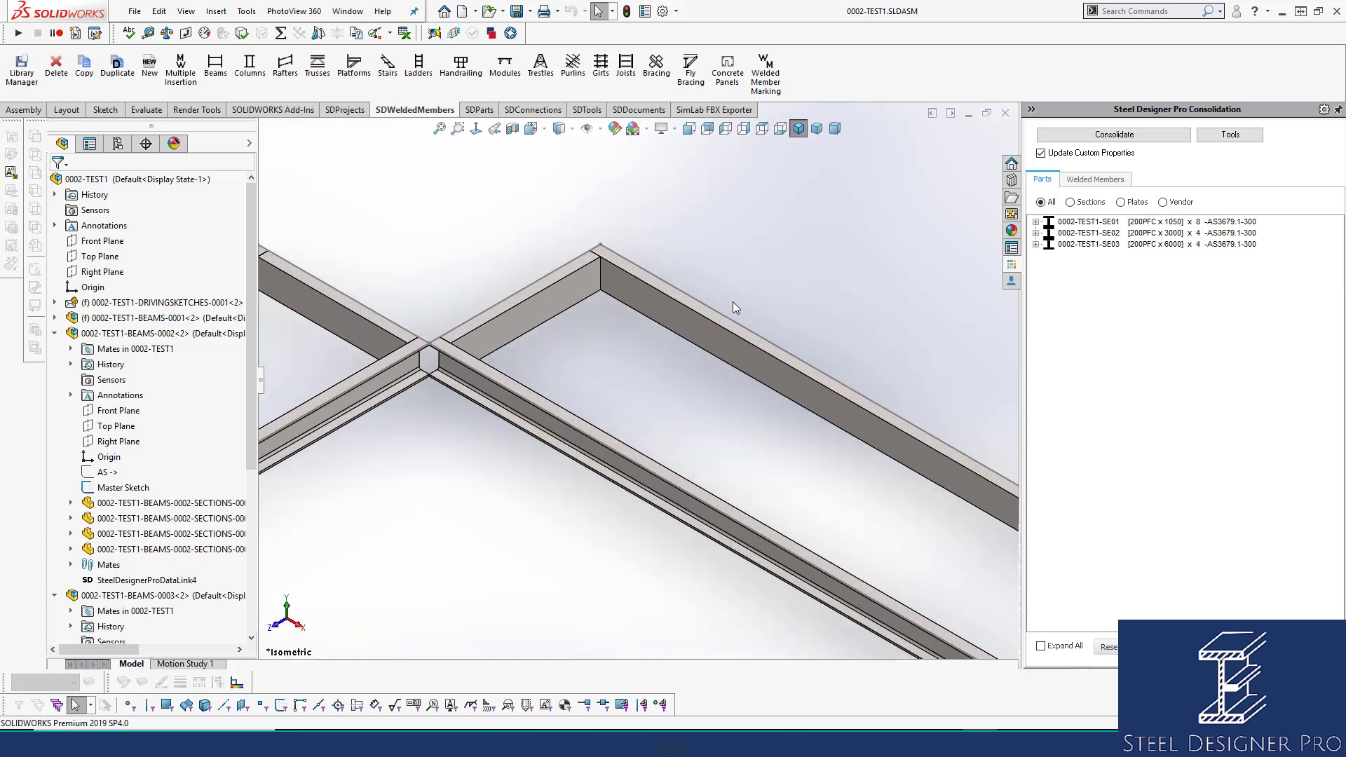
{"action": "left_click", "coordinate": [560, 309]}
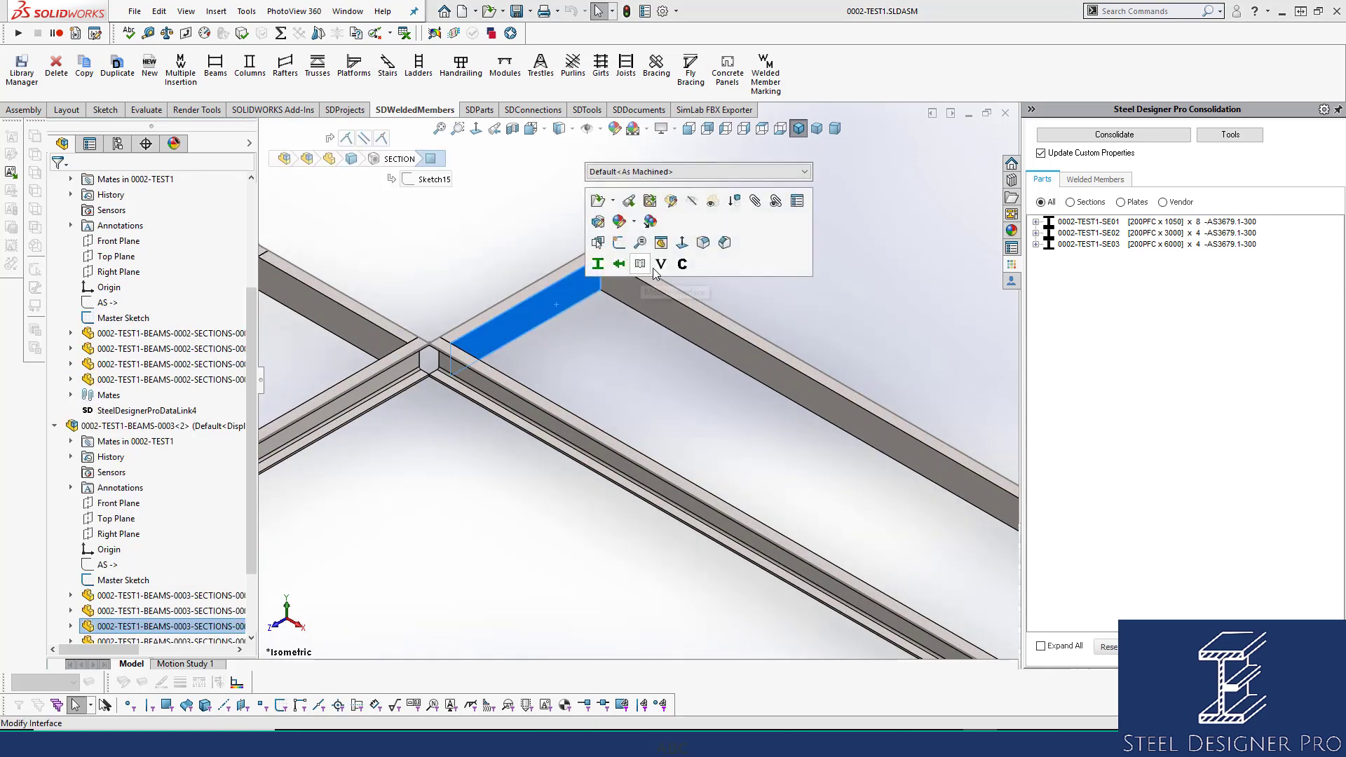
{"action": "left_click", "coordinate": [683, 265]}
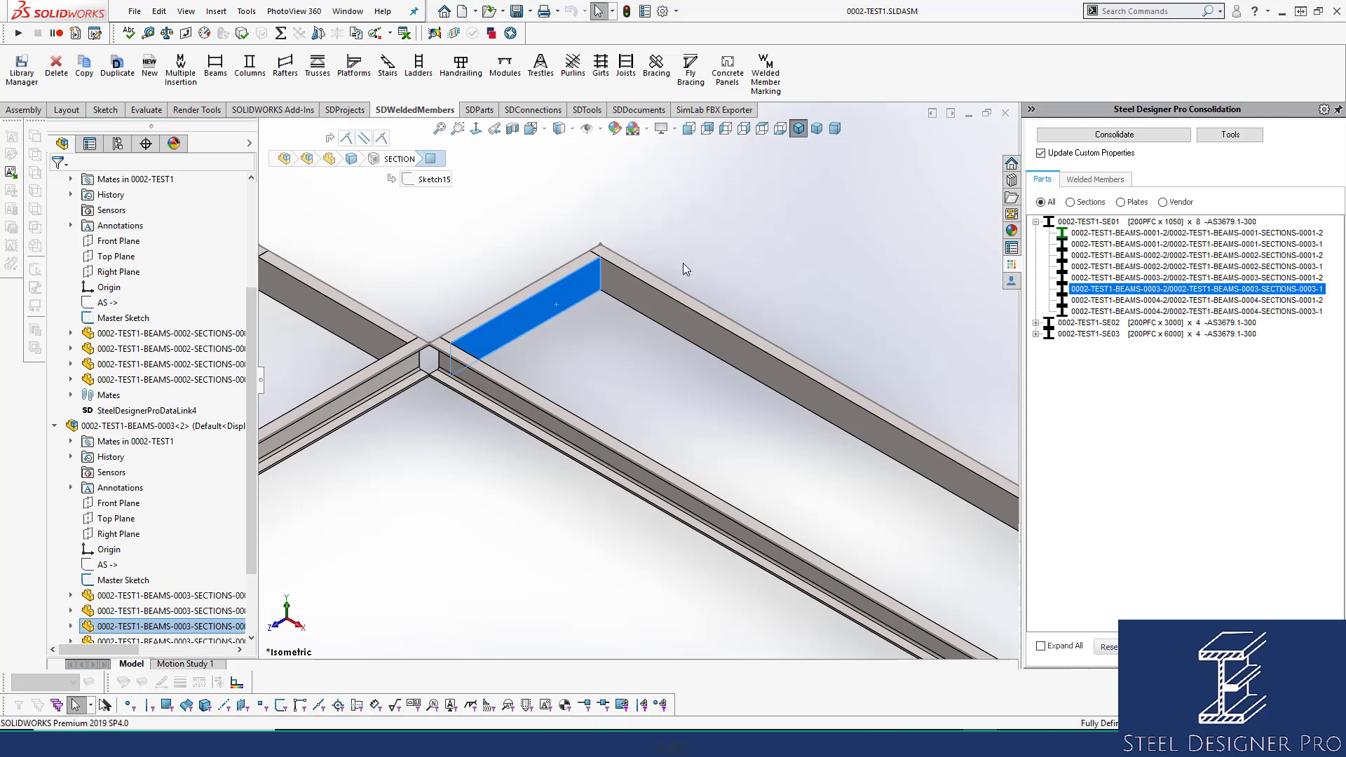
{"action": "left_click", "coordinate": [1131, 222]}
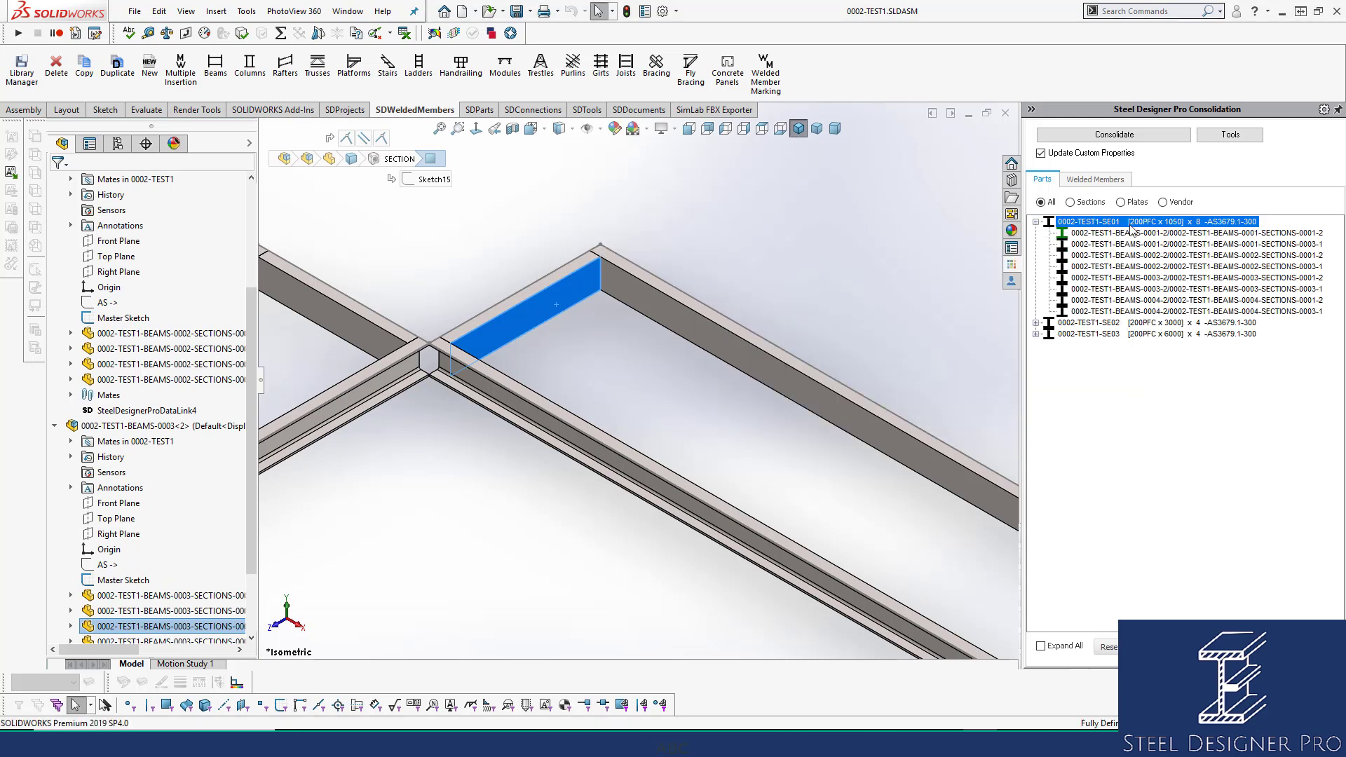
{"action": "left_click", "coordinate": [1131, 233]}
{"action": "left_click", "coordinate": [1129, 244]}
{"action": "left_click", "coordinate": [1130, 254]}
{"action": "left_click", "coordinate": [1135, 270]}
{"action": "left_click", "coordinate": [1138, 287]}
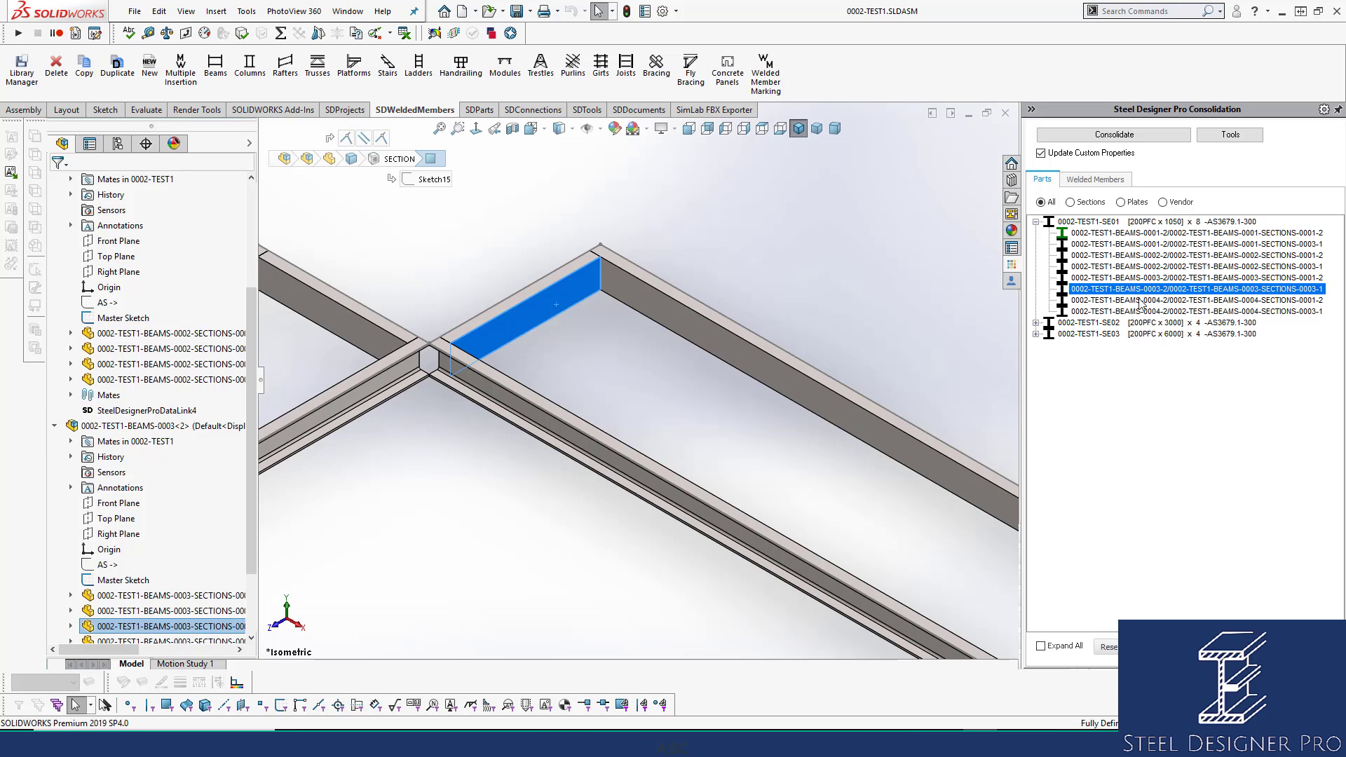
{"action": "left_click", "coordinate": [1138, 310]}
{"action": "left_click", "coordinate": [1125, 226]}
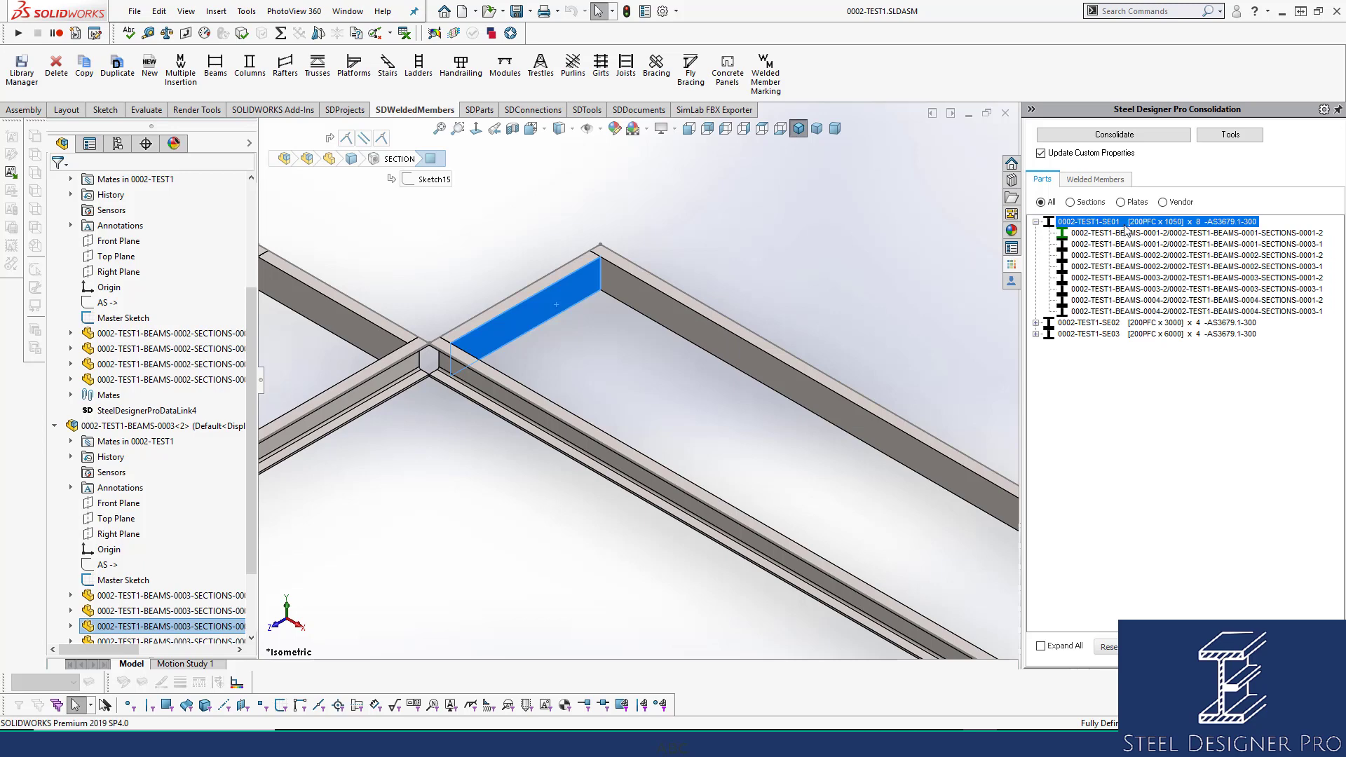
{"action": "left_click", "coordinate": [647, 221]}
{"action": "scroll", "coordinate": [672, 389], "scroll_direction": "up", "scroll_amount": 8}
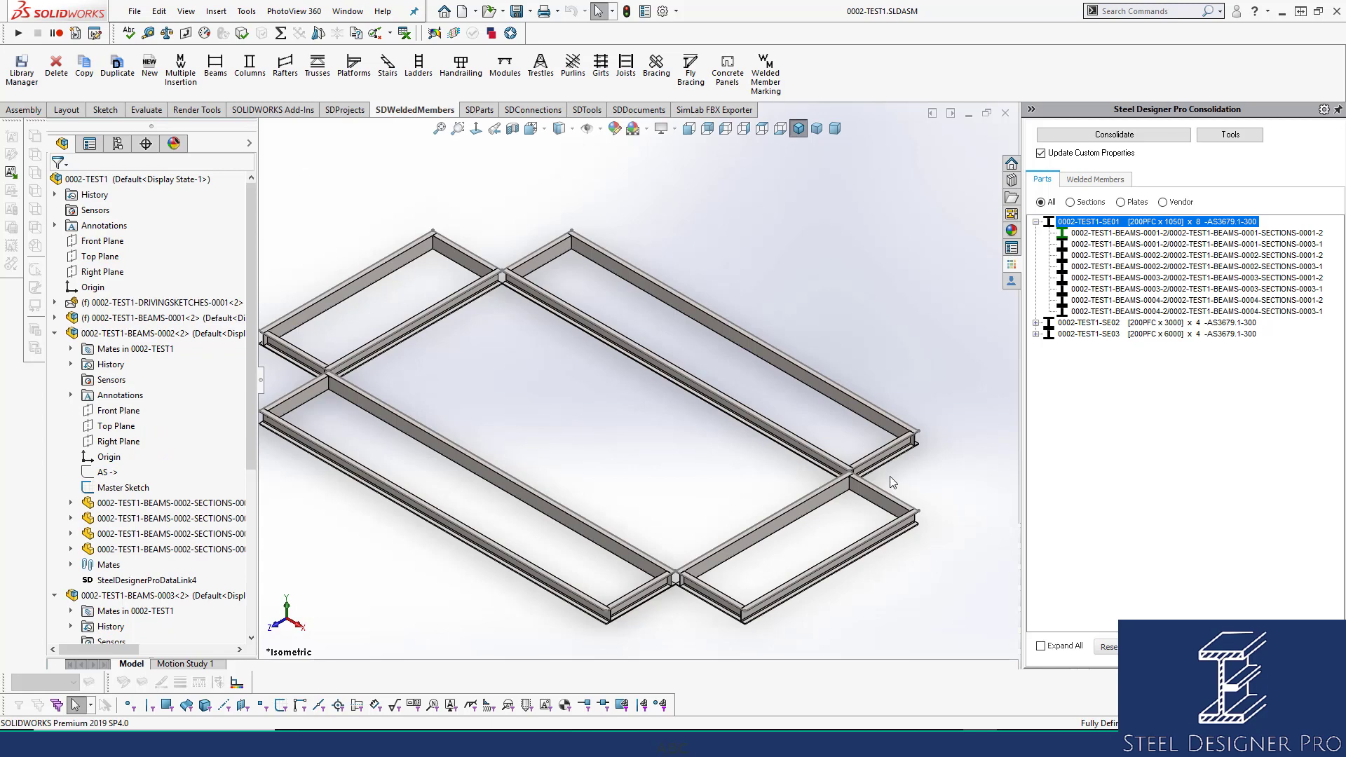
{"action": "scroll", "coordinate": [537, 384], "scroll_direction": "up", "scroll_amount": 1}
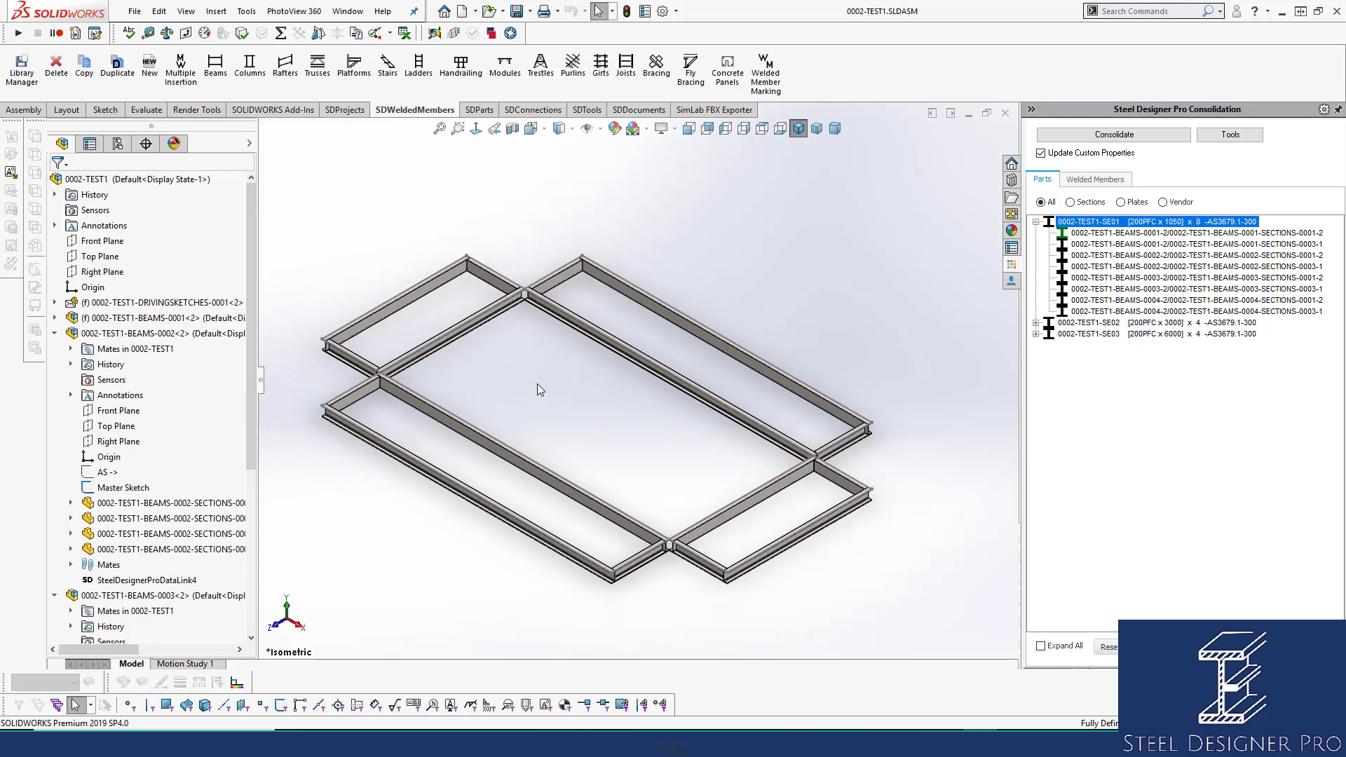
{"action": "scroll", "coordinate": [537, 385], "scroll_direction": "down", "scroll_amount": 1}
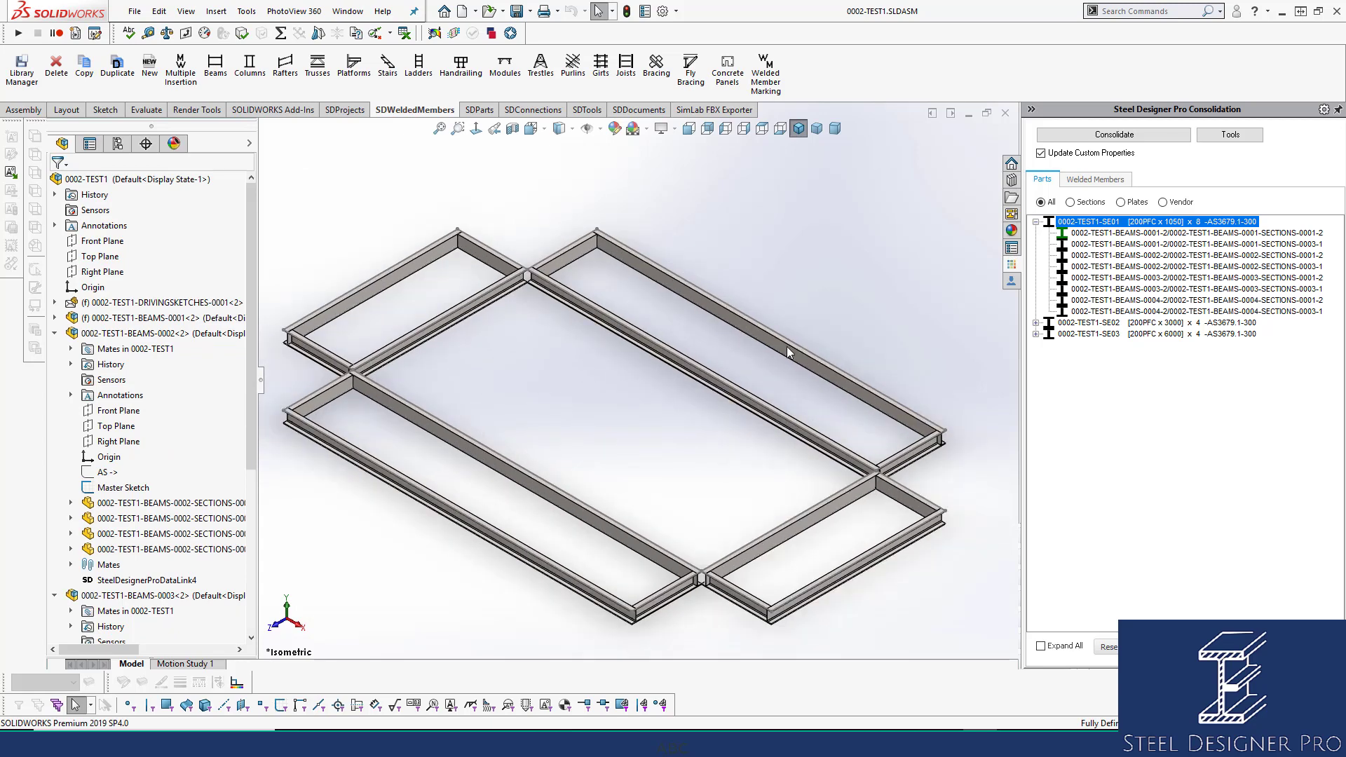
{"action": "right_click", "coordinate": [1168, 228]}
{"action": "left_click", "coordinate": [1213, 233]}
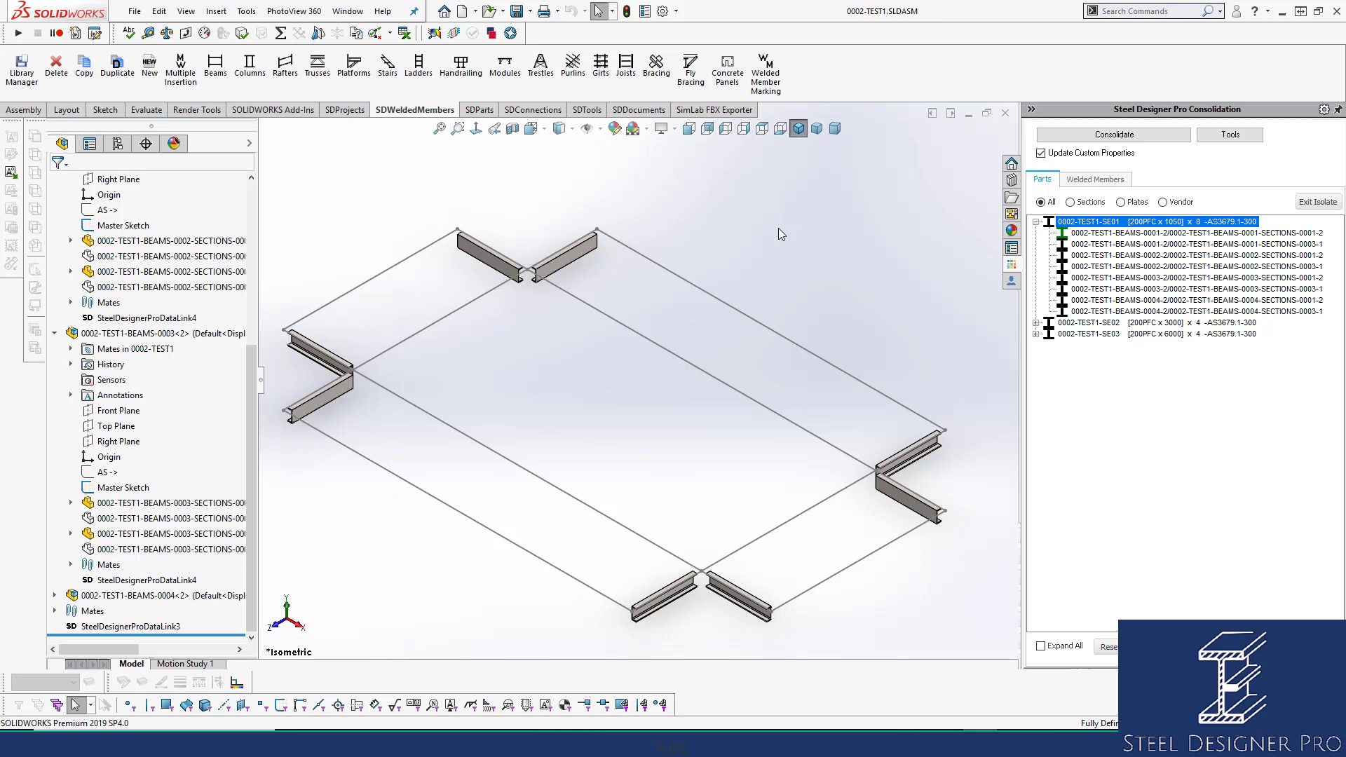
{"action": "mouse_move", "coordinate": [1116, 230]}
{"action": "left_click", "coordinate": [1326, 203]}
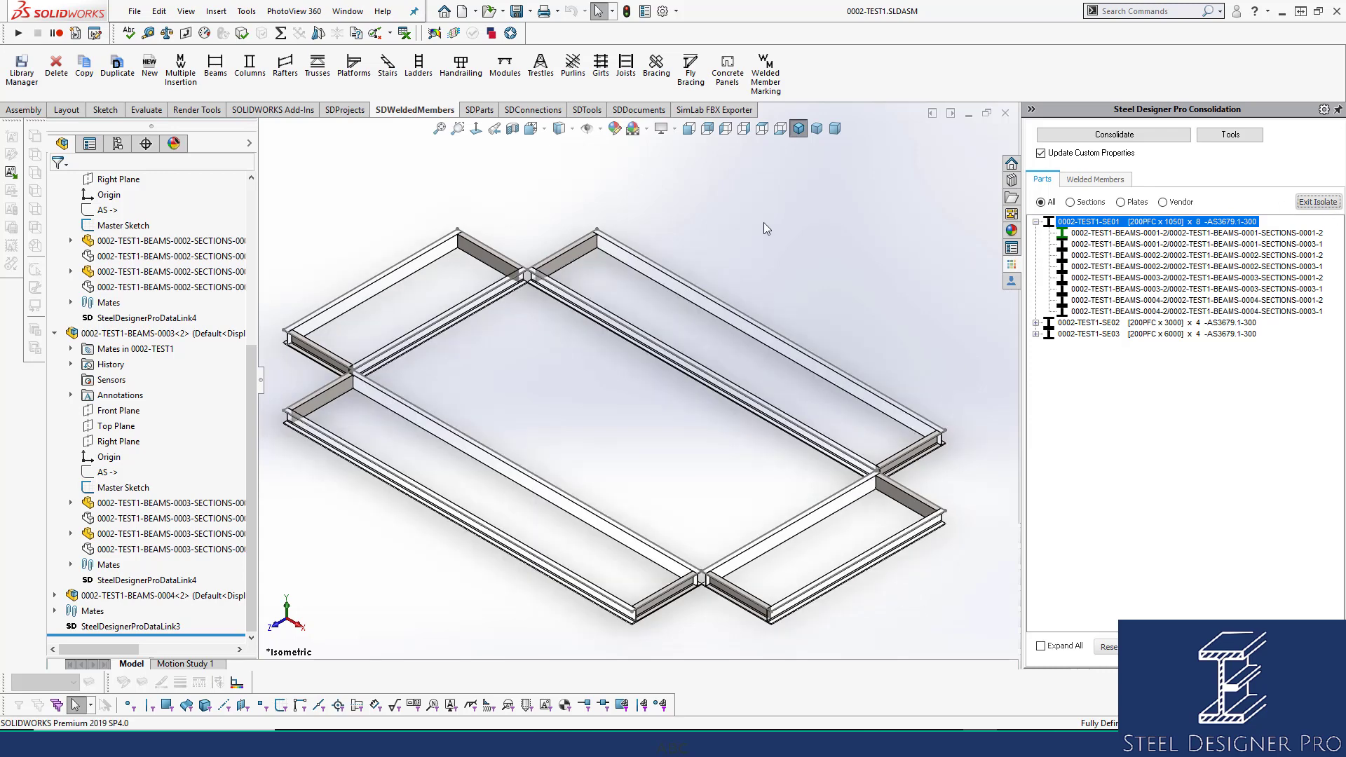
{"action": "scroll", "coordinate": [663, 298], "scroll_direction": "down", "scroll_amount": 3}
{"action": "left_click", "coordinate": [675, 289]}
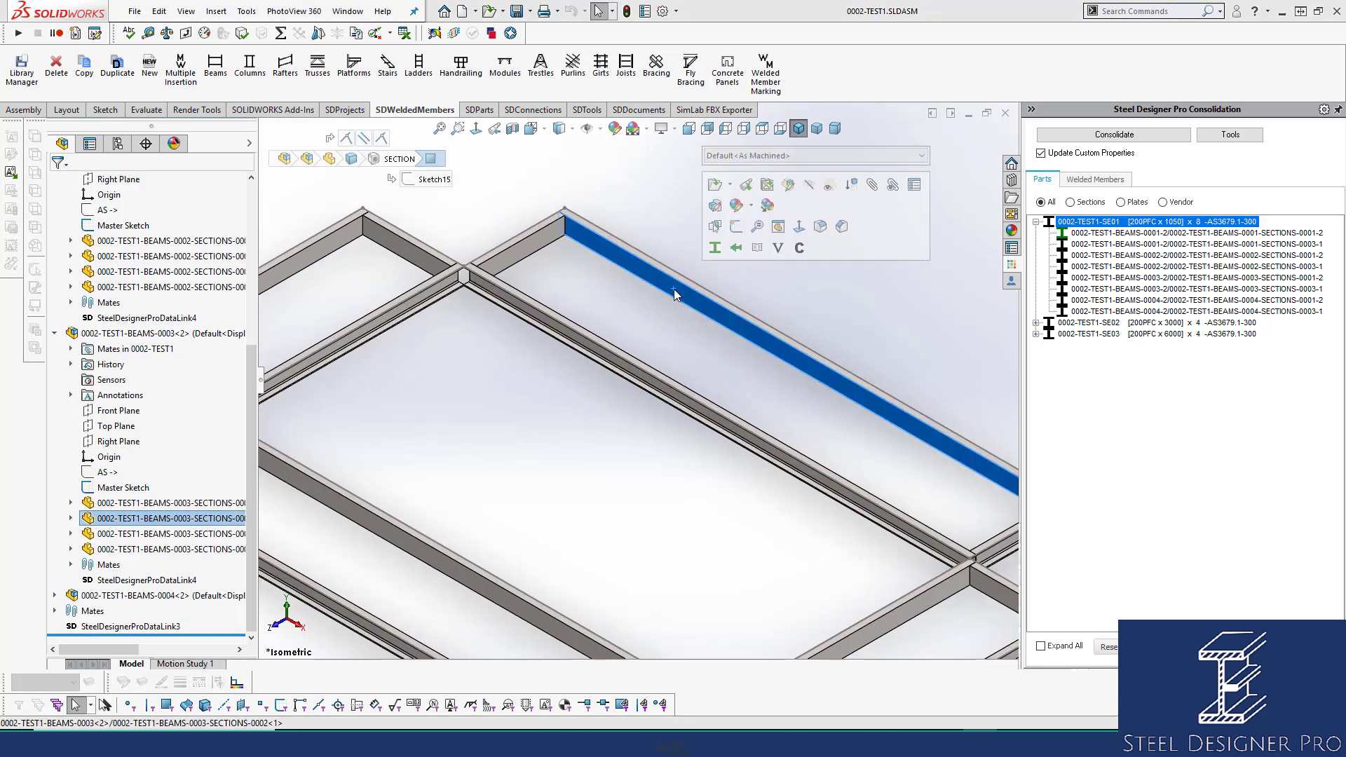
Open the 0002-TEST1-BEAMS-0003 drawing from the assembly tree.
{"action": "left_click", "coordinate": [148, 333]}
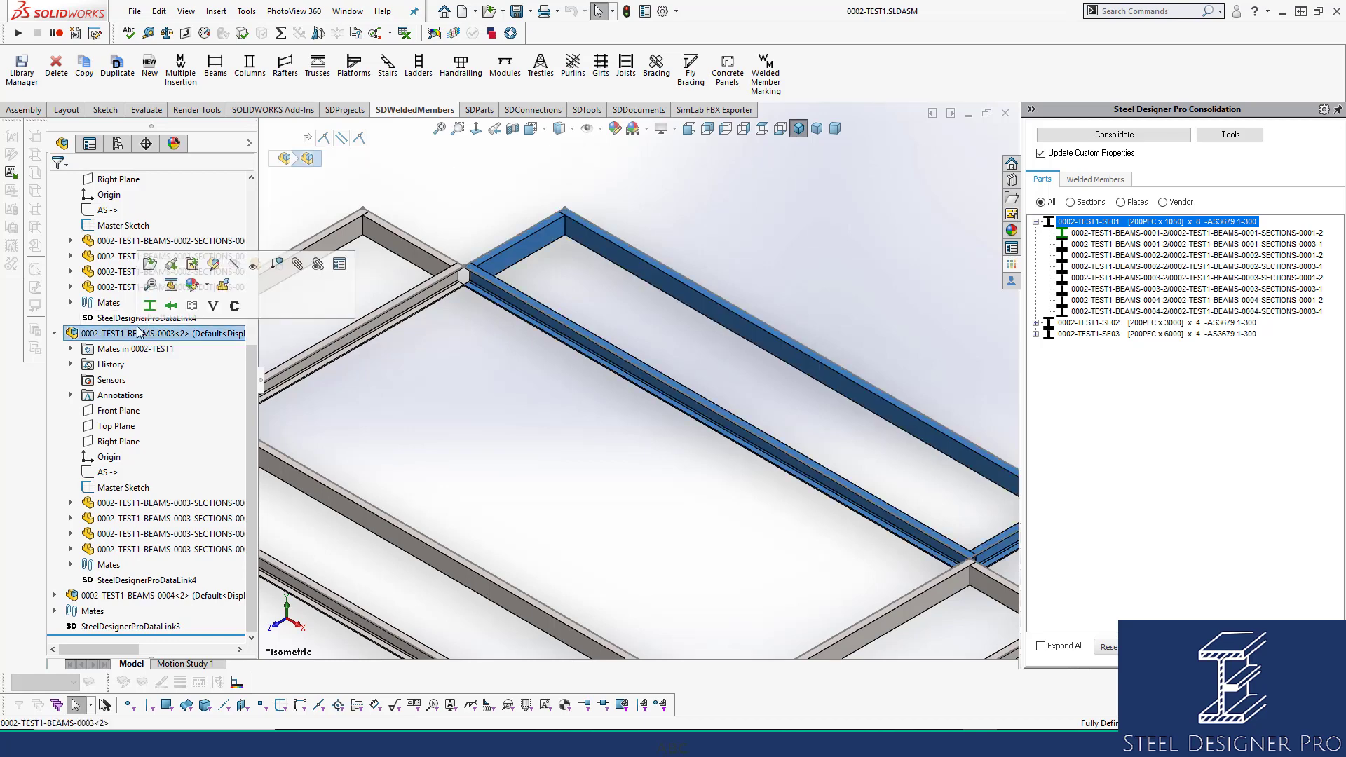
{"action": "left_click", "coordinate": [192, 264]}
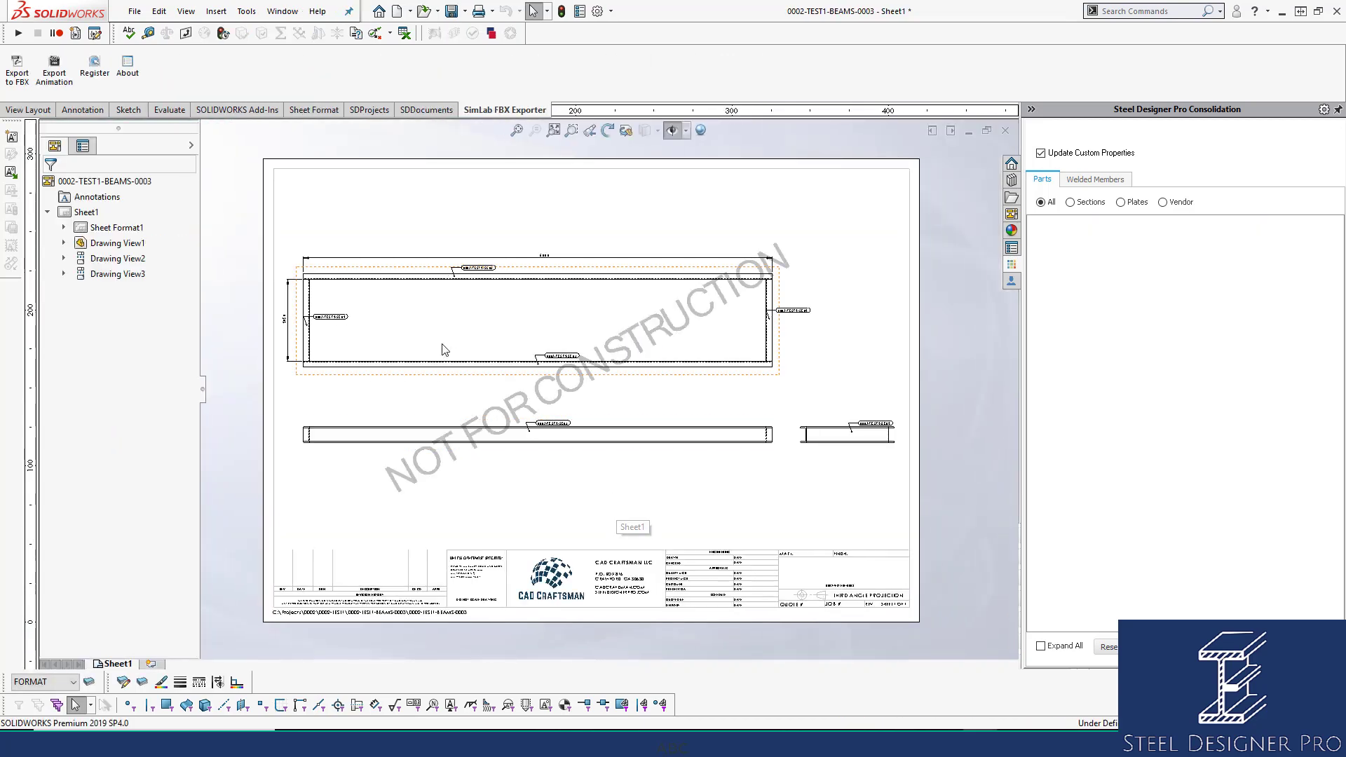
{"action": "scroll", "coordinate": [444, 347], "scroll_direction": "down", "scroll_amount": 2}
{"action": "scroll", "coordinate": [443, 348], "scroll_direction": "down", "scroll_amount": 3}
Move the right-hand SE01 mark to the beam's end and bring up the Design Library.
{"action": "left_click", "coordinate": [330, 312]}
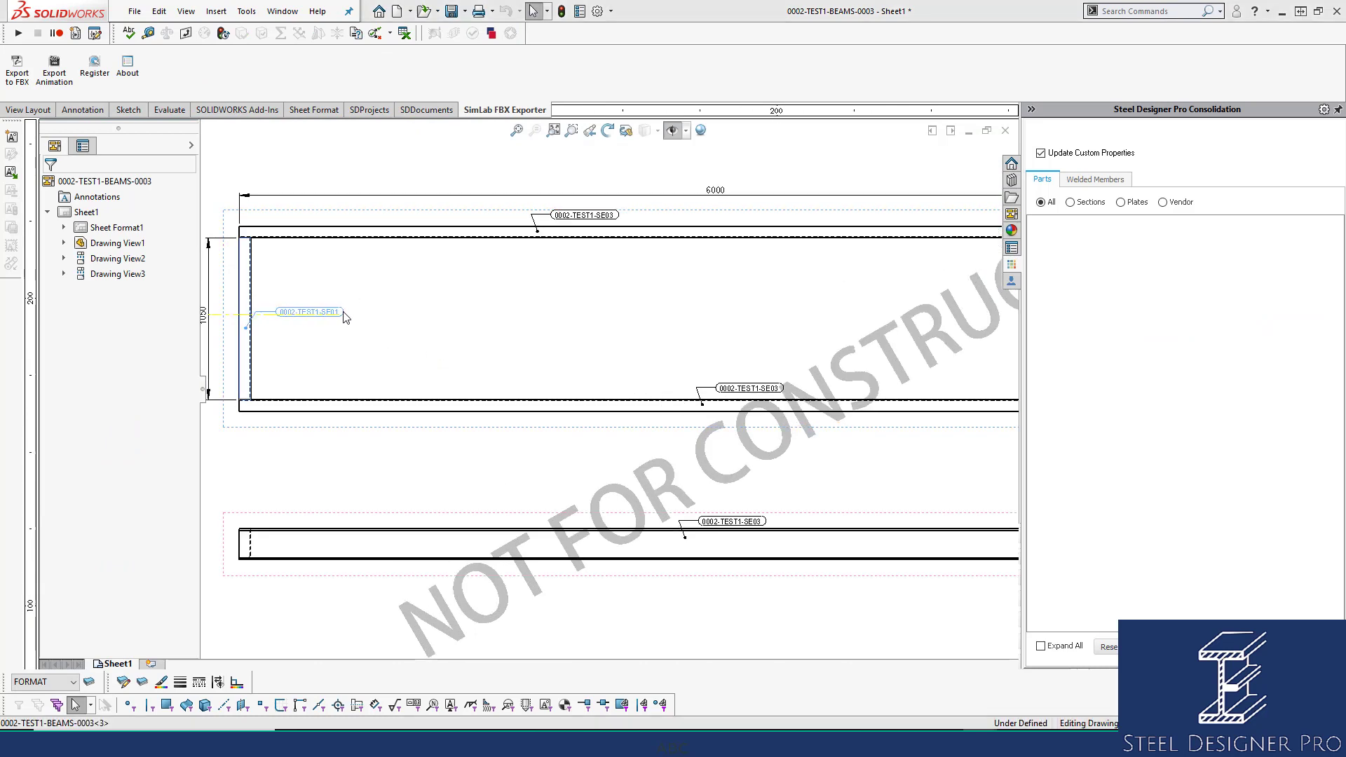
{"action": "middle_click_drag", "start_coordinate": [667, 316], "coordinate": [436, 314]}
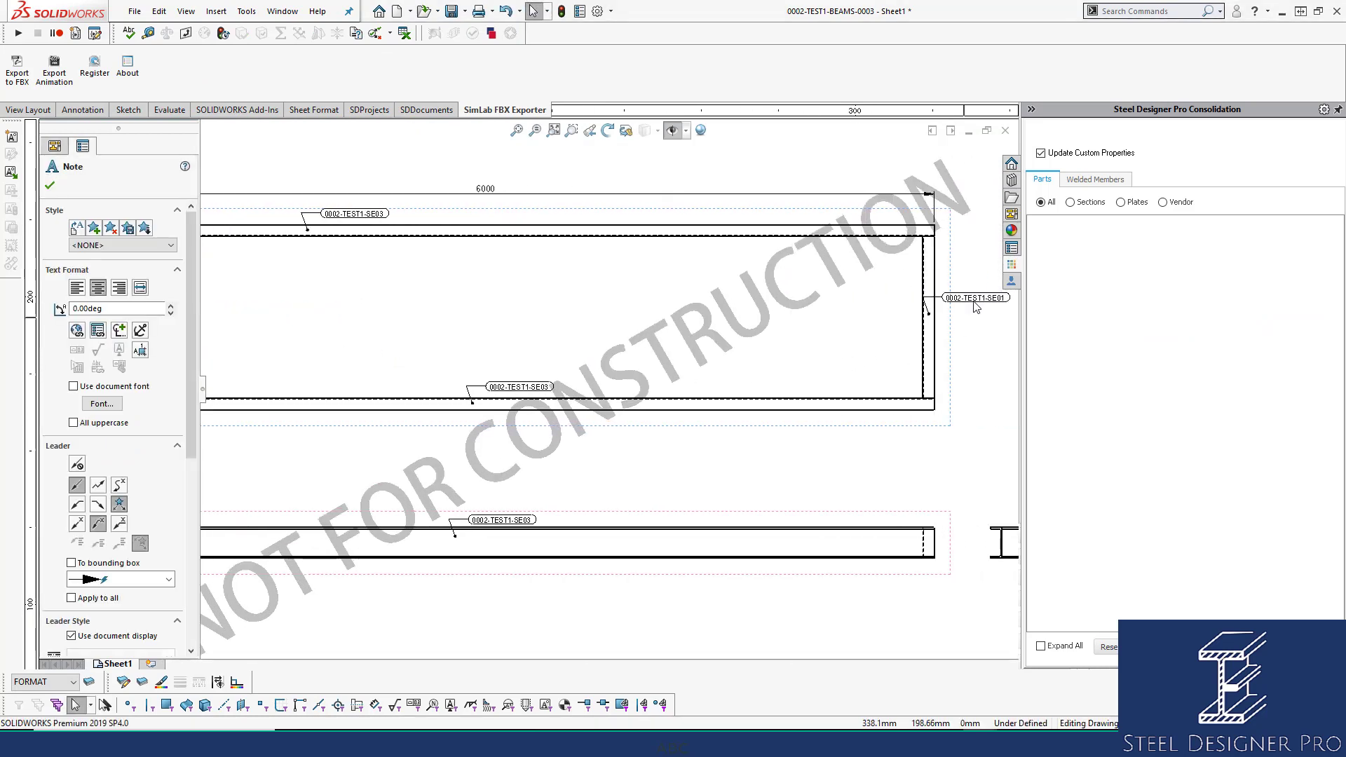
{"action": "left_click_drag", "start_coordinate": [972, 301], "coordinate": [864, 300]}
{"action": "scroll", "coordinate": [910, 391], "scroll_direction": "up", "scroll_amount": 2}
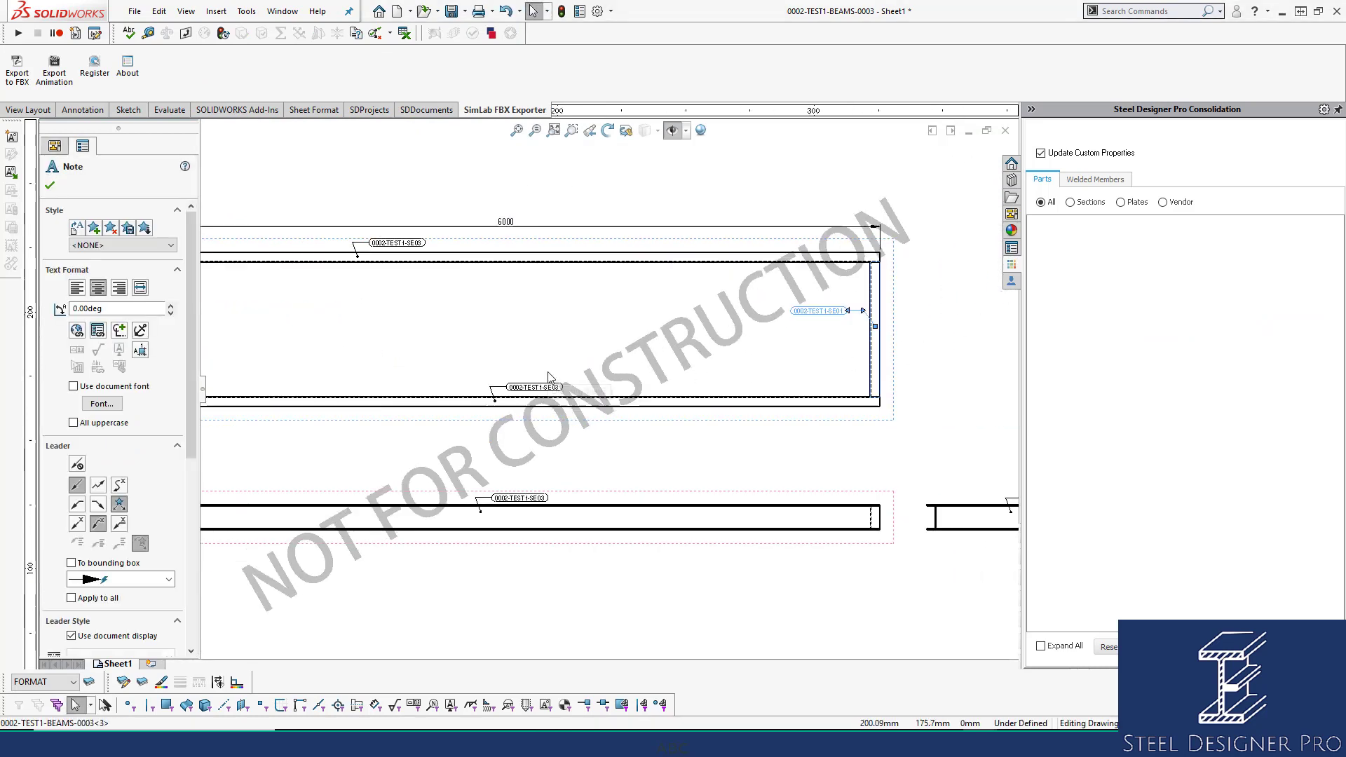
{"action": "scroll", "coordinate": [504, 329], "scroll_direction": "down", "scroll_amount": 2}
{"action": "left_click", "coordinate": [503, 328]}
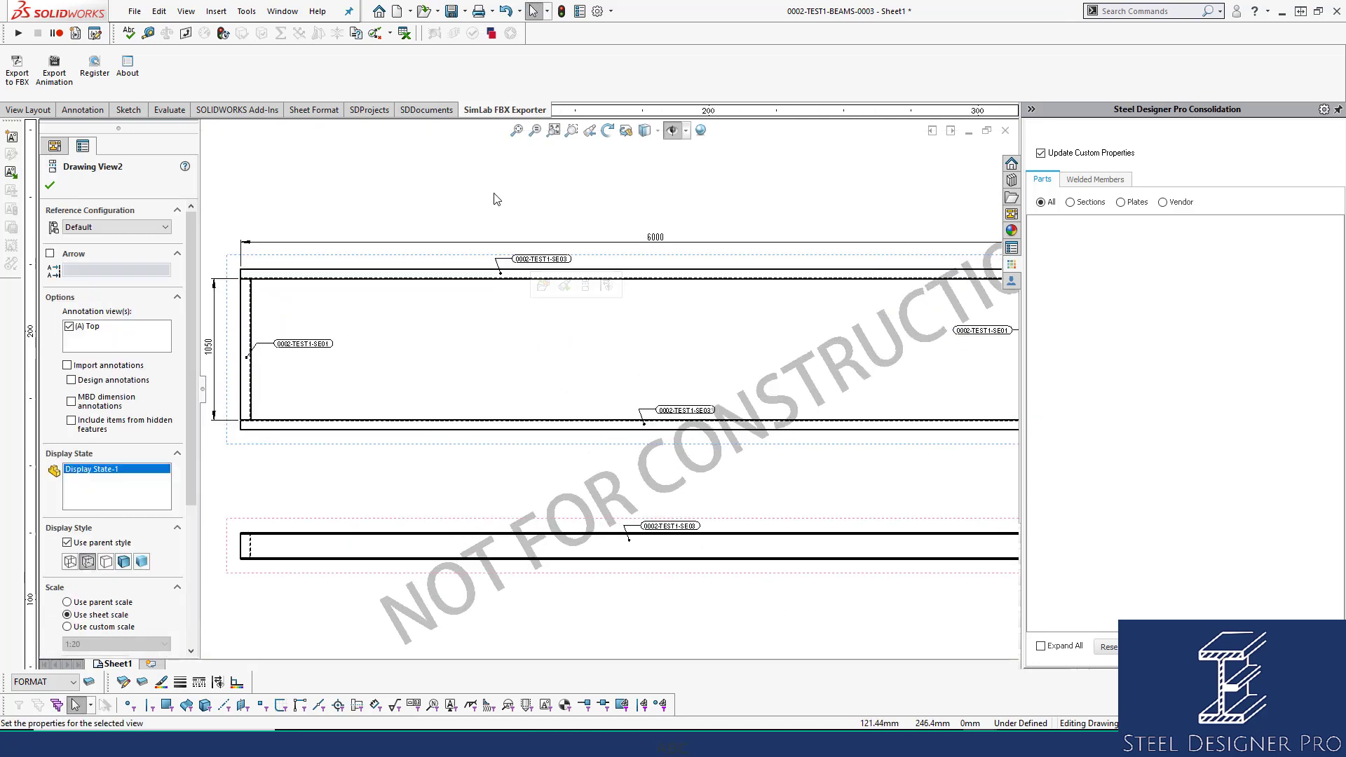
{"action": "left_click", "coordinate": [496, 197]}
{"action": "scroll", "coordinate": [498, 210], "scroll_direction": "down", "scroll_amount": 1}
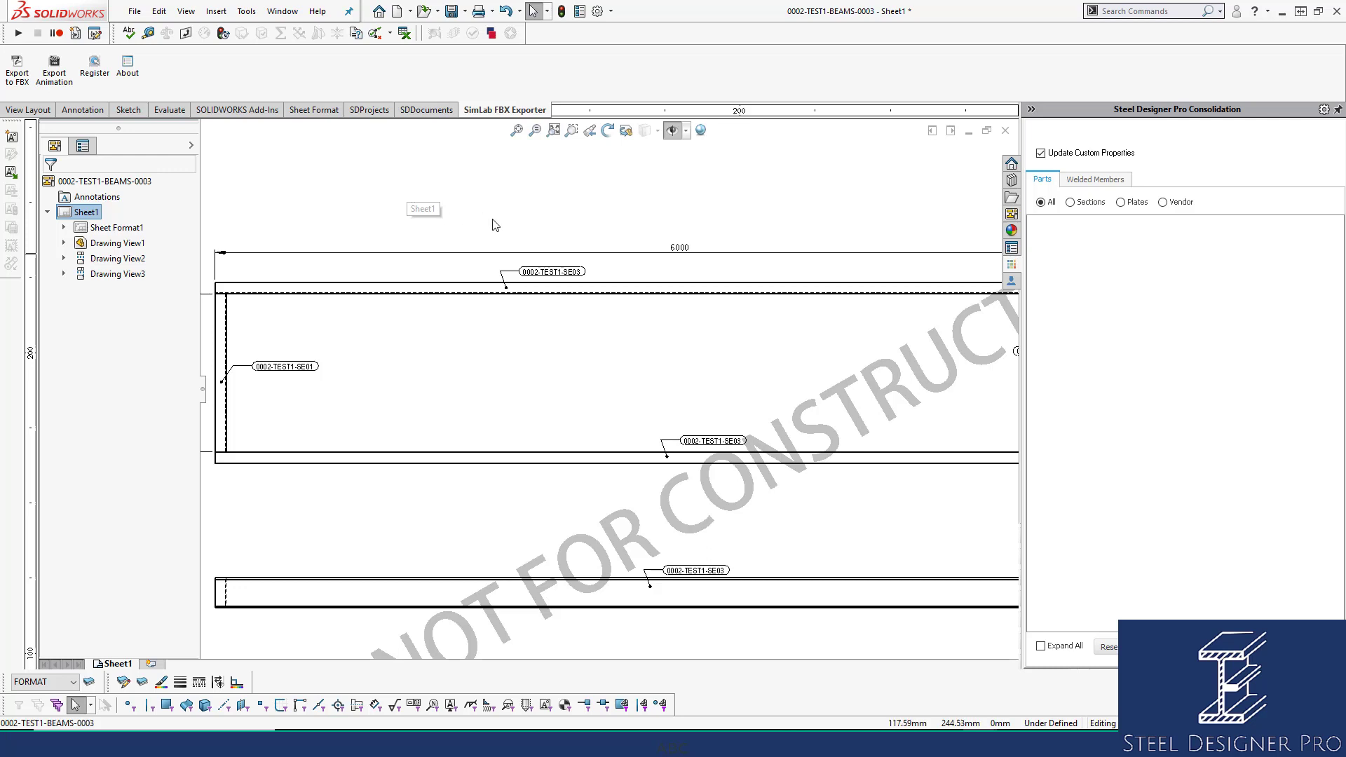
{"action": "scroll", "coordinate": [421, 203], "scroll_direction": "down", "scroll_amount": 3}
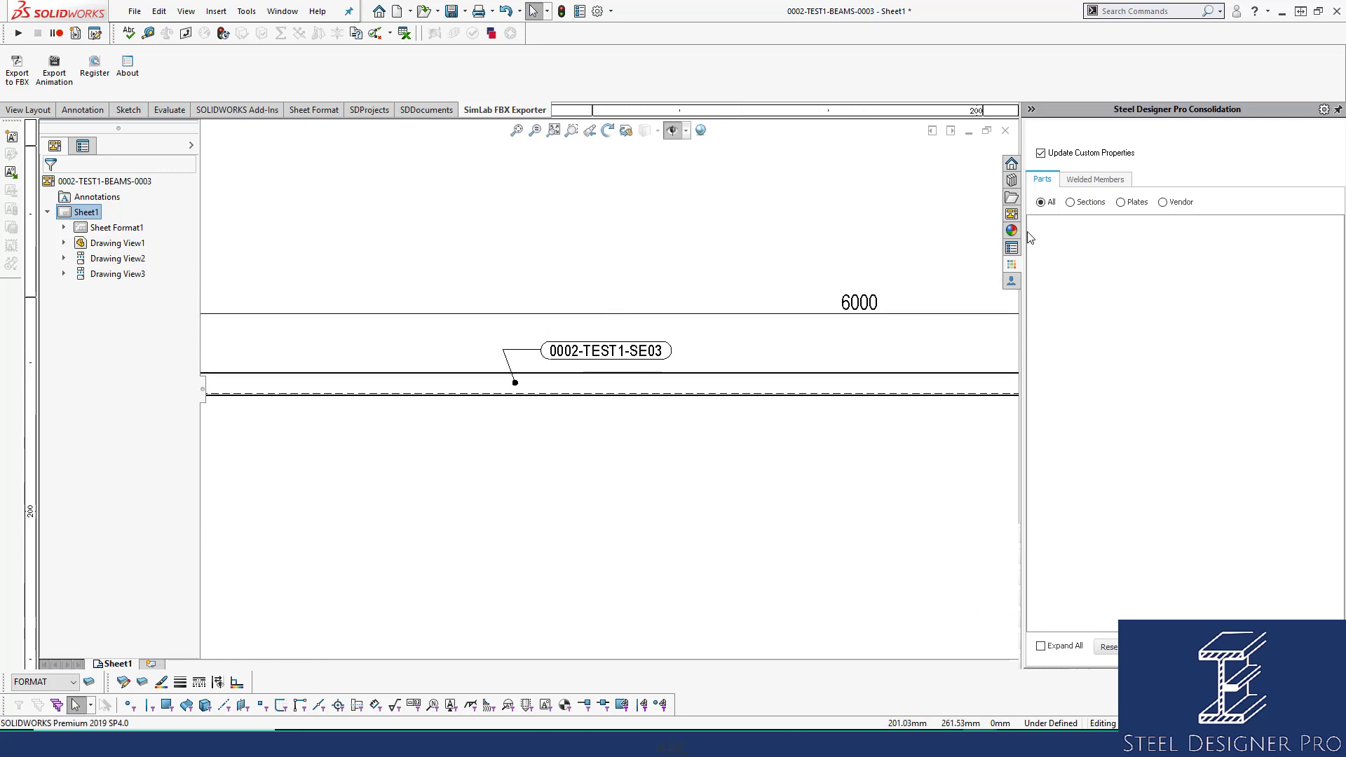
{"action": "left_click", "coordinate": [1012, 180]}
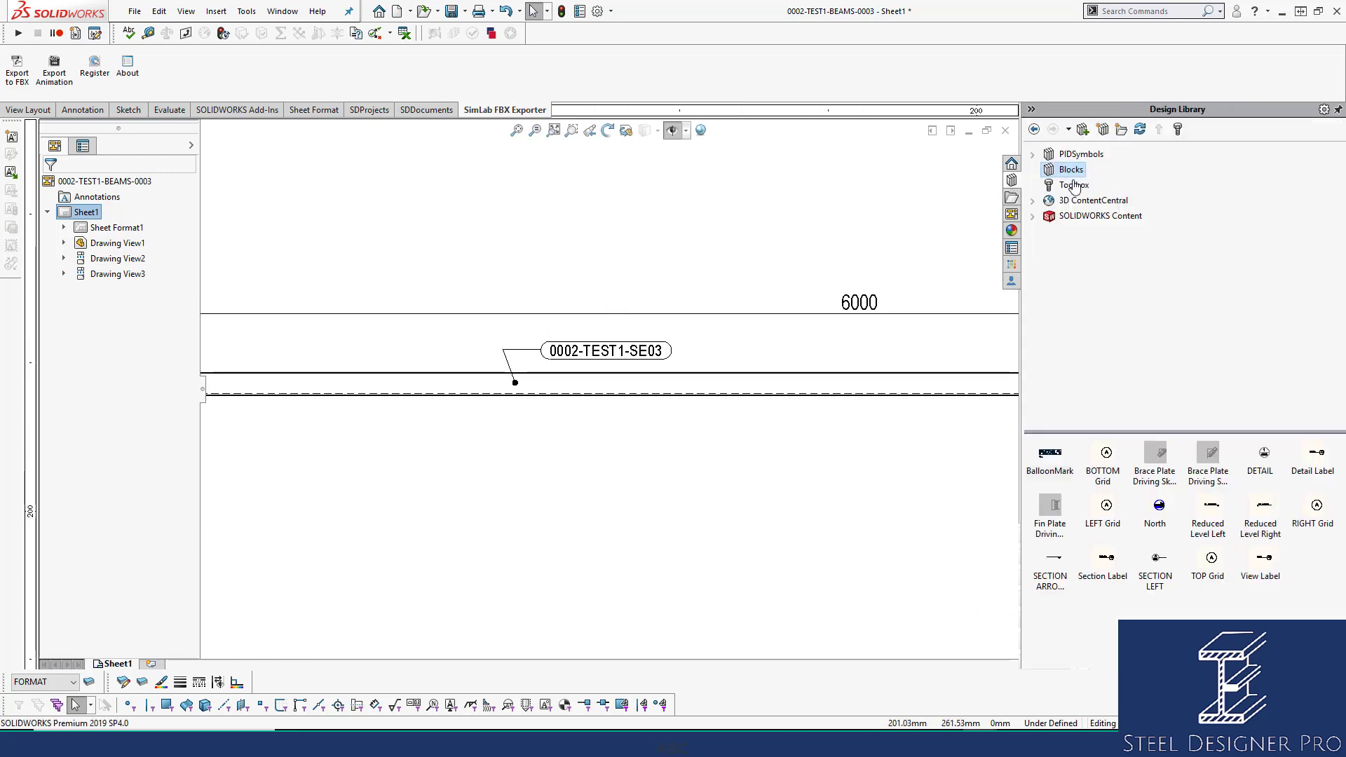
Link the SE03 note to the attached component's Mark property so it reads 0002-TEST1-SE03.
{"action": "double_click", "coordinate": [580, 353]}
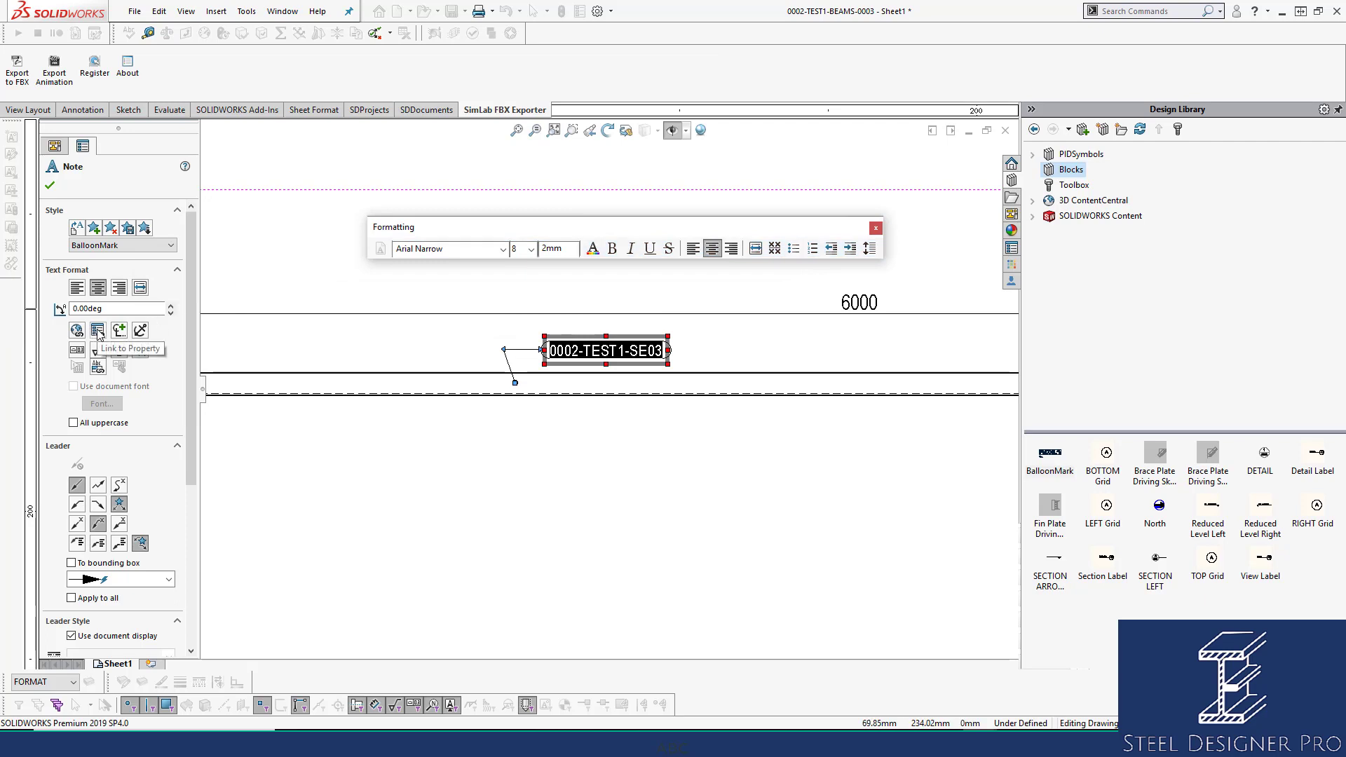
{"action": "left_click", "coordinate": [97, 331]}
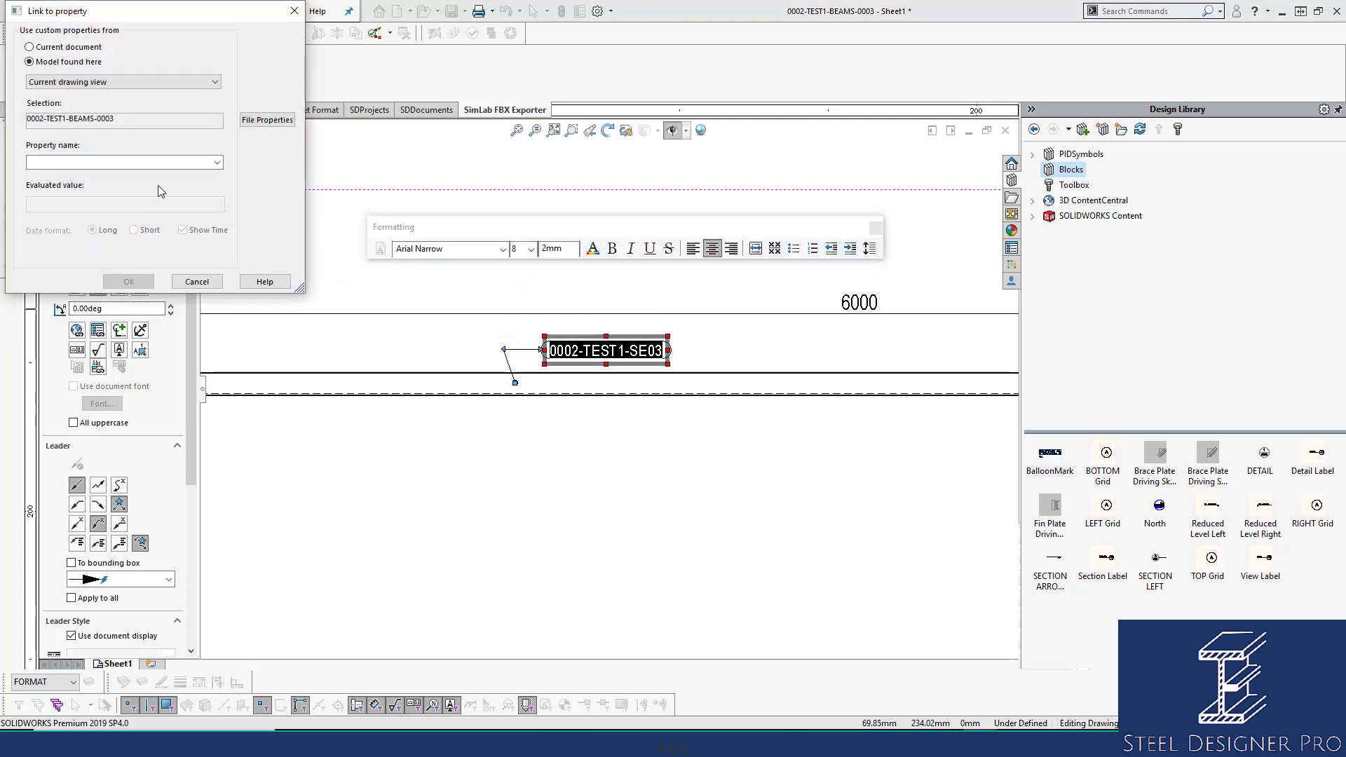
{"action": "left_click", "coordinate": [215, 82]}
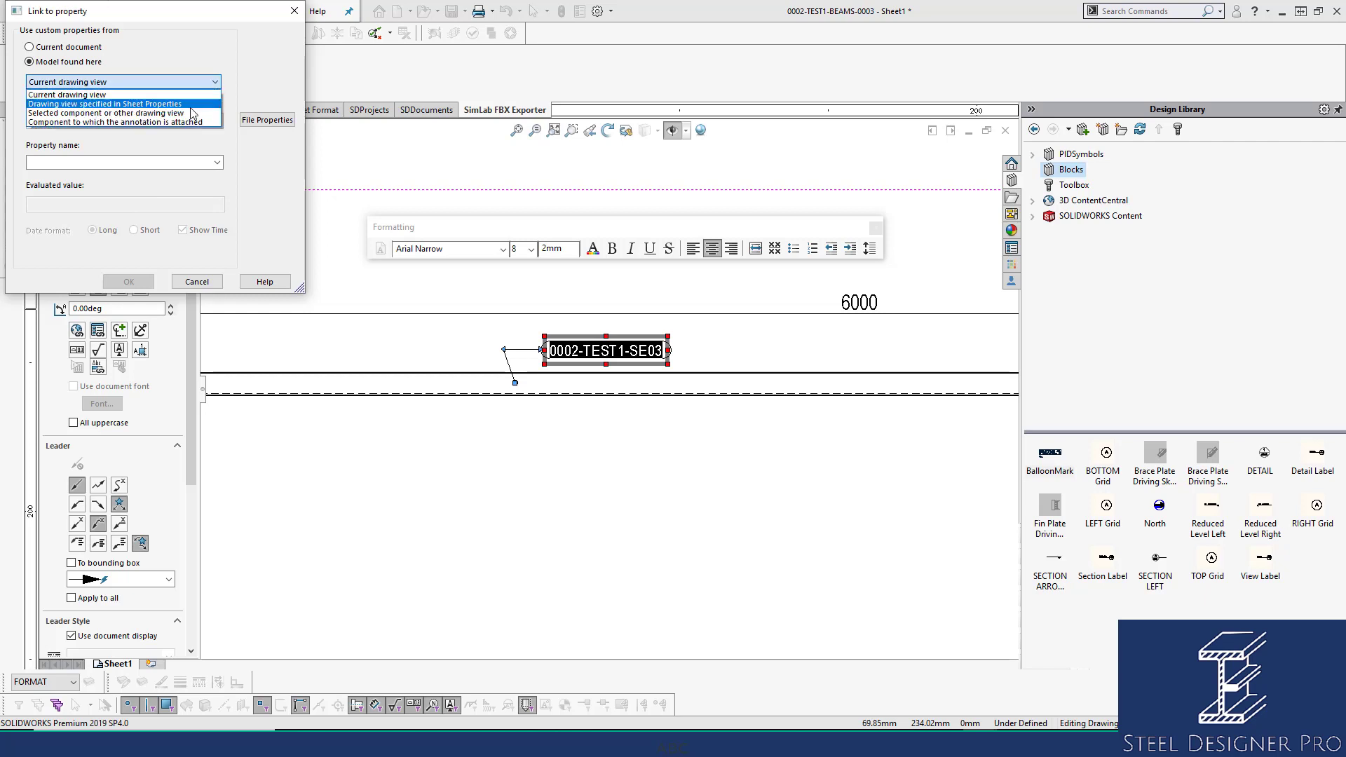
{"action": "left_click", "coordinate": [186, 122]}
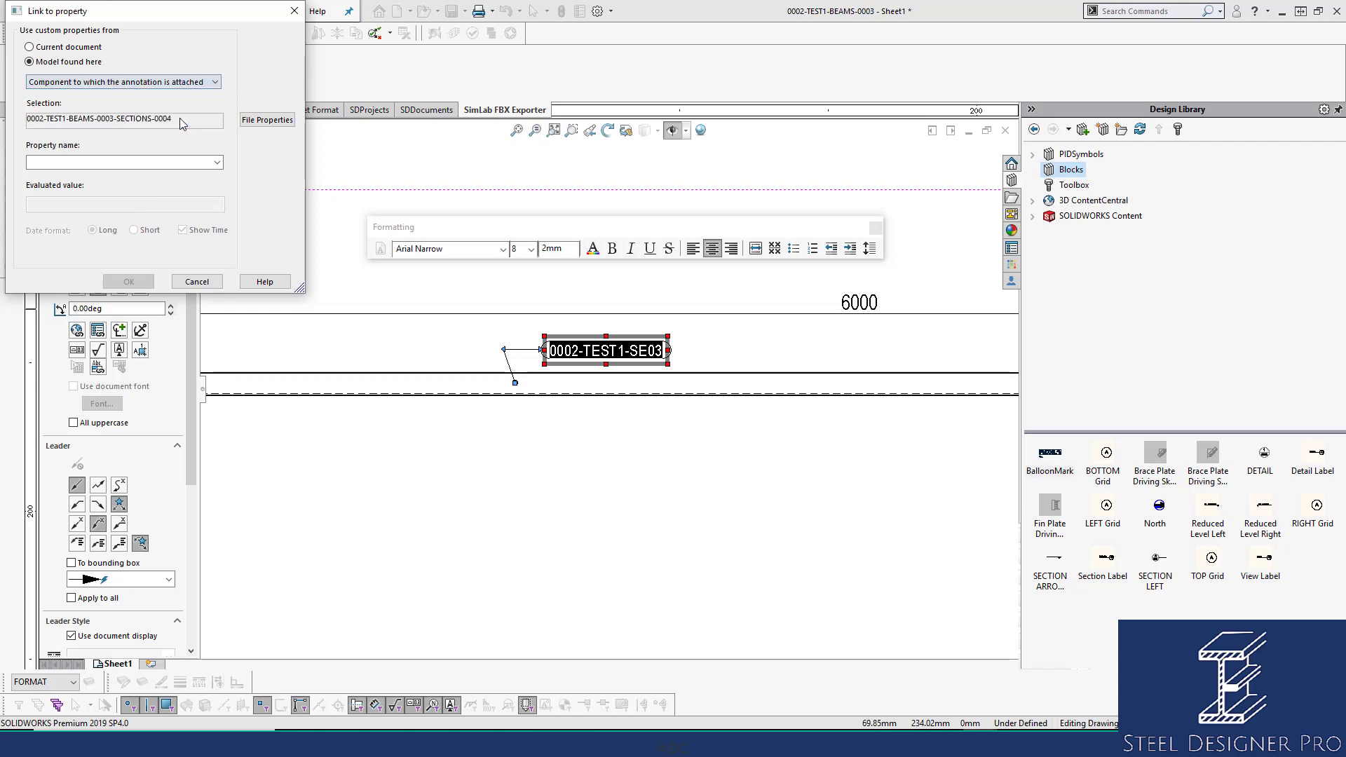
{"action": "left_click", "coordinate": [217, 164]}
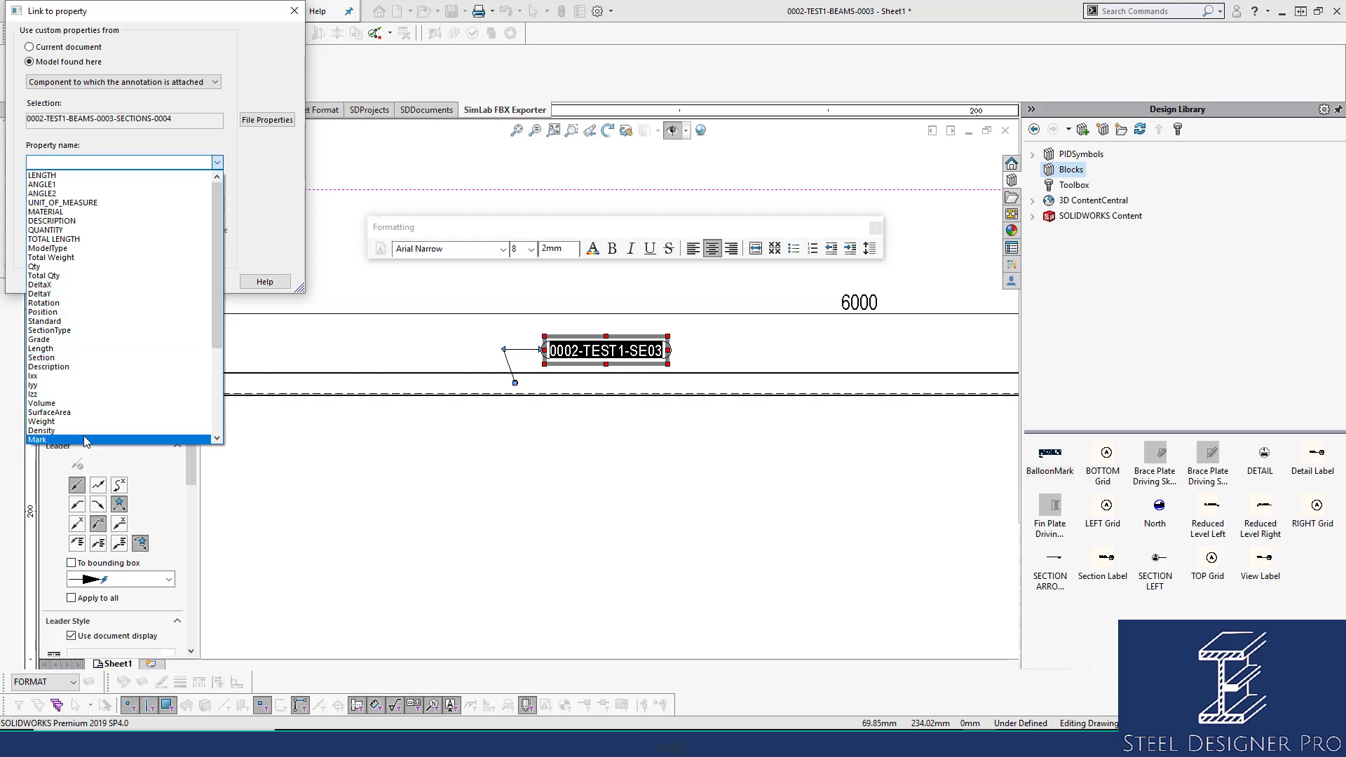
{"action": "left_click", "coordinate": [84, 441]}
{"action": "left_click", "coordinate": [137, 284]}
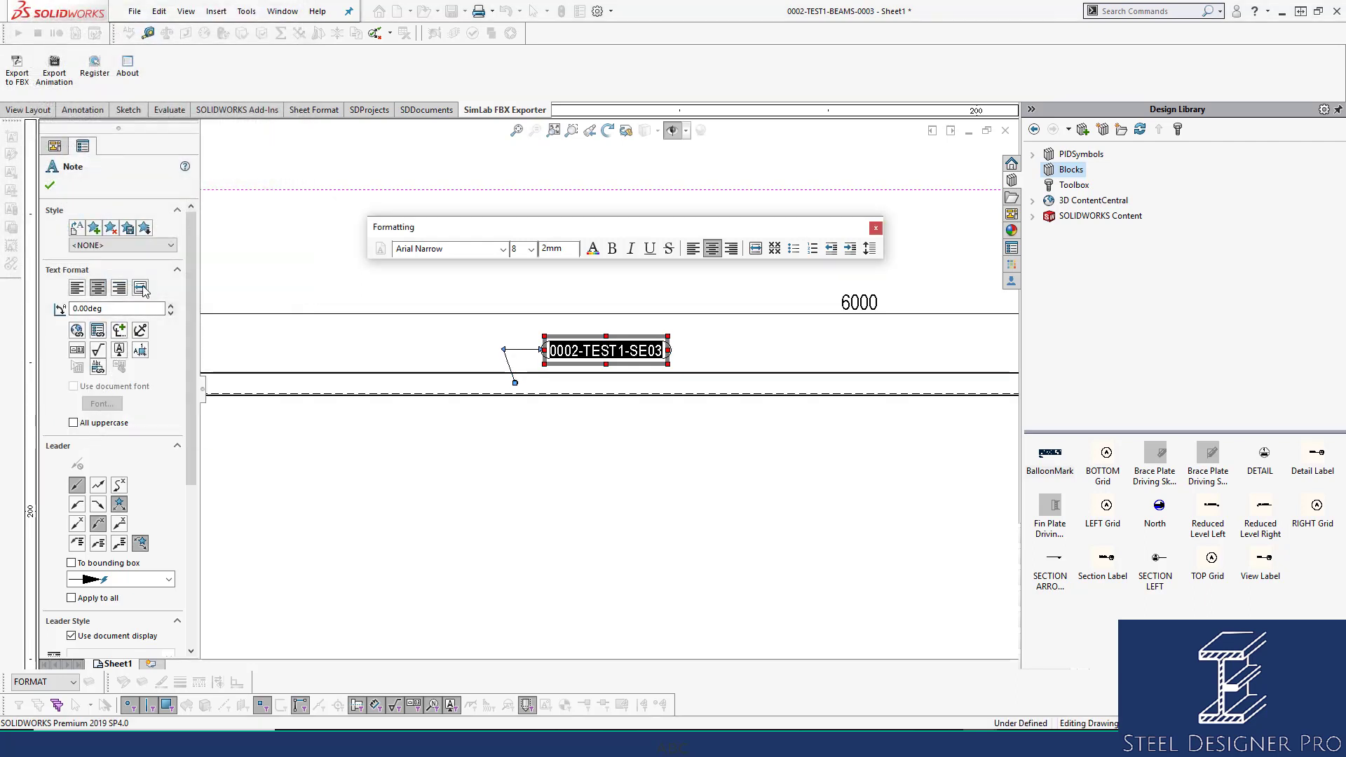
{"action": "left_click", "coordinate": [630, 477]}
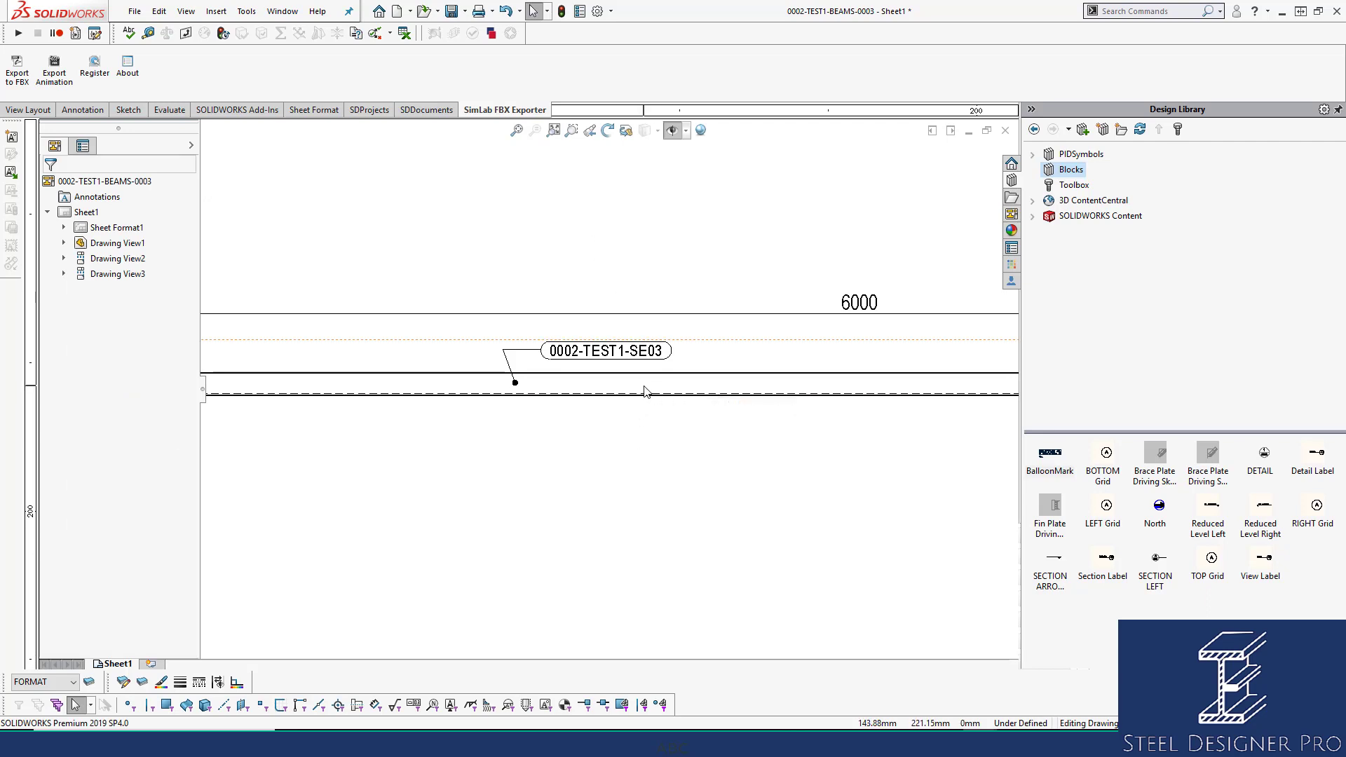
{"action": "left_click", "coordinate": [517, 131]}
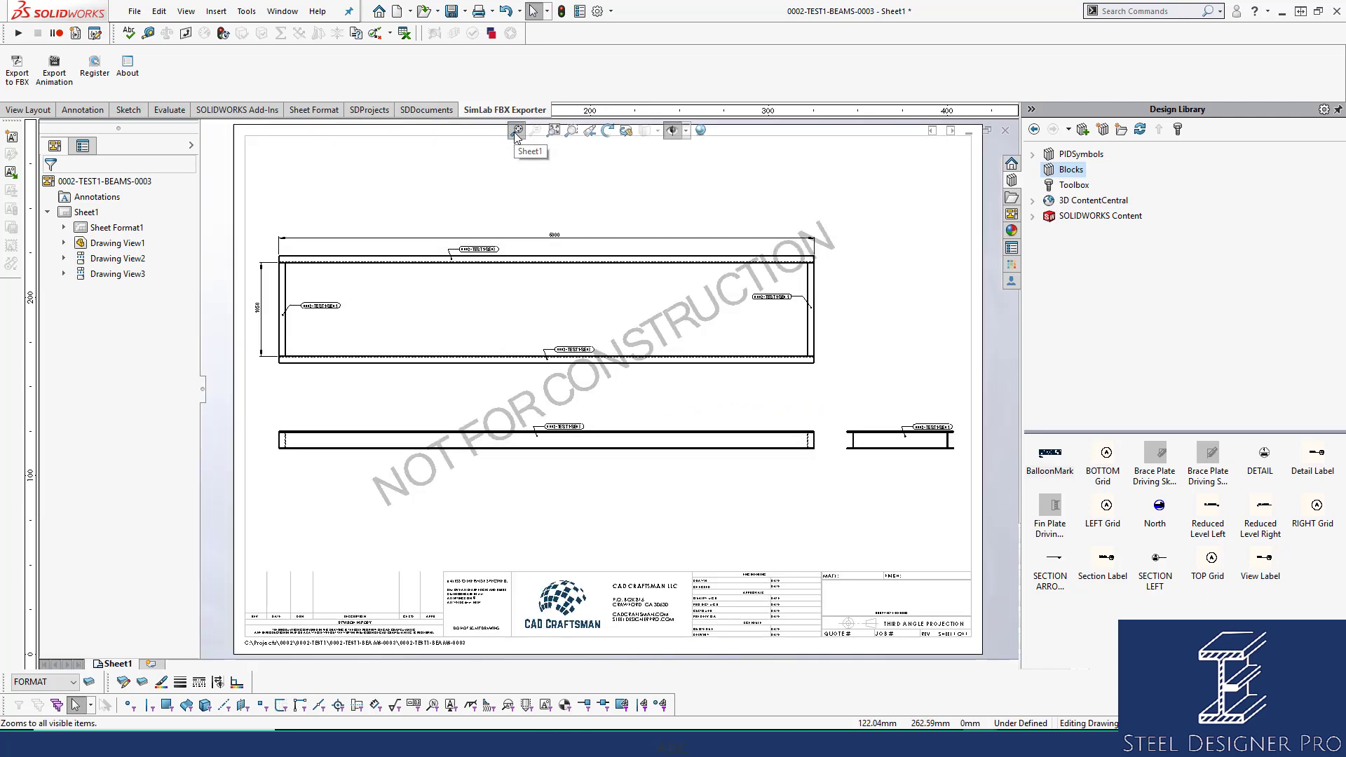
{"action": "left_click", "coordinate": [749, 215]}
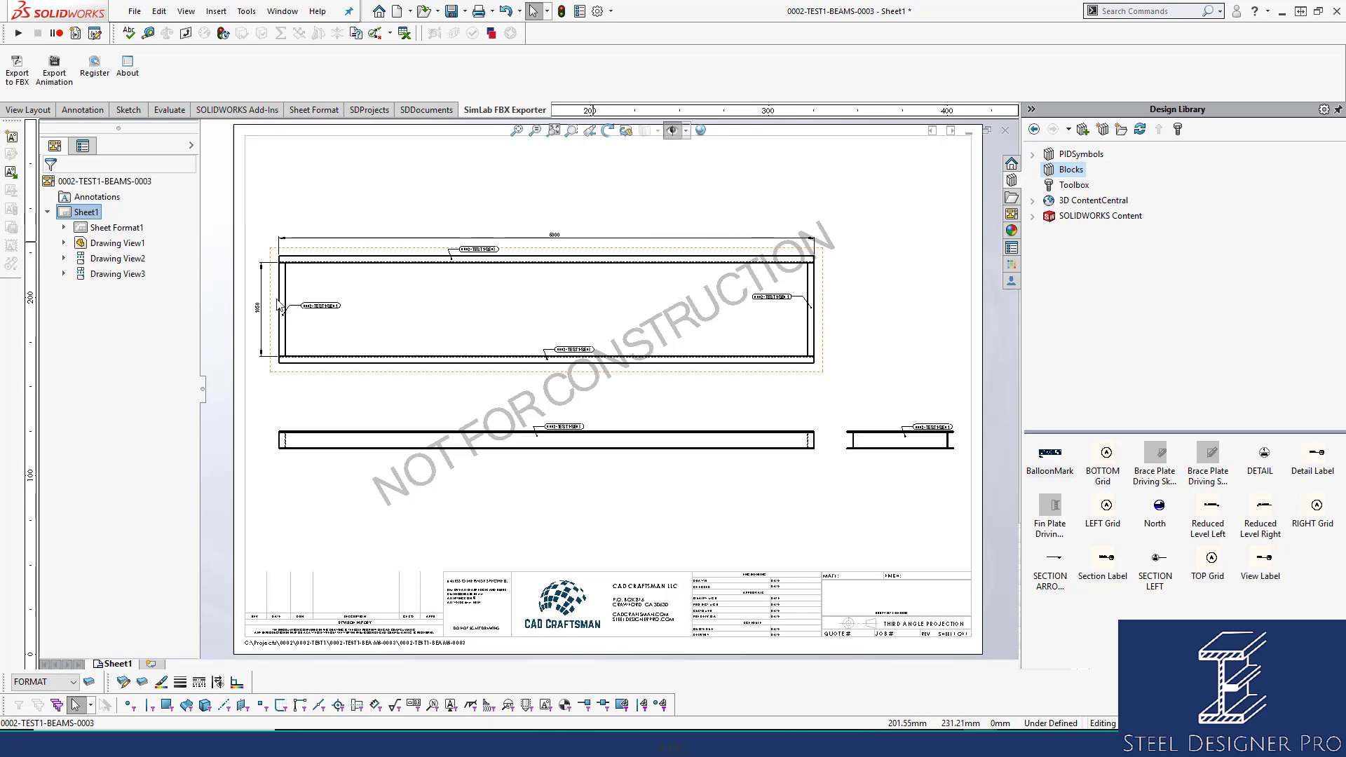
{"action": "scroll", "coordinate": [386, 314], "scroll_direction": "down", "scroll_amount": 5}
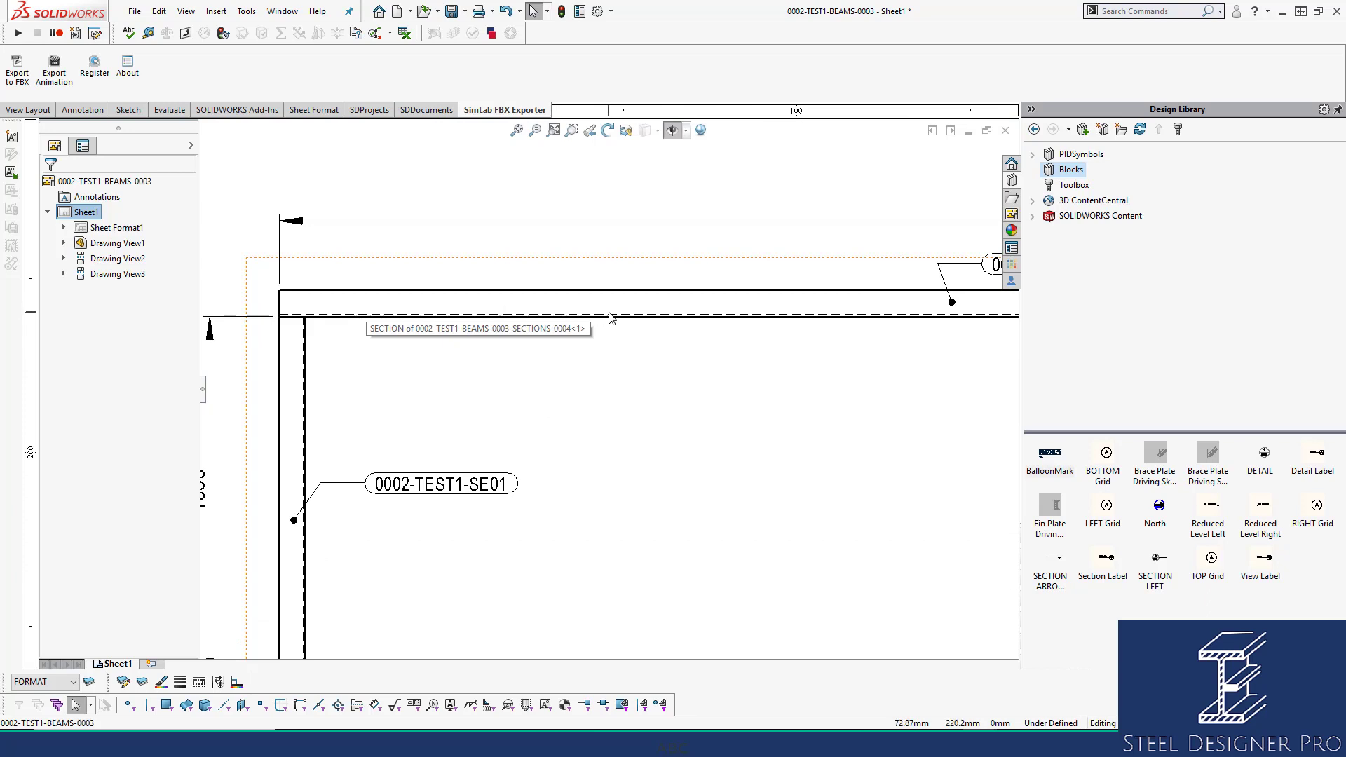
{"action": "left_click", "coordinate": [517, 132]}
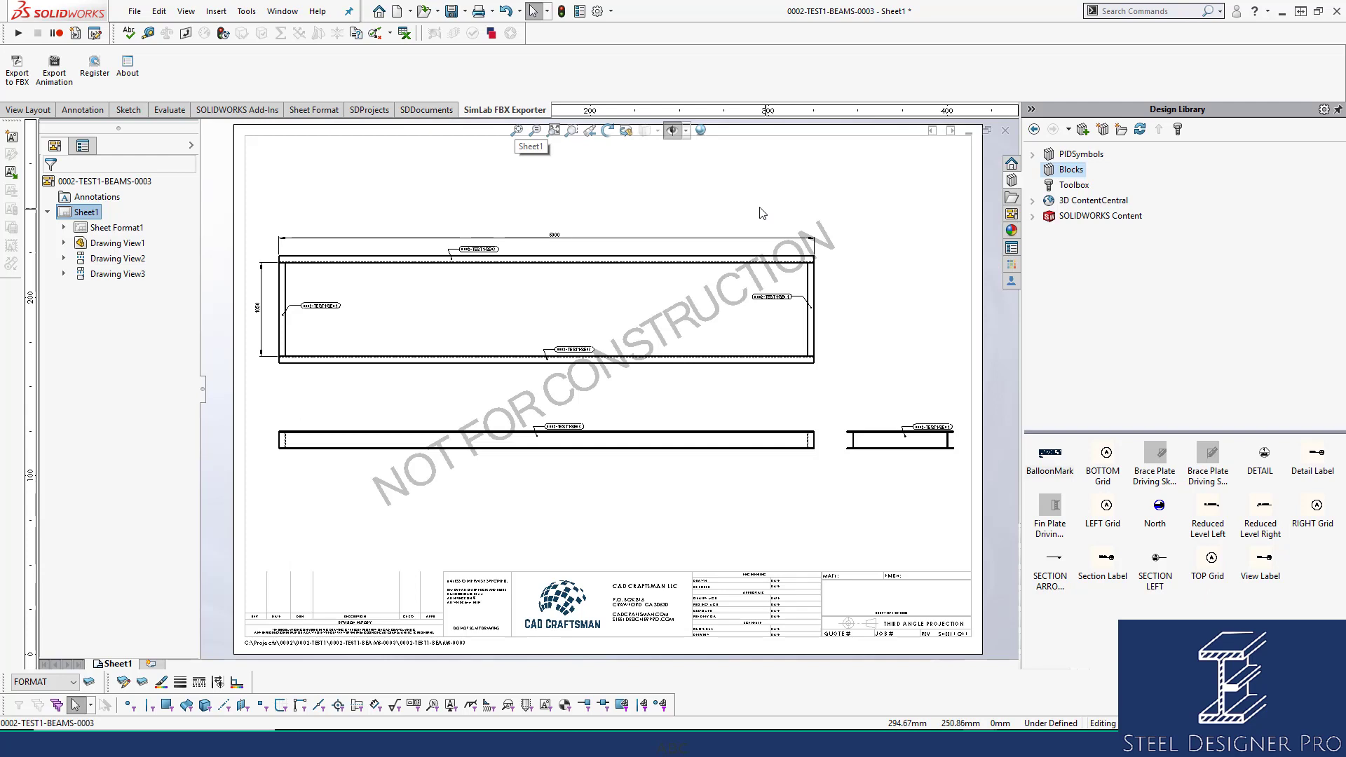
Close the BEAMS-0003 drawing saving all changes, and open the BEAMS-0004 drawing.
{"action": "left_click", "coordinate": [1006, 134]}
{"action": "left_click", "coordinate": [612, 339]}
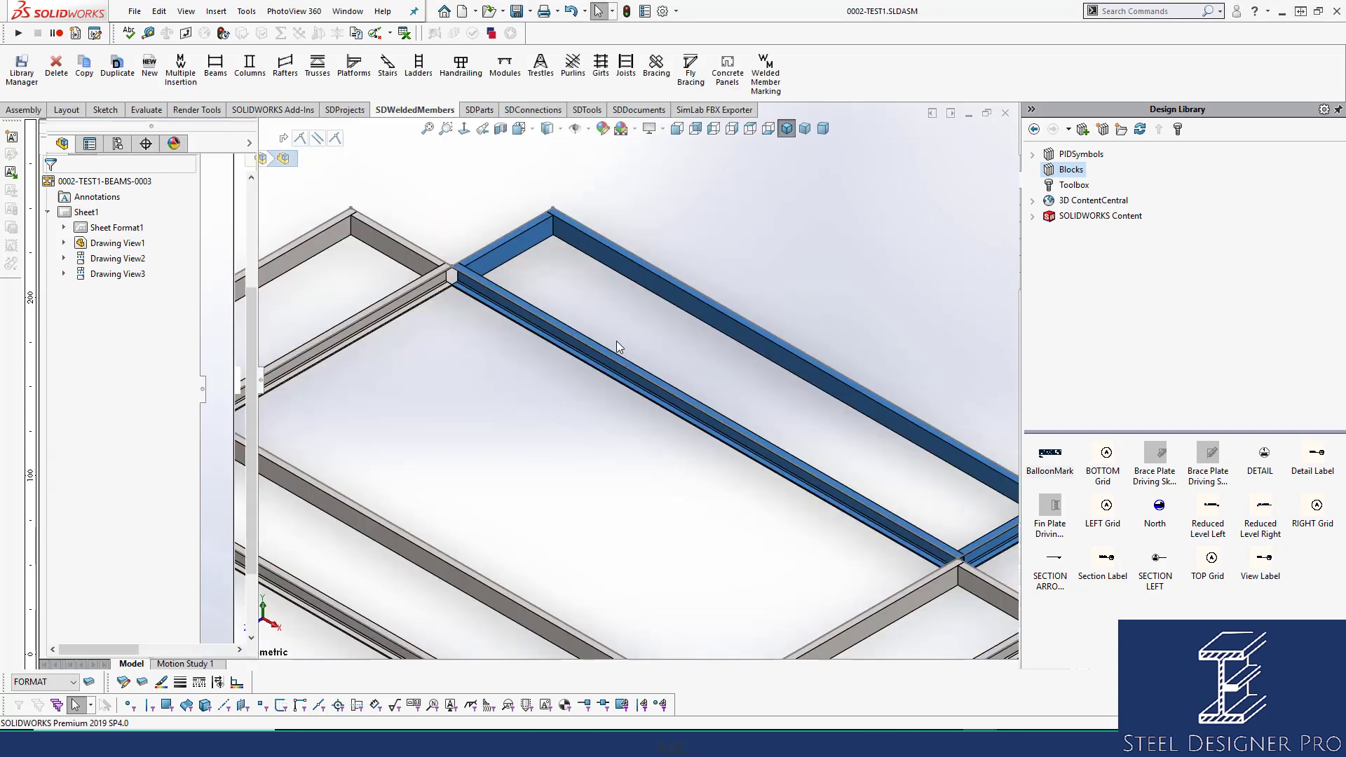
{"action": "left_click", "coordinate": [411, 305]}
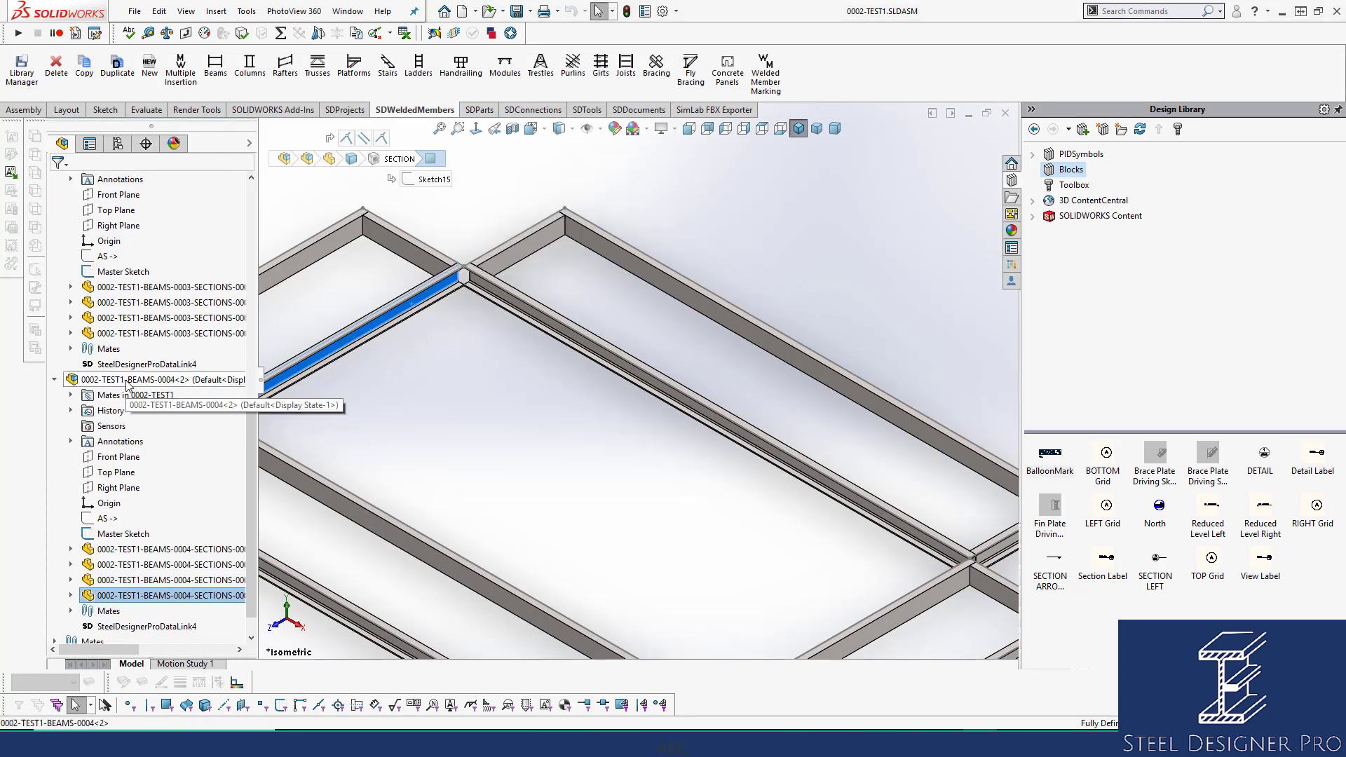
{"action": "left_click", "coordinate": [126, 381]}
{"action": "left_click", "coordinate": [180, 317]}
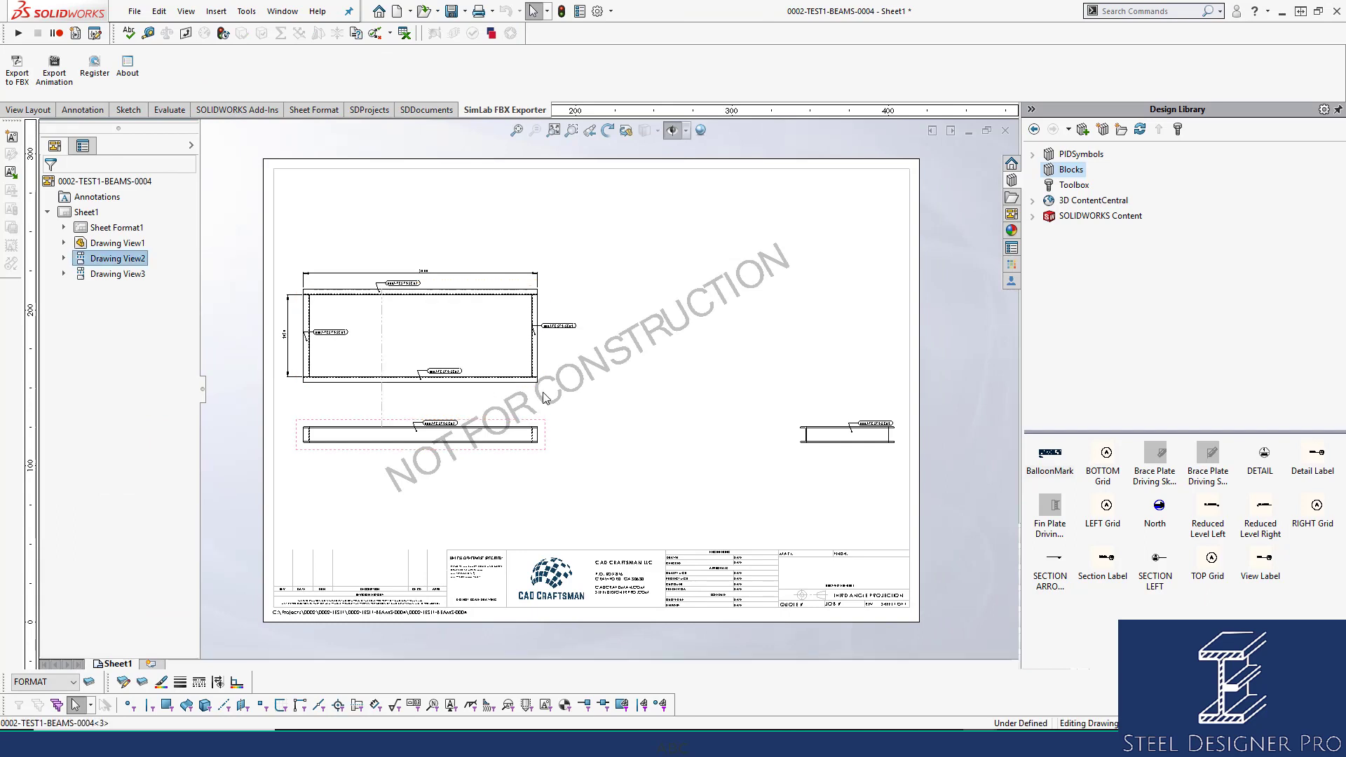
Move the BEAMS-0004 views closer together, save the drawing, and close it.
{"action": "left_click_drag", "start_coordinate": [543, 393], "coordinate": [543, 379]}
{"action": "left_click_drag", "start_coordinate": [545, 429], "coordinate": [592, 429]}
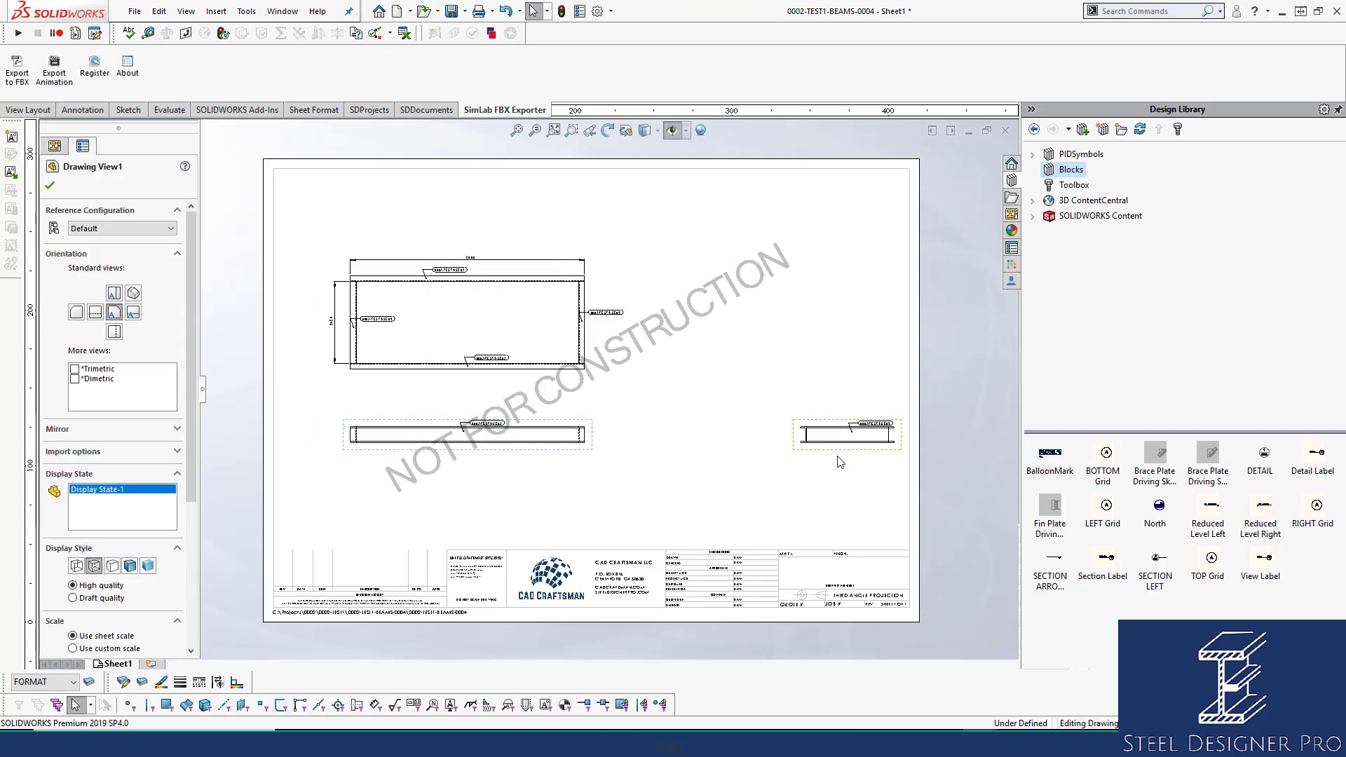
{"action": "left_click_drag", "start_coordinate": [838, 453], "coordinate": [722, 454]}
{"action": "left_click", "coordinate": [709, 340]}
{"action": "key", "text": "ctrl+s"}
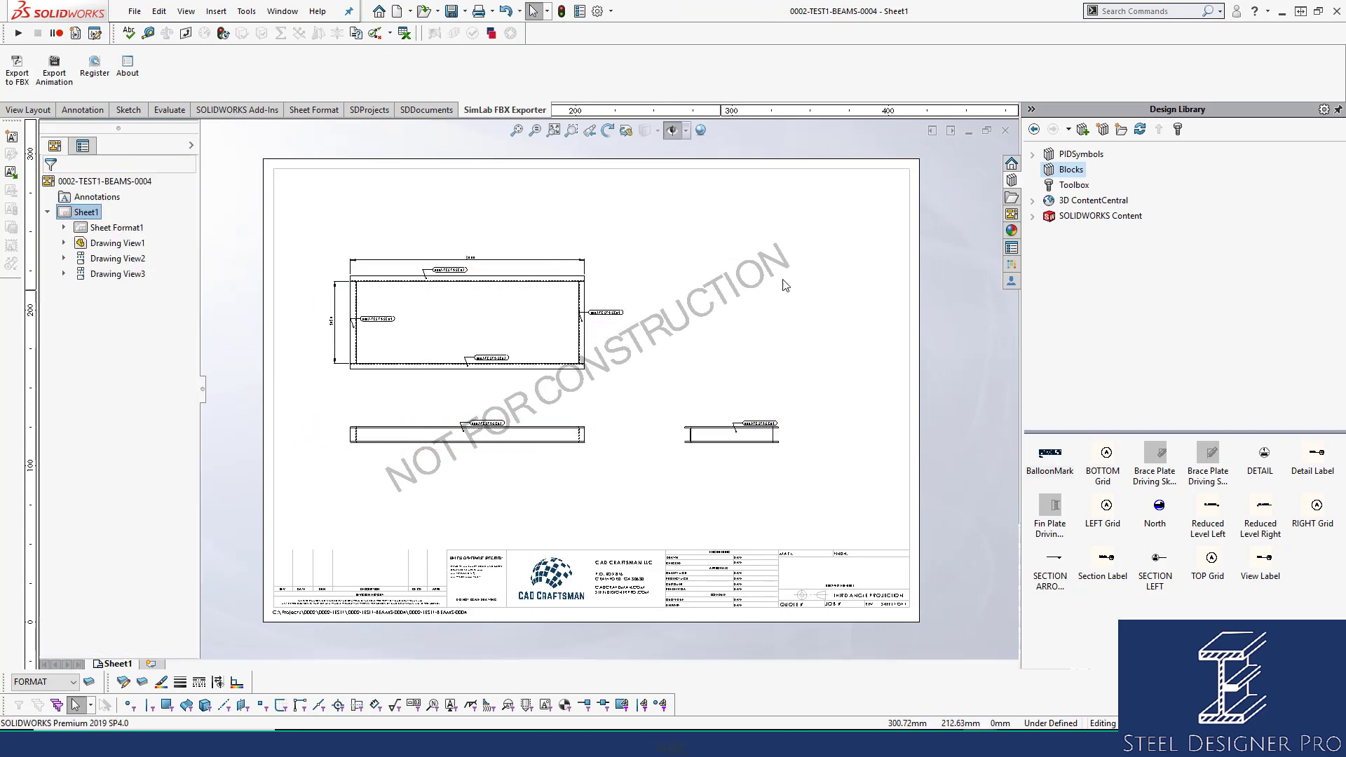
{"action": "left_click", "coordinate": [1006, 130]}
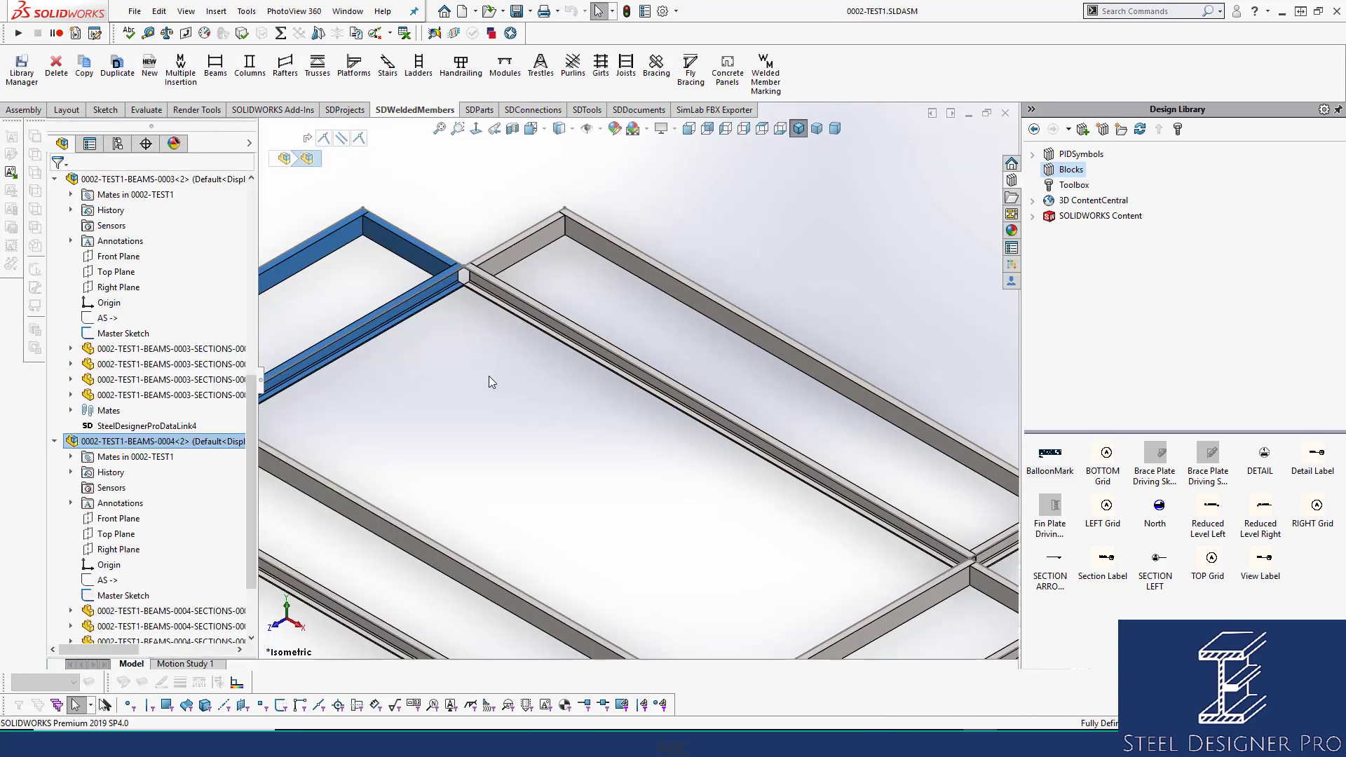
Fit the assembly in view and reopen the BEAMS-0004 frame's drawing.
{"action": "left_click", "coordinate": [498, 424]}
{"action": "key", "text": "f"}
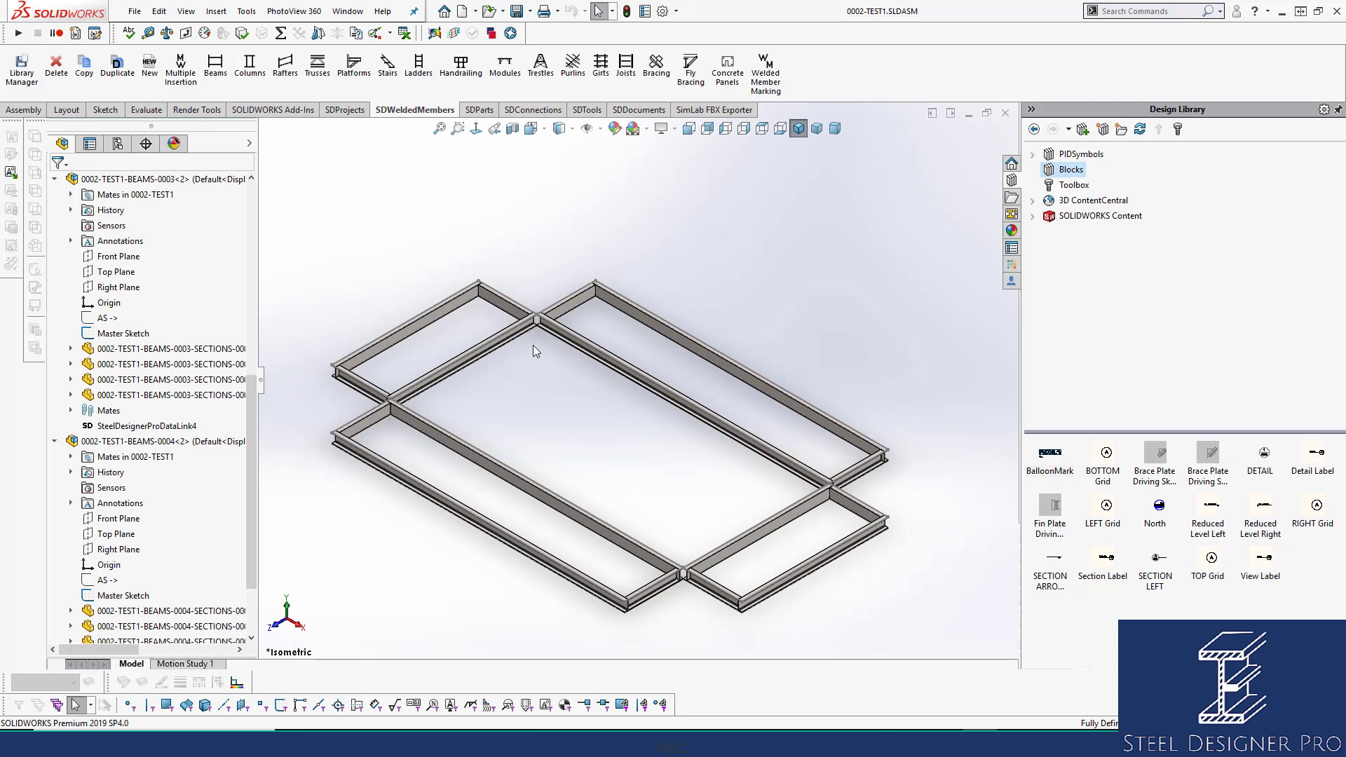
{"action": "scroll", "coordinate": [438, 340], "scroll_direction": "down", "scroll_amount": 5}
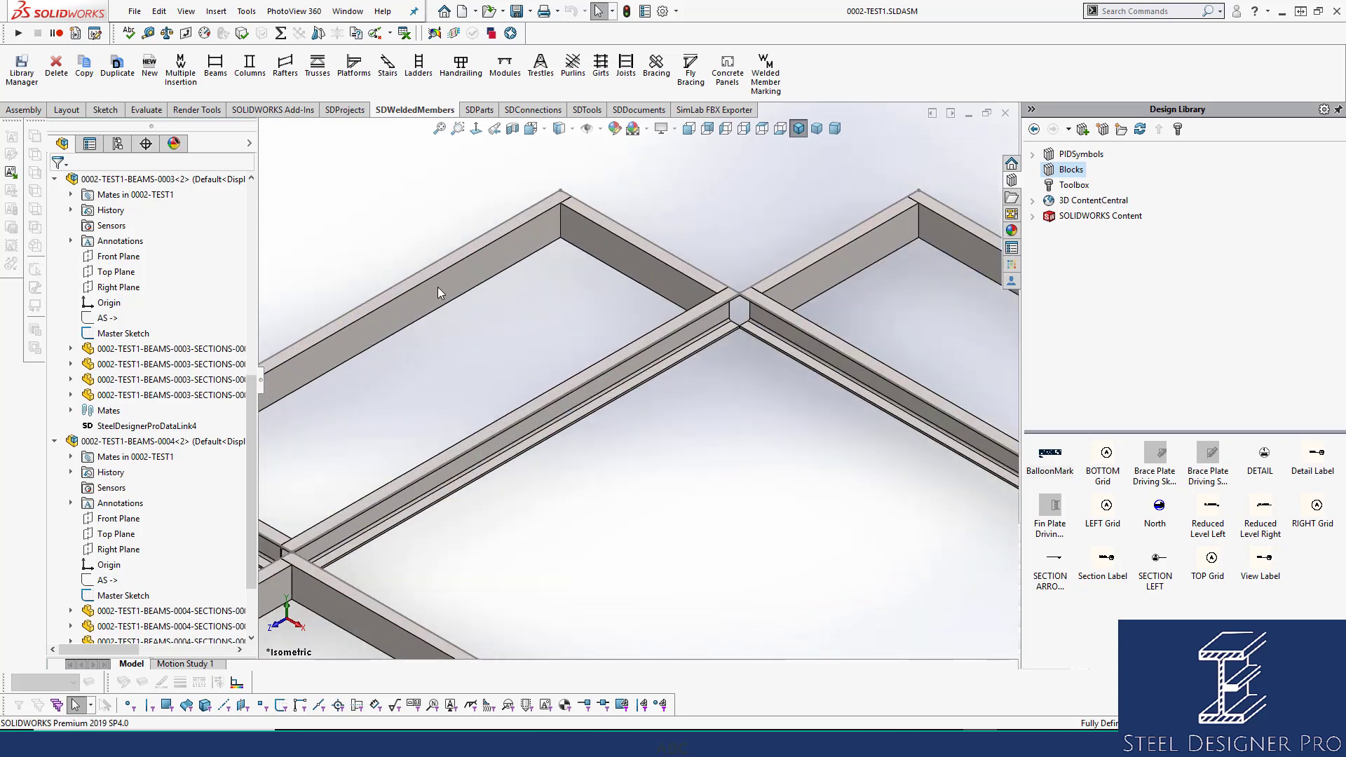
{"action": "left_click", "coordinate": [437, 291]}
{"action": "left_click", "coordinate": [151, 442]}
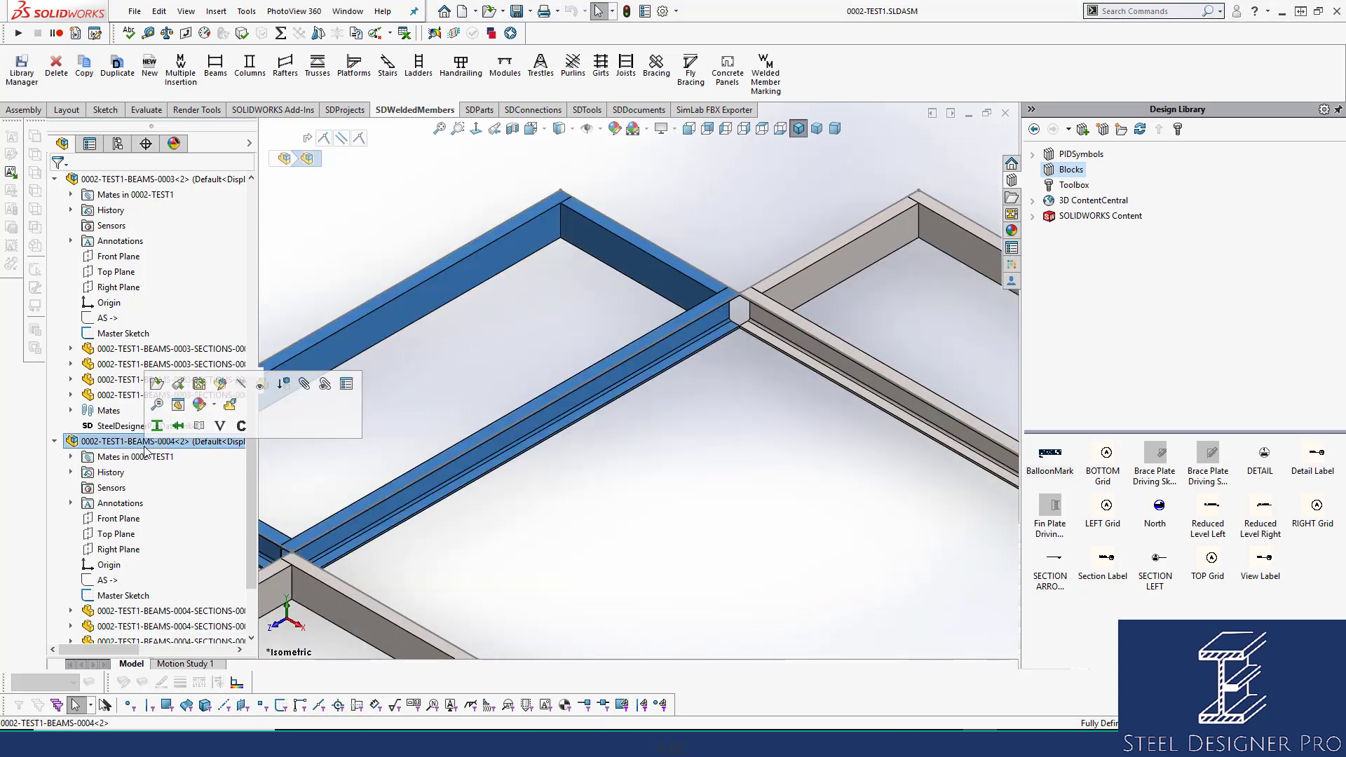
{"action": "left_click", "coordinate": [199, 385]}
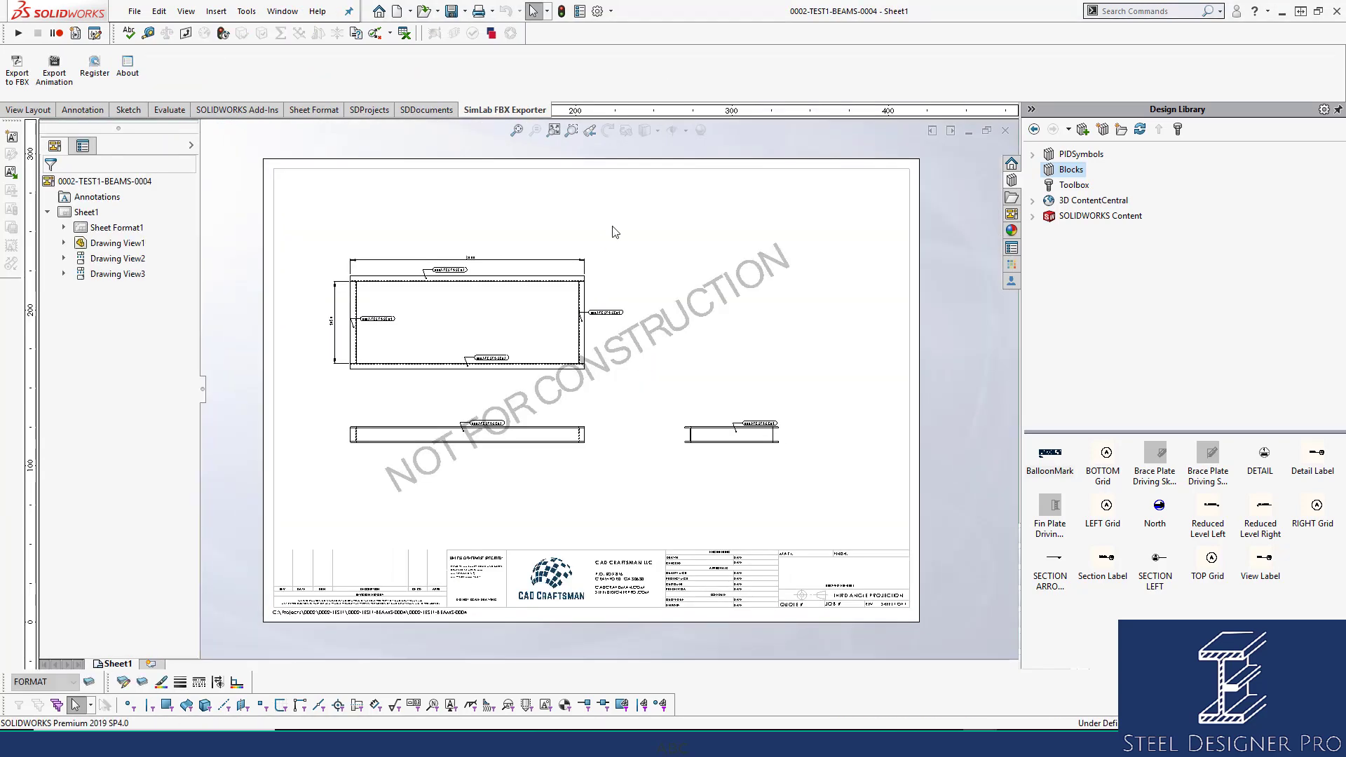
Generate the BOM table on the BEAMS-0004 drawing, then close it saving all documents.
{"action": "left_click", "coordinate": [436, 112]}
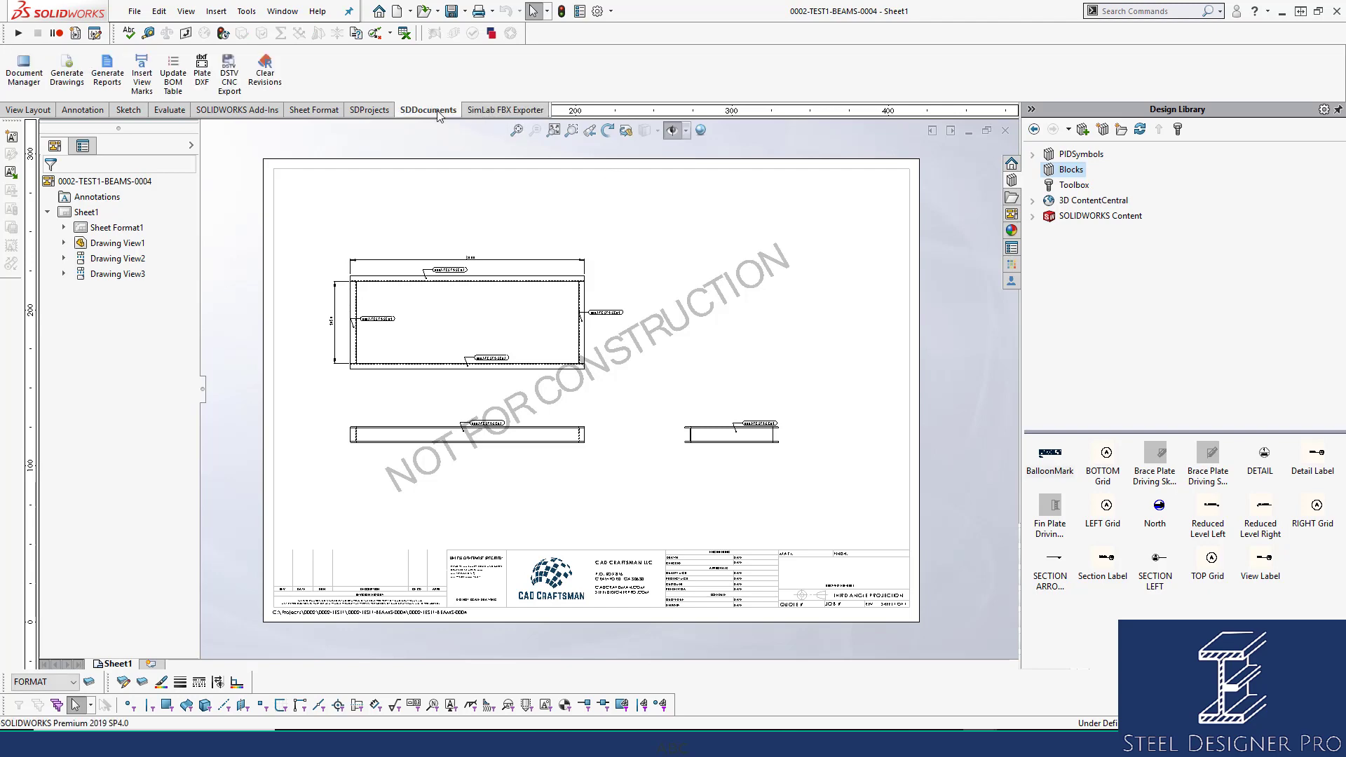
{"action": "left_click", "coordinate": [173, 74]}
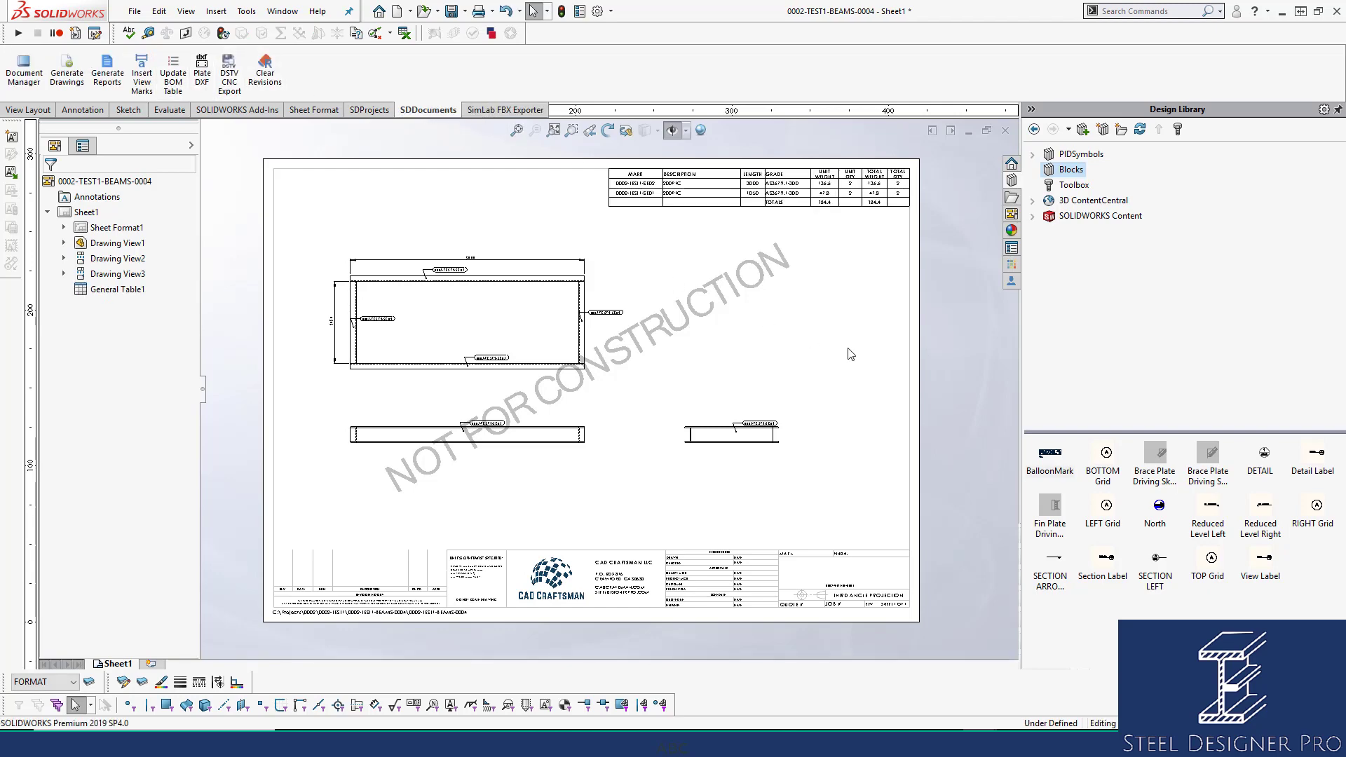
{"action": "scroll", "coordinate": [787, 239], "scroll_direction": "down", "scroll_amount": 3}
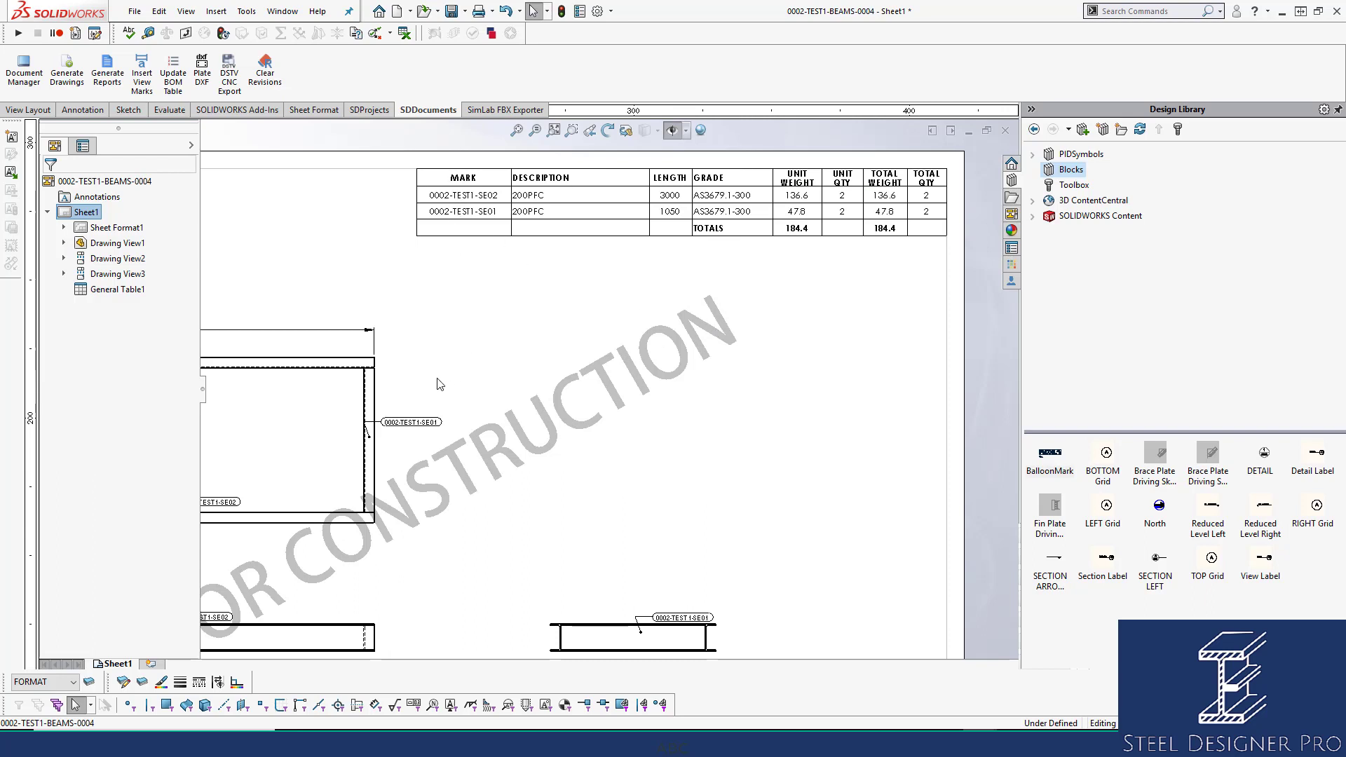
{"action": "left_click", "coordinate": [516, 131]}
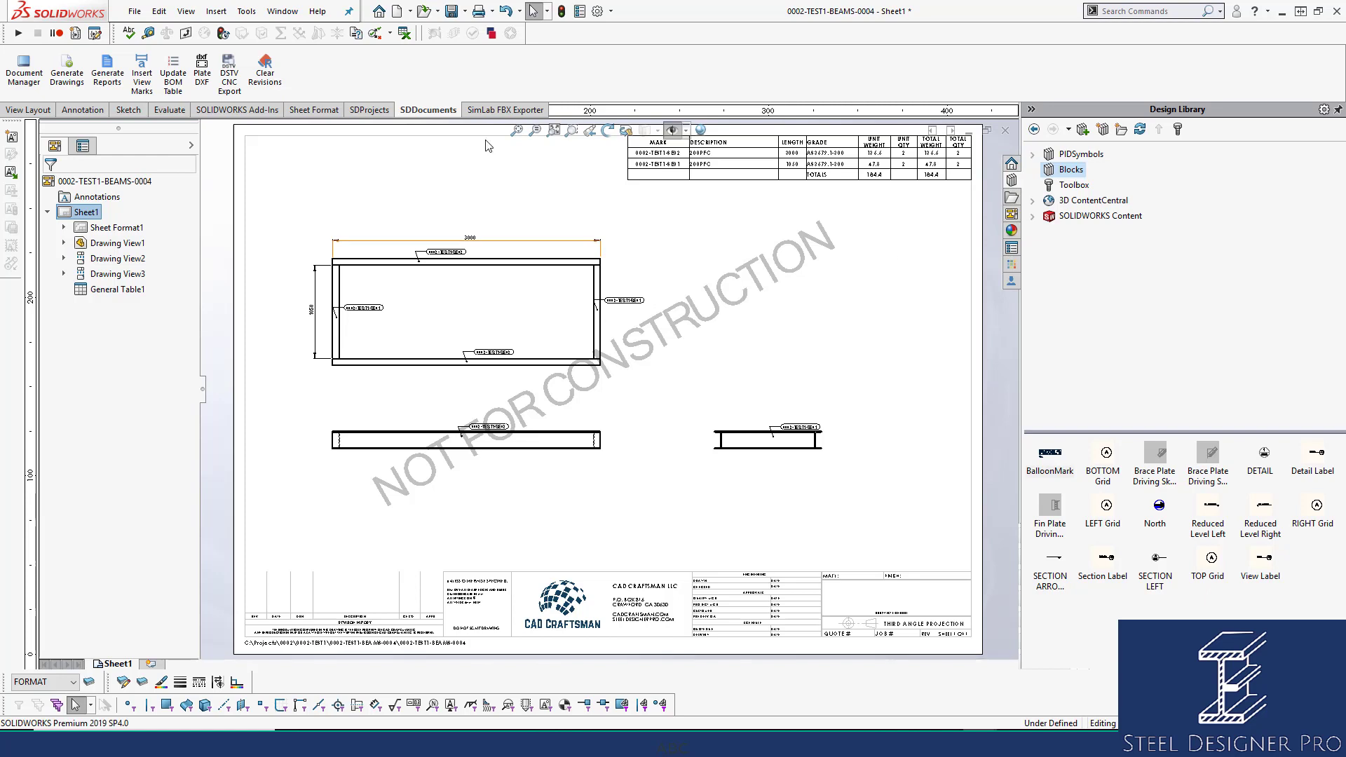
{"action": "left_click", "coordinate": [1009, 134]}
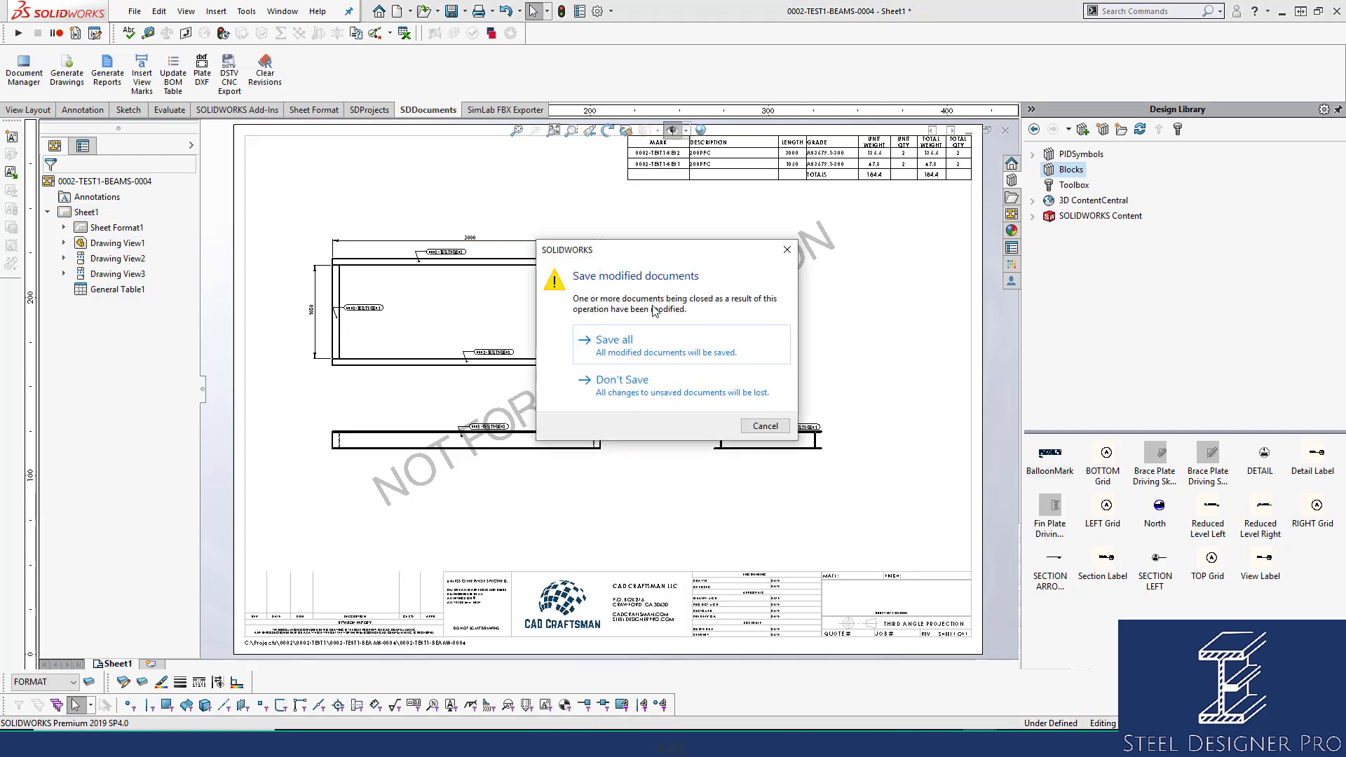
{"action": "left_click", "coordinate": [626, 331]}
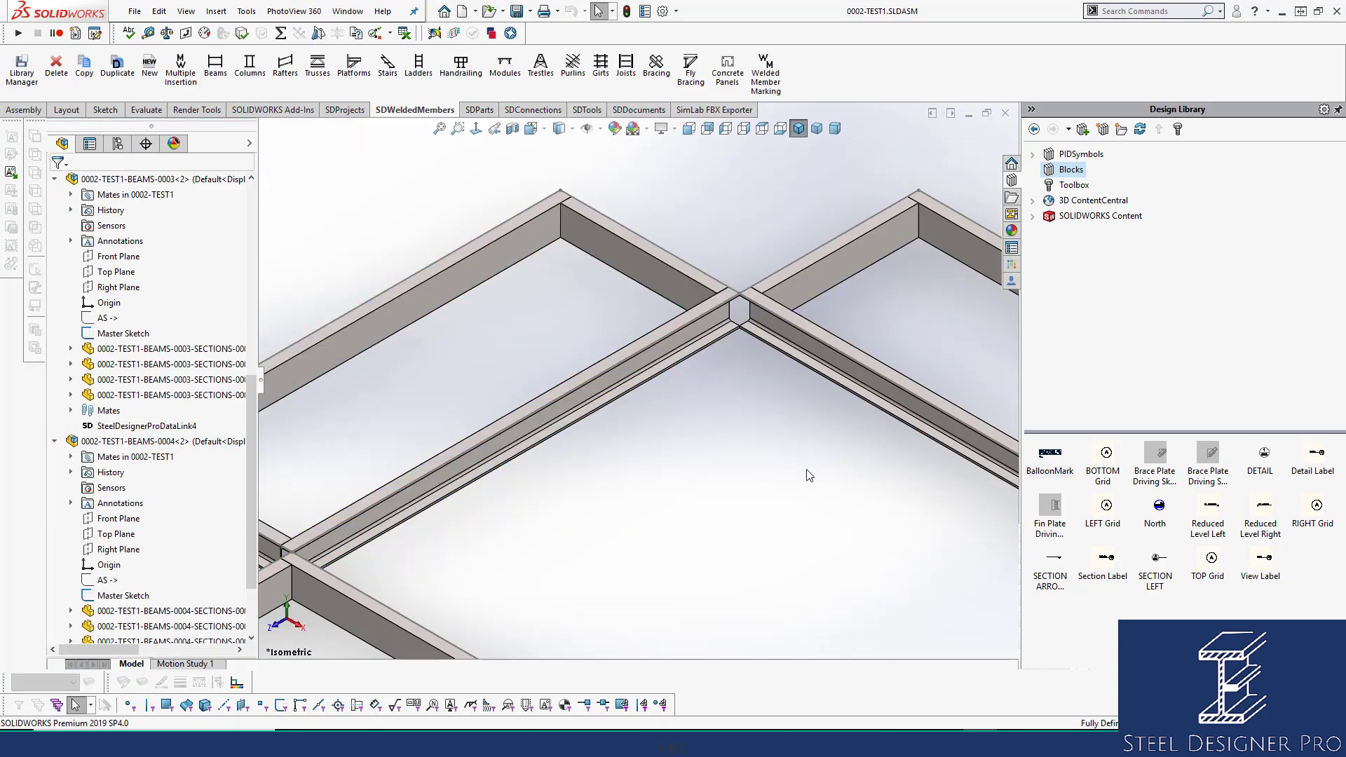
Collapse the assembly tree and show the DRIVINGSKETCHES Base Sketch dimensions.
{"action": "scroll", "coordinate": [890, 531], "scroll_direction": "up", "scroll_amount": 3}
{"action": "scroll", "coordinate": [901, 543], "scroll_direction": "down", "scroll_amount": 3}
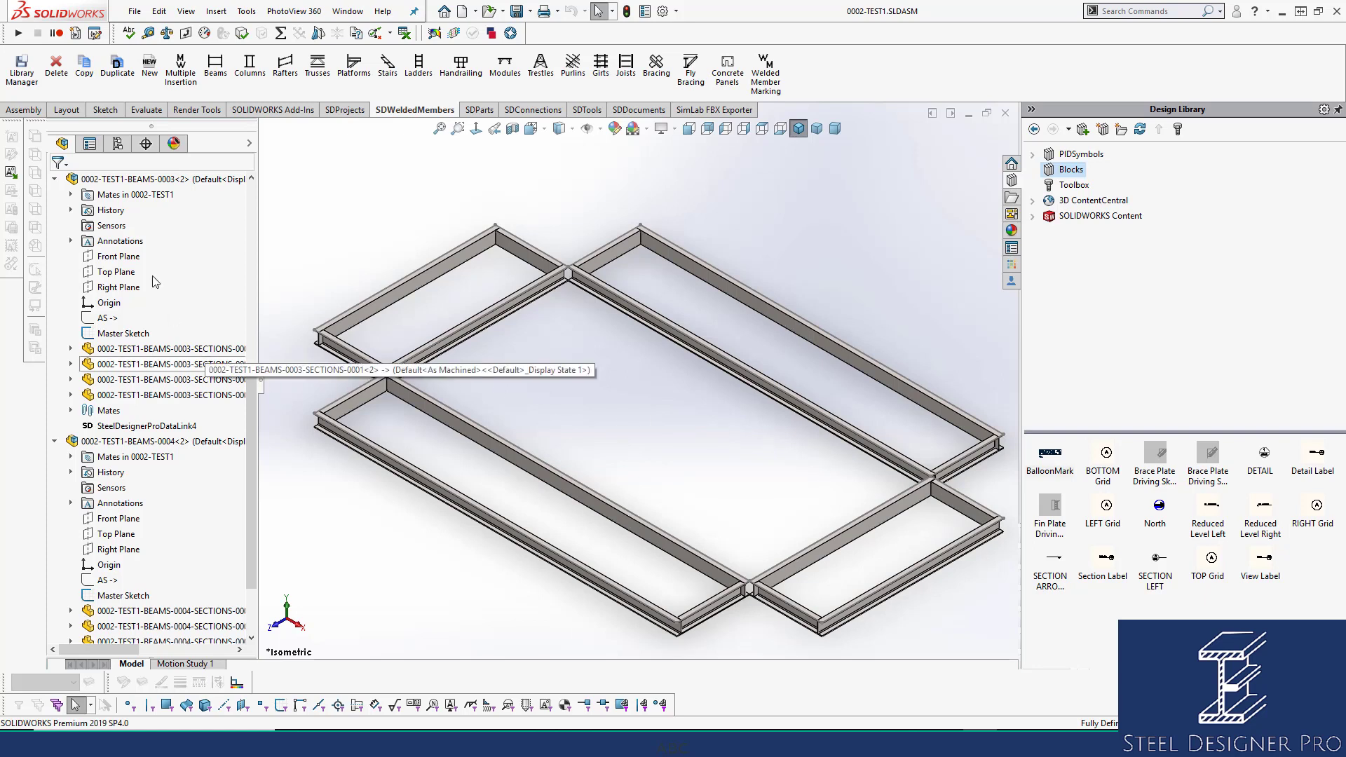
{"action": "right_click", "coordinate": [131, 179]}
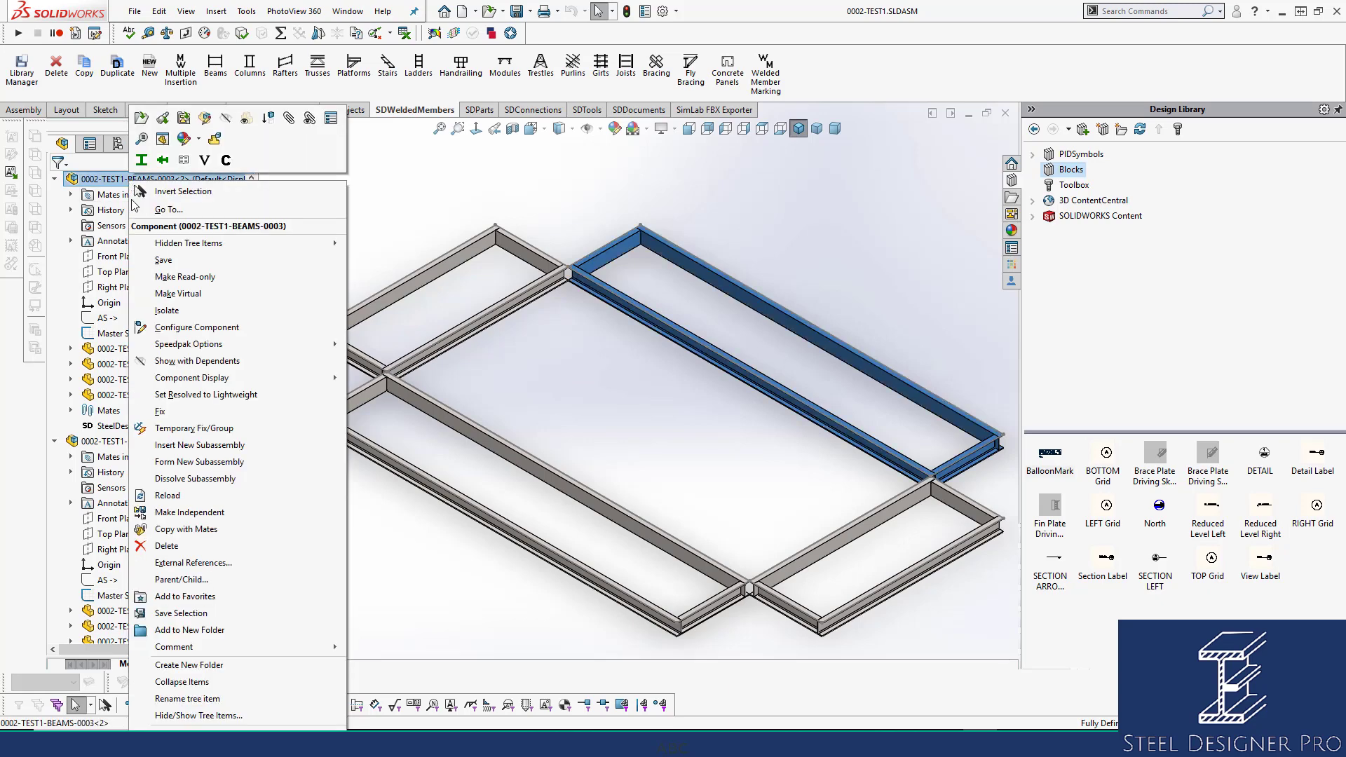
{"action": "left_click", "coordinate": [188, 683]}
{"action": "left_click", "coordinate": [383, 215]}
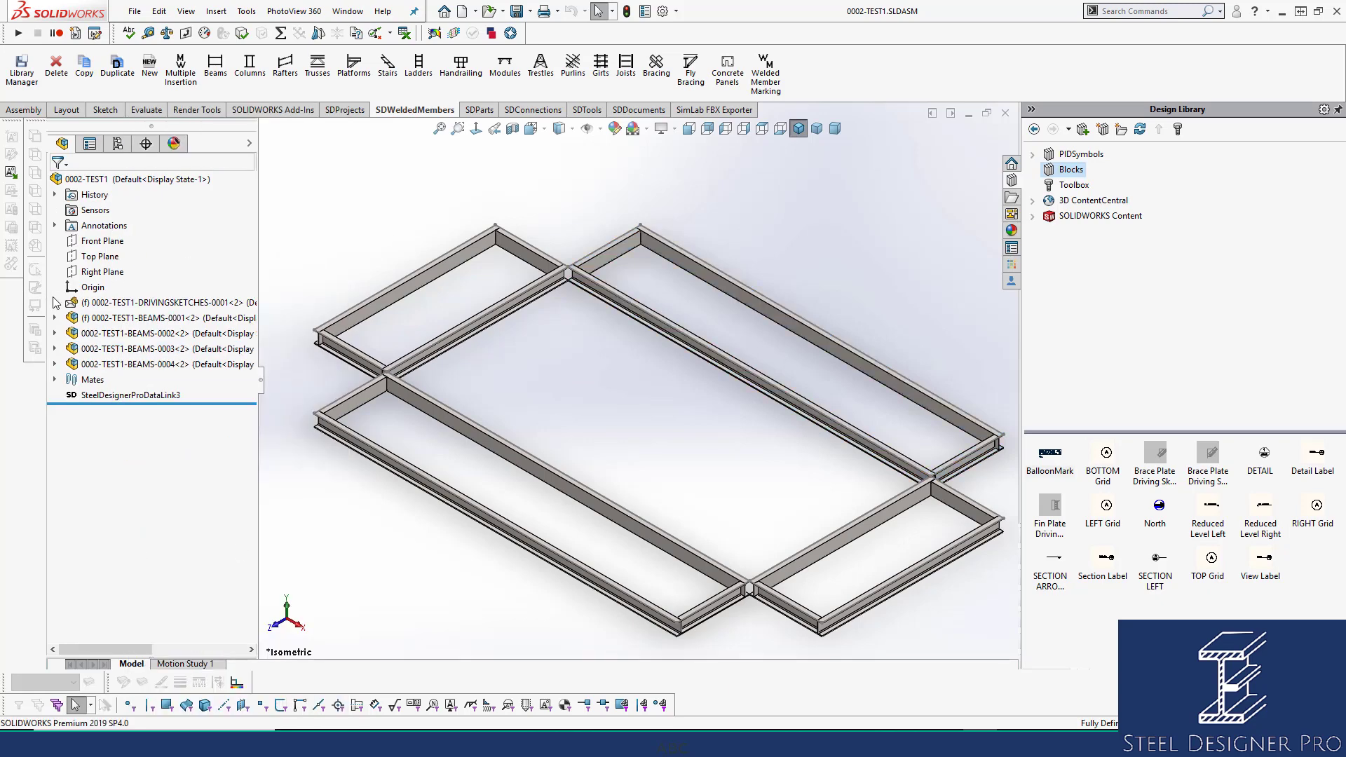
{"action": "left_click", "coordinate": [55, 303]}
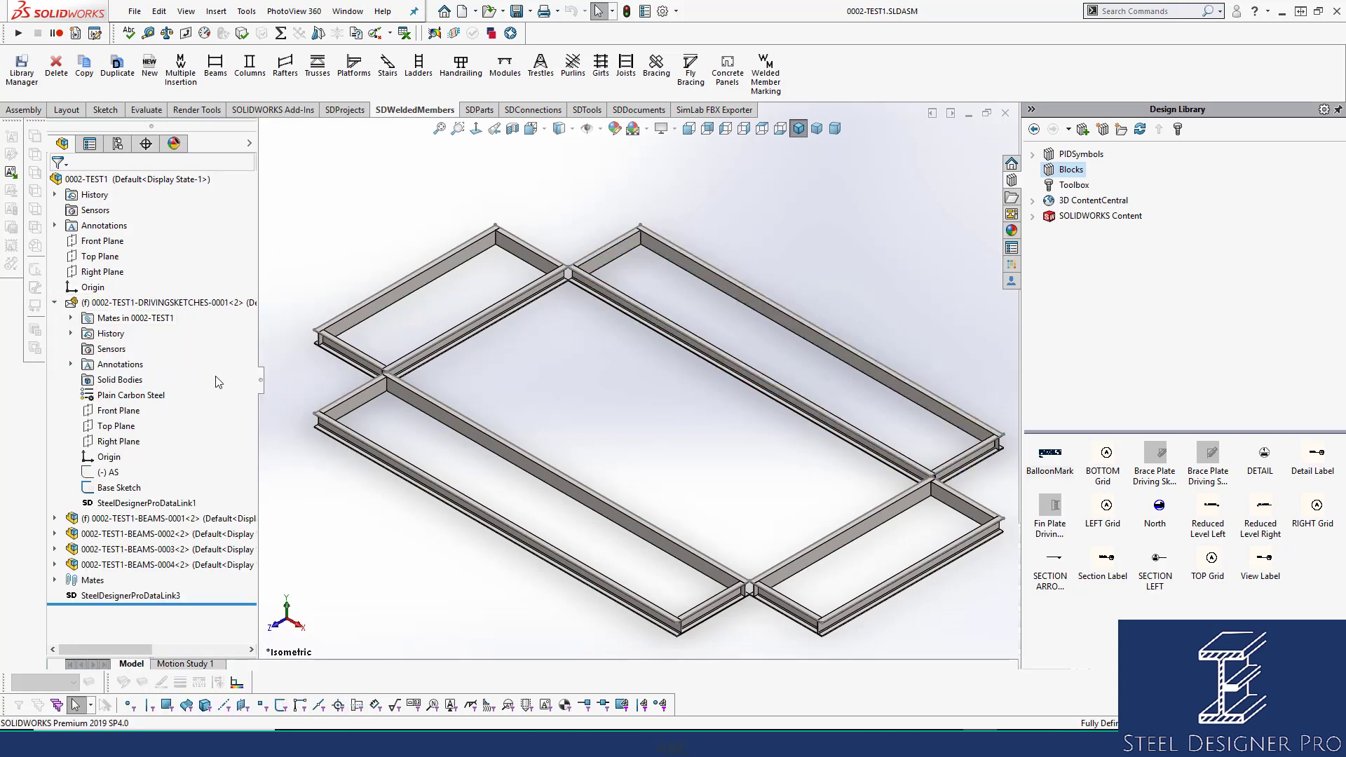
{"action": "left_click", "coordinate": [131, 488]}
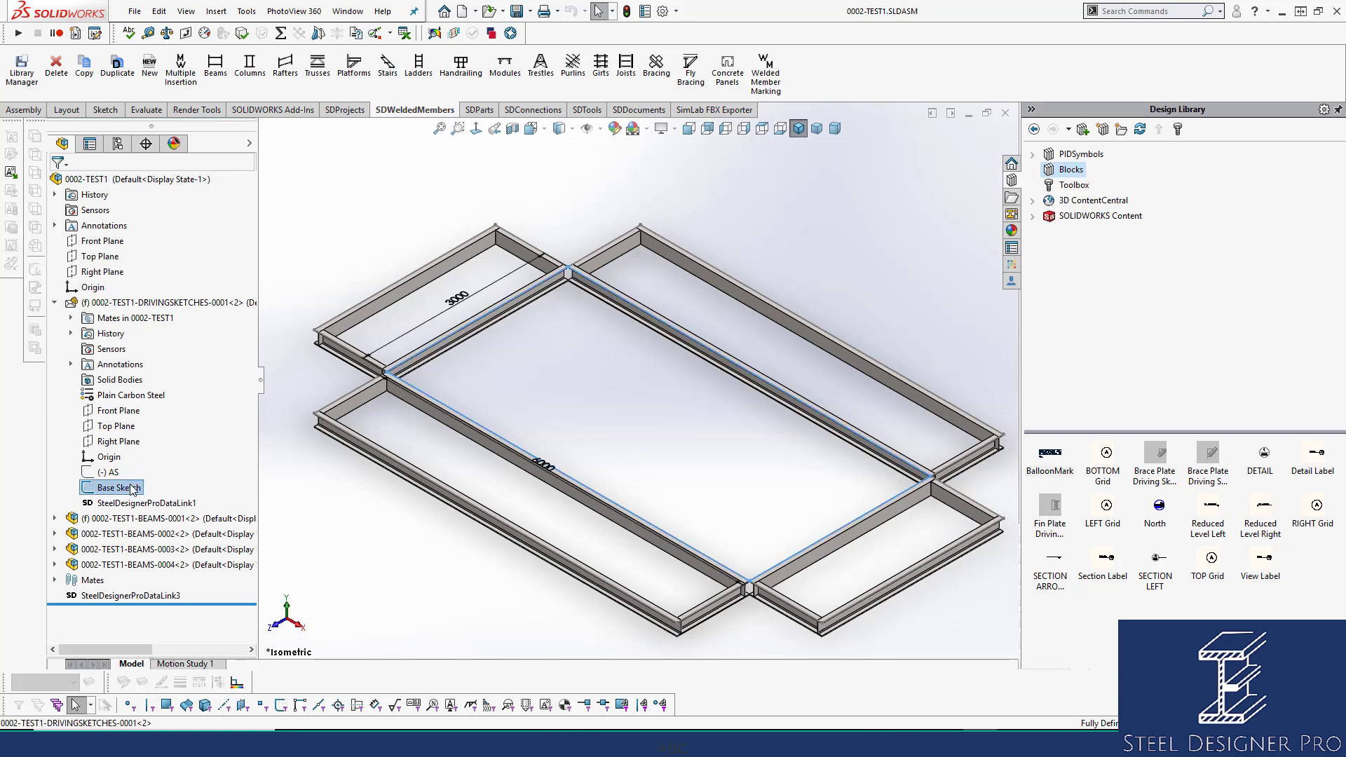
Change the Base Sketch length from 6000 to 4000 and width from 3000 to 2000.
{"action": "double_click", "coordinate": [545, 466]}
{"action": "type", "text": "4000"}
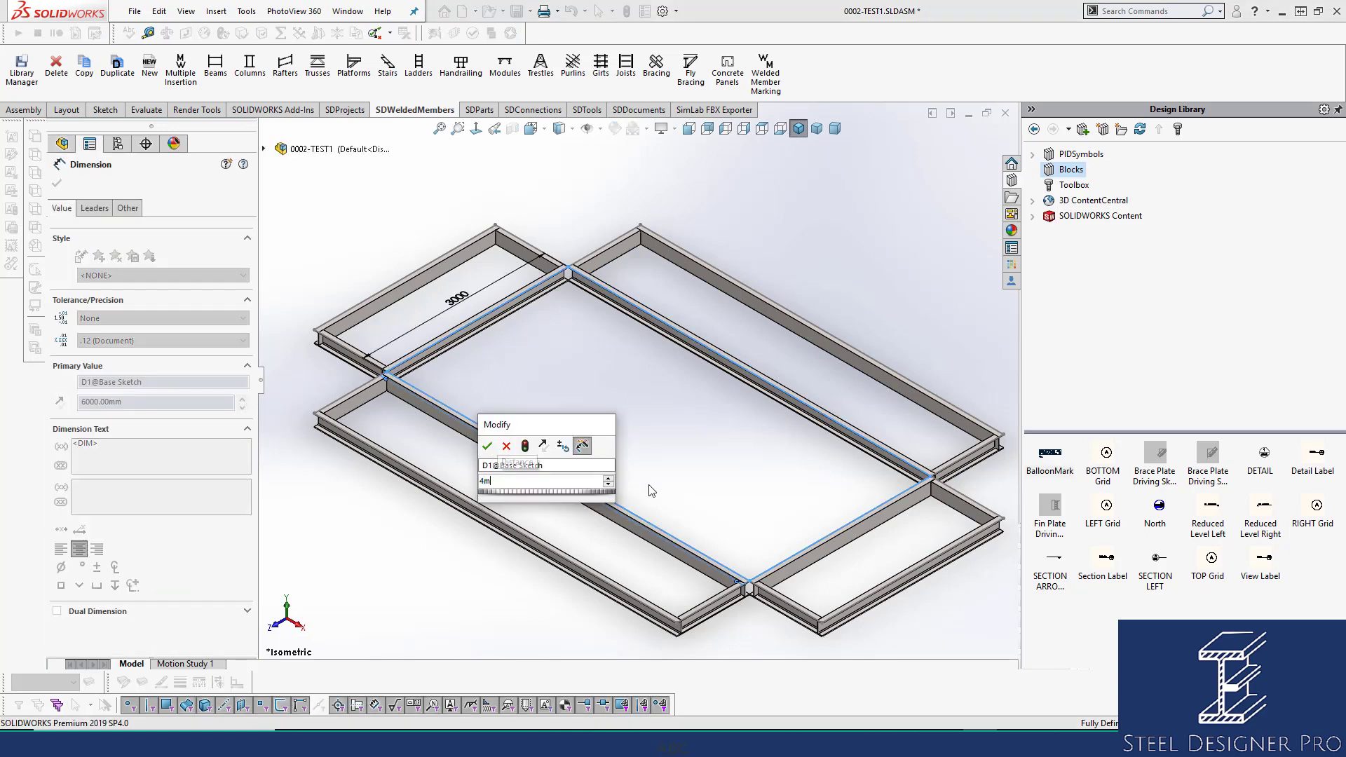
{"action": "key", "text": "Return"}
{"action": "left_click", "coordinate": [460, 299]}
{"action": "double_click", "coordinate": [457, 300]}
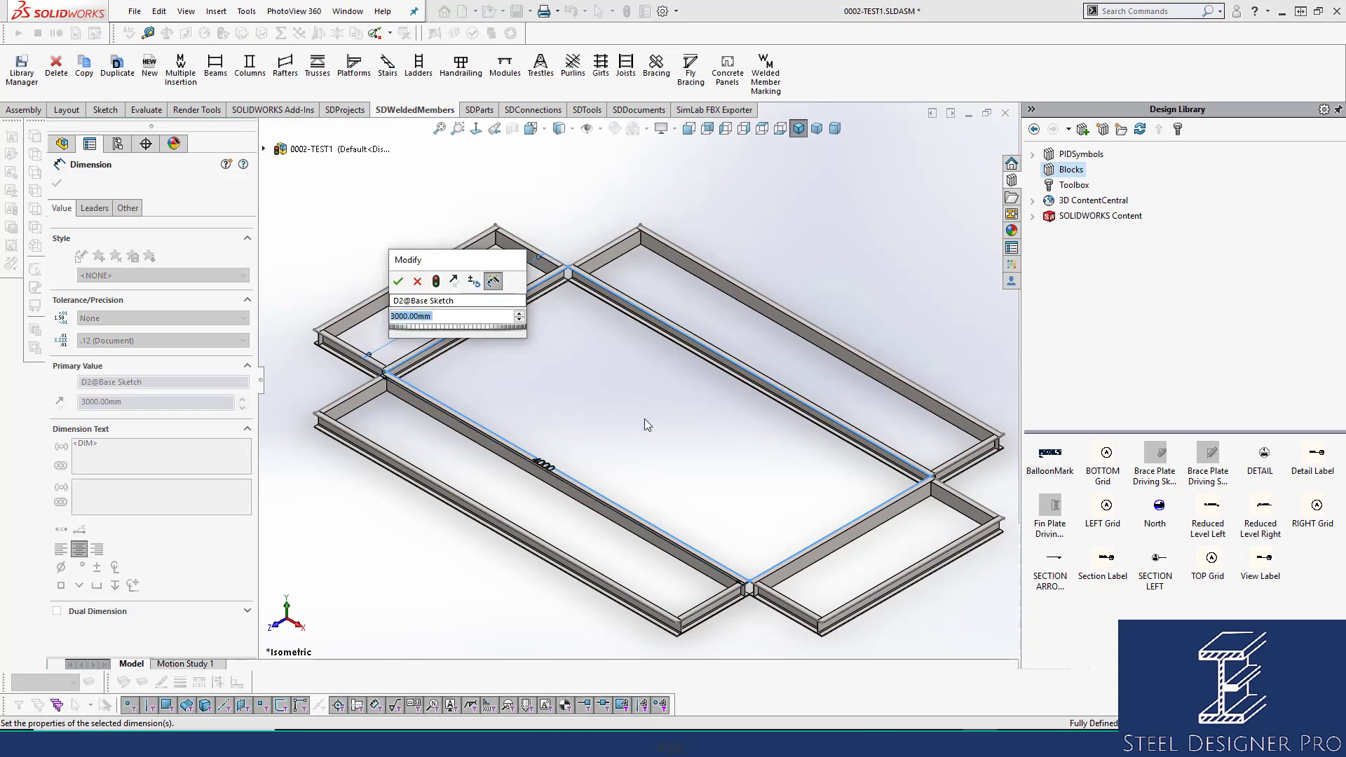
{"action": "type", "text": "2000"}
{"action": "key", "text": "Return"}
{"action": "left_click", "coordinate": [646, 420]}
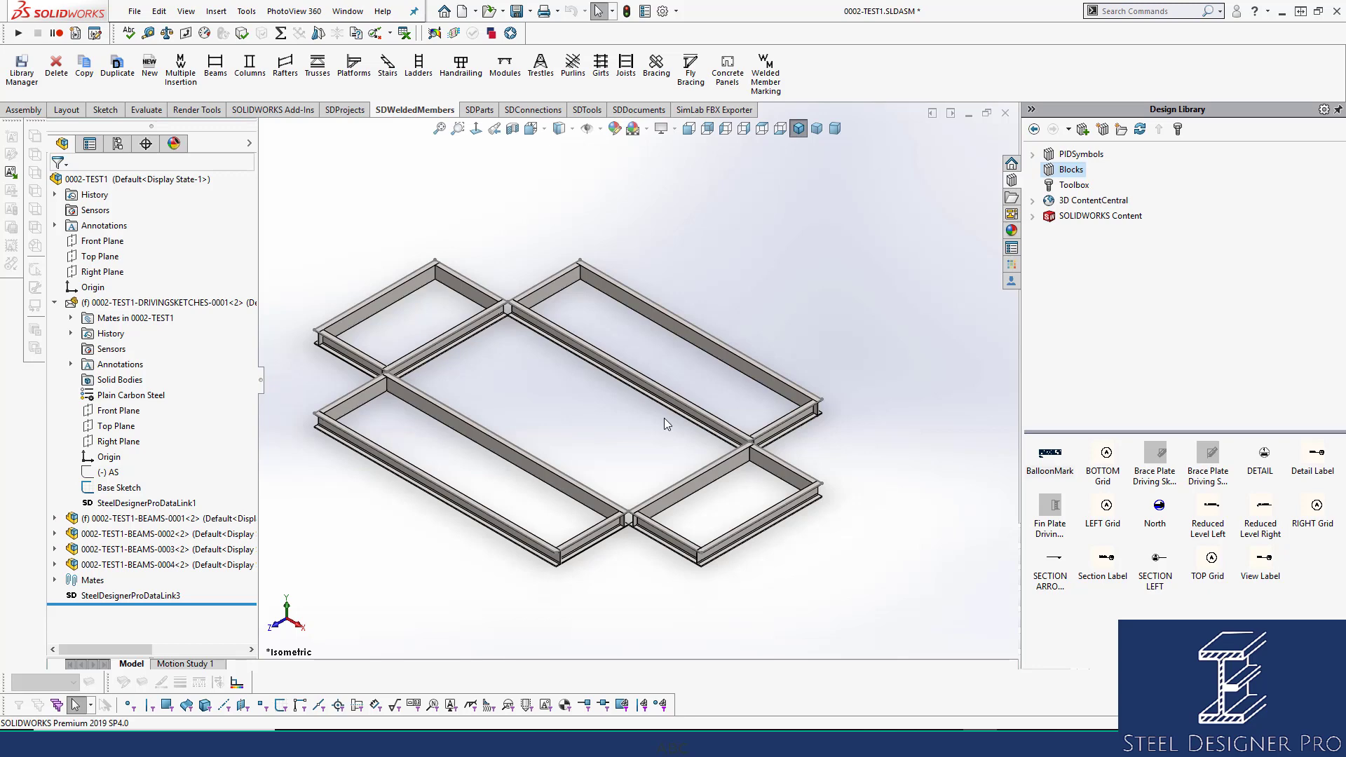
{"action": "left_click", "coordinate": [64, 303]}
{"action": "left_click", "coordinate": [55, 302]}
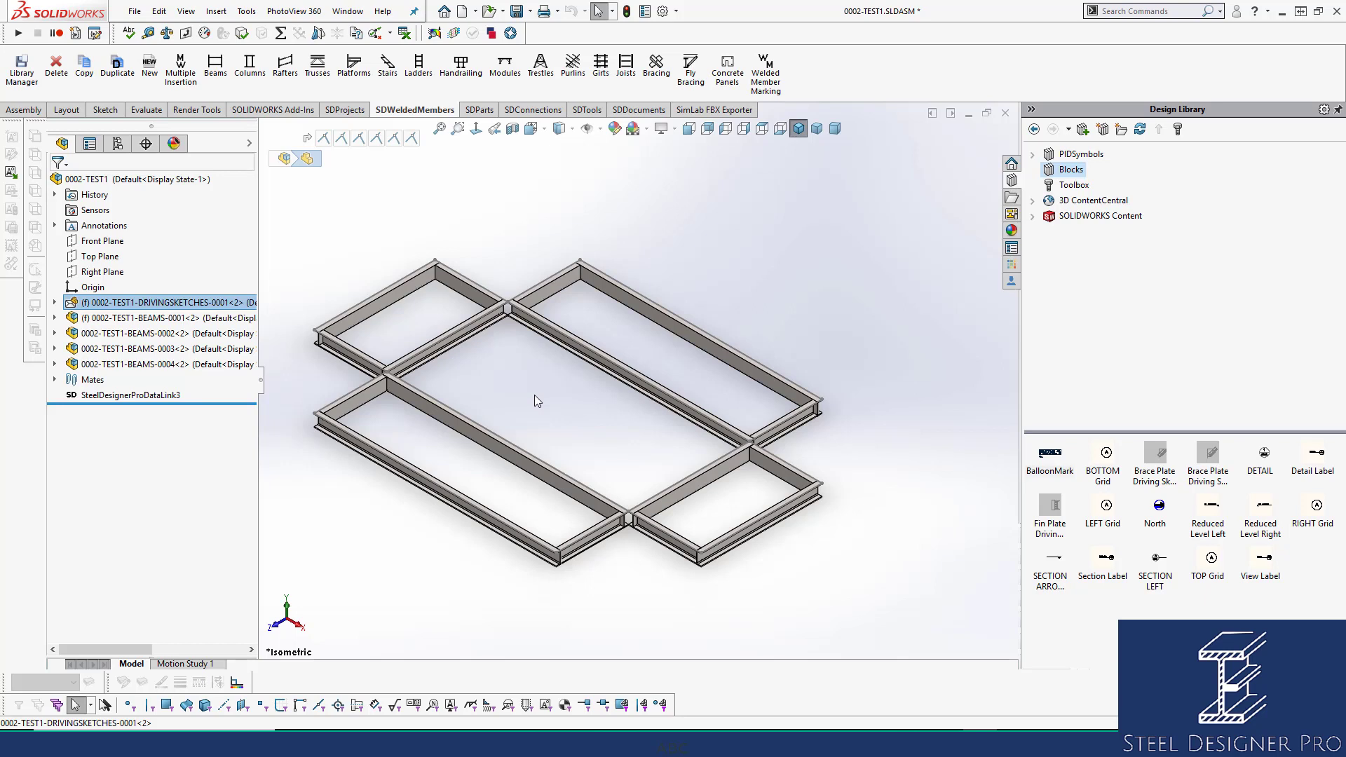
{"action": "scroll", "coordinate": [428, 463], "scroll_direction": "down", "scroll_amount": 3}
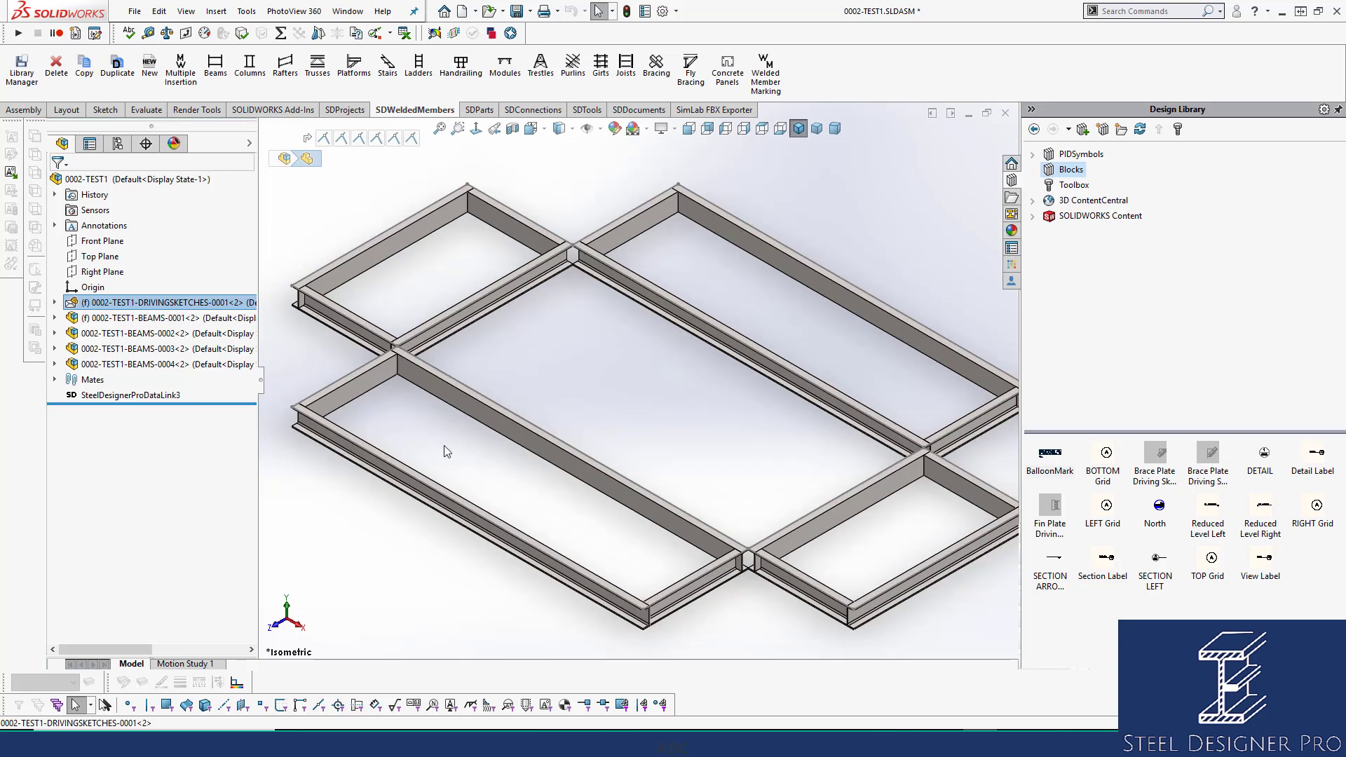
{"action": "left_click", "coordinate": [468, 461]}
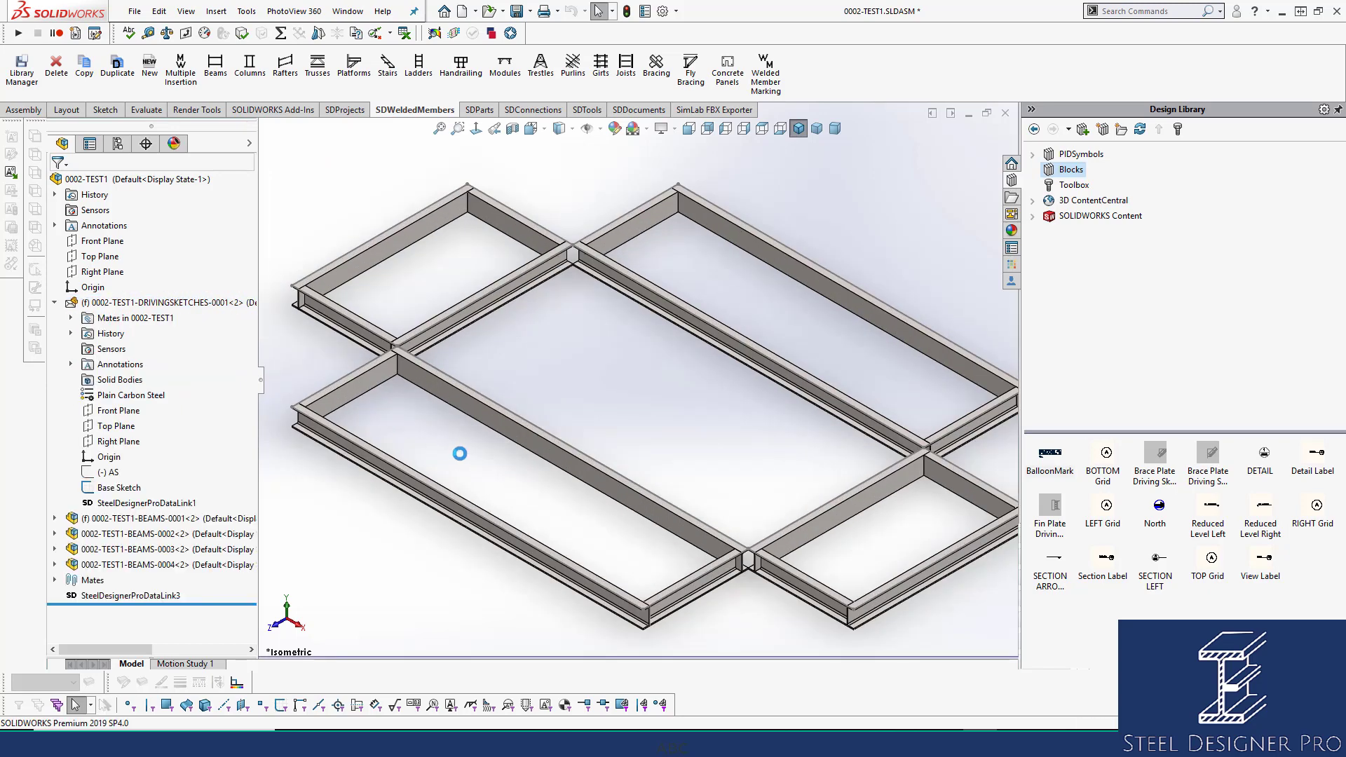
{"action": "left_click", "coordinate": [171, 520]}
{"action": "left_click", "coordinate": [167, 550]}
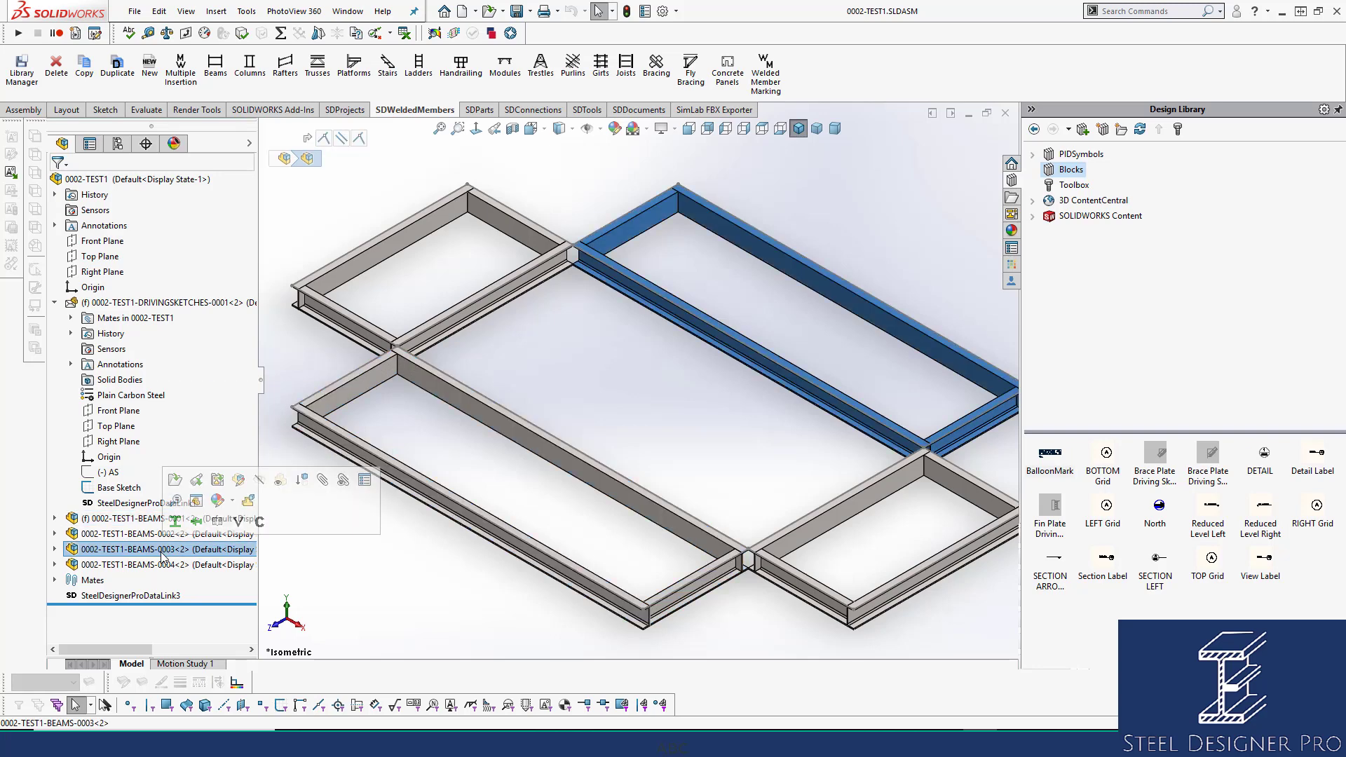
Open the BEAMS-0003 drawing, move its main and end views closer together, then close it.
{"action": "left_click", "coordinate": [217, 482]}
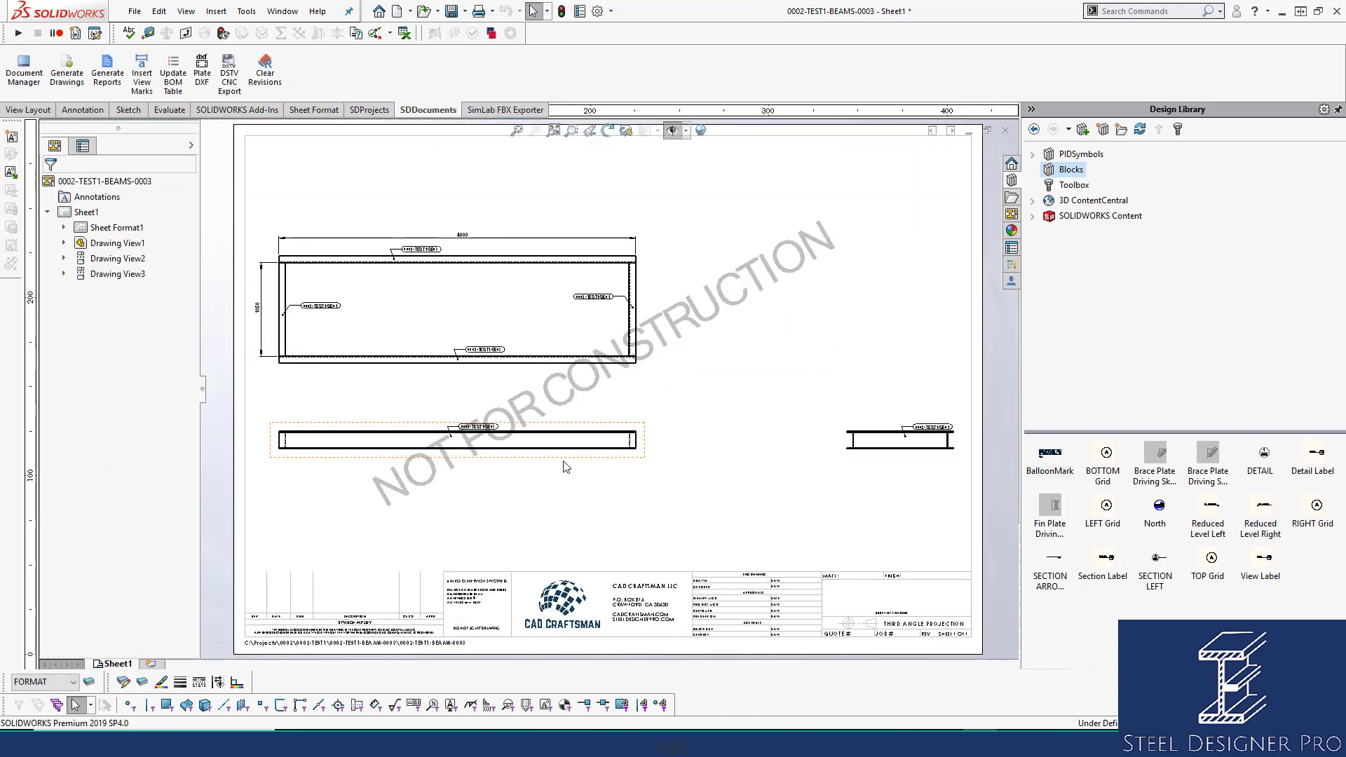
{"action": "left_click_drag", "start_coordinate": [571, 458], "coordinate": [620, 483]}
{"action": "left_click", "coordinate": [898, 497]}
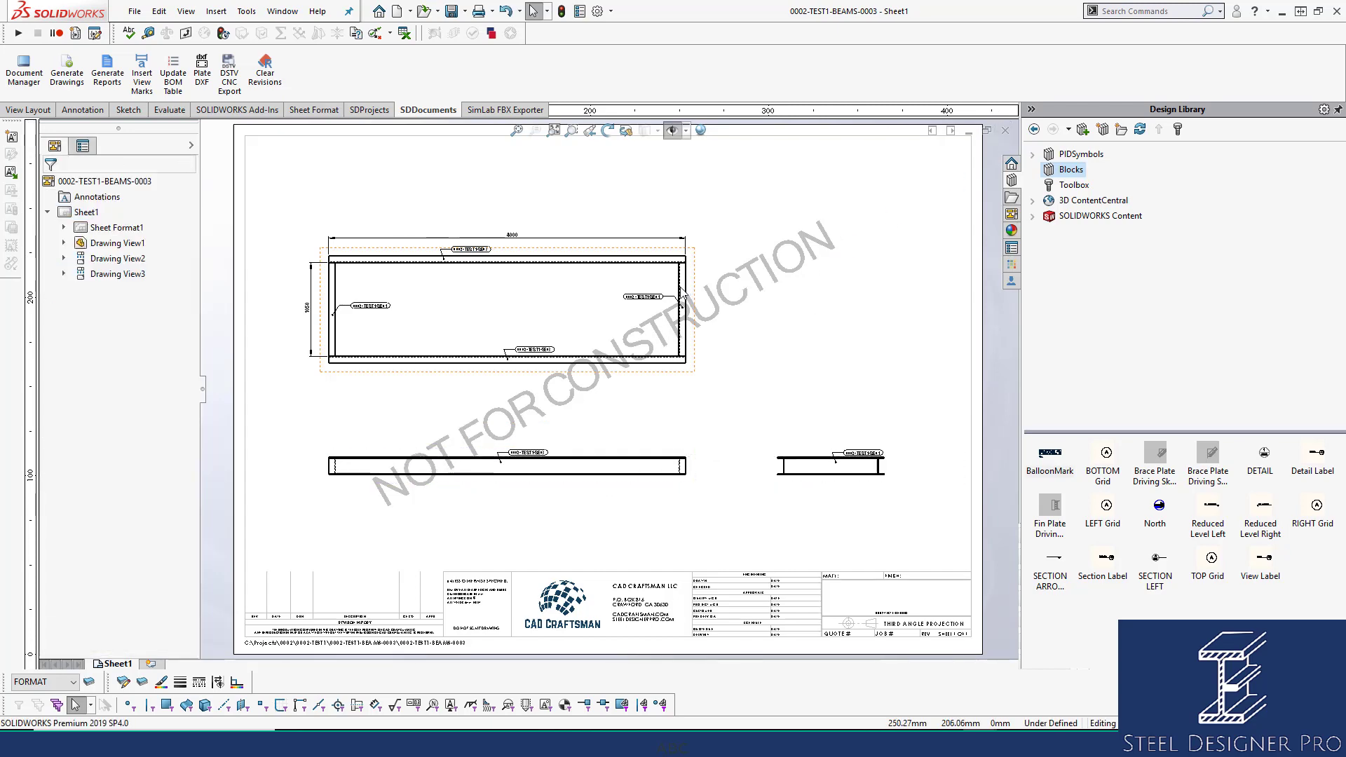
{"action": "left_click", "coordinate": [1009, 131]}
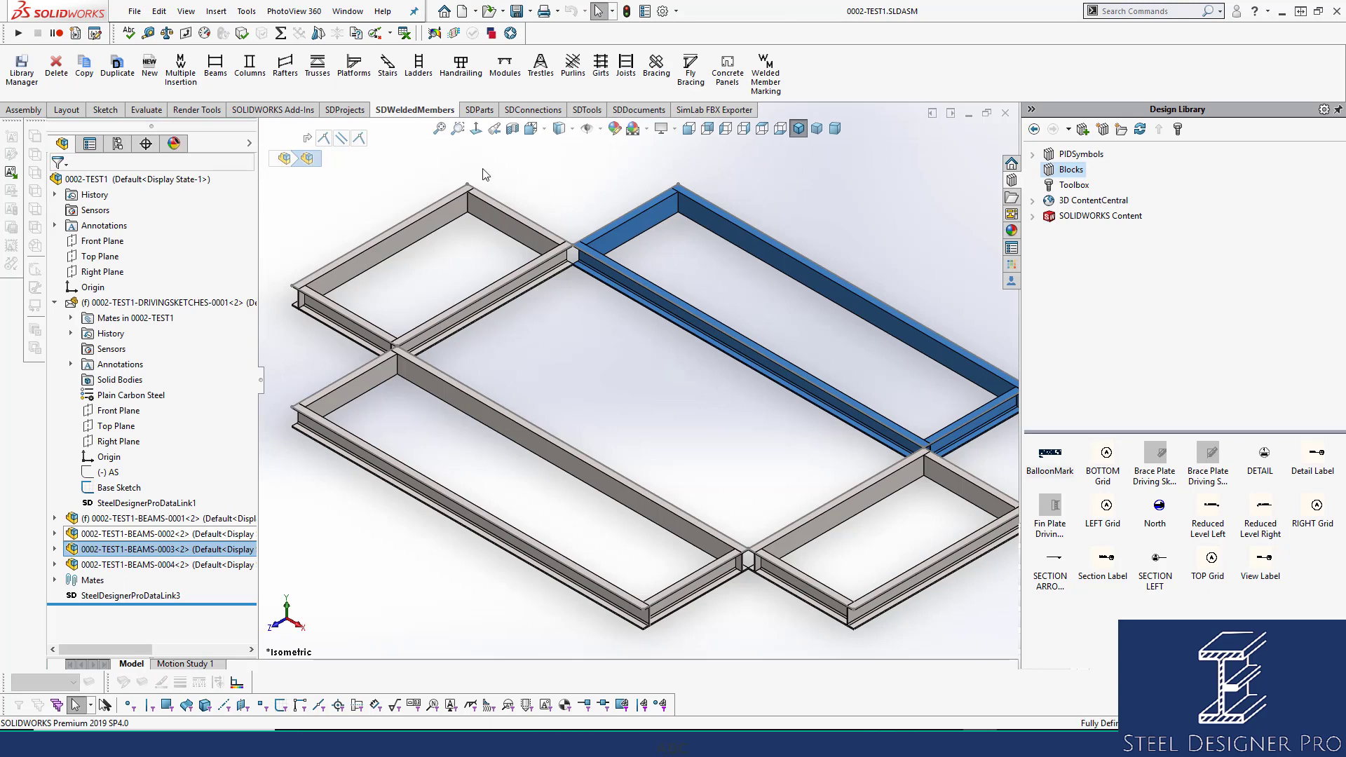